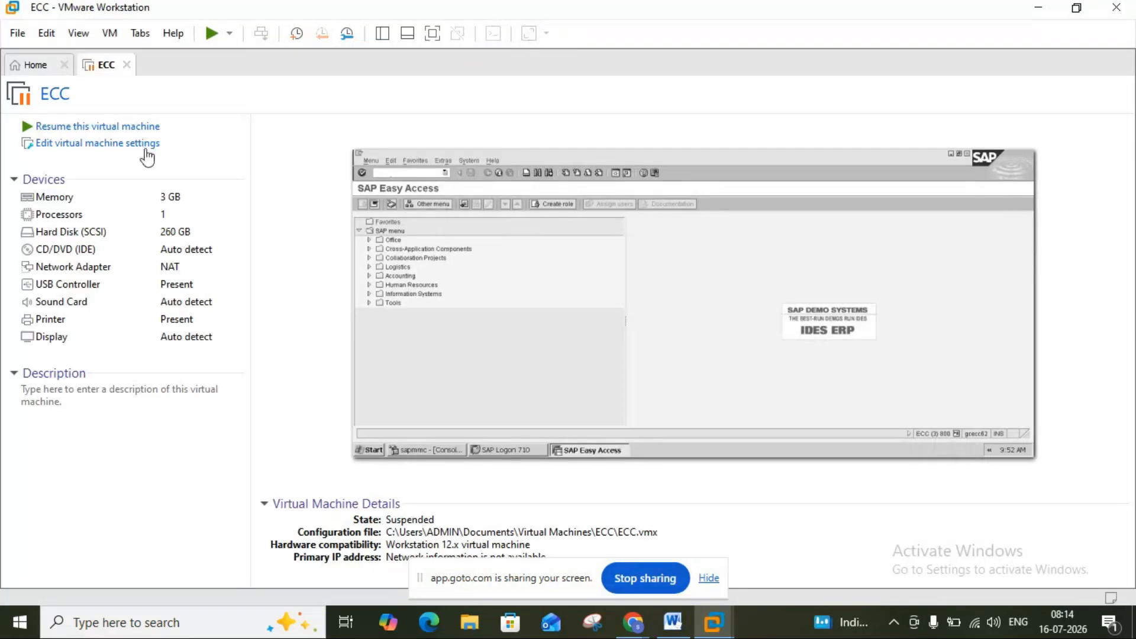
Resume the suspended ECC virtual machine in VMware Workstation, retrying once after the error.
left_click(123, 127)
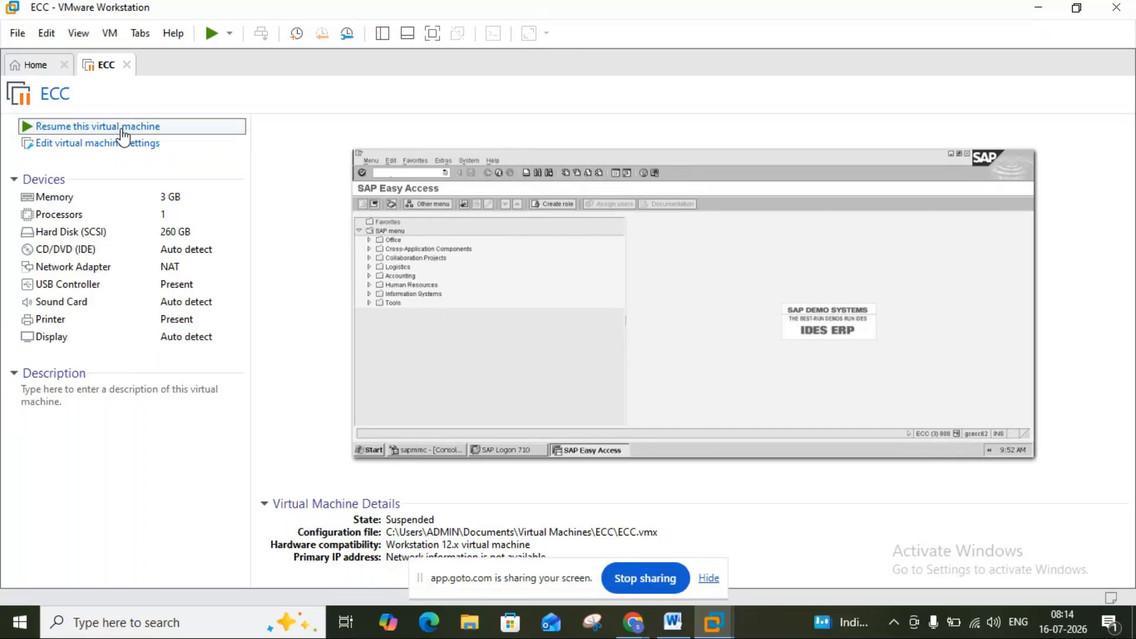
left_click(123, 128)
left_click(661, 329)
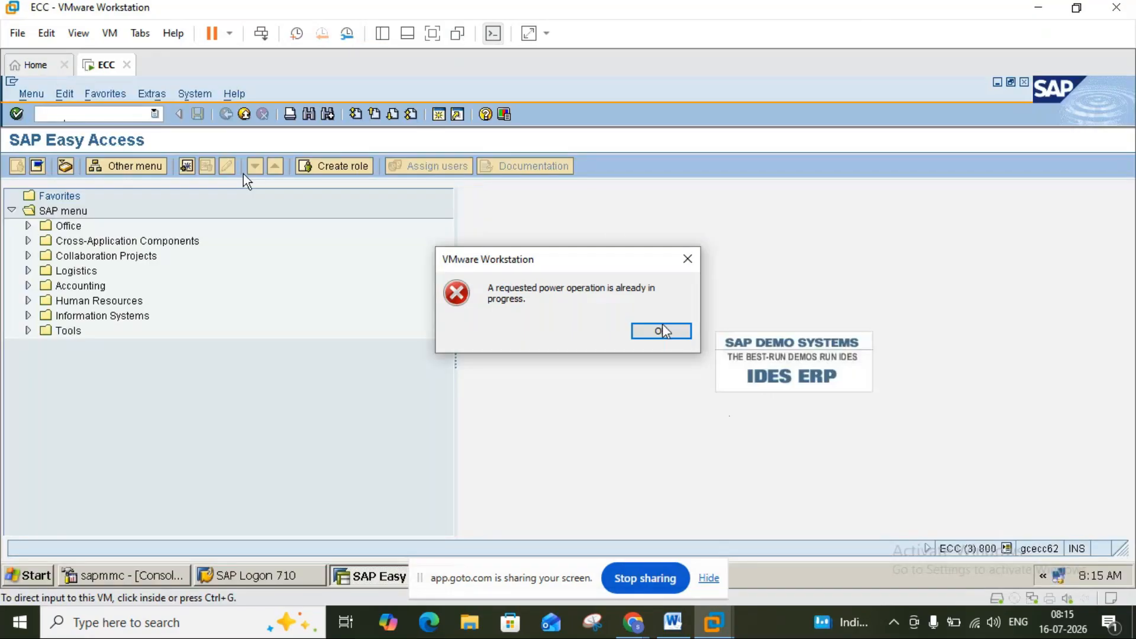
Dismiss the power-operation error and bring the pur.trans purchasing notes in Word to the front.
left_click(661, 331)
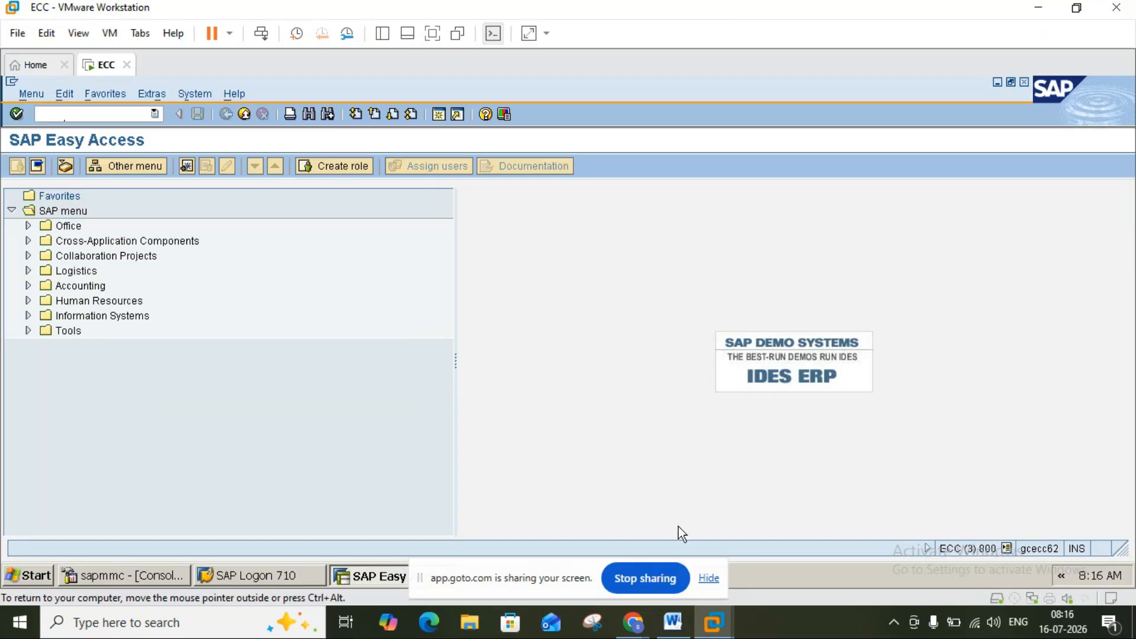
left_click(673, 621)
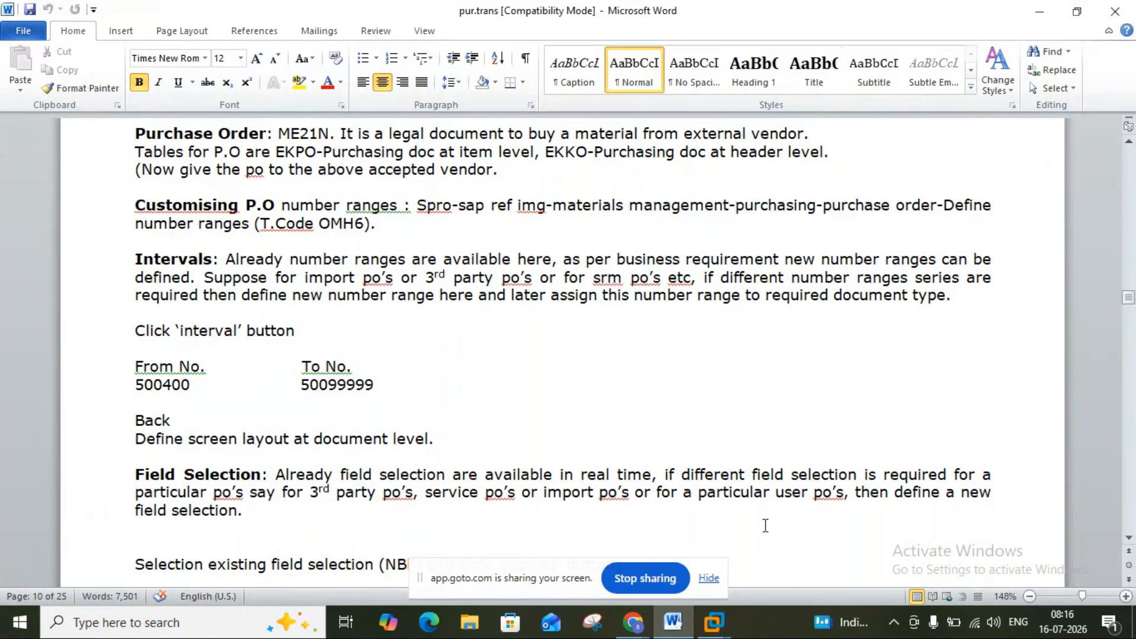
left_click(426, 135)
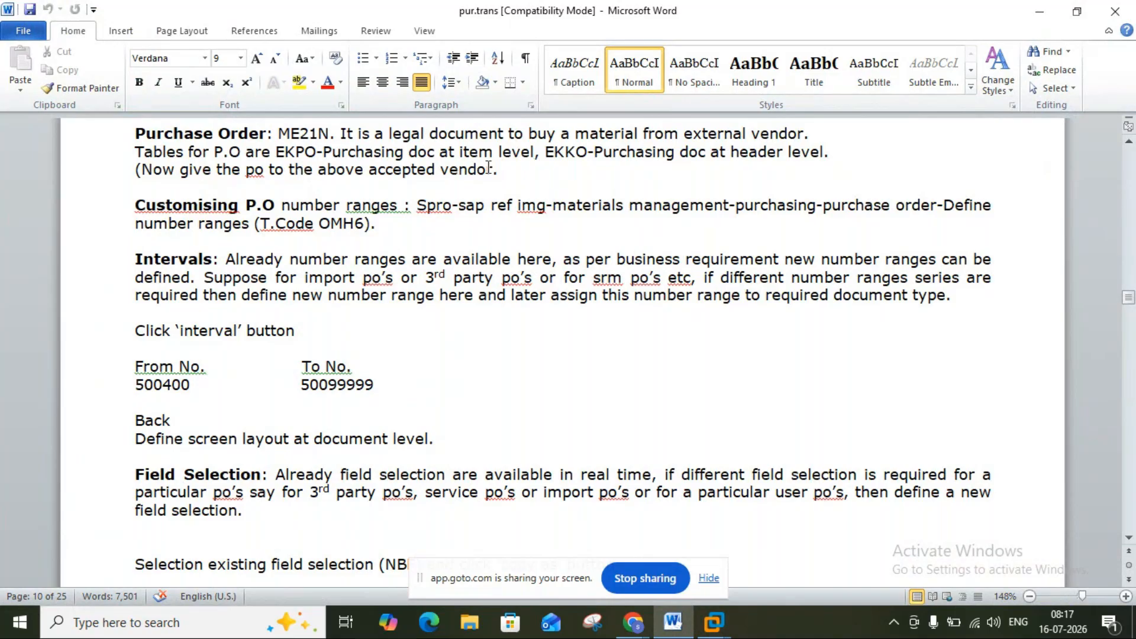
left_click(509, 169)
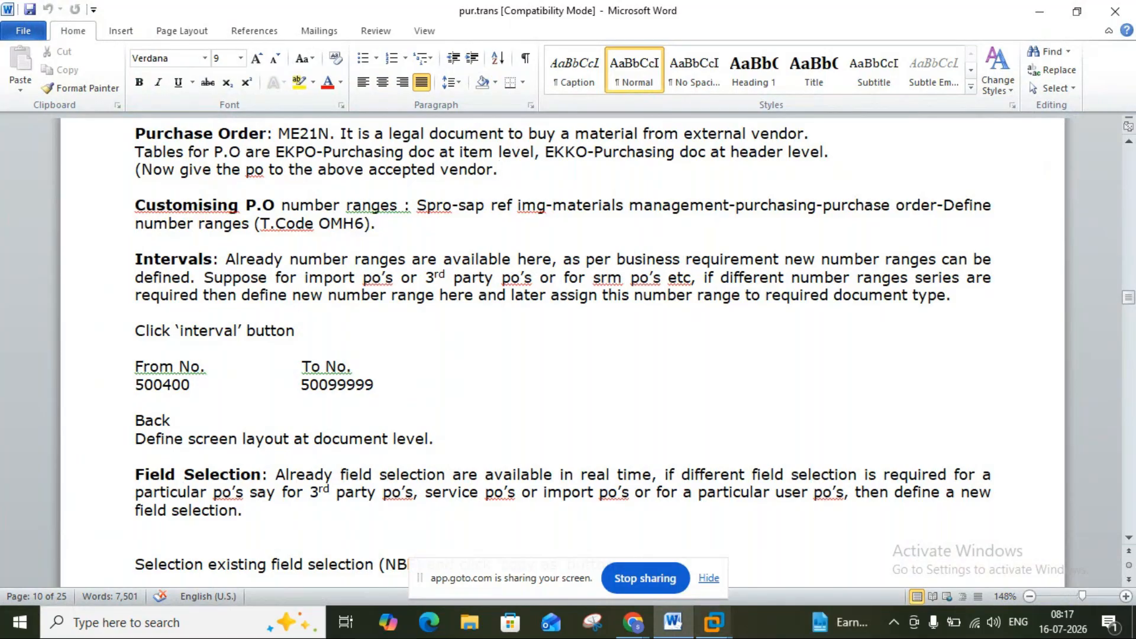
Run the SE16N general table display for table NRIV.
mouse_move(720, 629)
left_click(761, 534)
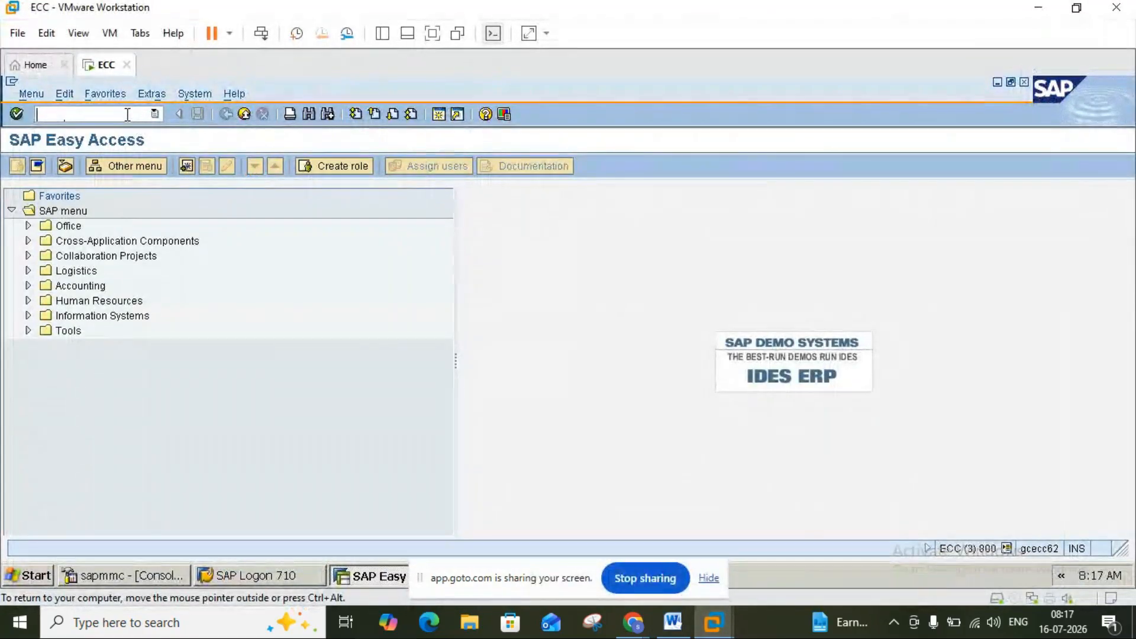
type("se16n")
key("Return")
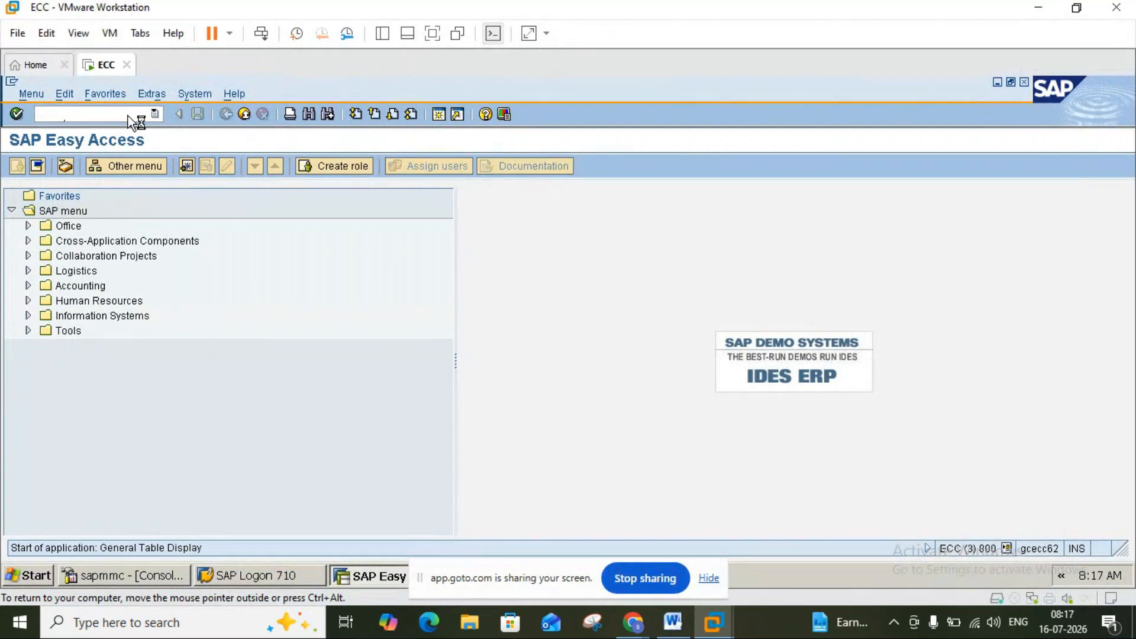
key("F8")
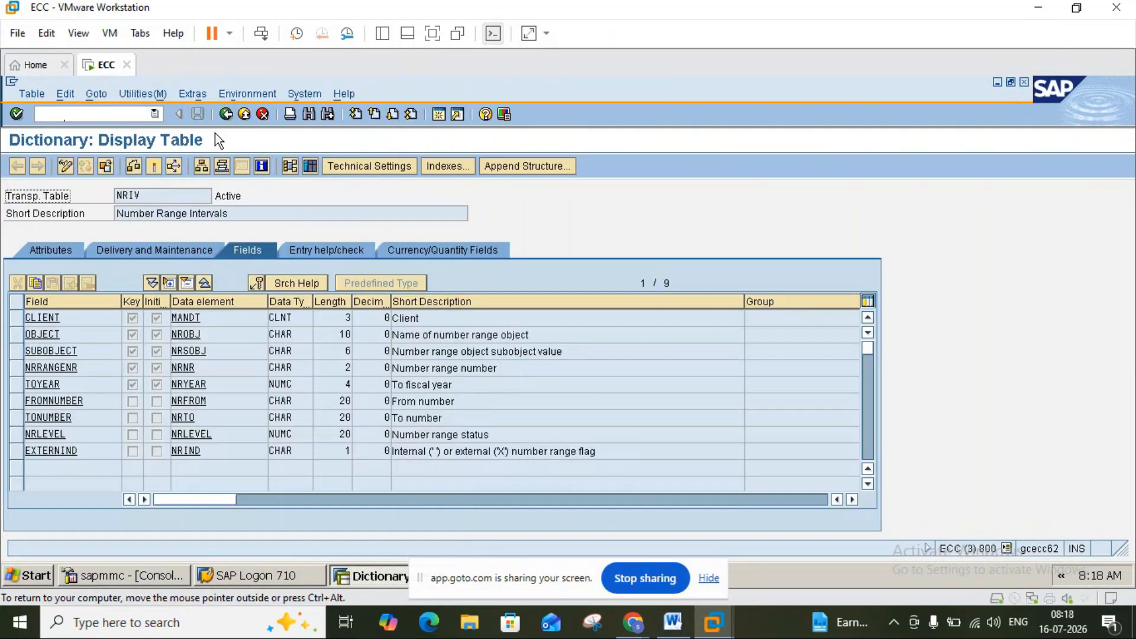
Display the EKKO table definition in the ABAP Dictionary, then start a second SAP session.
left_click(225, 115)
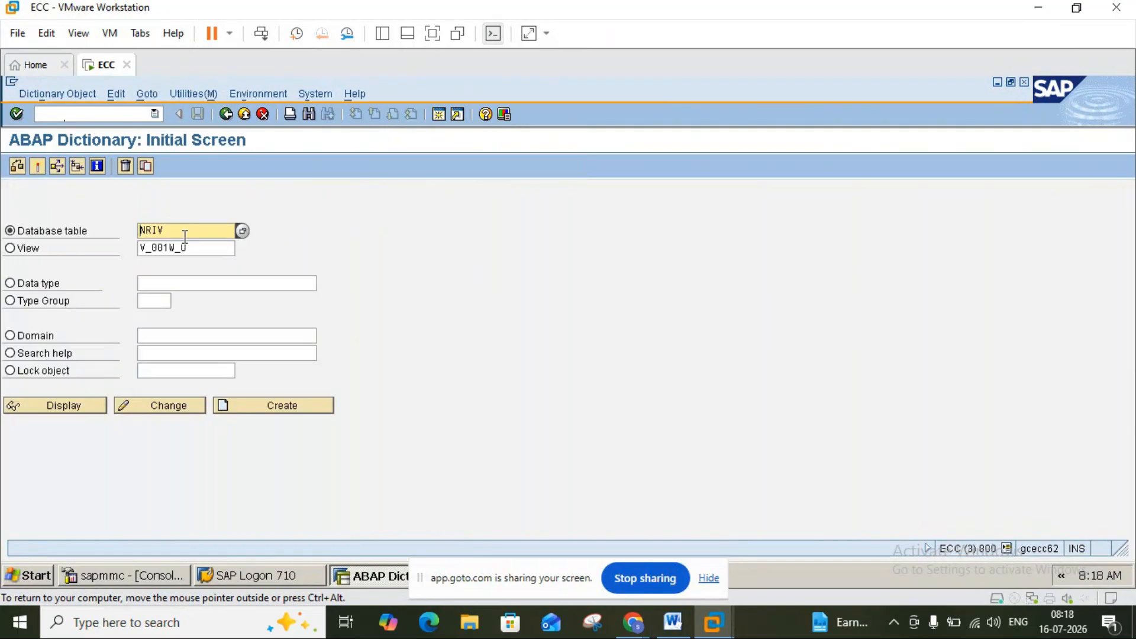
left_click(184, 227)
key("BackSpace")
key("BackSpace")
key("BackSpace")
key("BackSpace")
type("ekko")
key("Return")
left_click(82, 407)
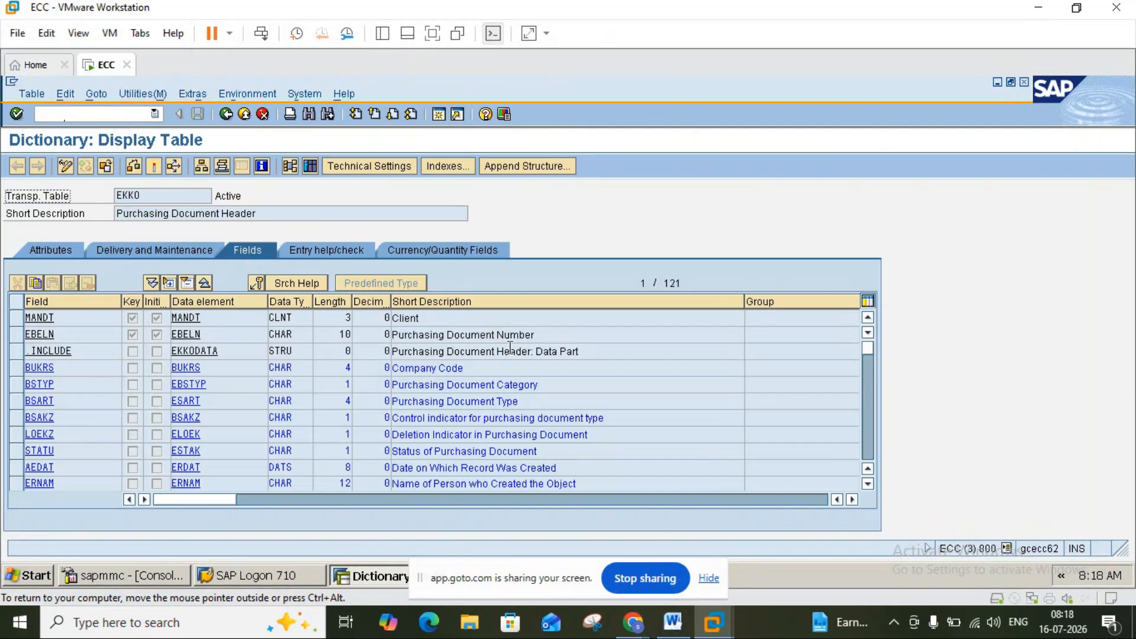
left_click(443, 119)
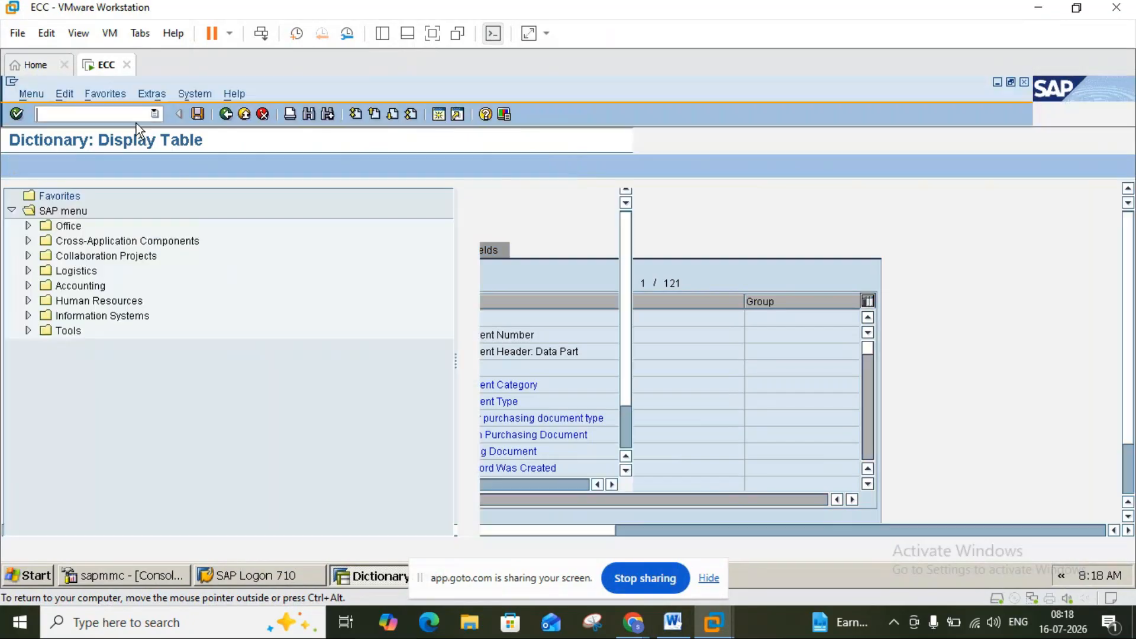
Display the standard zinc purchase order with ME23 in the new session.
left_click(133, 115)
type("me23n")
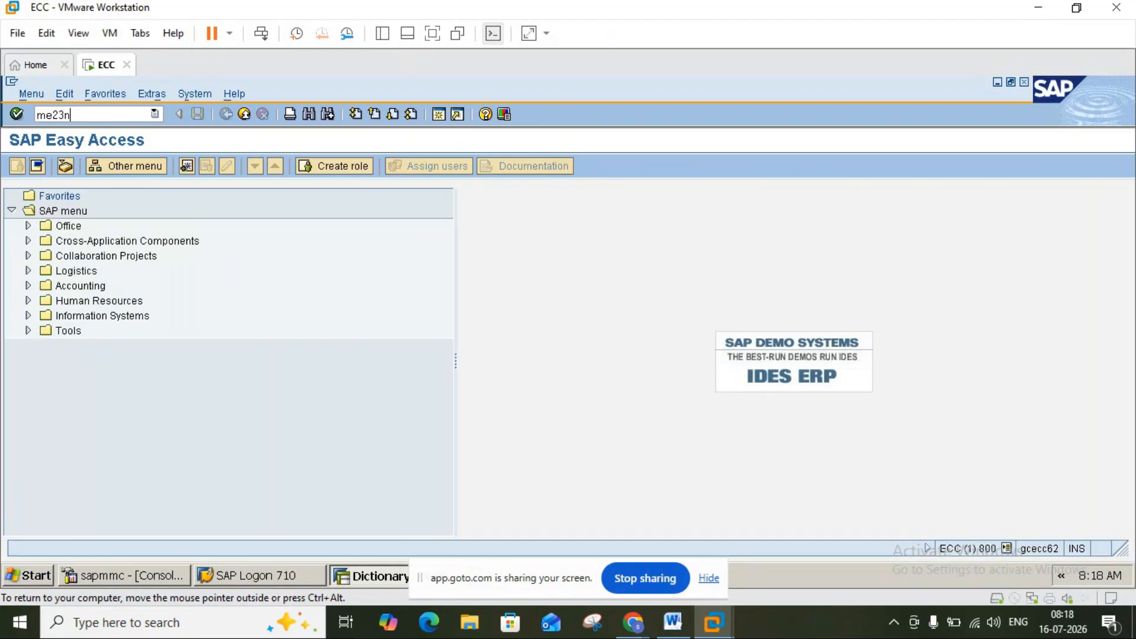
key("Return")
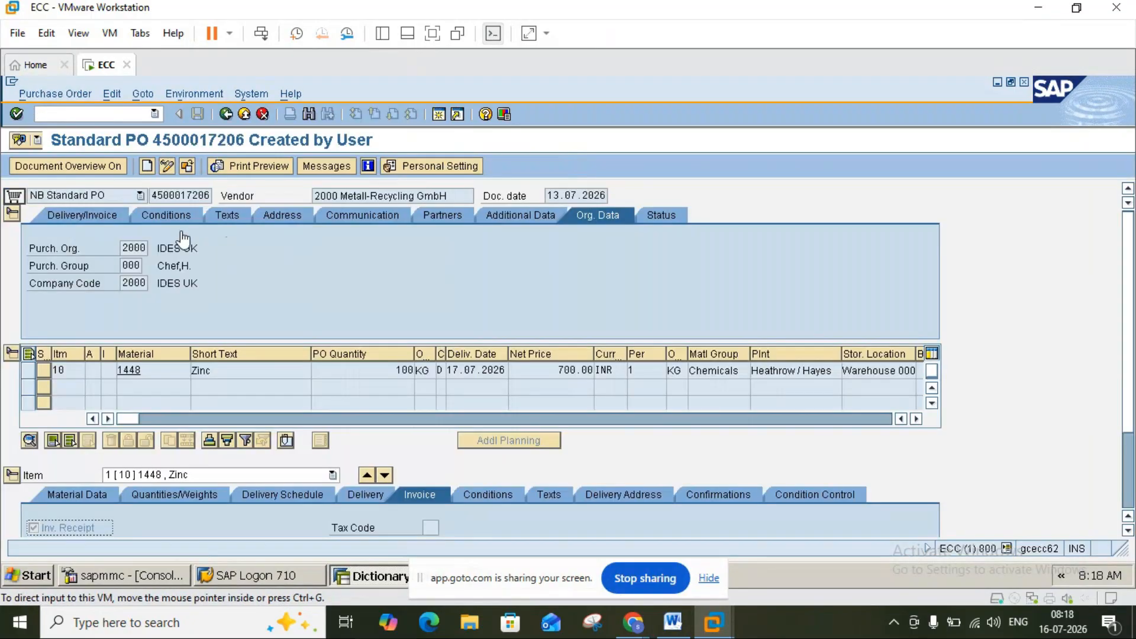
Review the PO header tabs: delivery/invoice, conditions, texts, partners, additional data and Org. Data.
left_click(71, 212)
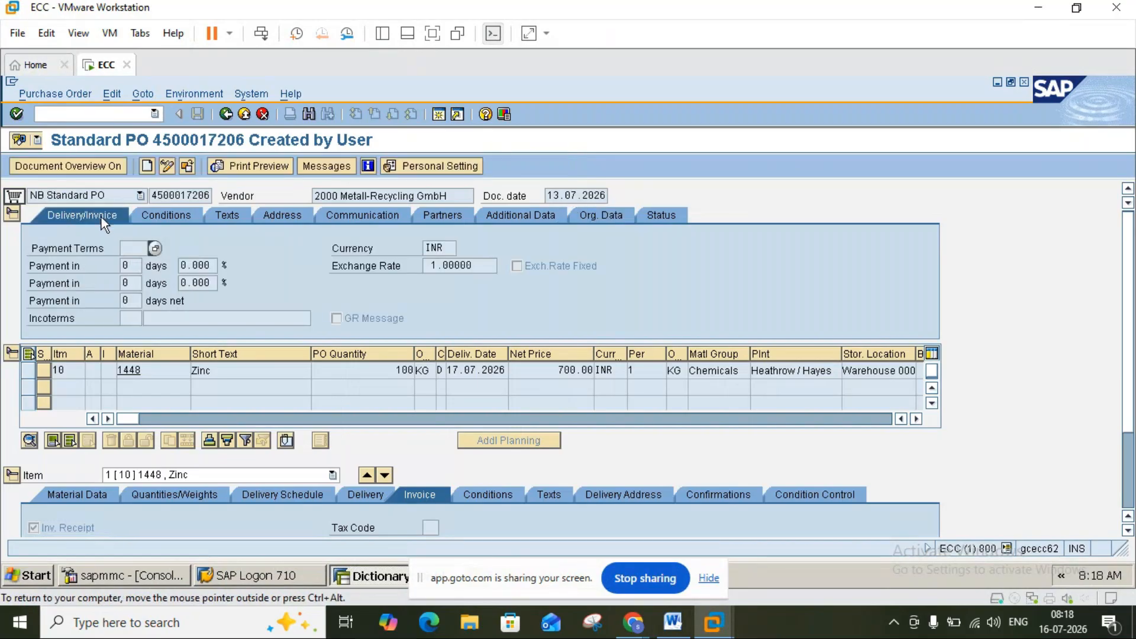
left_click(166, 216)
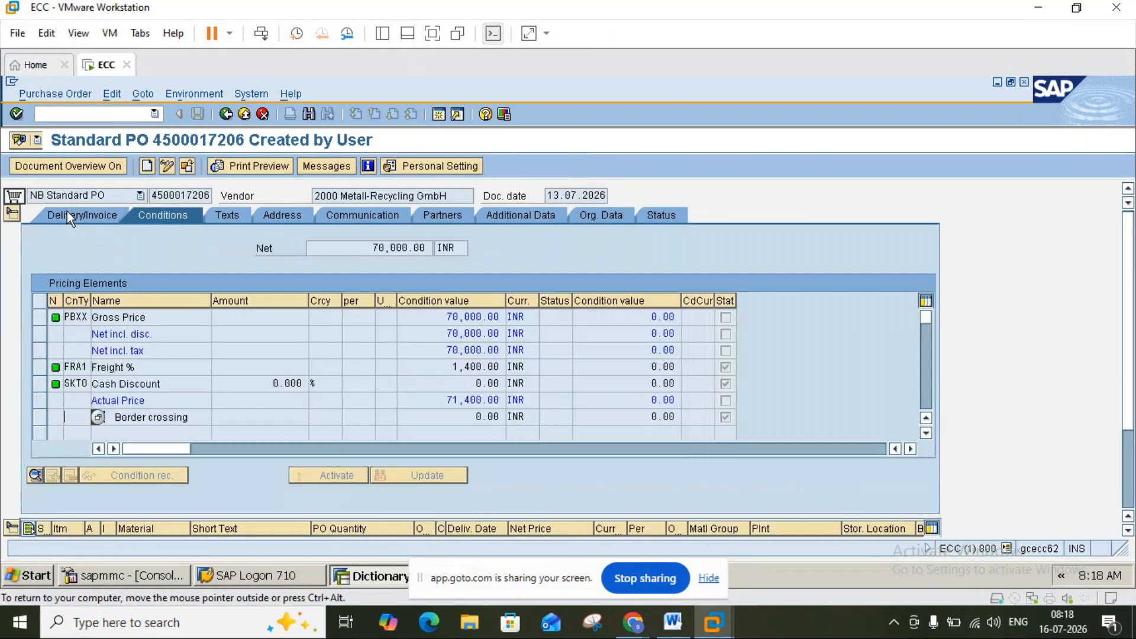
left_click(11, 213)
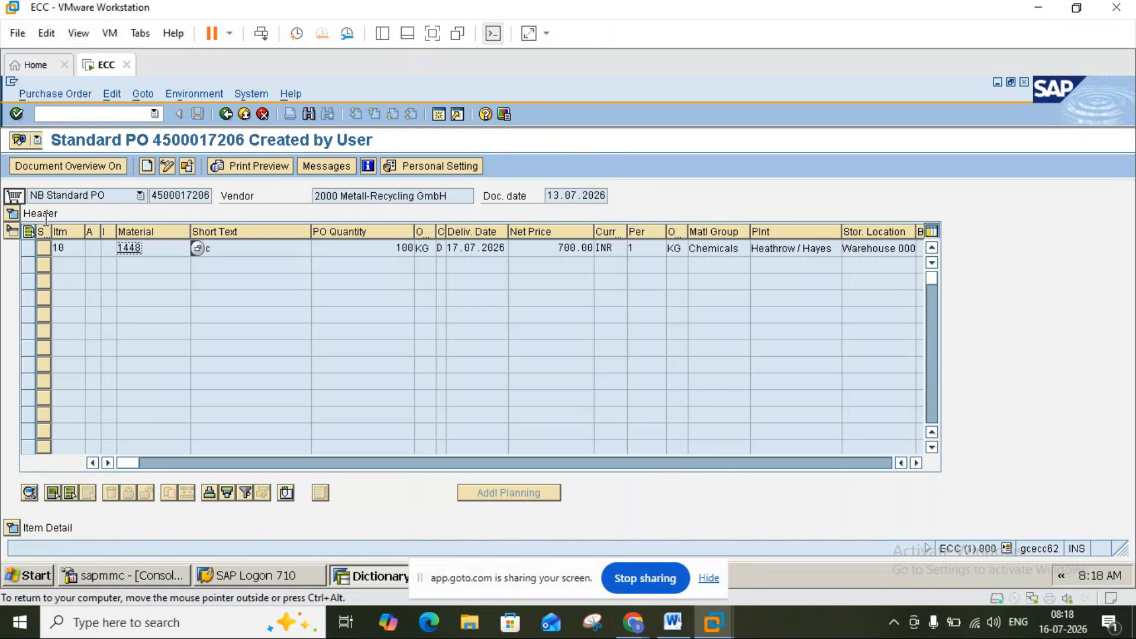
left_click(12, 213)
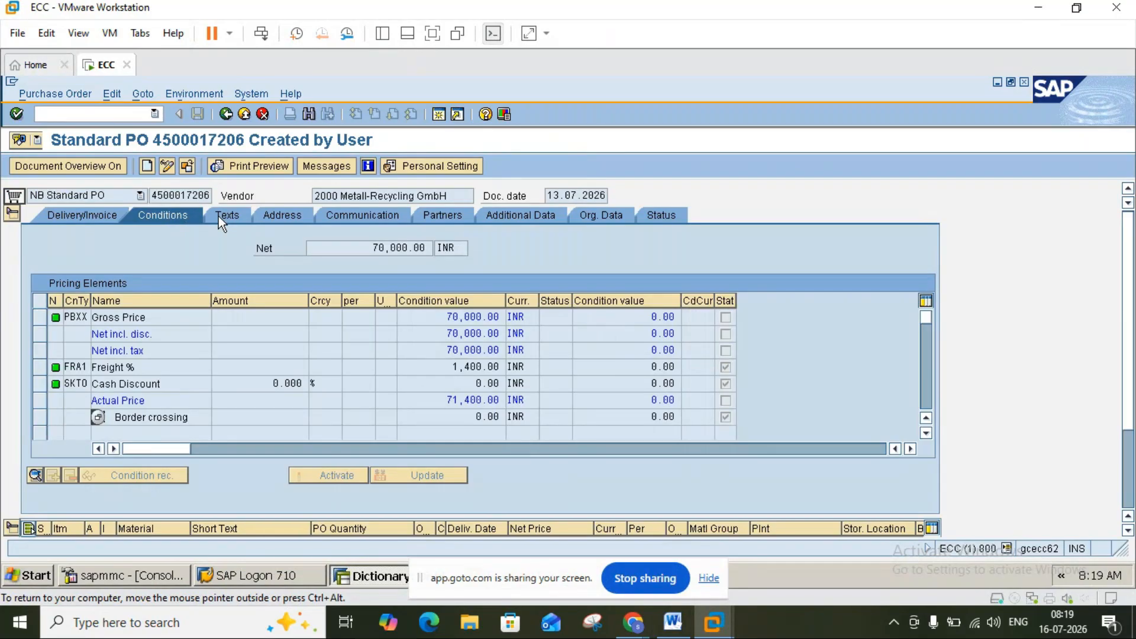
left_click(289, 219)
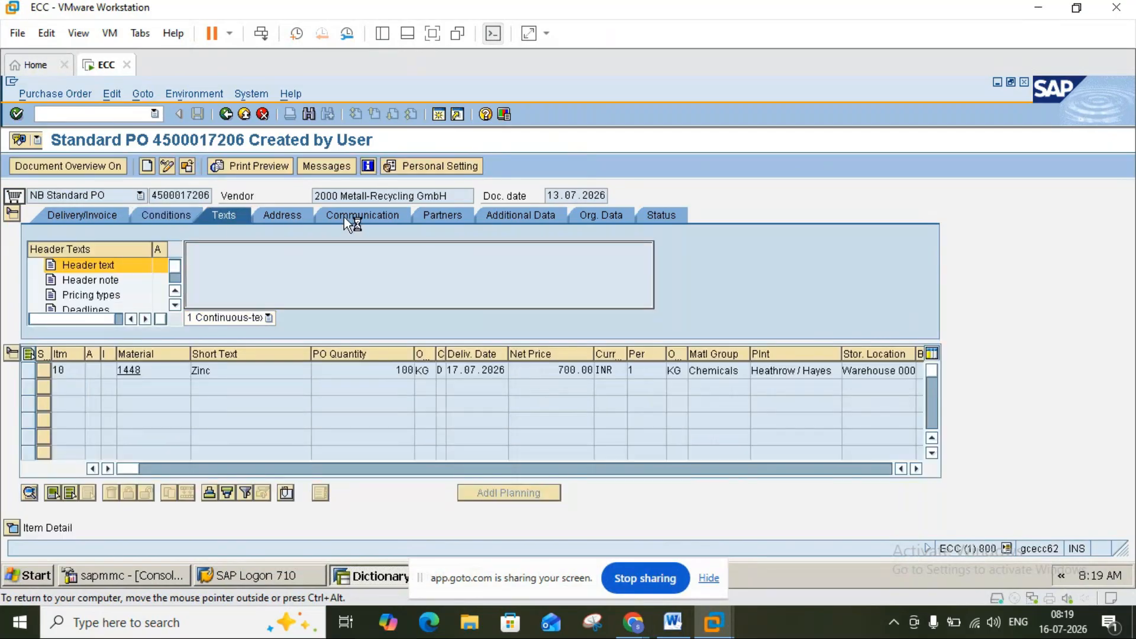
left_click(442, 215)
left_click(541, 217)
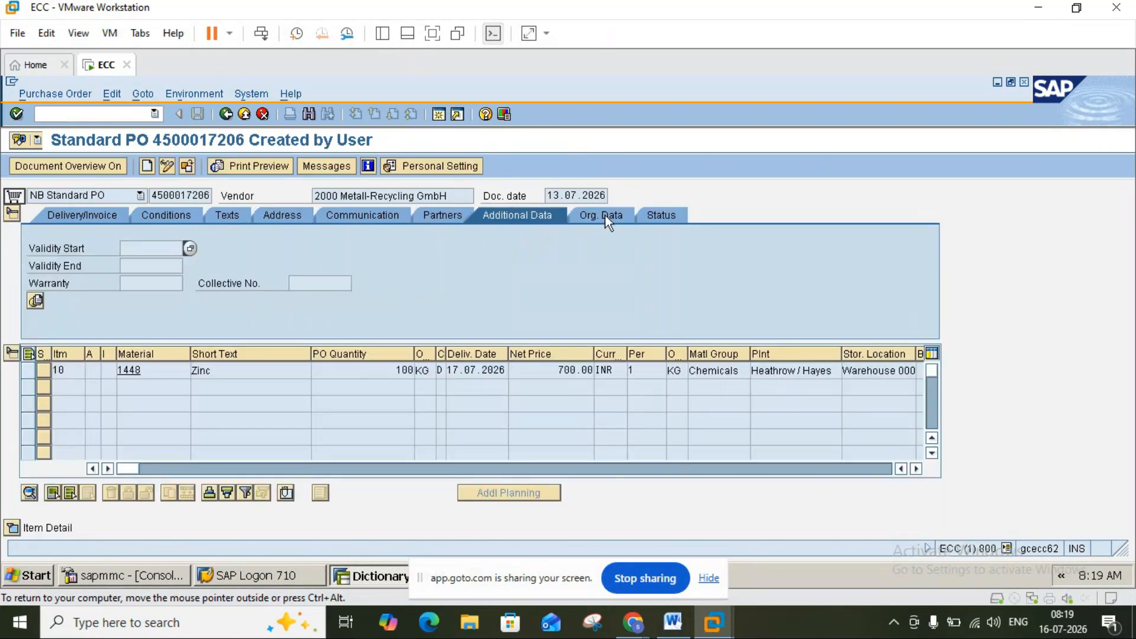
left_click(604, 215)
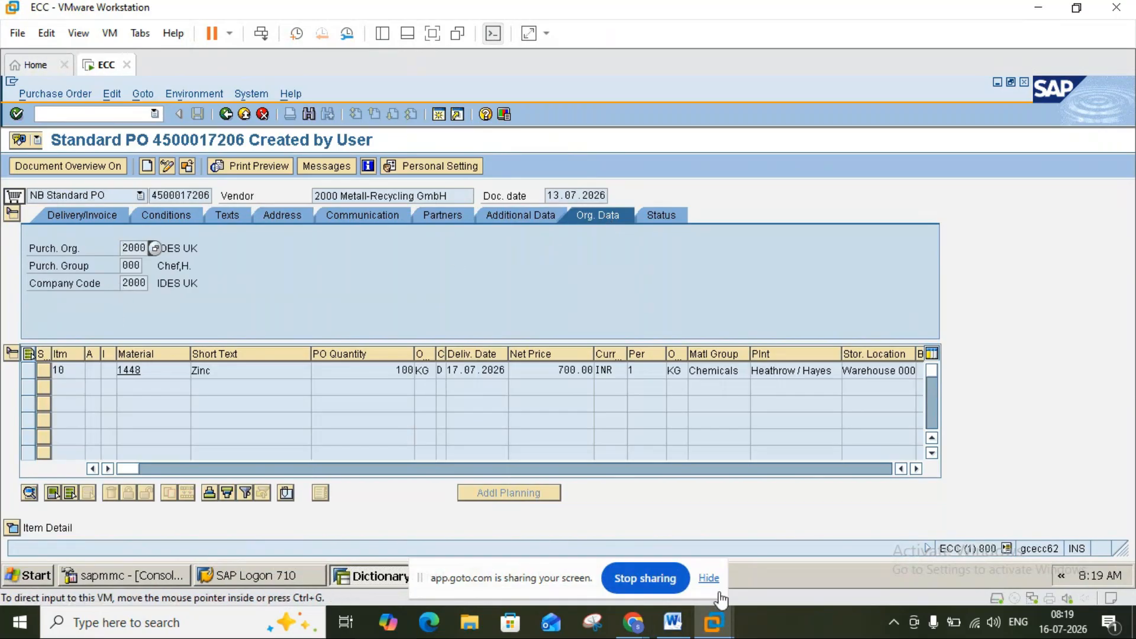
Hide the screen-sharing notification and switch from the EKKO session back to the purchase order session.
left_click(708, 579)
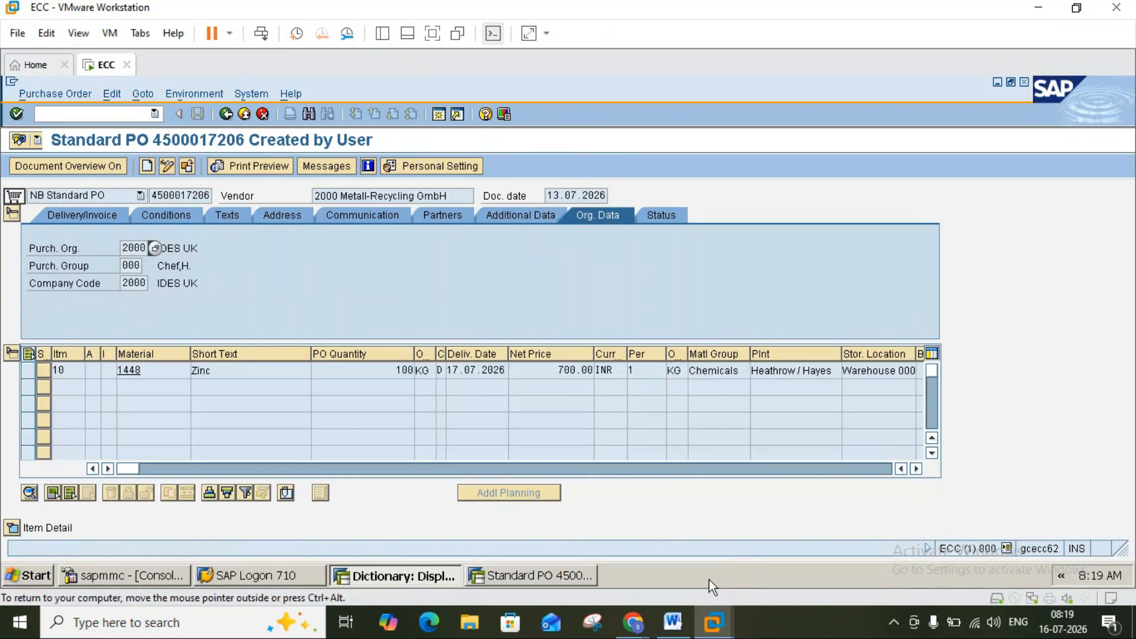
left_click(531, 569)
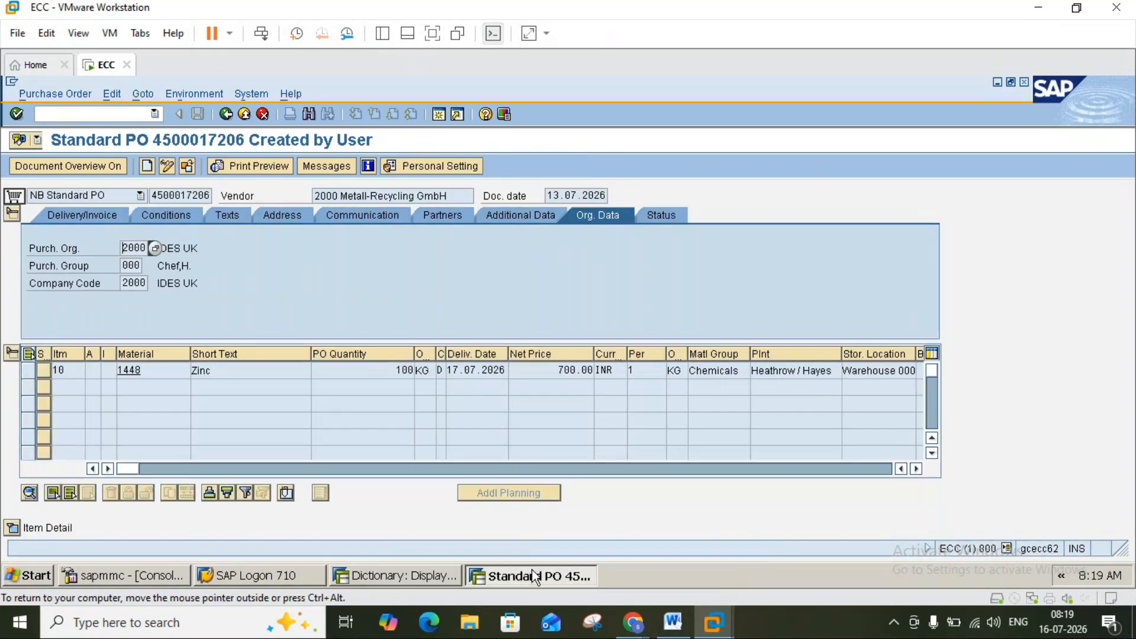
left_click(531, 570)
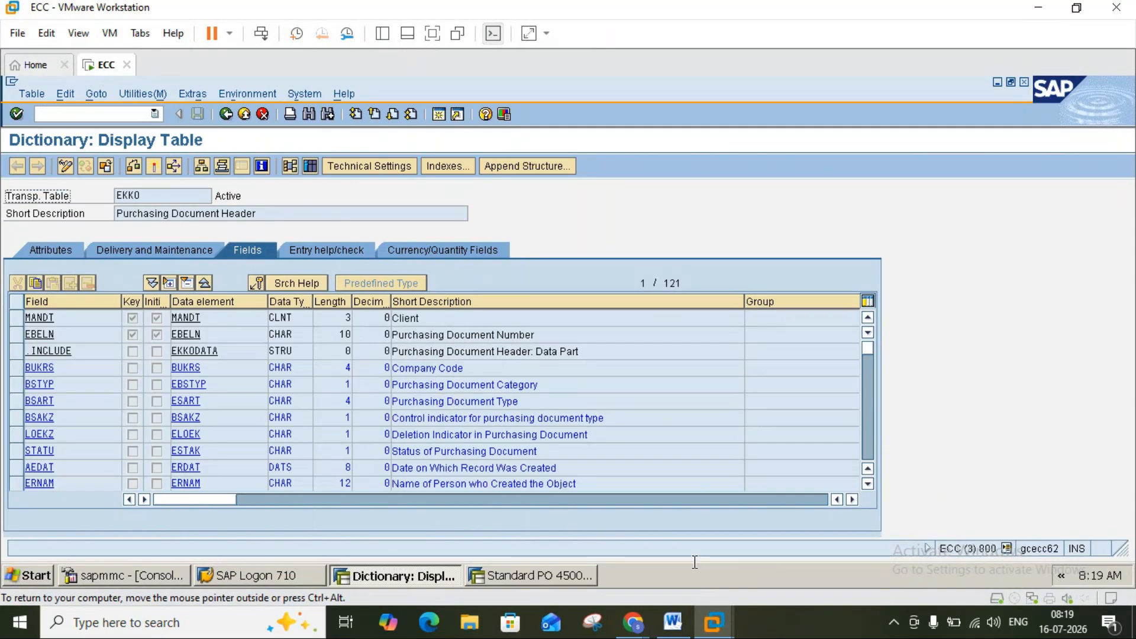
mouse_move(712, 621)
left_click(738, 544)
left_click(544, 577)
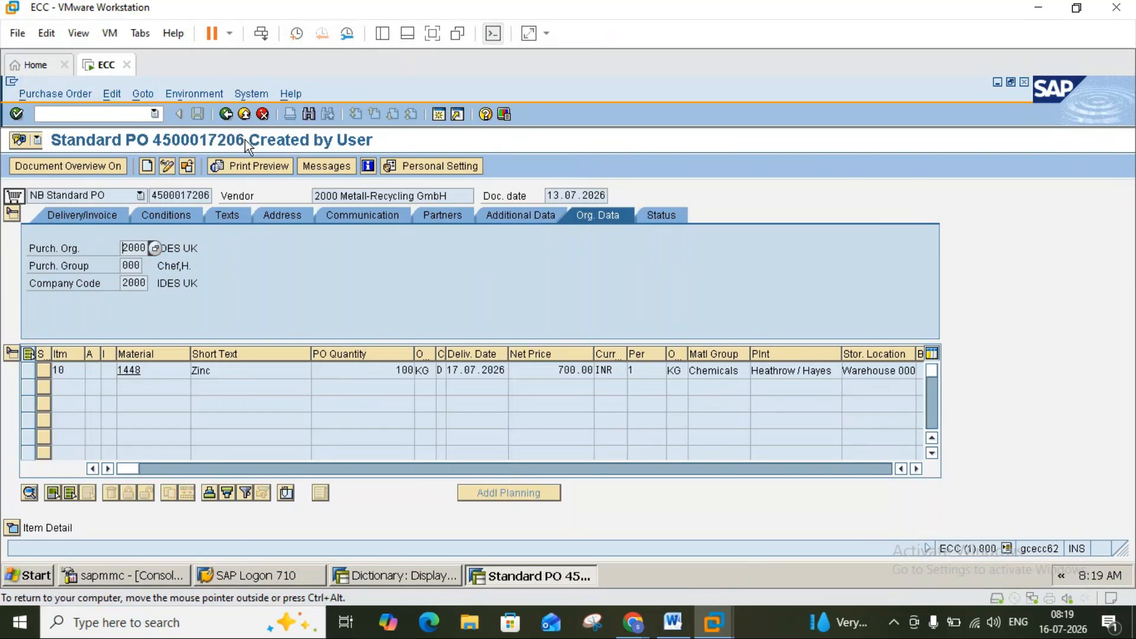
left_click(542, 573)
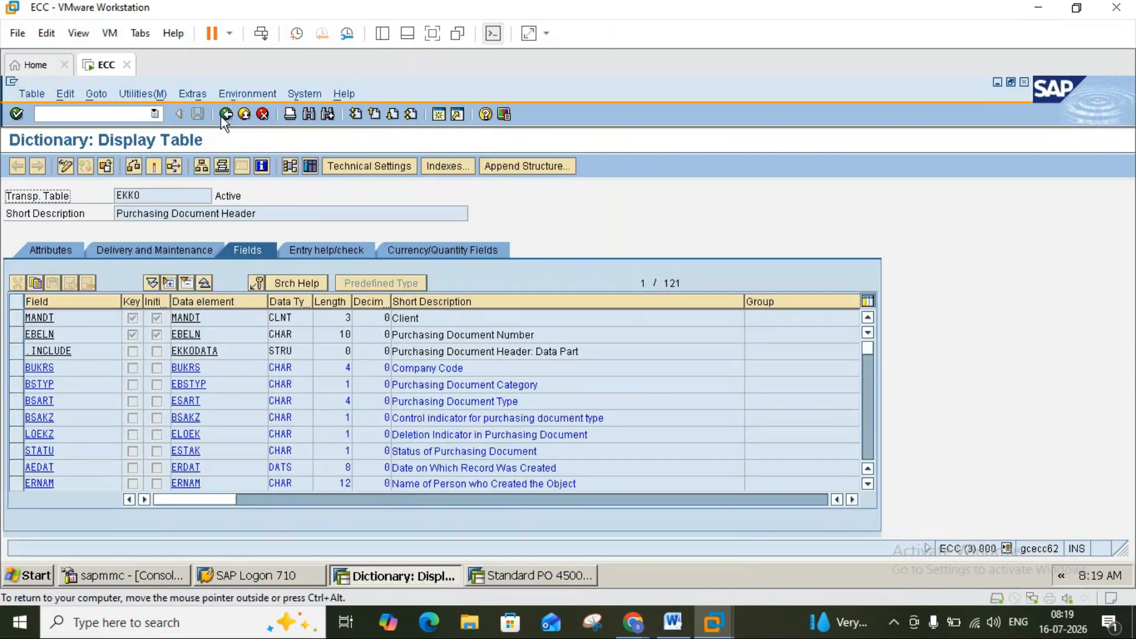
left_click(224, 114)
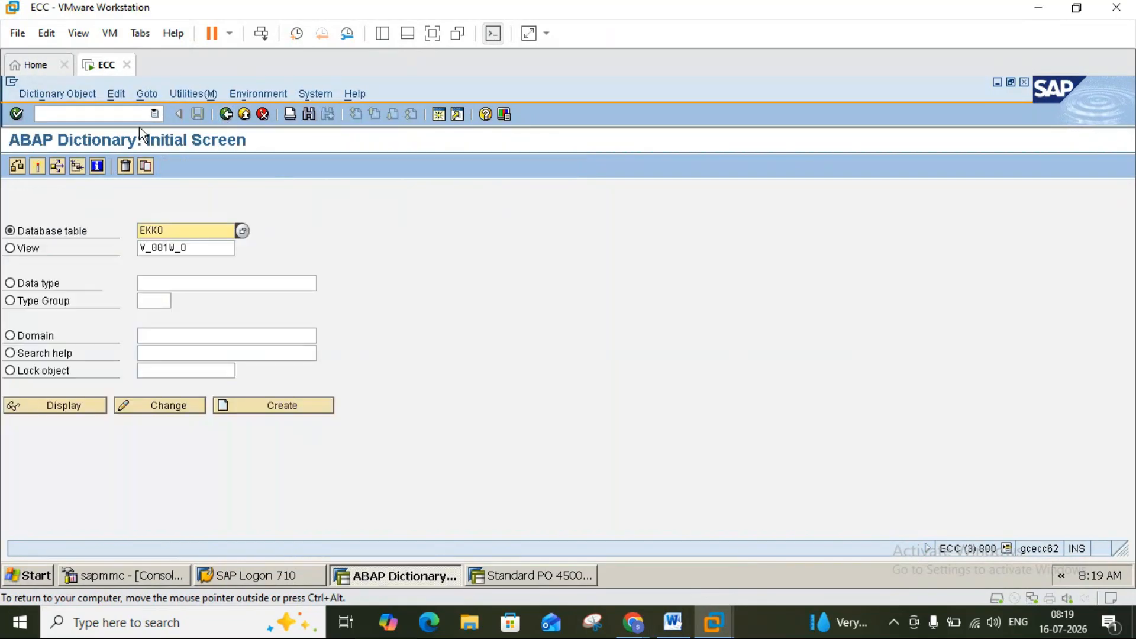
left_click(225, 114)
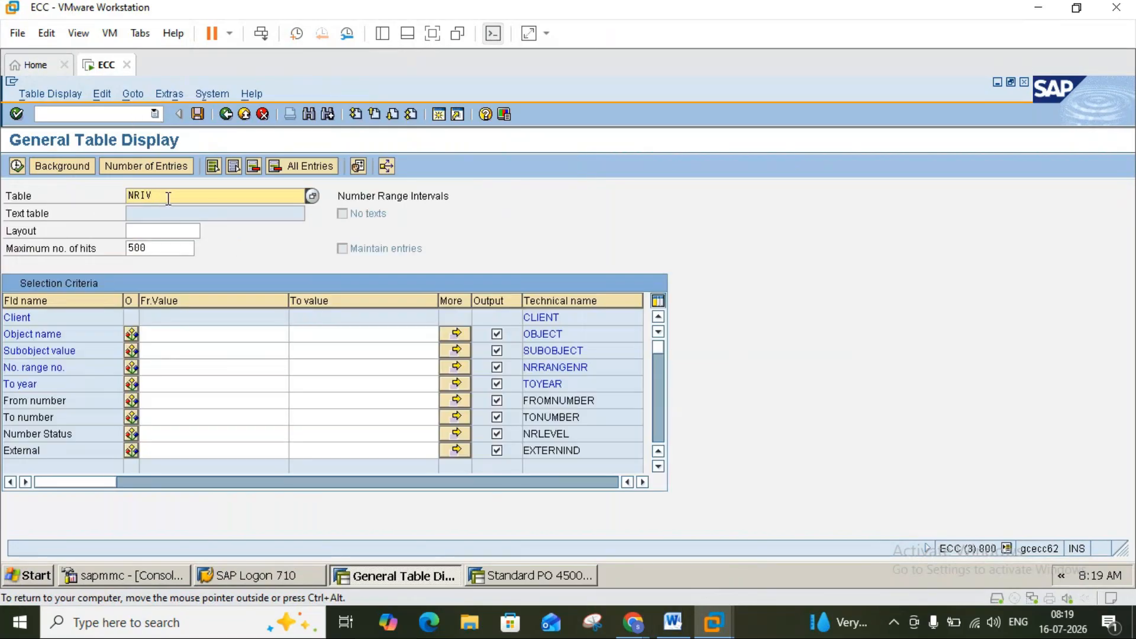
key("BackSpace")
key("BackSpace")
key("BackSpace")
key("BackSpace")
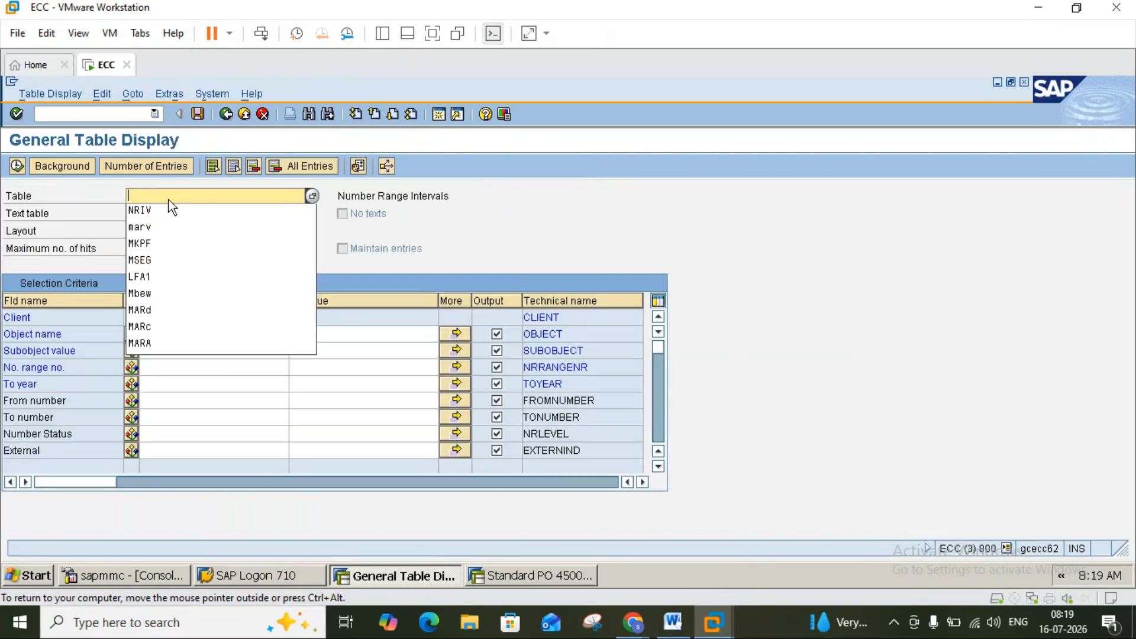
type("ekko")
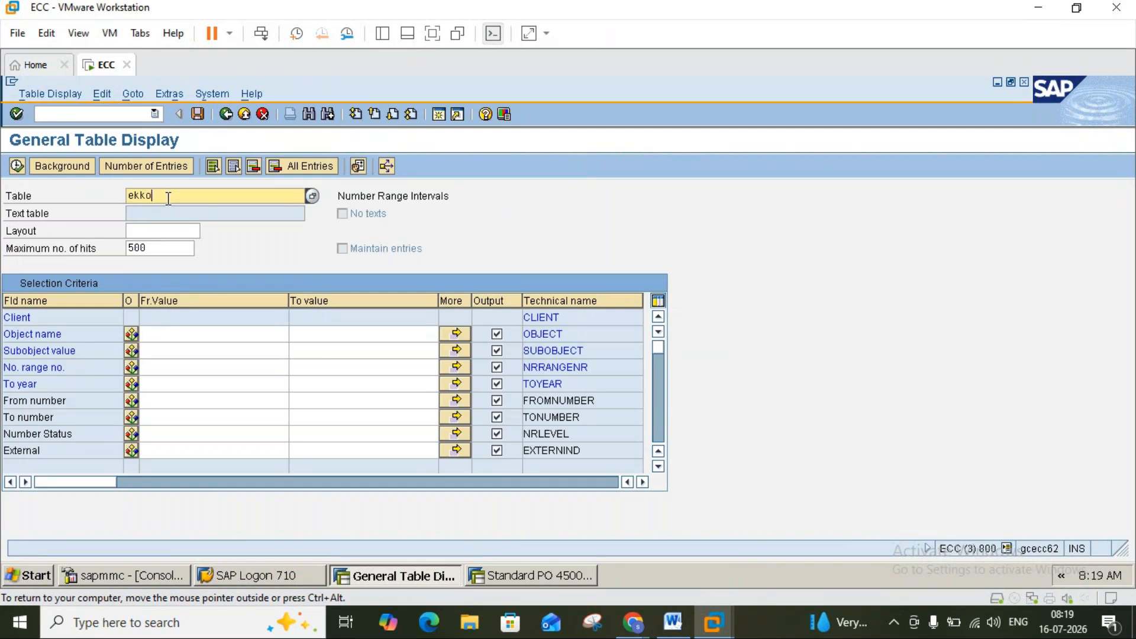
key("Return")
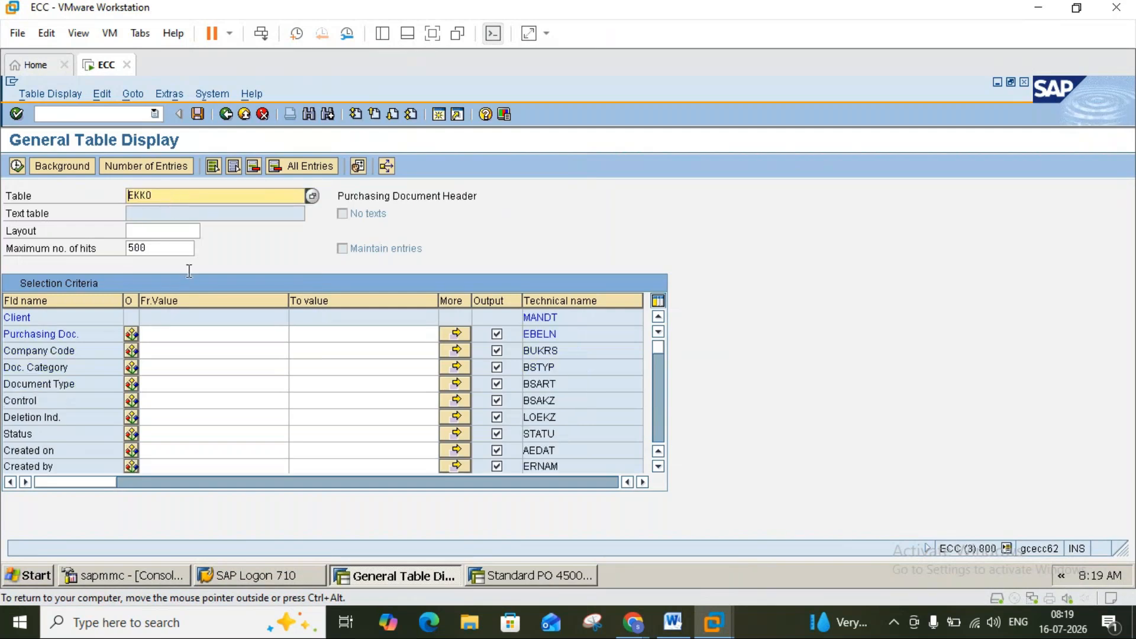
left_click(182, 340)
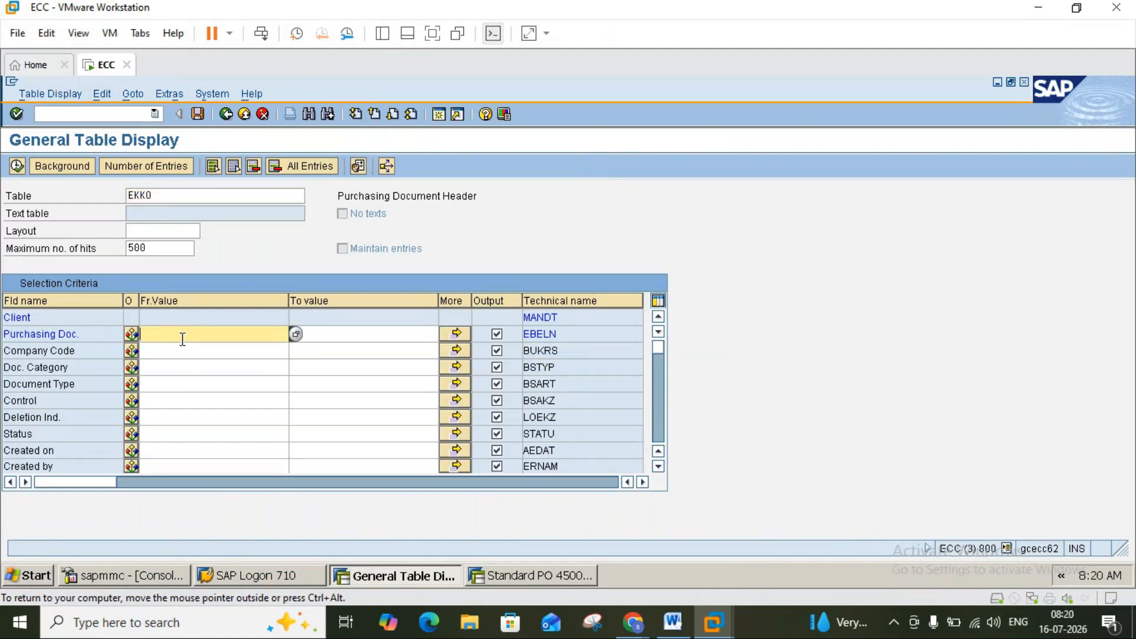
left_click(17, 167)
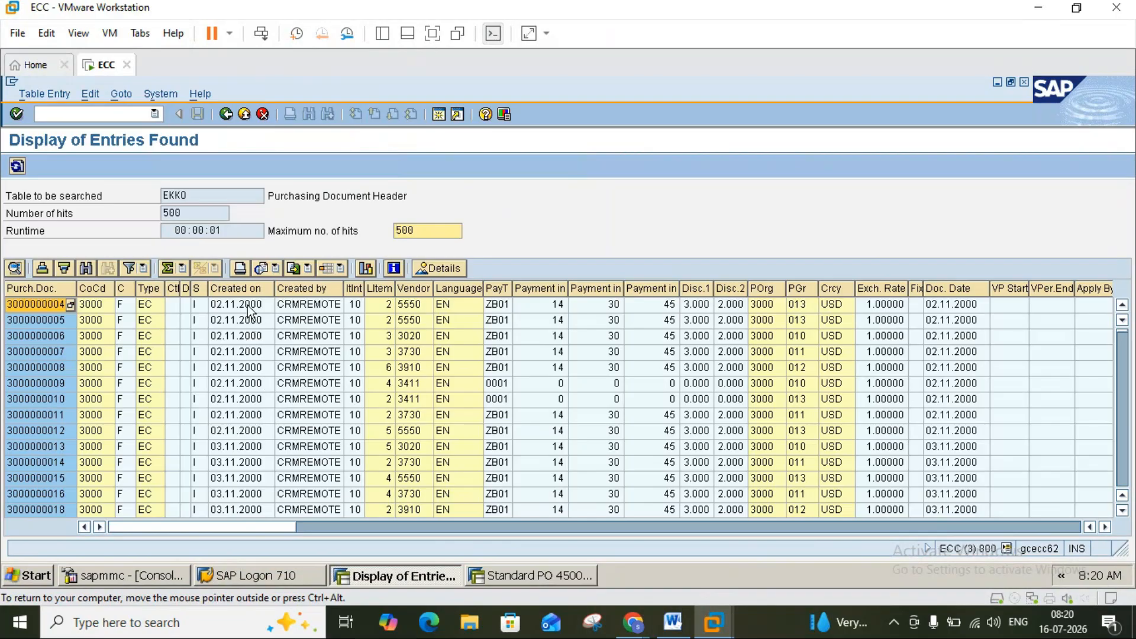
left_click(254, 401)
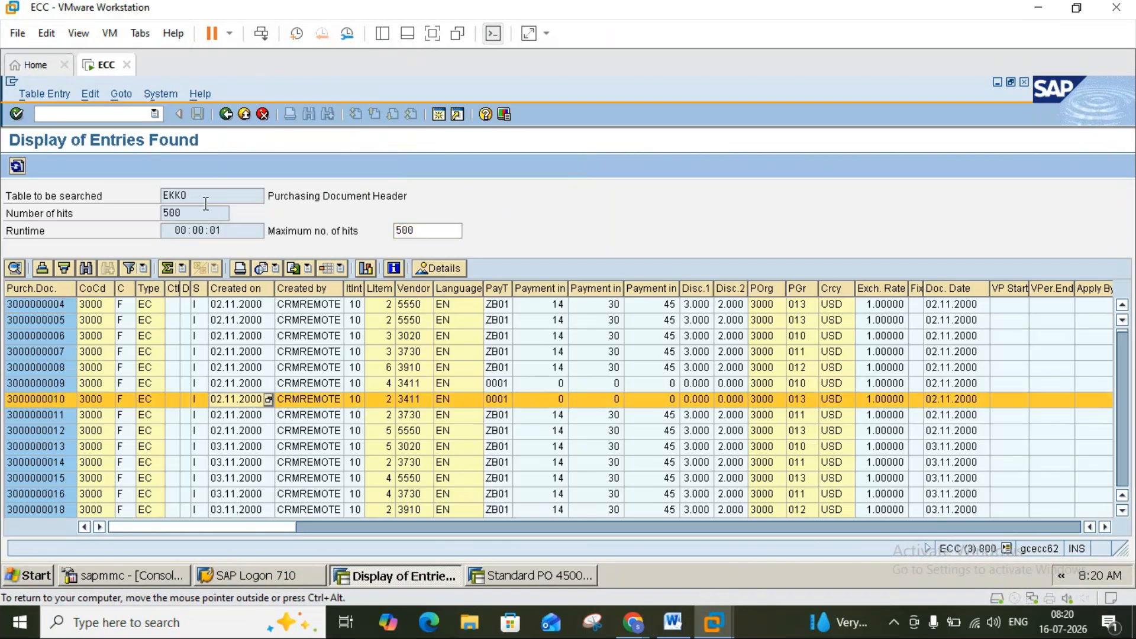
left_click(226, 115)
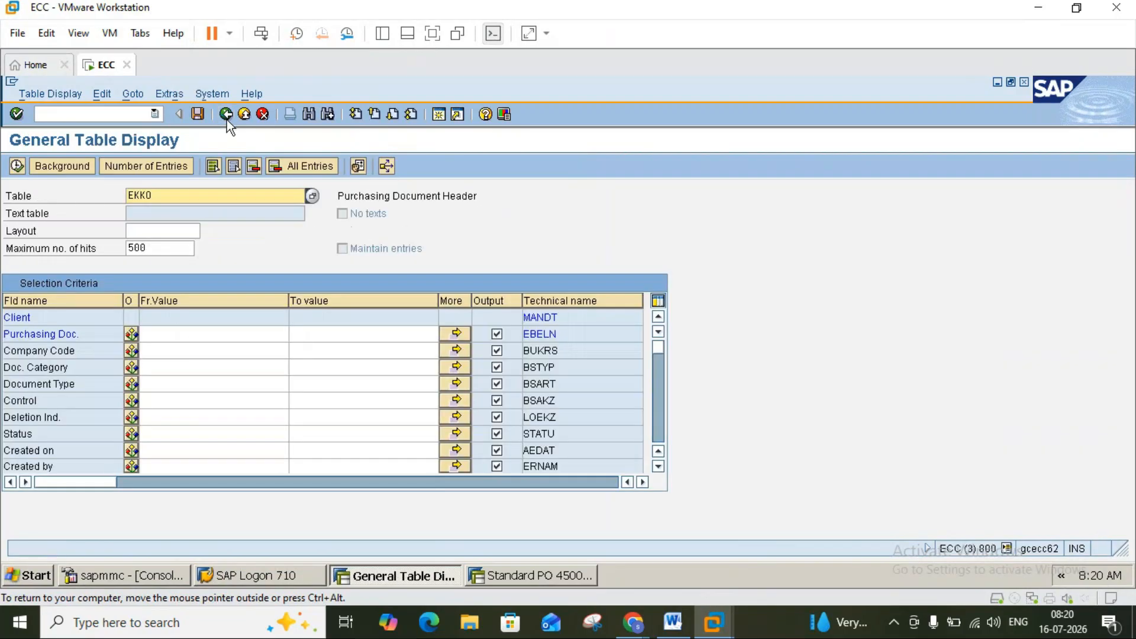
Rerun the EKKO query filtered on company code WICO with no hit limit.
left_click(191, 350)
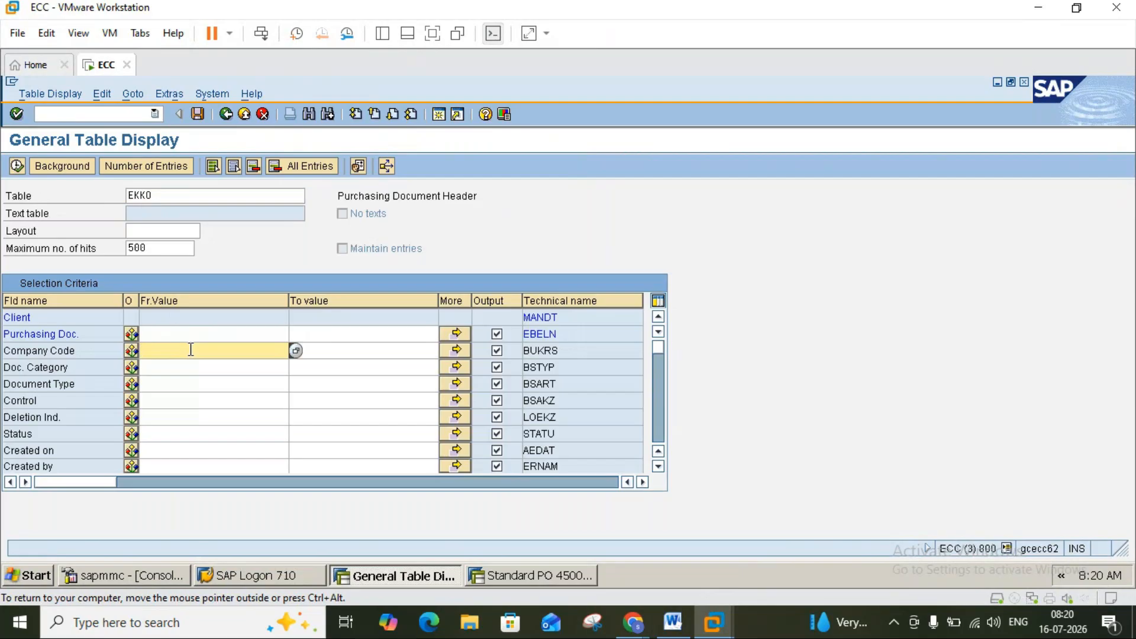
type("wico")
left_click(172, 450)
key("Return")
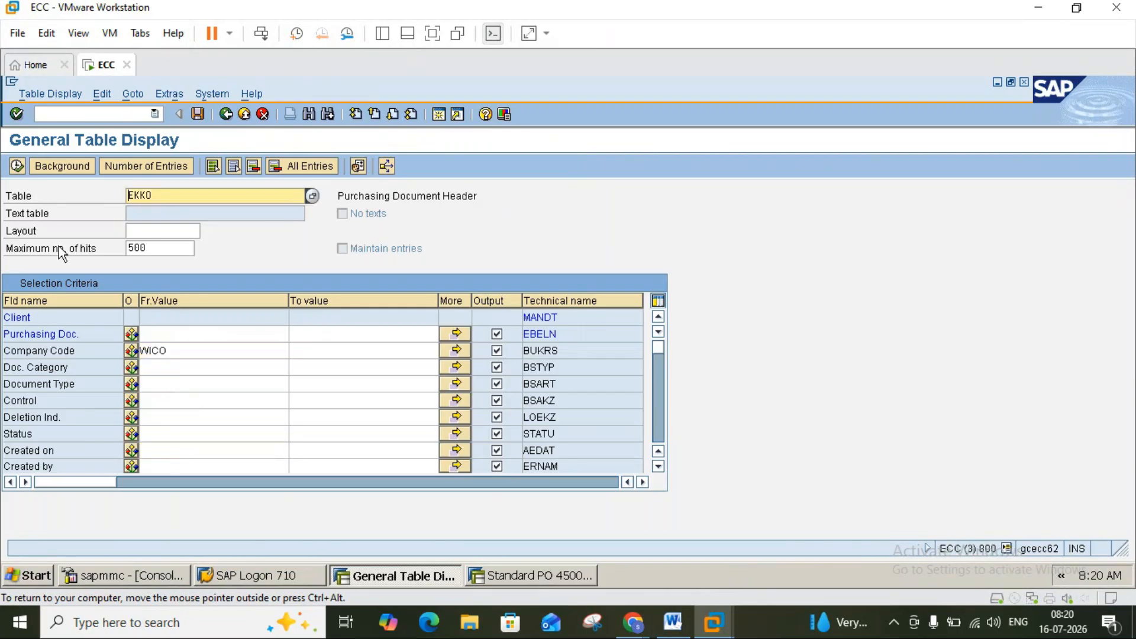
left_click(155, 244)
key("BackSpace")
key("BackSpace")
key("BackSpace")
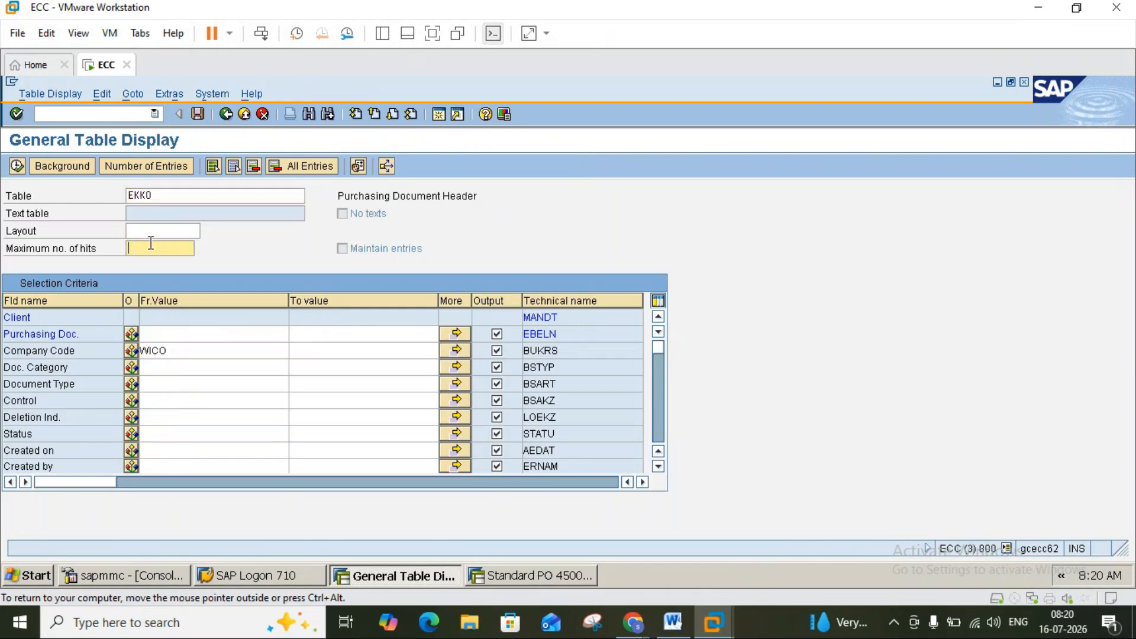
left_click(17, 166)
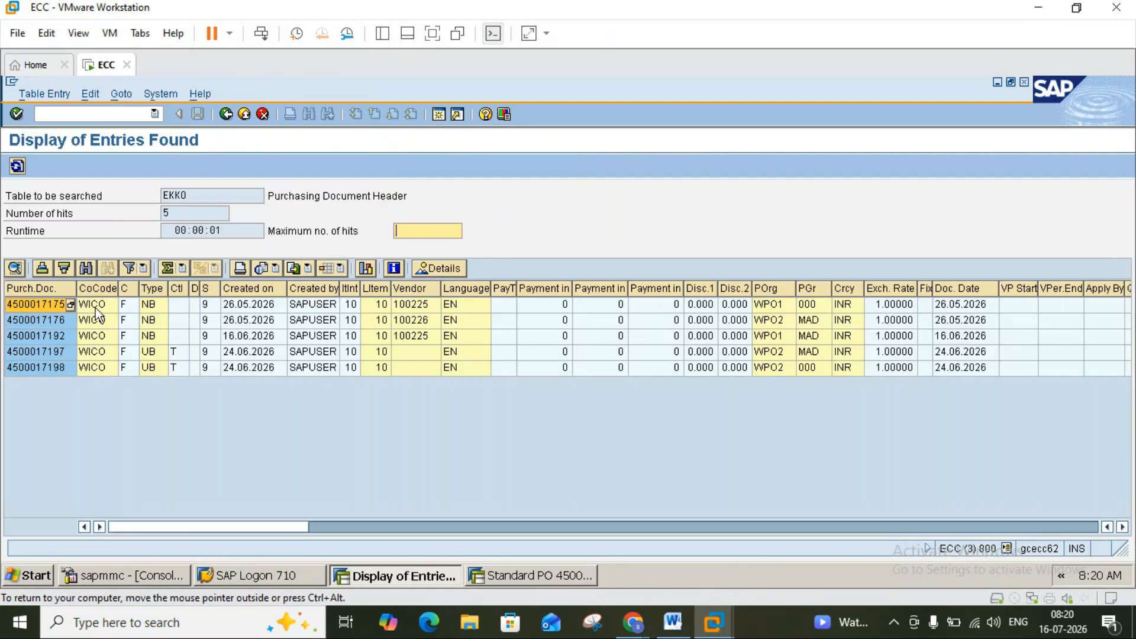
left_click(772, 305)
left_click(772, 321)
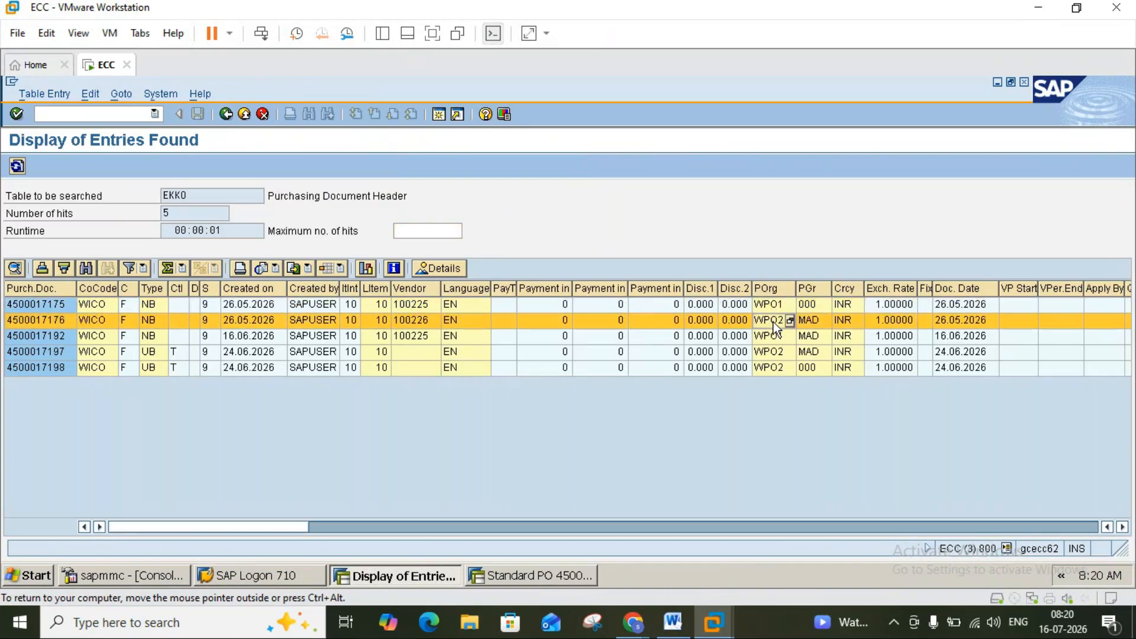
left_click(772, 336)
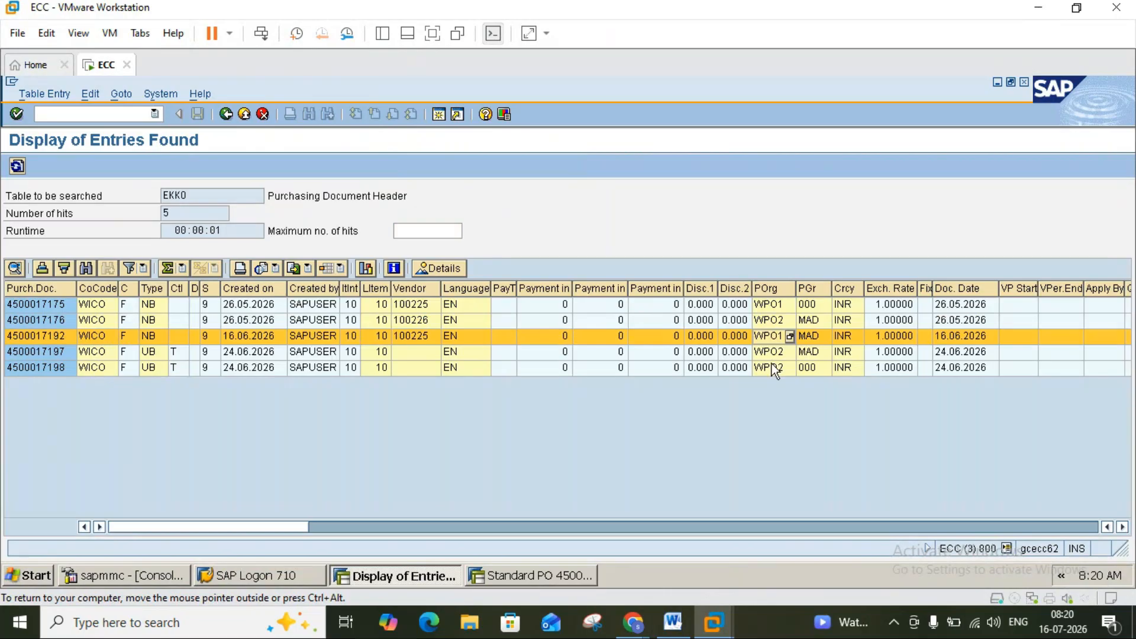
left_click(768, 352)
left_click(777, 369)
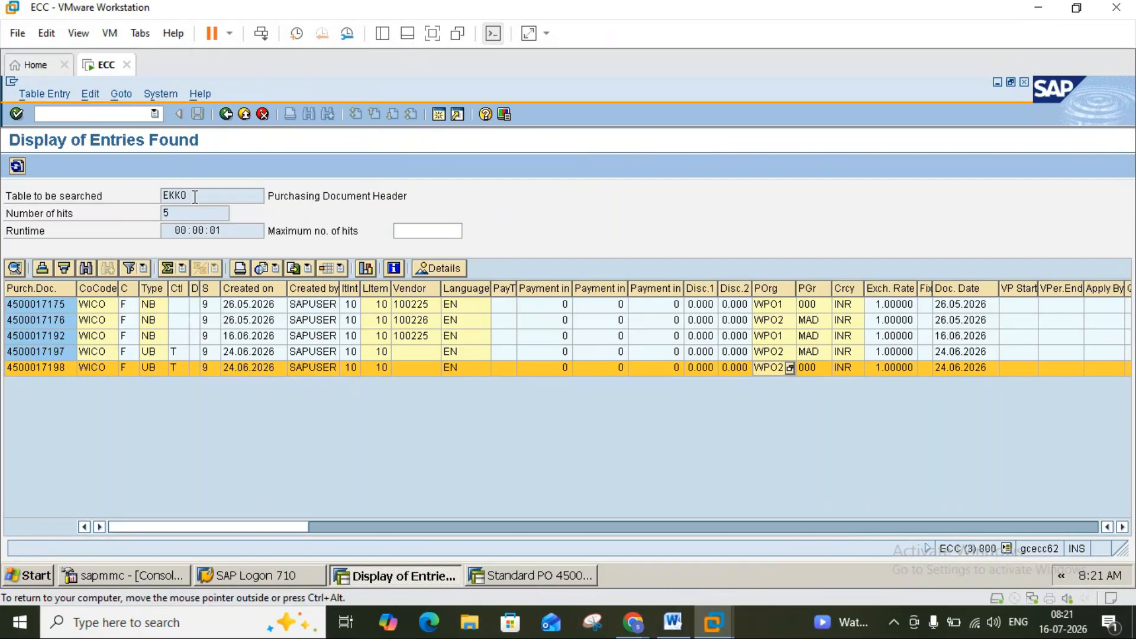
left_click(672, 620)
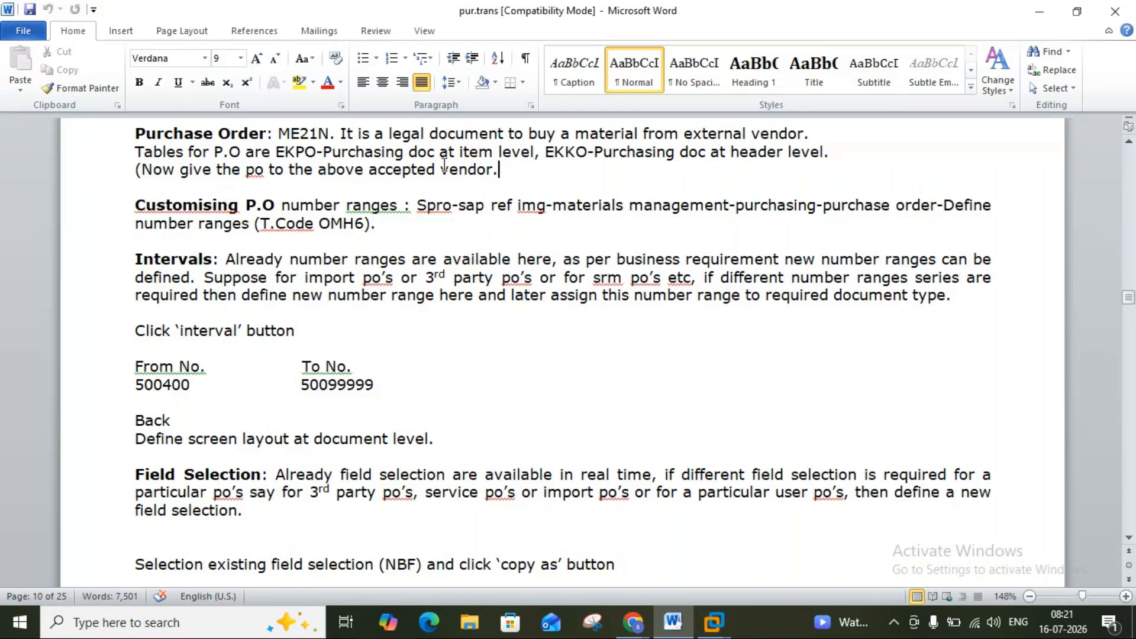
left_click(777, 156)
left_click_drag(778, 156, 775, 158)
left_click(707, 175)
left_click_drag(546, 154, 678, 153)
left_click(678, 151)
left_click(713, 632)
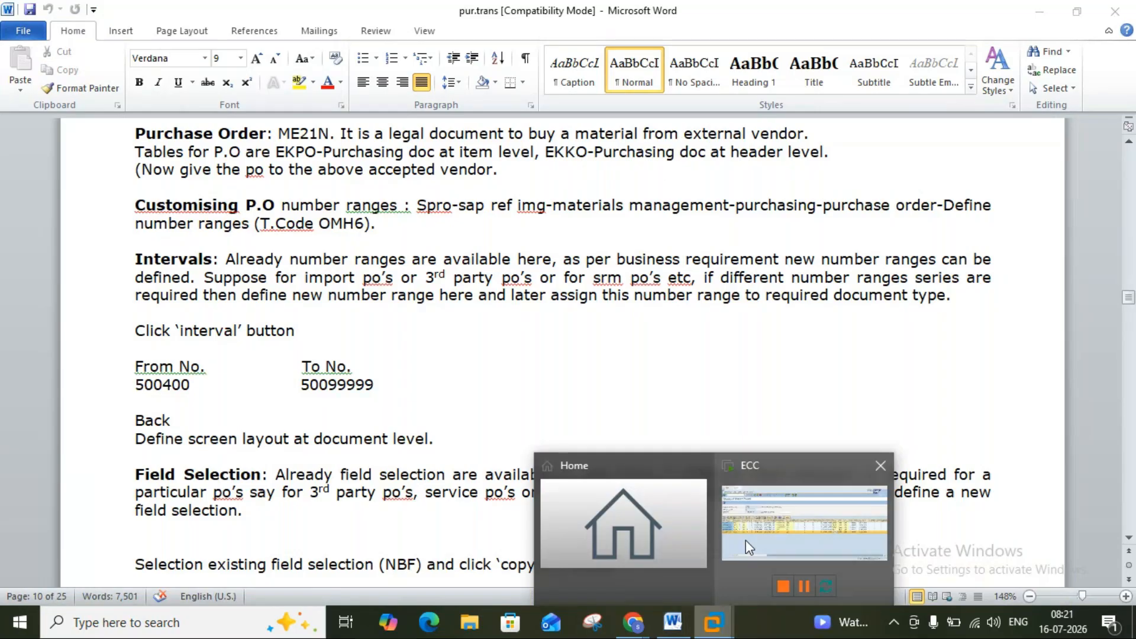
left_click(745, 546)
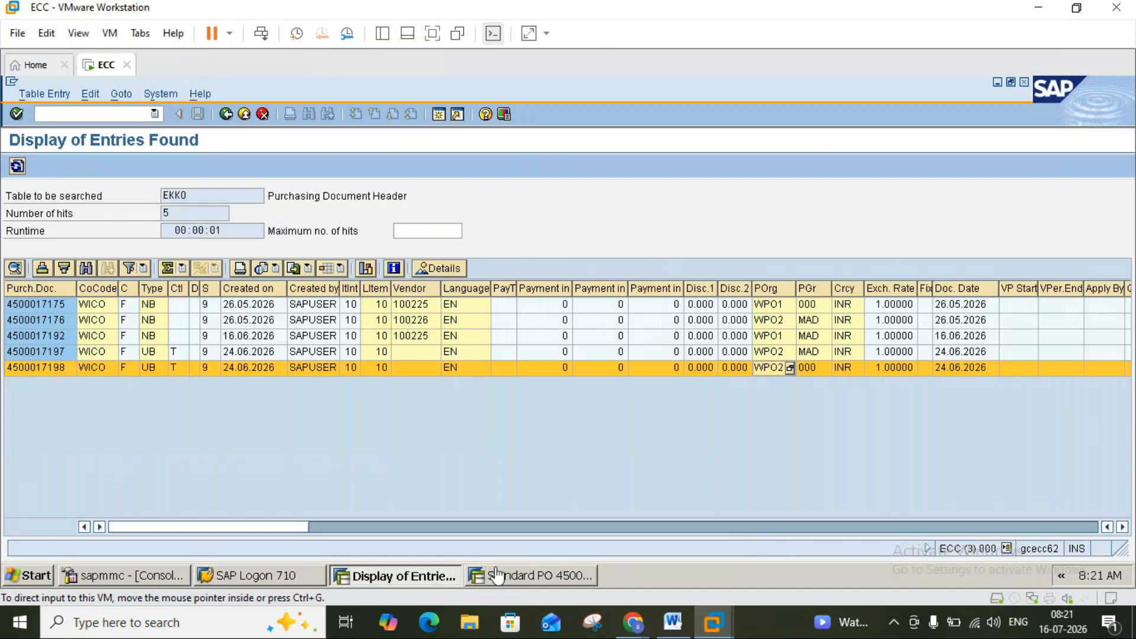
left_click(516, 577)
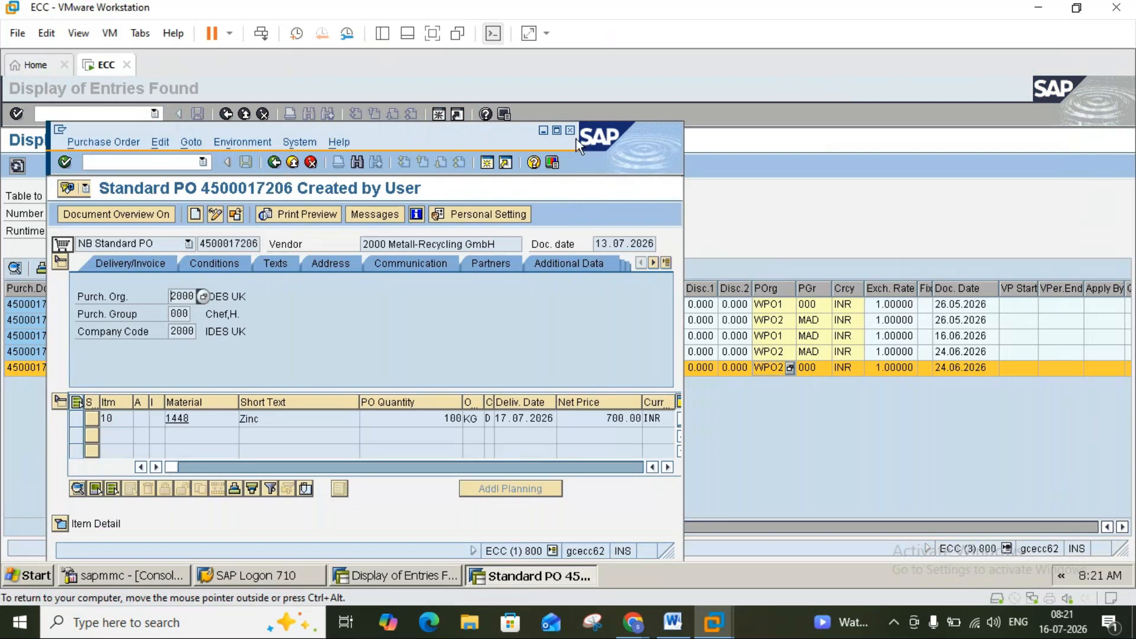
left_click(556, 130)
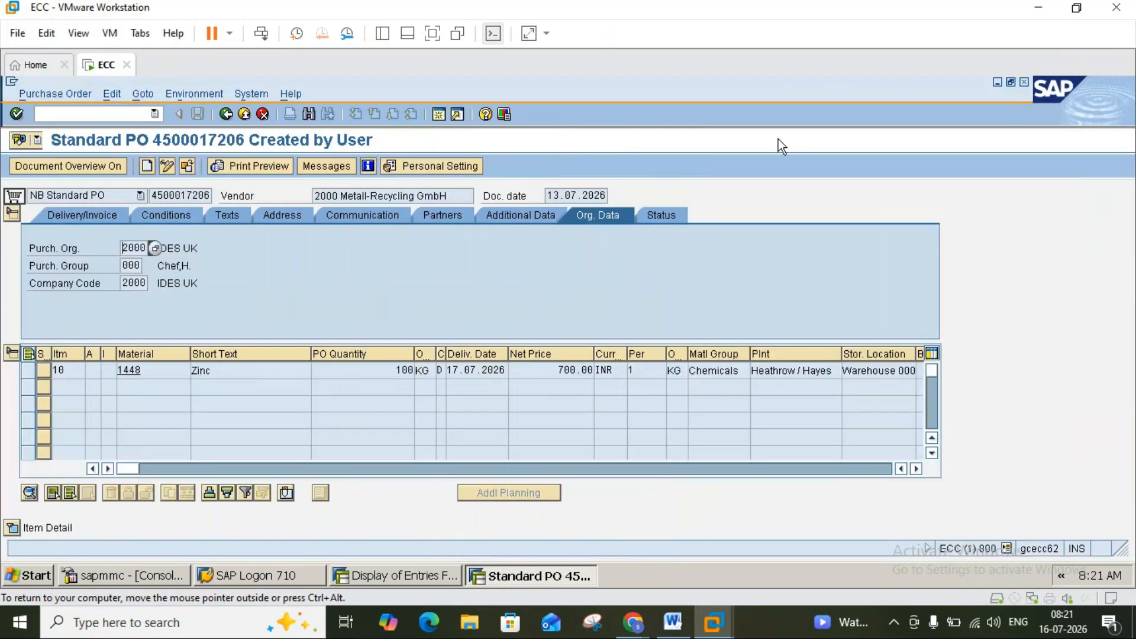
left_click(12, 216)
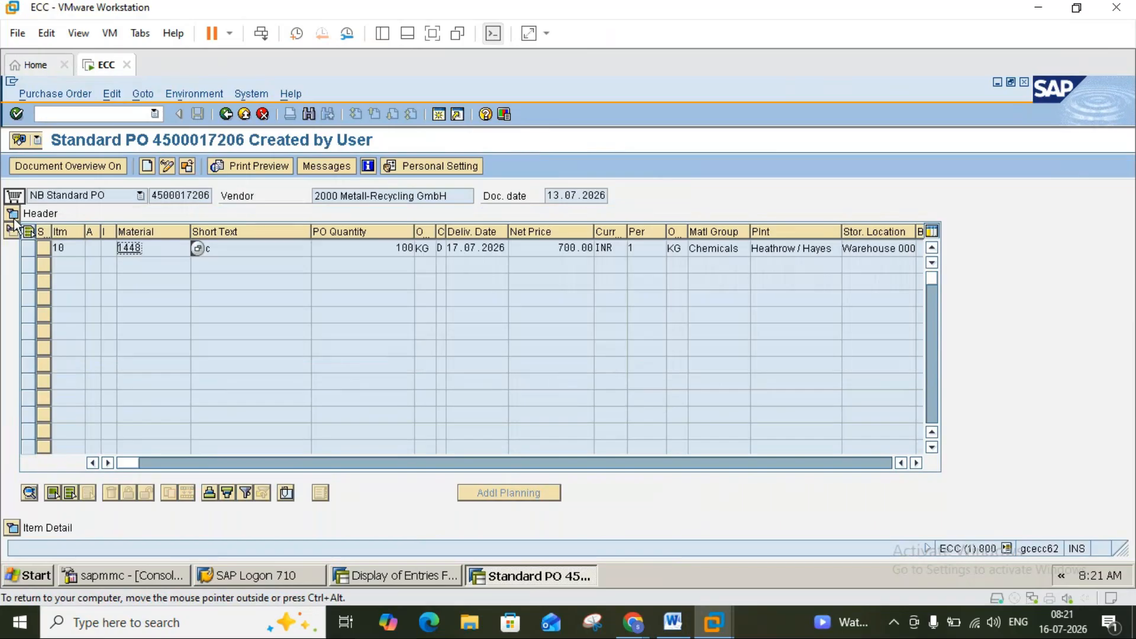
left_click(12, 214)
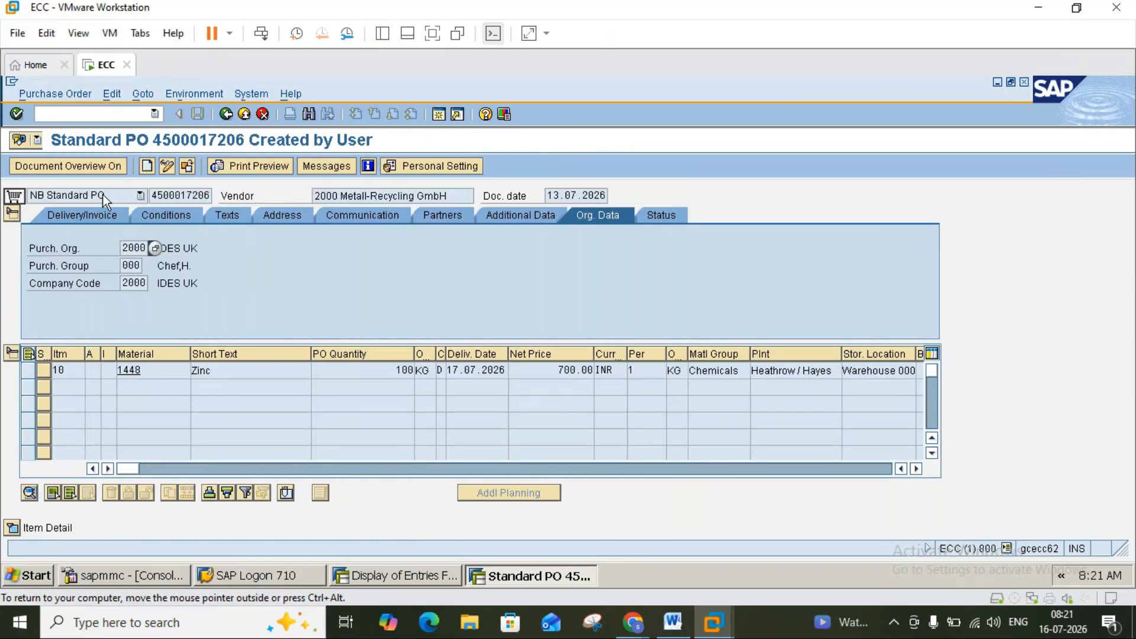
Check the PO's order-type list, keeping NB, then return to the EKKO results.
left_click(118, 197)
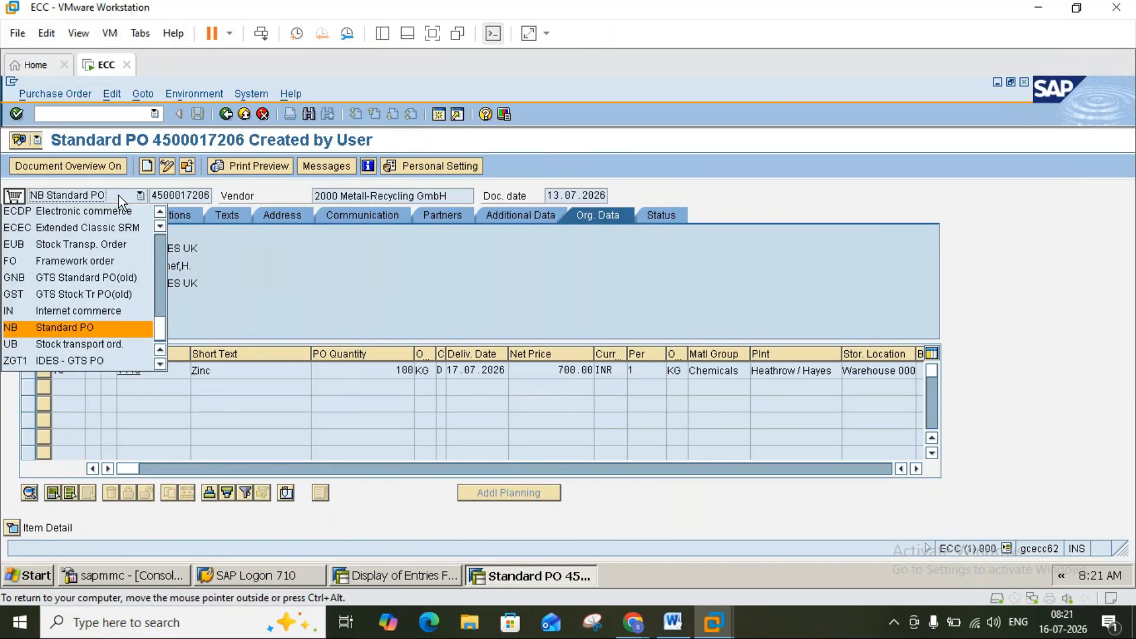
left_click(118, 196)
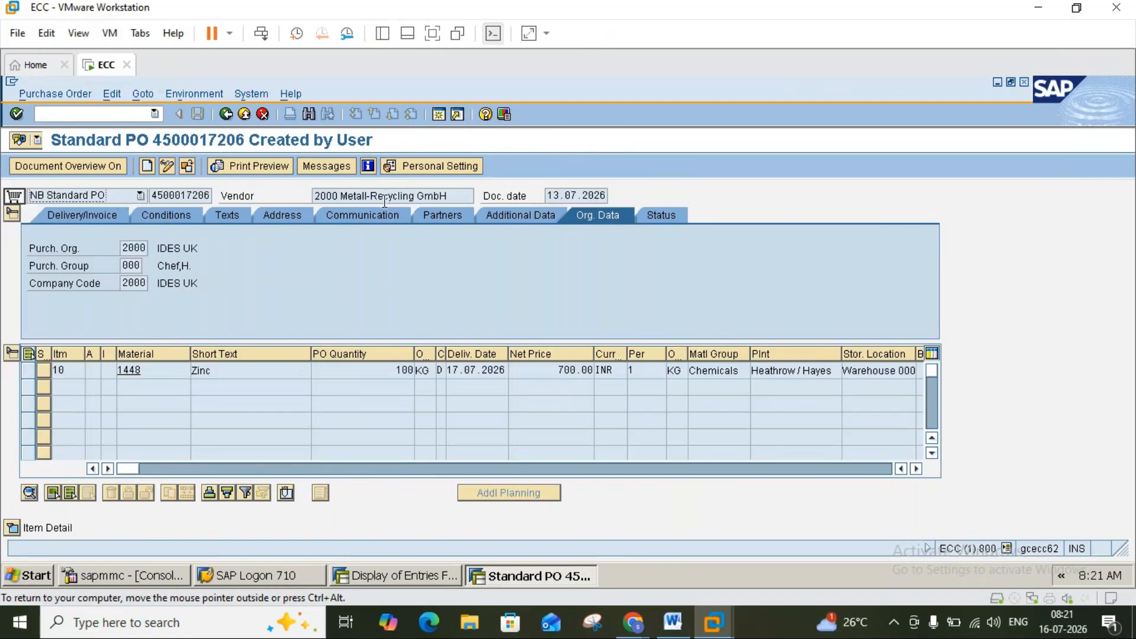
left_click(559, 192)
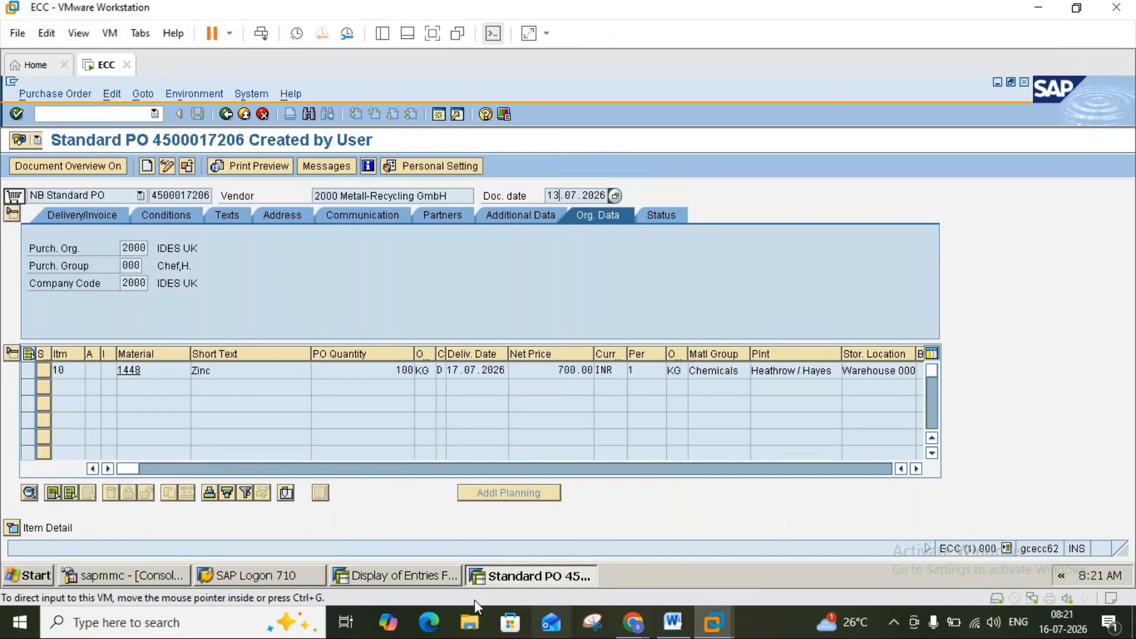
left_click(396, 577)
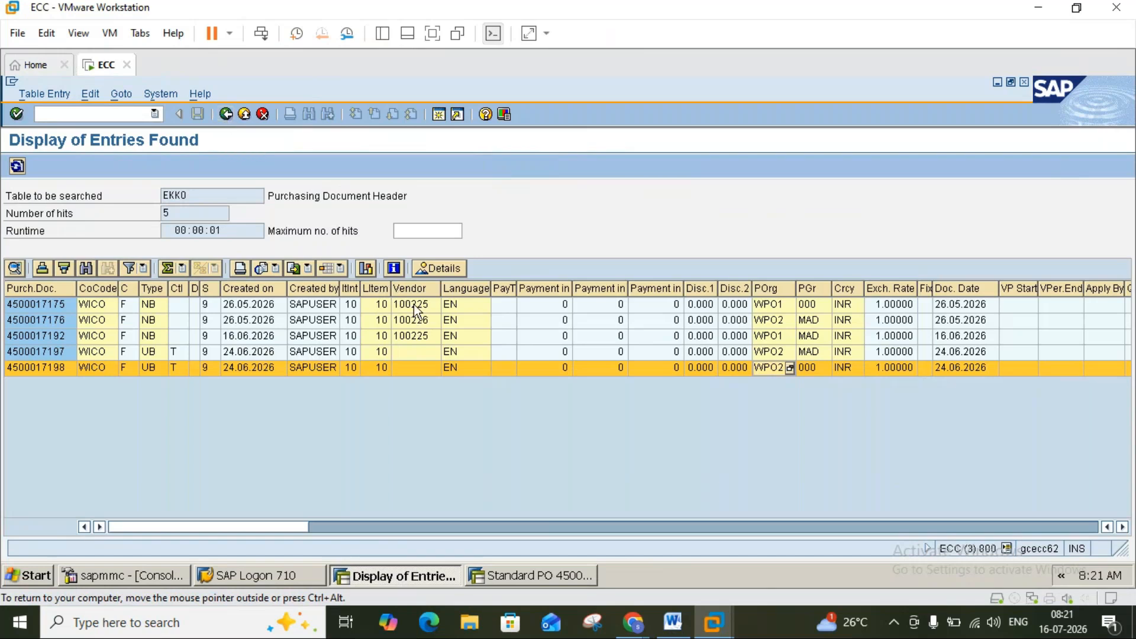
left_click(420, 288)
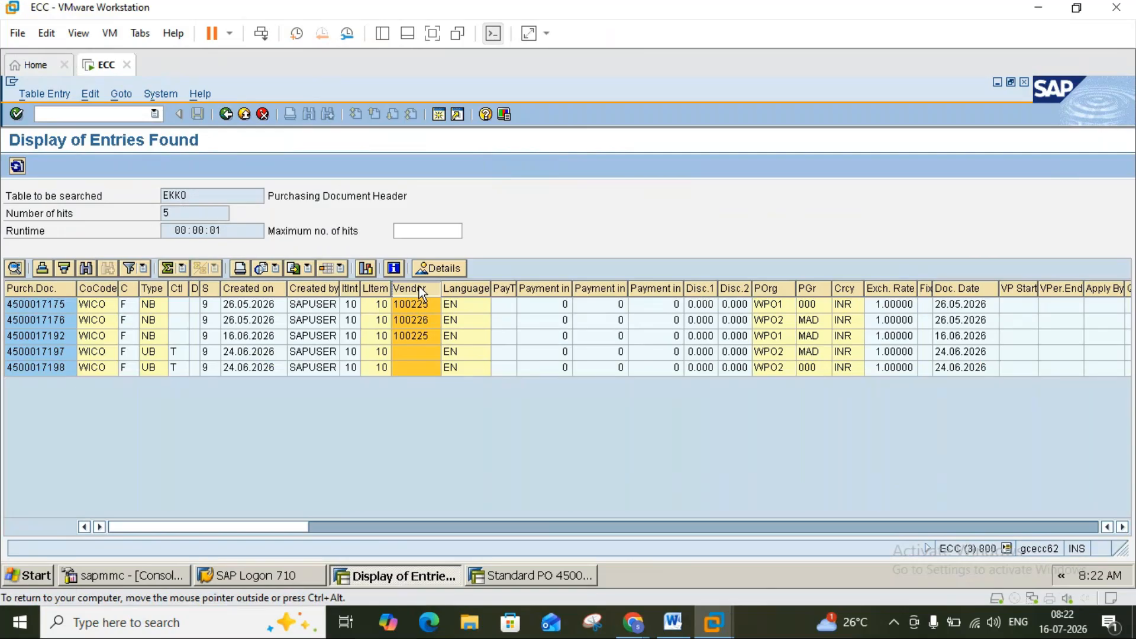
left_click(156, 288)
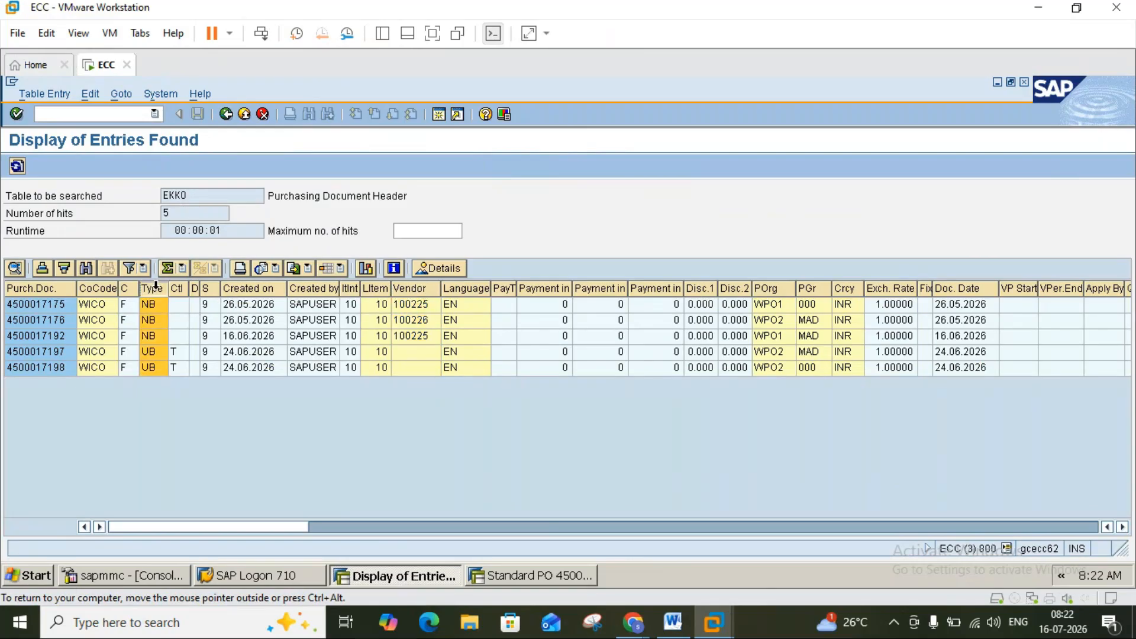
left_click(155, 353)
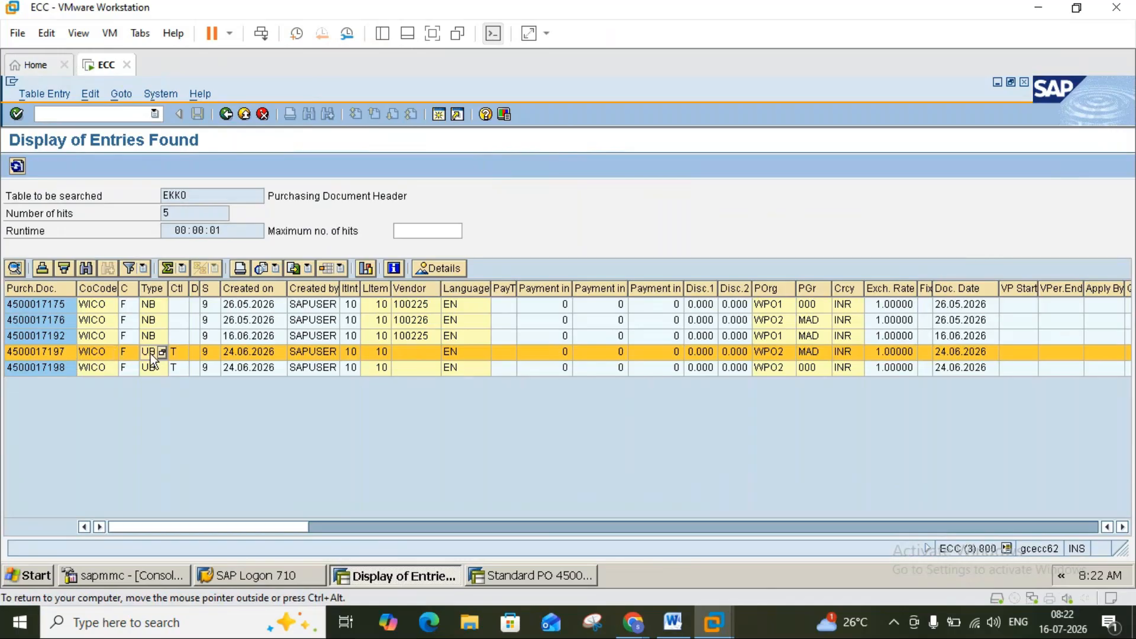
left_click(152, 366)
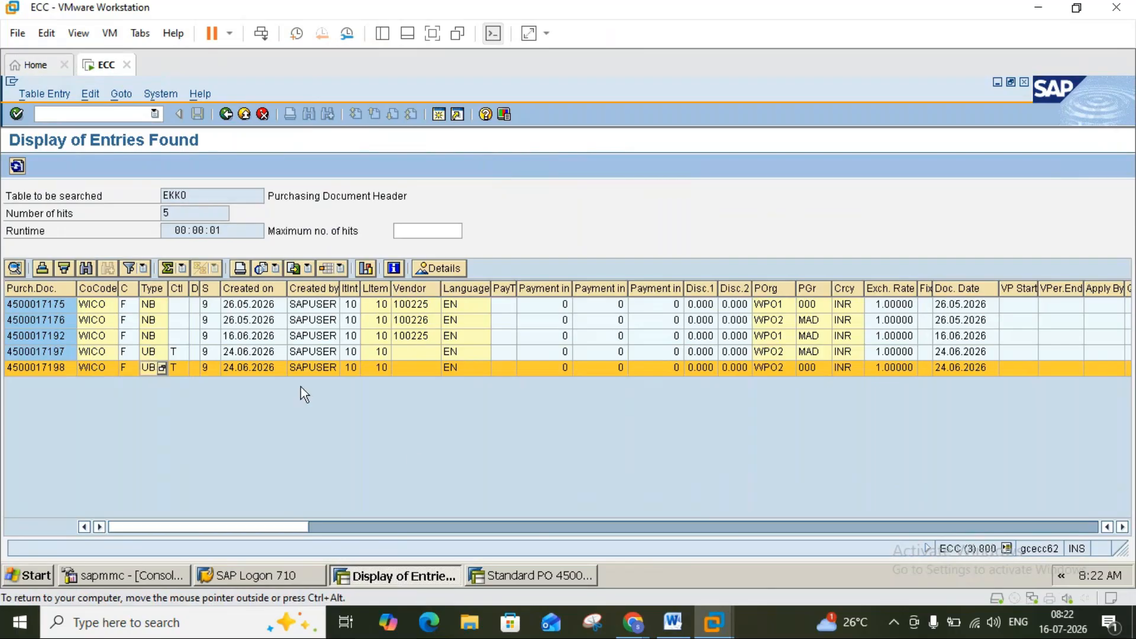
left_click(531, 570)
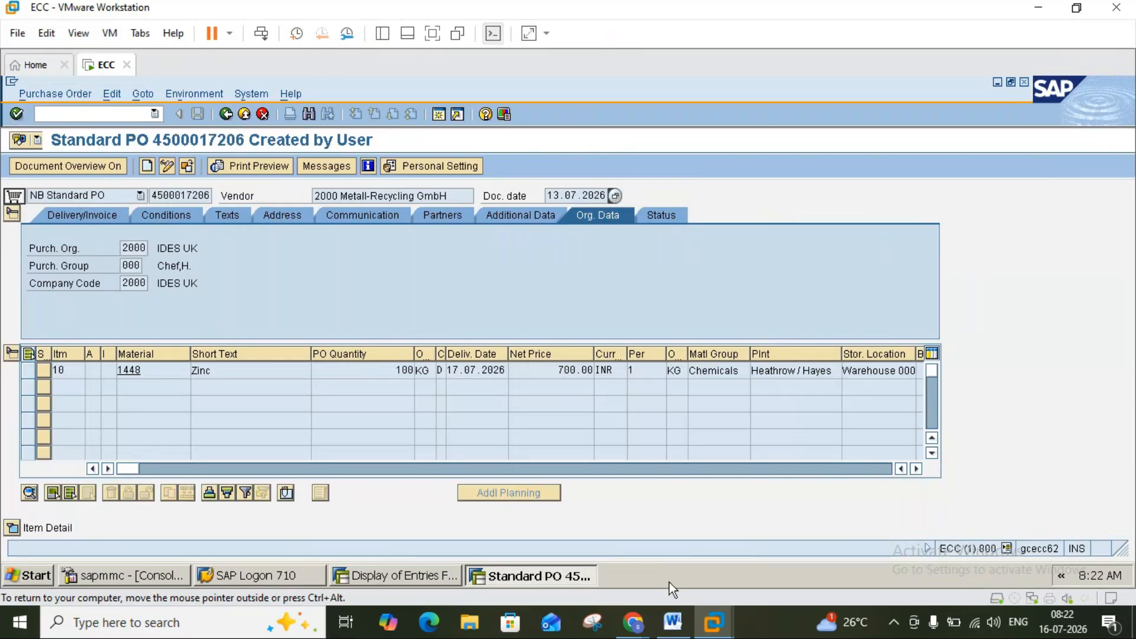
mouse_move(713, 622)
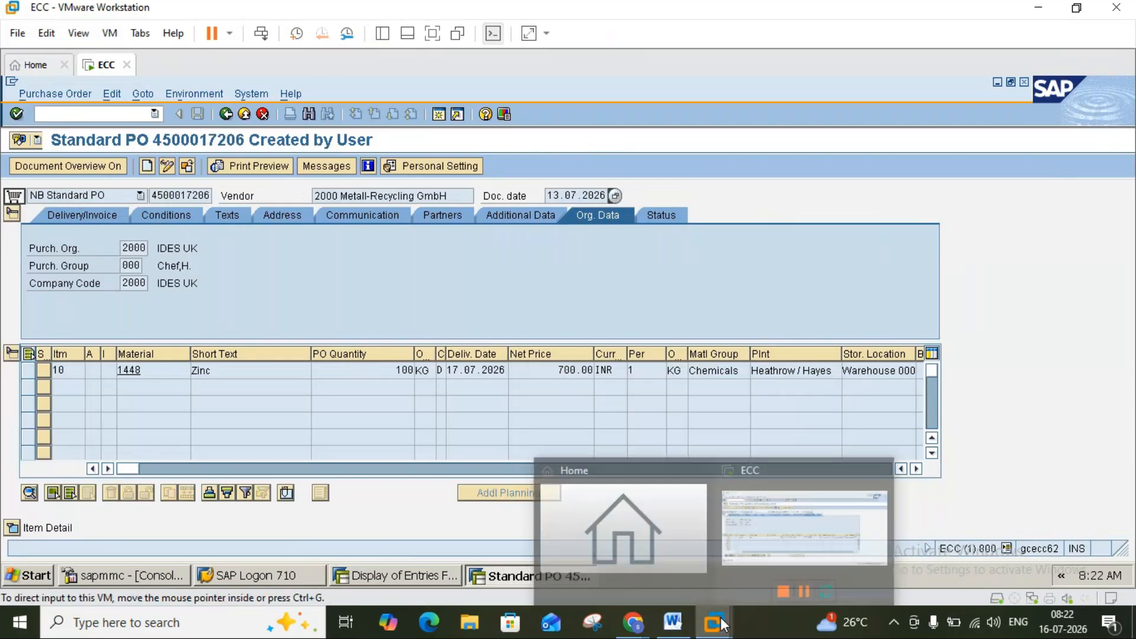
left_click(738, 556)
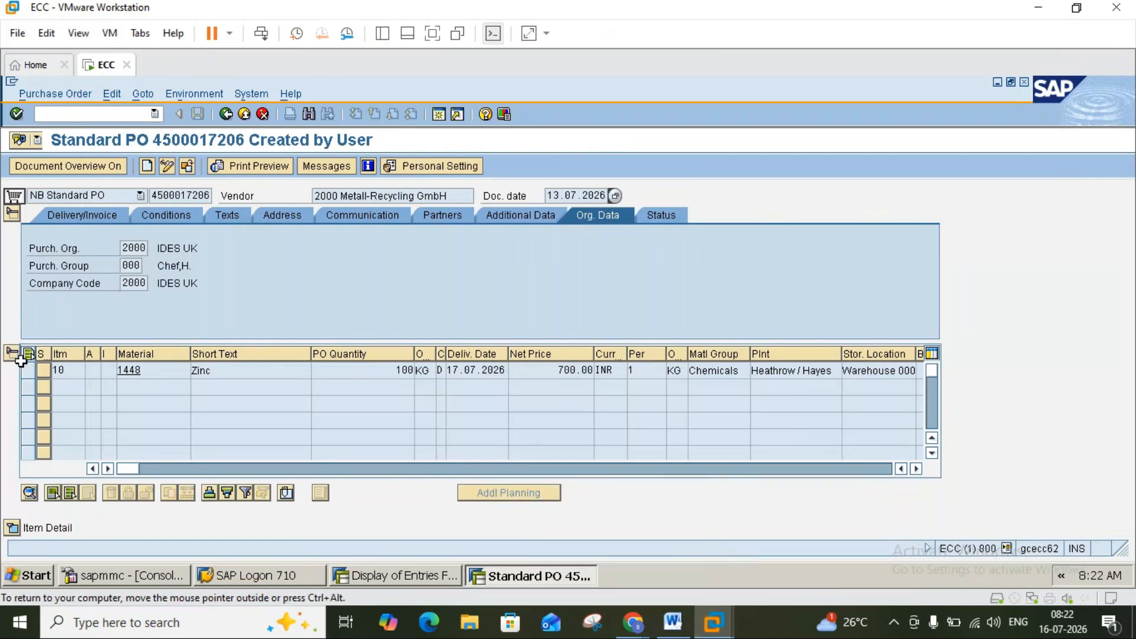
left_click(12, 355)
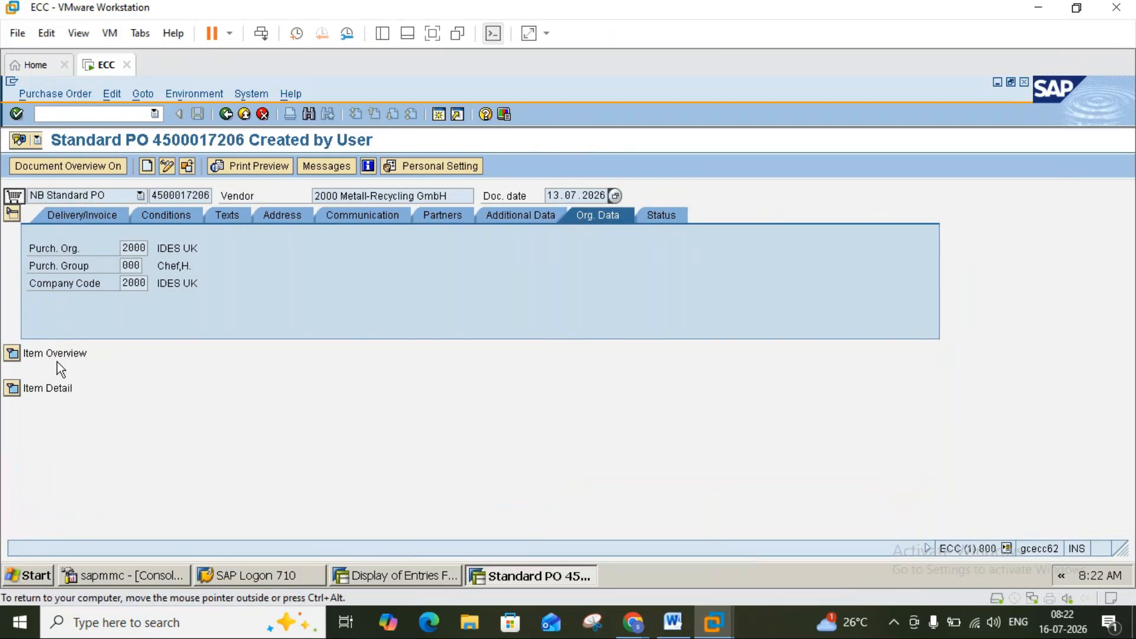
left_click(12, 354)
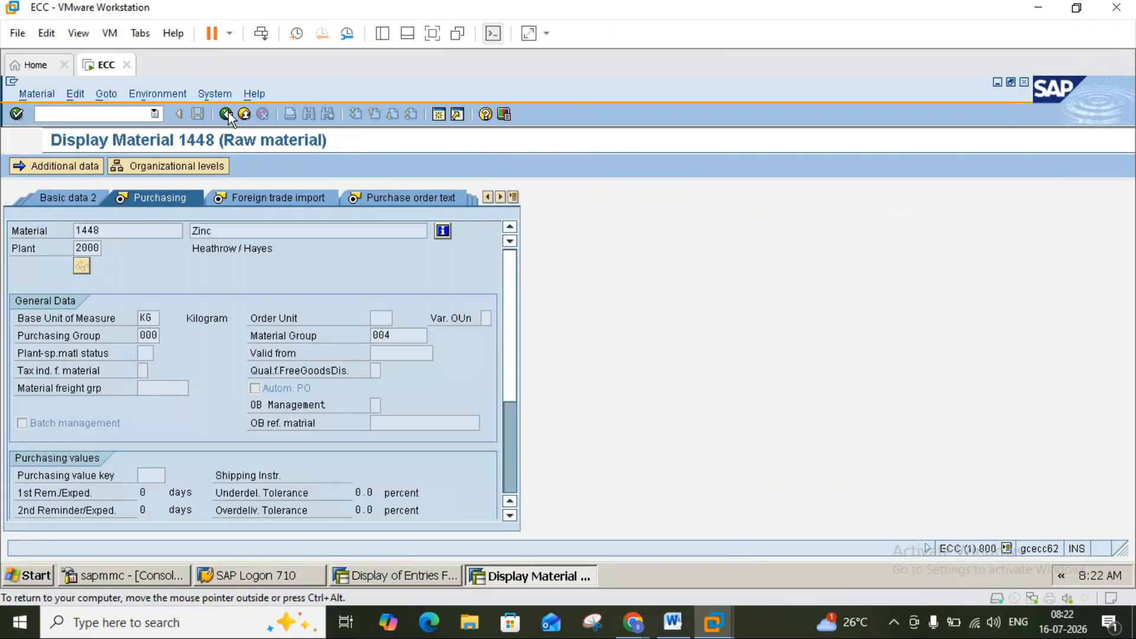
left_click(227, 115)
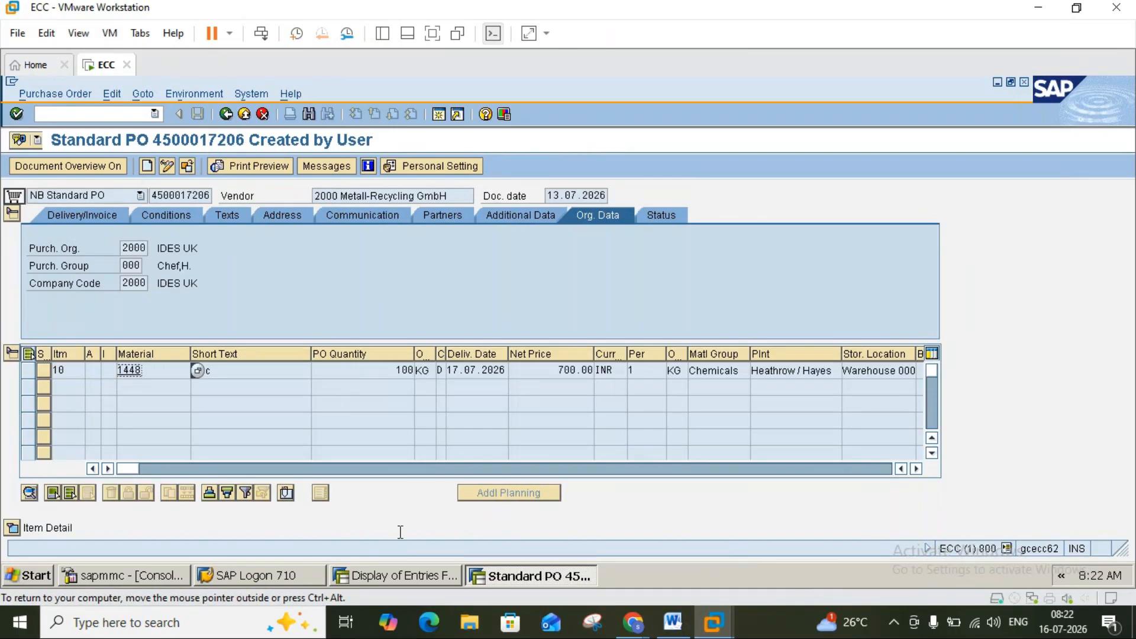
Scroll right across all columns of the EKKO results for the WICO purchase orders.
left_click(416, 578)
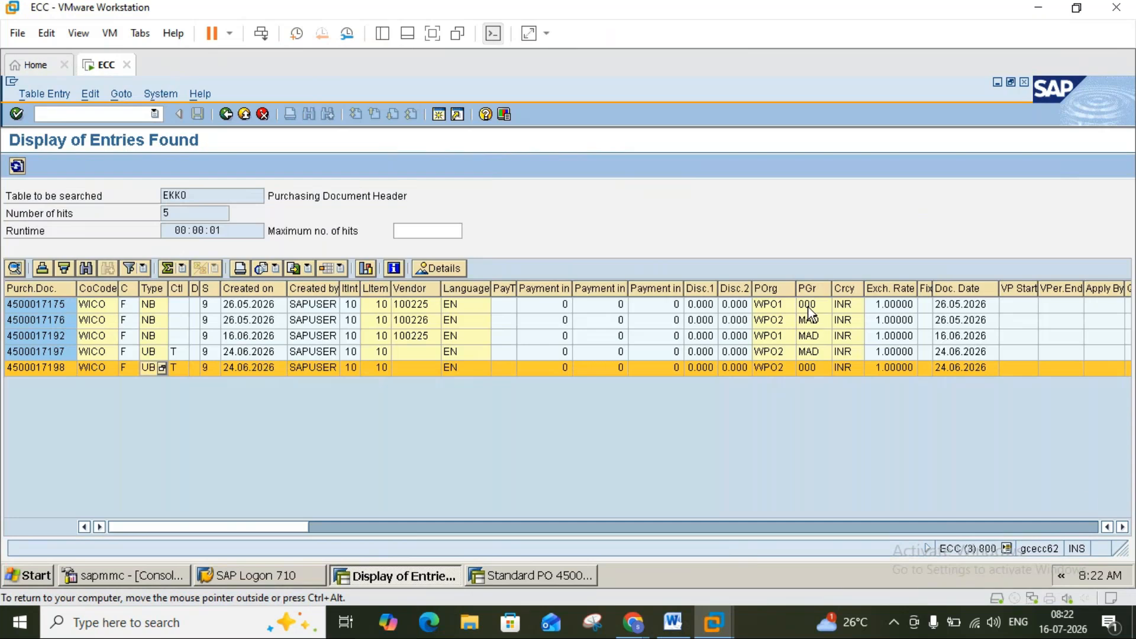
left_click(1122, 527)
left_click(1122, 526)
left_click(1122, 526)
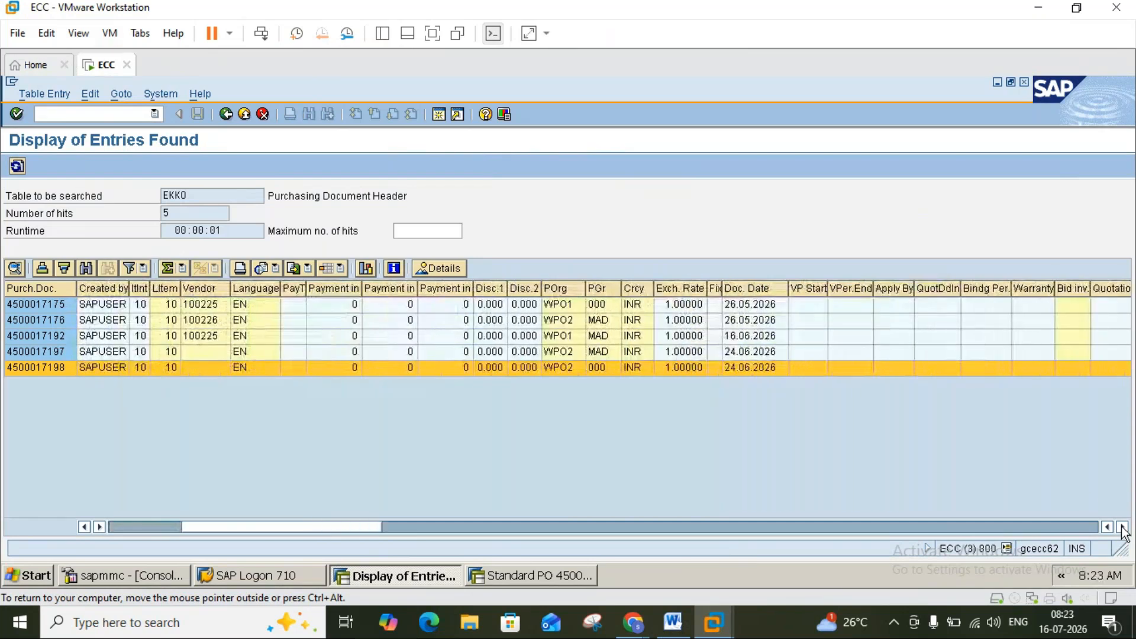
left_click(1122, 526)
left_click(1123, 526)
left_click(1123, 527)
left_click(1122, 527)
left_click(1122, 526)
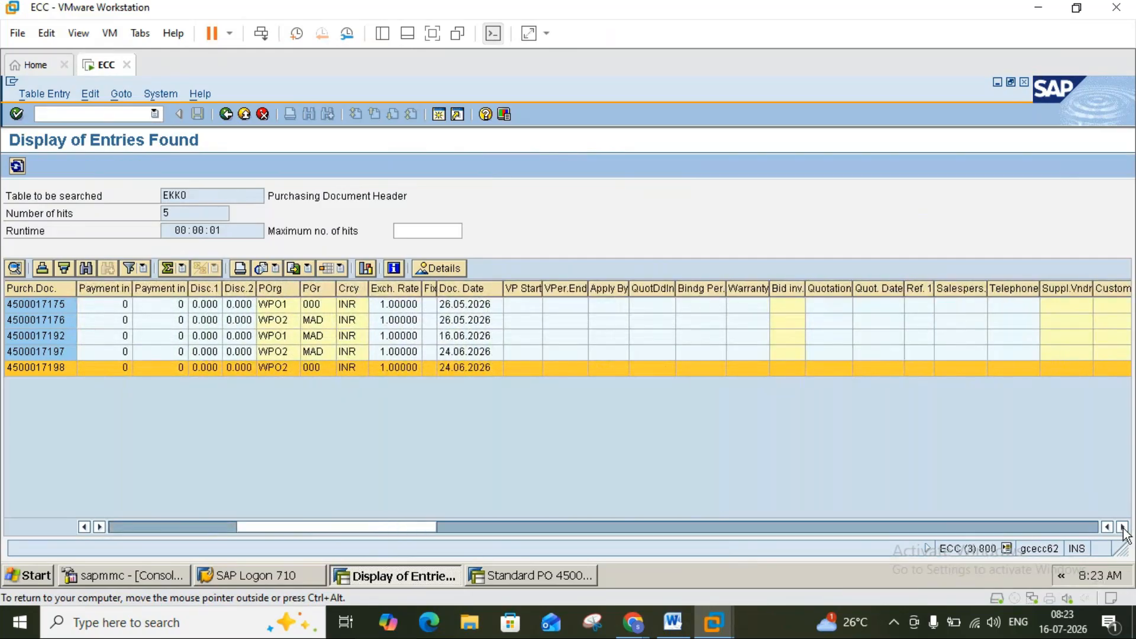
left_click(1122, 526)
left_click(1122, 527)
left_click(1123, 527)
left_click(1122, 526)
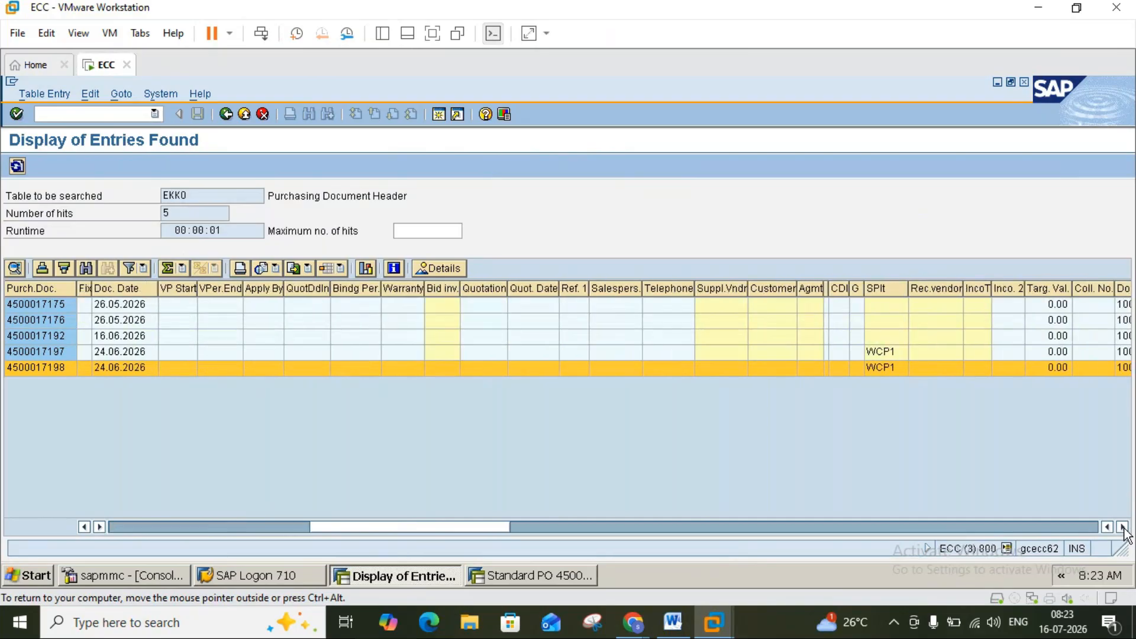
left_click(1122, 526)
left_click(1122, 527)
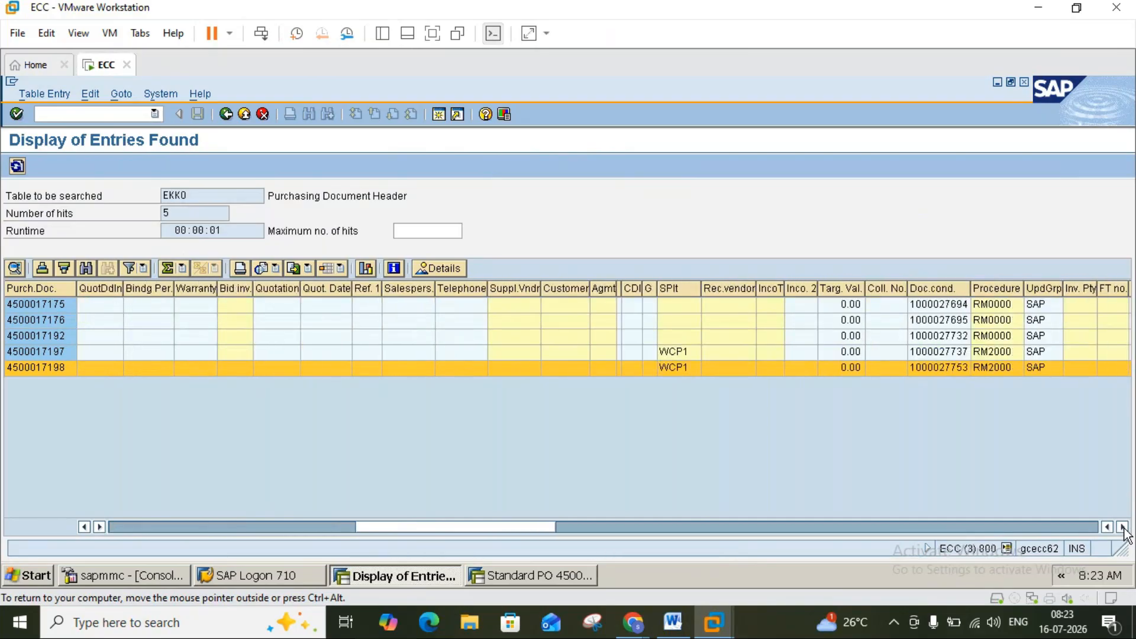
left_click(1123, 526)
left_click(625, 352)
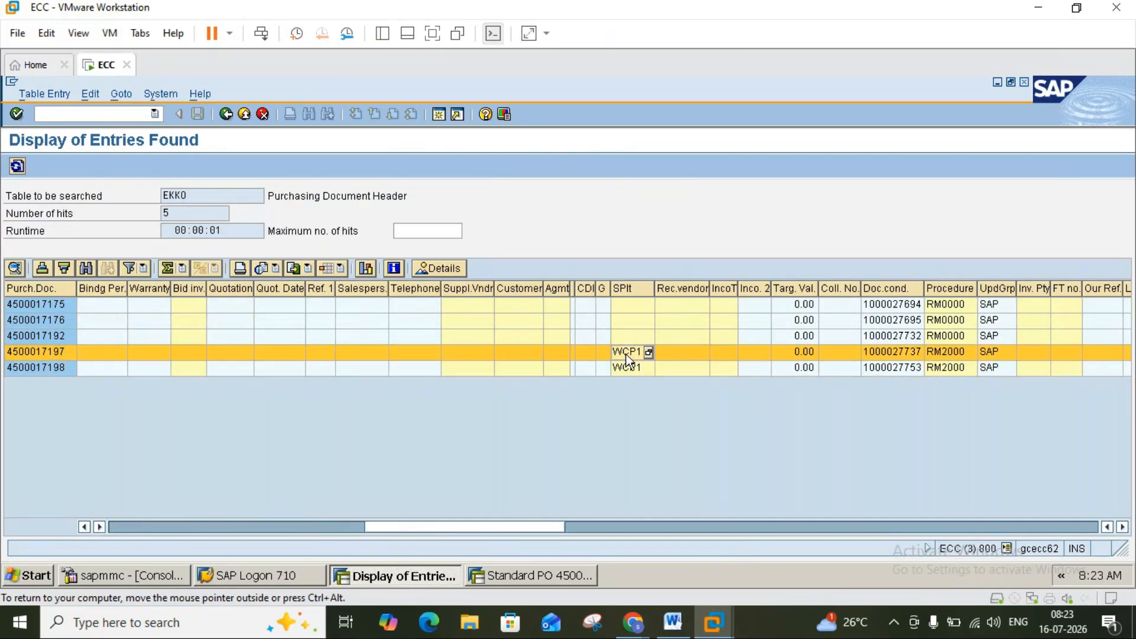
left_click(630, 363)
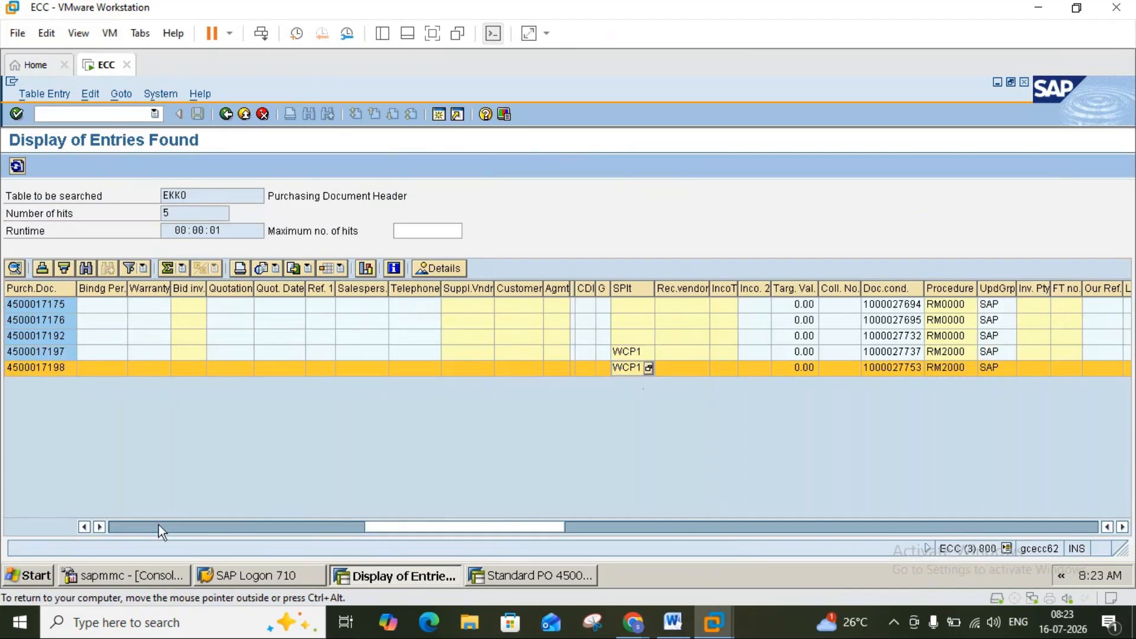
left_click(118, 523)
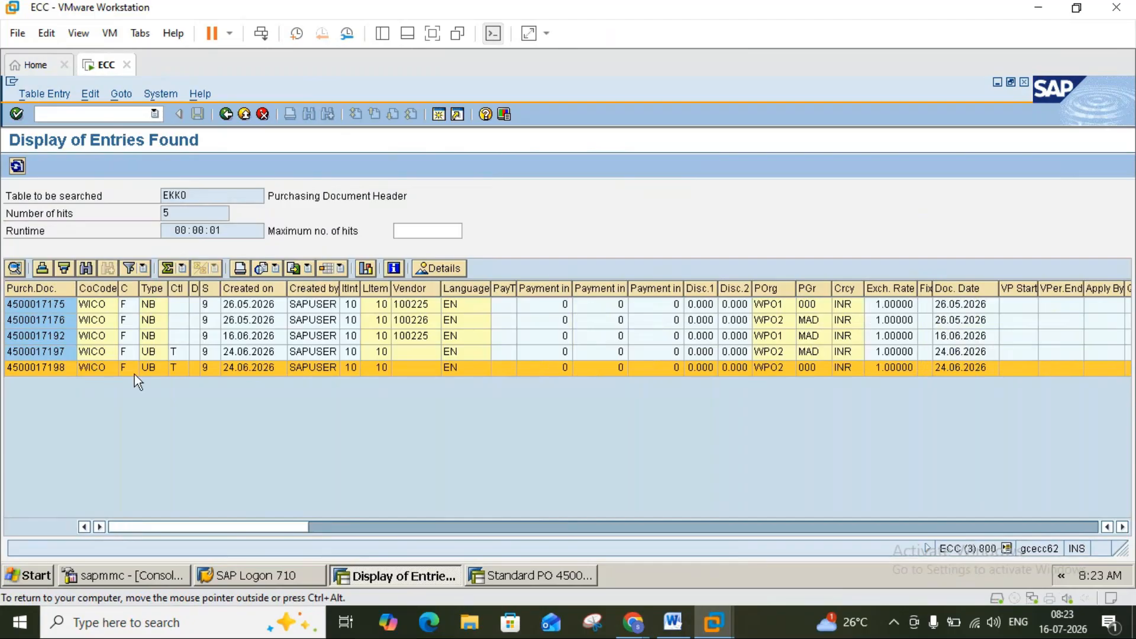
left_click(226, 115)
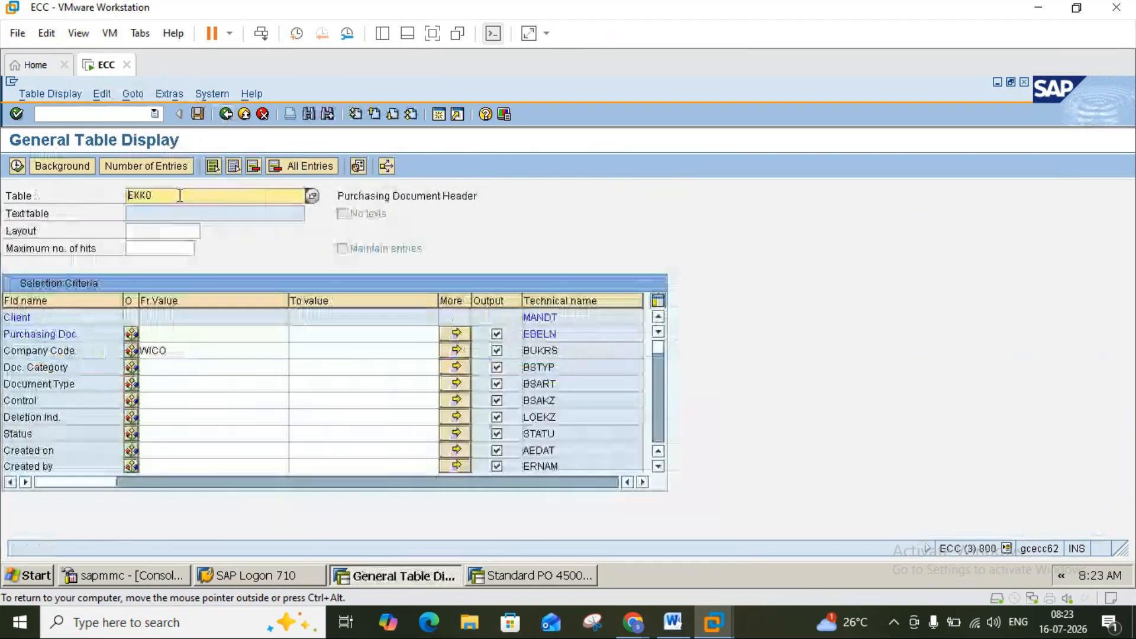
Switch the table to EKPO, filter on company code WICO, and execute the query.
left_click(180, 195)
key("BackSpace")
key("BackSpace")
type("po")
key("Return")
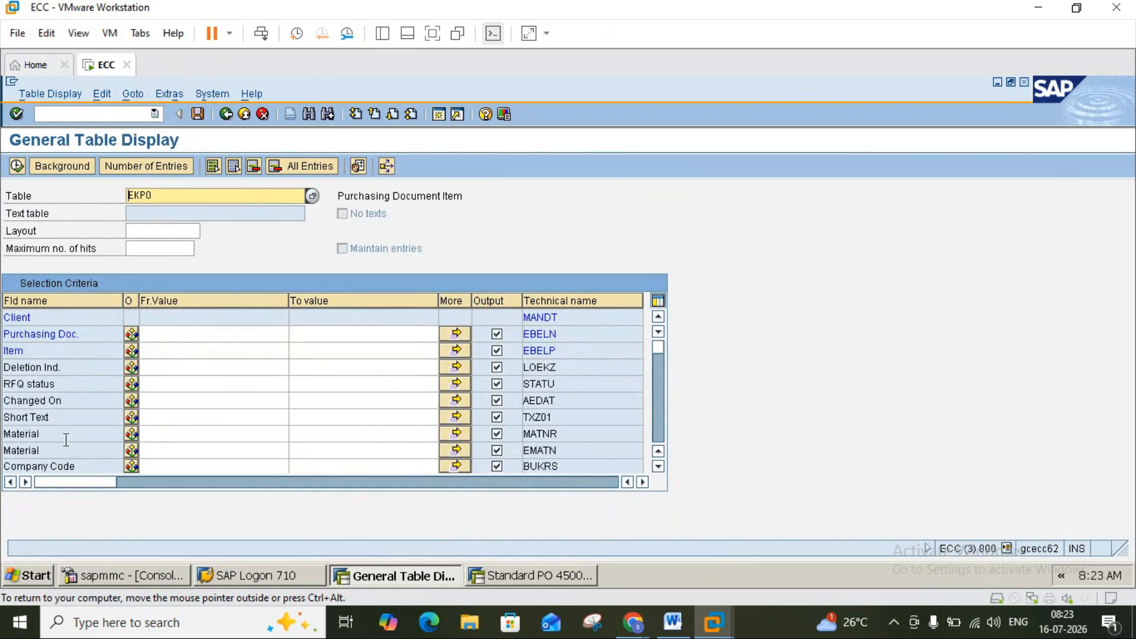
left_click(155, 461)
type("w")
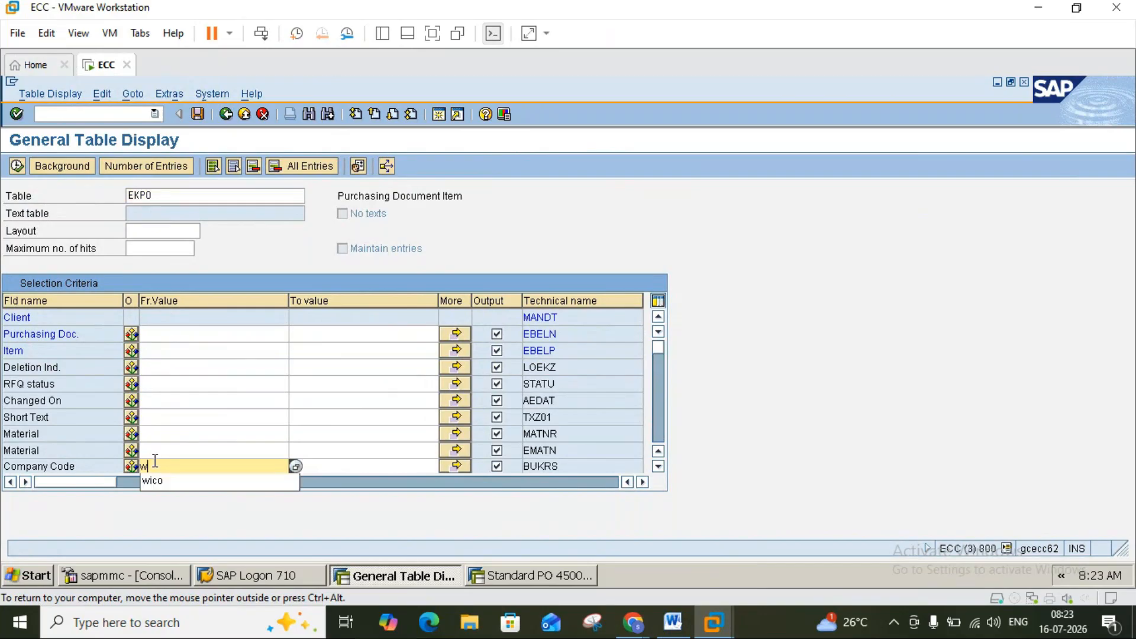
type("ico")
key("Return")
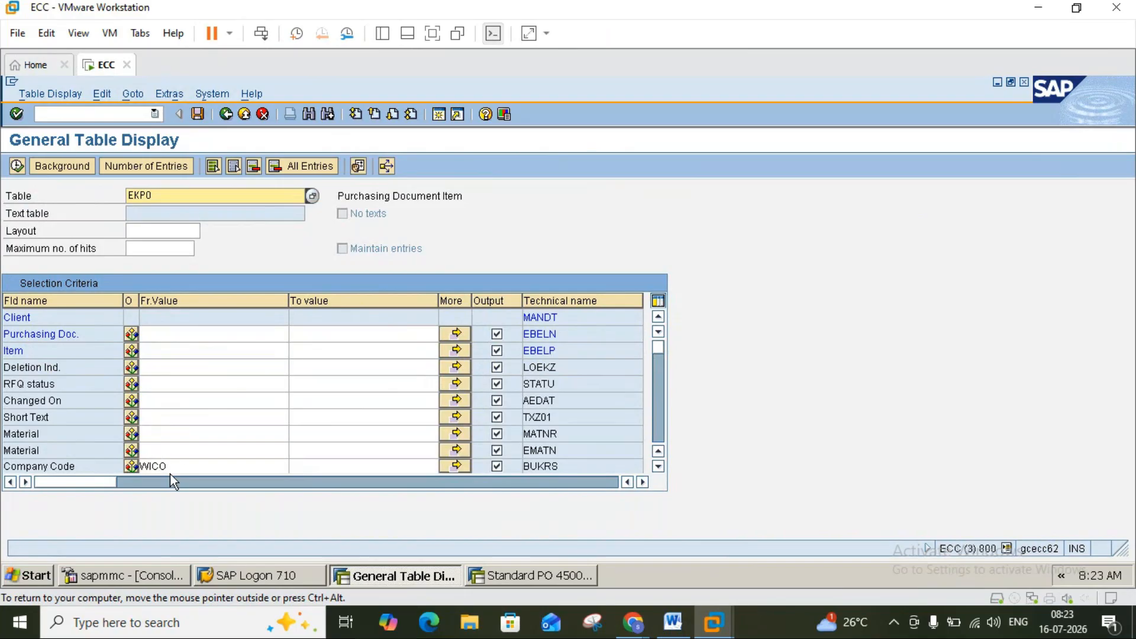
left_click(17, 168)
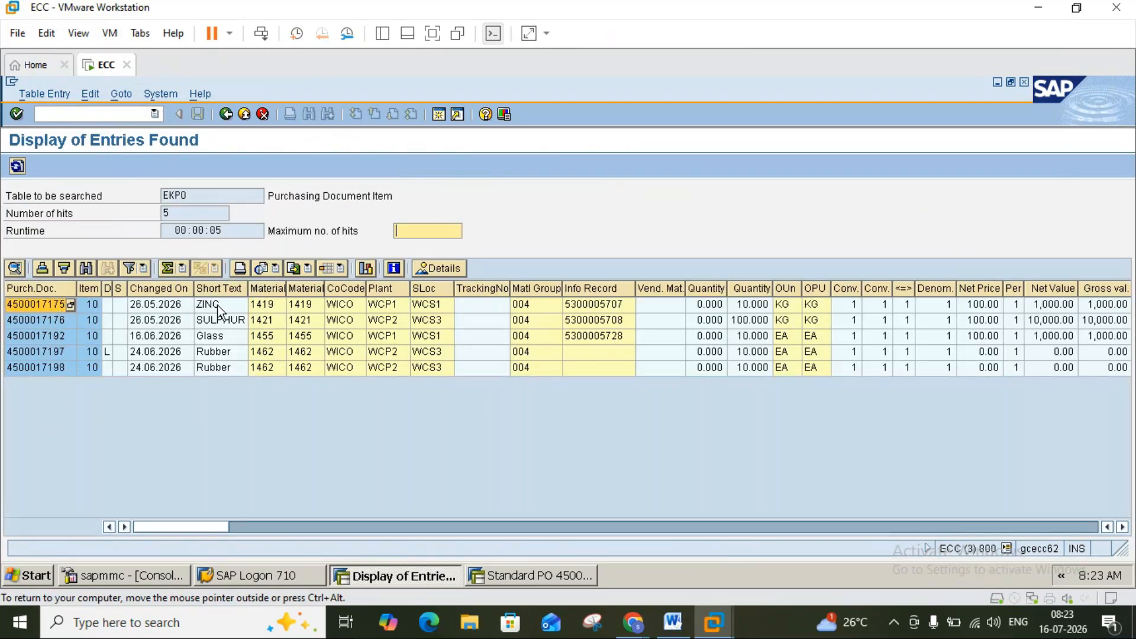
Match EKPO's Material, Net Price, Matl Group, Plant, Stor. Location and order unit columns to the PO.
left_click(265, 287)
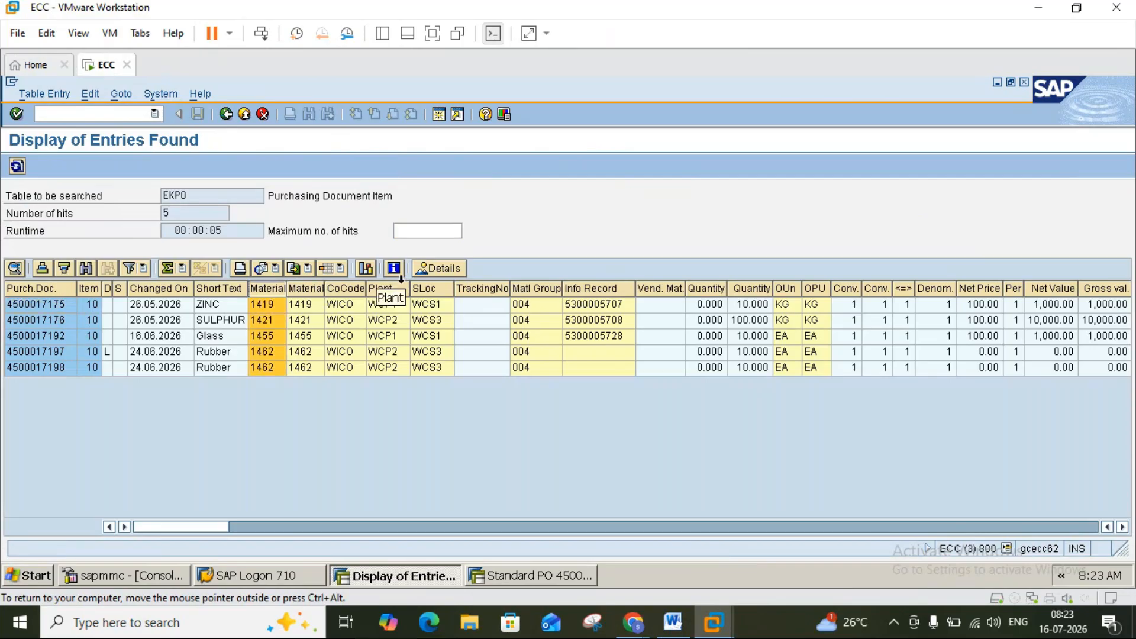
left_click(529, 577)
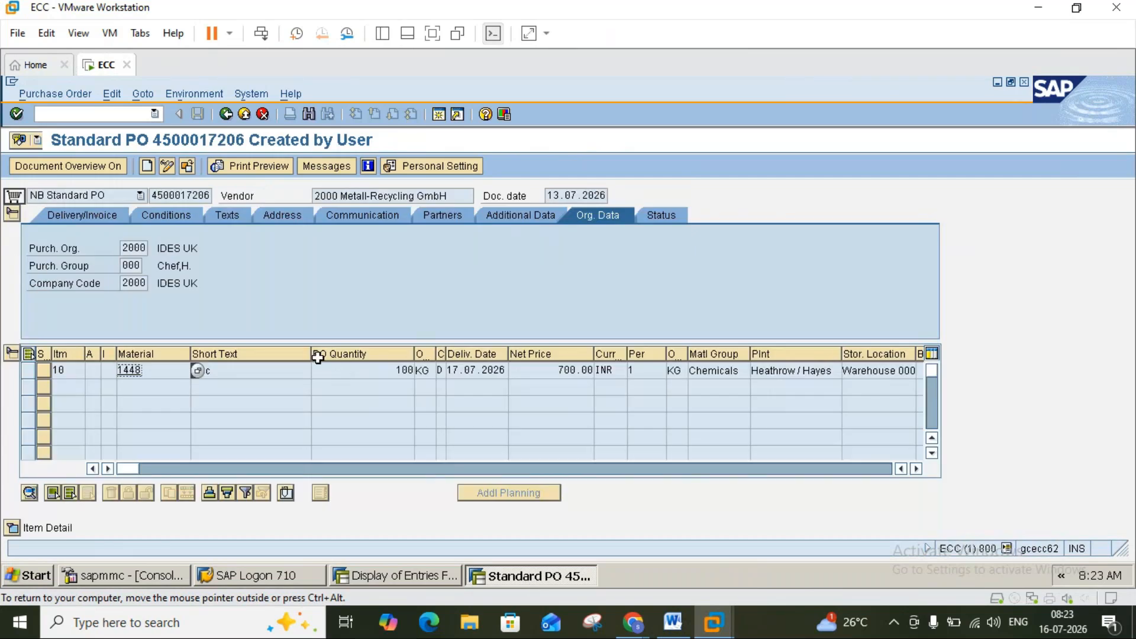
left_click(542, 357)
left_click(713, 353, "ctrl")
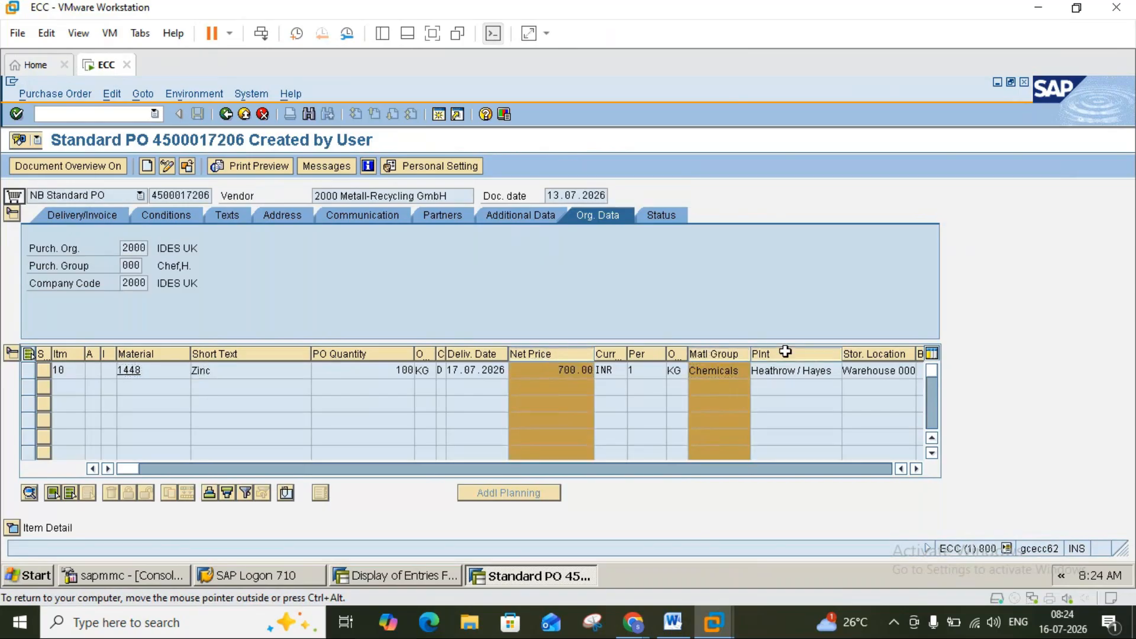
left_click(786, 353, "ctrl")
left_click(861, 353, "ctrl")
left_click(422, 573)
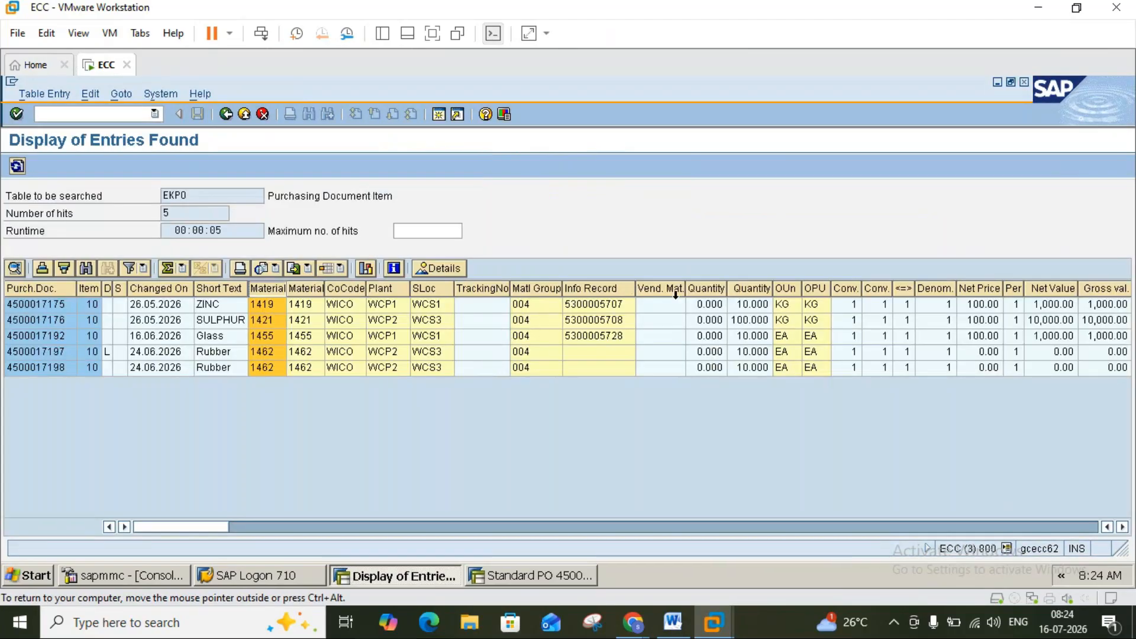
left_click(787, 282)
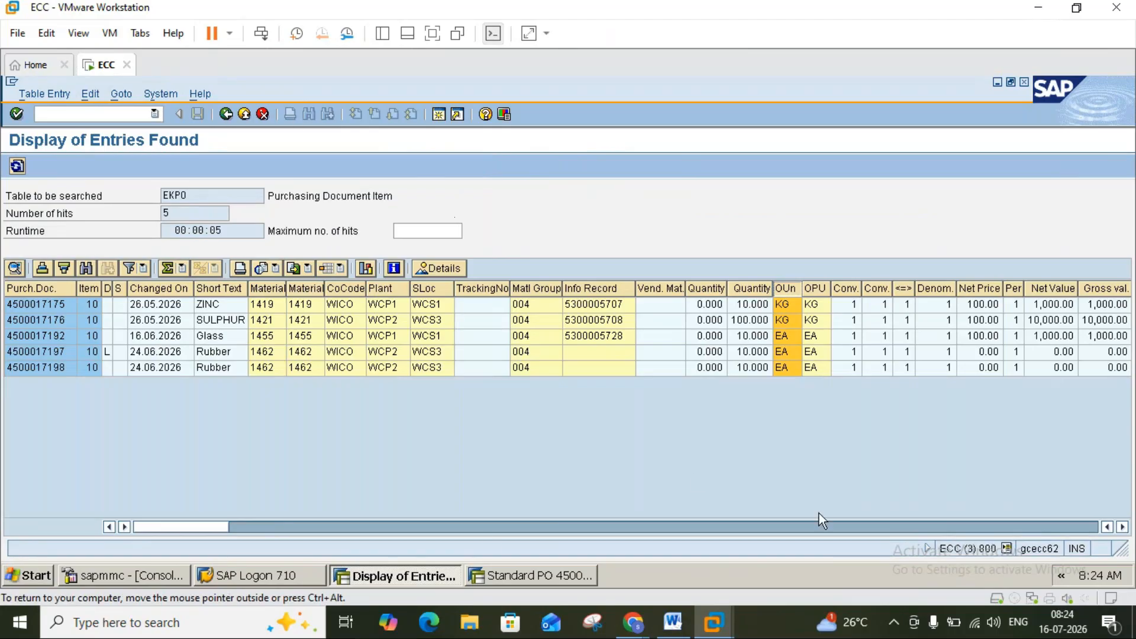
left_click(516, 580)
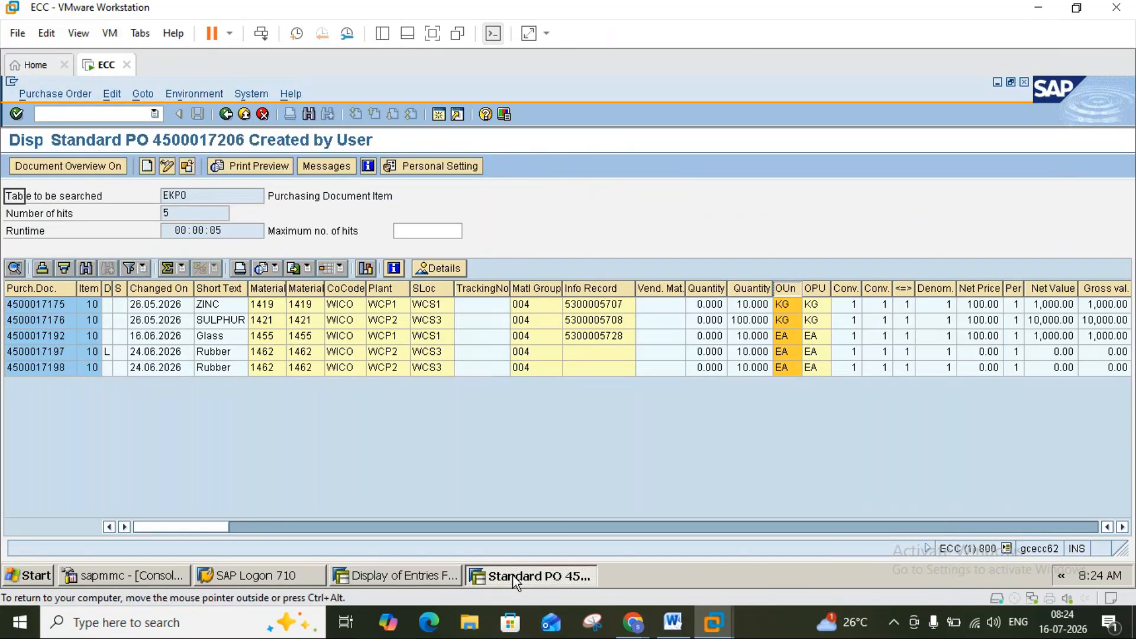
left_click(12, 527)
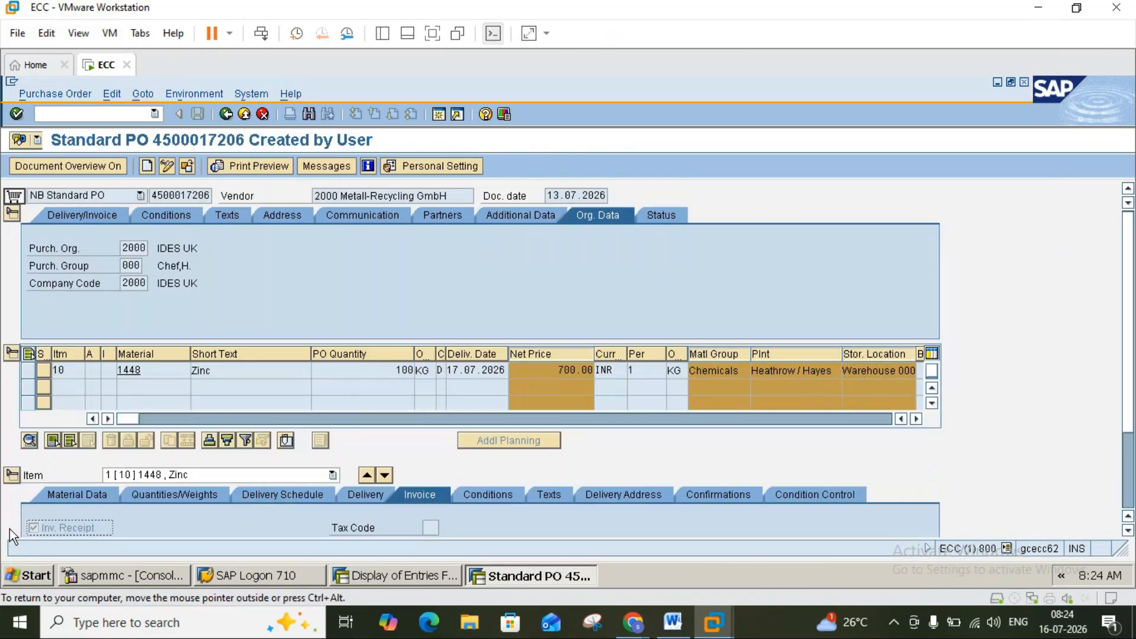
left_click(86, 492)
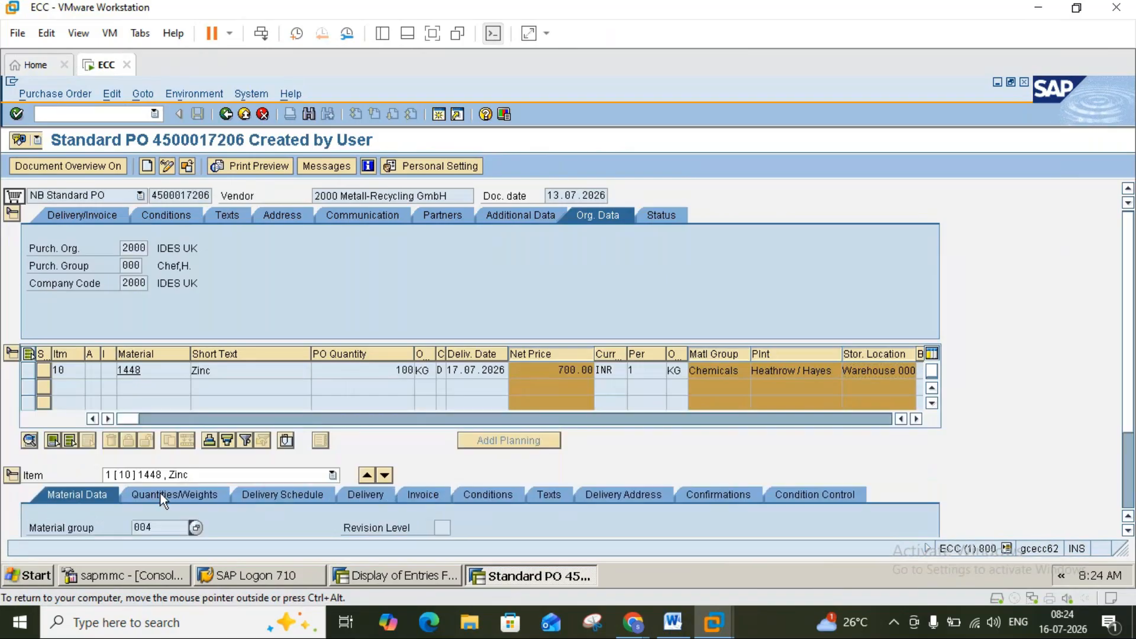
left_click(162, 492)
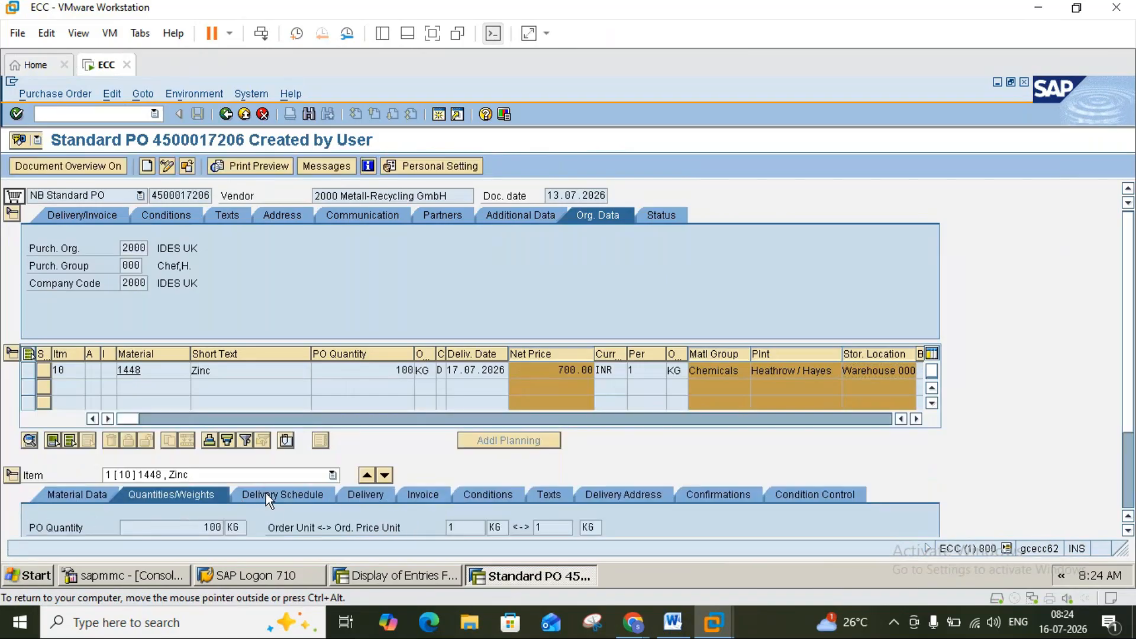
left_click(365, 497)
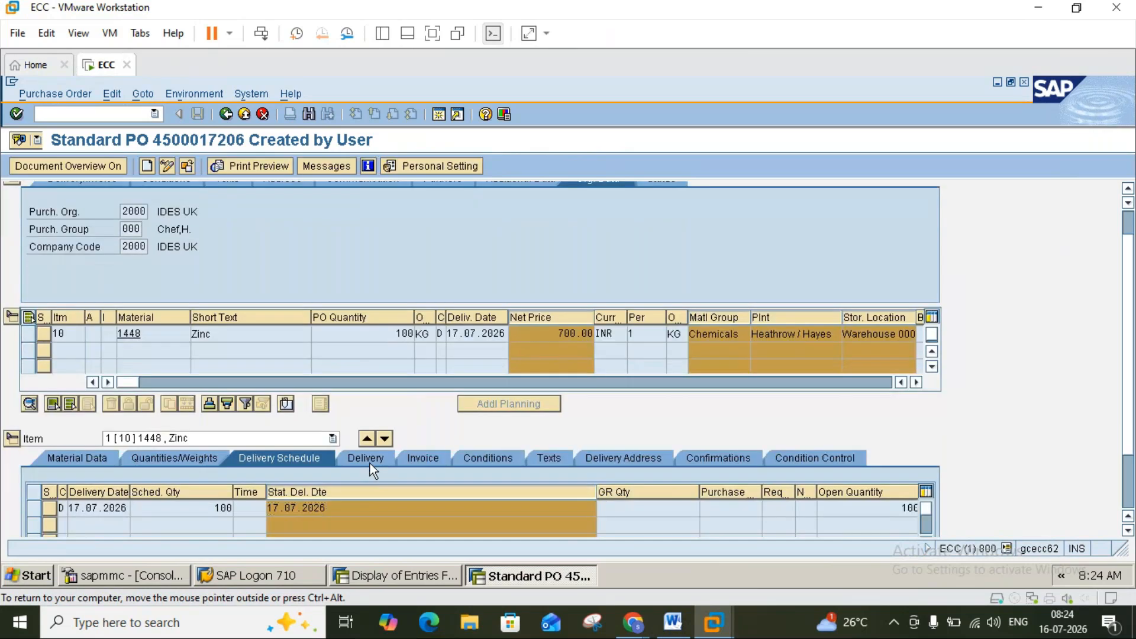
left_click(418, 460)
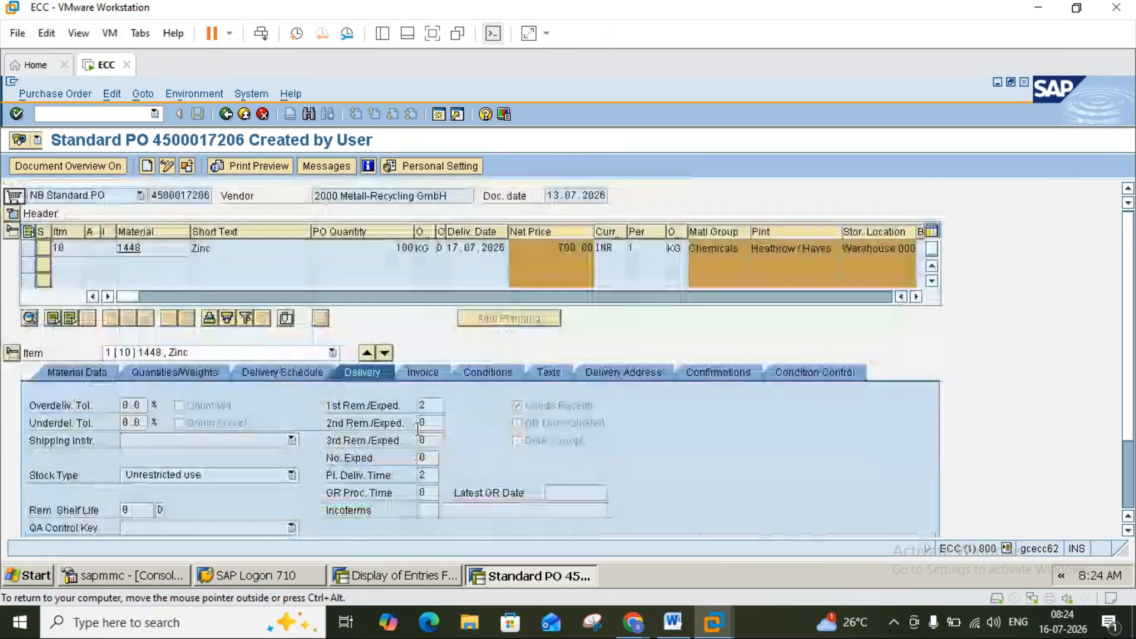
left_click(426, 373)
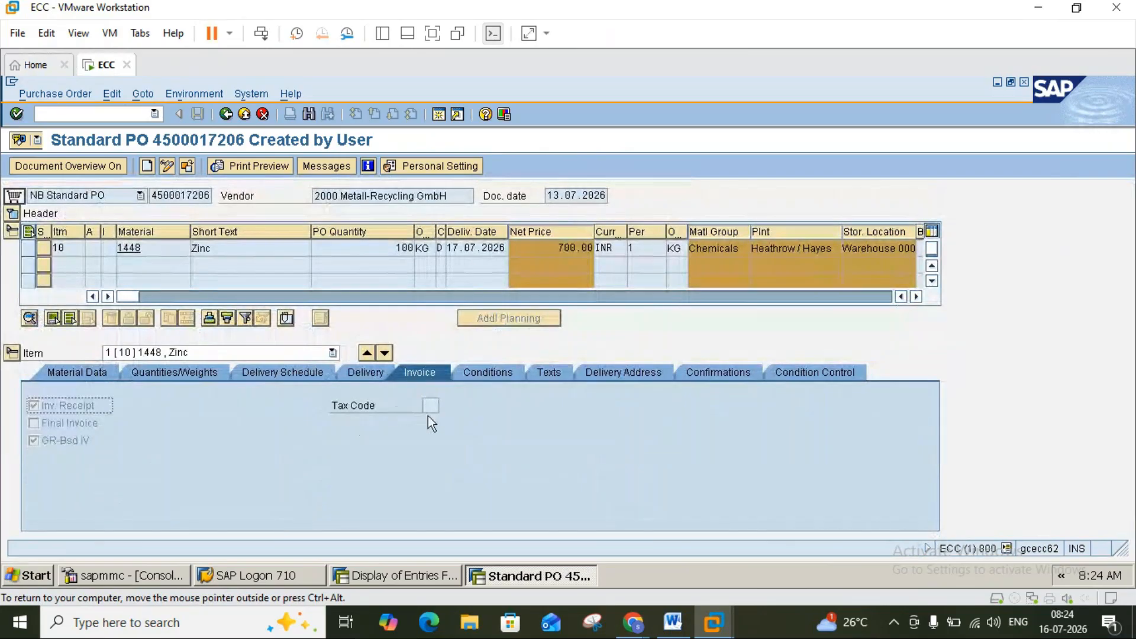
left_click(441, 575)
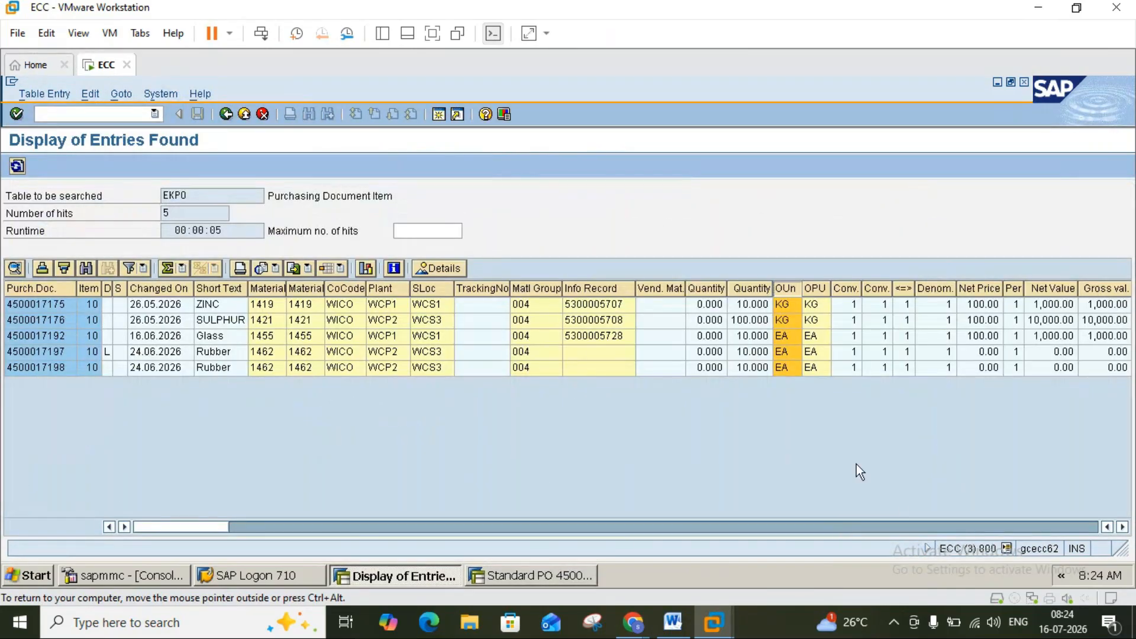
Scroll across the EKPO columns to the tax code, then bring up the Word notes.
left_click(1122, 526)
left_click(1122, 526)
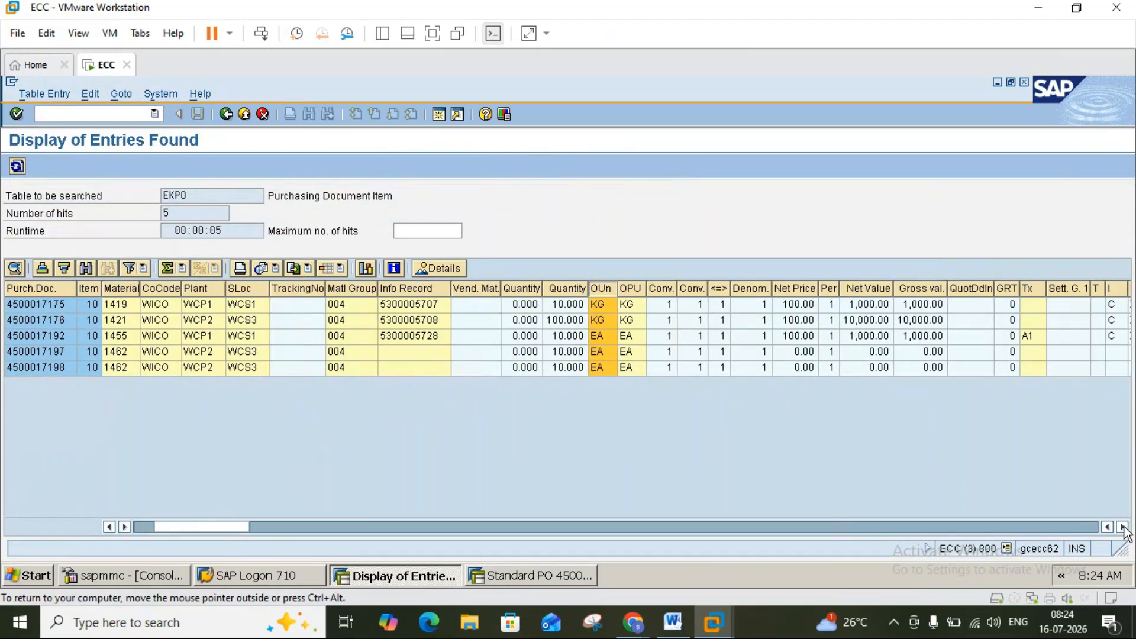
left_click(1122, 526)
left_click(1122, 526)
left_click(1122, 527)
left_click(1122, 526)
left_click(1122, 527)
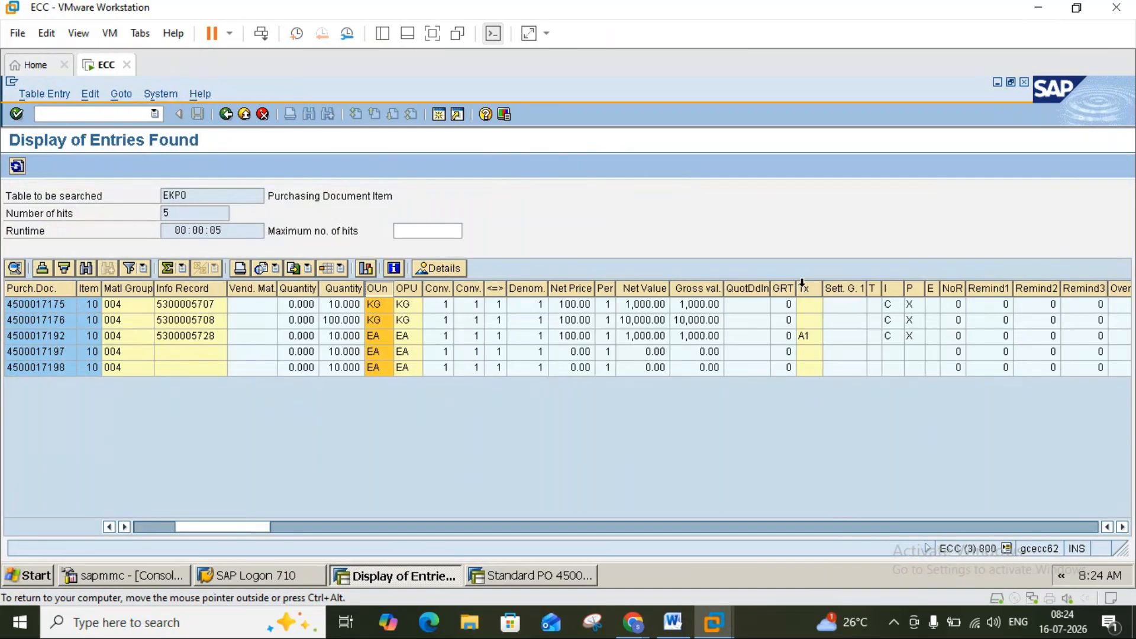
left_click(805, 288)
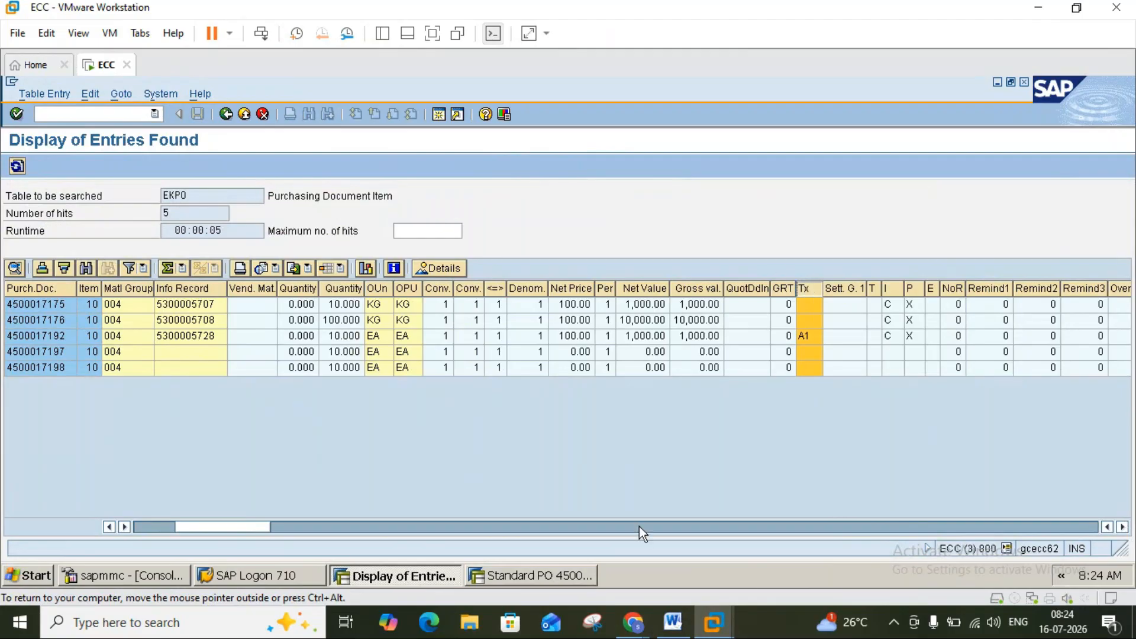
left_click(673, 622)
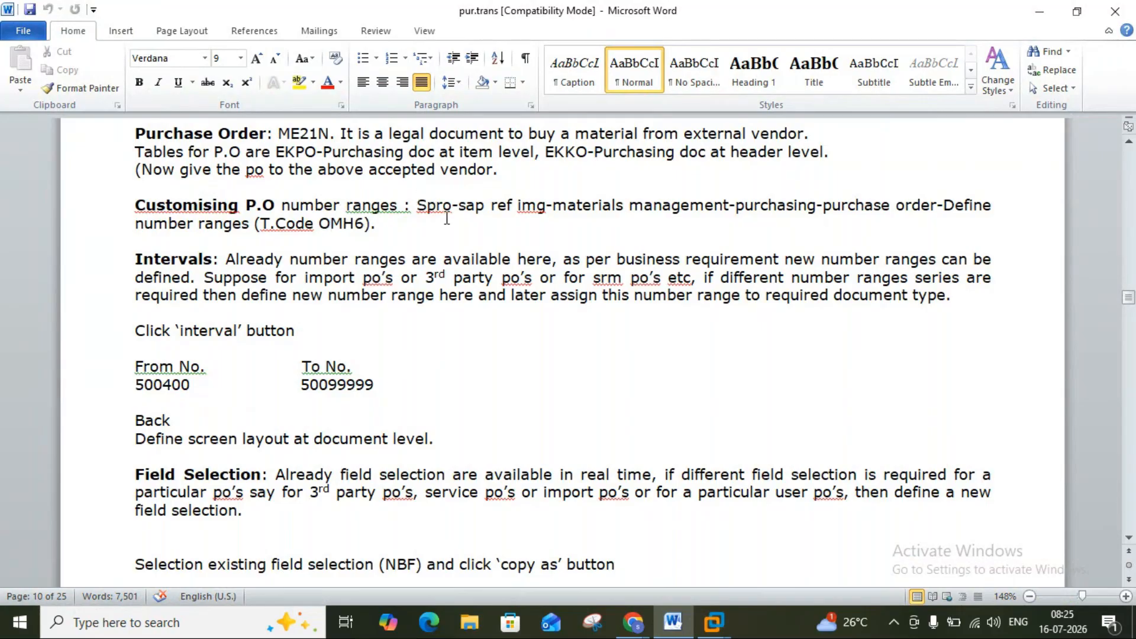
In a new ECC session, run SPRO and open the SAP Reference IMG tree.
mouse_move(713, 621)
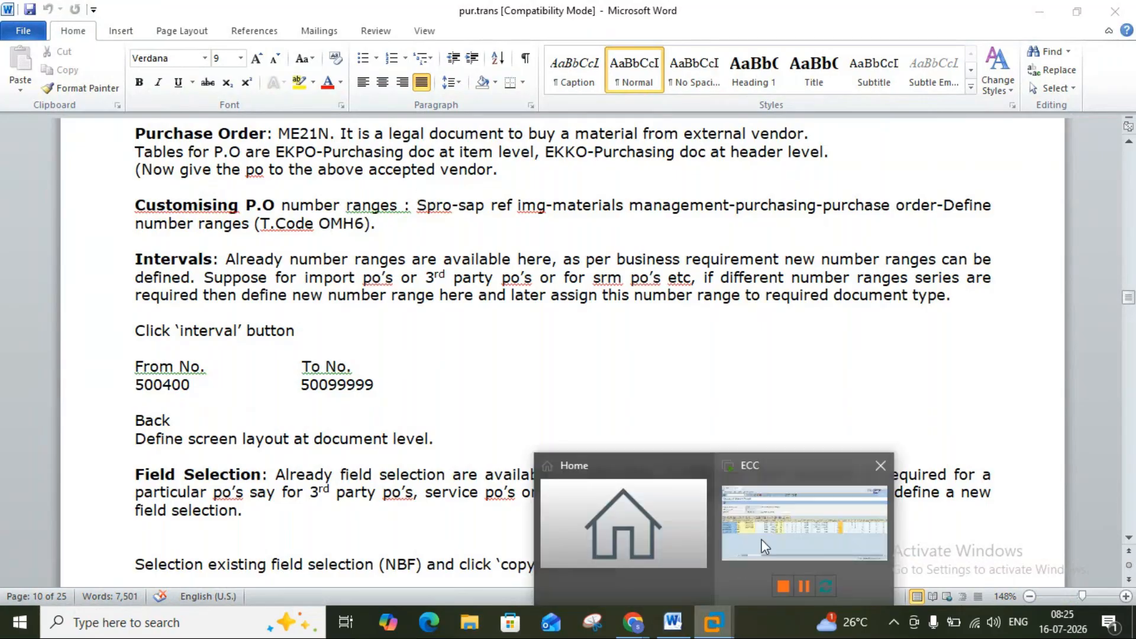
left_click(764, 545)
left_click(445, 112)
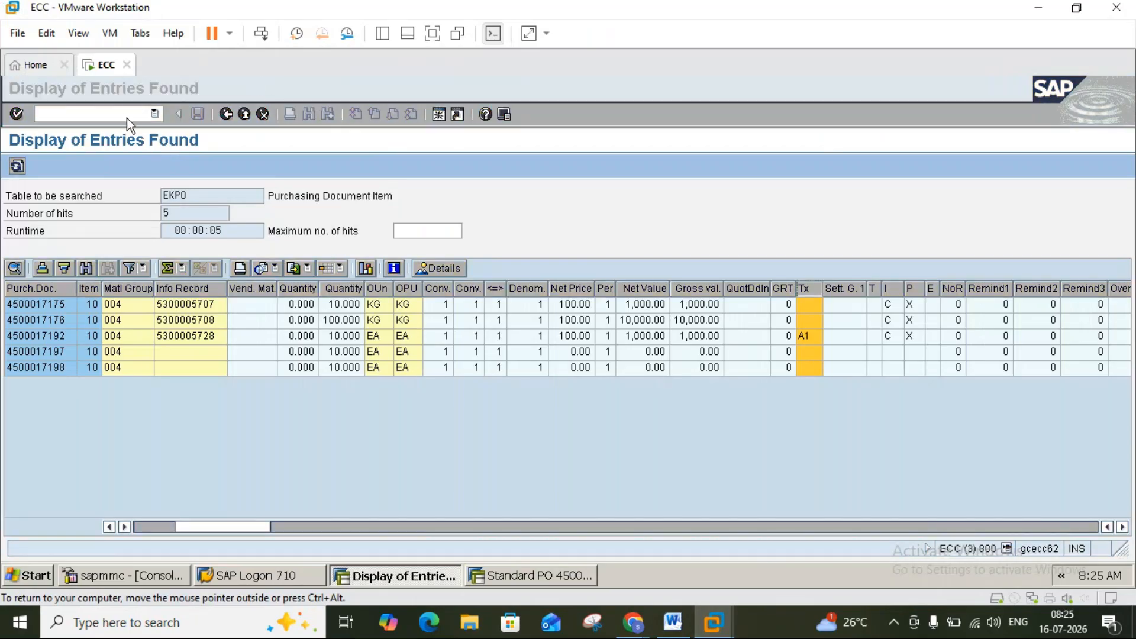
type("s")
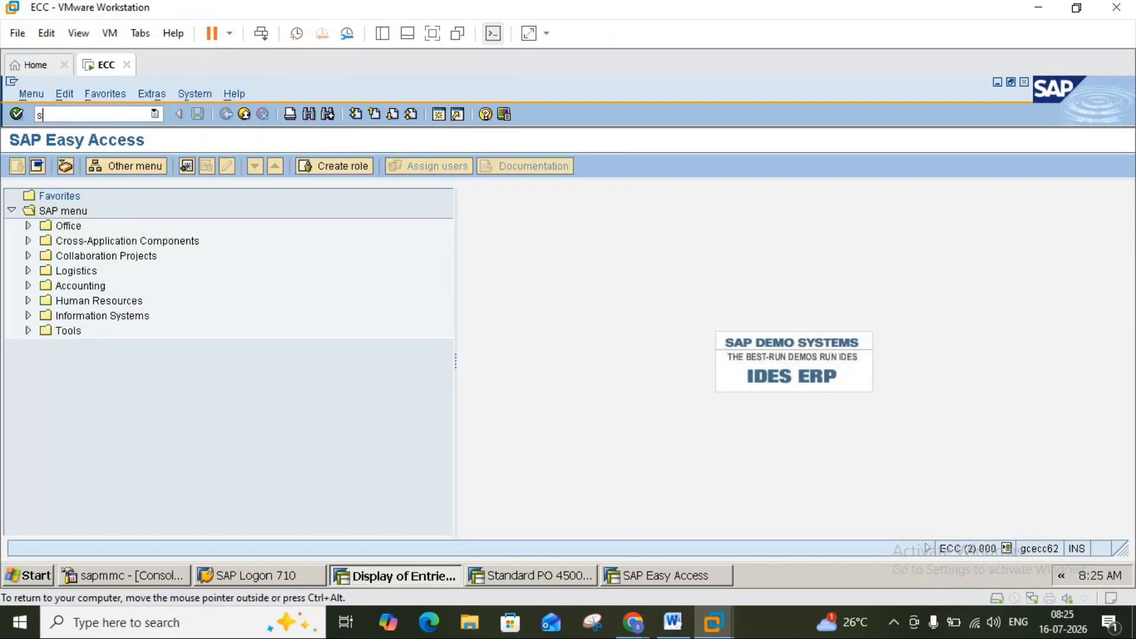
type("pro")
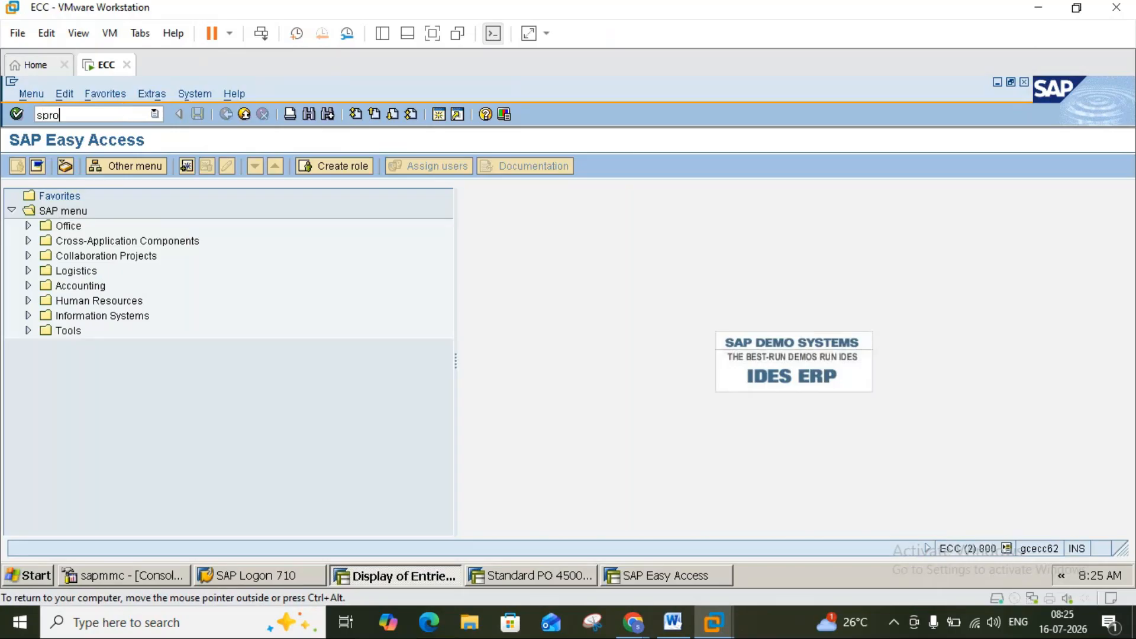
key("Return")
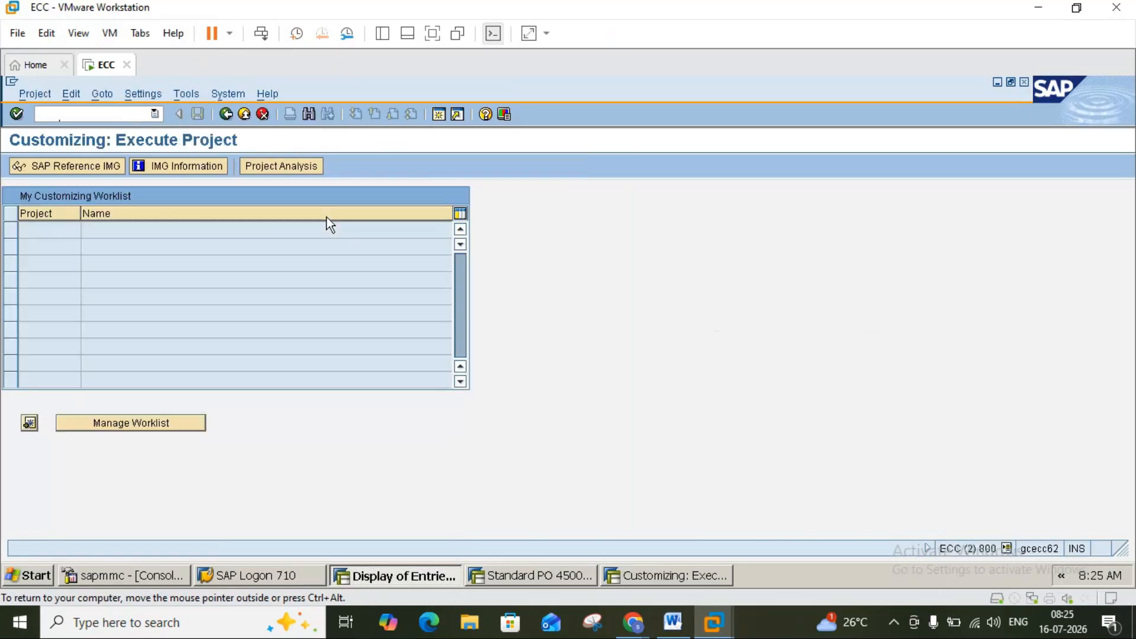
left_click(111, 169)
left_click(675, 630)
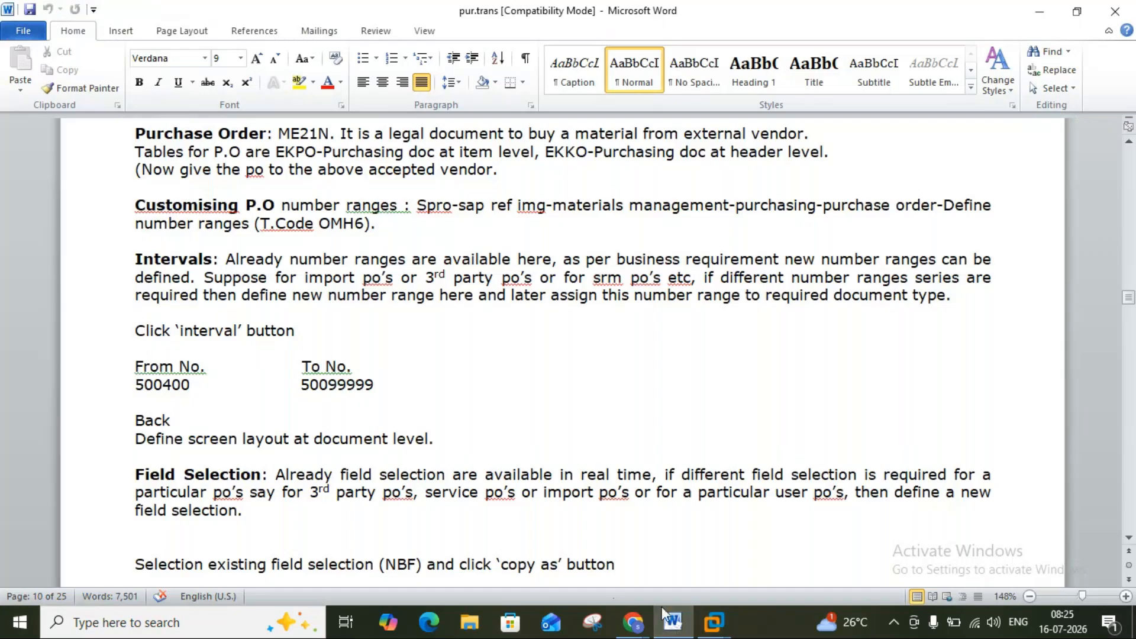
Expand Materials Management and its Purchasing branch in the IMG tree, then check the notes.
mouse_move(714, 622)
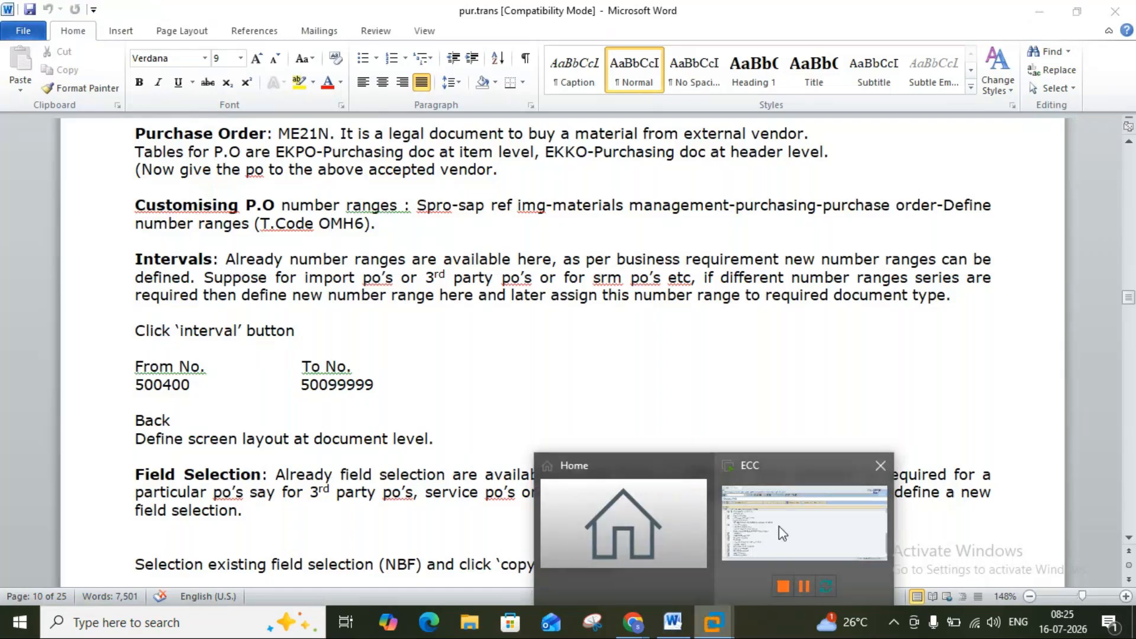
left_click(780, 529)
left_click(28, 496)
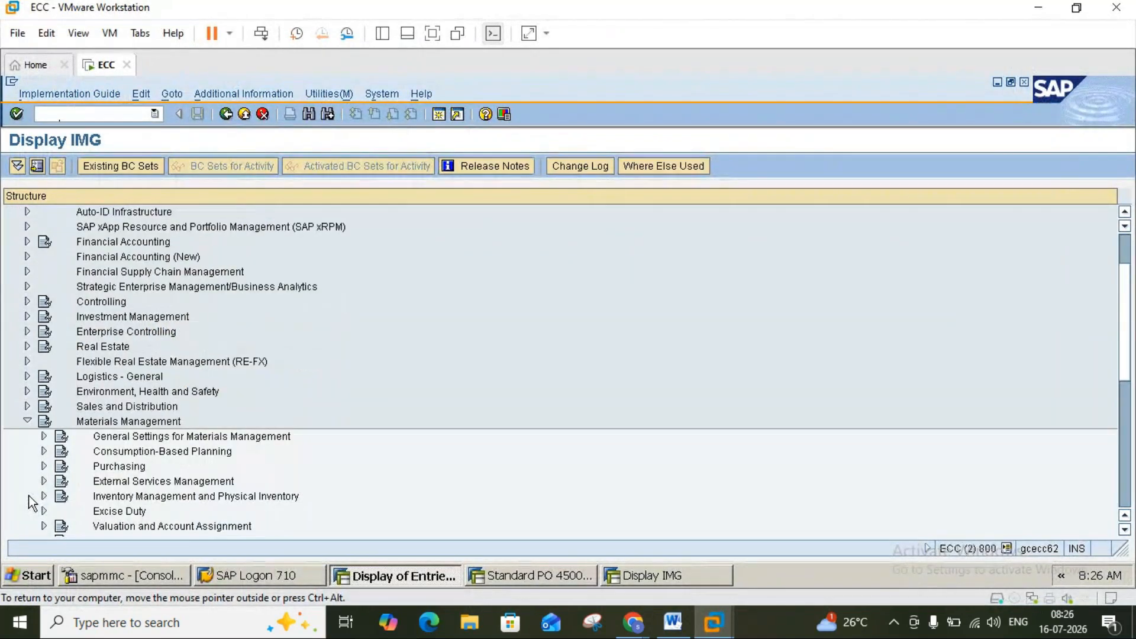
left_click(44, 466)
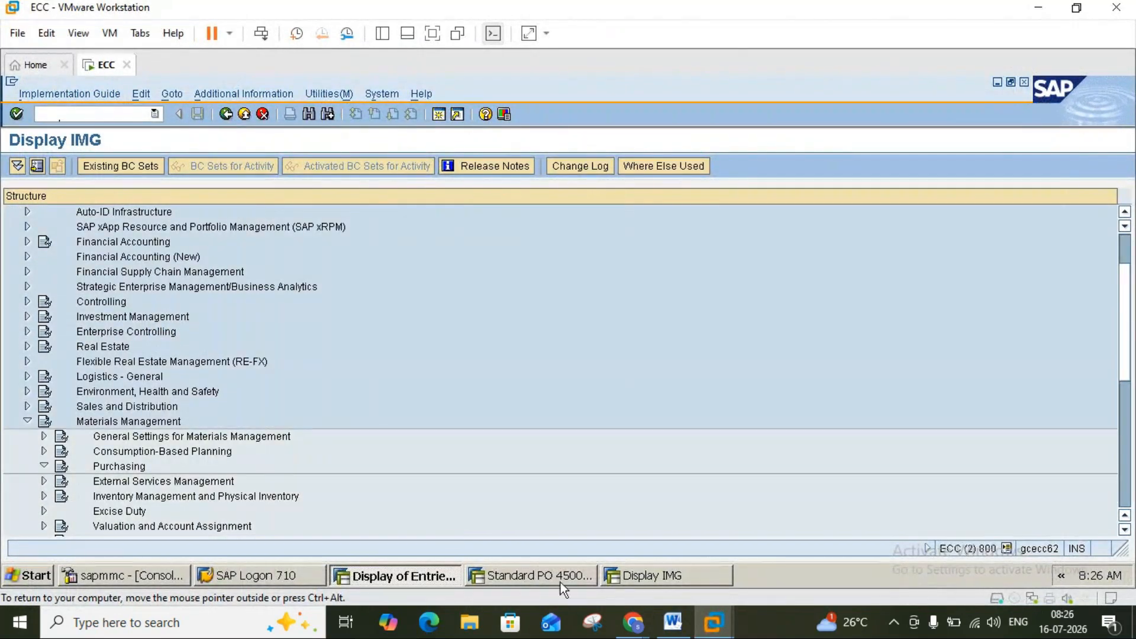
left_click(674, 623)
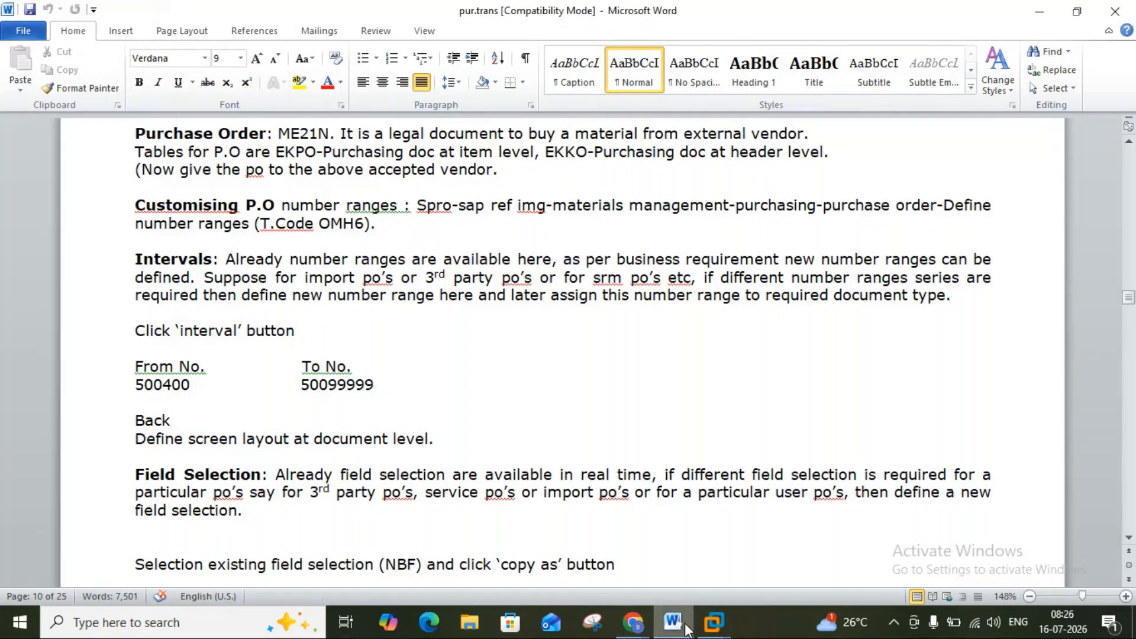
Expand Purchase Order under Purchasing and run its Define Number Ranges activity.
mouse_move(713, 621)
left_click(750, 541)
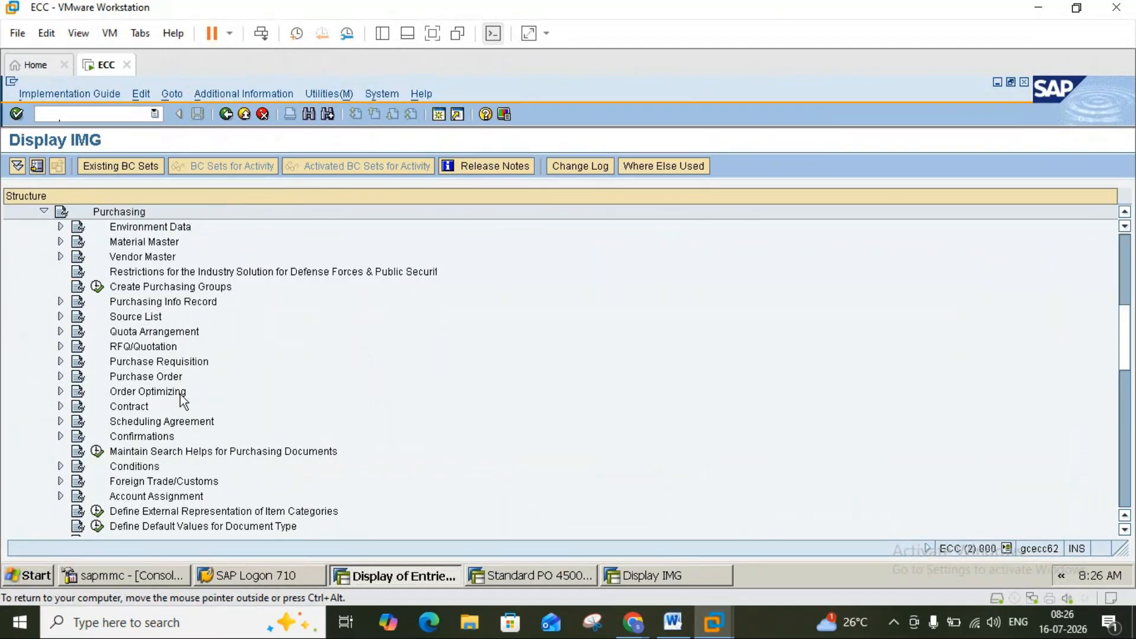
left_click(61, 378)
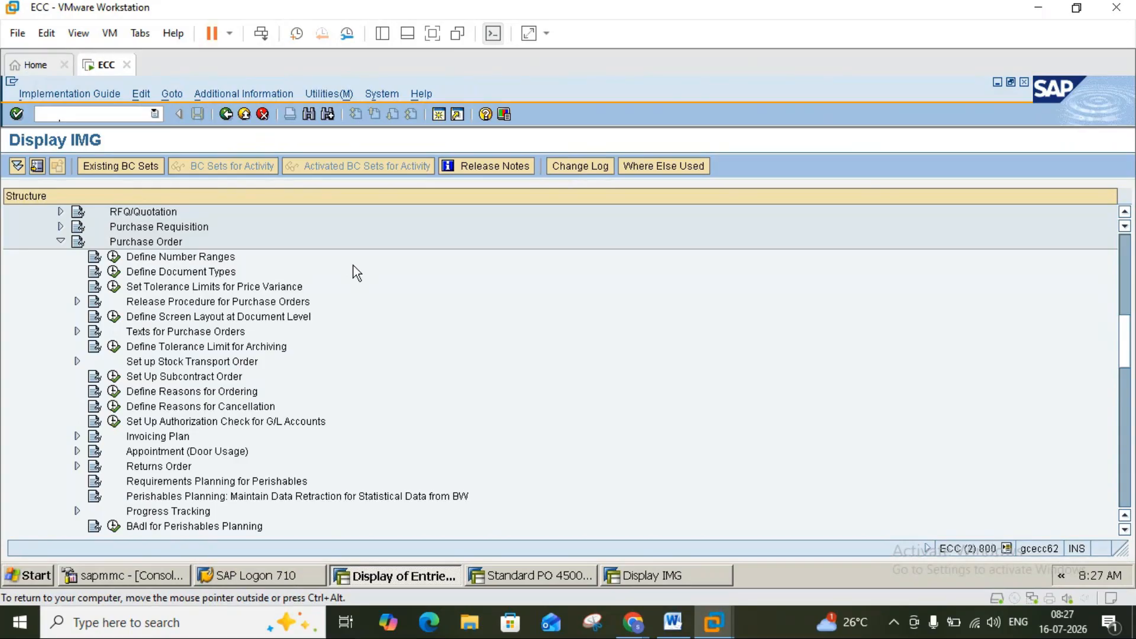
left_click(672, 623)
left_click(672, 622)
left_click(672, 622)
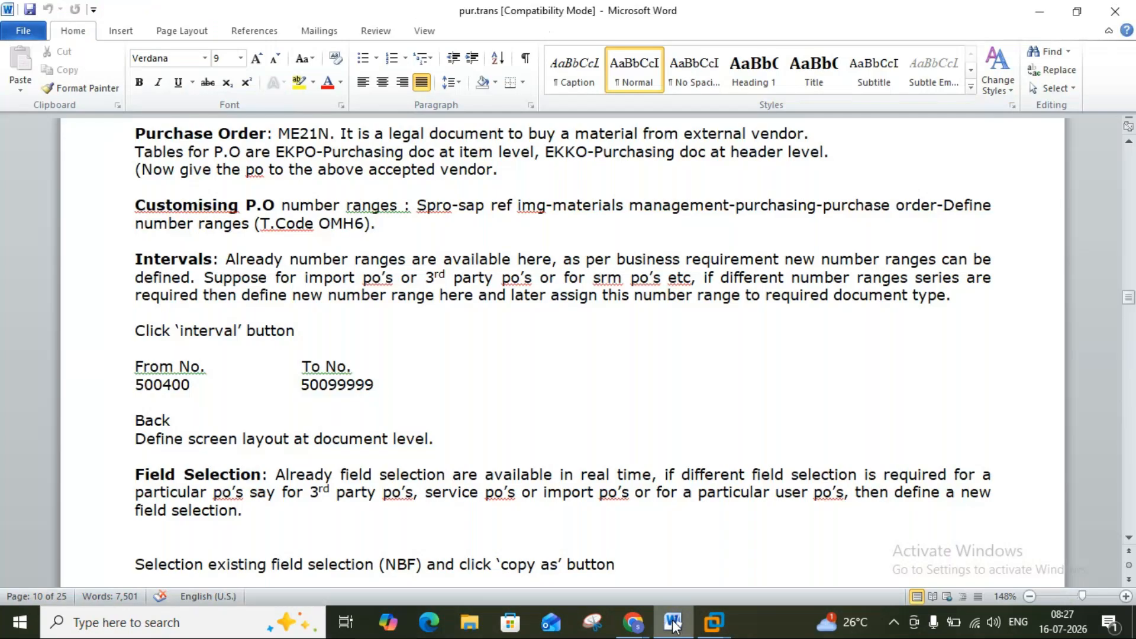
left_click(673, 622)
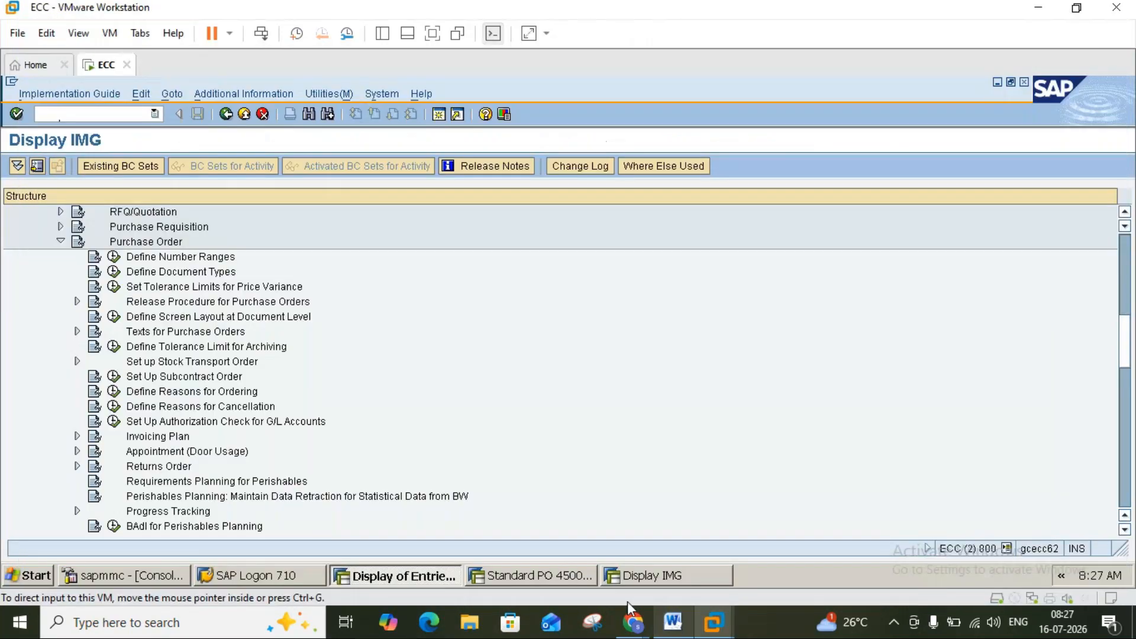
left_click(115, 259)
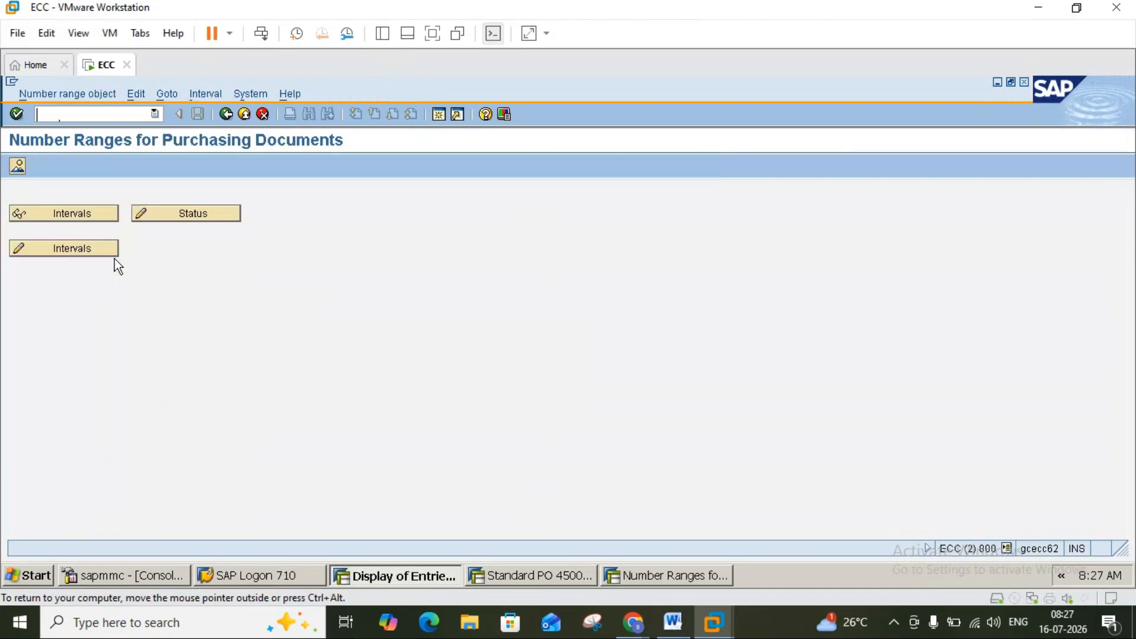
Display the Purchasing document intervals and inspect the From, To and current numbers of intervals 45 and 55.
left_click(72, 214)
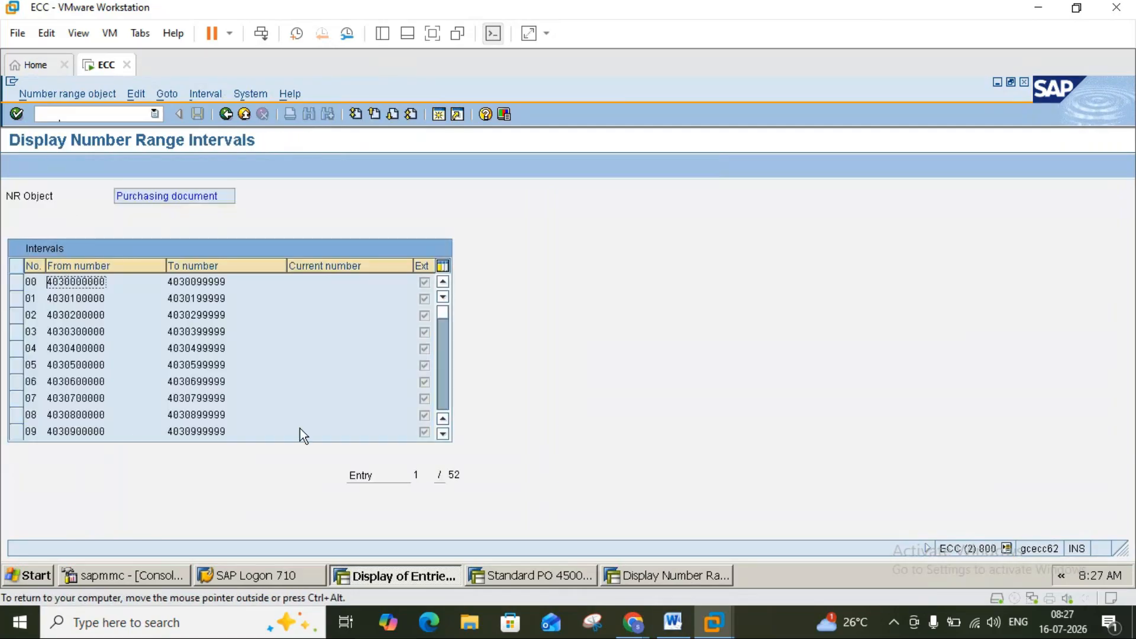
scroll(441, 410, "down", 5)
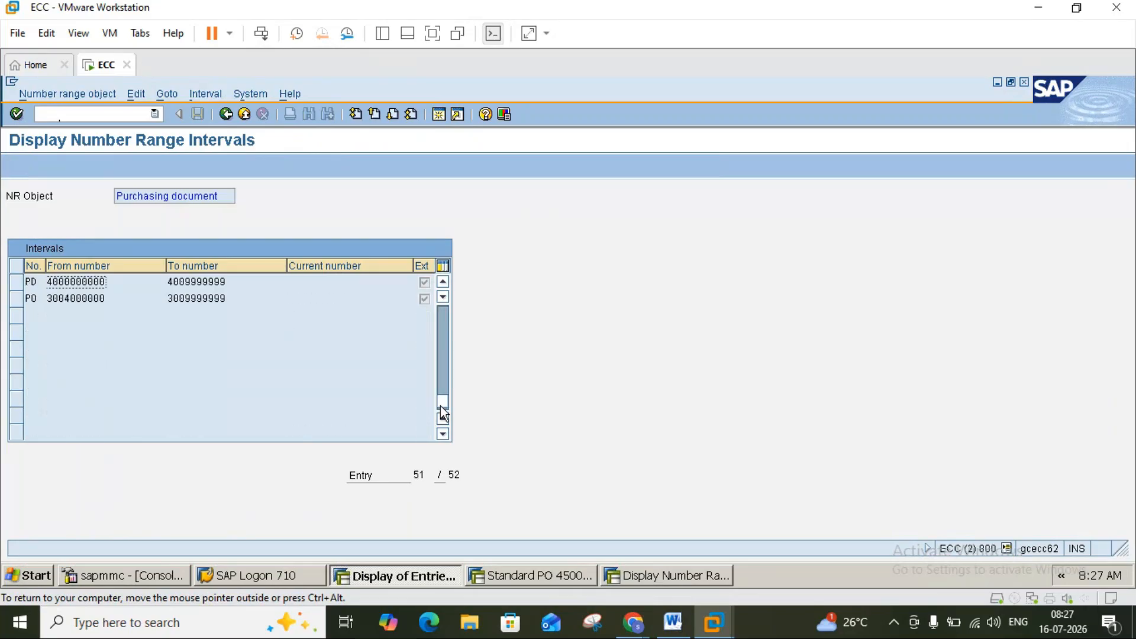
scroll(446, 353, "up", 2)
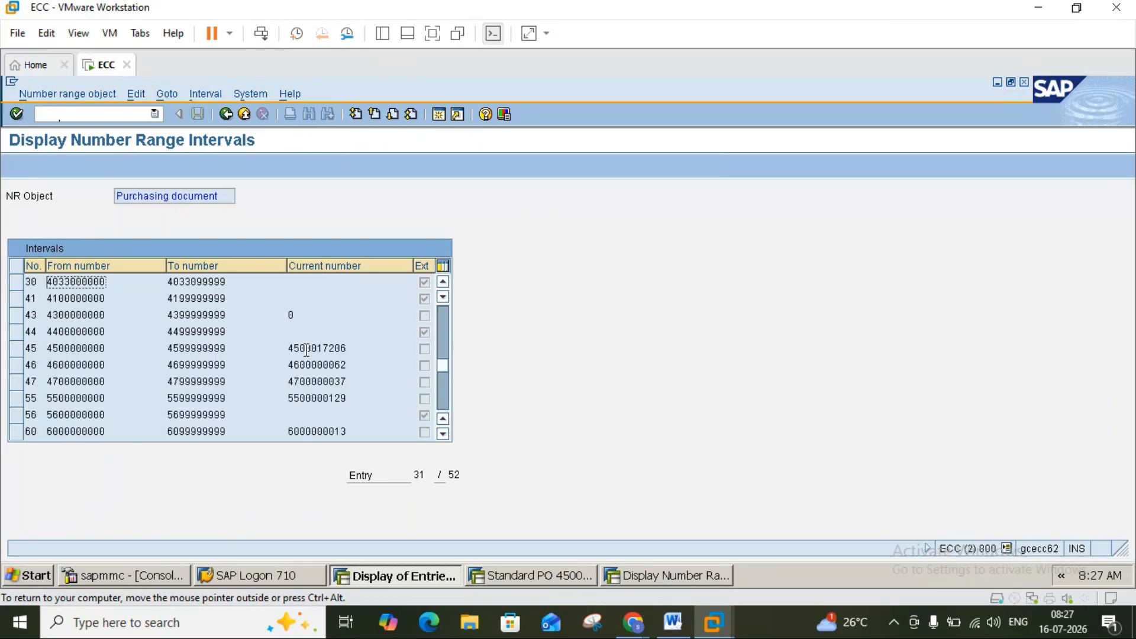
left_click(352, 348)
double_click(48, 350)
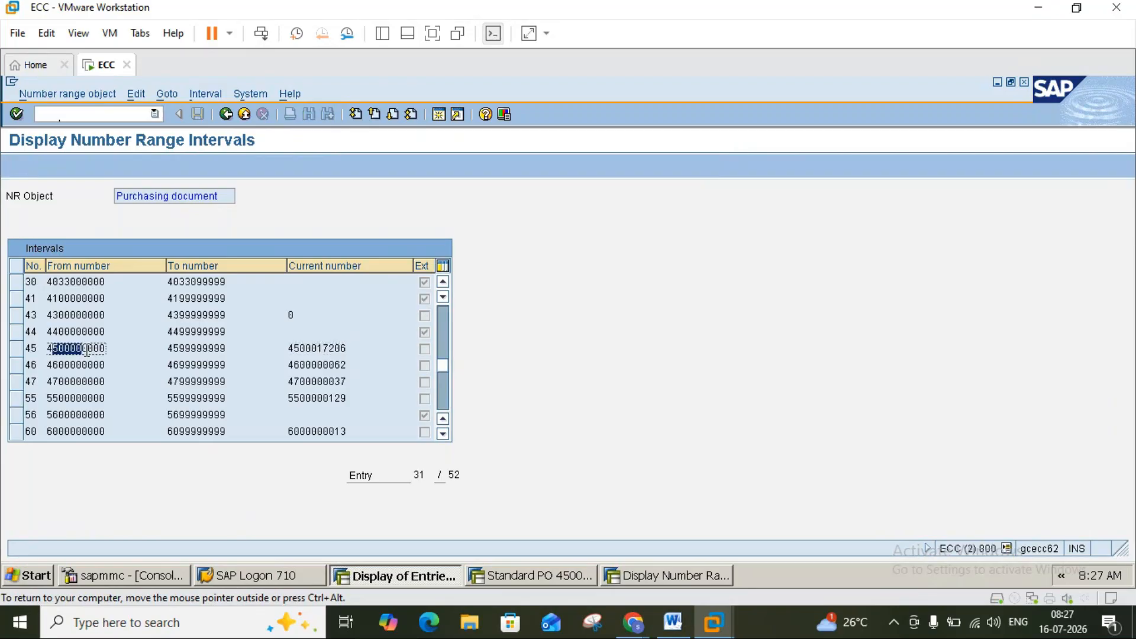
left_click(224, 354)
left_click(333, 349)
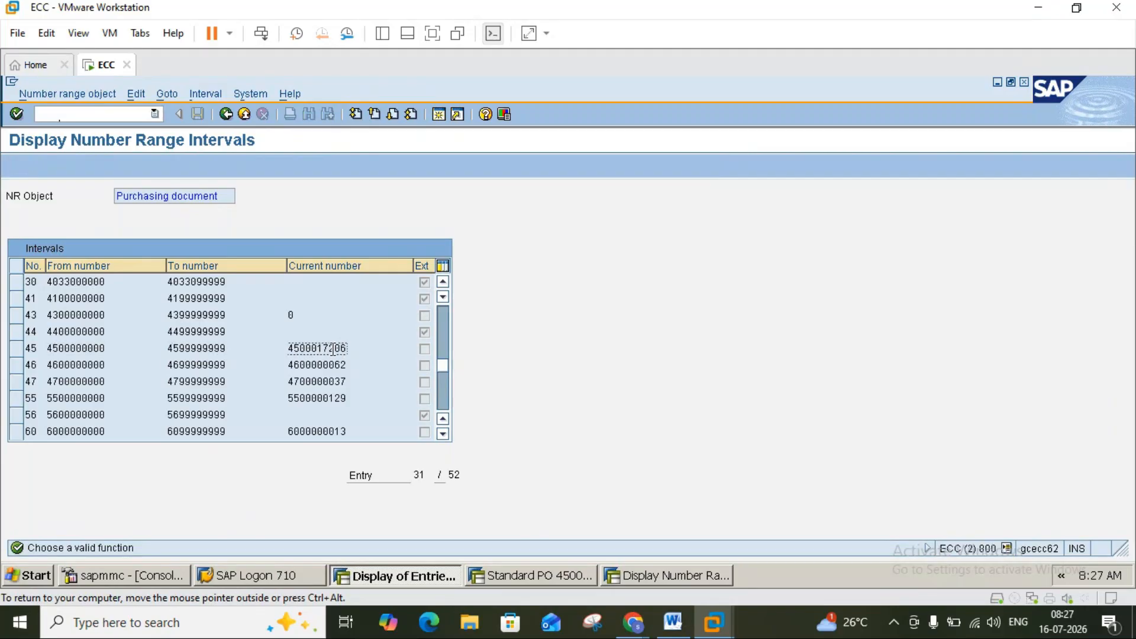
left_click(86, 400)
left_click(445, 399)
left_click(446, 399)
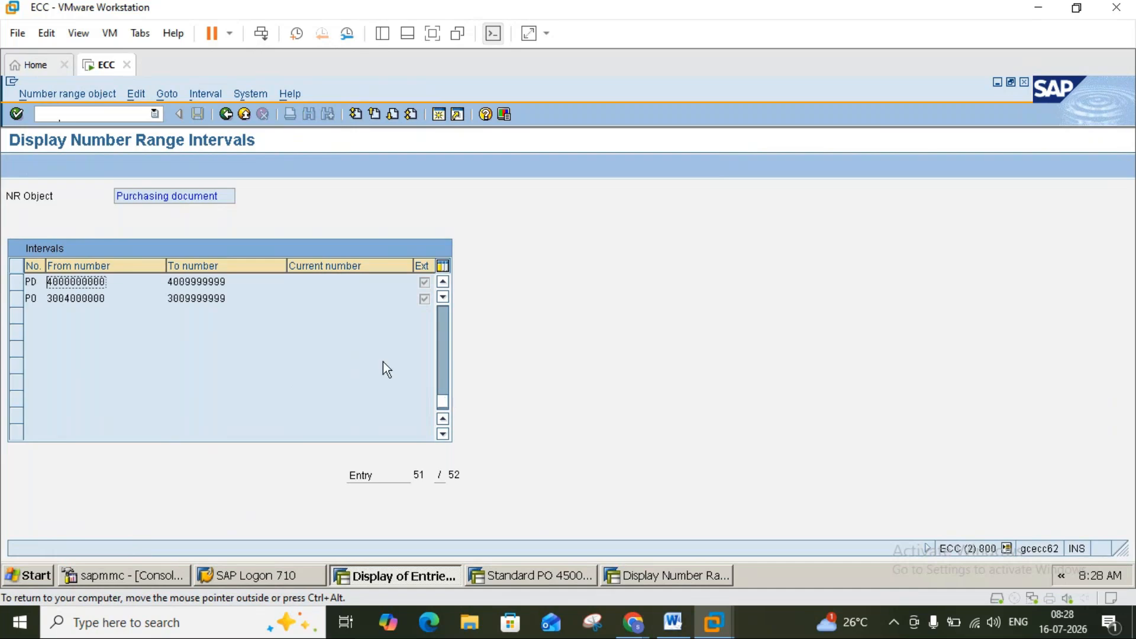
Consult the Word notes, then return to the ECC window.
left_click(674, 622)
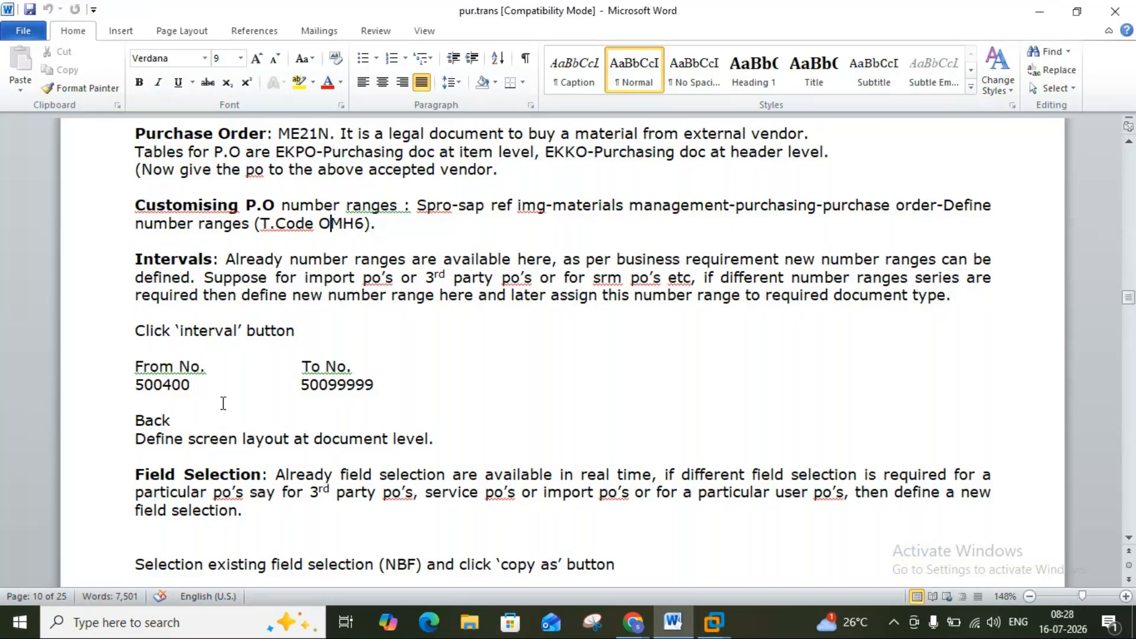
left_click(713, 625)
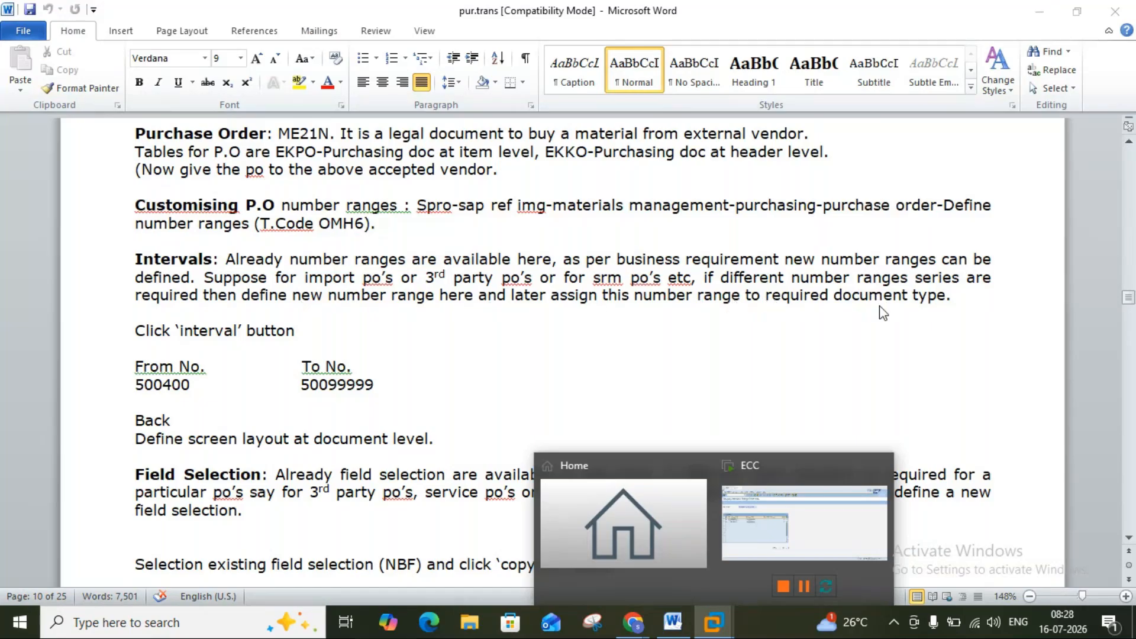
left_click(718, 625)
left_click(721, 625)
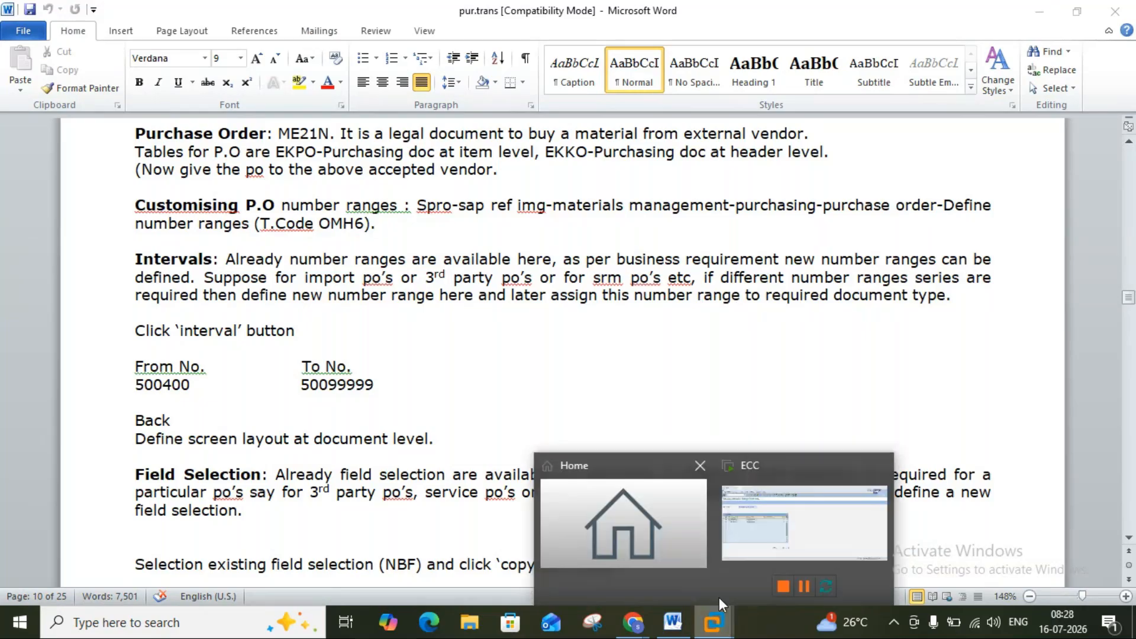
left_click(755, 553)
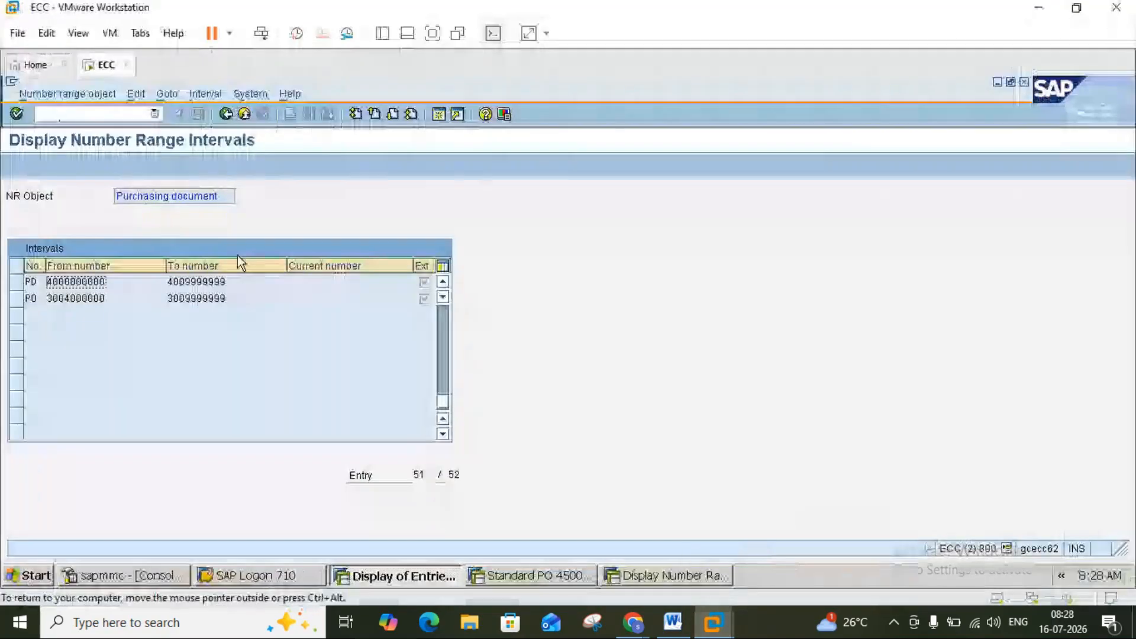
Go back, open the Purchasing document intervals for editing and start inserting a new interval.
left_click(225, 115)
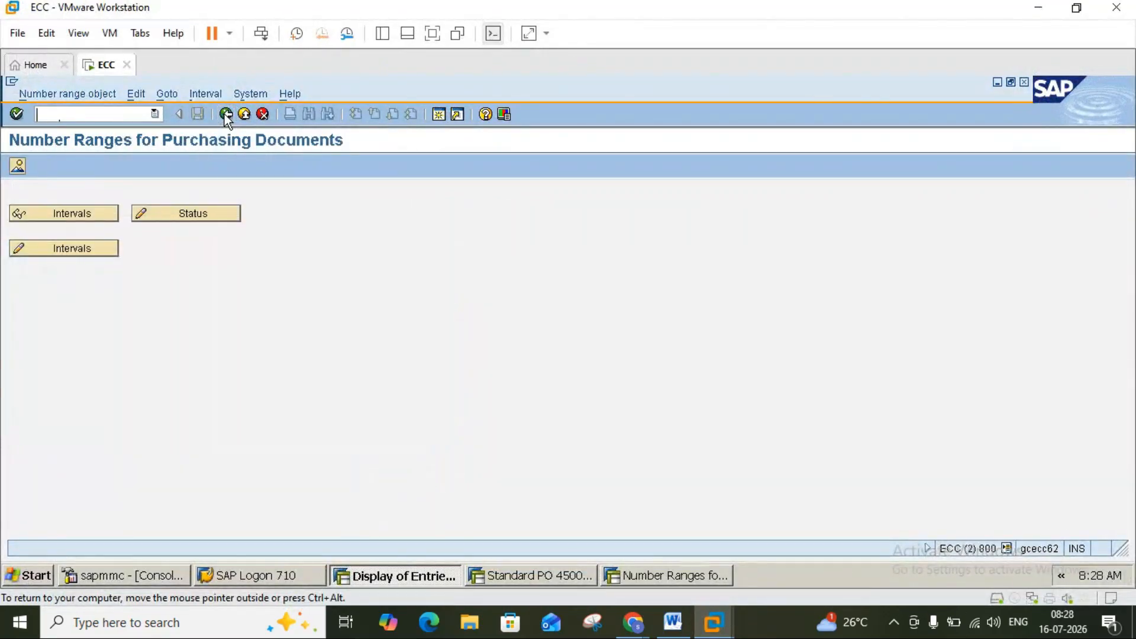
left_click(75, 248)
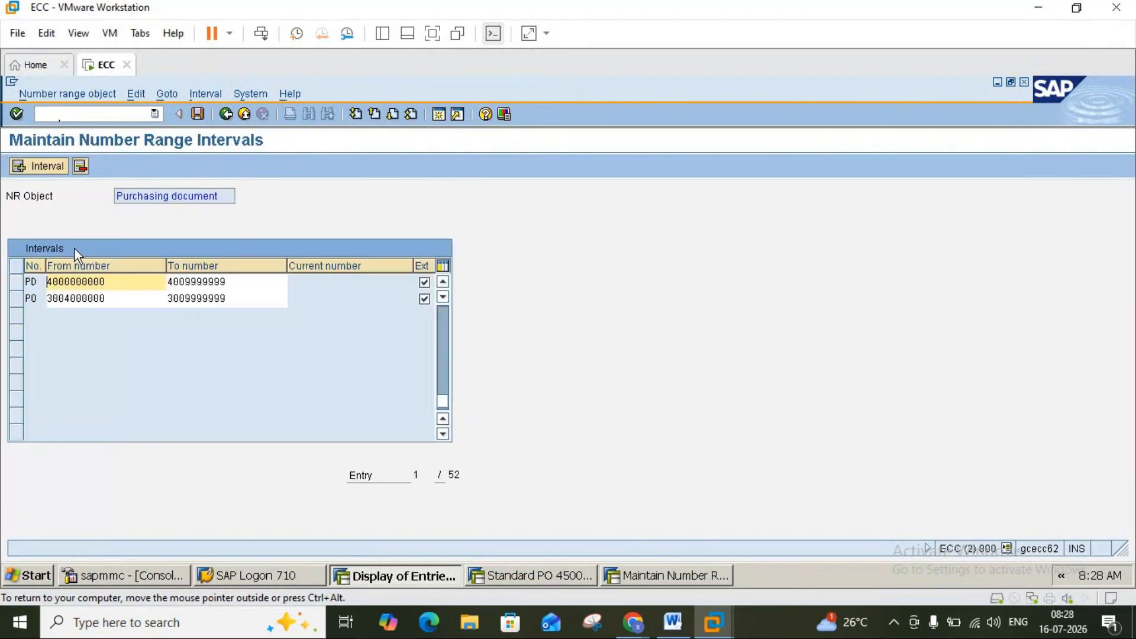
left_click(40, 166)
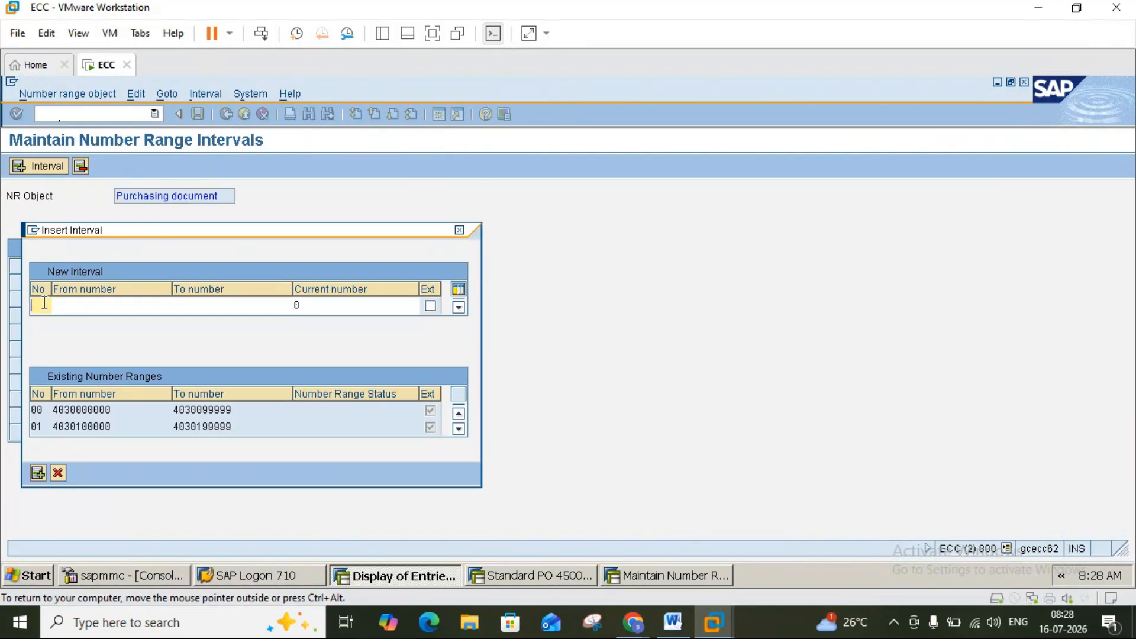
Check the notes and page through the existing intervals to find a free range.
left_click(675, 621)
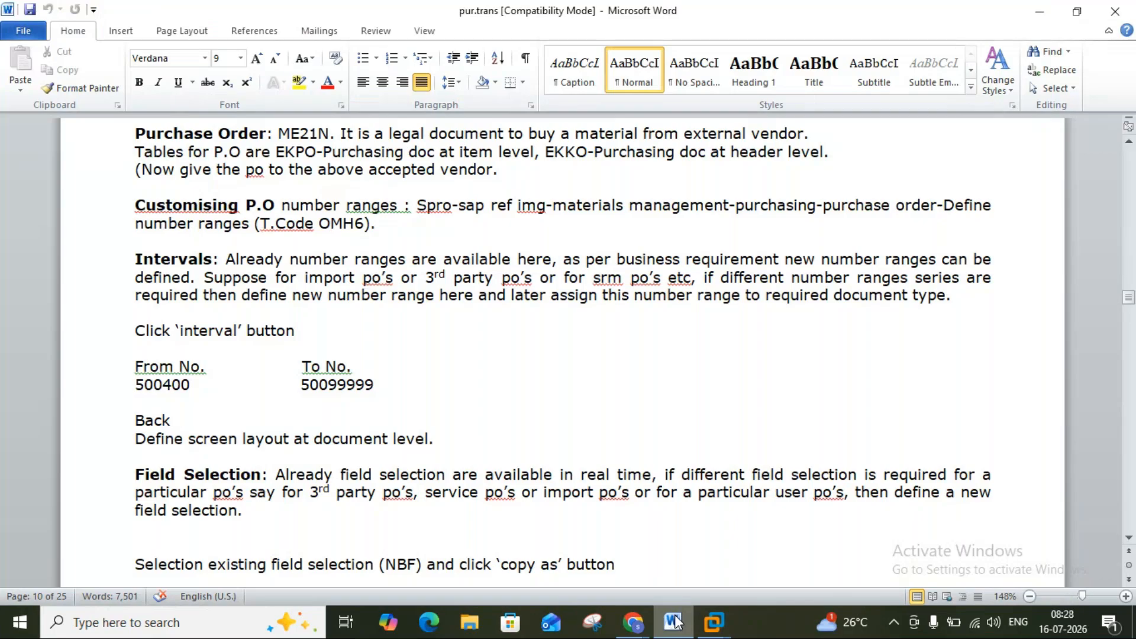
left_click(674, 621)
left_click(675, 621)
left_click(675, 621)
left_click(673, 622)
left_click(673, 623)
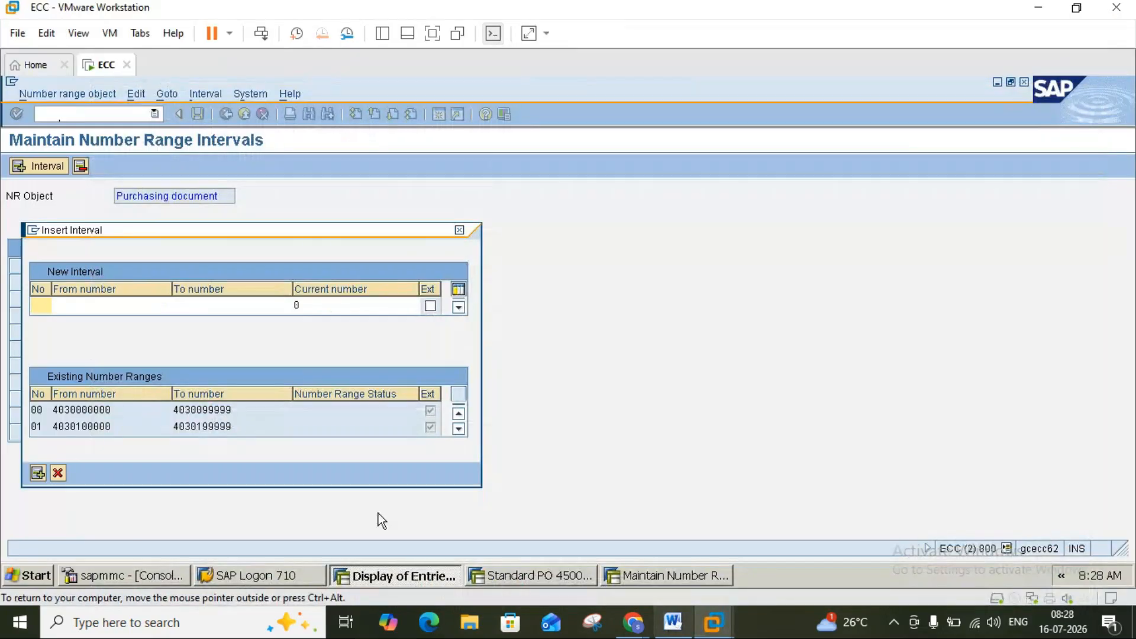
left_click(460, 430)
left_click(459, 430)
left_click(459, 430)
left_click(459, 430)
left_click(459, 431)
left_click(459, 430)
left_click(459, 430)
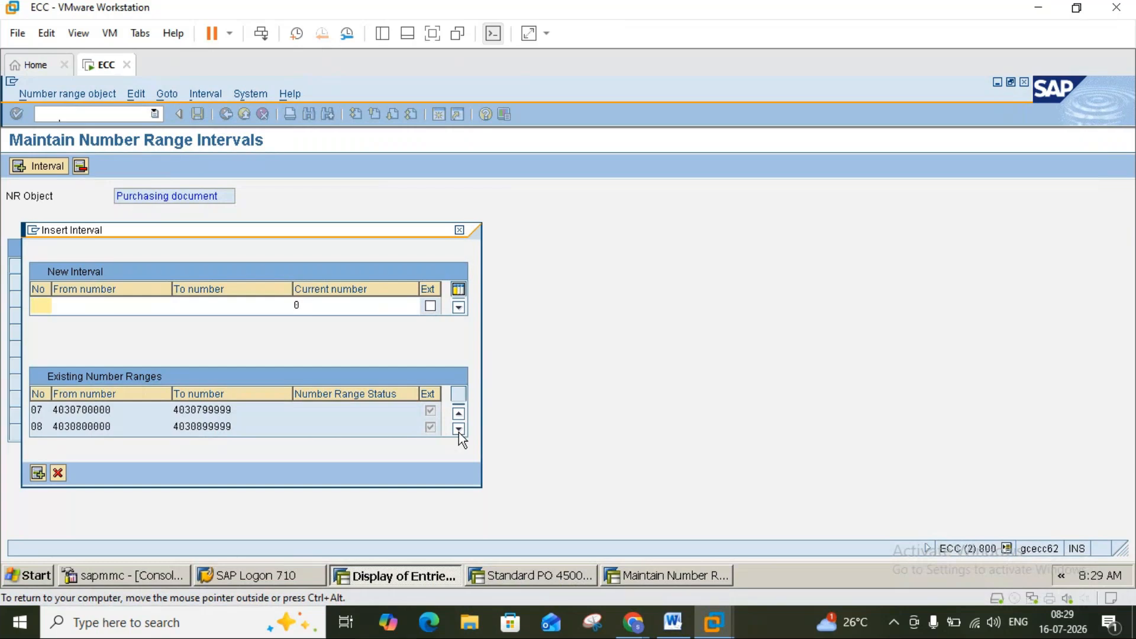
left_click(459, 430)
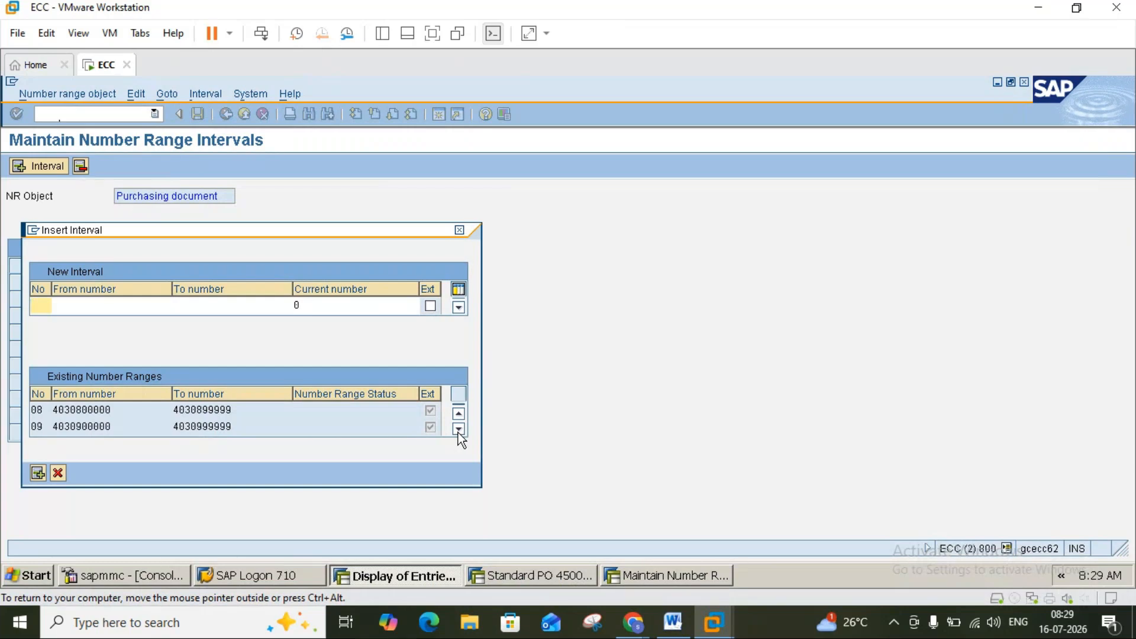
left_click(459, 430)
left_click(459, 430)
left_click(459, 430)
left_click(459, 430)
left_click(459, 430)
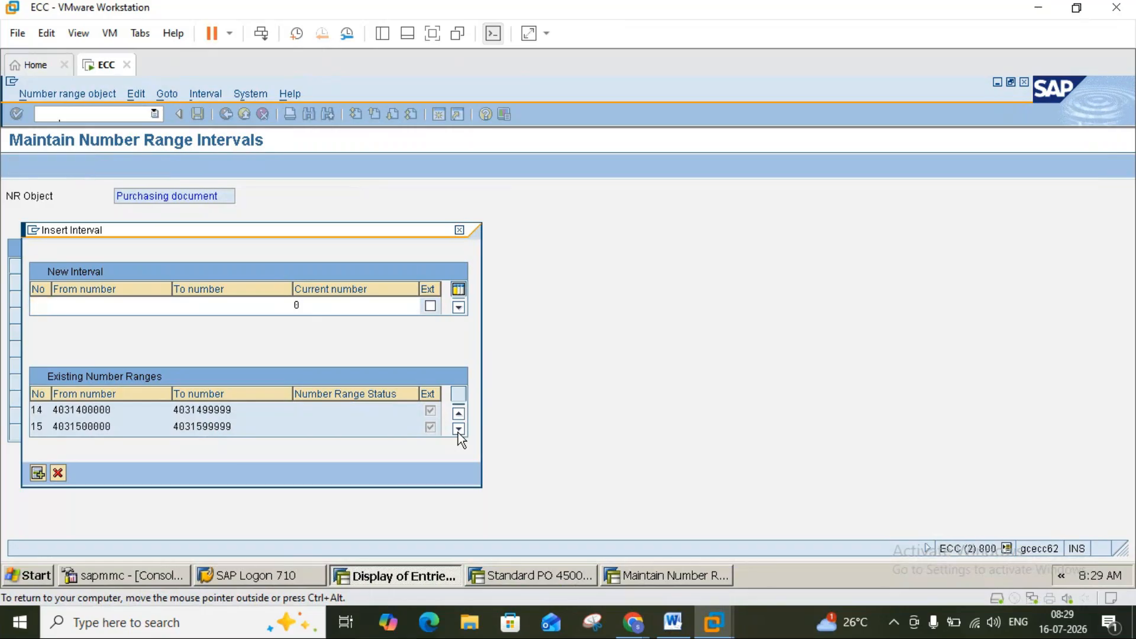
left_click(459, 430)
left_click(459, 430)
left_click(459, 430)
left_click(459, 430)
left_click(459, 430)
left_click(459, 430)
left_click(459, 430)
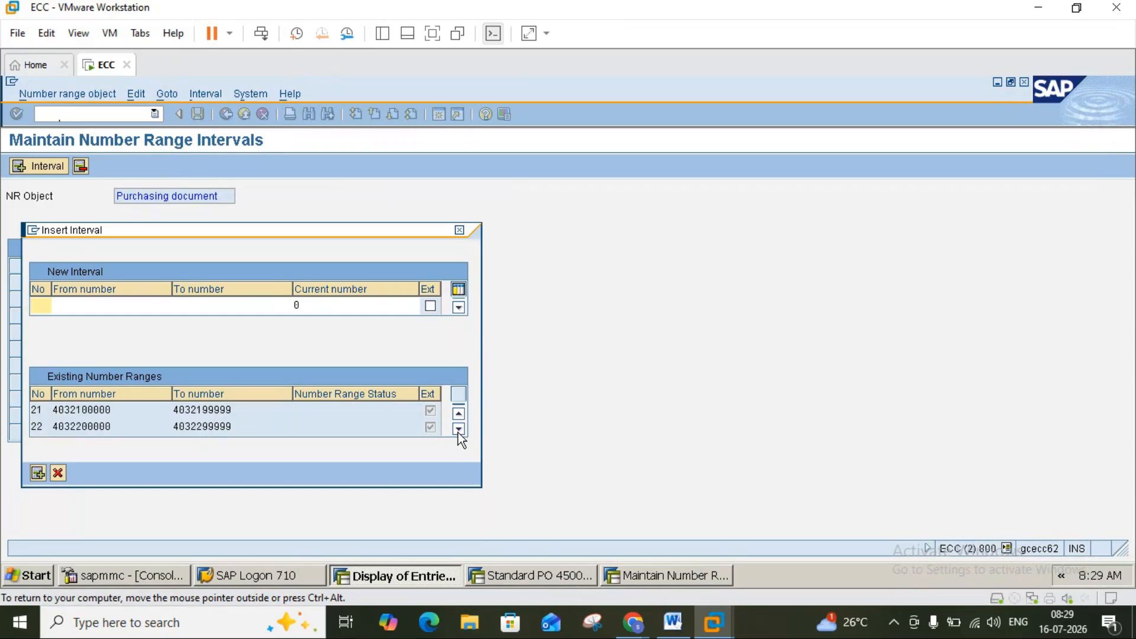
left_click(459, 430)
left_click(459, 430)
left_click(459, 430)
left_click(460, 430)
left_click(459, 431)
left_click(459, 430)
left_click(460, 430)
left_click(460, 430)
type("31")
key("Return")
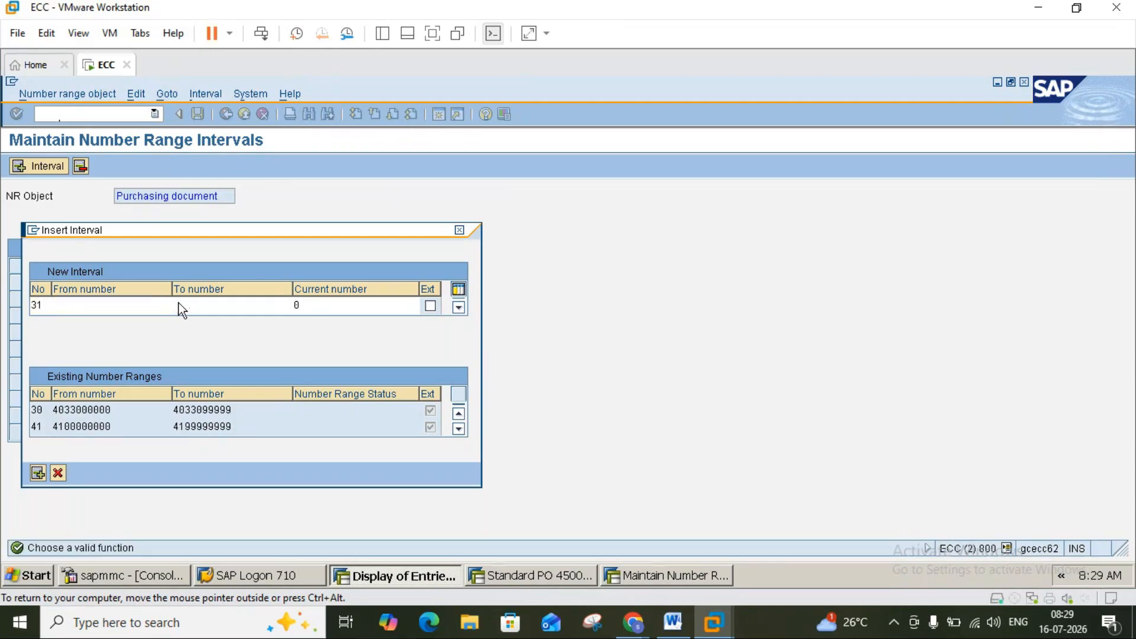
left_click(179, 305)
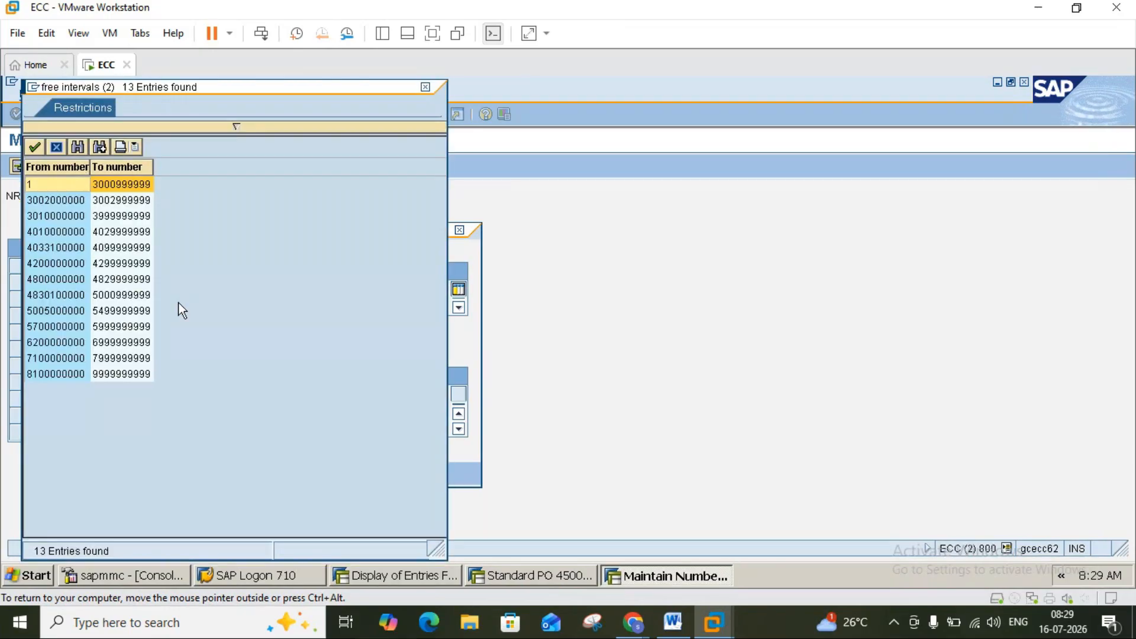
double_click(47, 201)
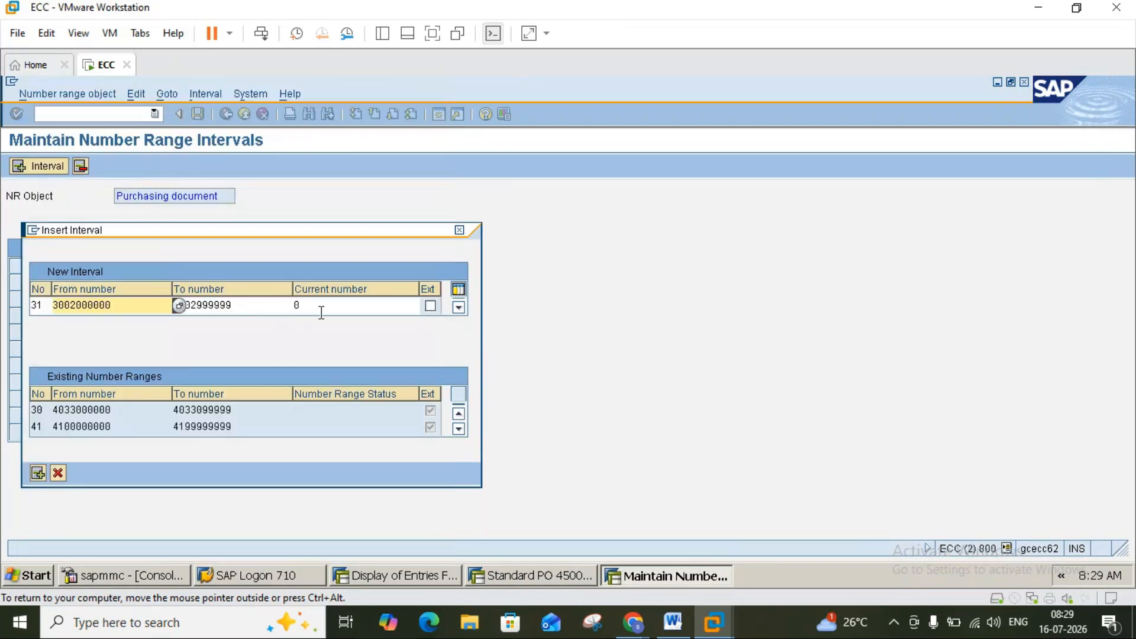
key("Return")
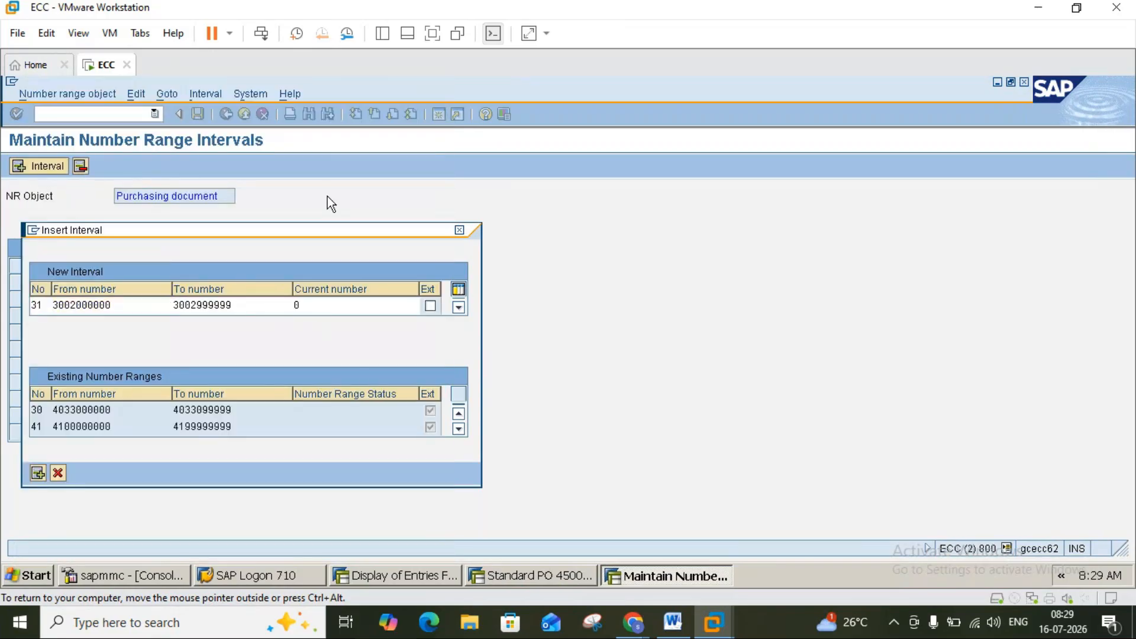
left_click(198, 116)
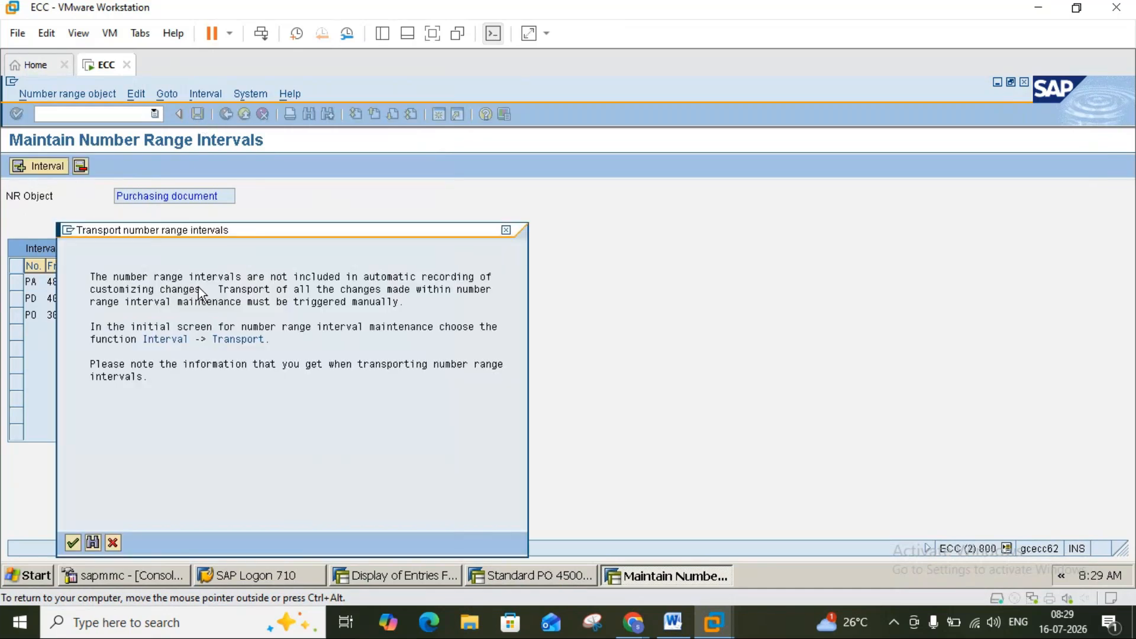
left_click(80, 540)
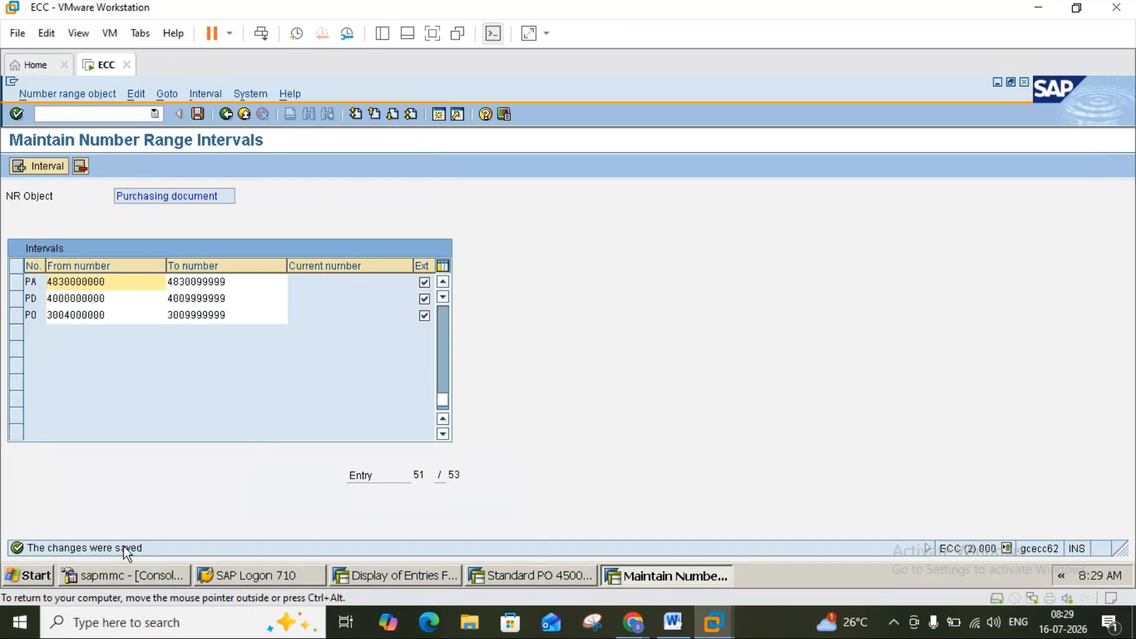
Return to the IMG and rerun Define Number Ranges to display the purchasing intervals.
left_click(226, 115)
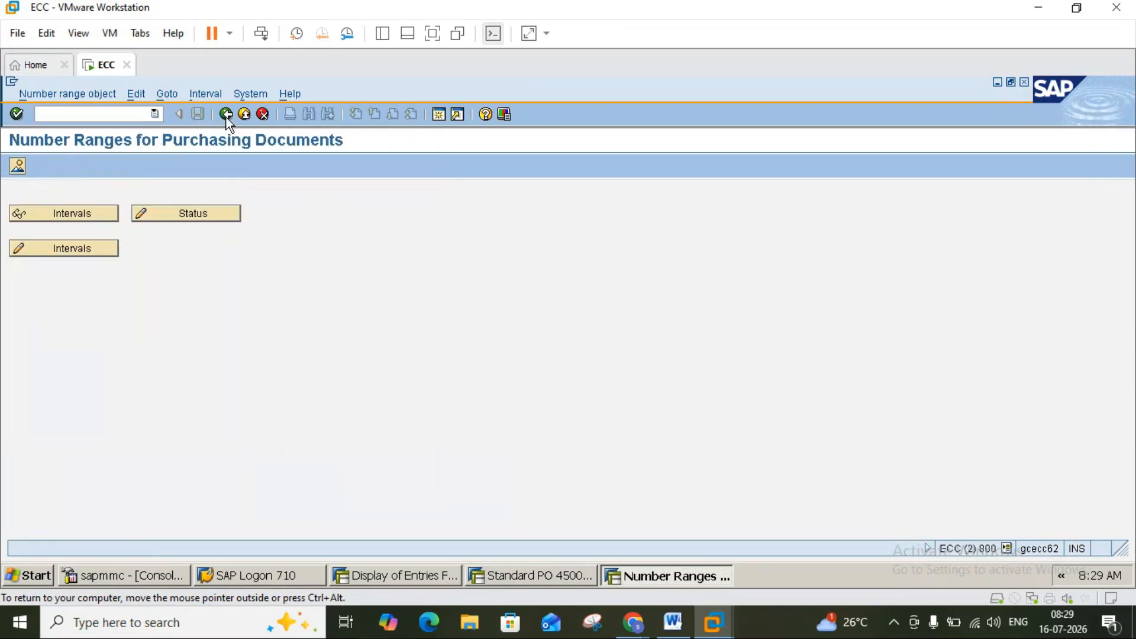
left_click(226, 115)
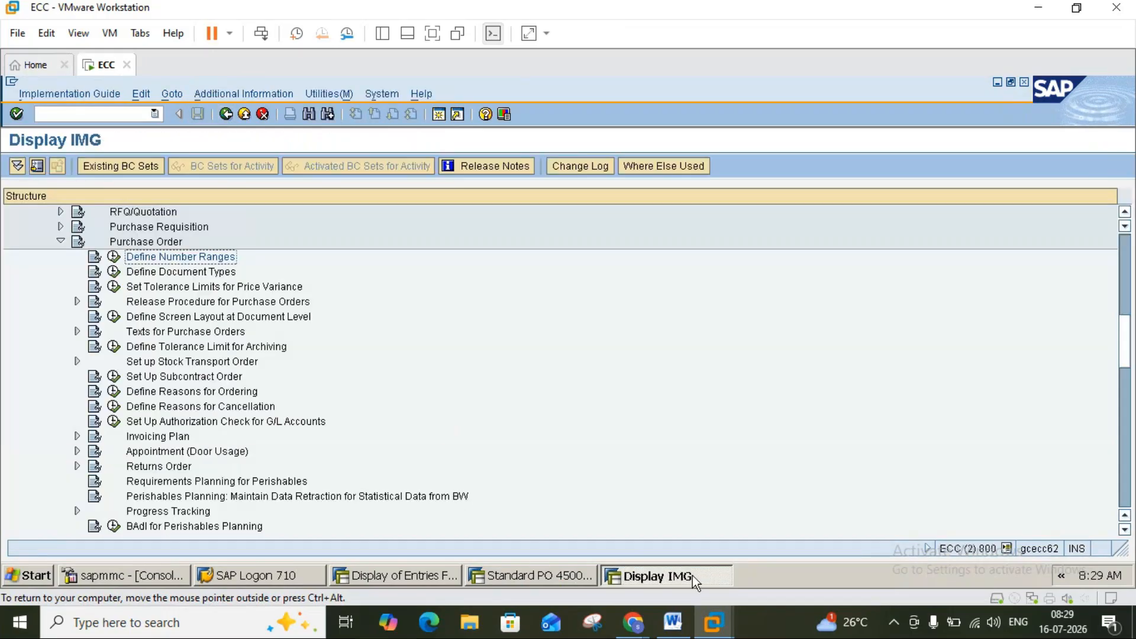
left_click(677, 631)
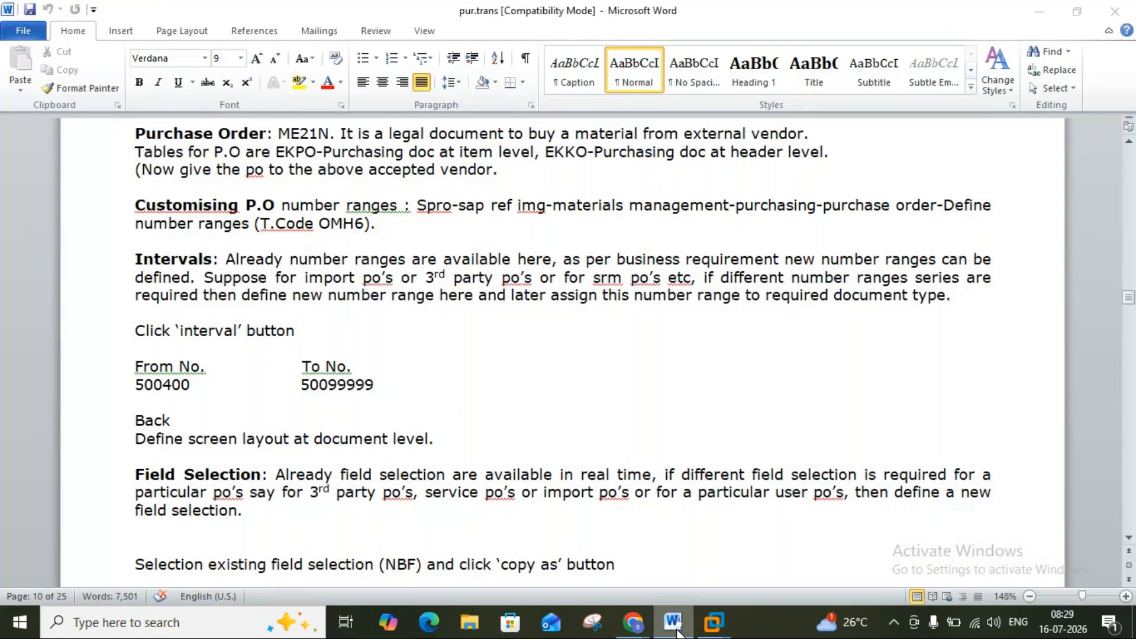
left_click(677, 632)
left_click(674, 628)
left_click(665, 626)
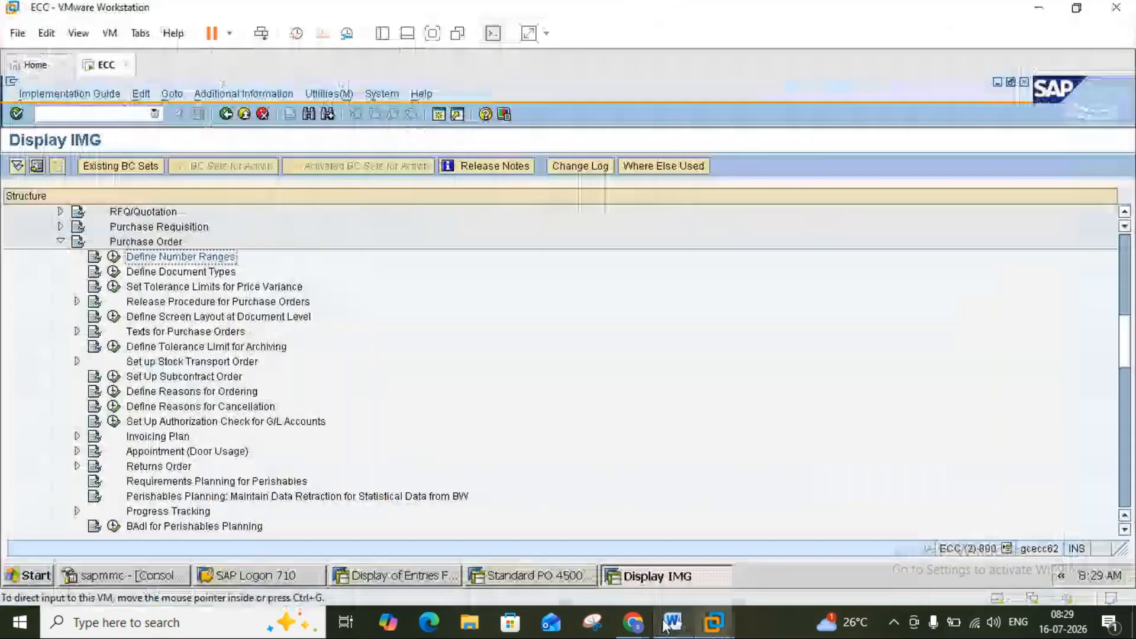
left_click(114, 259)
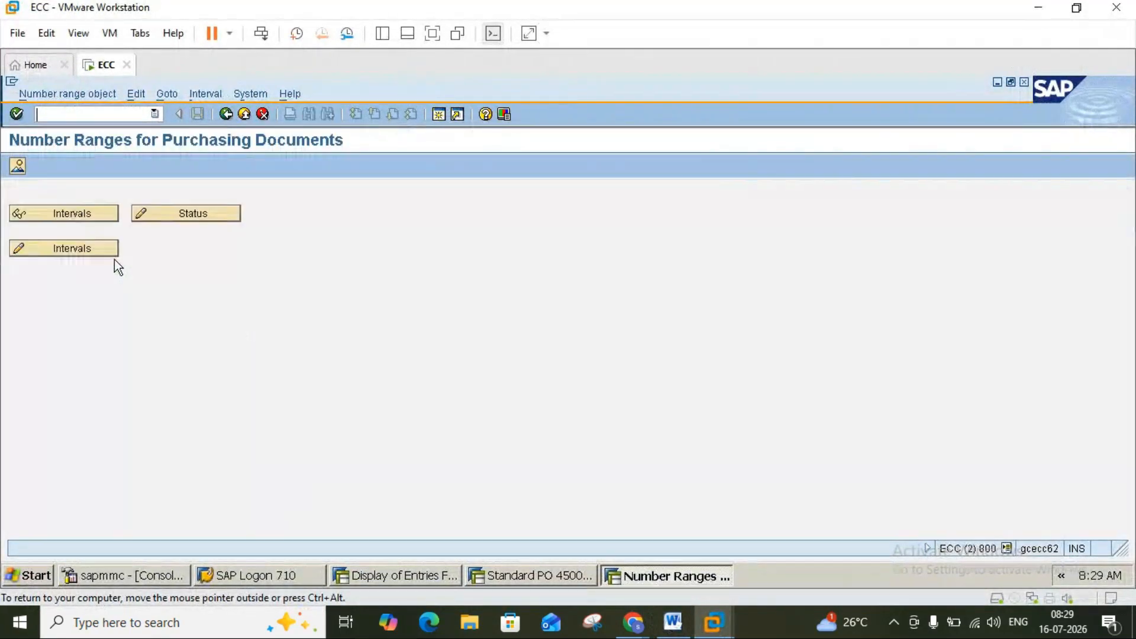
left_click(150, 213)
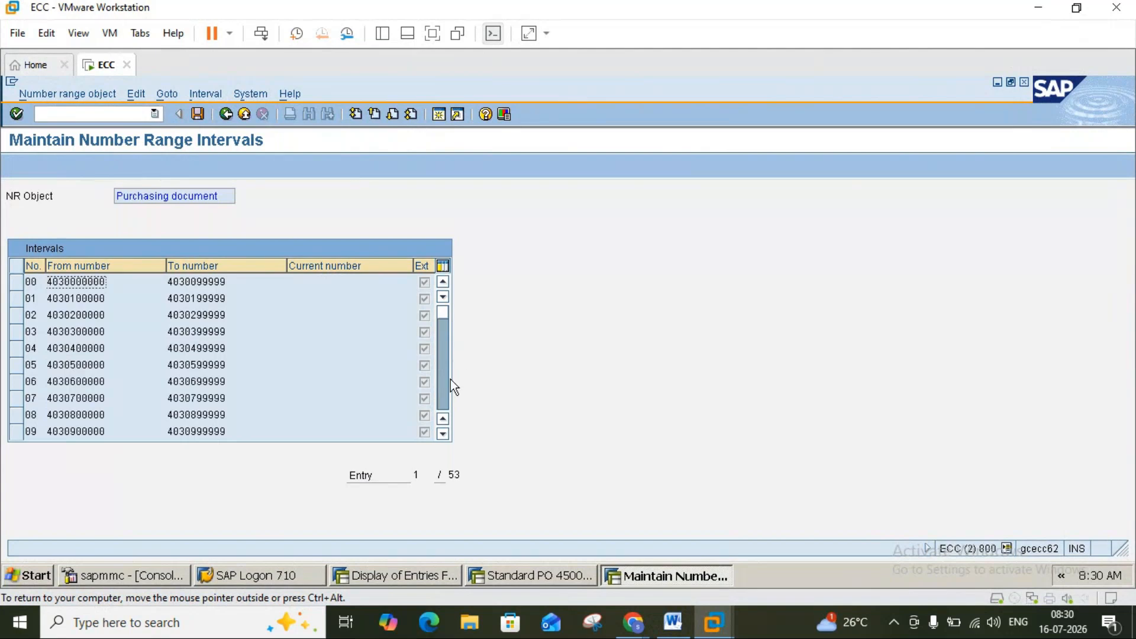
left_click(446, 405)
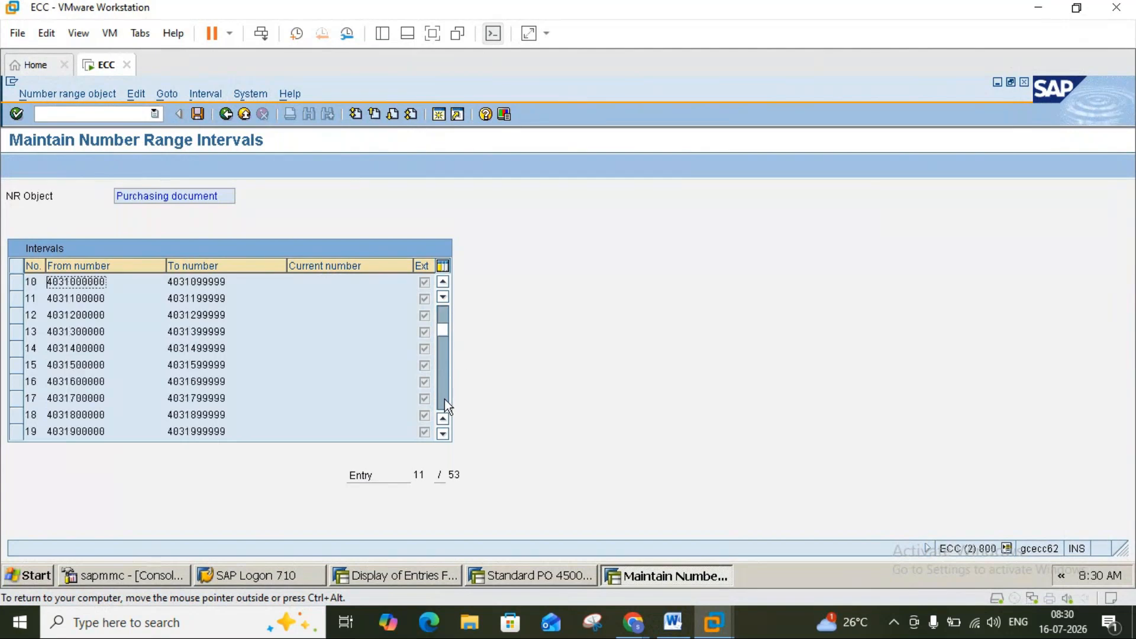
left_click(445, 400)
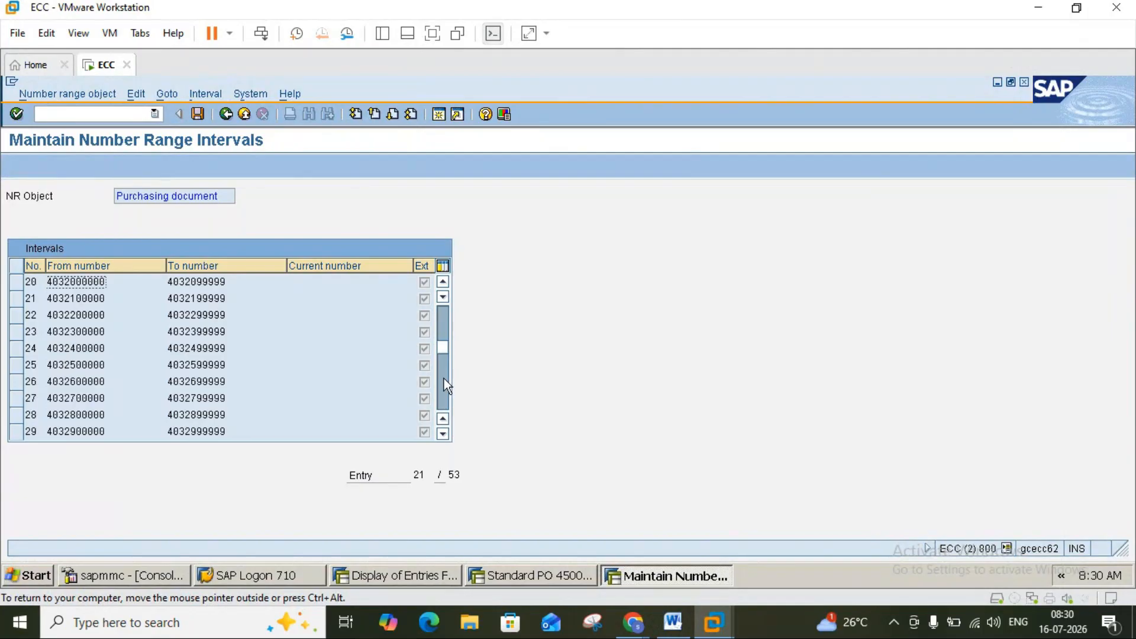
left_click(442, 323)
left_click(447, 395)
left_click(445, 399)
left_click(444, 400)
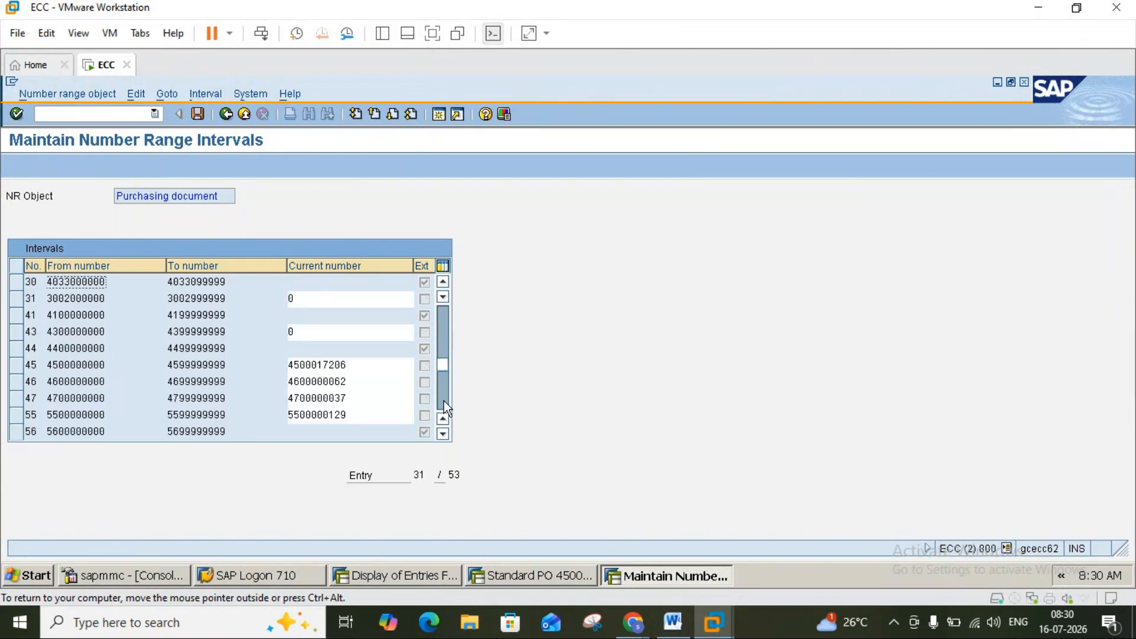
left_click(18, 302)
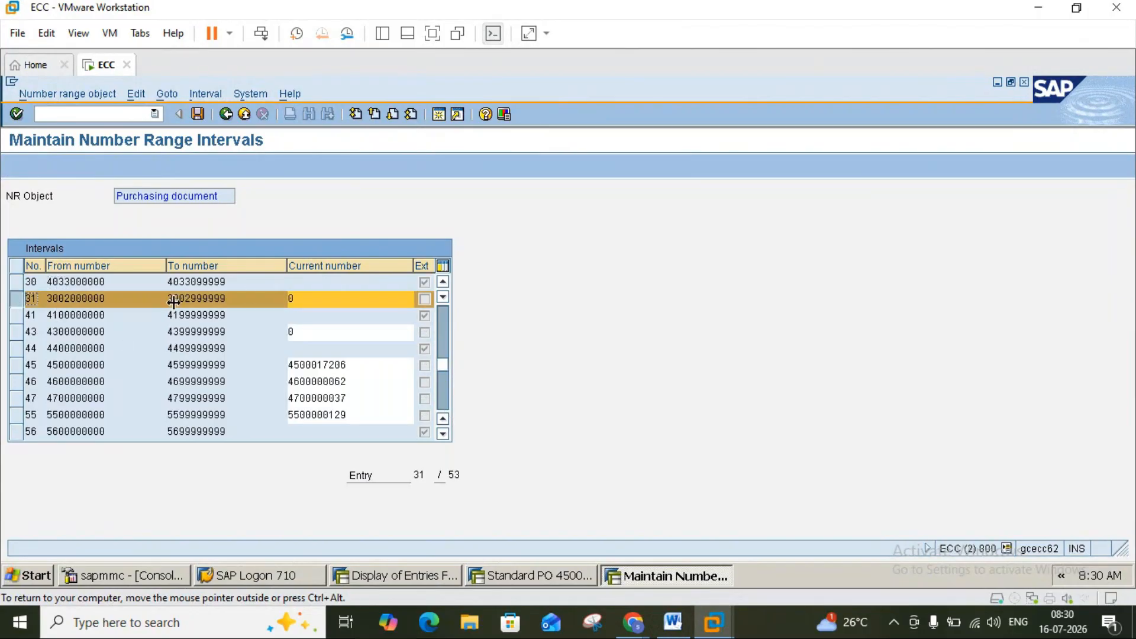
left_click(311, 300)
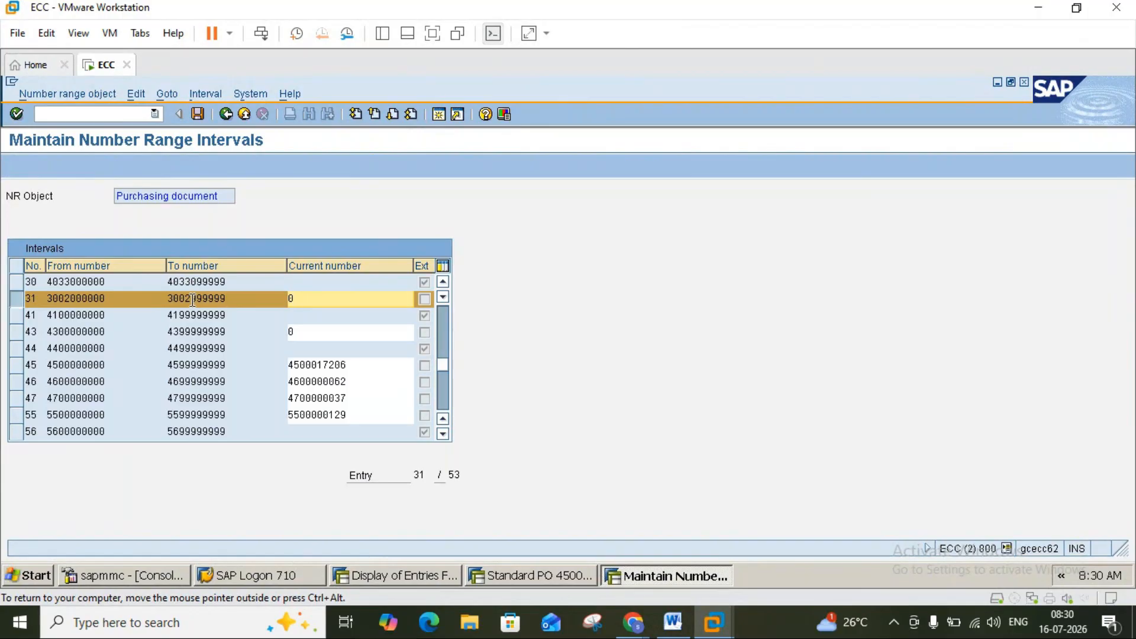
left_click(38, 298)
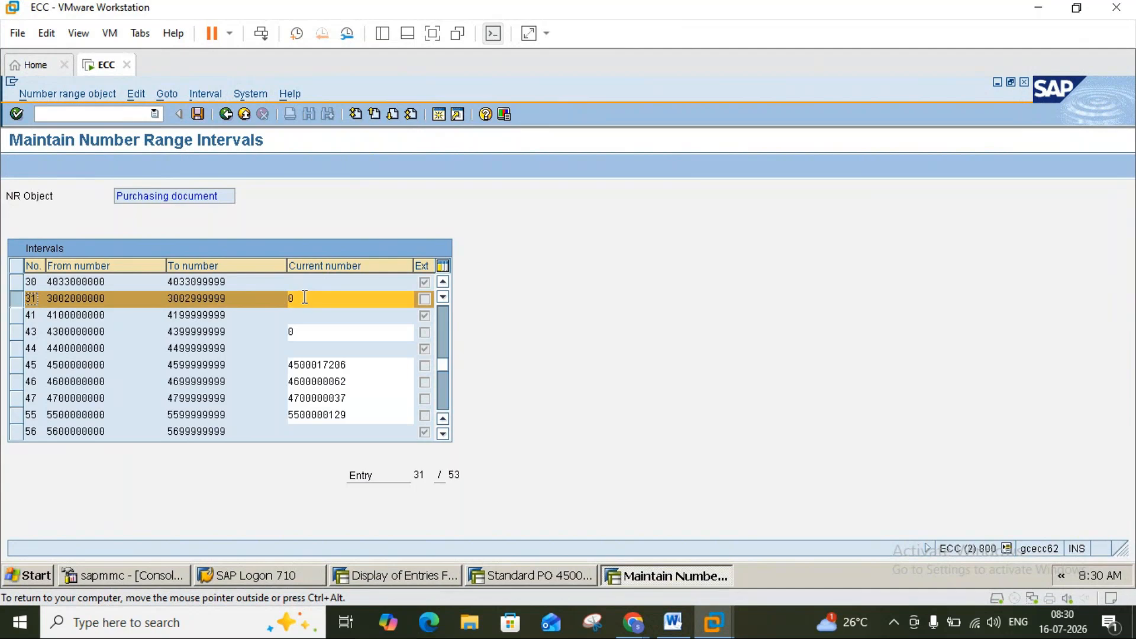
left_click(225, 114)
left_click(225, 115)
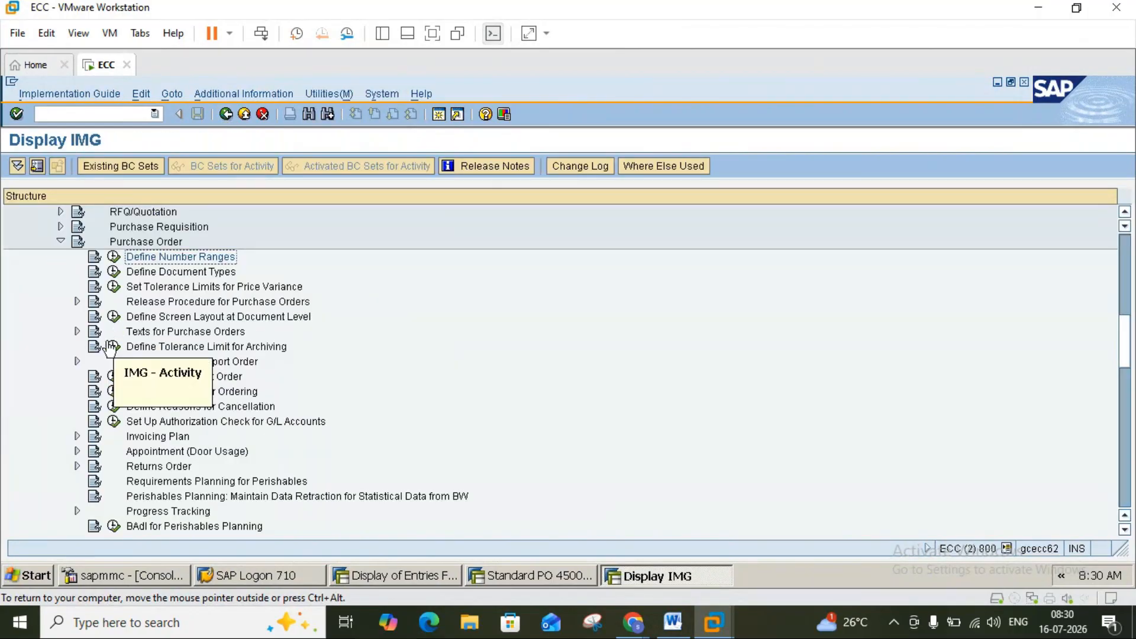
Run Define Screen Layout at Document Level, then scroll the Word notes to the Field Selection steps.
left_click(113, 320)
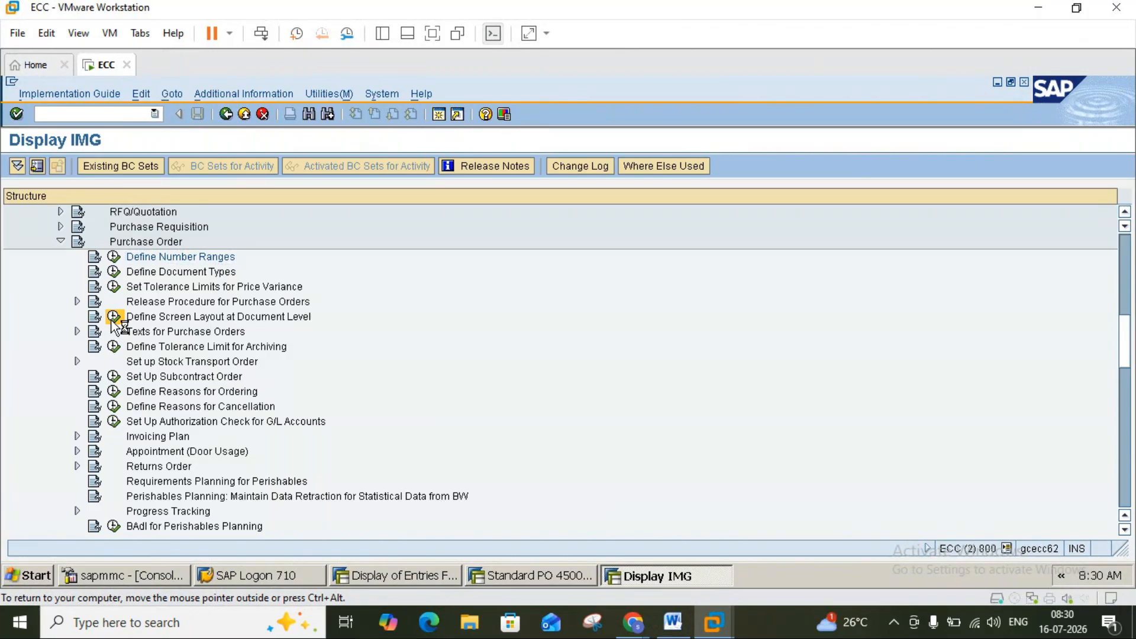
left_click(675, 631)
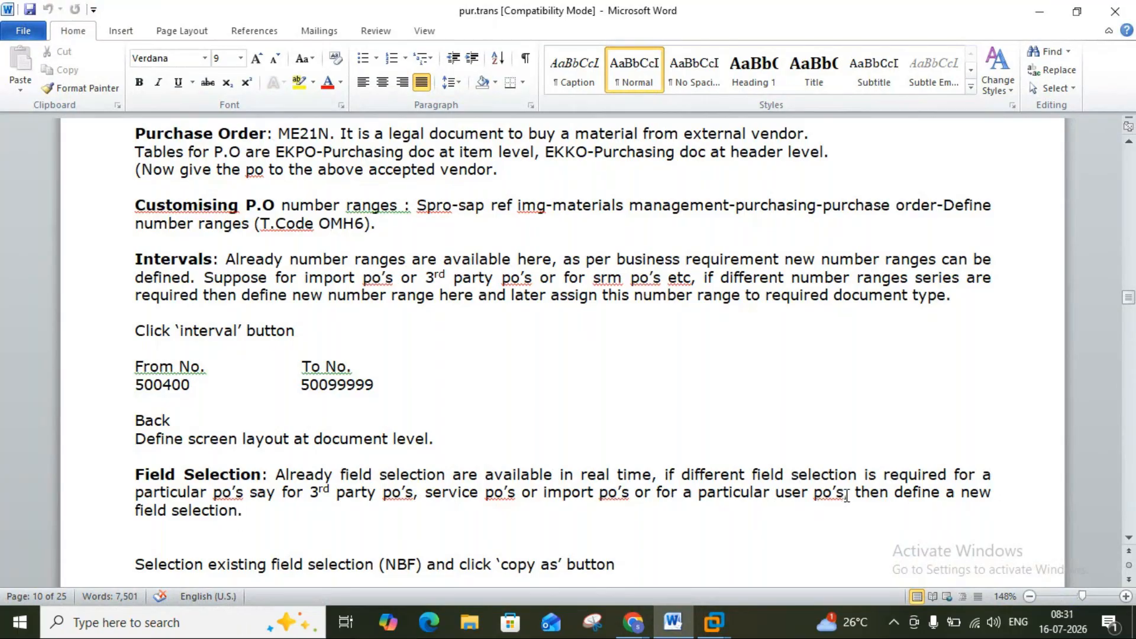
left_click(1129, 537)
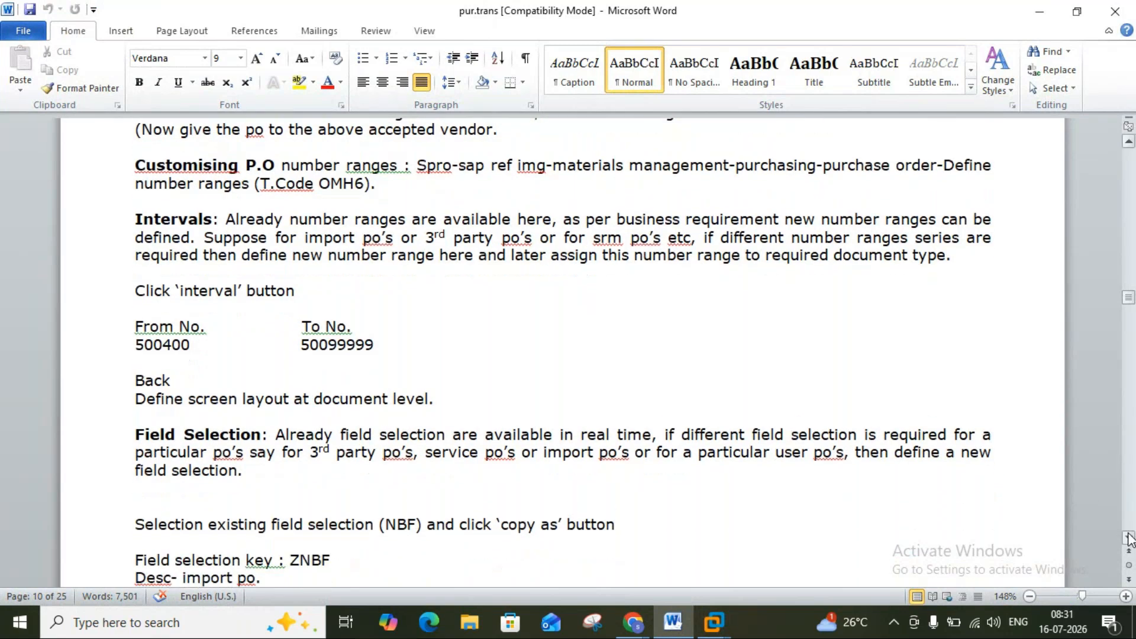
scroll(1128, 538, "down", 5)
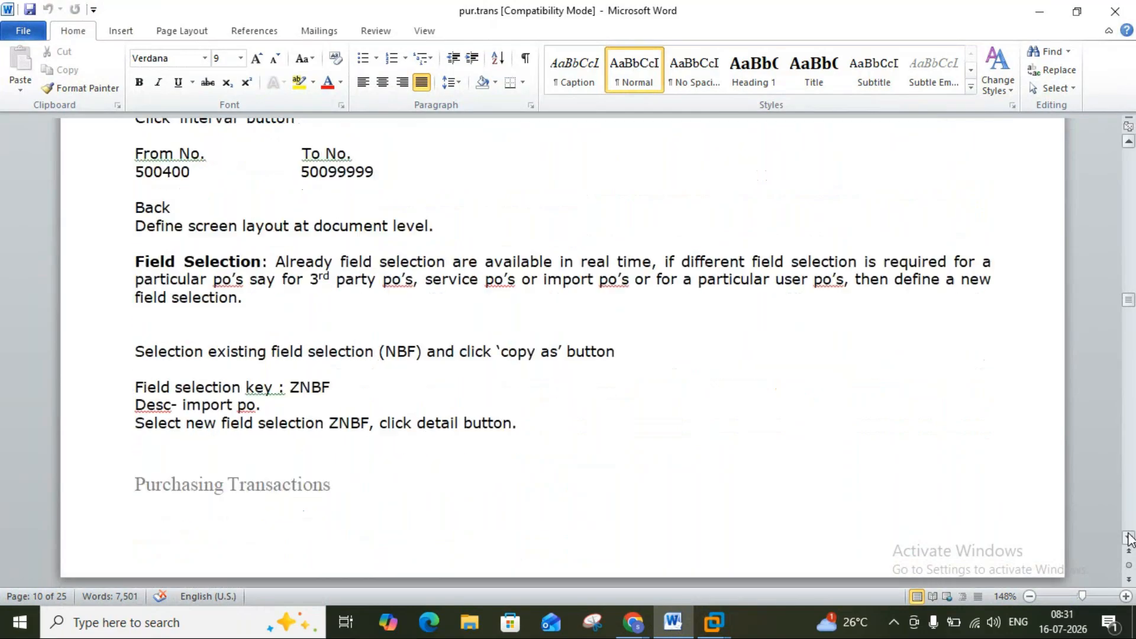
left_click(1128, 537)
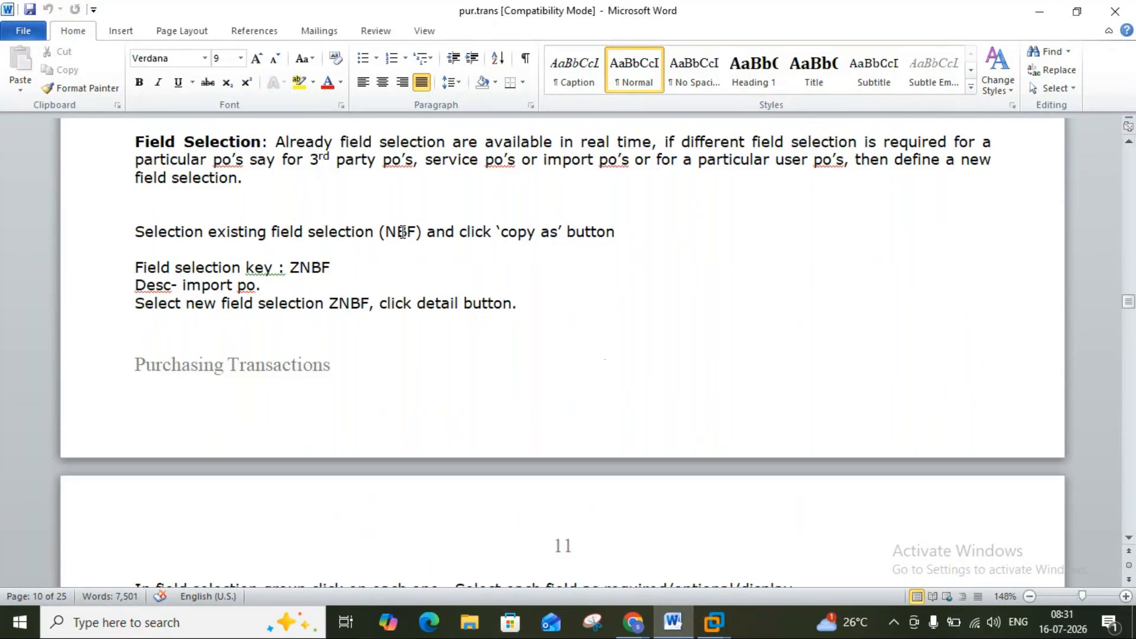
Select the NBF Purchase Order field selection and copy it as a new entry.
left_click(681, 627)
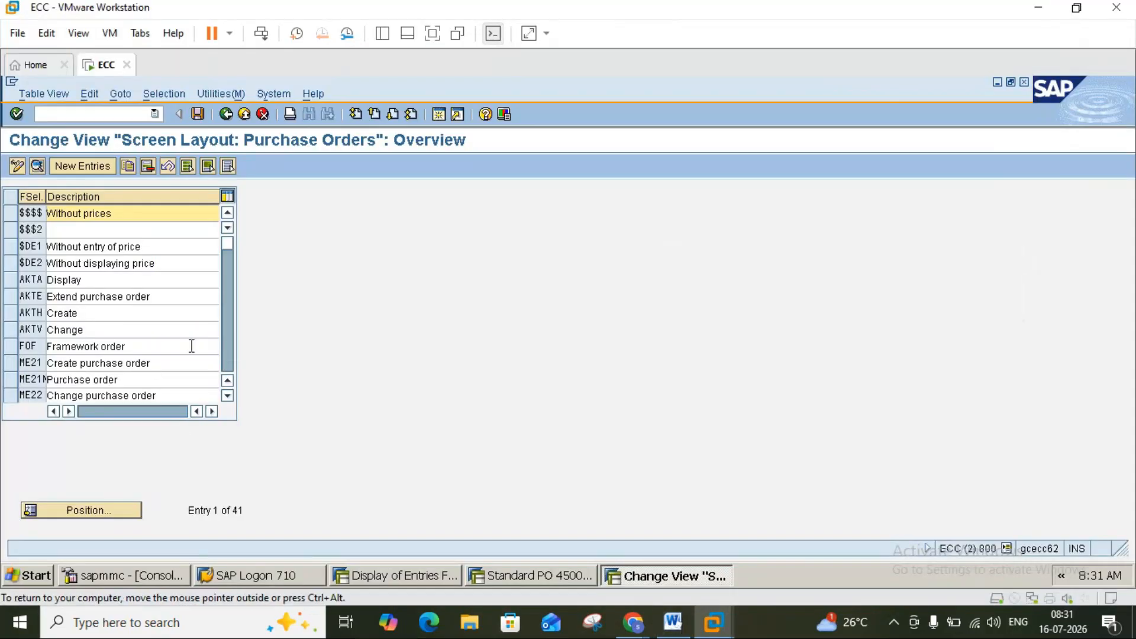
left_click(226, 355)
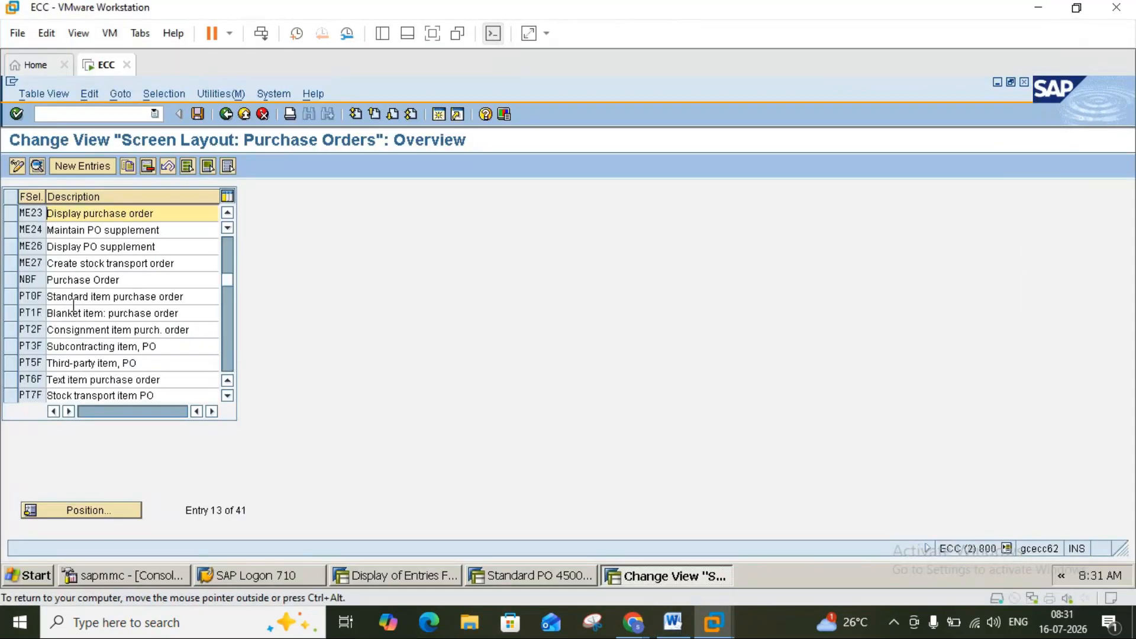
left_click(12, 279)
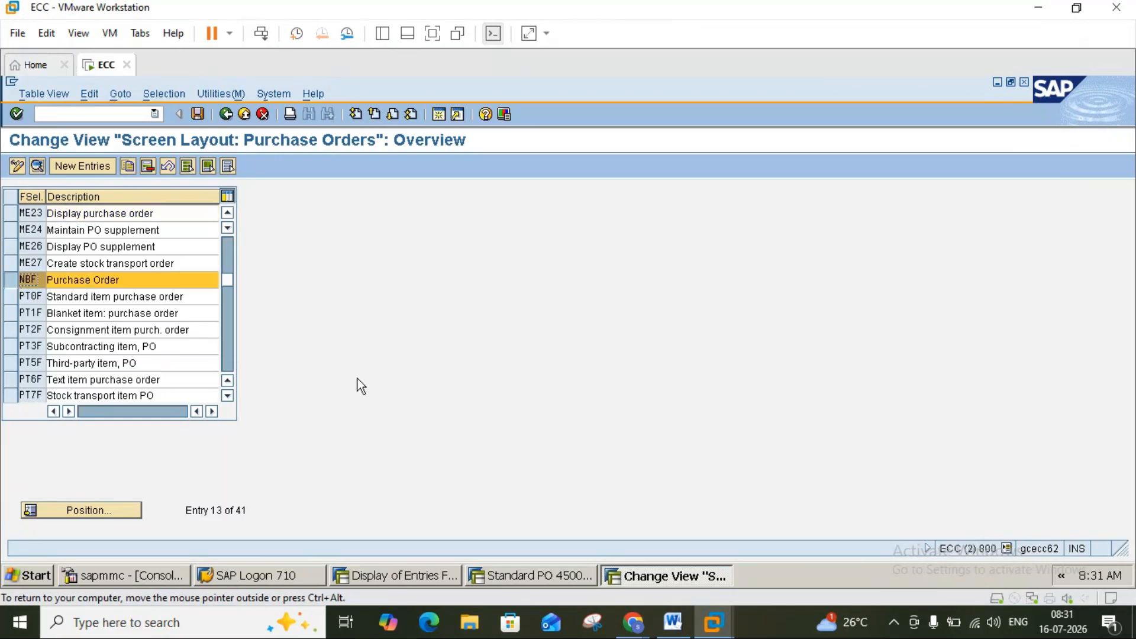
left_click(673, 620)
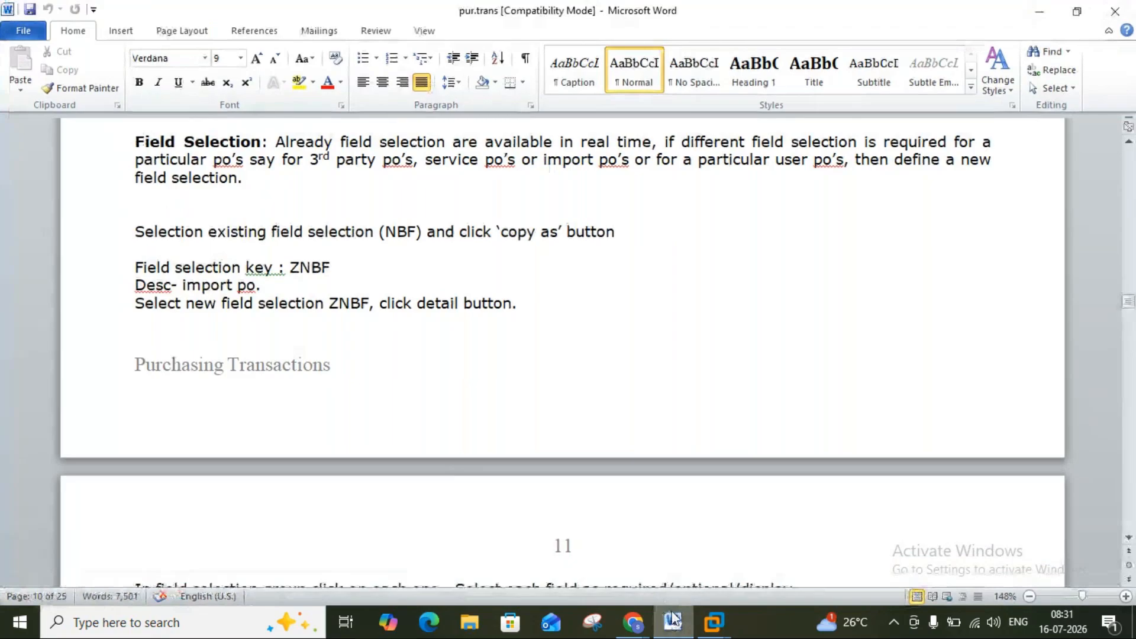
left_click(672, 620)
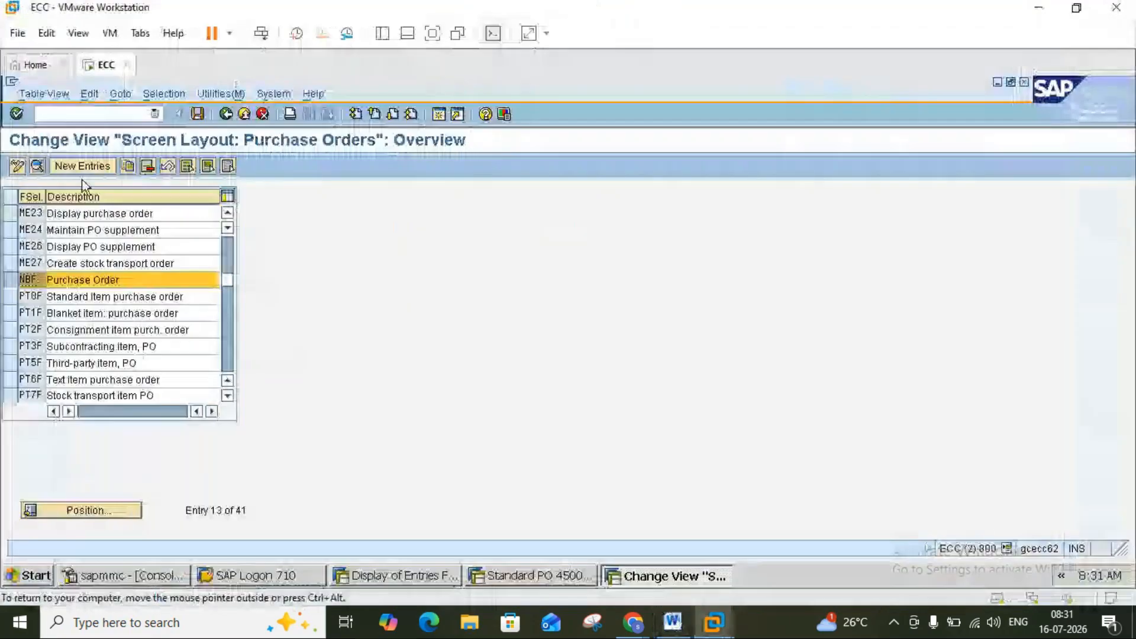
left_click(128, 167)
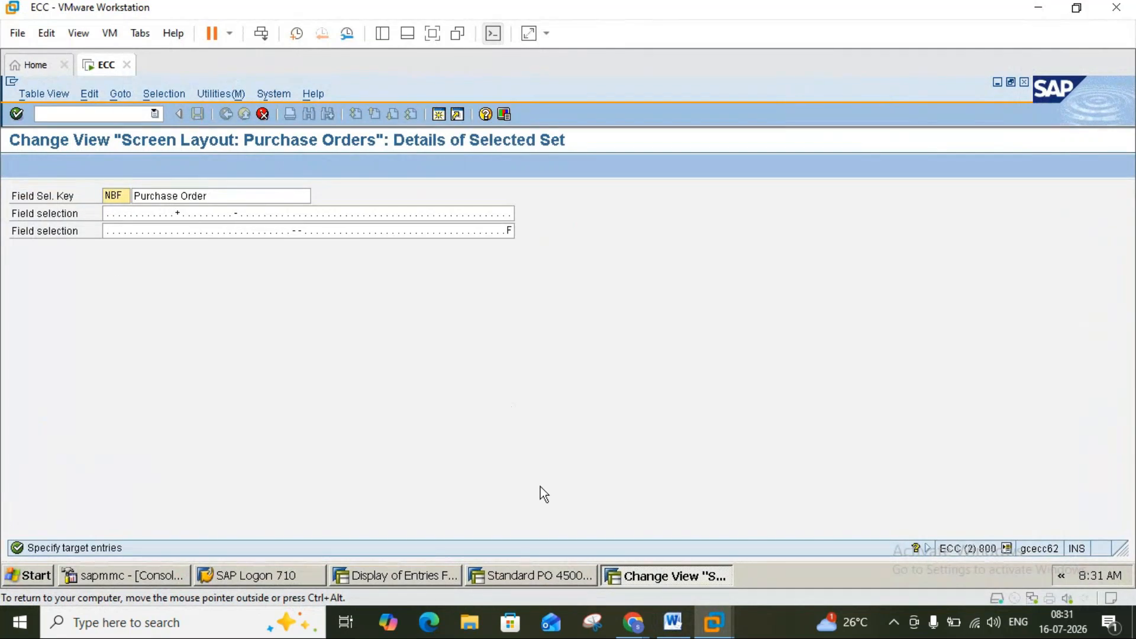
Replace the field selection key NBF with ZNBF and confirm the copy.
left_click(672, 620)
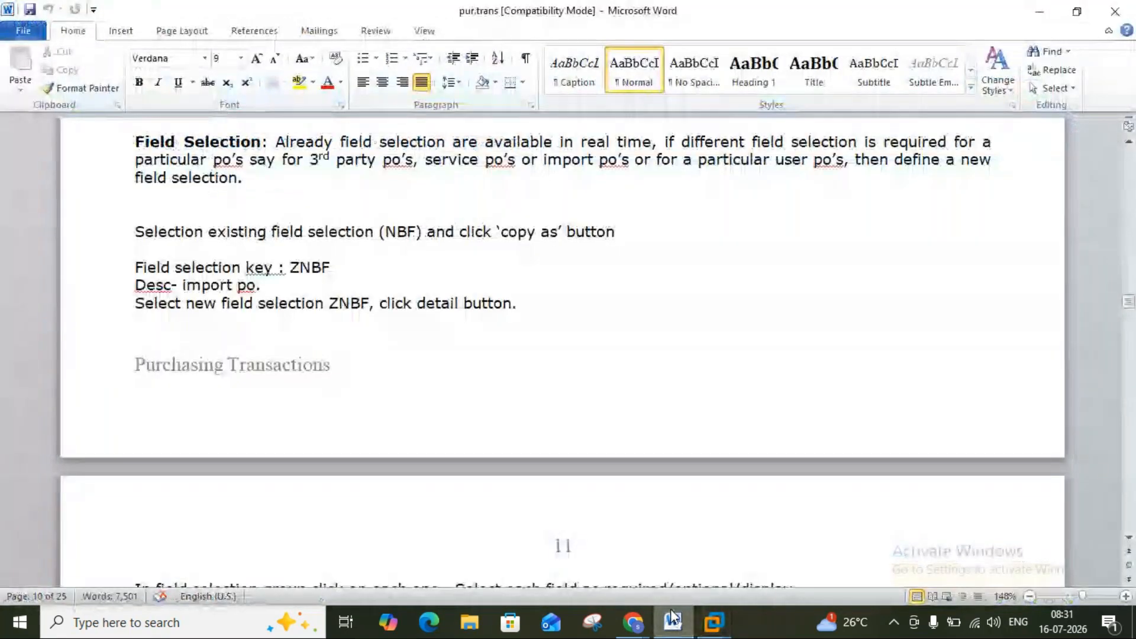
left_click(672, 619)
left_click(672, 618)
left_click(674, 626)
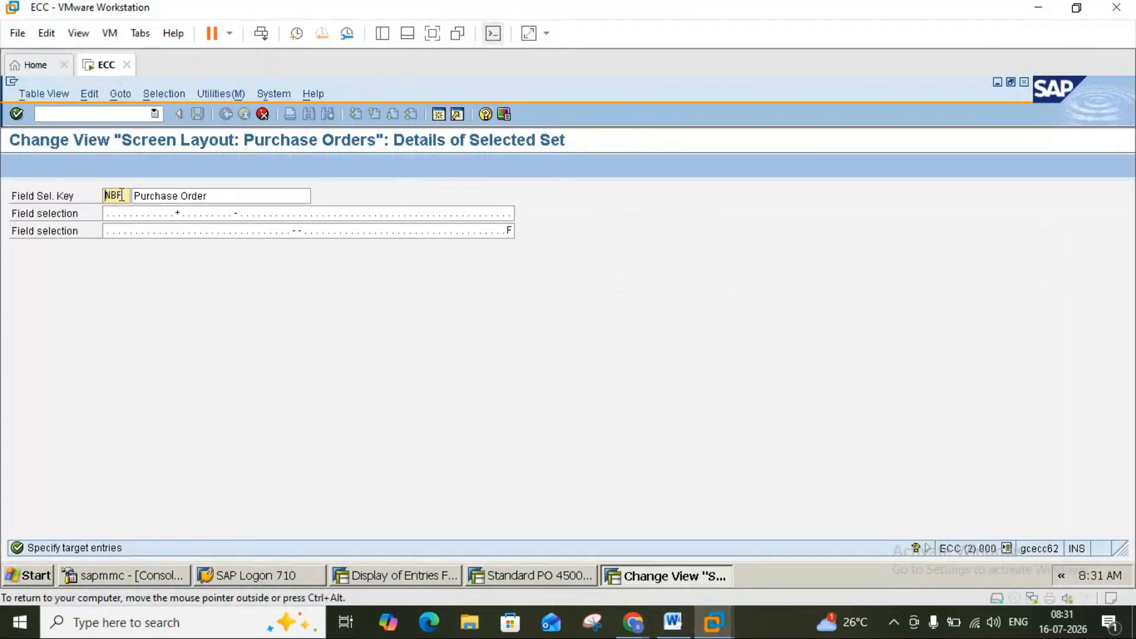
key("BackSpace")
key("BackSpace")
key("Delete")
type("ZNBF")
key("Return")
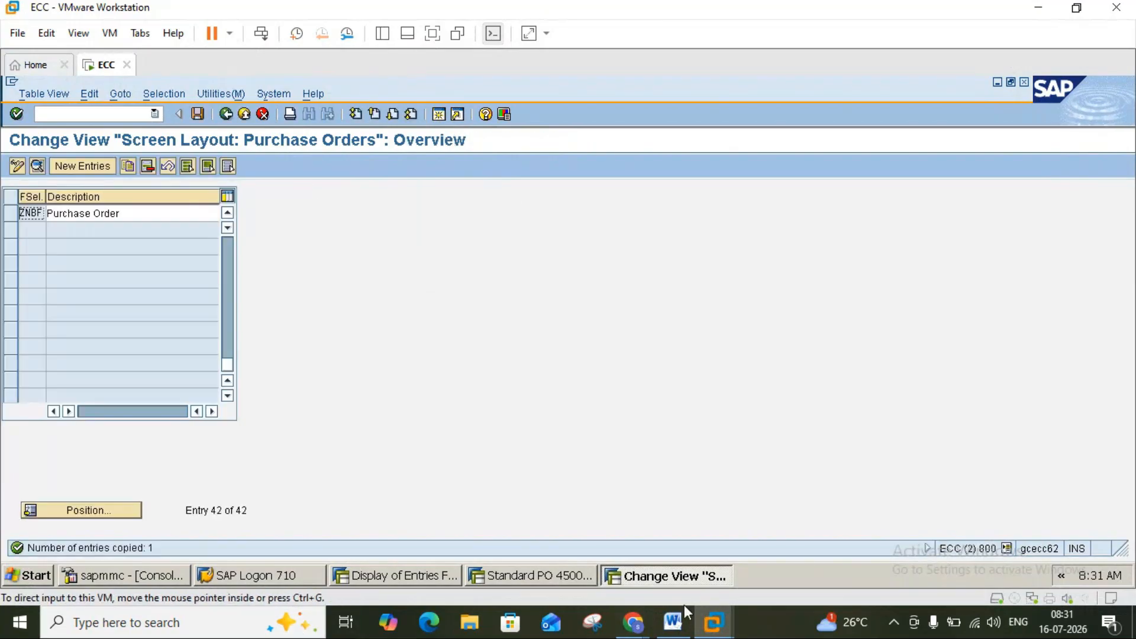
Review ZNBF's field selection groups, then save the new key to a customizing request on exit.
left_click(673, 623)
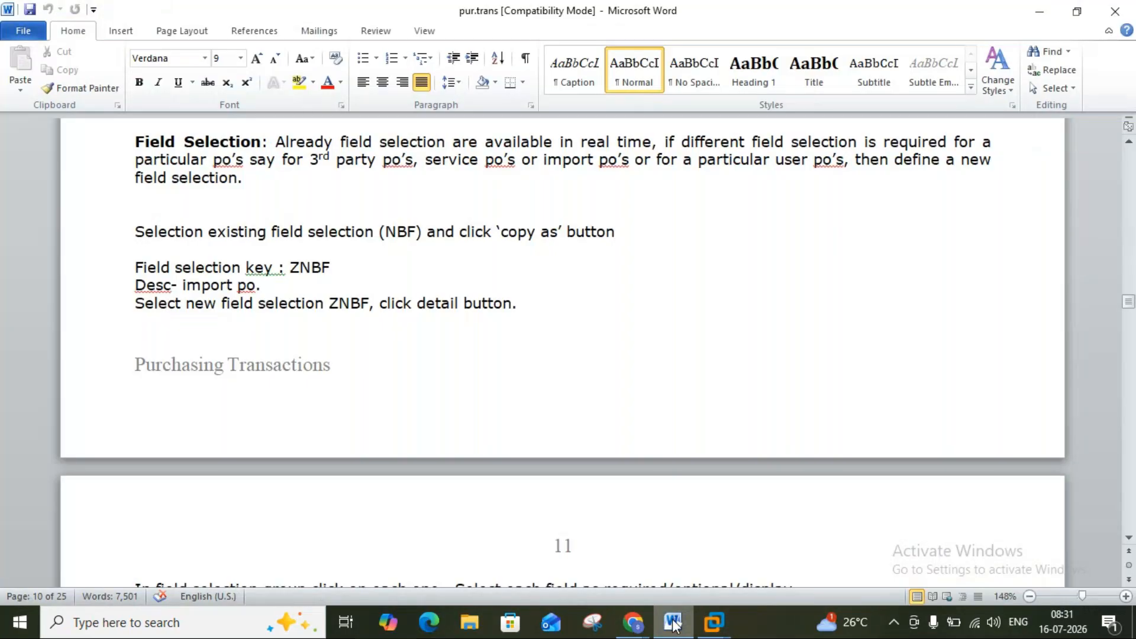
left_click(674, 622)
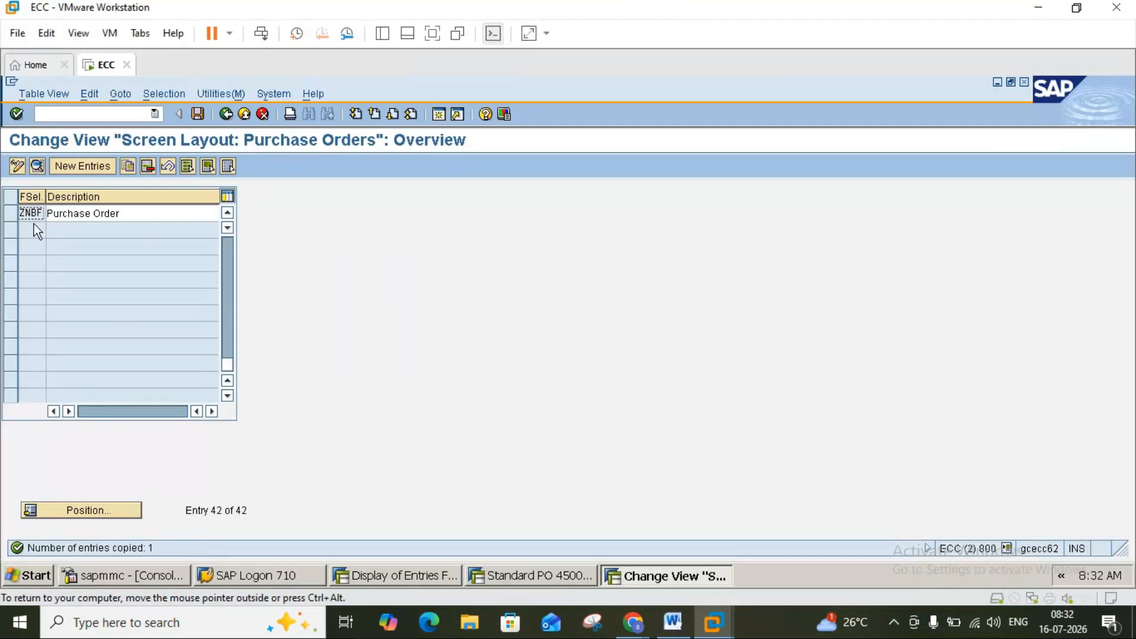
left_click(11, 218)
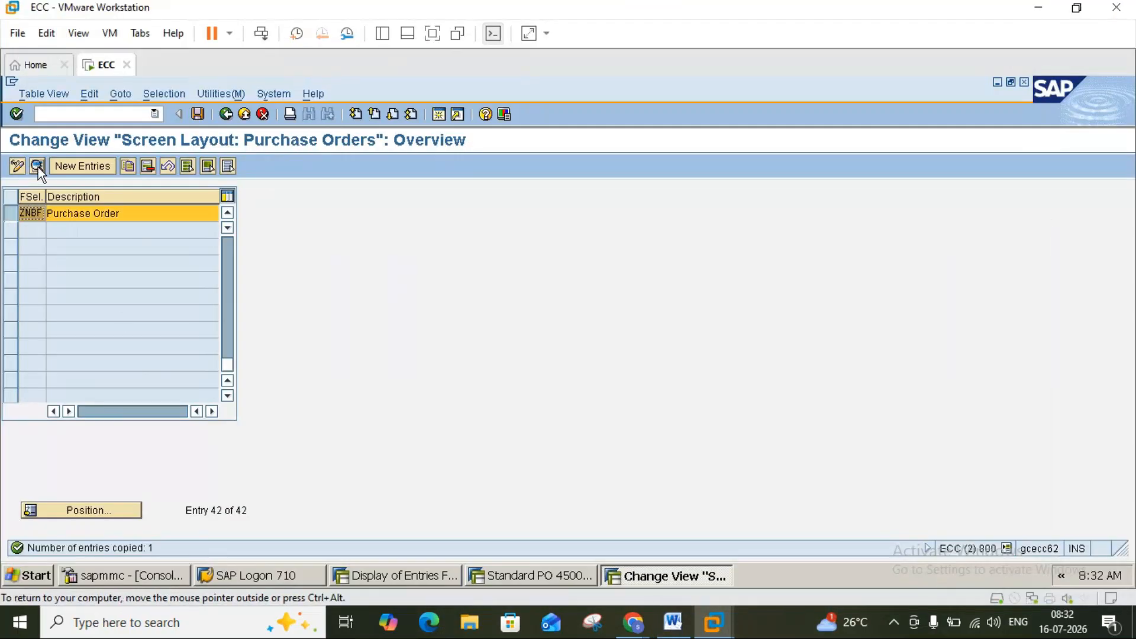
left_click(37, 165)
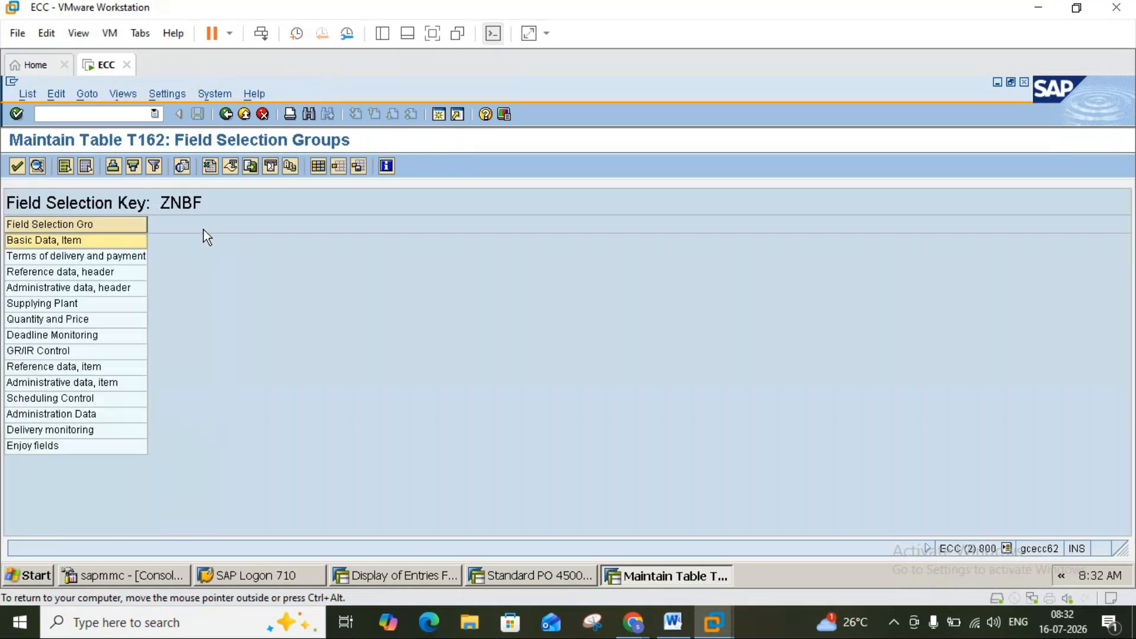
left_click(226, 115)
left_click(226, 114)
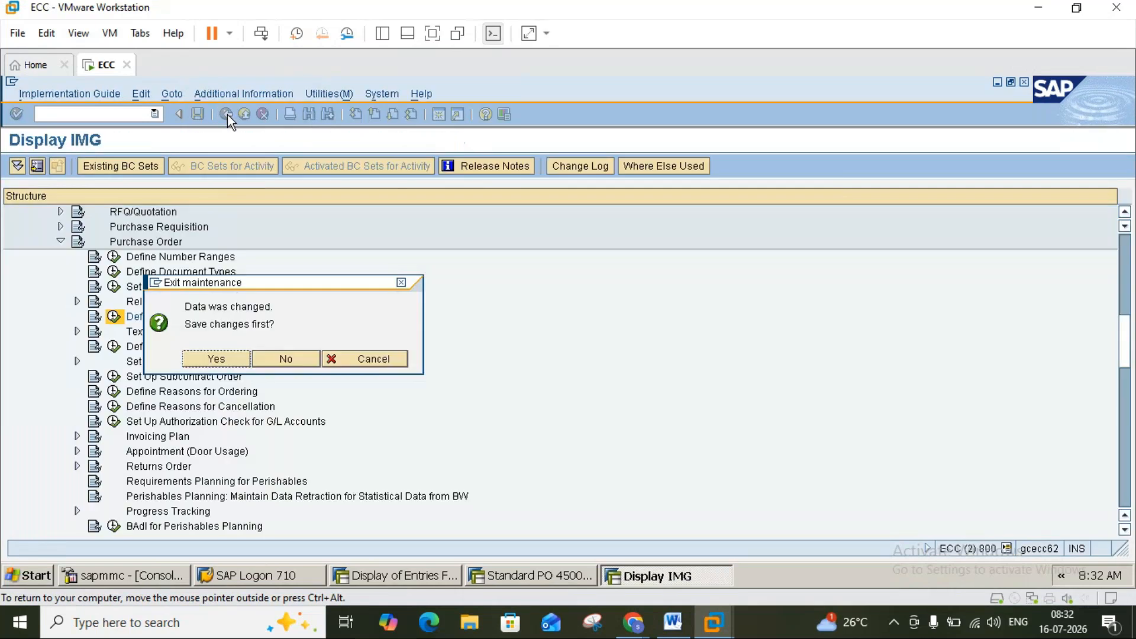
left_click(229, 360)
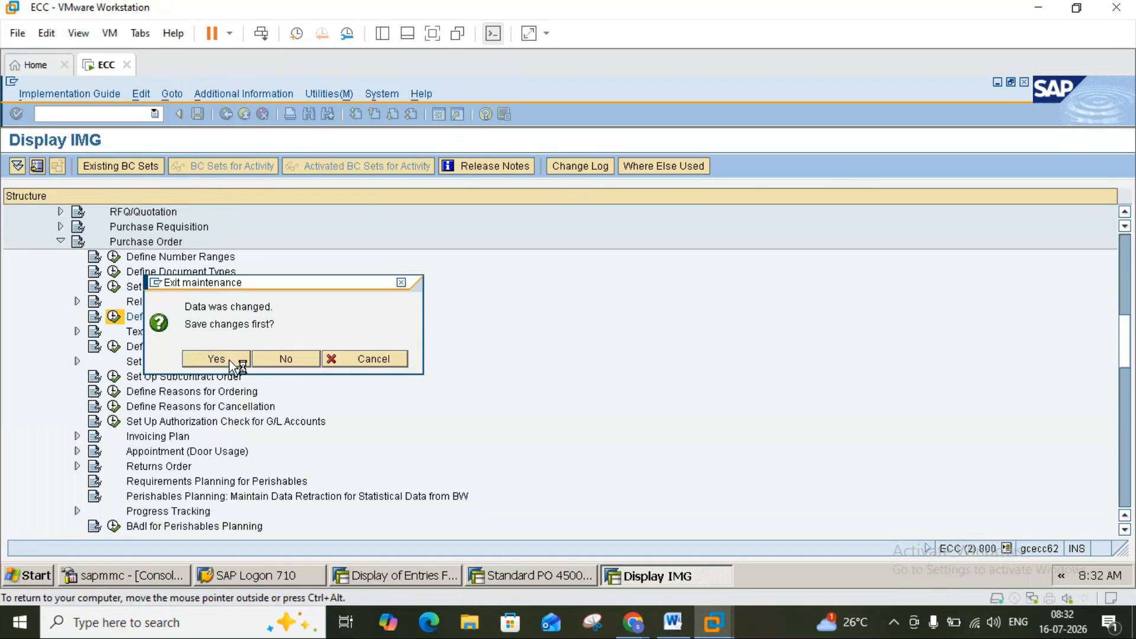
left_click(45, 334)
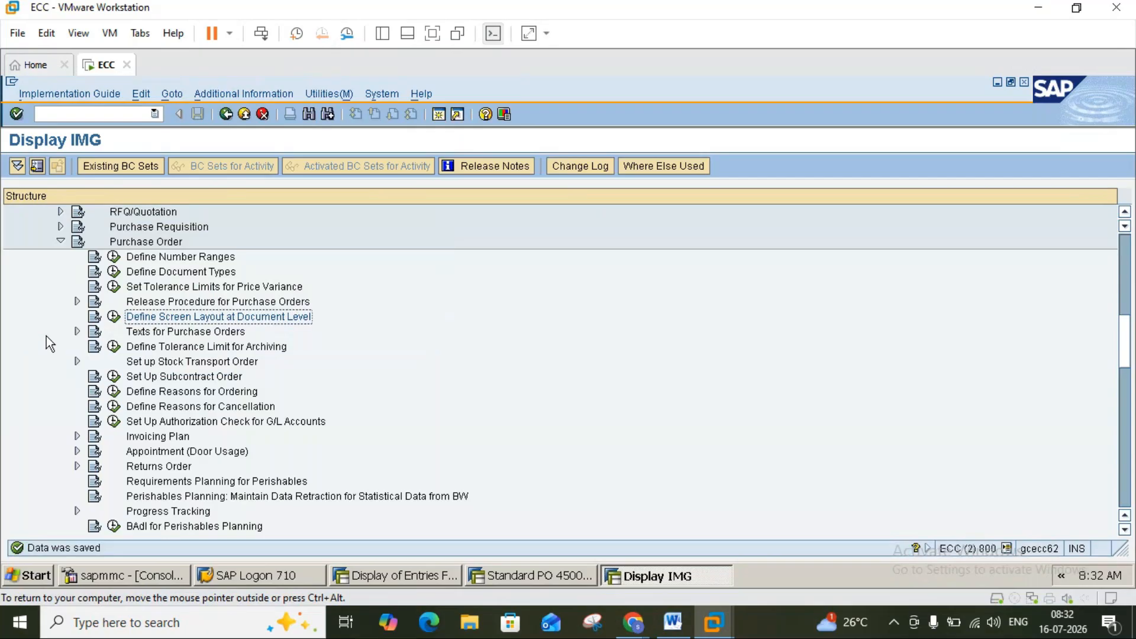
Reopen Define Screen Layout, verify ZNBF's field selection groups, and return to the Purchase Order IMG.
left_click(113, 316)
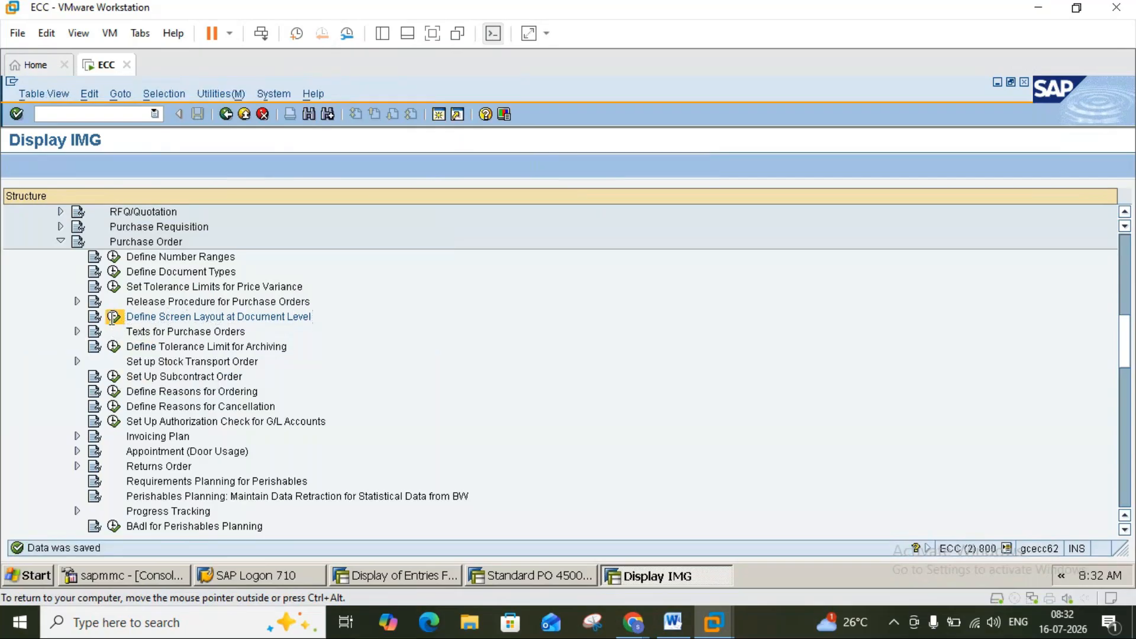
left_click(225, 365)
left_click(225, 364)
left_click(224, 364)
left_click(224, 364)
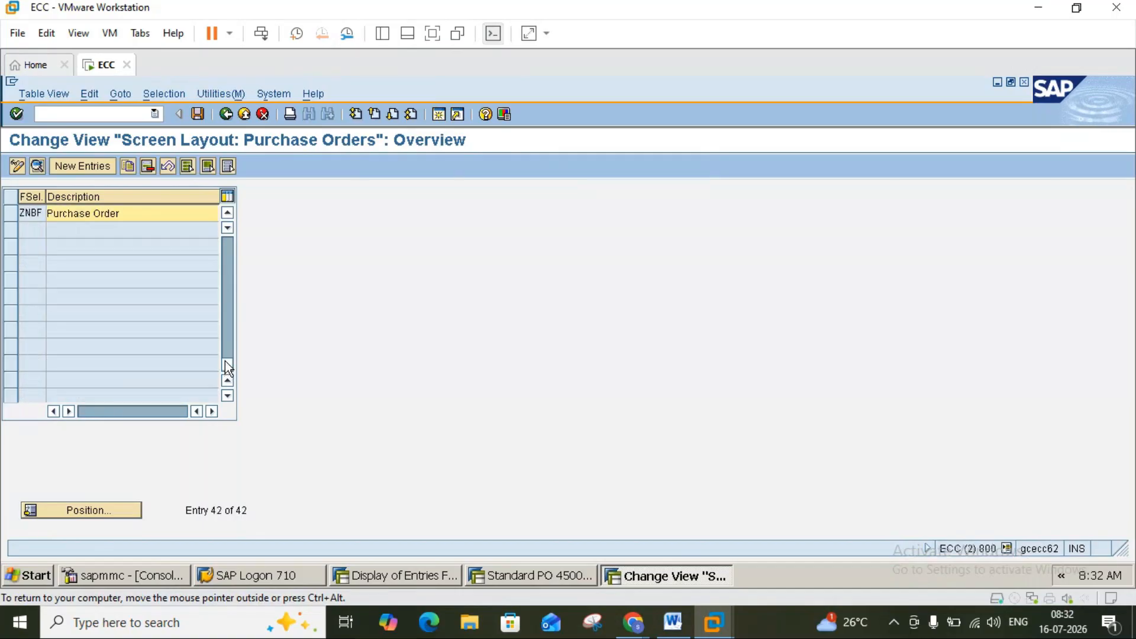
left_click(12, 214)
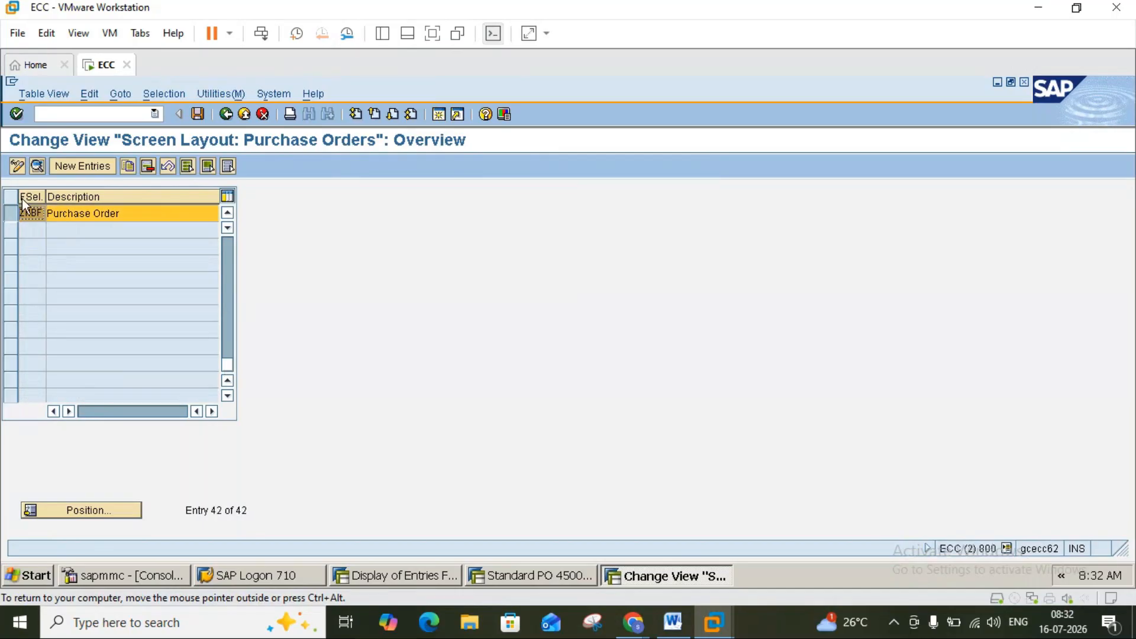
left_click(37, 166)
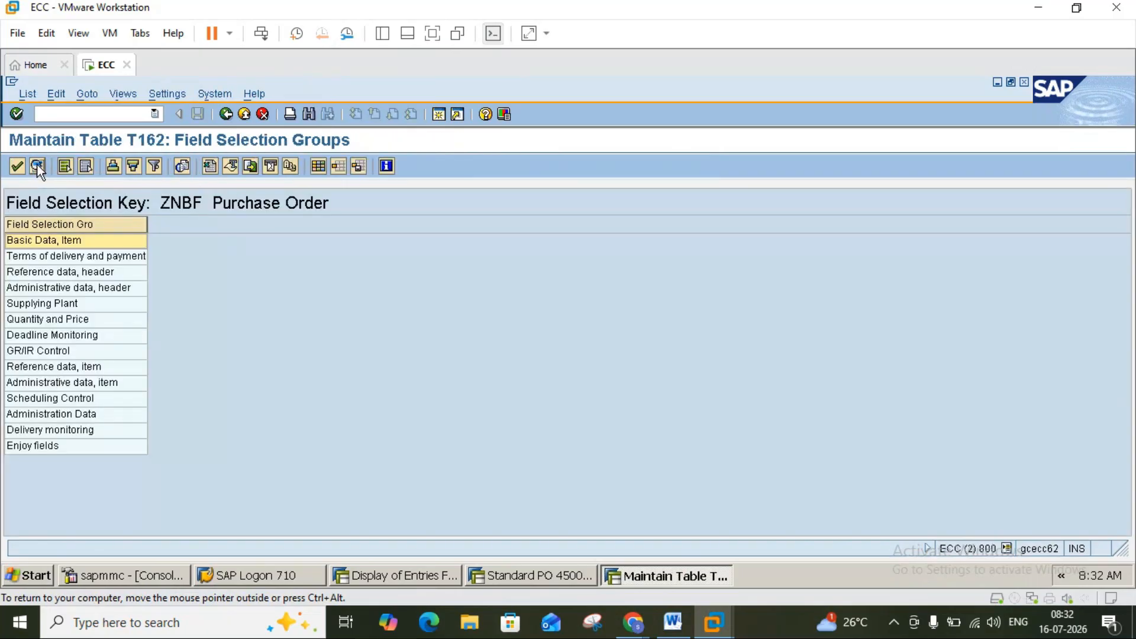
left_click(226, 114)
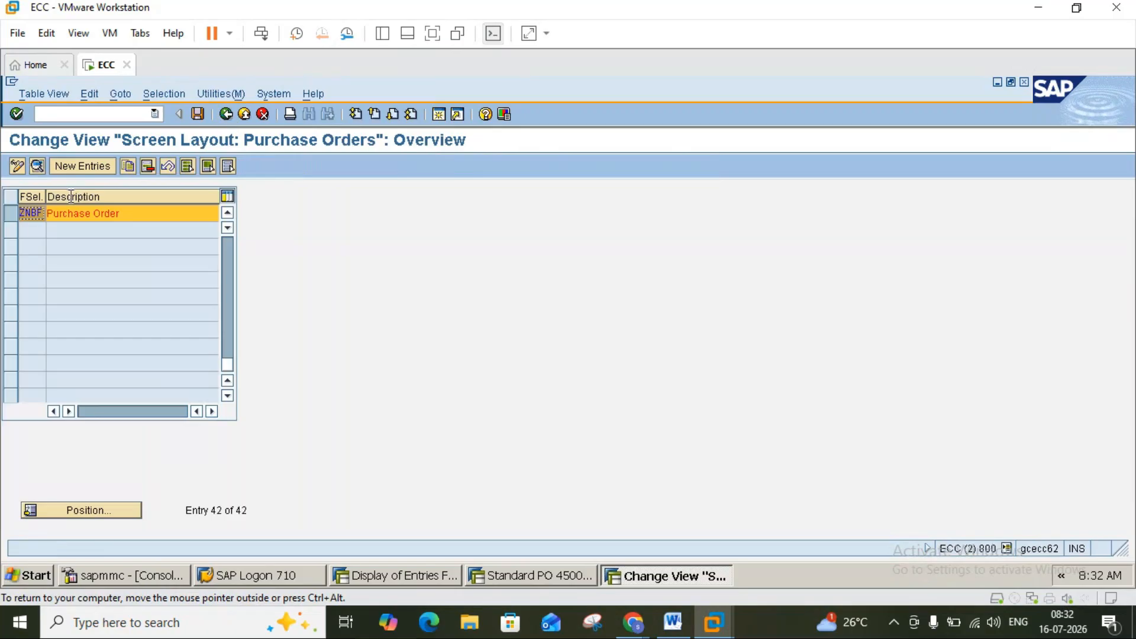
left_click(225, 114)
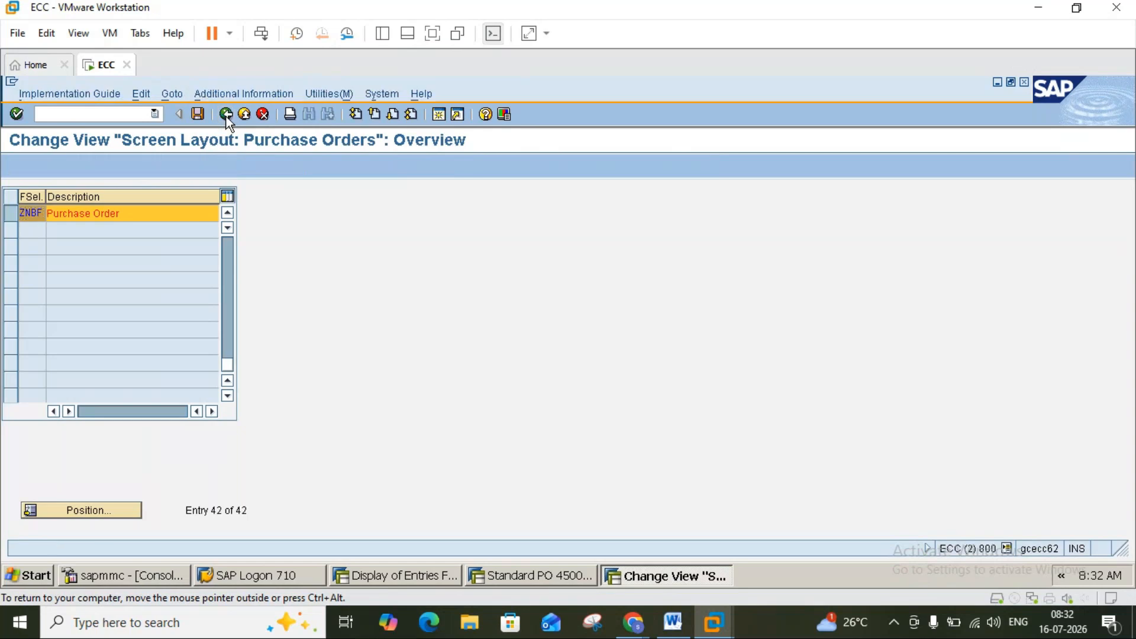
Bring the pur.trans Word notes forward and scroll to 'Define document type' on page 11.
left_click(674, 622)
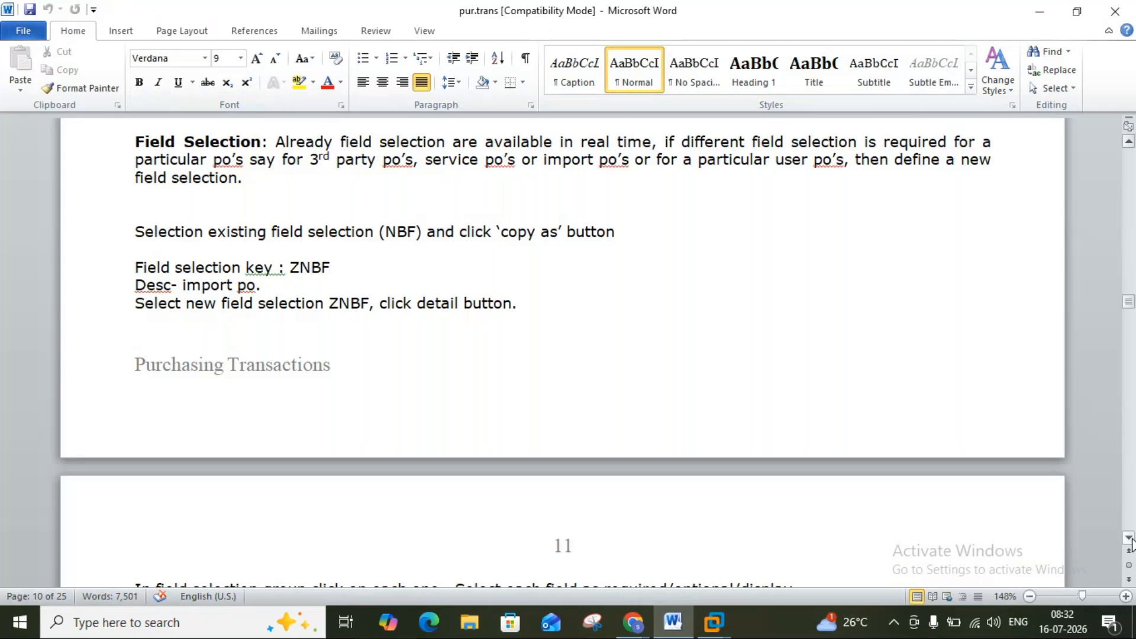
scroll(1130, 541, "down", 3)
scroll(1130, 541, "down", 3)
scroll(1132, 542, "down", 4)
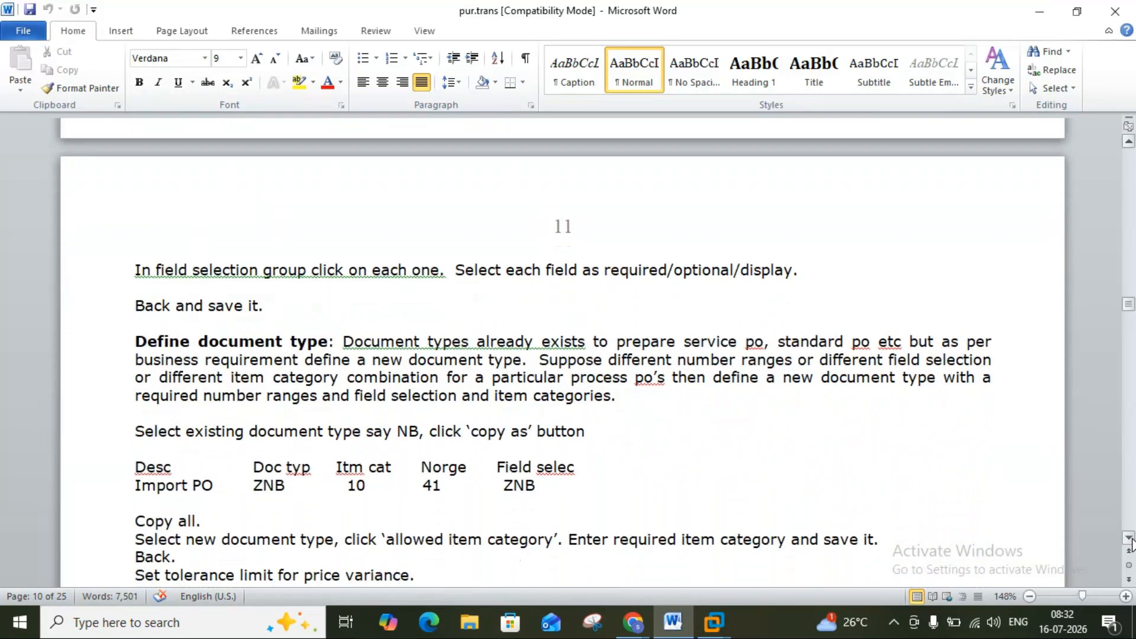
scroll(1130, 541, "down", 1)
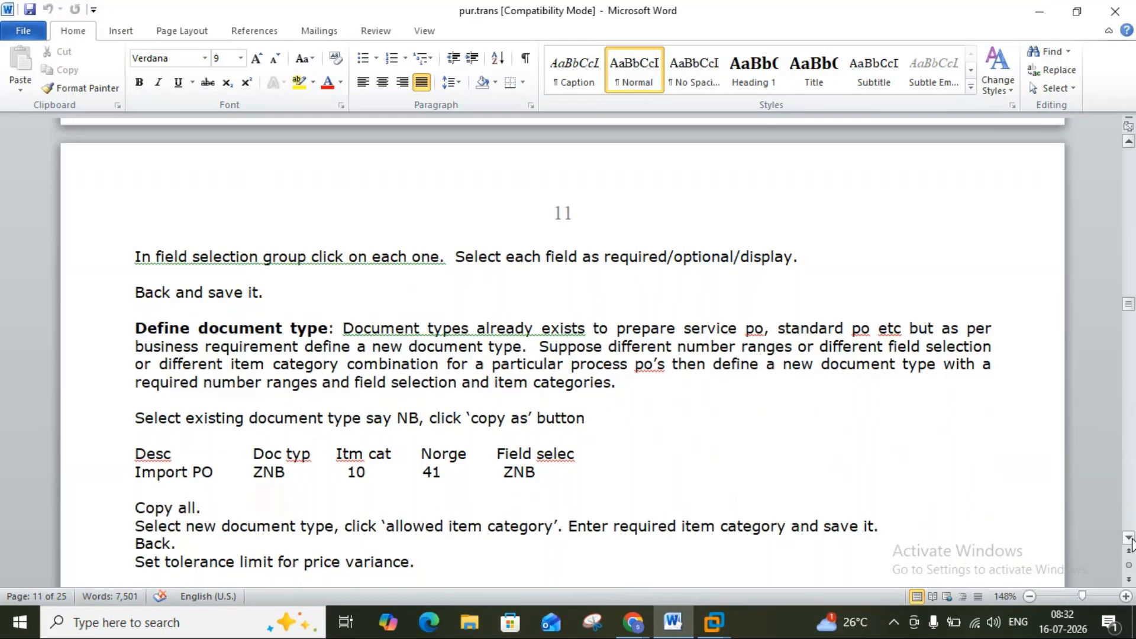
In the SAP VM, run Define Screen Layout at Document Level and show NBF Purchase Order's field selection groups.
mouse_move(714, 621)
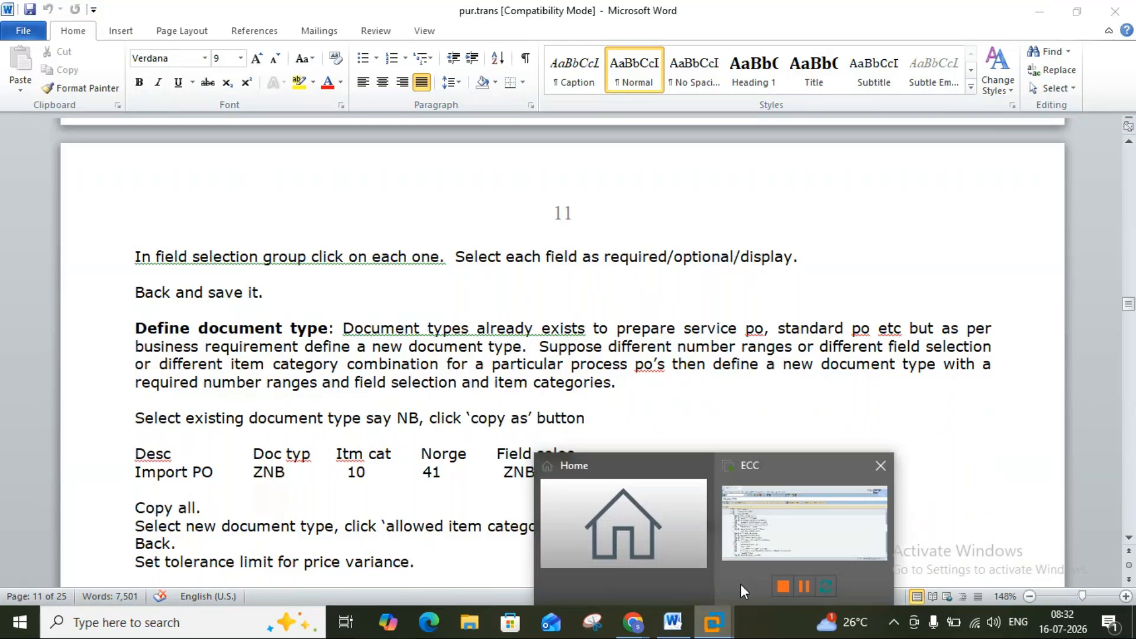
left_click(753, 546)
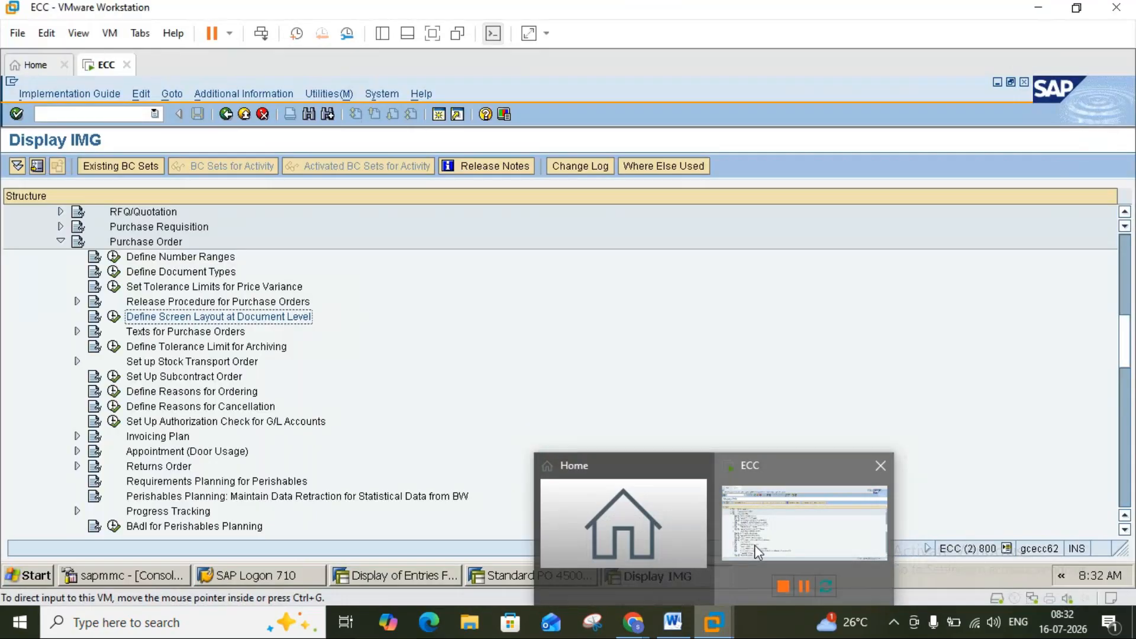
left_click(113, 316)
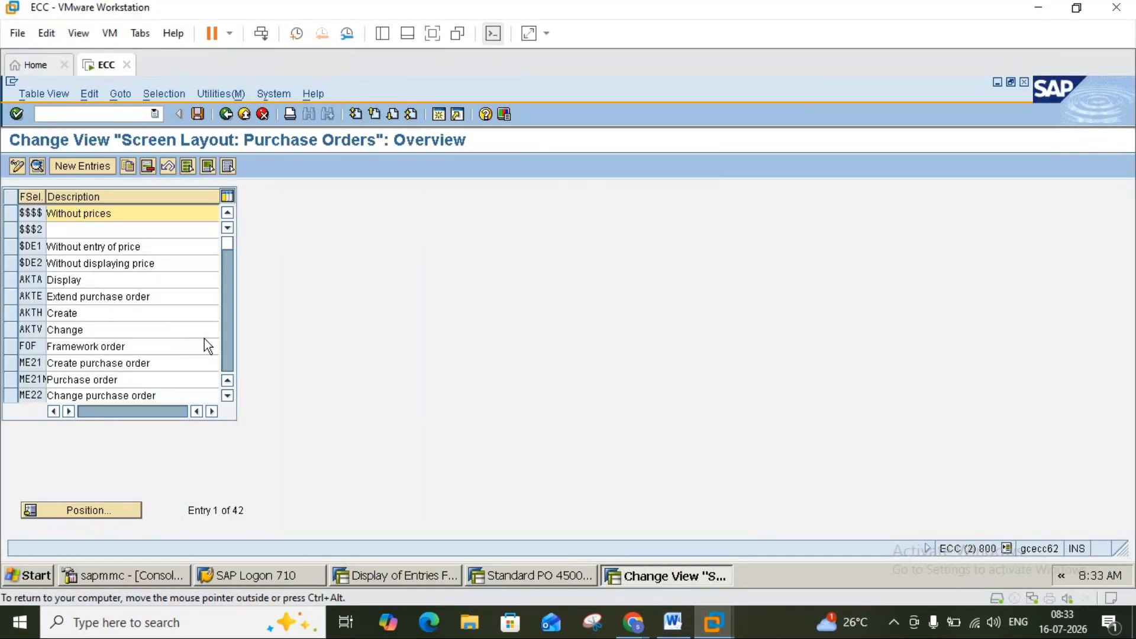
left_click(229, 359)
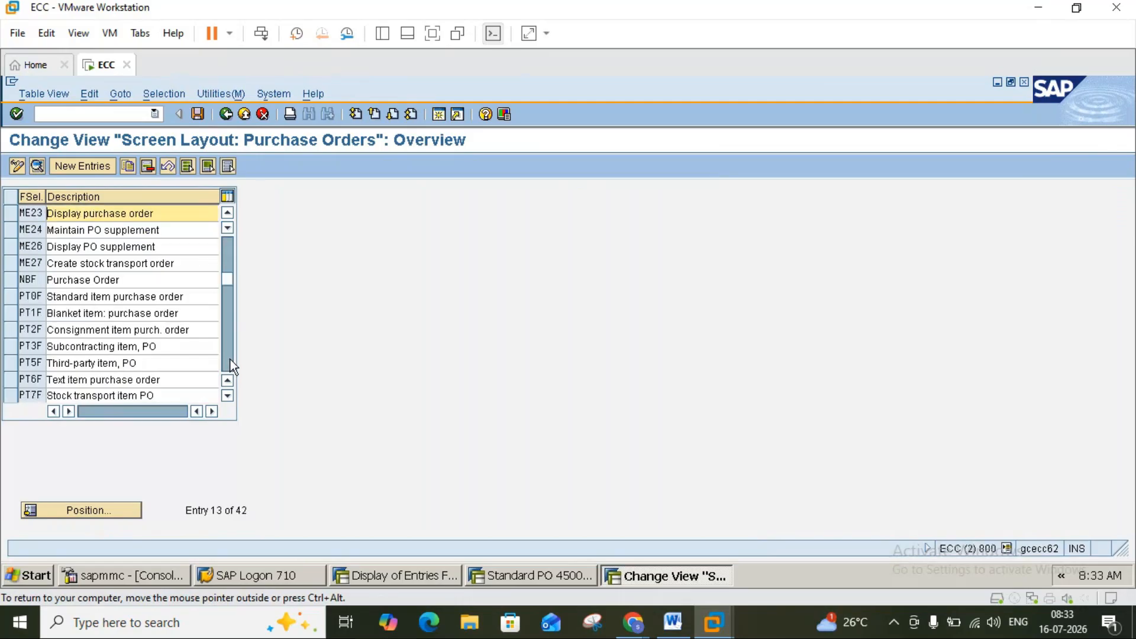
left_click(12, 281)
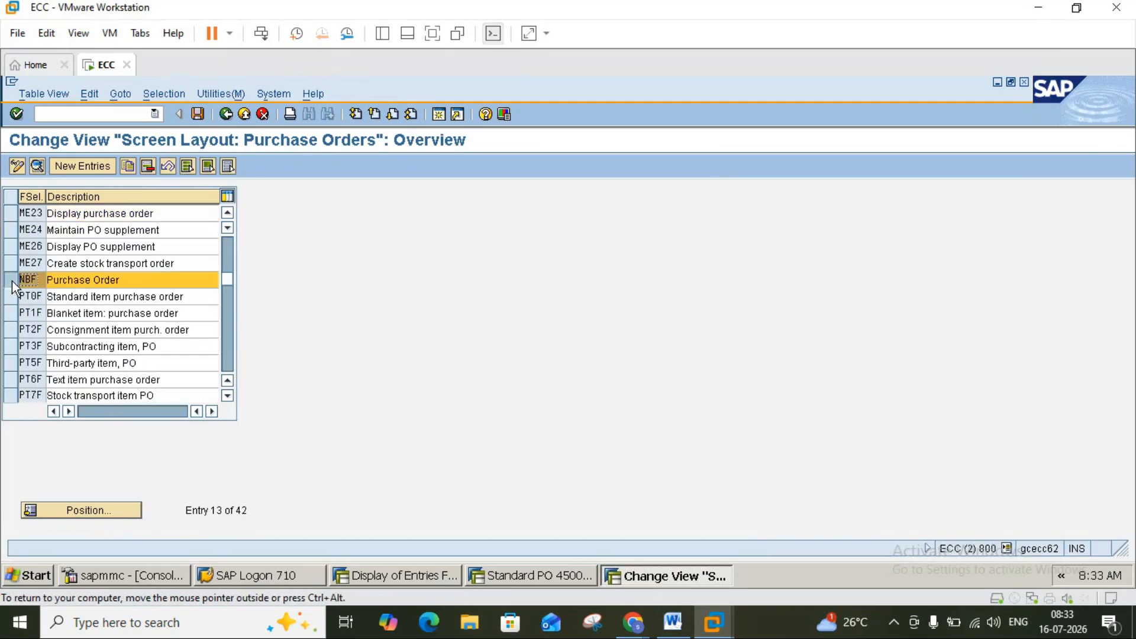
left_click(37, 168)
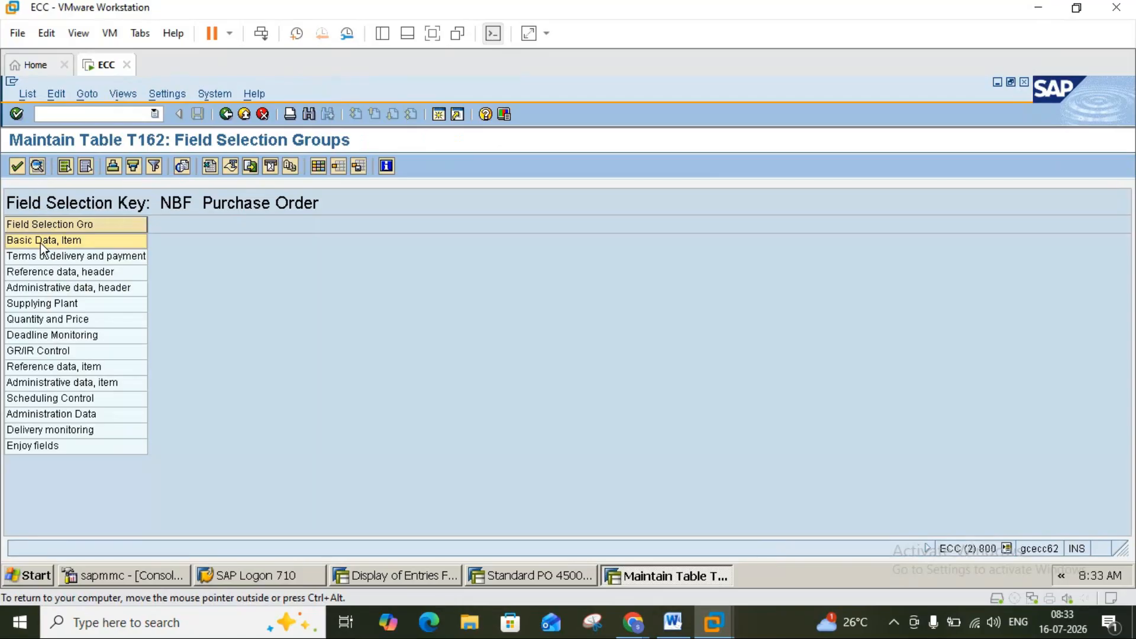
Review the Basic Data, Item field settings for NBF.
double_click(41, 239)
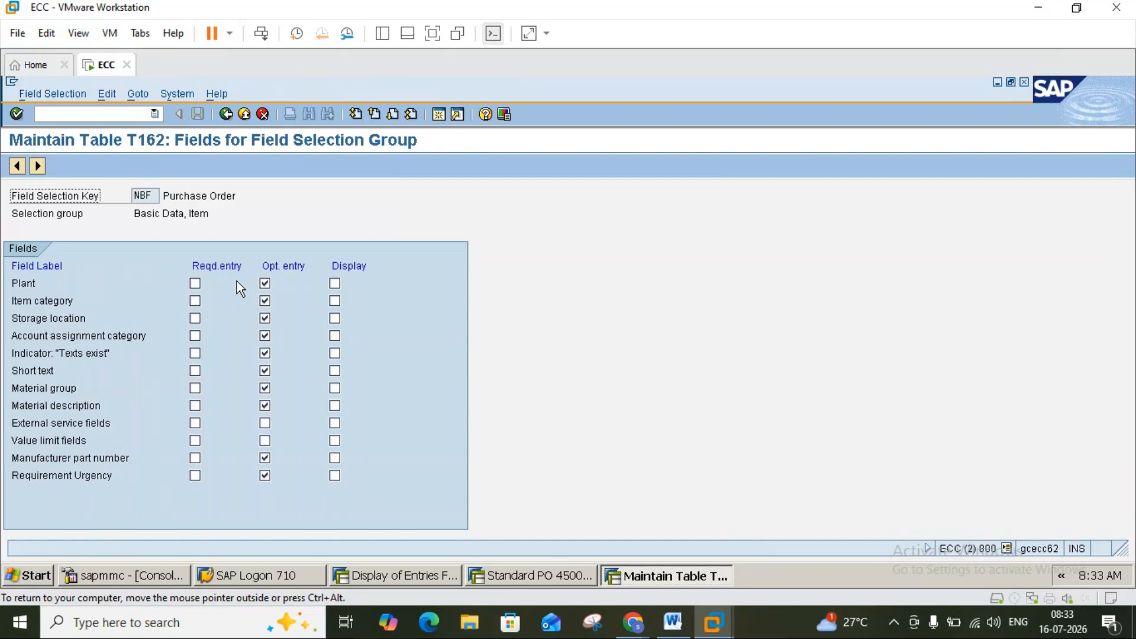
double_click(41, 285)
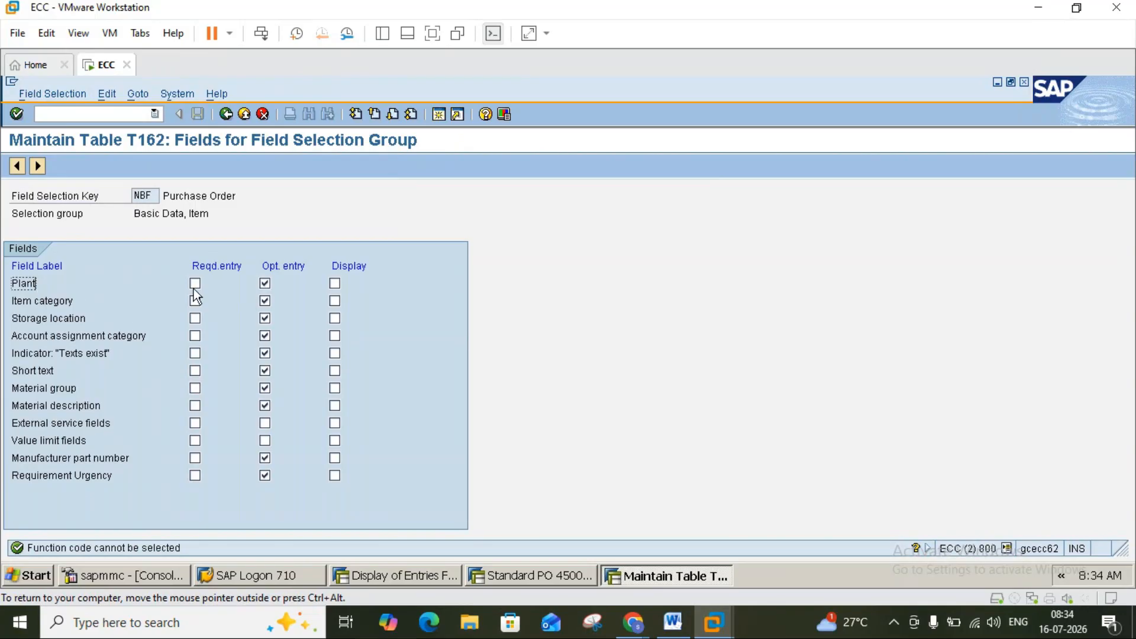
left_click(228, 114)
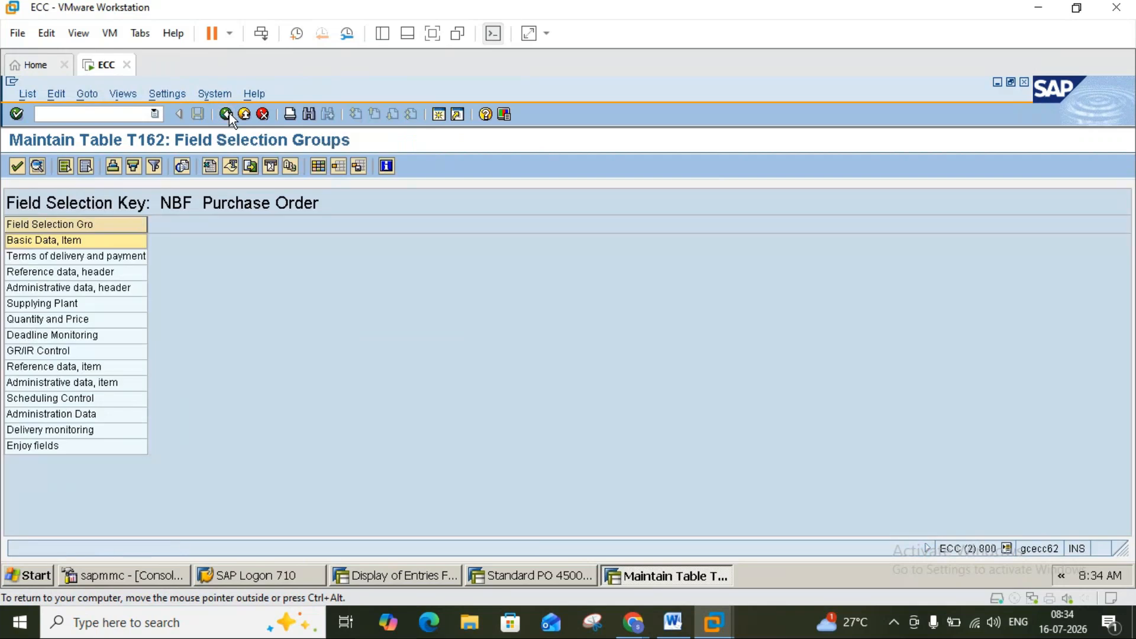
Make Plant a required entry in Basic Data, Item, save, and reopen NBF's groups.
double_click(42, 241)
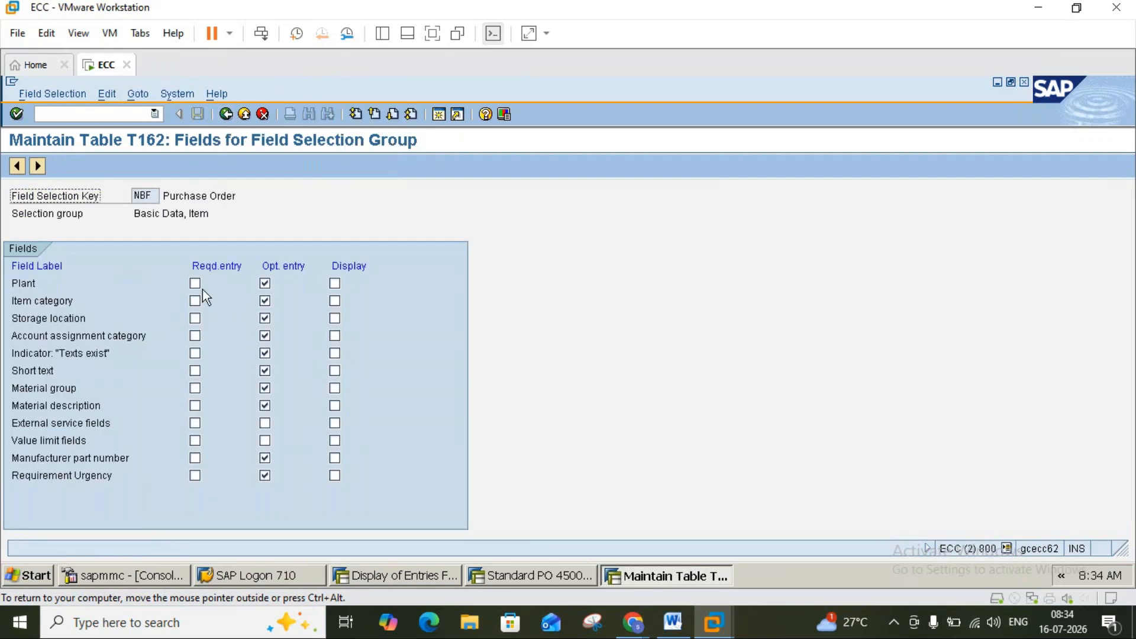
left_click(194, 283)
left_click(266, 282)
left_click(229, 115)
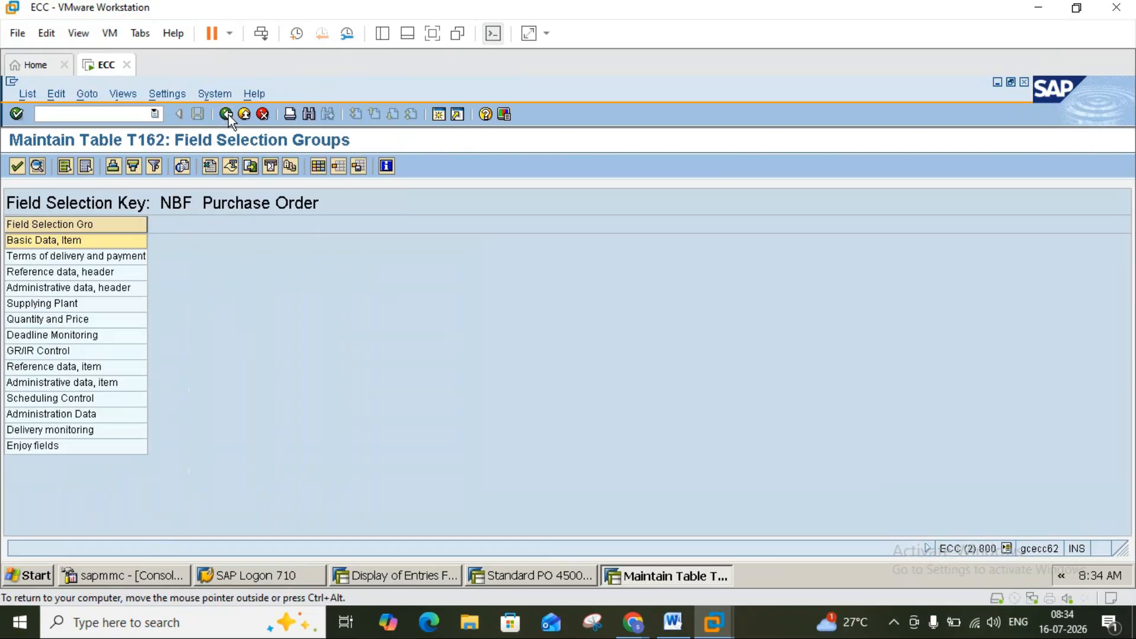
left_click(229, 116)
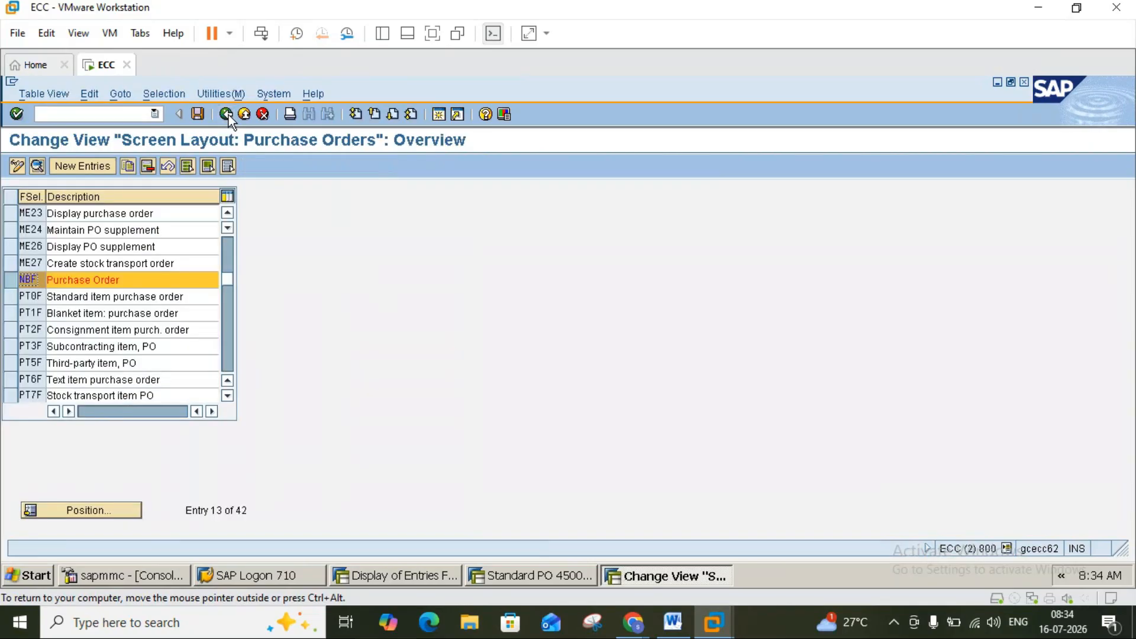
left_click(198, 114)
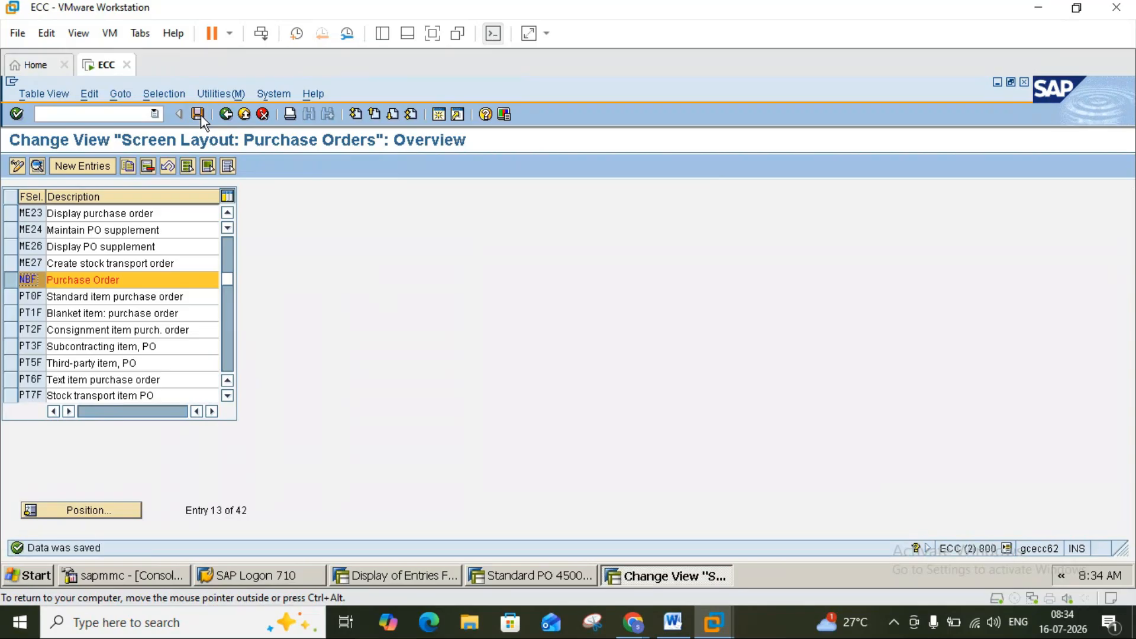
left_click(38, 167)
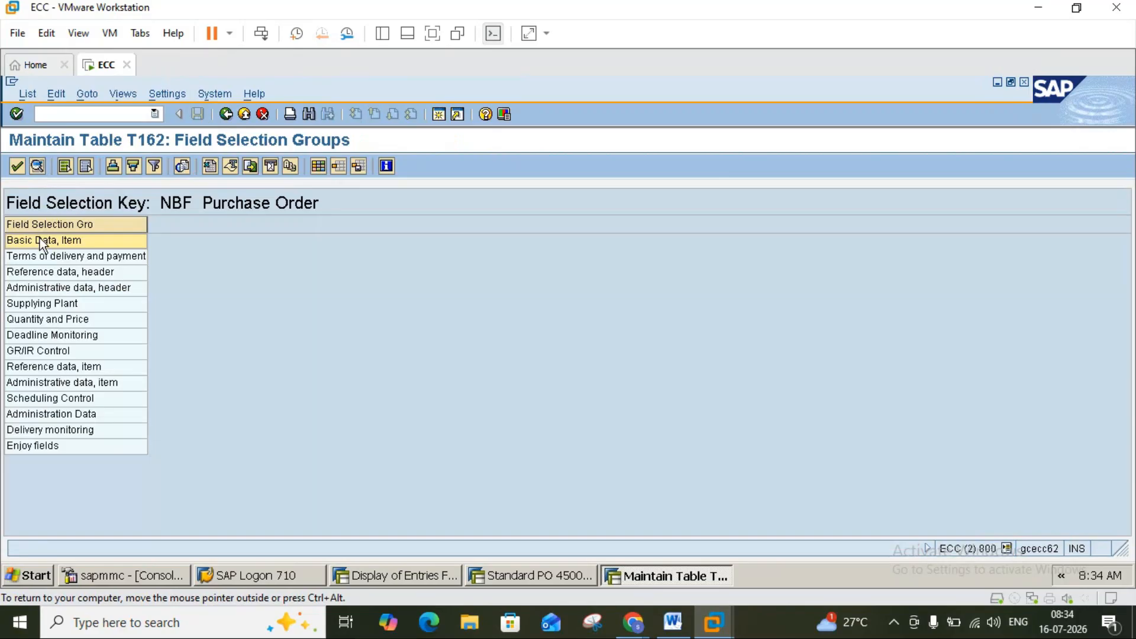
Untick Reqd. entry for Plant in NBF's Basic Data, Item group and save the screen layout.
double_click(40, 239)
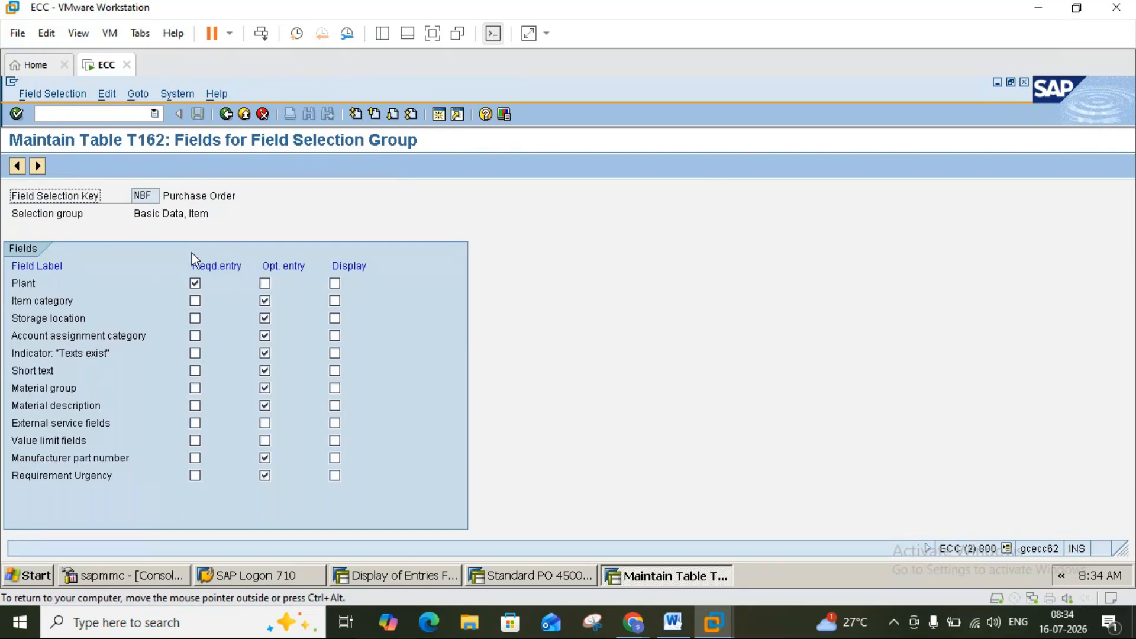
left_click(197, 285)
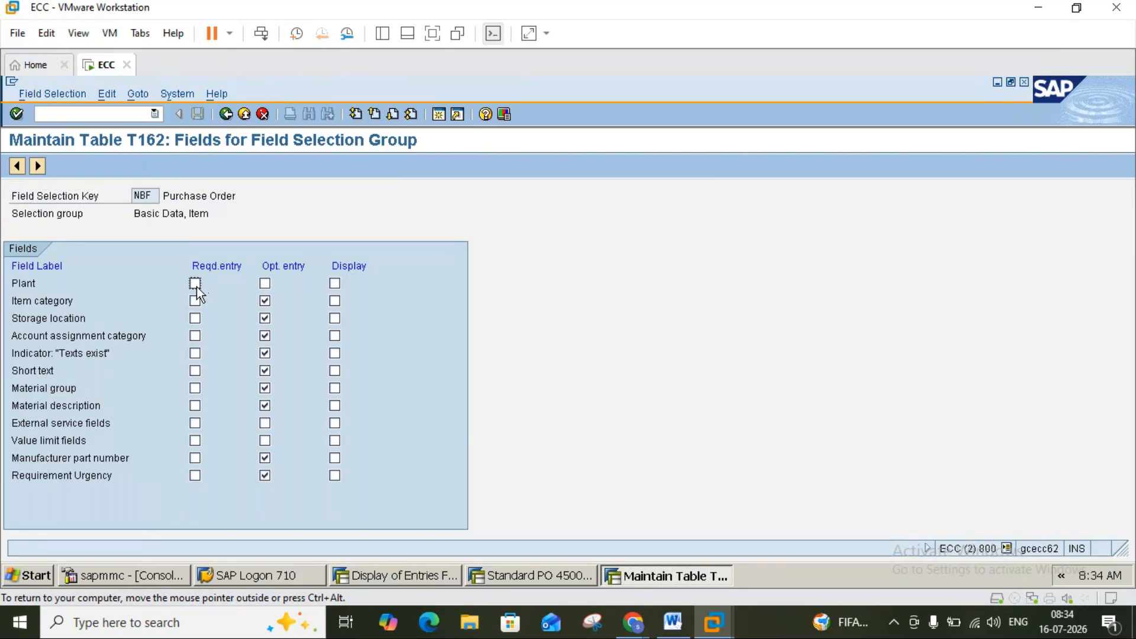
left_click(226, 114)
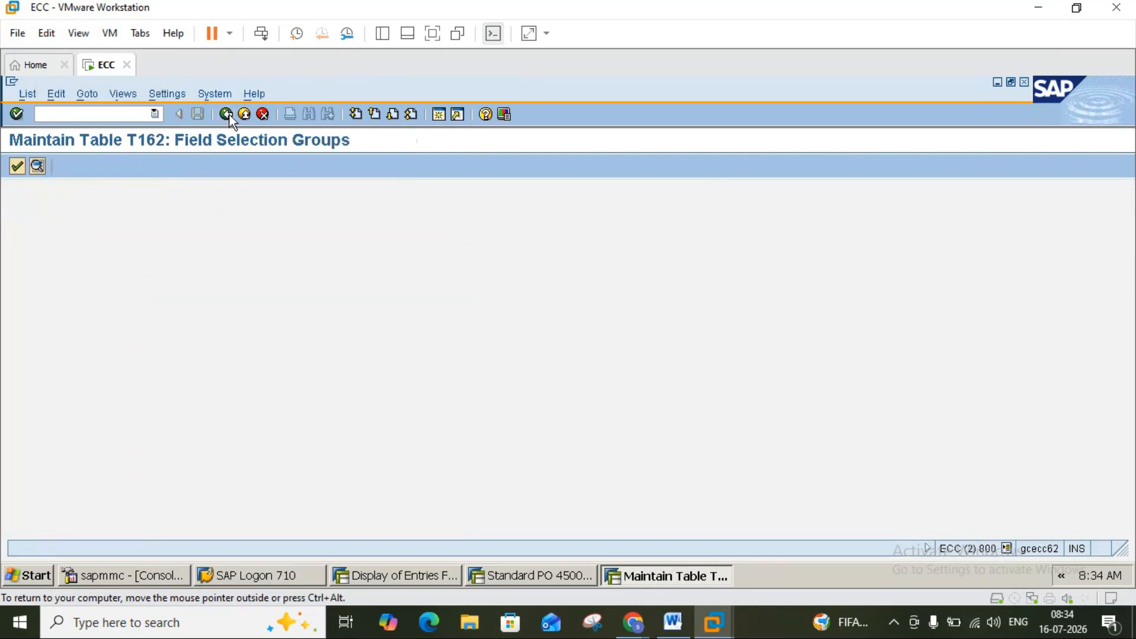
left_click(226, 115)
left_click(199, 114)
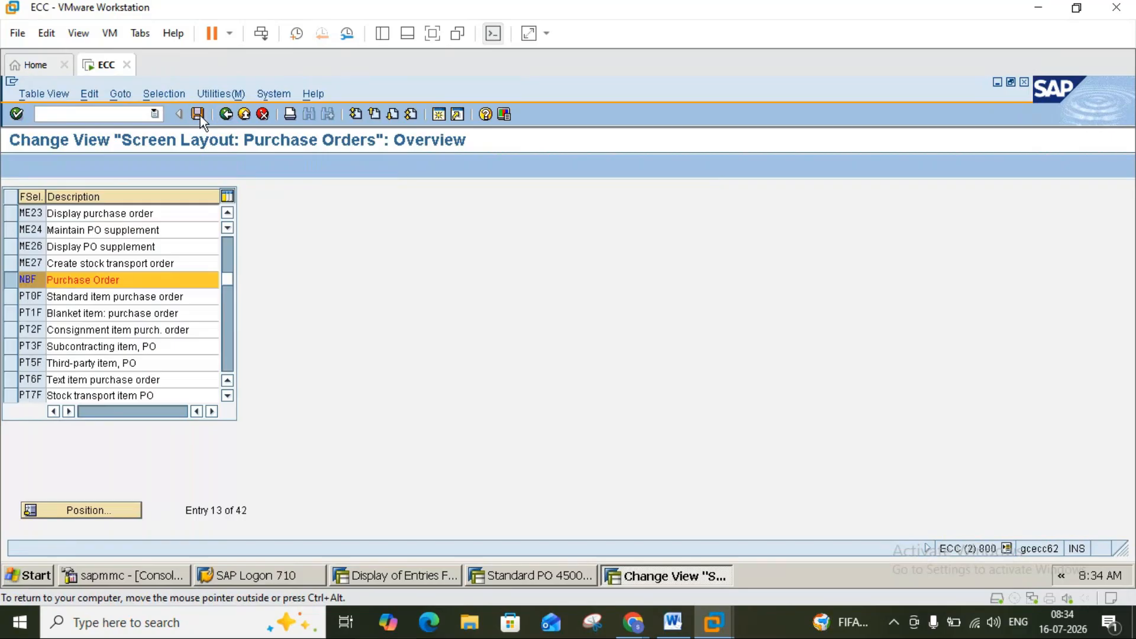
left_click(10, 281)
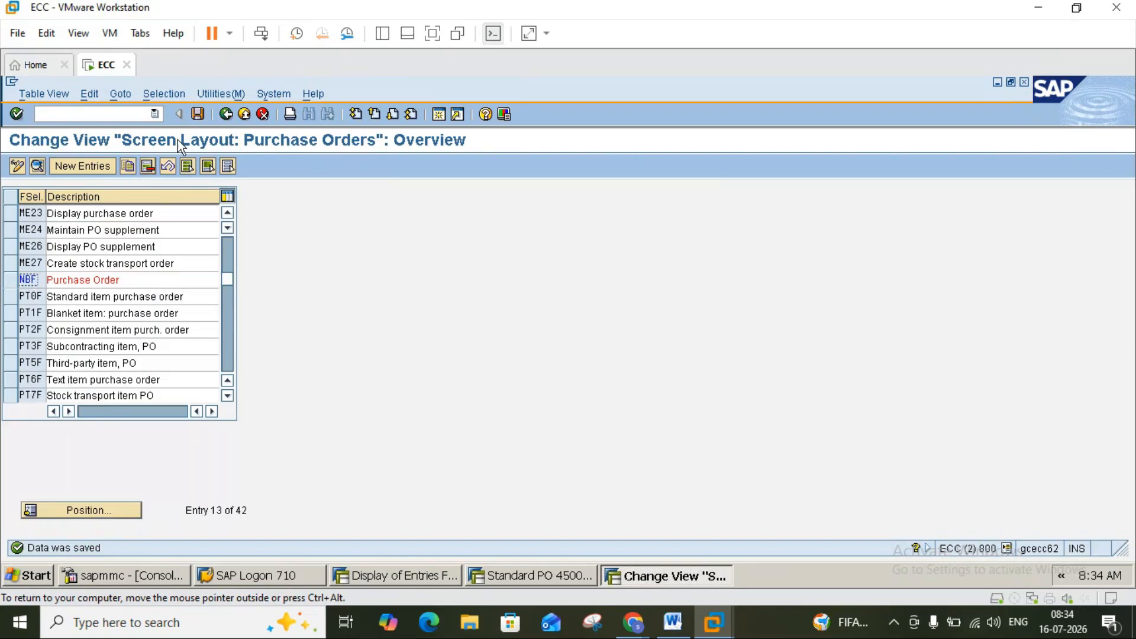
left_click(197, 118)
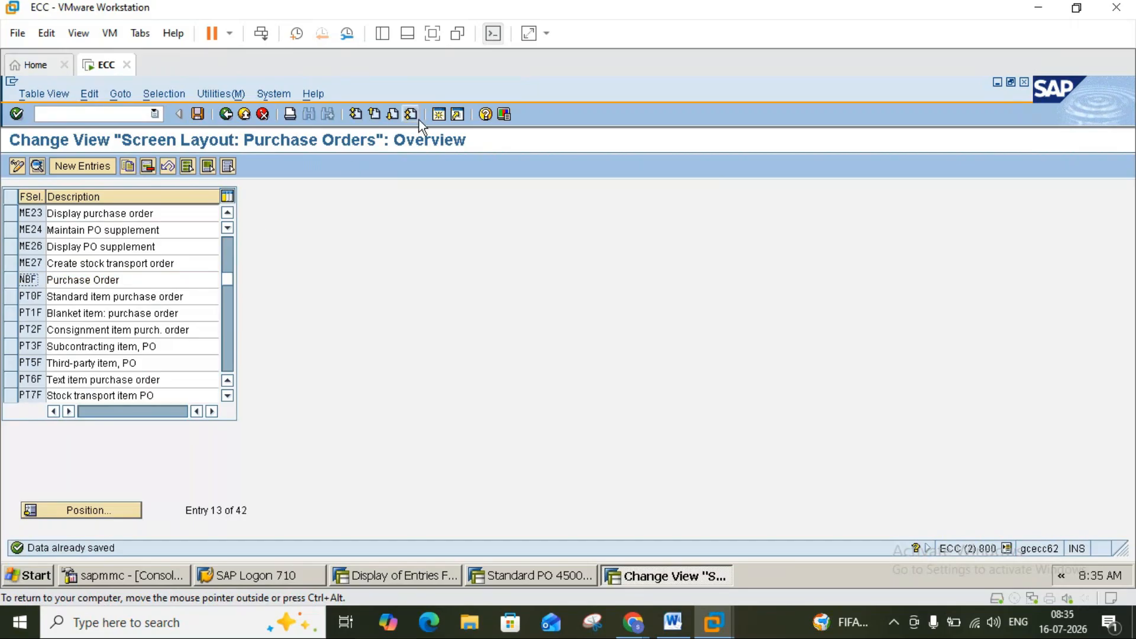
Close the Standard PO session and start ME21N in a new session.
left_click(525, 570)
left_click(248, 115)
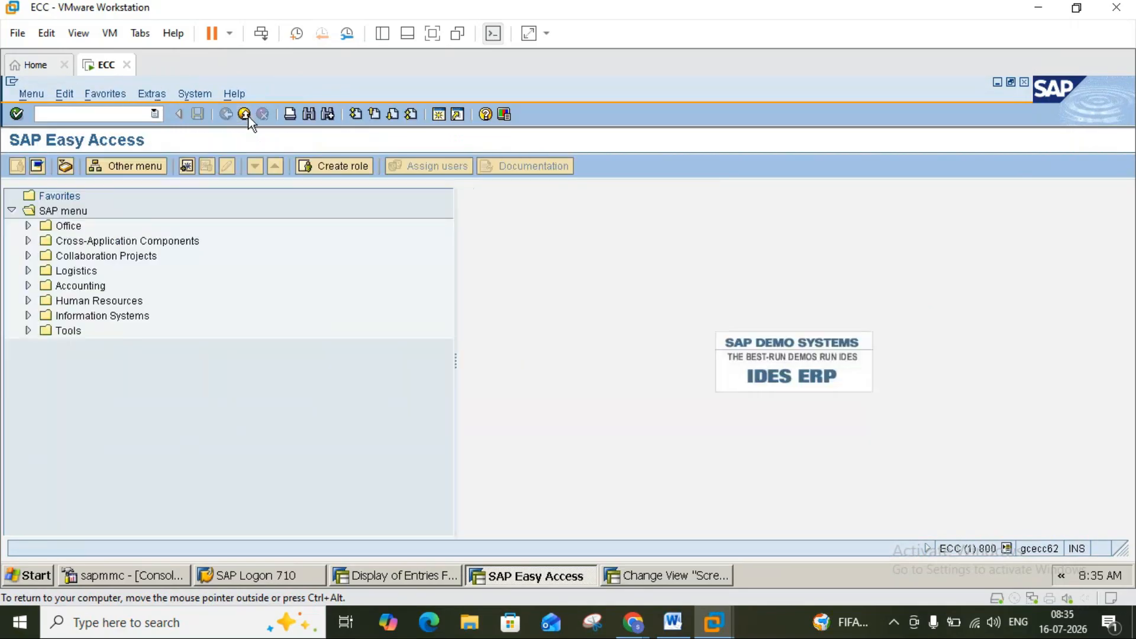
left_click(244, 114)
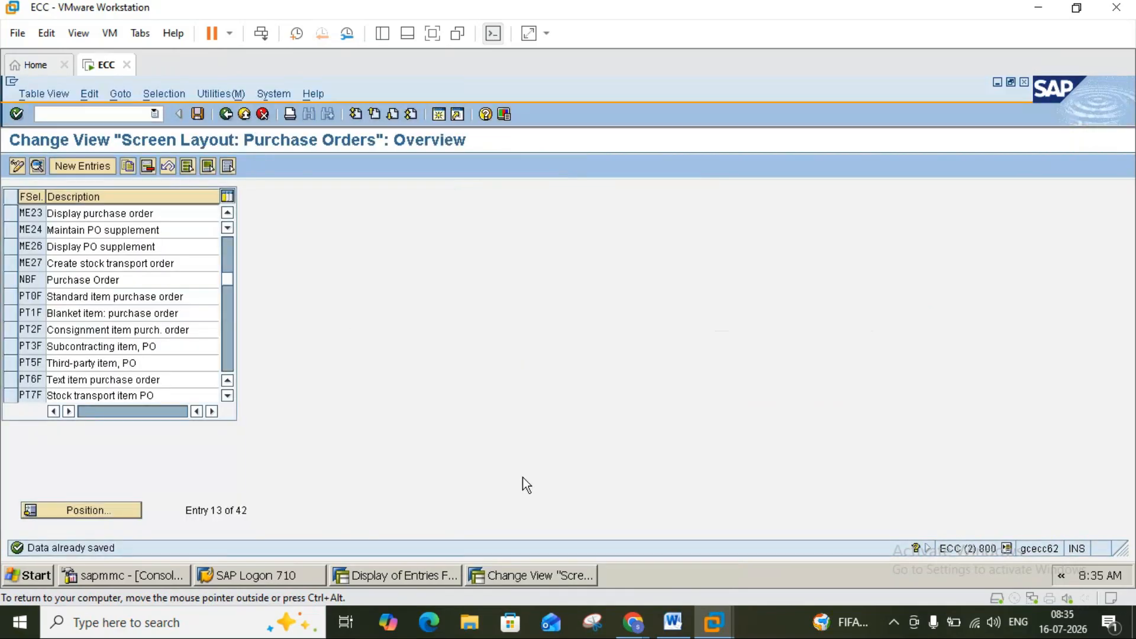
left_click(437, 114)
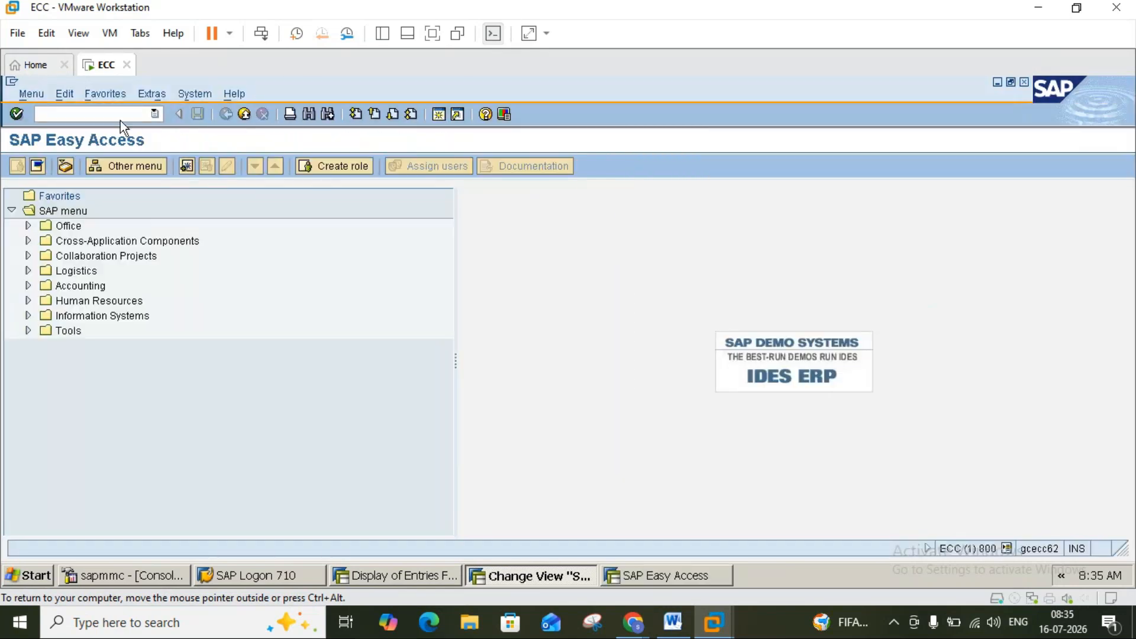
left_click(119, 116)
type("ME21N")
key("Return")
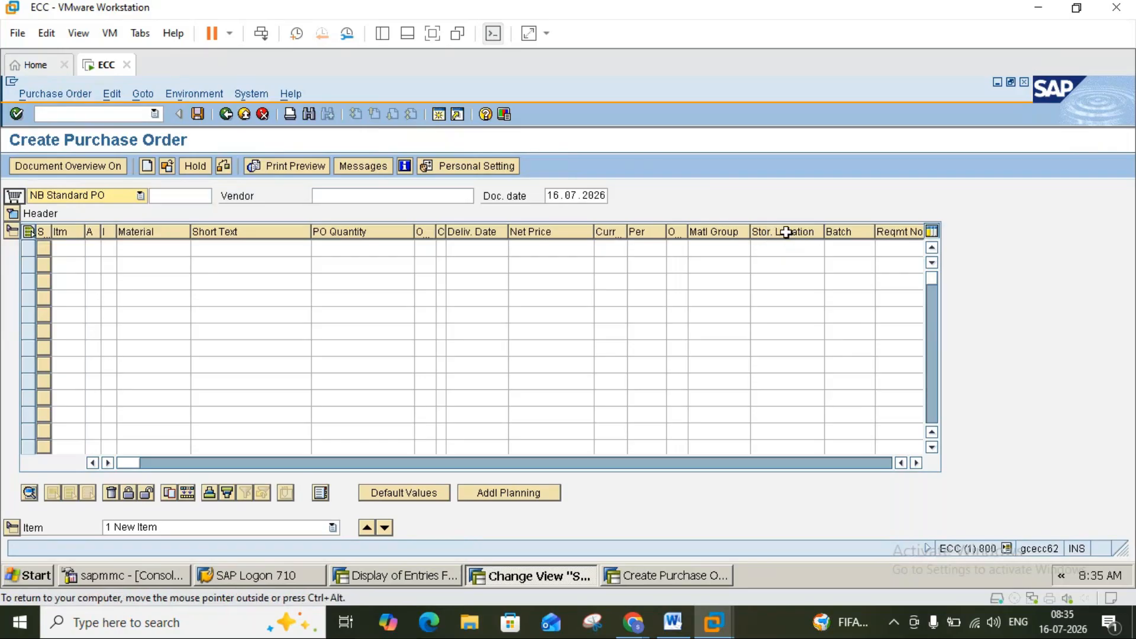
Select and then deselect the Stor. Location and Matl Group columns in the item overview.
left_click(786, 231)
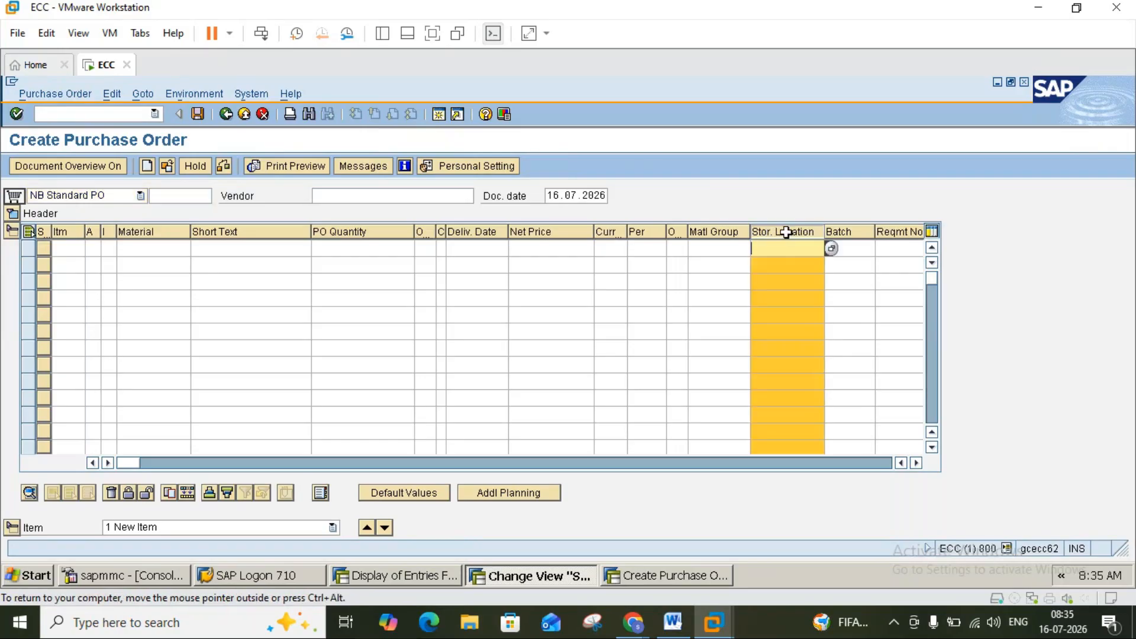
left_click(725, 231)
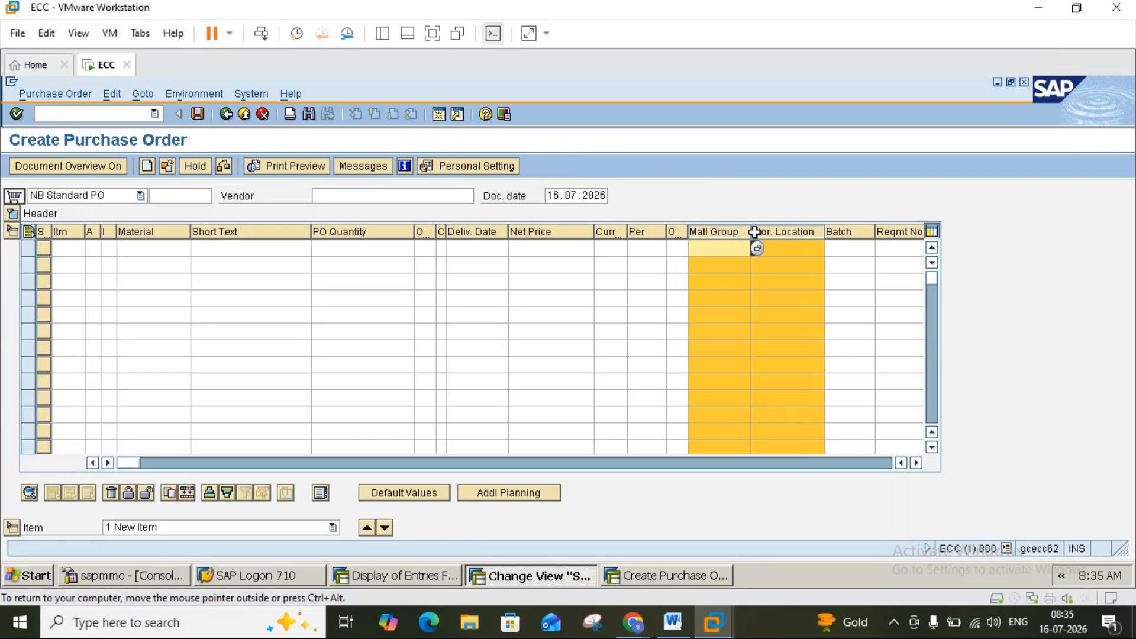
left_click(775, 231)
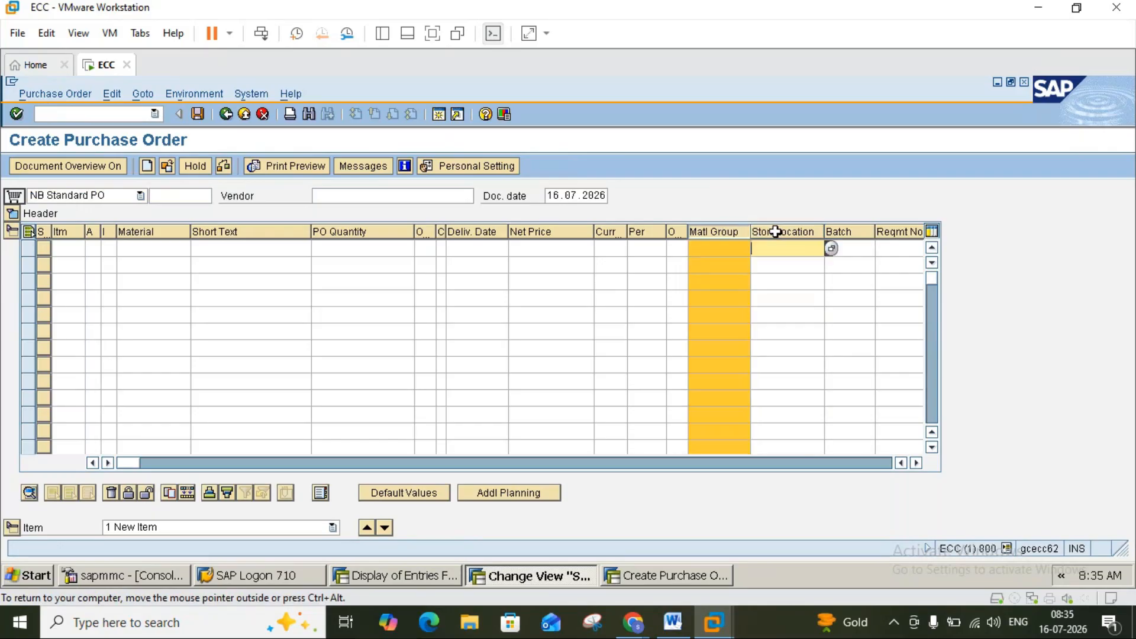
left_click(733, 229)
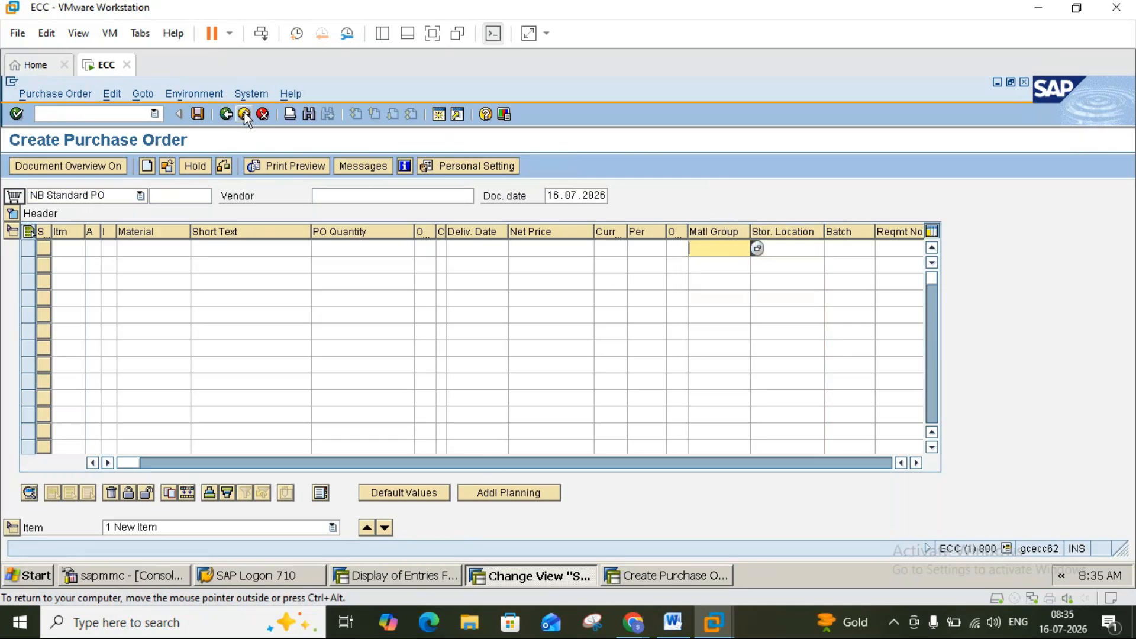
Switch to the screen layout session and open NBF's field selection groups.
left_click(445, 577)
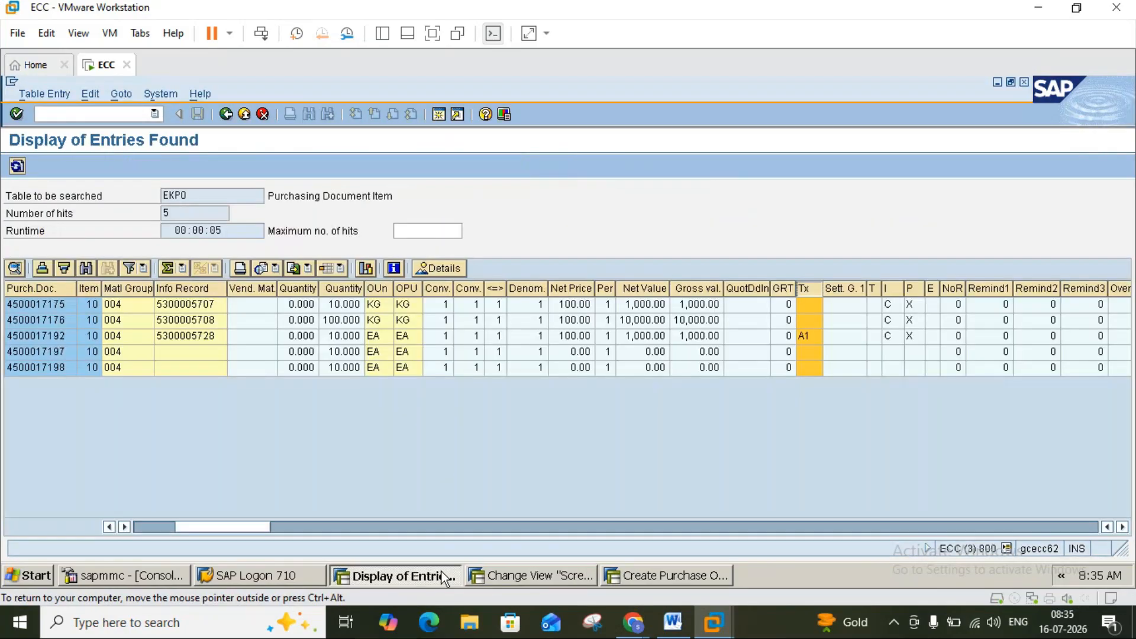
left_click(565, 576)
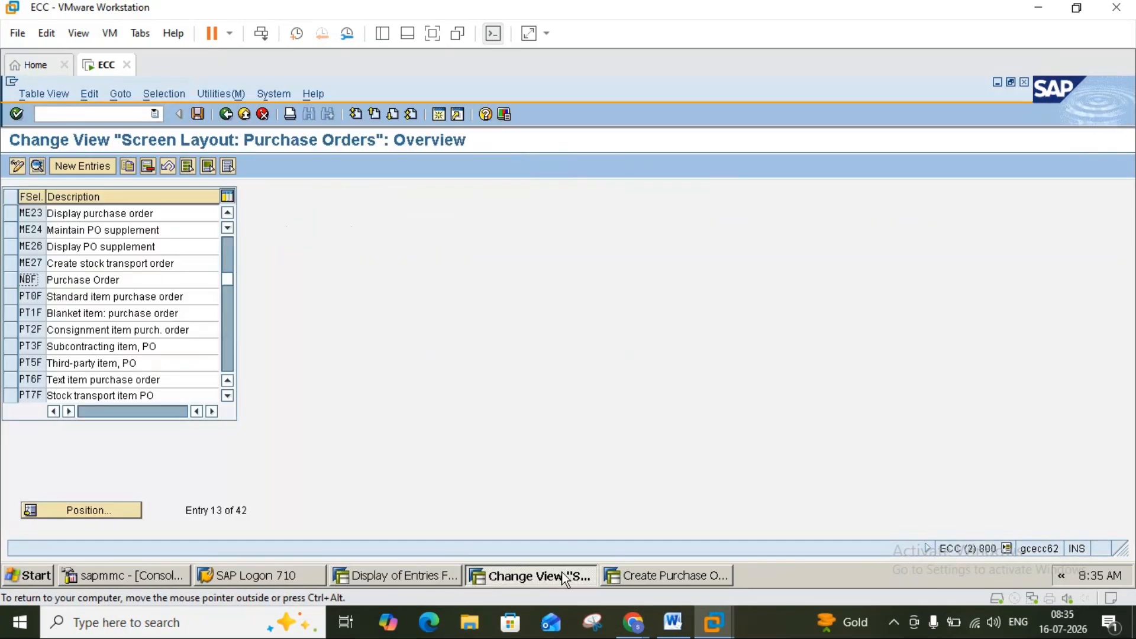
left_click(17, 283)
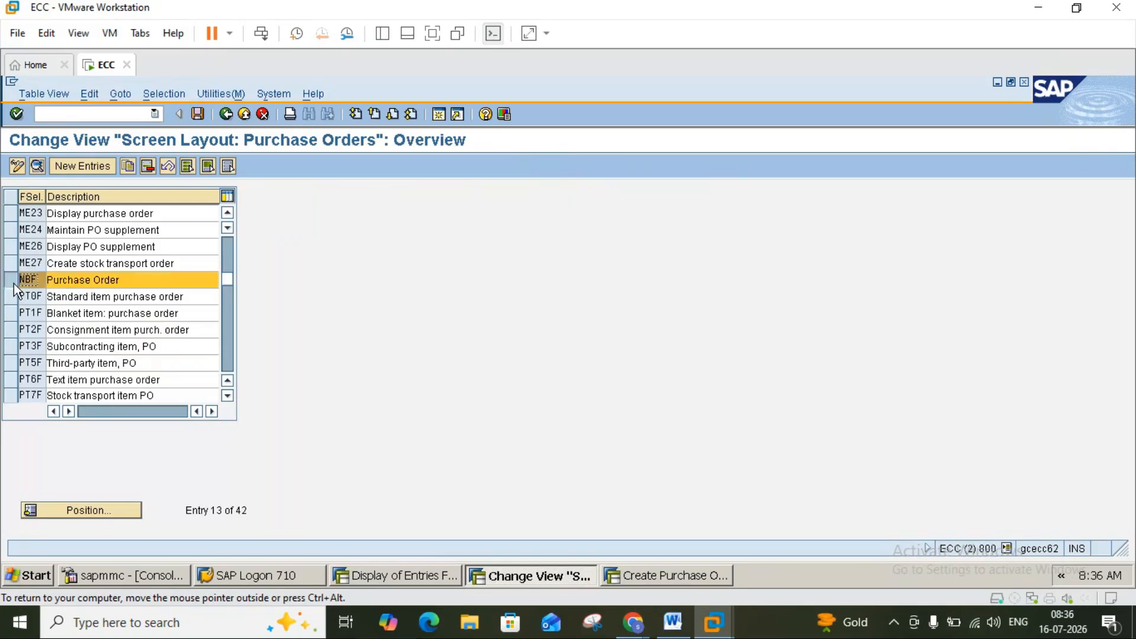
left_click(36, 166)
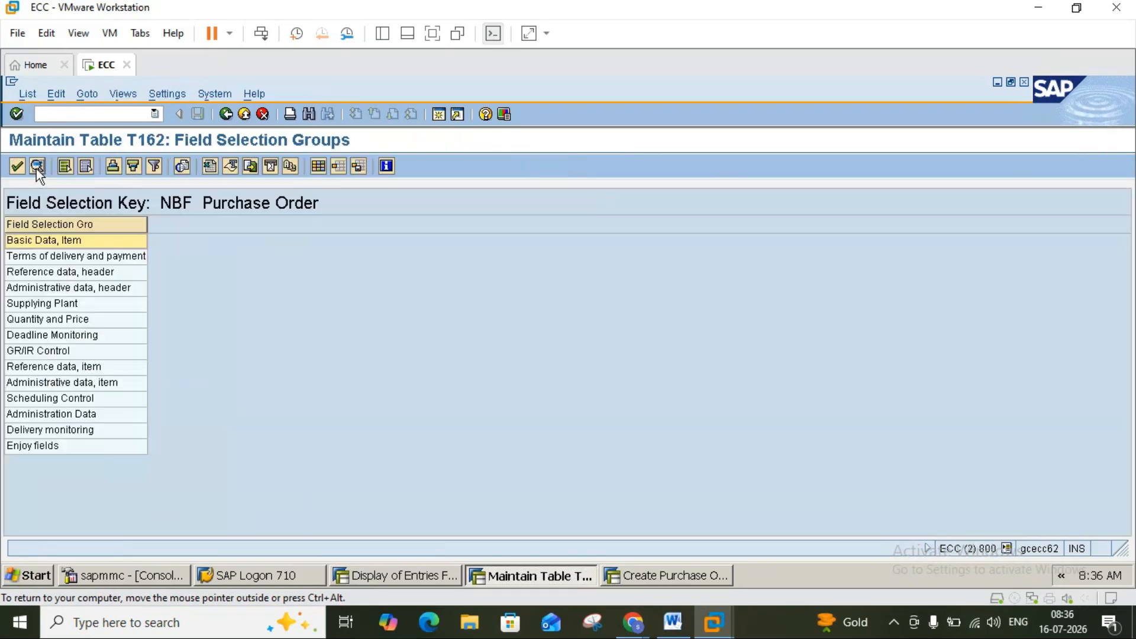
Set Plant as an optional entry in Basic Data, Item, save, and reopen the group to check.
double_click(38, 235)
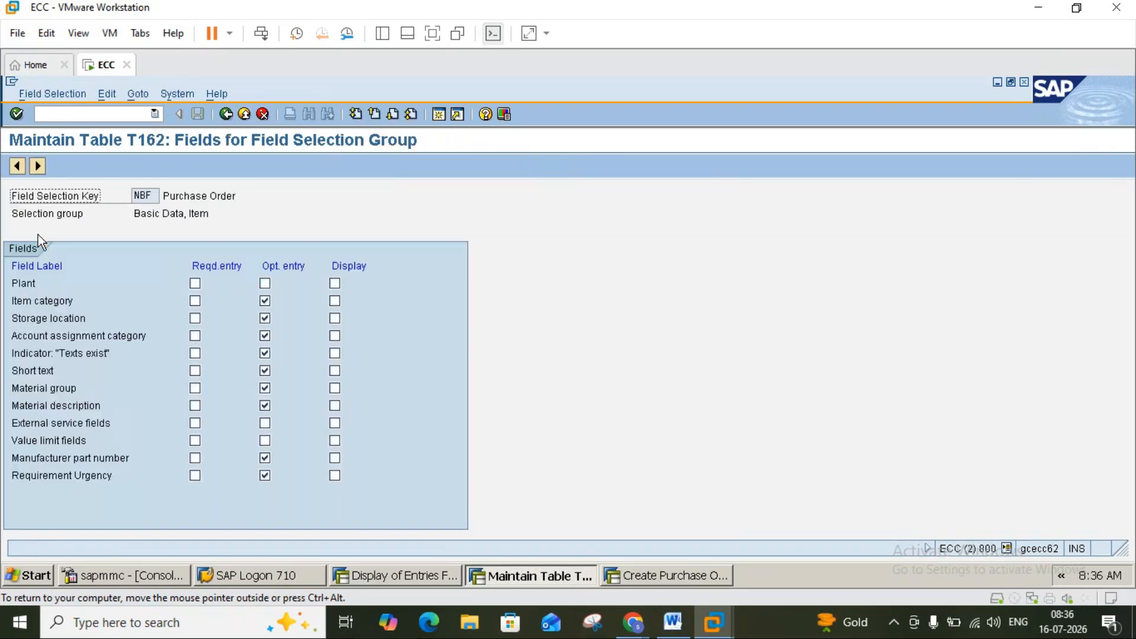
left_click(265, 284)
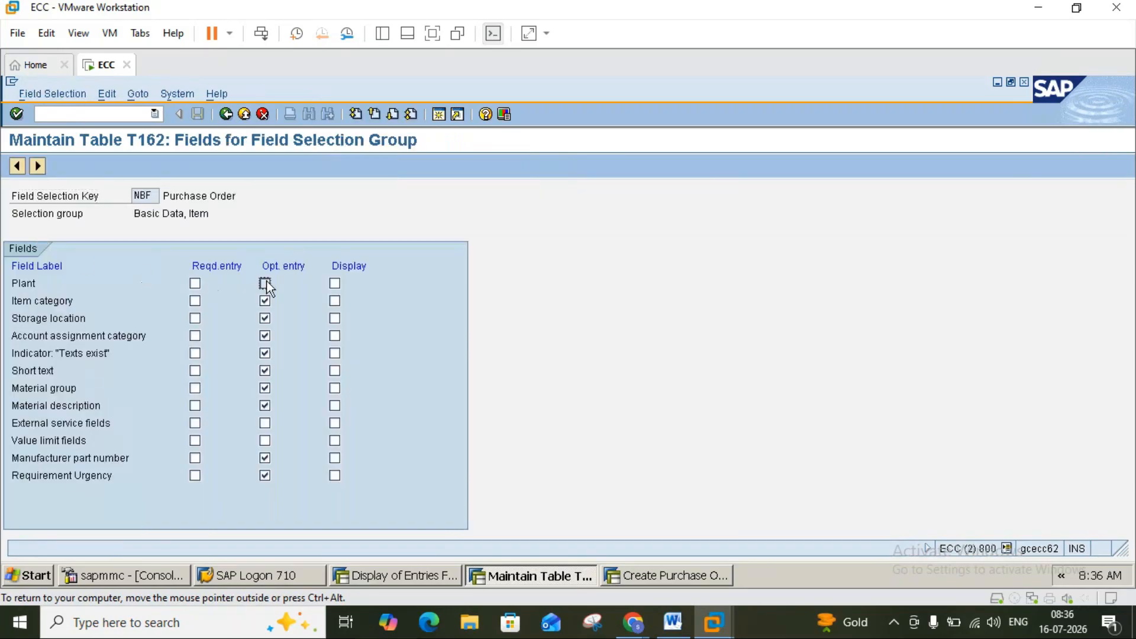
left_click(227, 115)
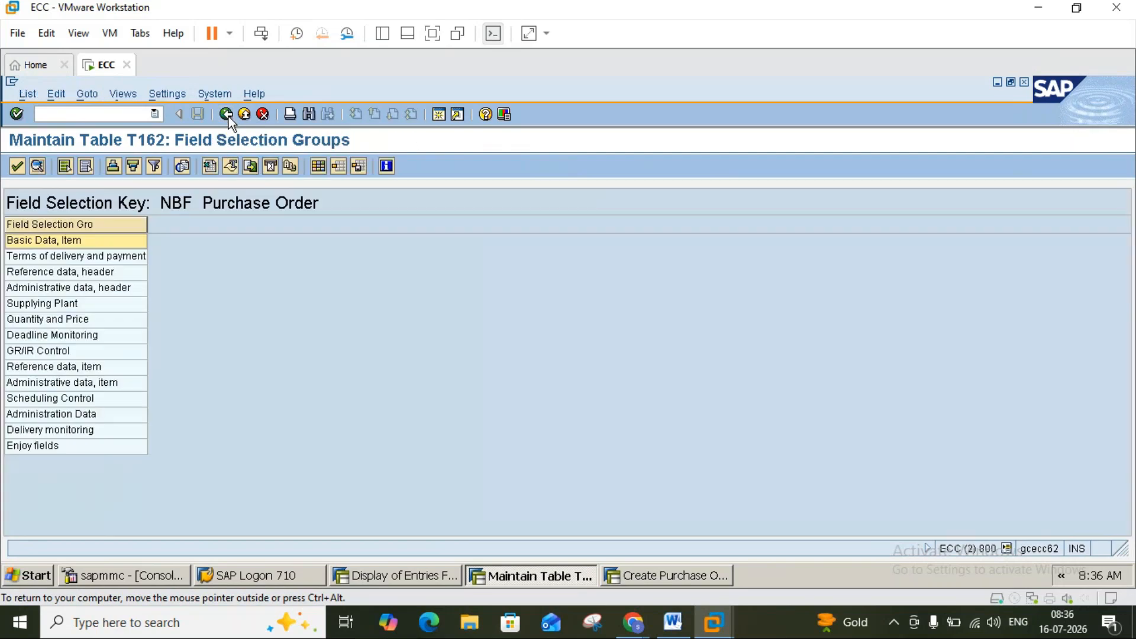
left_click(227, 115)
left_click(199, 114)
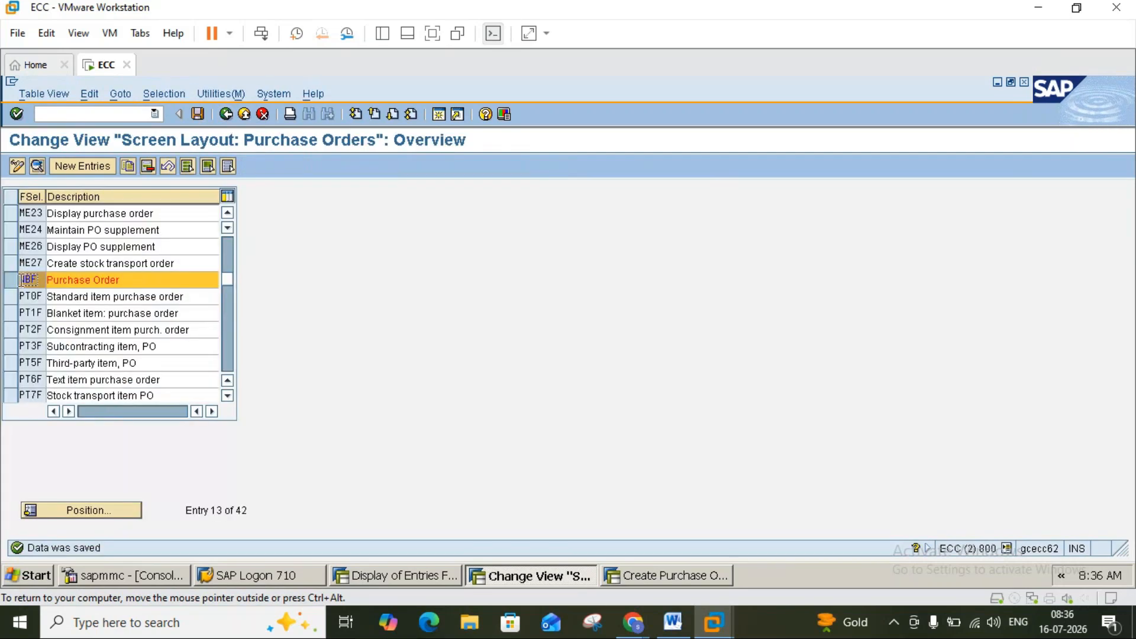
left_click(37, 166)
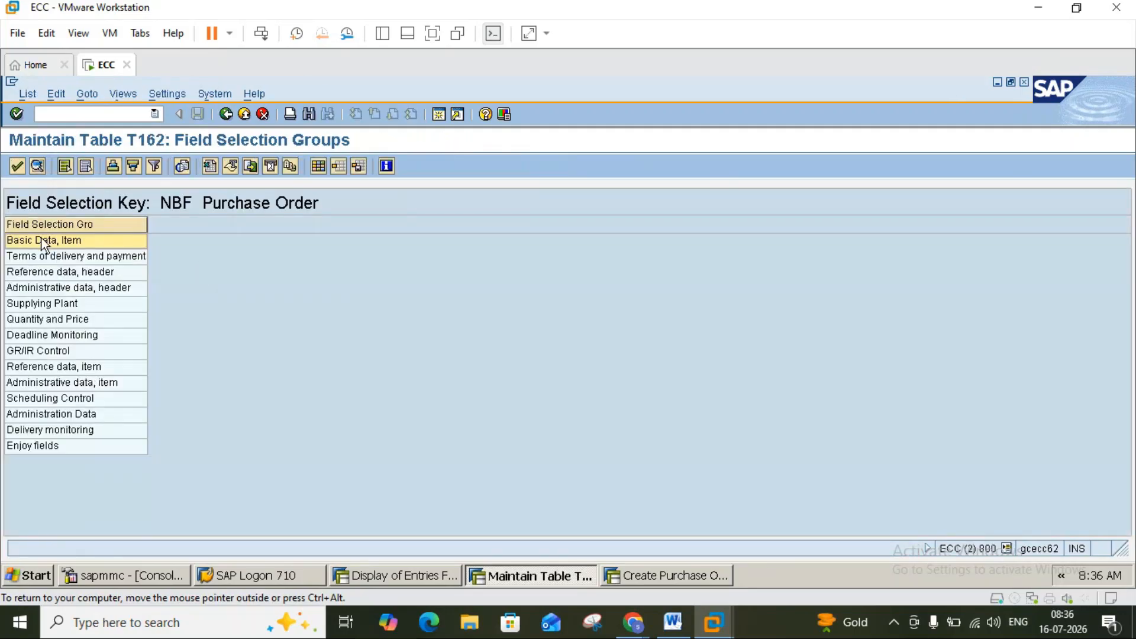
double_click(44, 241)
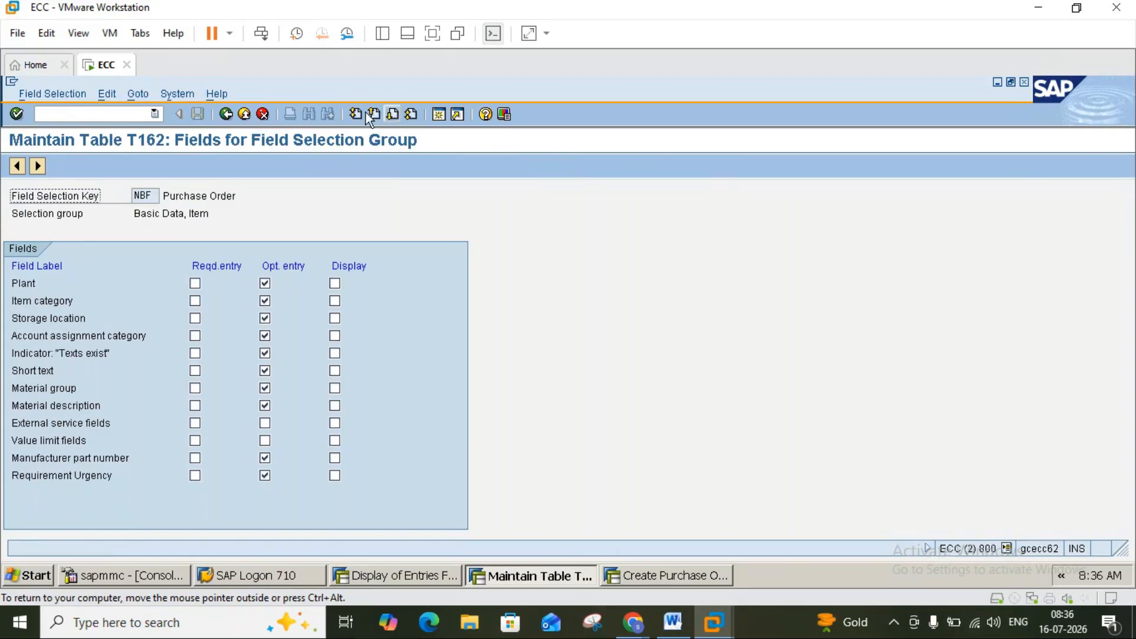
Review the delivery terms, header reference/admin, Supplying Plant, Quantity and Price, and Deadline Monitoring groups.
left_click(226, 113)
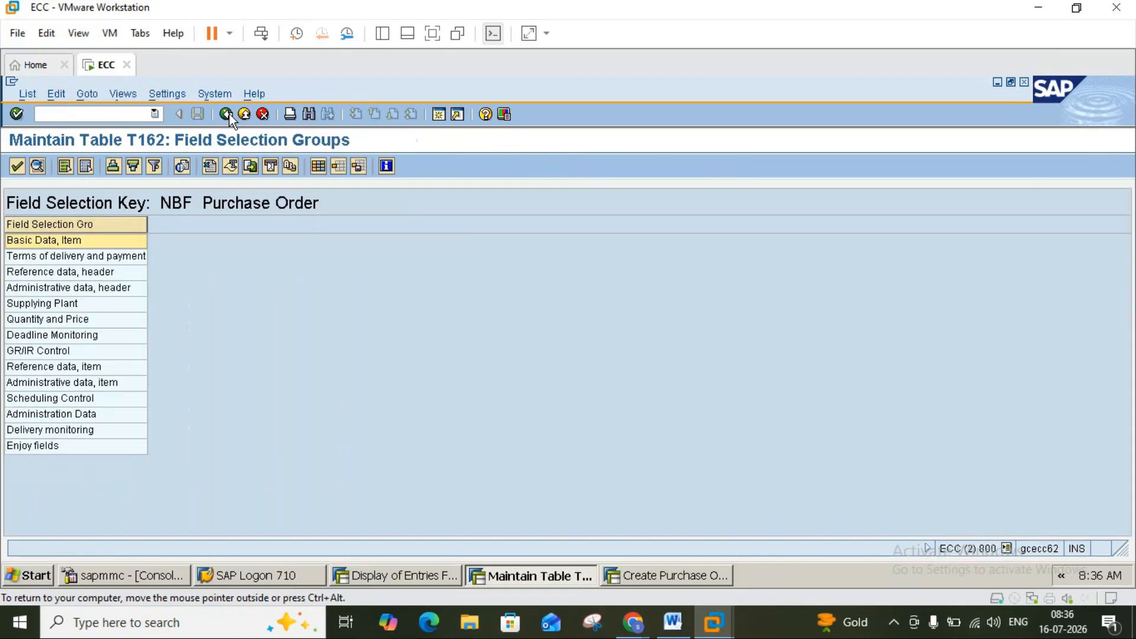
double_click(52, 258)
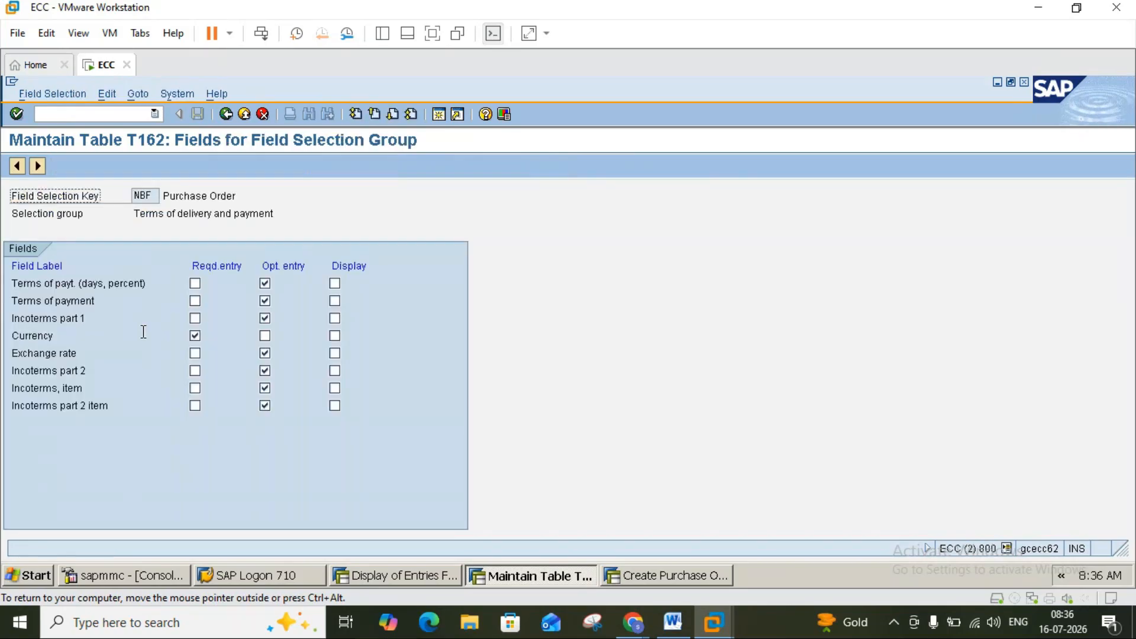
left_click(226, 114)
double_click(68, 272)
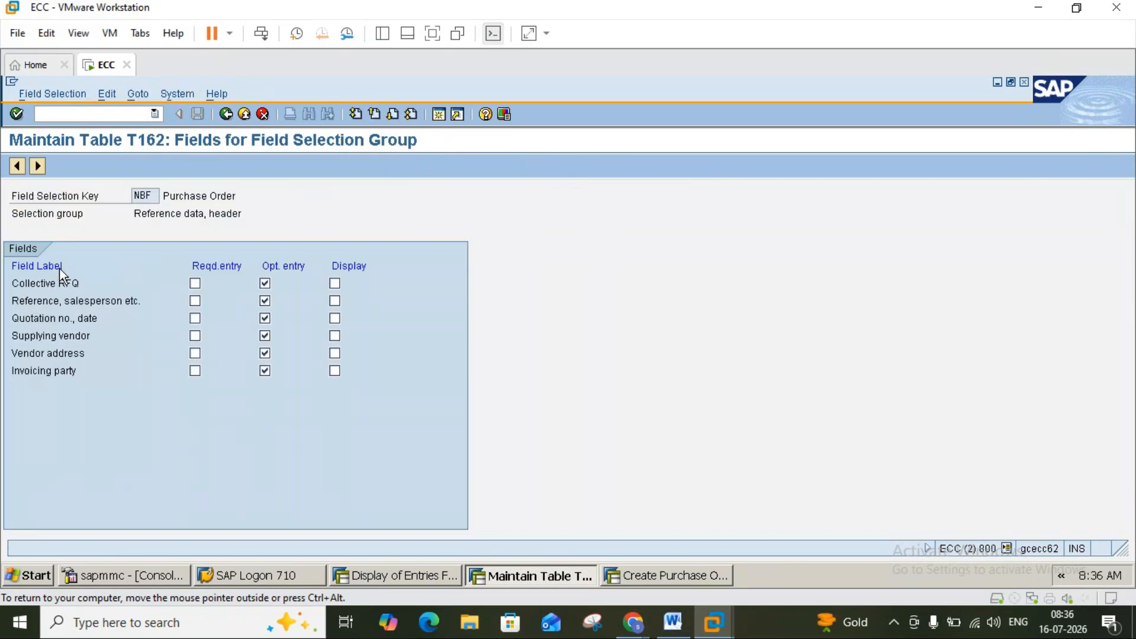
left_click(231, 117)
double_click(79, 289)
left_click(226, 113)
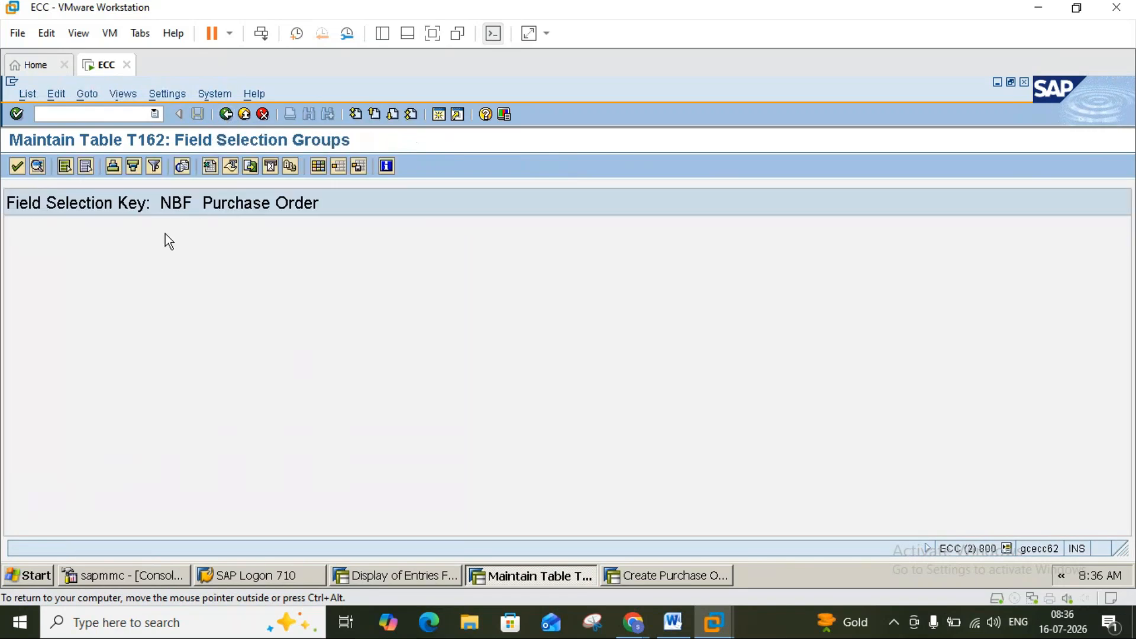
double_click(59, 304)
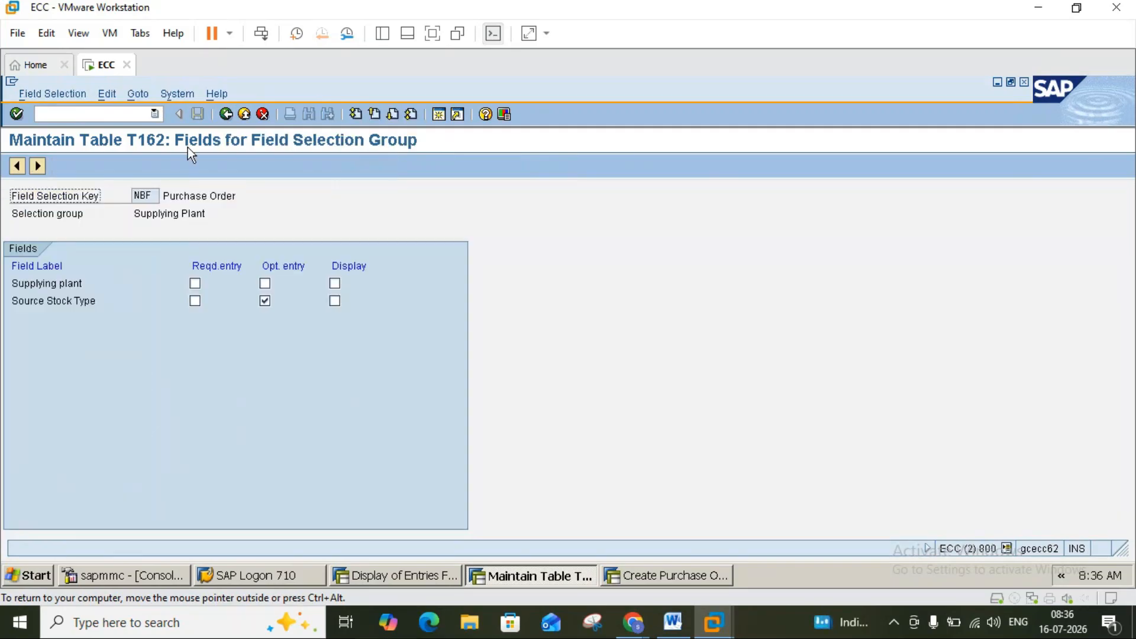
left_click(225, 114)
double_click(75, 319)
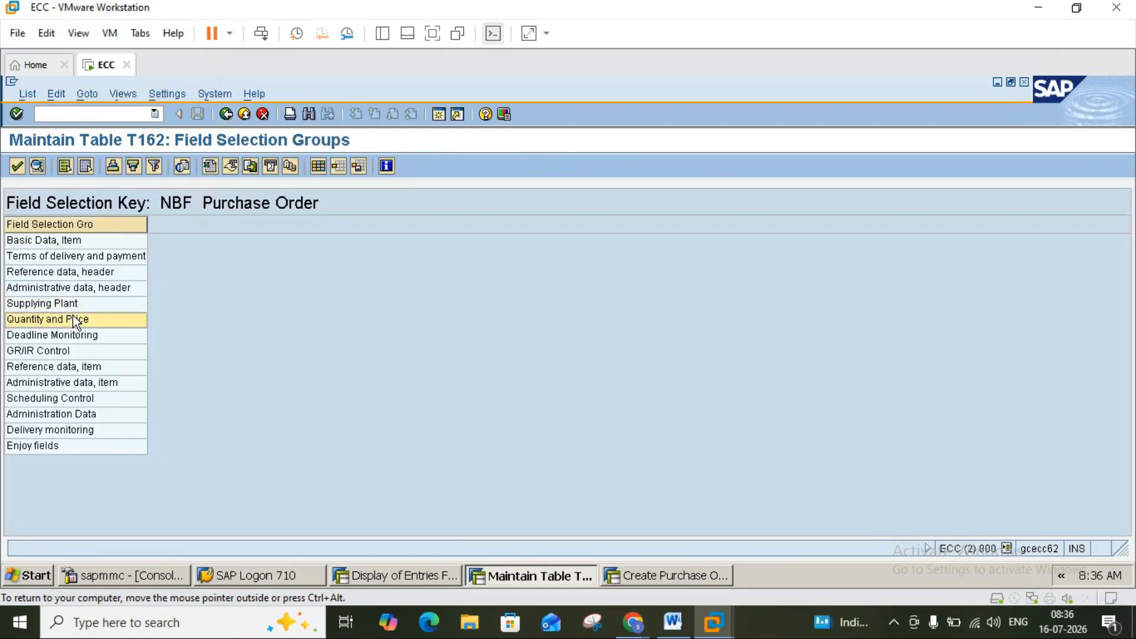
left_click(226, 114)
double_click(70, 333)
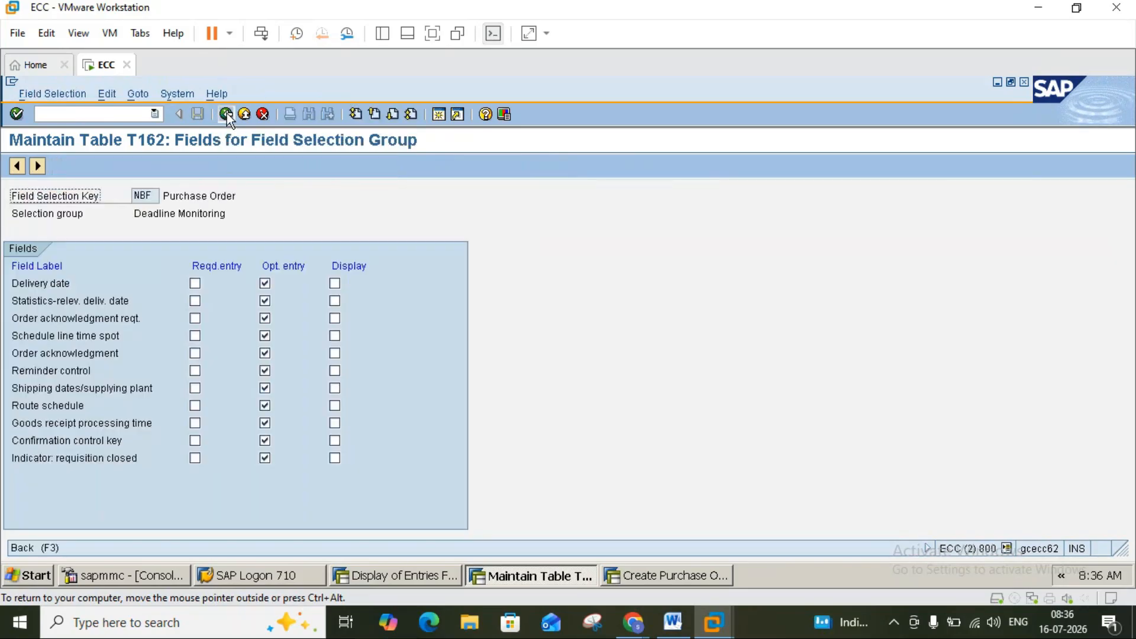
left_click(226, 113)
Review the GR/IR Control, item reference/admin, Scheduling Control, Administration Data and Delivery monitoring groups.
left_click(53, 354)
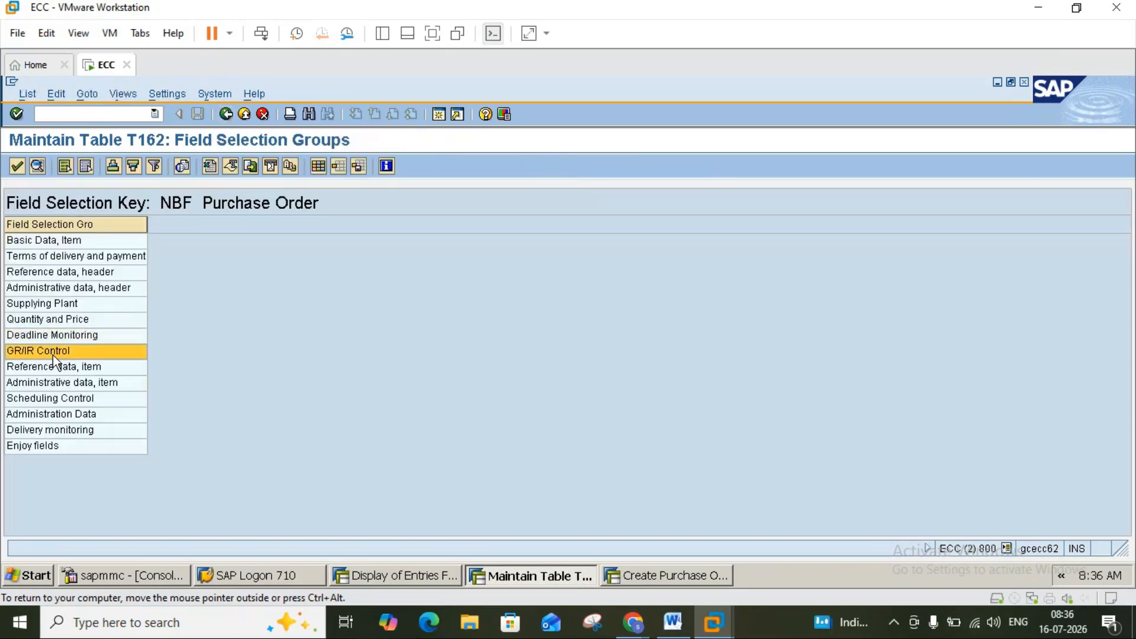
double_click(52, 355)
left_click(227, 113)
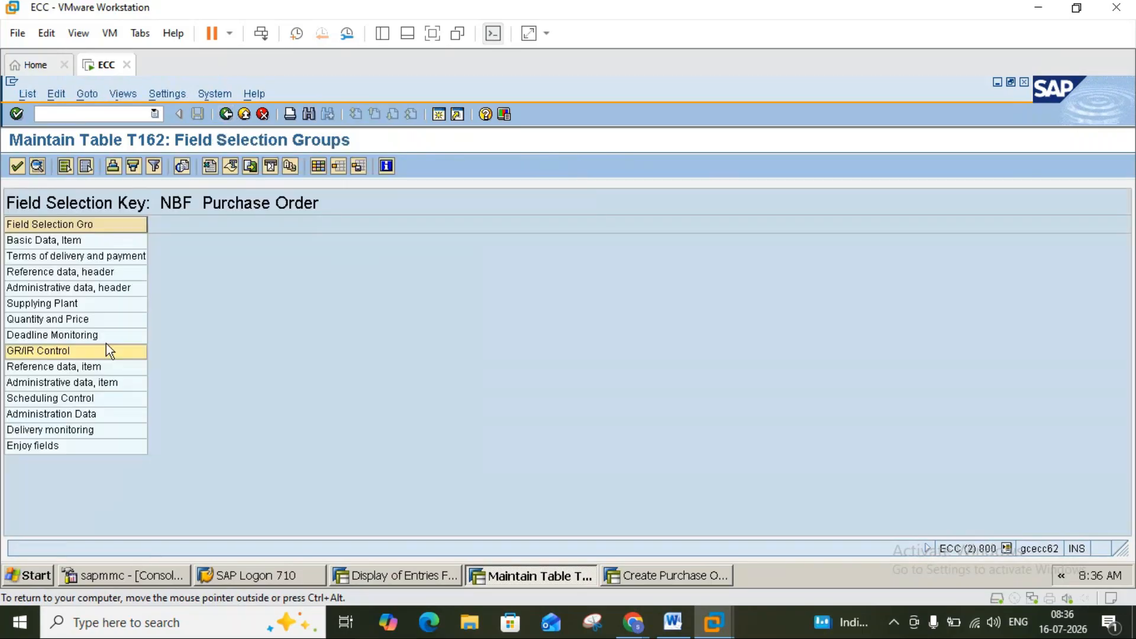
double_click(69, 367)
left_click(228, 115)
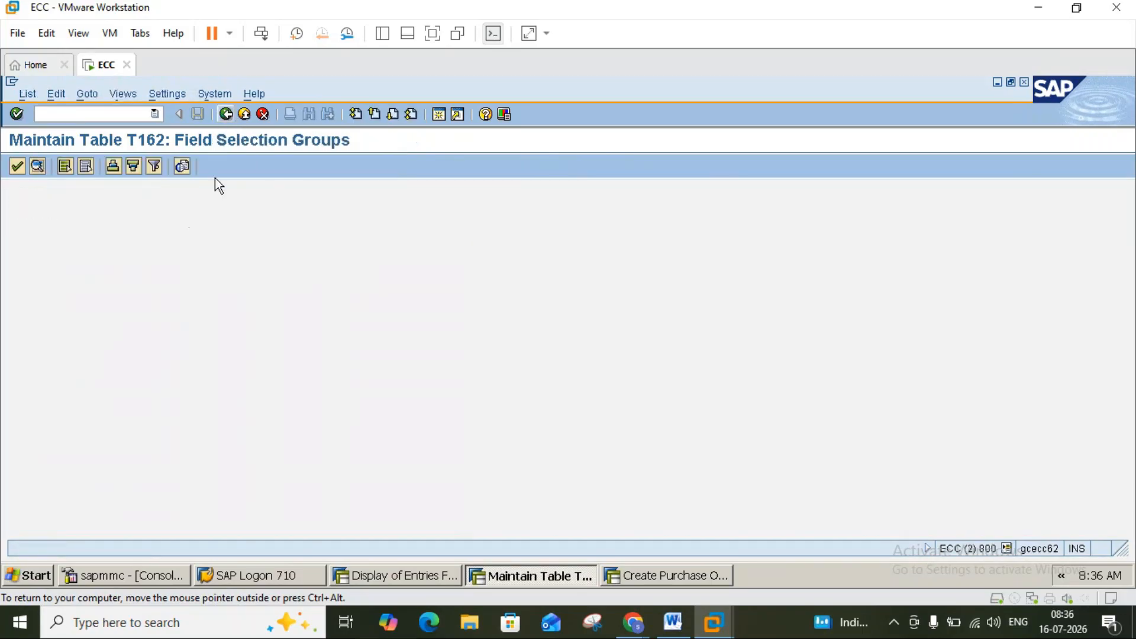
left_click(70, 383)
double_click(70, 384)
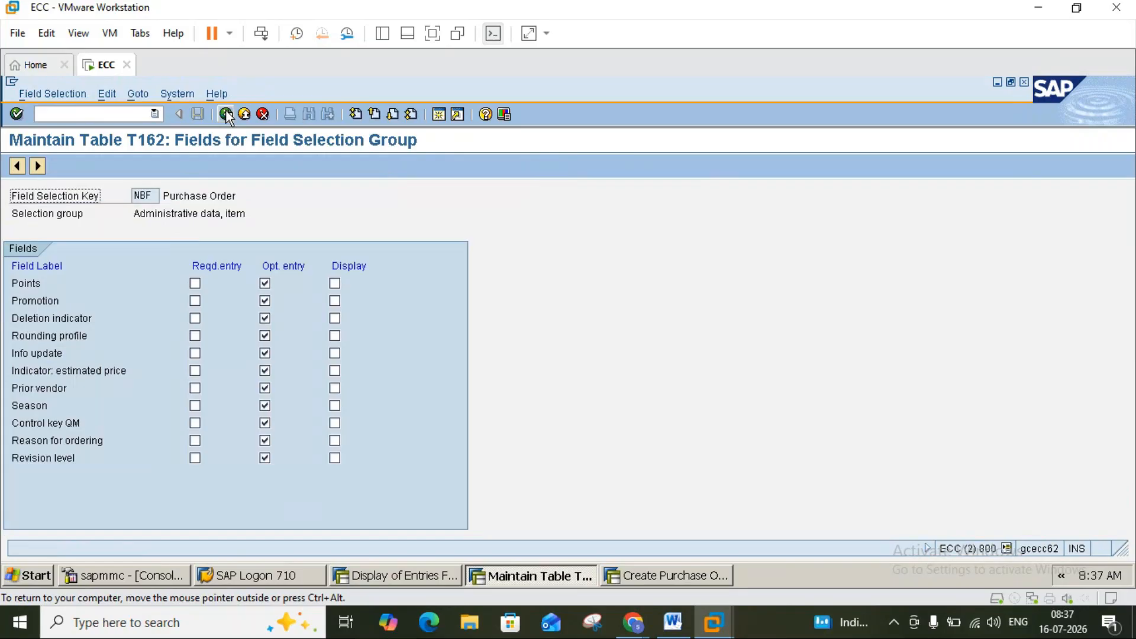
left_click(226, 114)
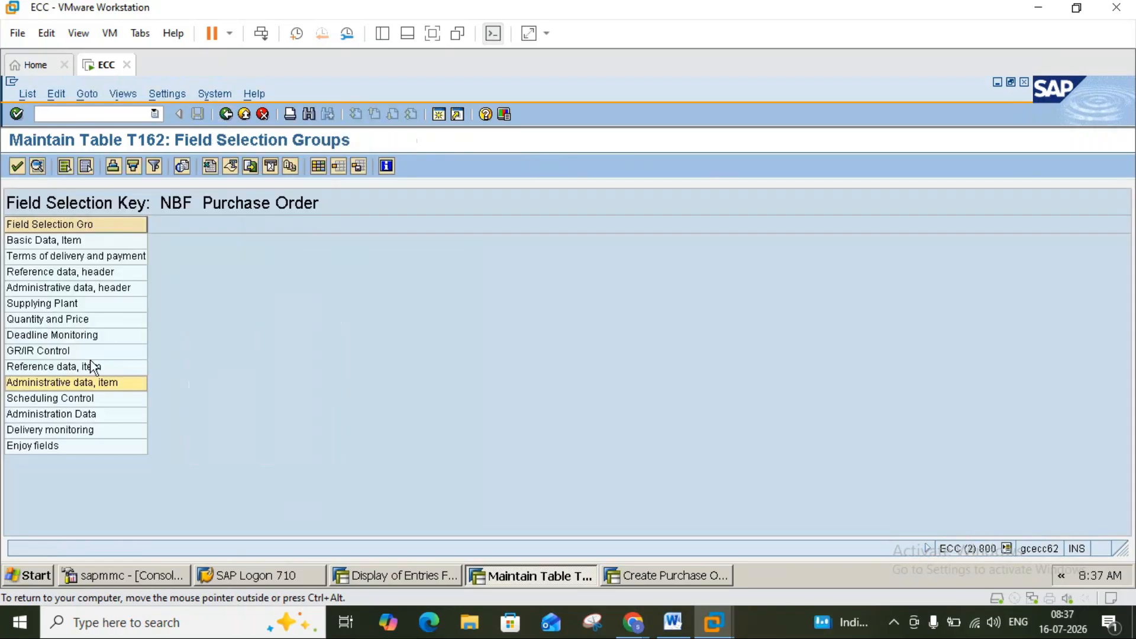
double_click(91, 398)
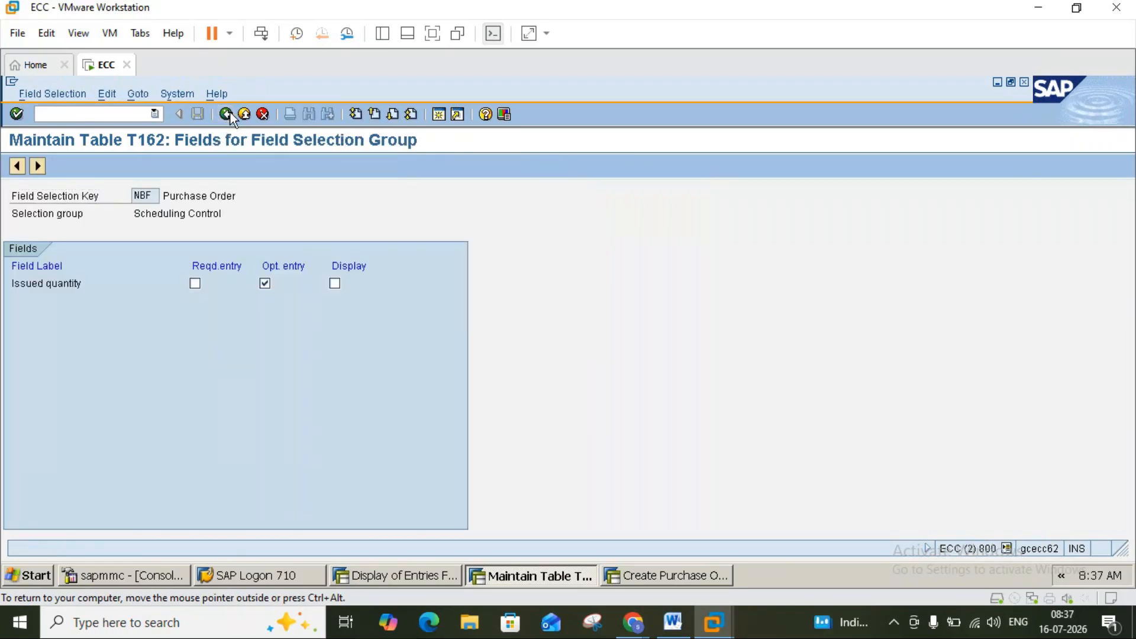
left_click(229, 114)
double_click(57, 415)
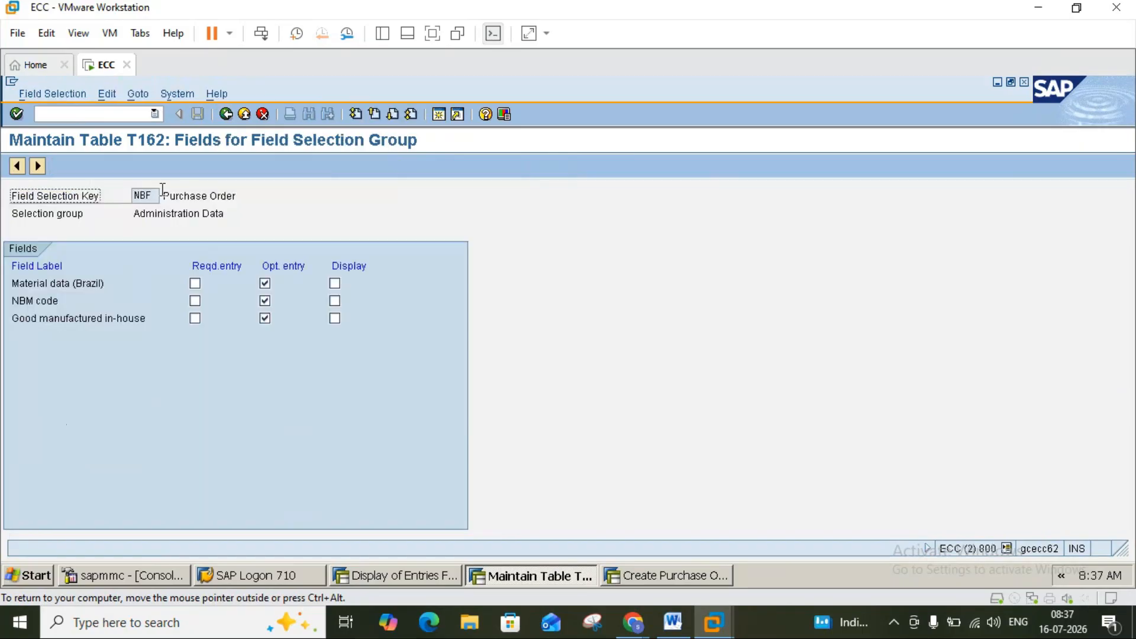
left_click(226, 113)
double_click(77, 430)
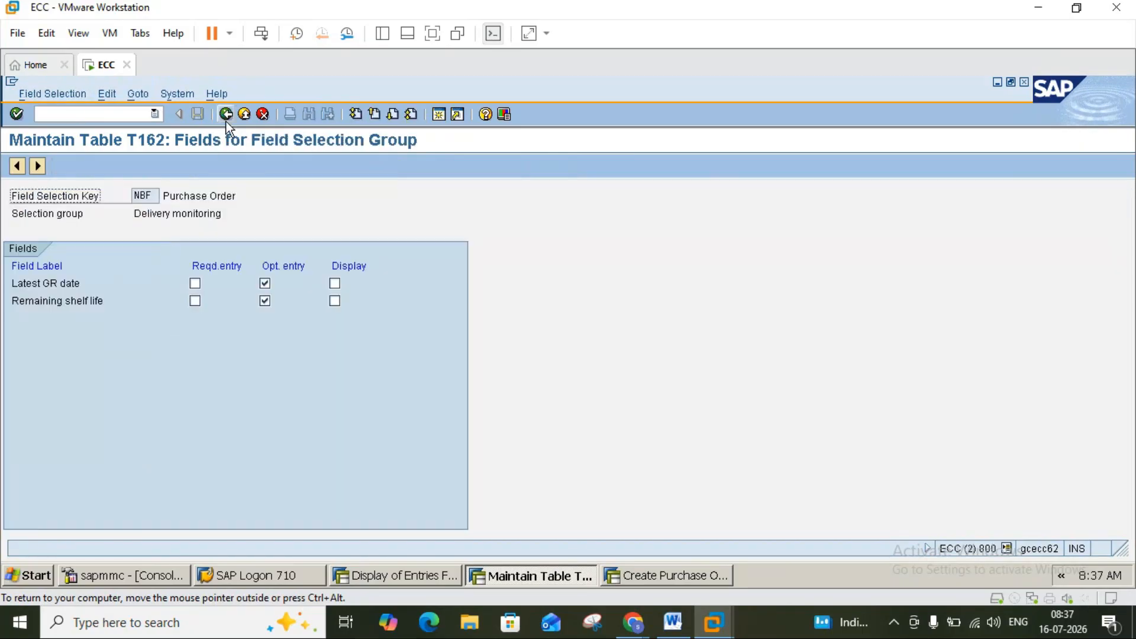
left_click(226, 121)
Inspect the Enjoy fields group and its details, then back out to the Display IMG tree.
left_click(53, 447)
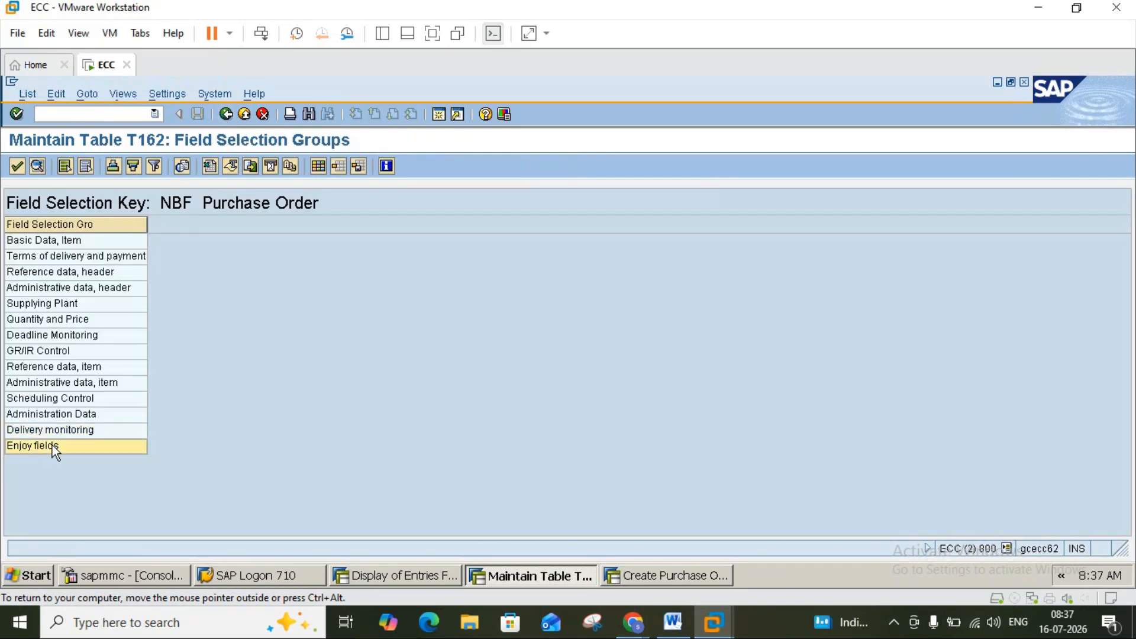
double_click(52, 445)
left_click(225, 117)
left_click(37, 165)
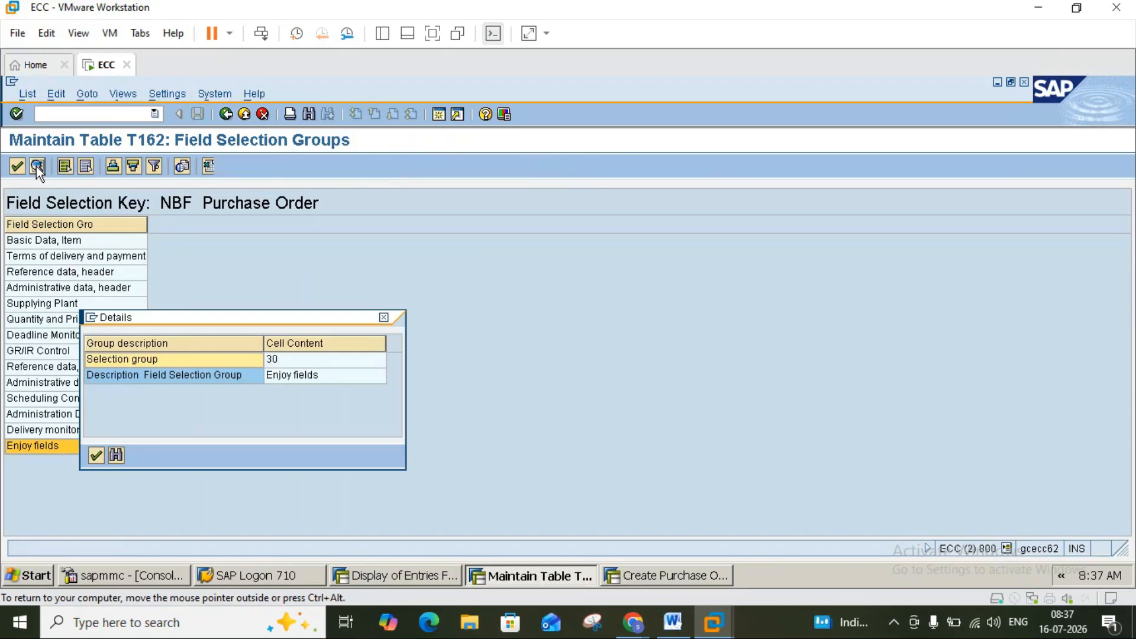
left_click(384, 318)
double_click(53, 445)
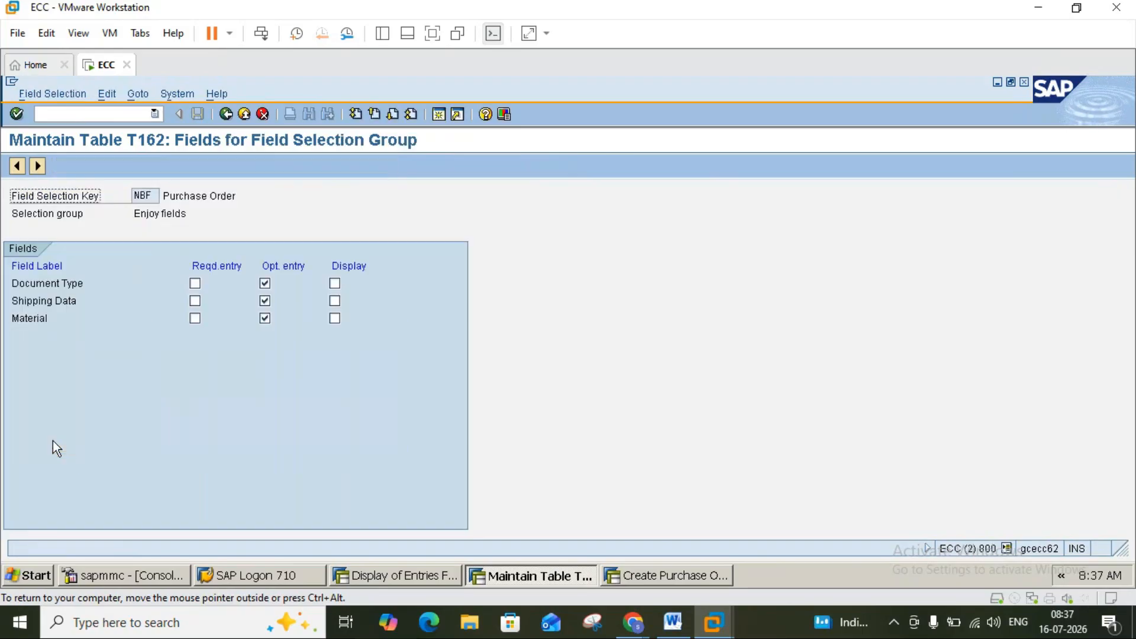
left_click(228, 118)
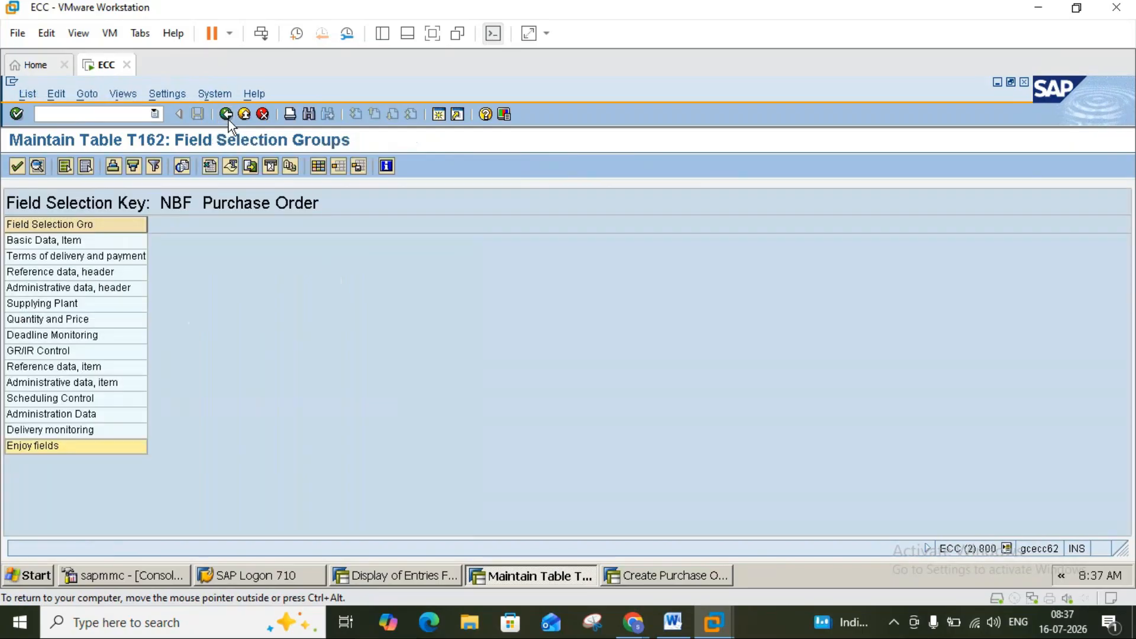
left_click(226, 115)
left_click(226, 114)
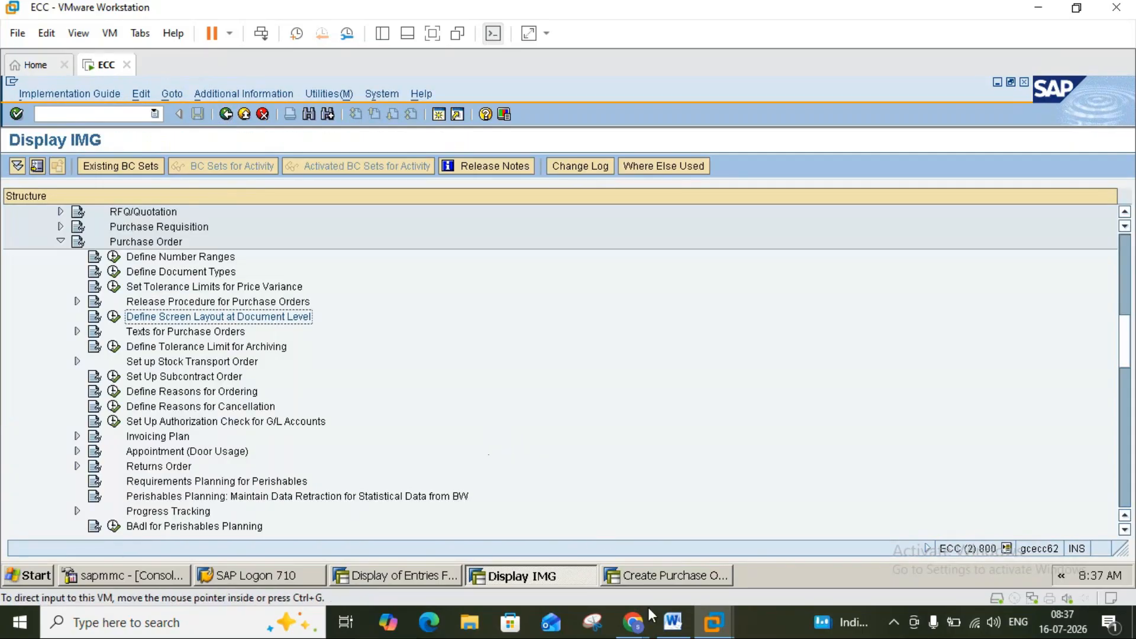
left_click(671, 623)
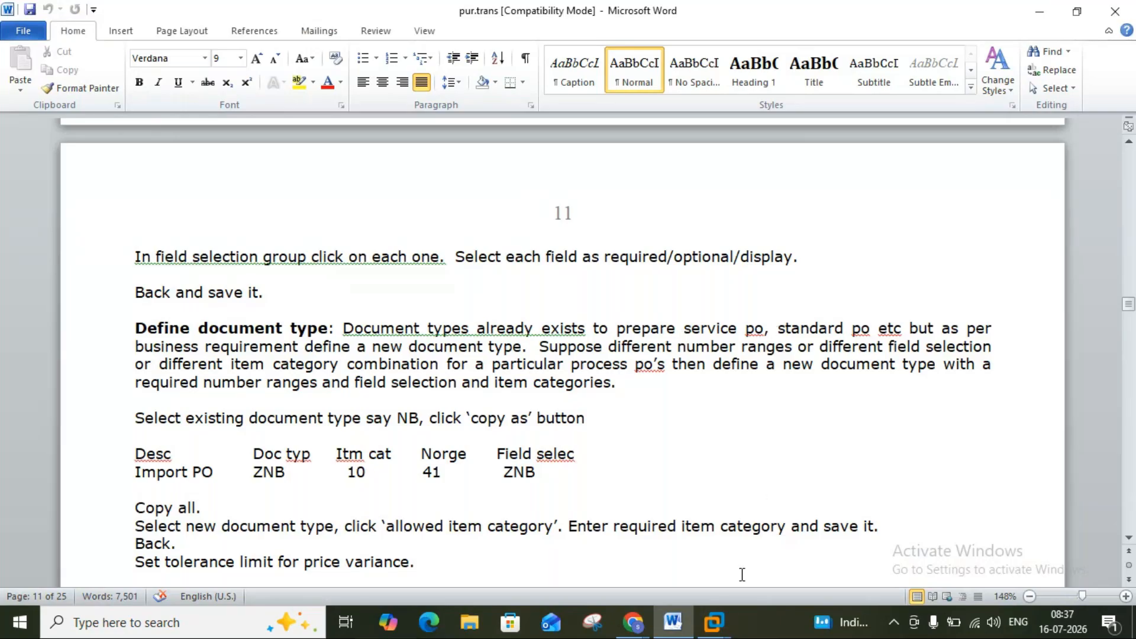
mouse_move(714, 621)
left_click(751, 545)
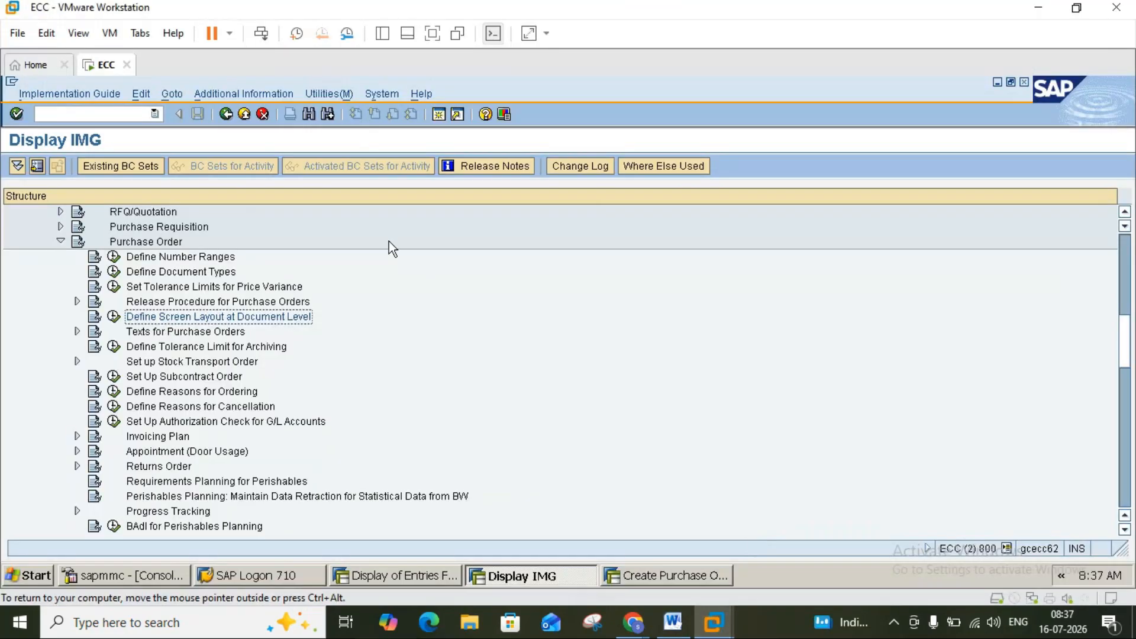
left_click(664, 576)
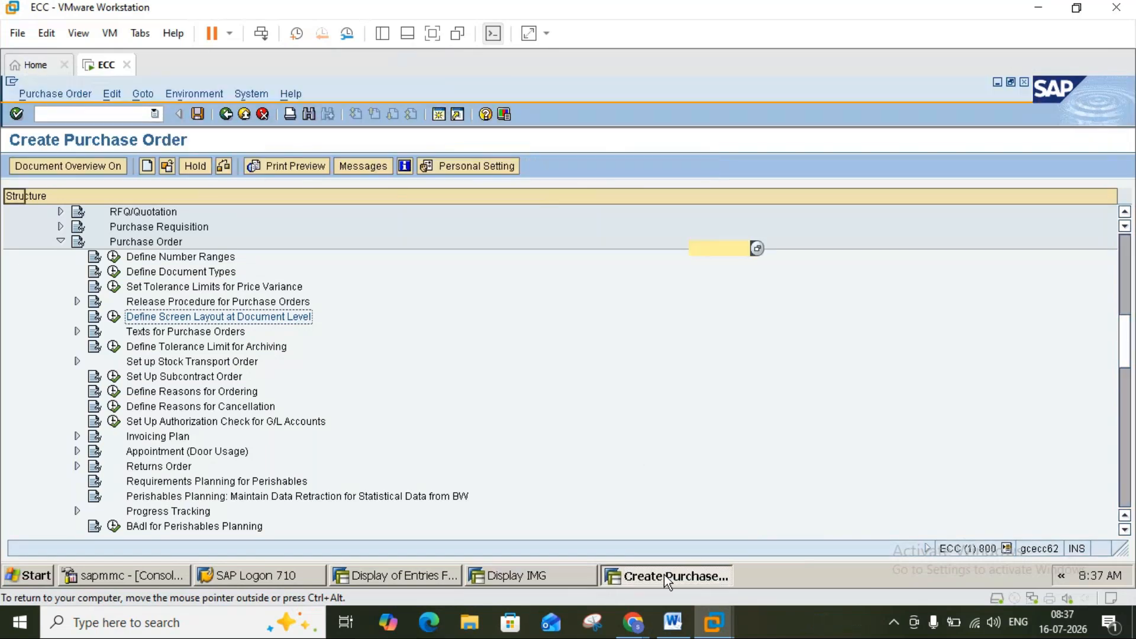
left_click(118, 197)
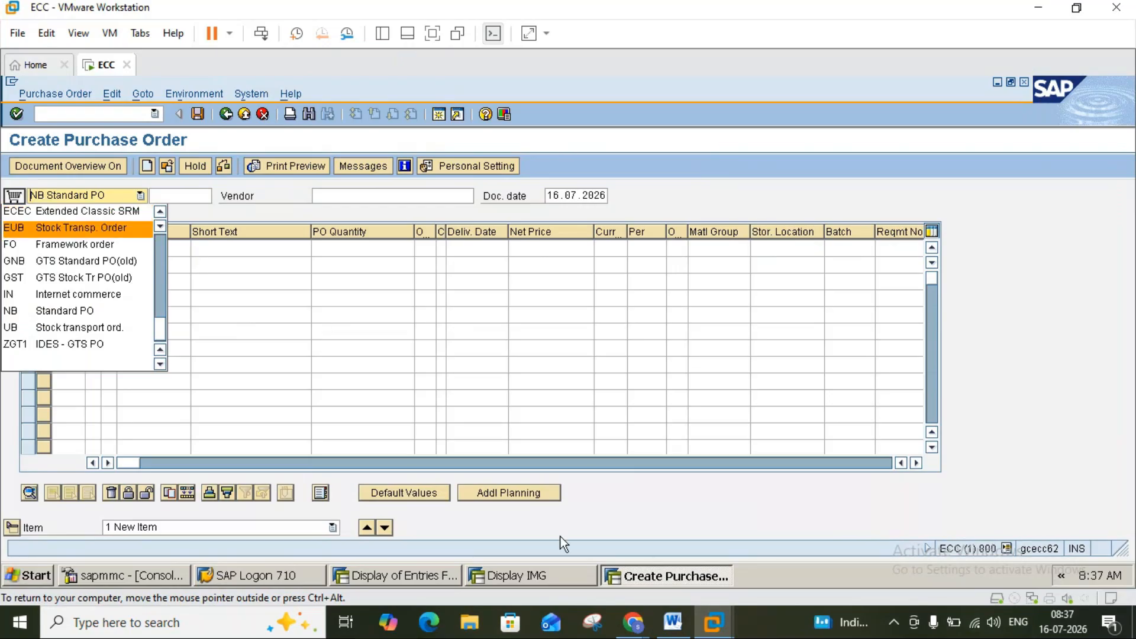
left_click(674, 622)
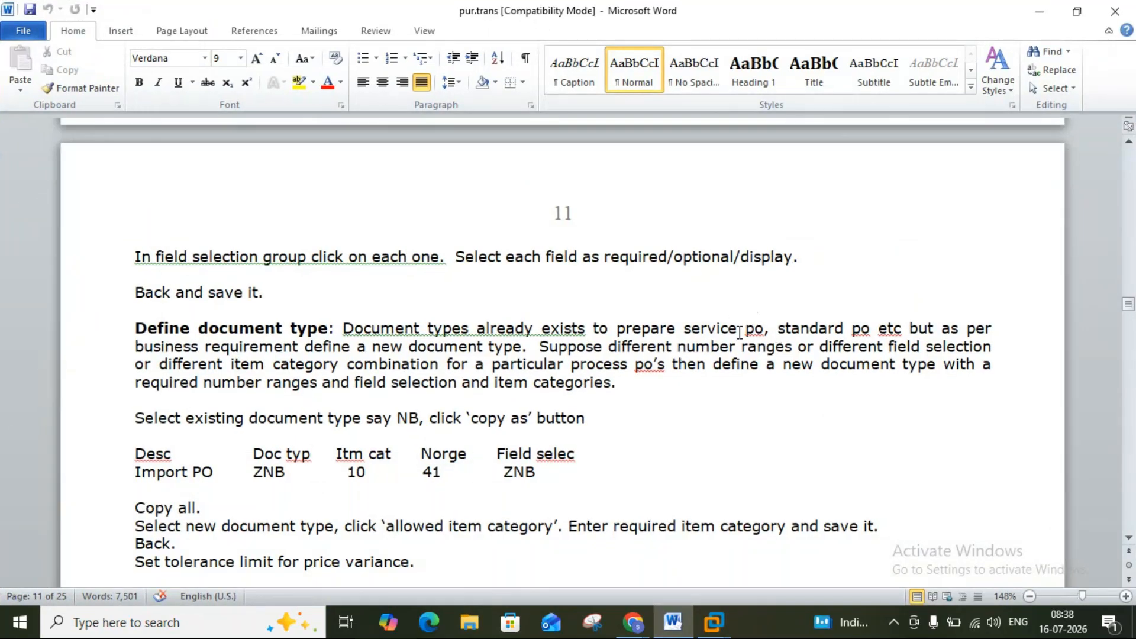
mouse_move(713, 623)
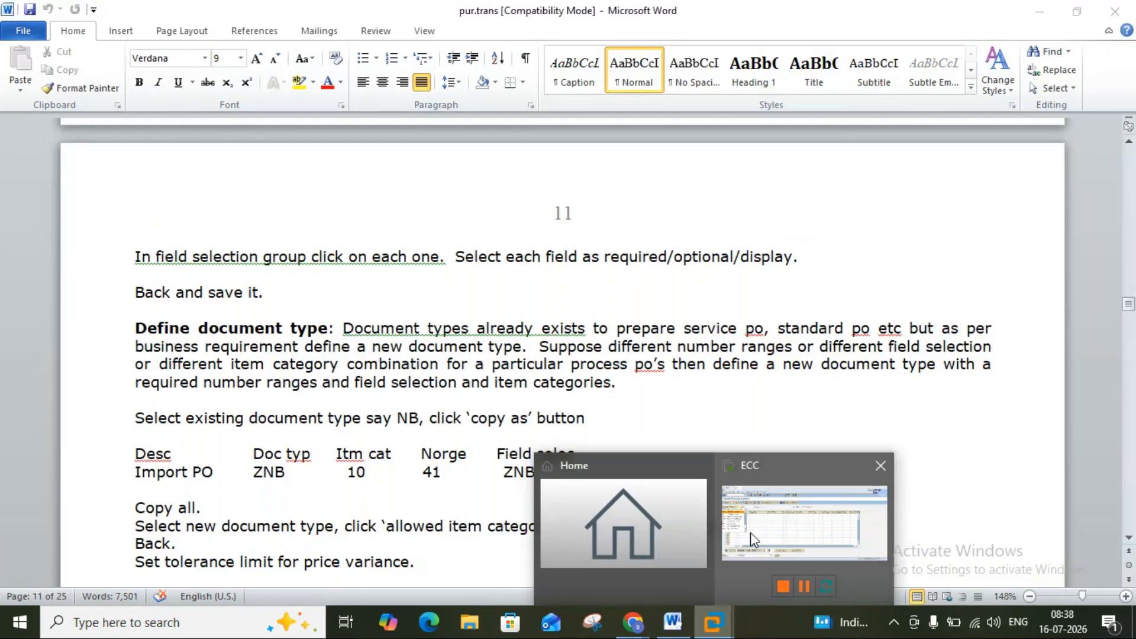
left_click(728, 555)
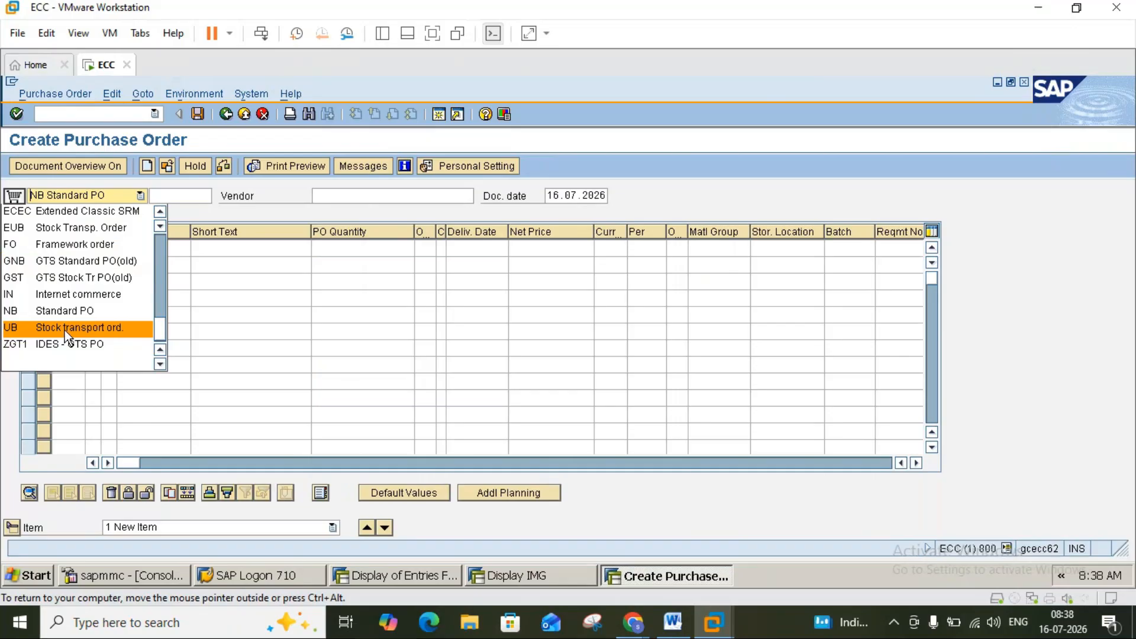
left_click(673, 620)
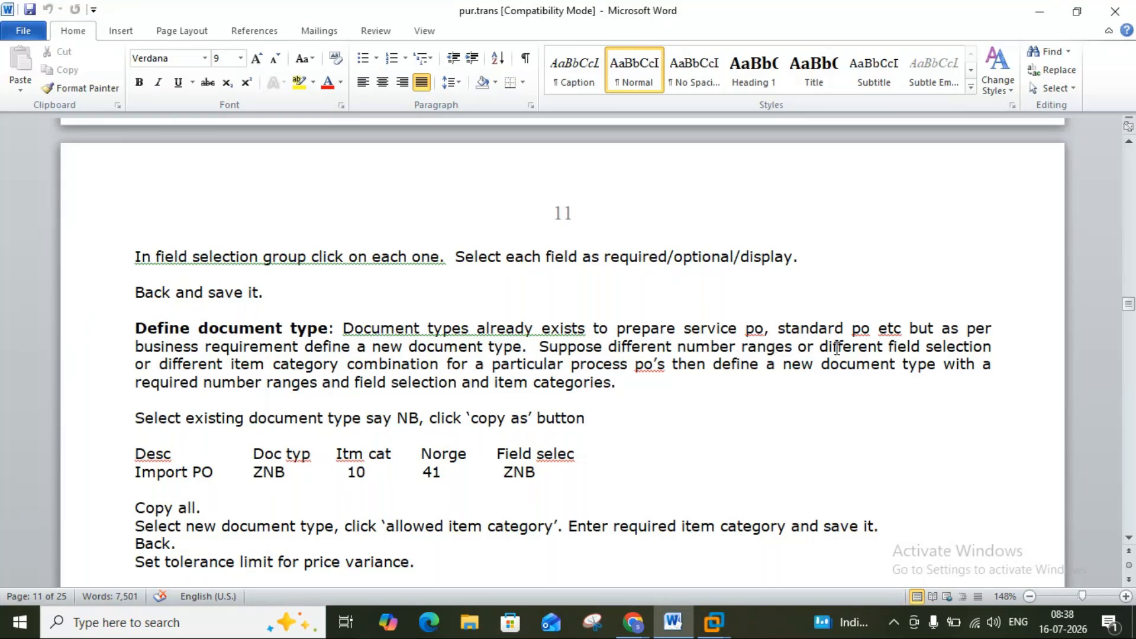
left_click(702, 349)
left_click(684, 635)
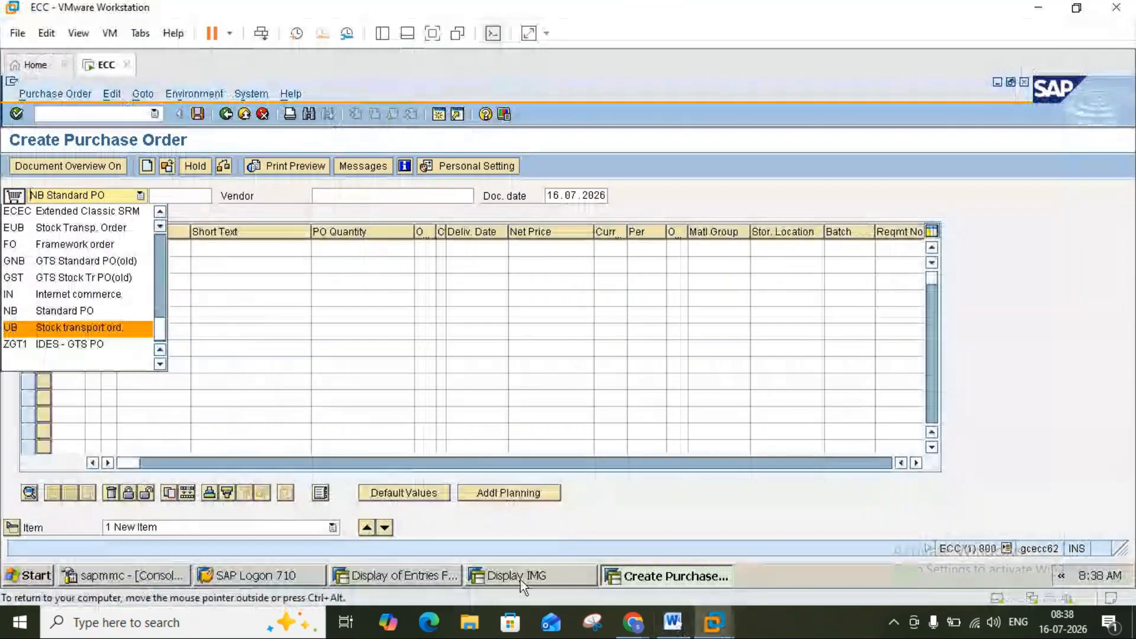
left_click(520, 578)
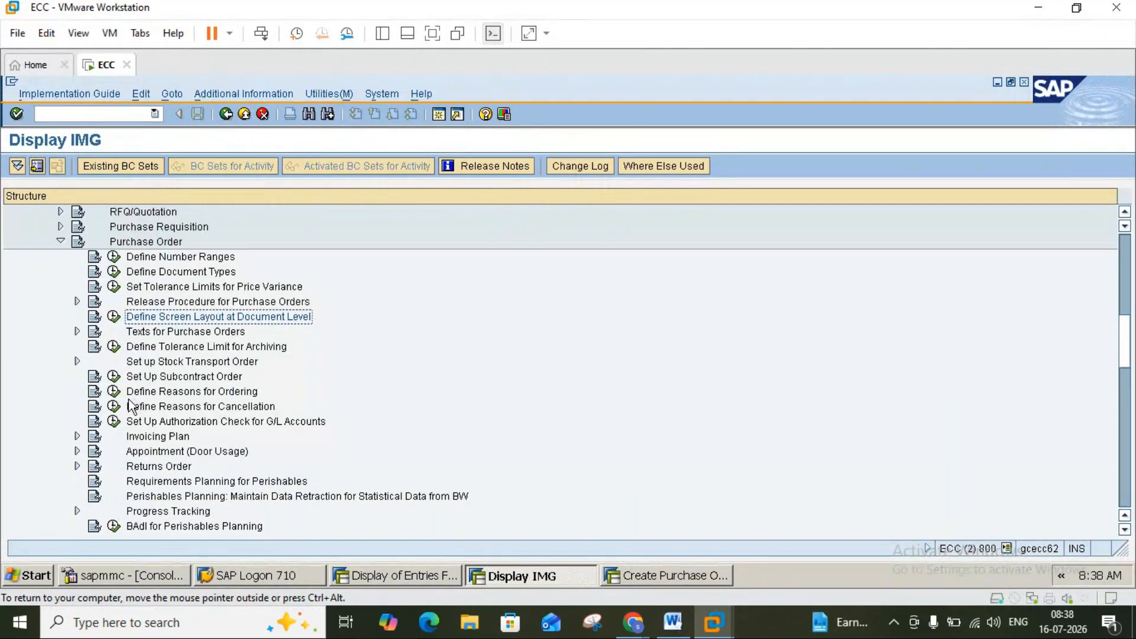
Open Define Document Types, page down to NB Standard PO, and mark it for copying.
left_click(114, 273)
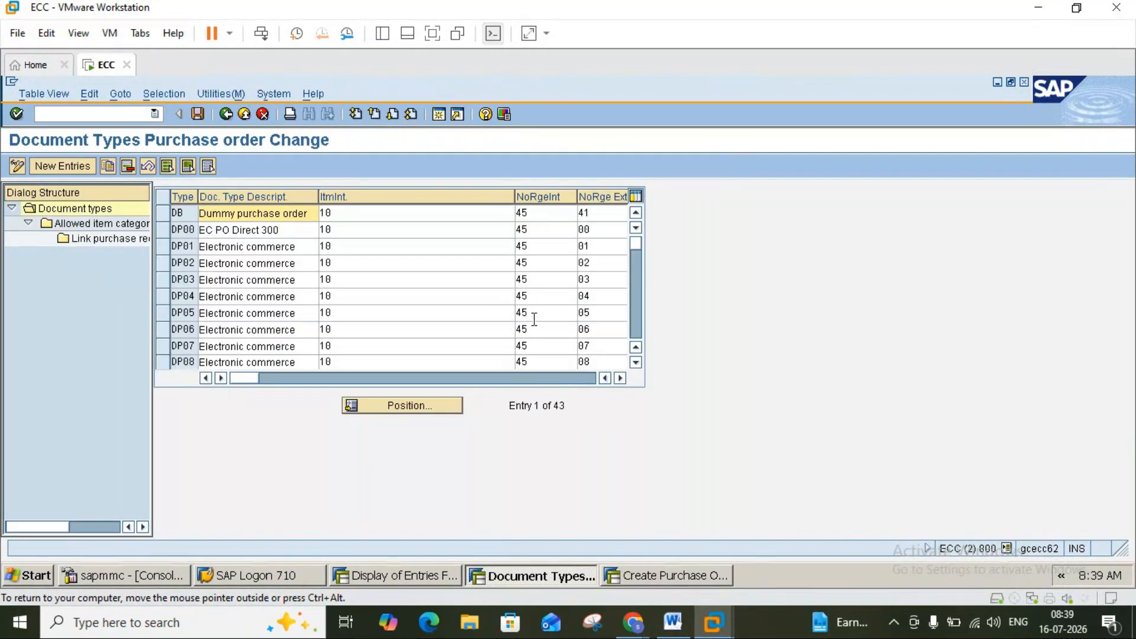
left_click(634, 326)
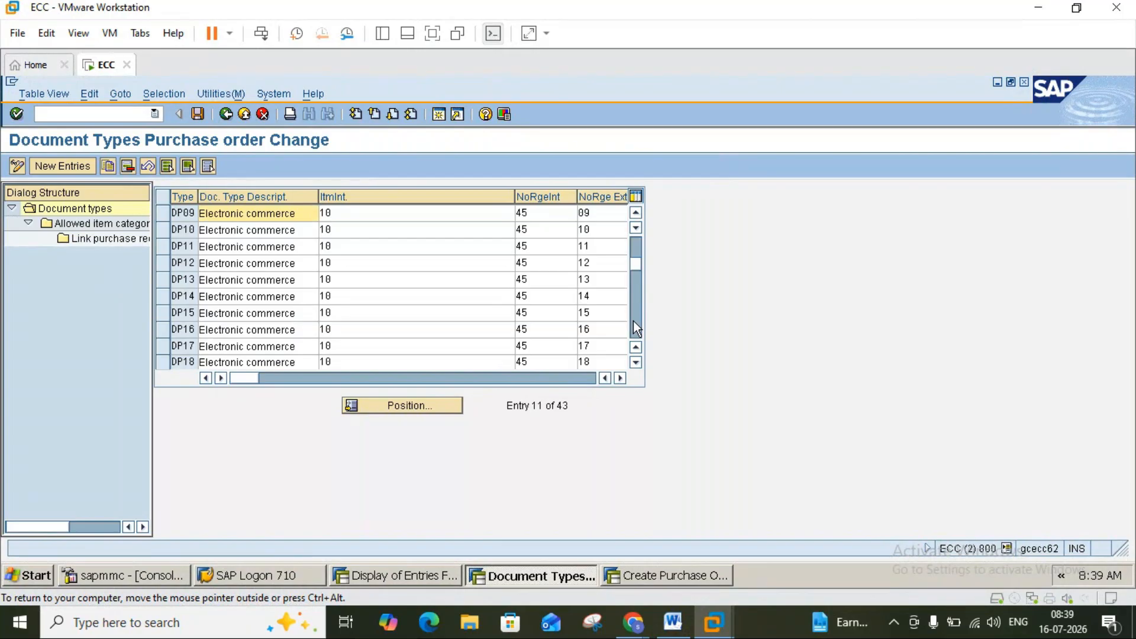
left_click(633, 320)
left_click(633, 321)
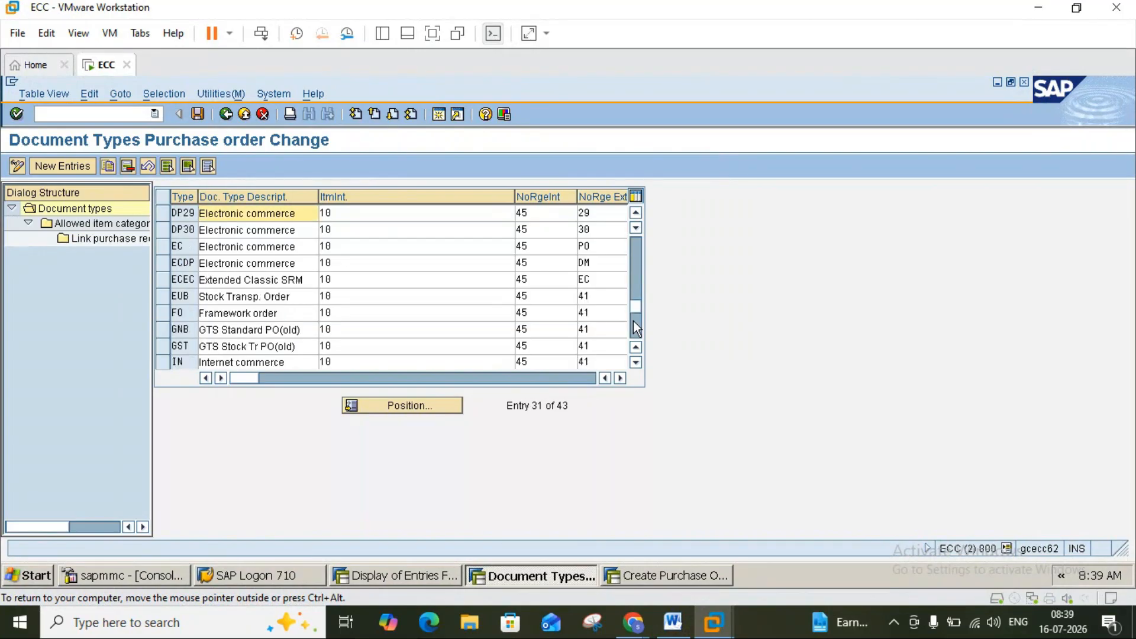
left_click(633, 320)
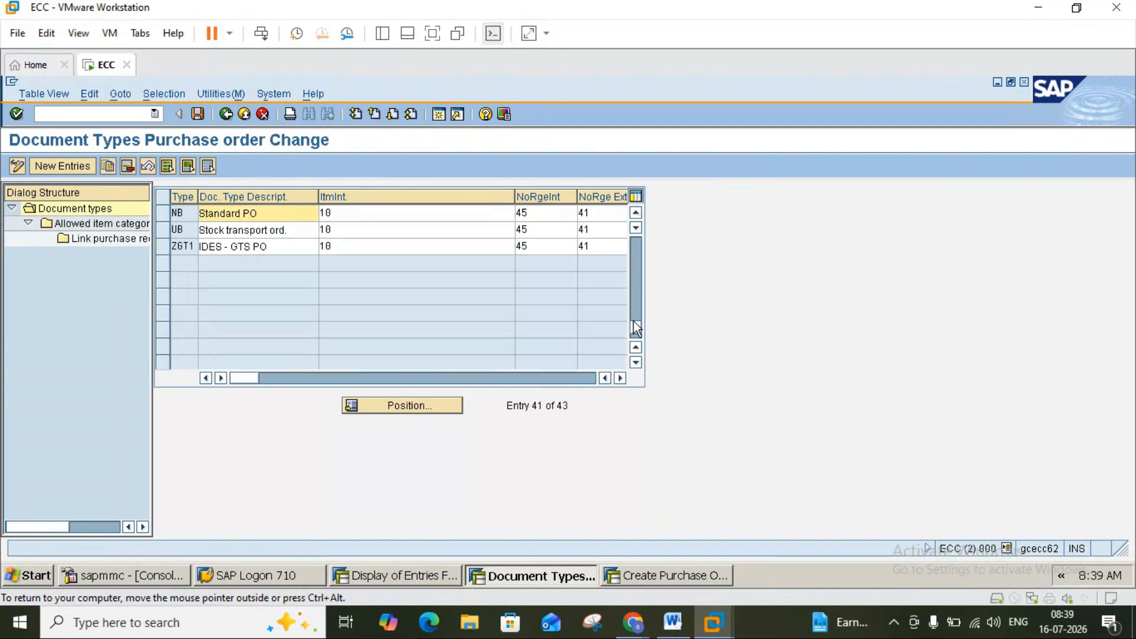
left_click(162, 213)
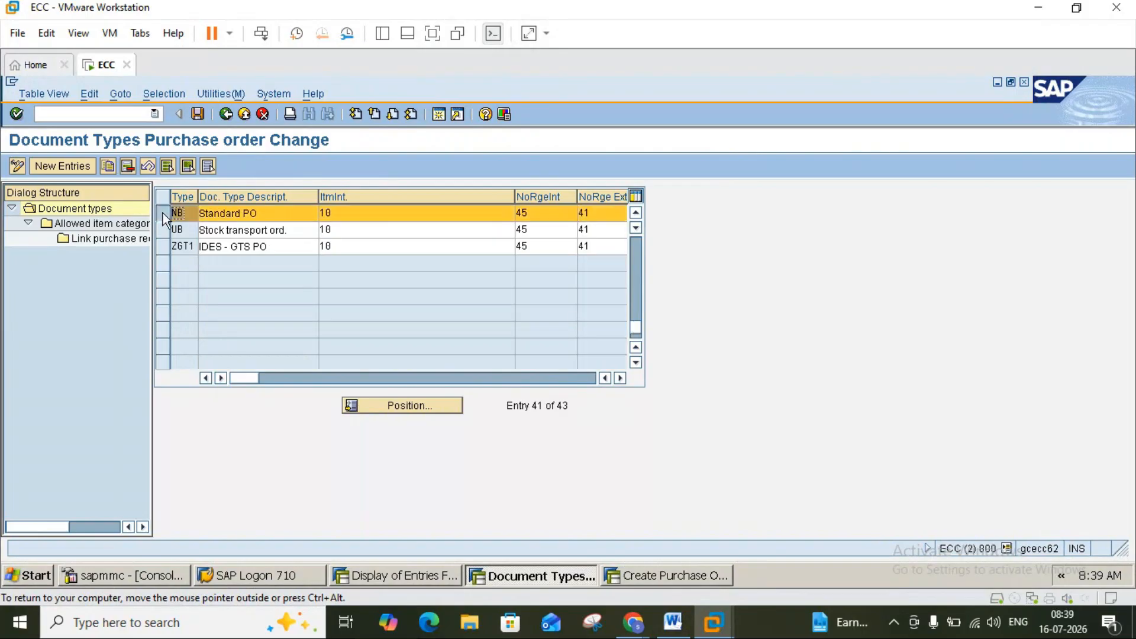
Check the pur.trans notes in Word, then return to the document types table.
left_click(675, 621)
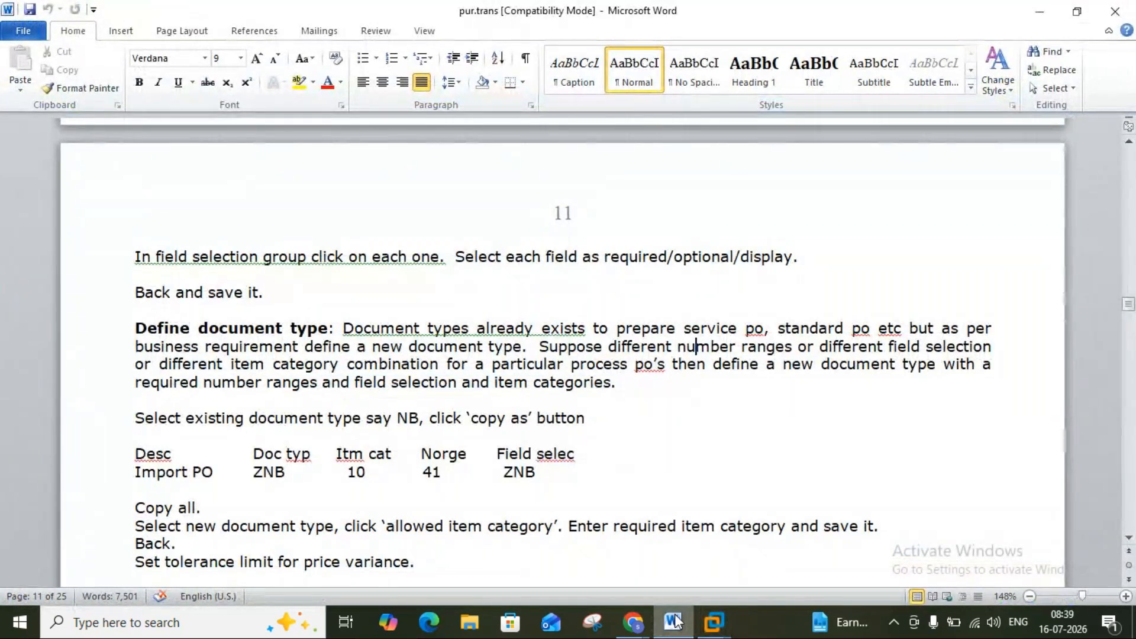
left_click(676, 621)
left_click(676, 621)
left_click(674, 625)
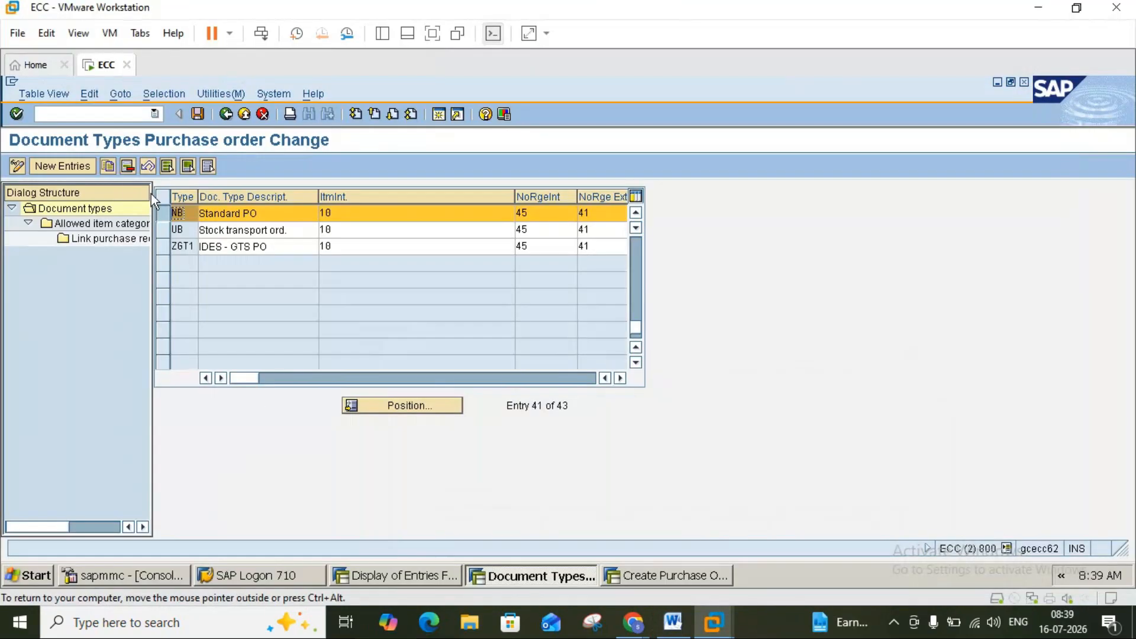
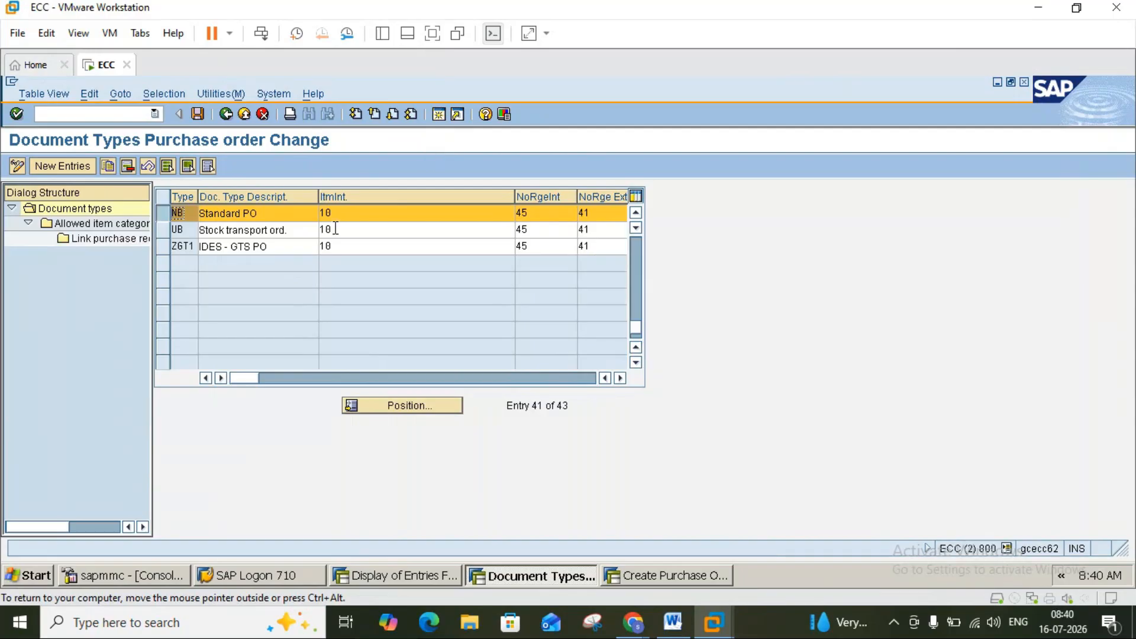
Copy the NB document type as ZNB with the description 'IMPORT PO'.
left_click(108, 167)
left_click(195, 212)
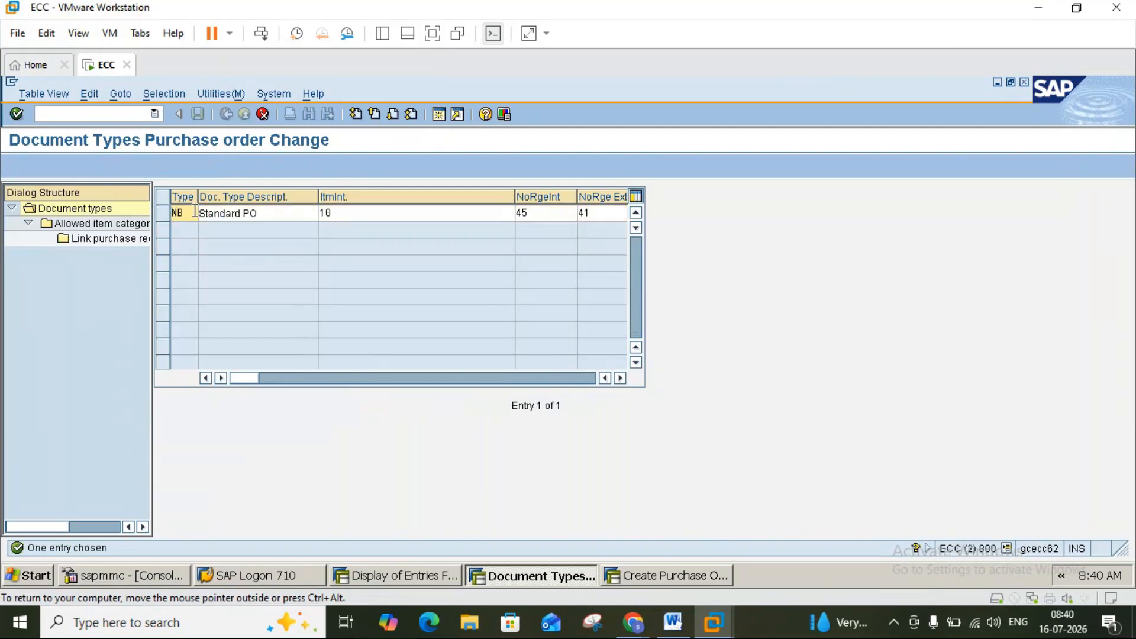
key("BackSpace")
key("BackSpace")
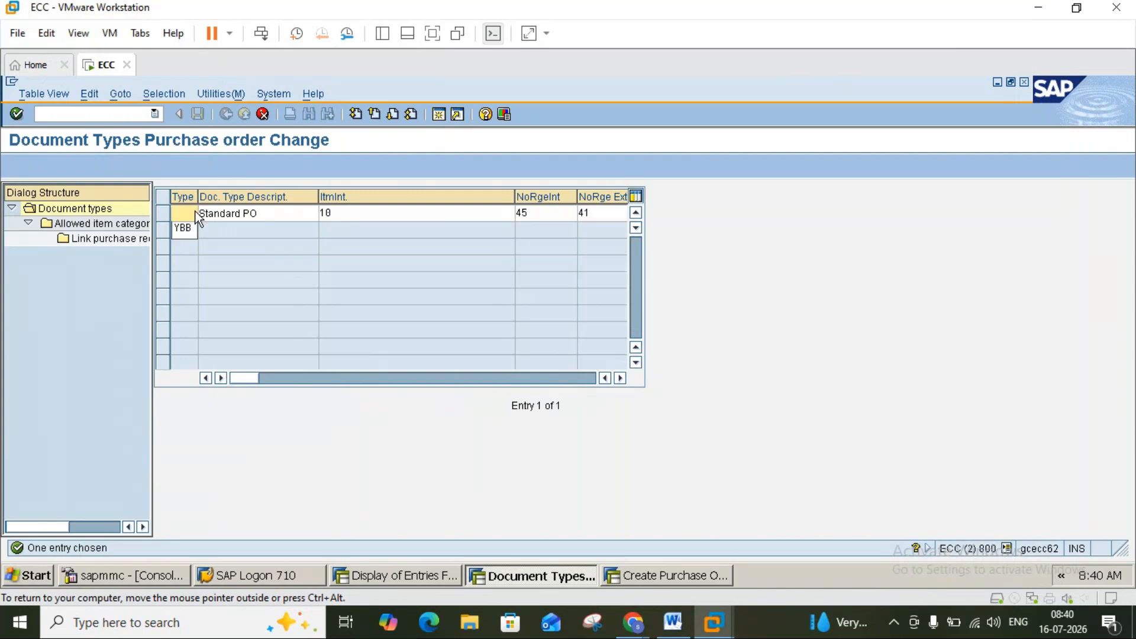
type("ZNB")
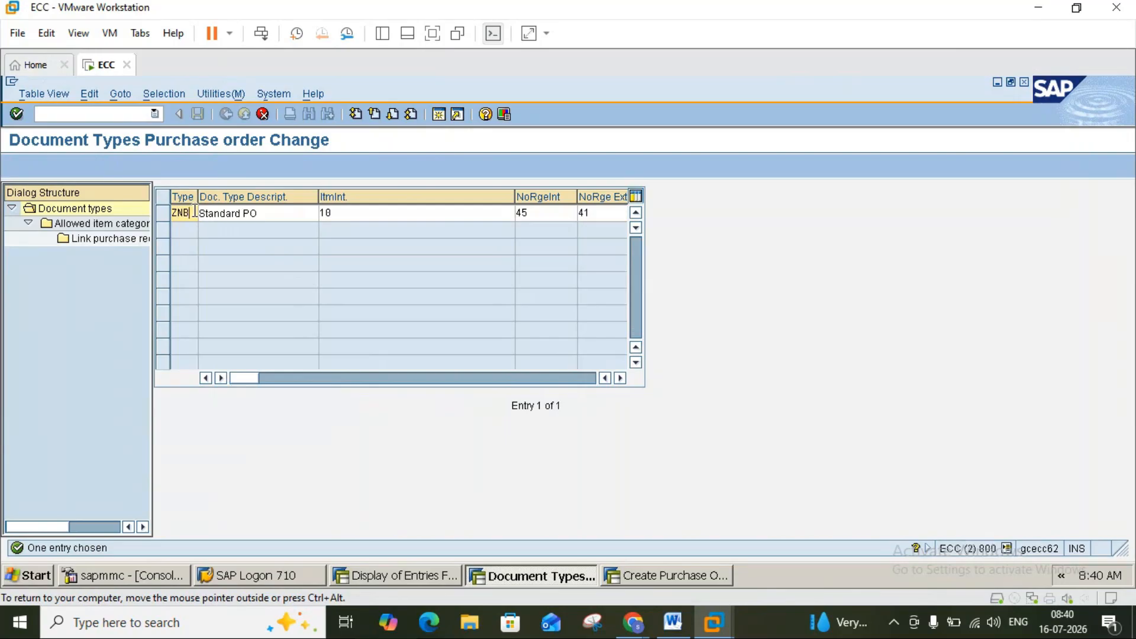
left_click(295, 212)
key("BackSpace")
key("BackSpace")
key("BackSpace")
key("BackSpace")
key("BackSpace")
key("BackSpace")
key("BackSpace")
key("BackSpace")
key("BackSpace")
key("BackSpace")
key("BackSpace")
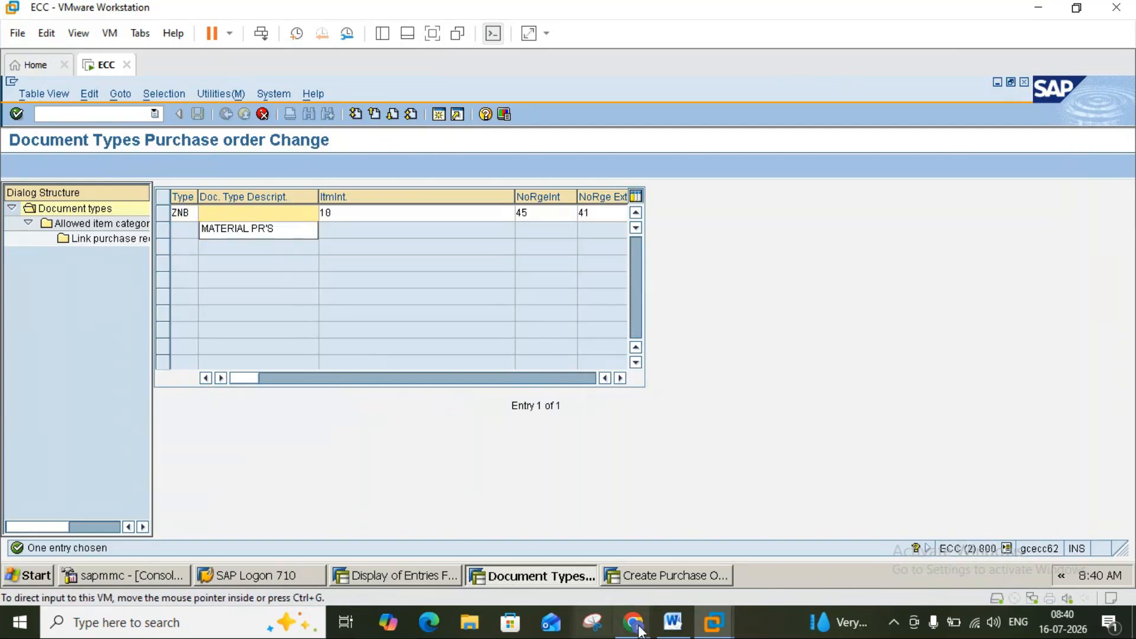
left_click(673, 622)
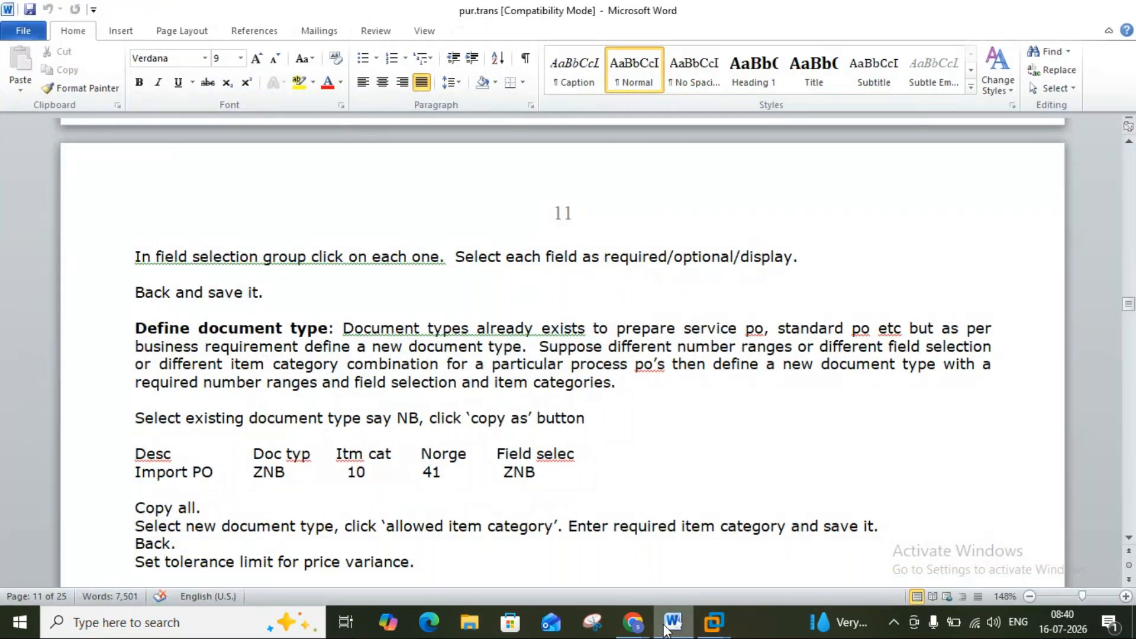
left_click(669, 623)
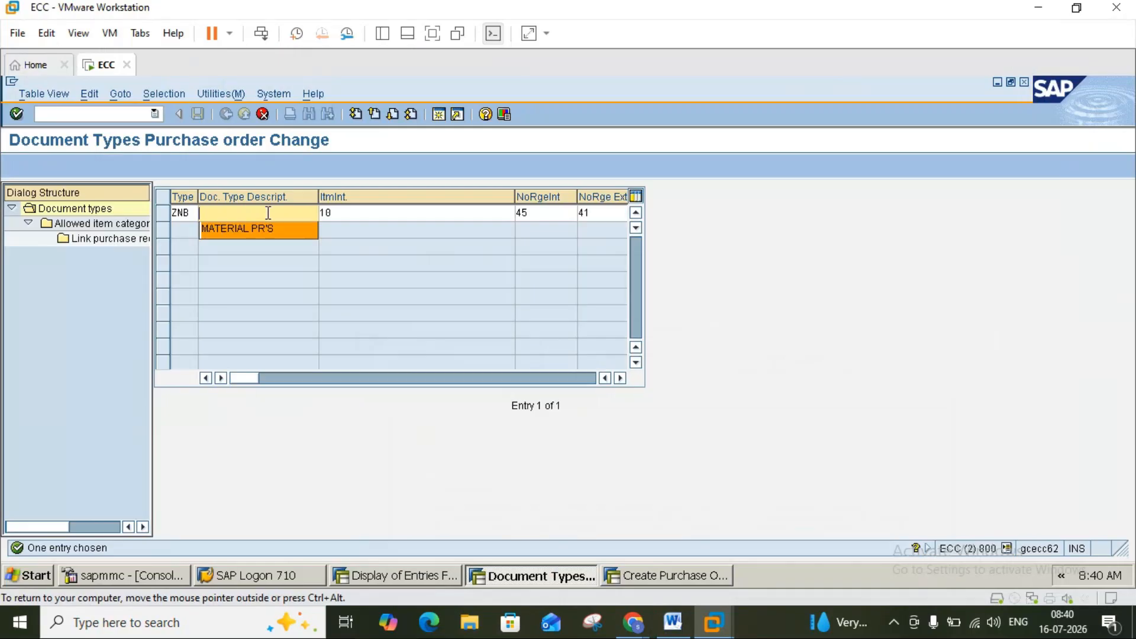
type("IM")
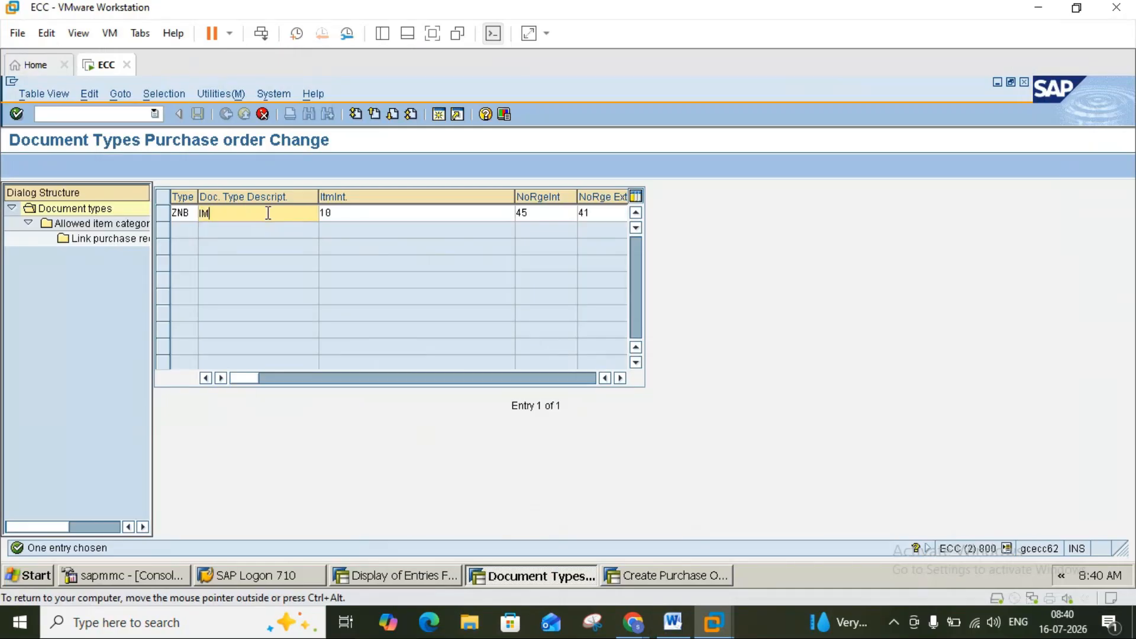
type("PORT PO")
Keep item interval 10 and begin changing the internal number range, checking the Word notes.
left_click(359, 210)
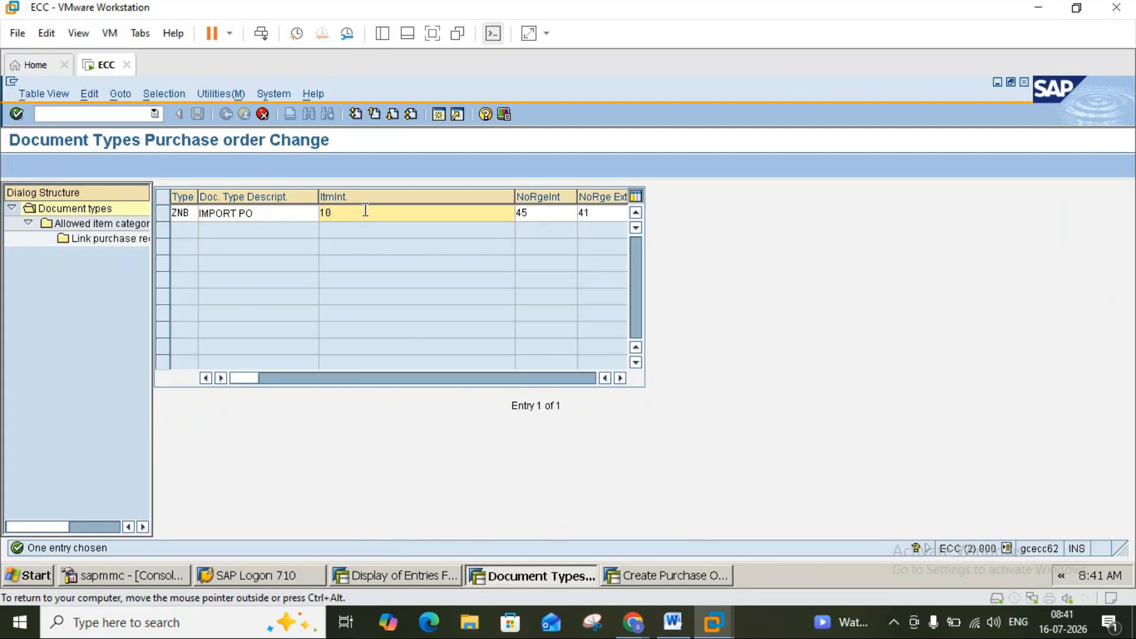
left_click(672, 622)
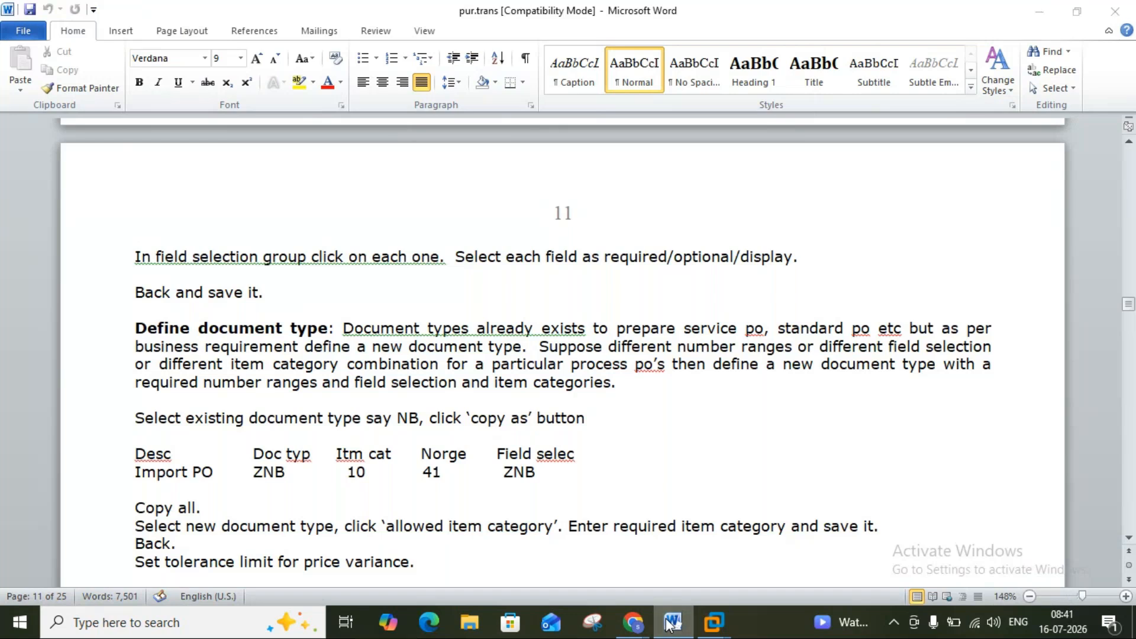
left_click(668, 624)
left_click(668, 624)
left_click(668, 624)
left_click(669, 624)
left_click(683, 619)
left_click(543, 213)
key("BackSpace")
Set ZNB's internal number range to 31 from the number range list.
type("5")
left_click(584, 214)
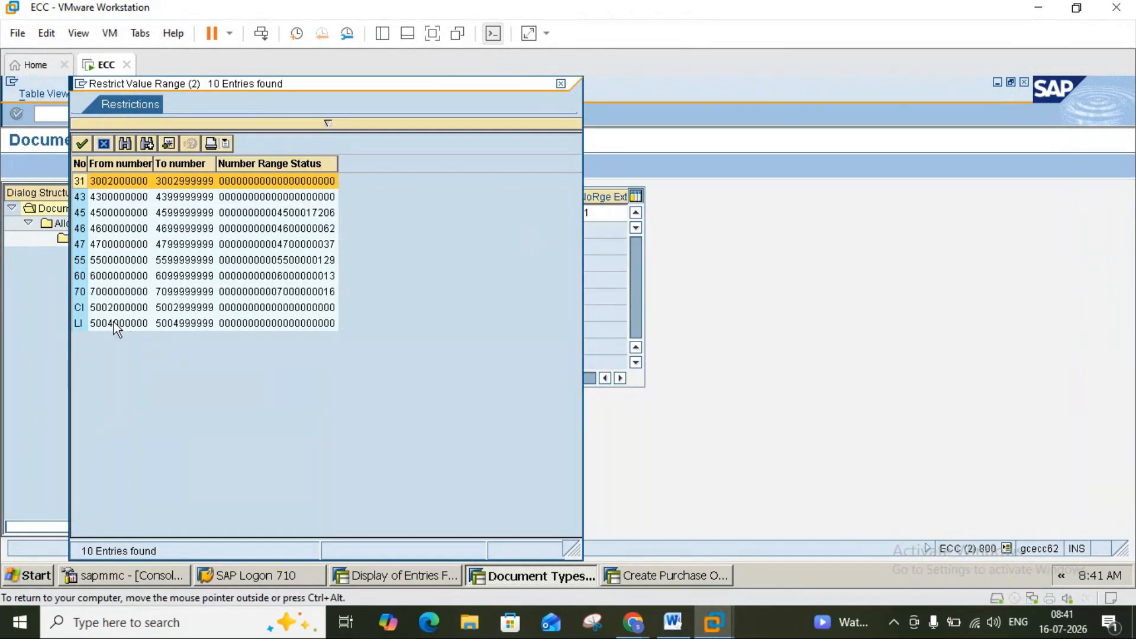
double_click(80, 179)
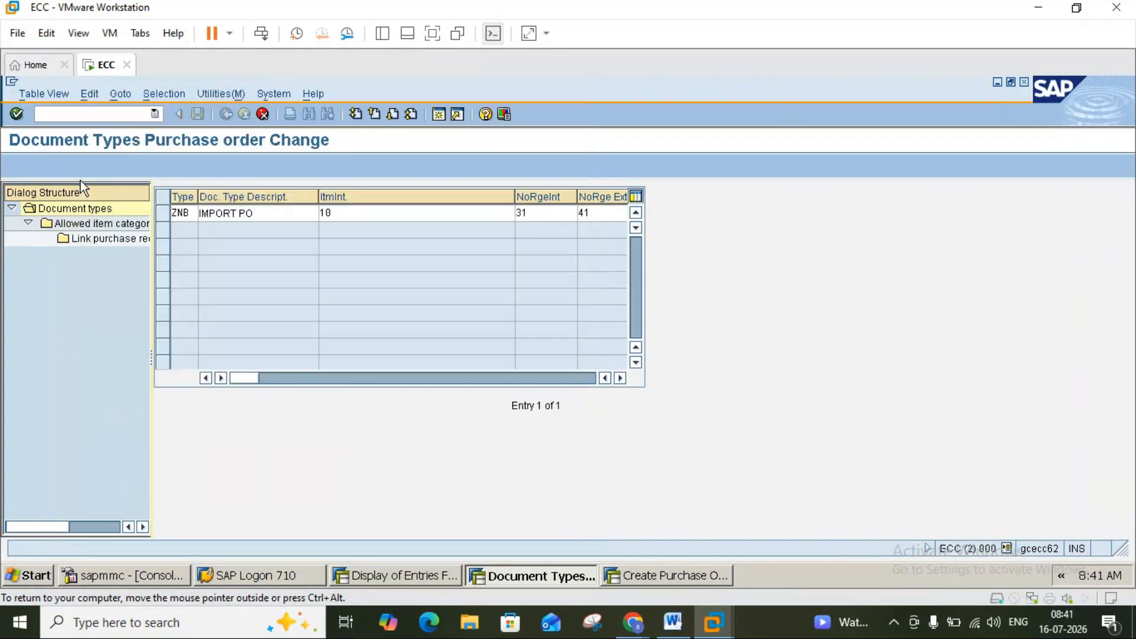
Browse the external number range list for ZNB and close it without choosing.
left_click(620, 377)
left_click(620, 377)
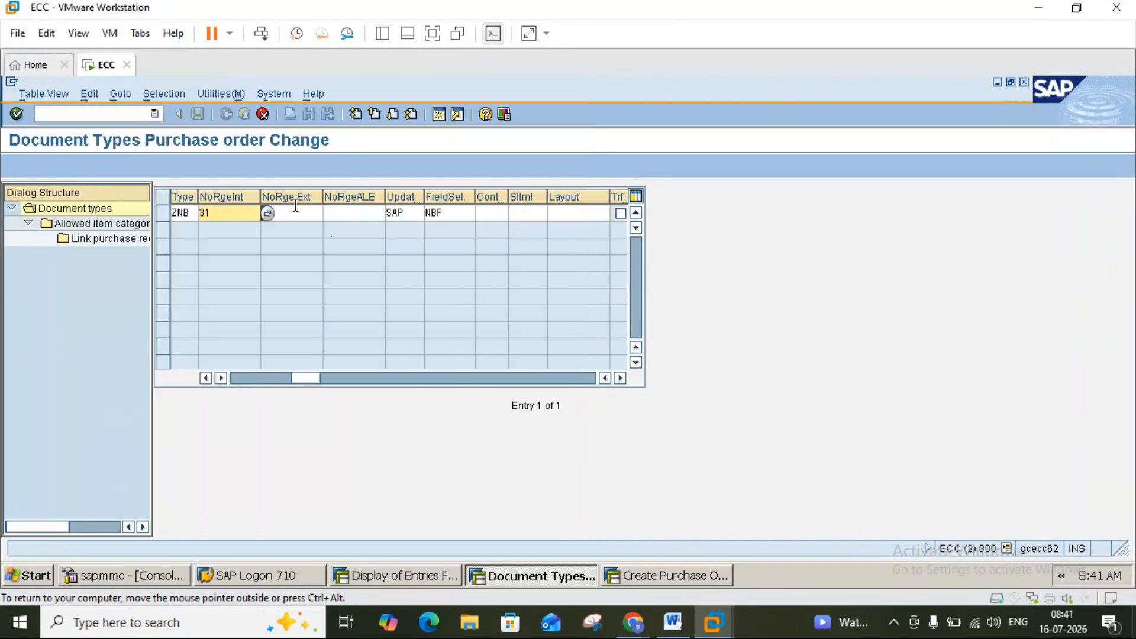
left_click(297, 212)
left_click(329, 215)
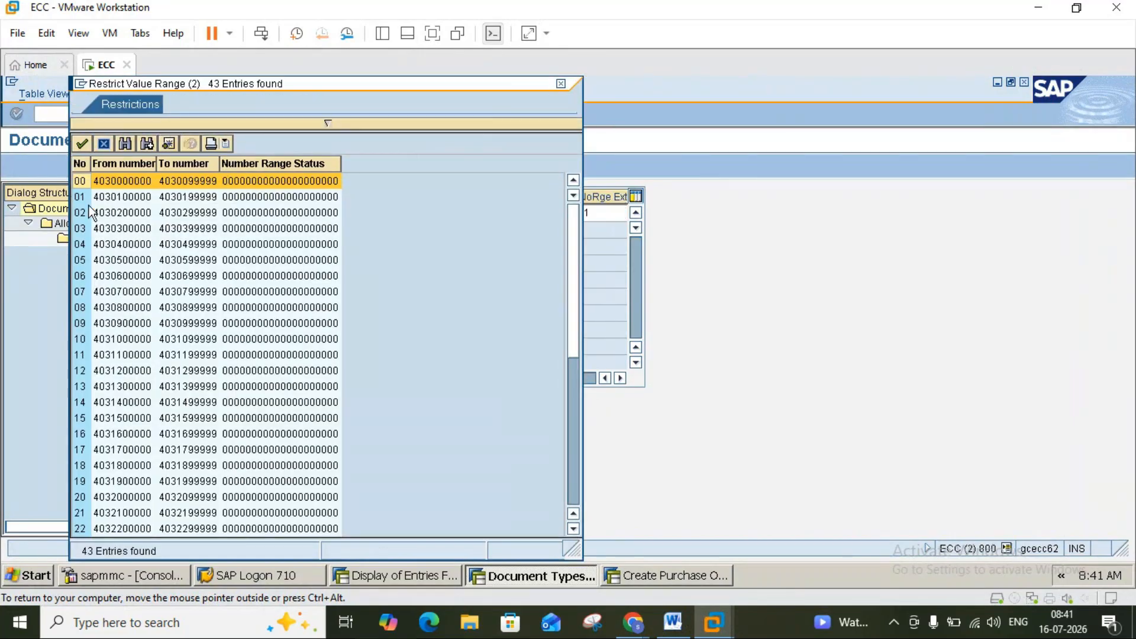
left_click(569, 477)
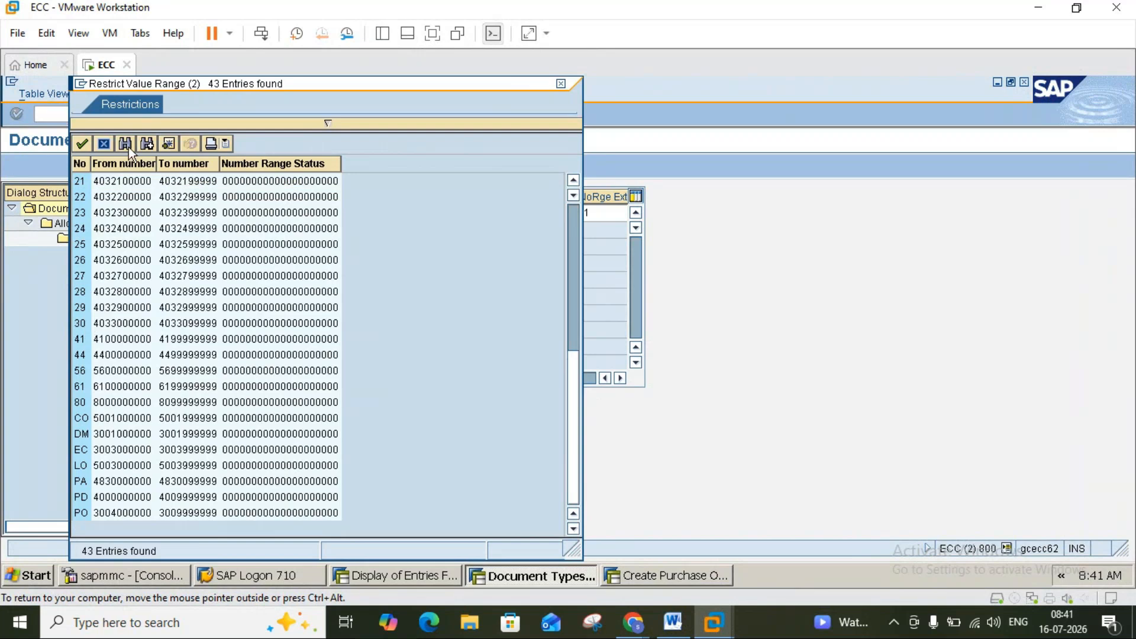
left_click(574, 179)
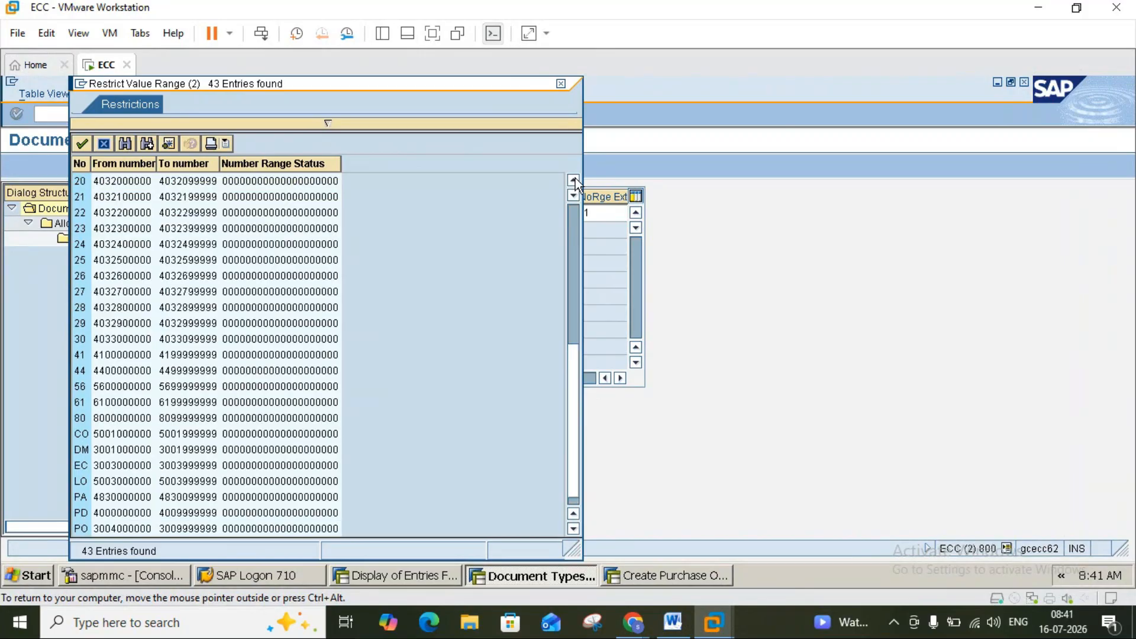
left_click(574, 179)
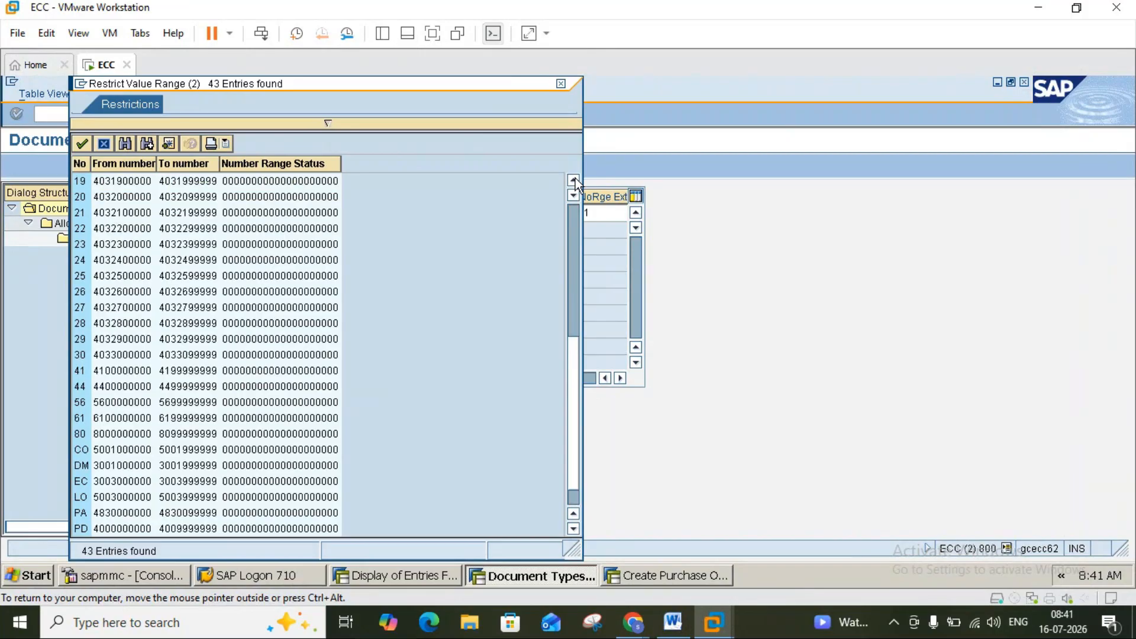
left_click(573, 180)
left_click(574, 180)
left_click(574, 179)
left_click(574, 179)
left_click(573, 179)
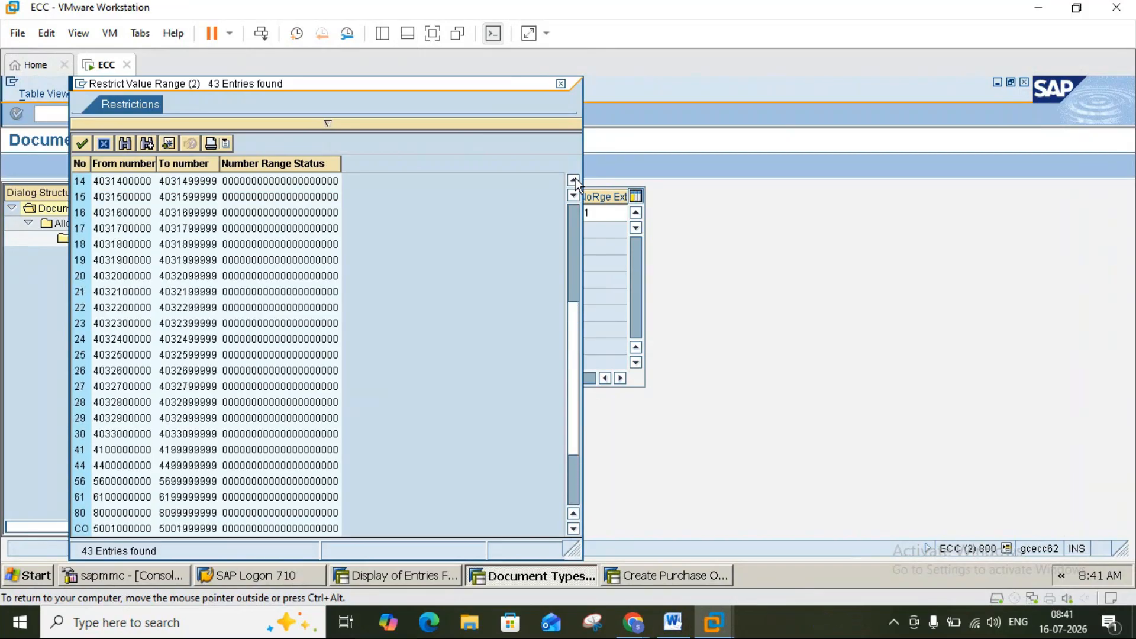
left_click(575, 178)
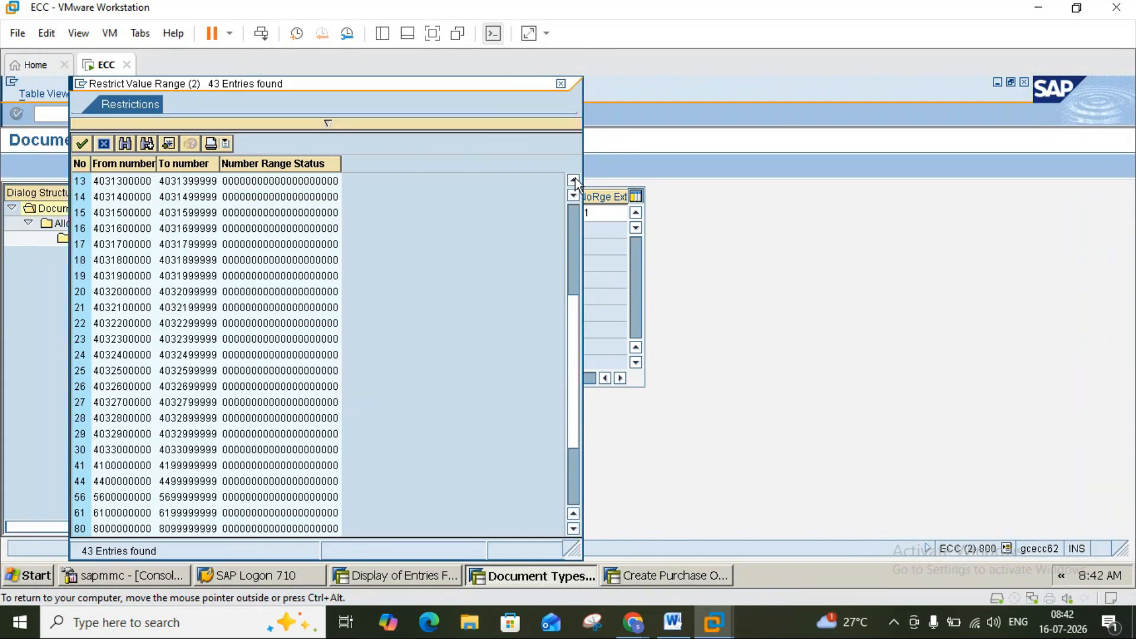
left_click(575, 178)
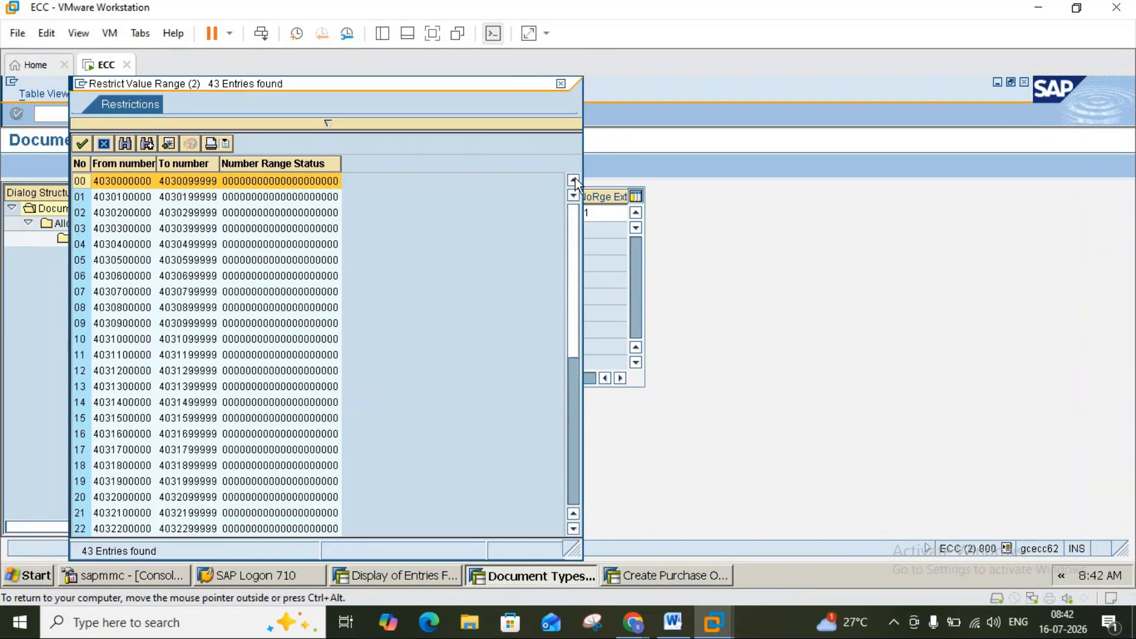
left_click(561, 84)
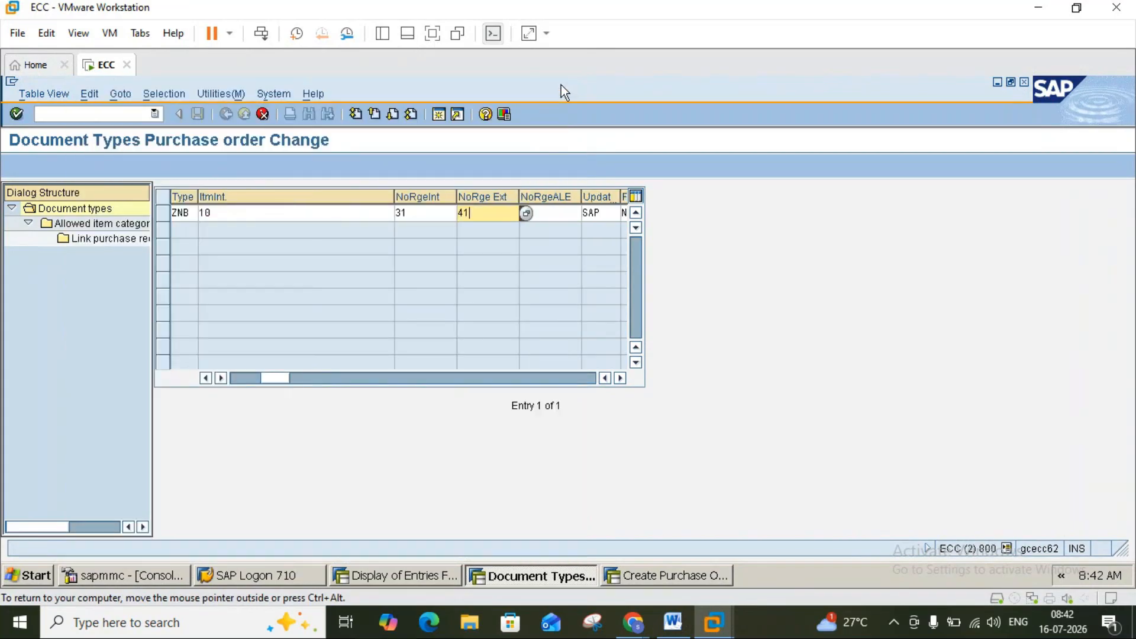
Replace ZNB's internal number range with 41.
left_click(441, 213)
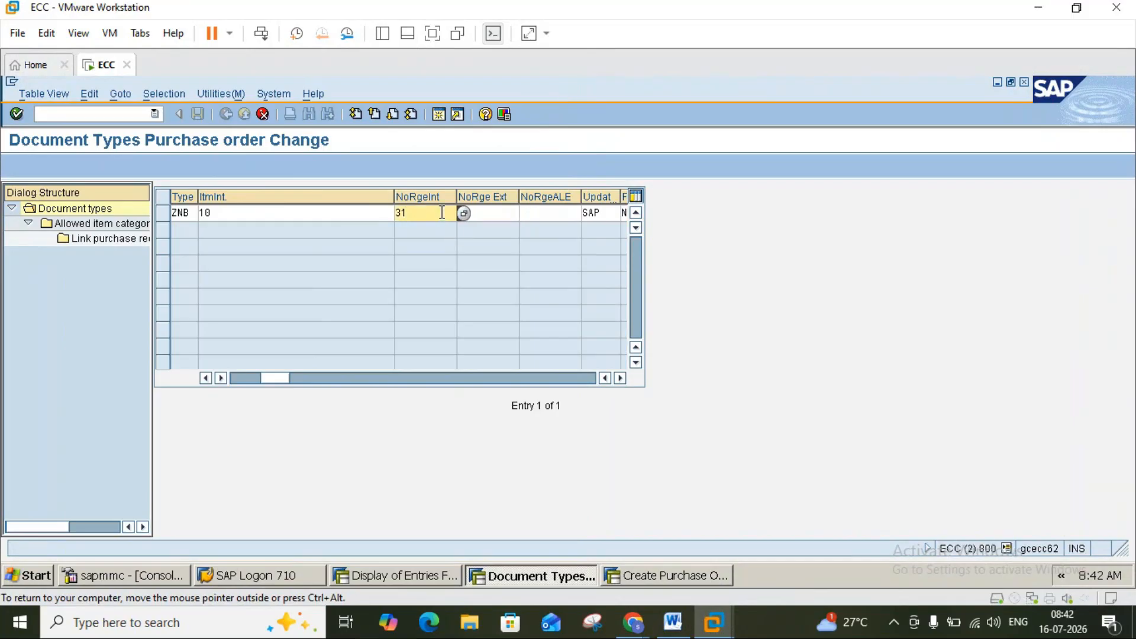
key("BackSpace")
key("BackSpace")
left_click(482, 212)
left_click(443, 213)
type("41")
Search the external number range list for 4031, then close it.
left_click(512, 213)
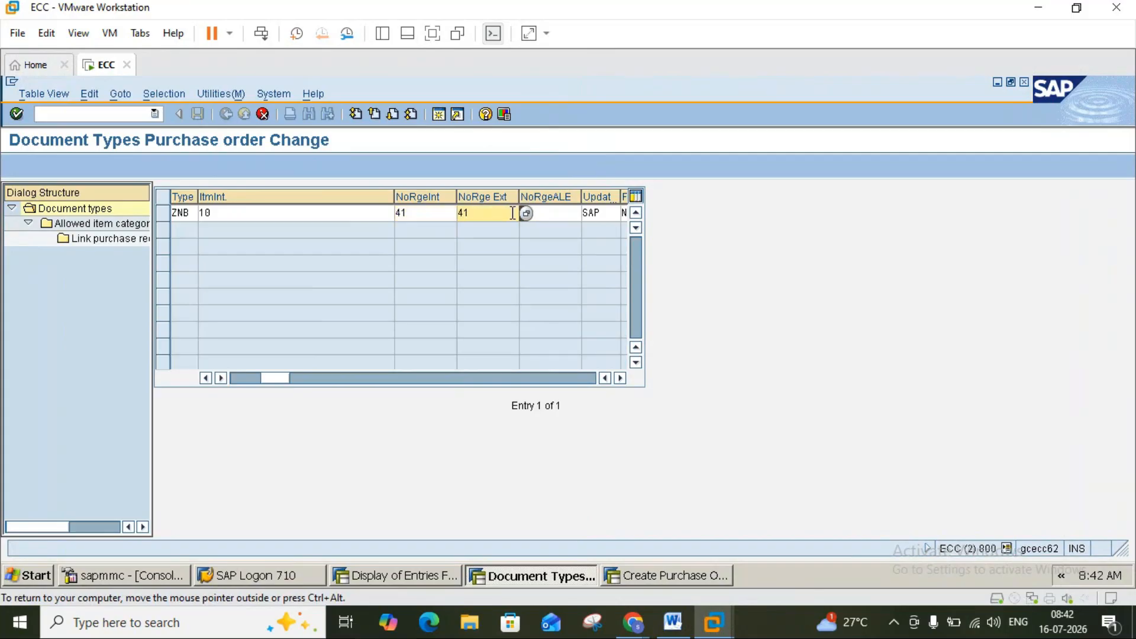
left_click(525, 213)
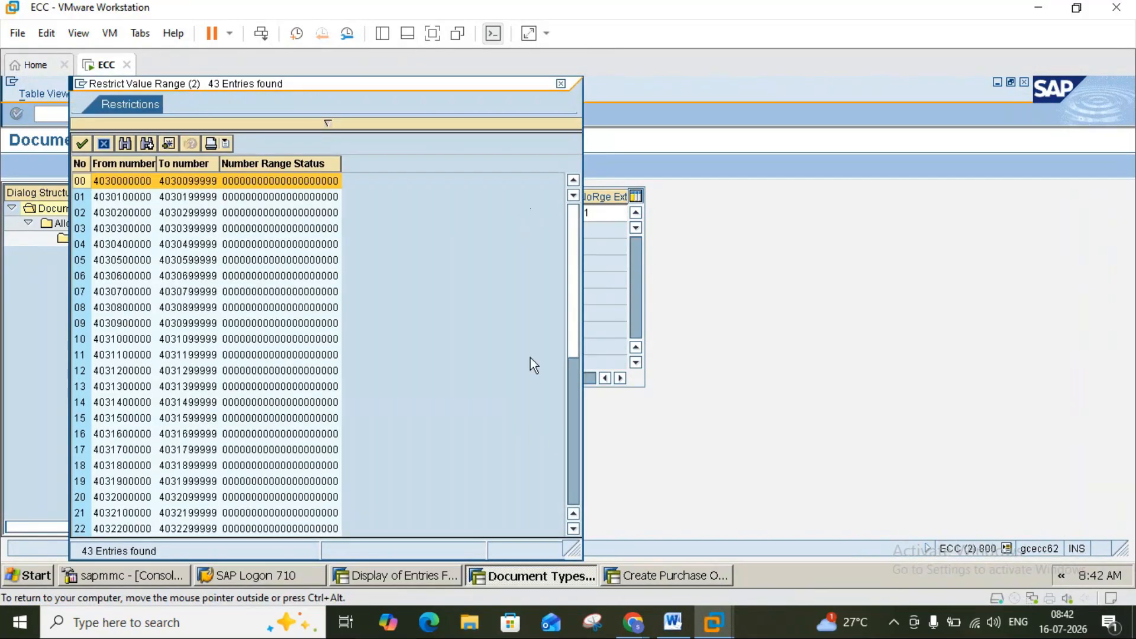
left_click(573, 489)
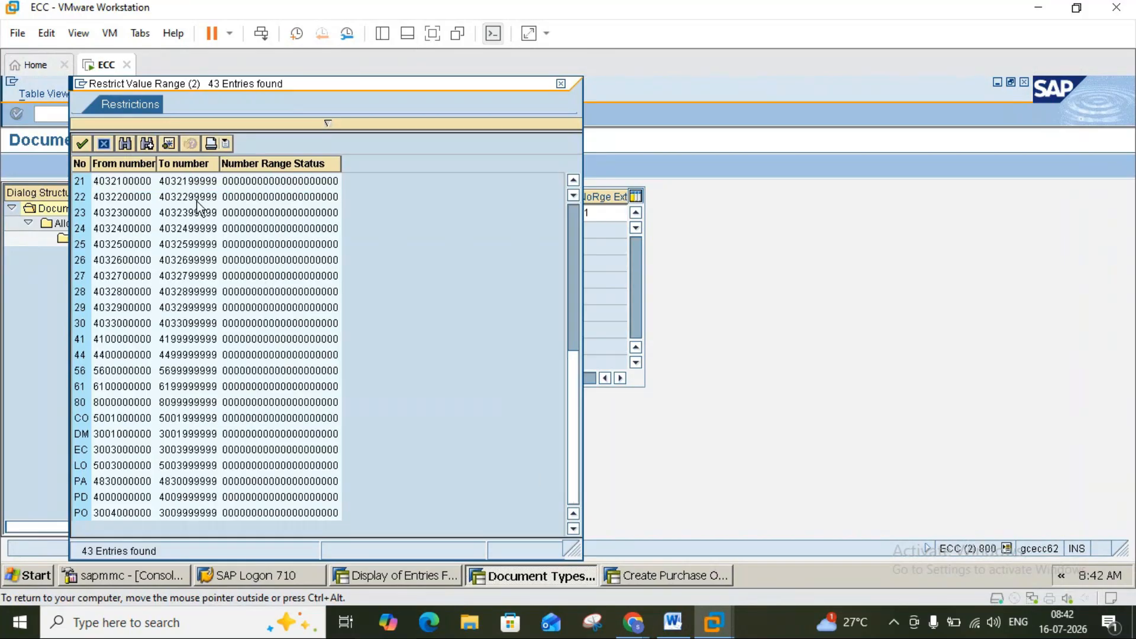
left_click(126, 145)
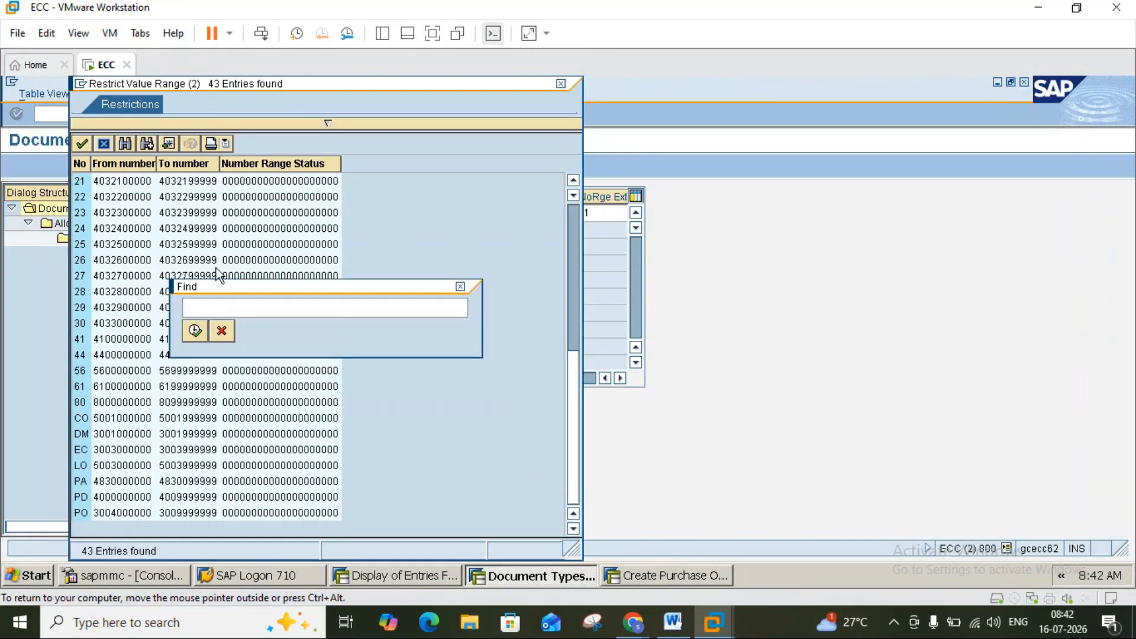
type("4031")
key("Return")
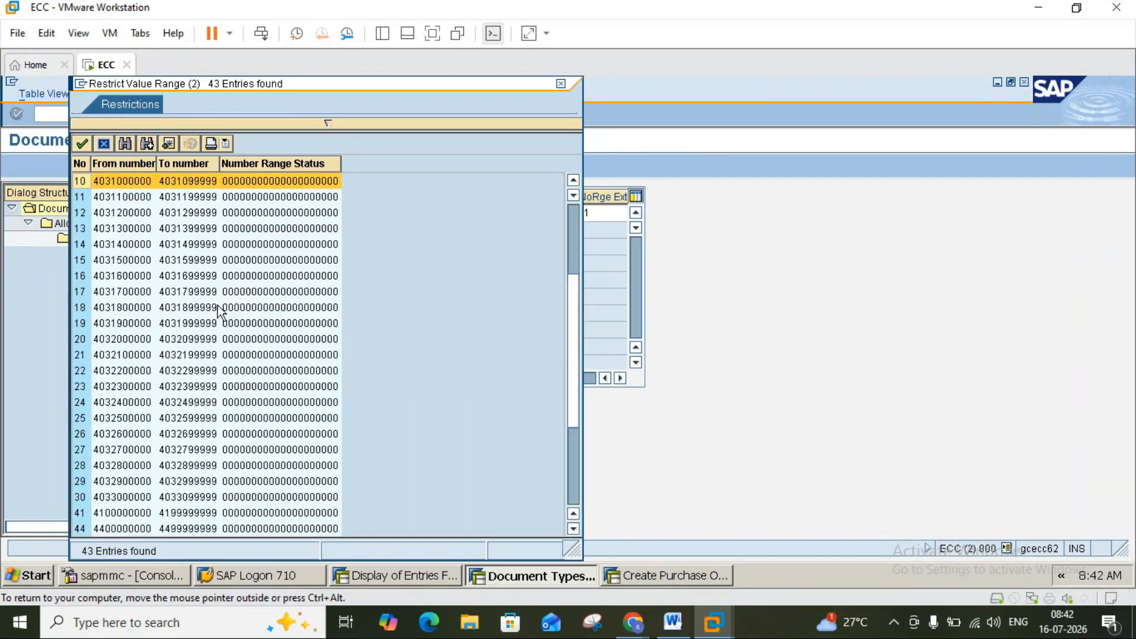
left_click(570, 470)
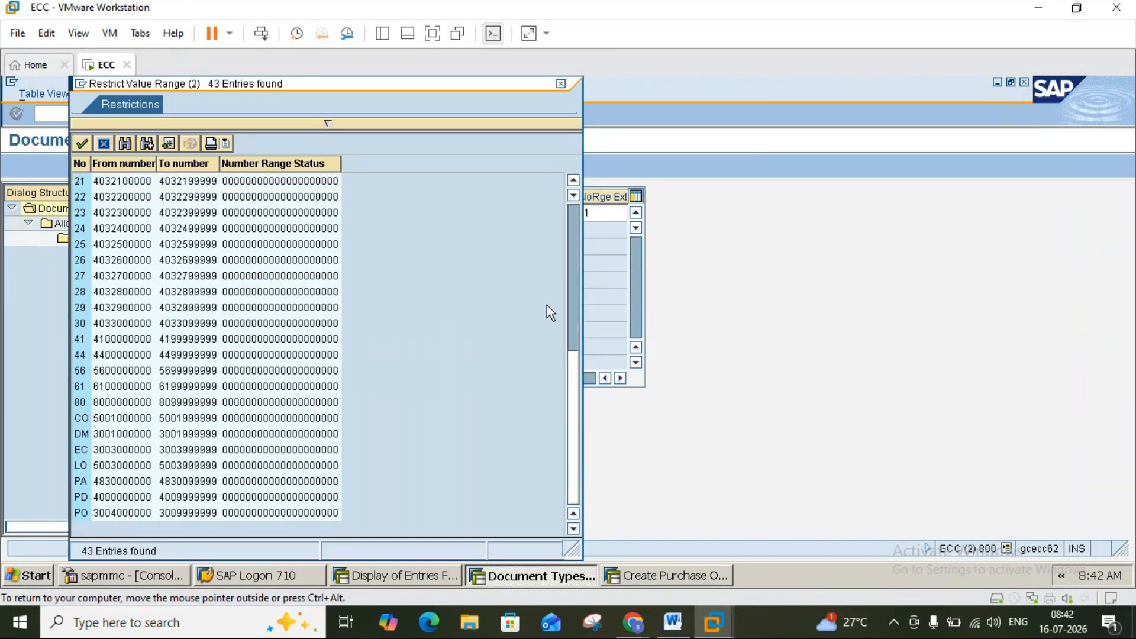
left_click(561, 84)
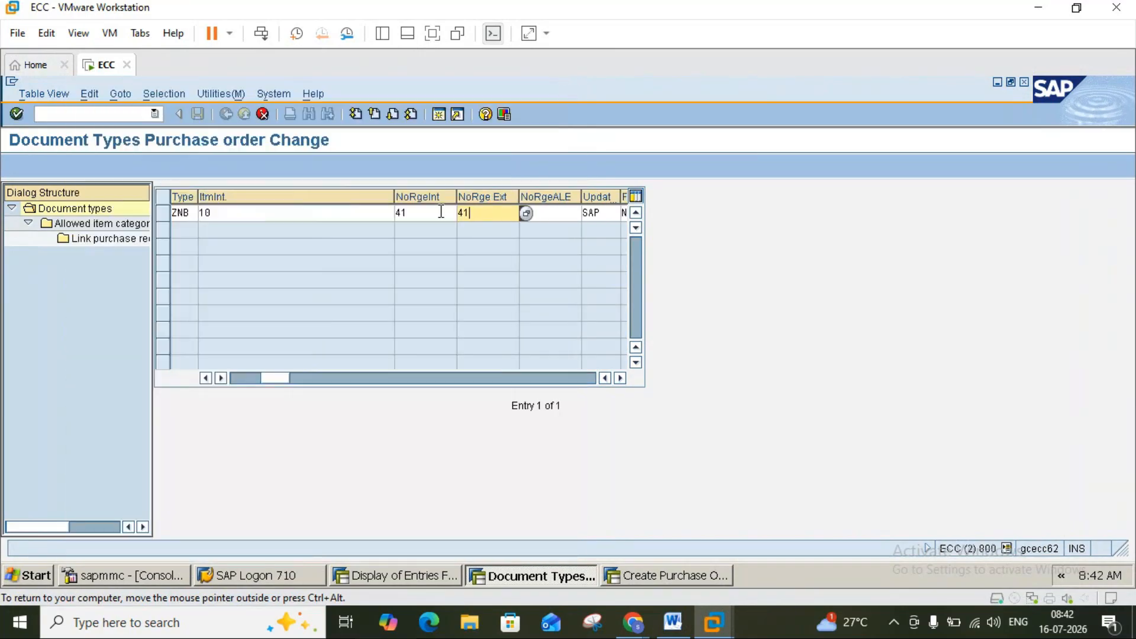
Confirm the ZNB row and reselect internal number range 31 from the list.
key("Return")
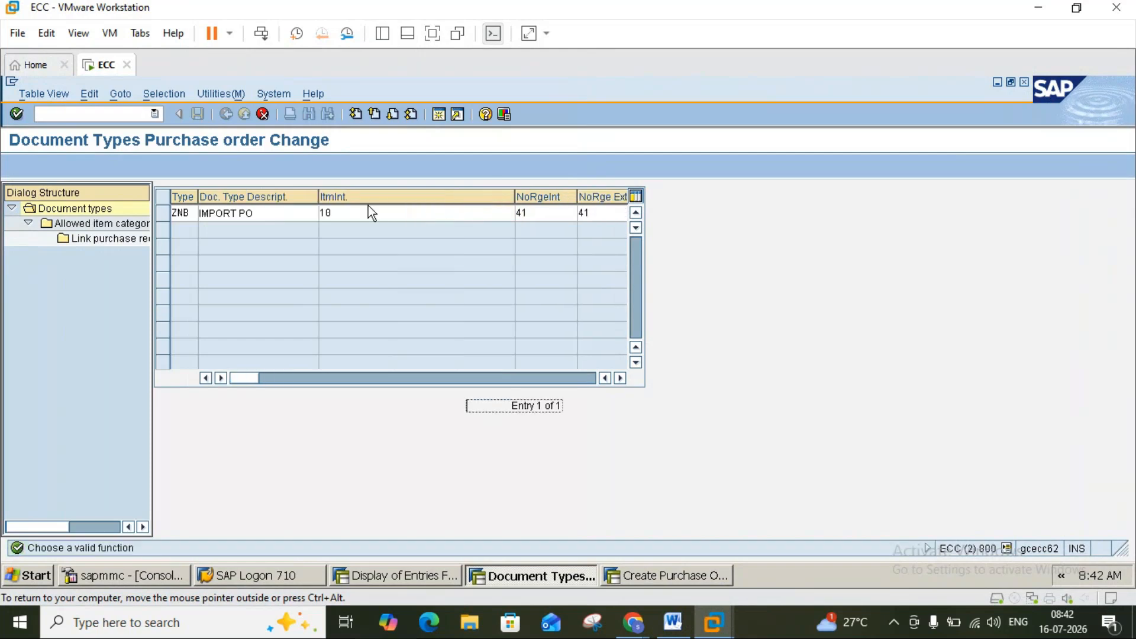
left_click(584, 214)
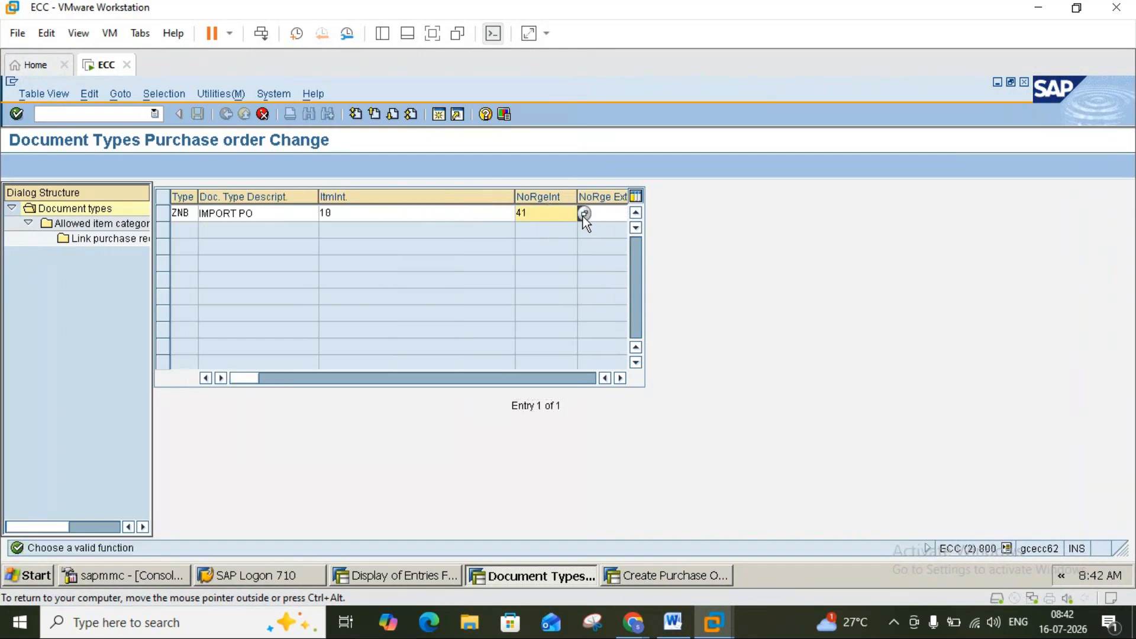
key("F4")
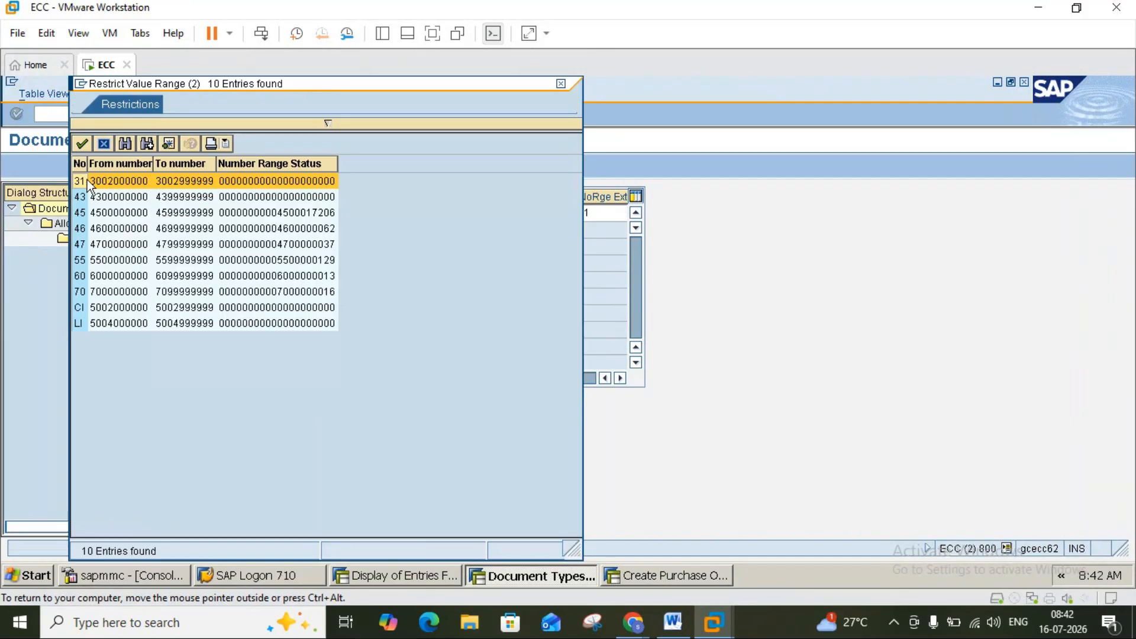
double_click(84, 181)
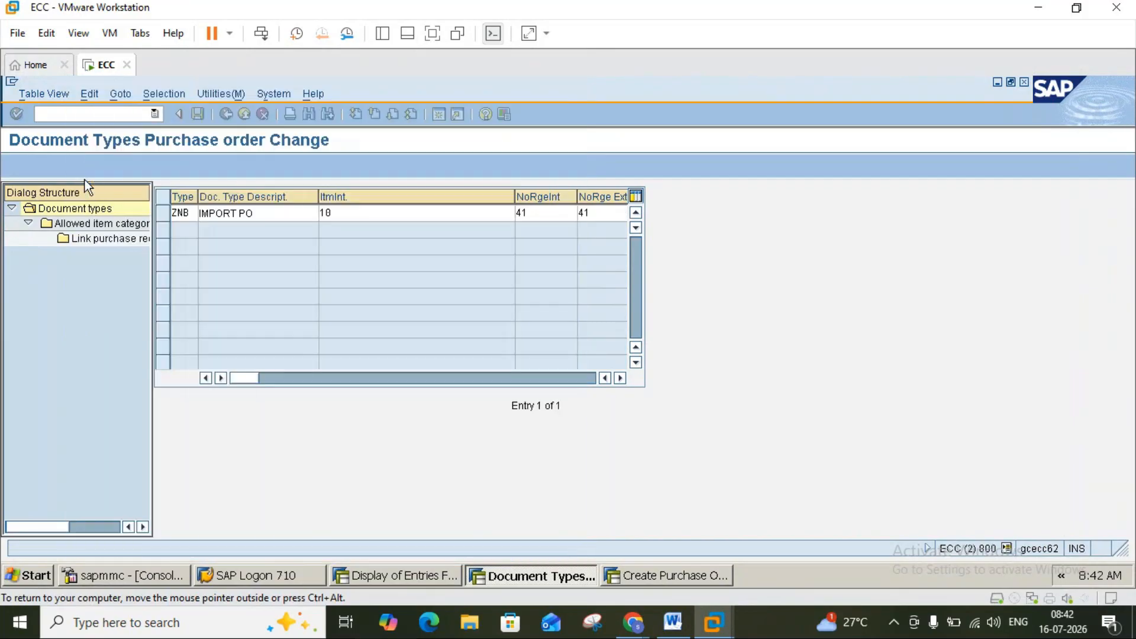
left_click(619, 378)
left_click(674, 622)
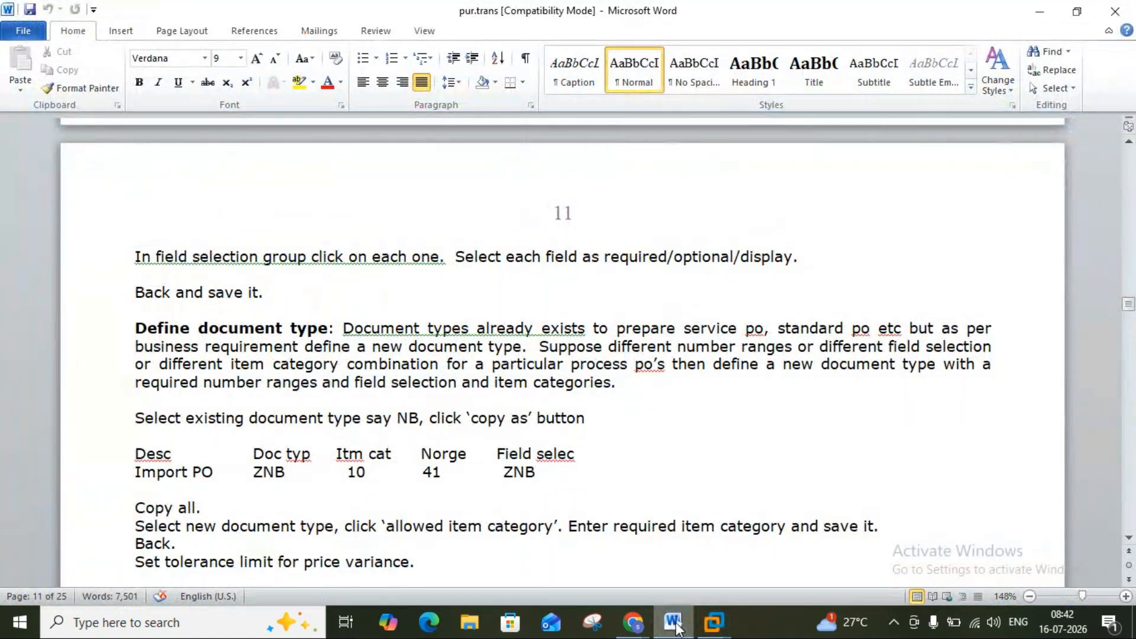
Pick ZNBF as ZNB's field selection key from the selection key list.
left_click(674, 623)
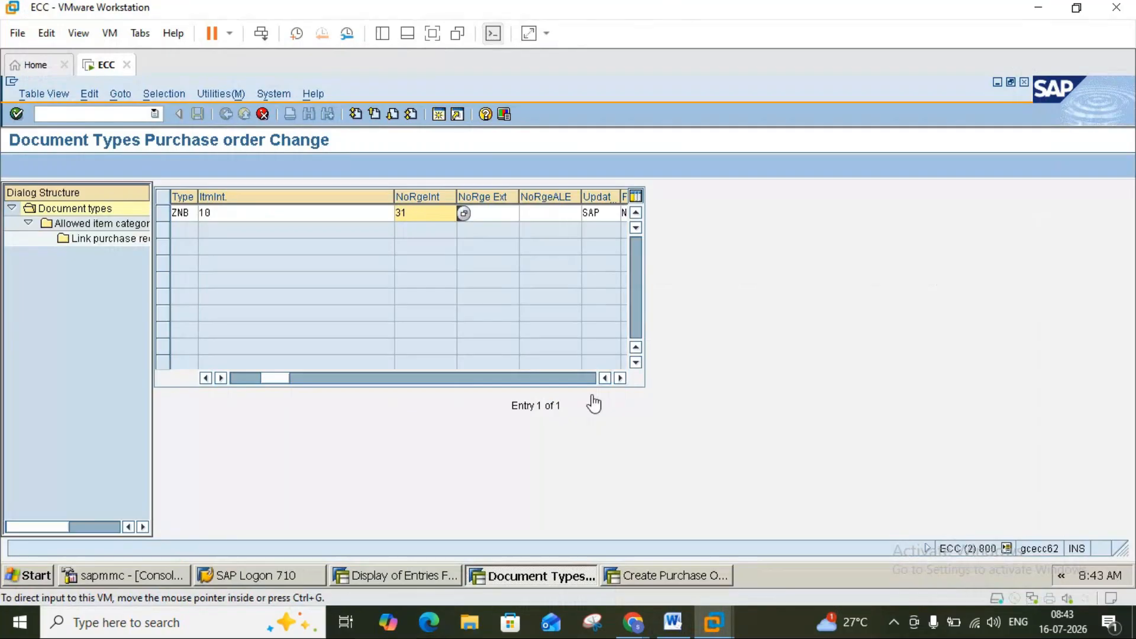
left_click(619, 378)
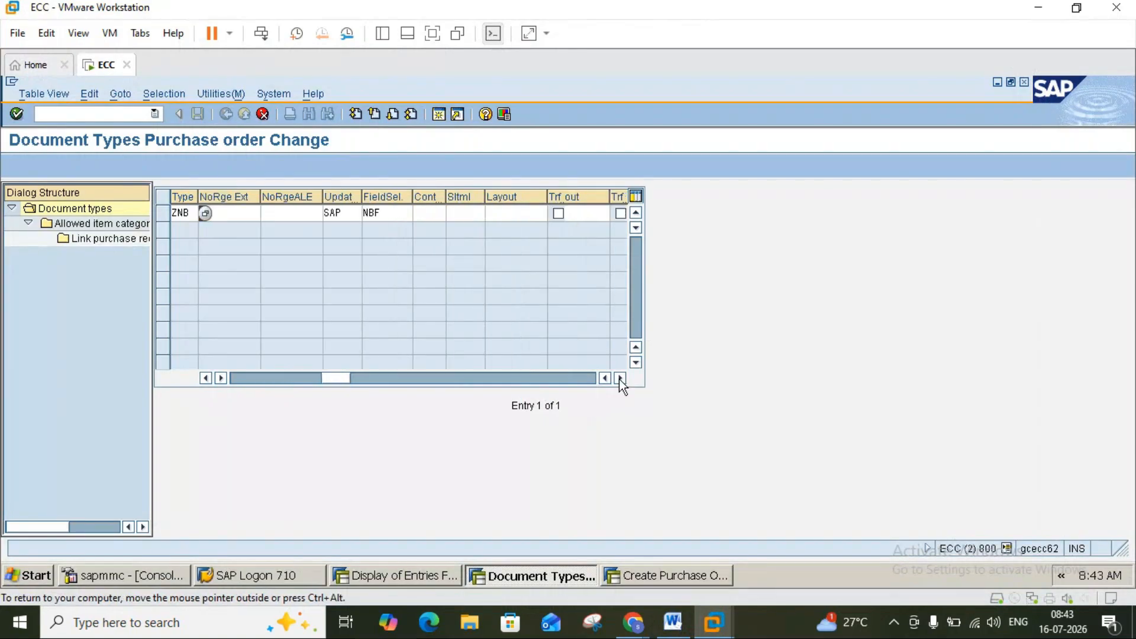
left_click(619, 378)
left_click(338, 215)
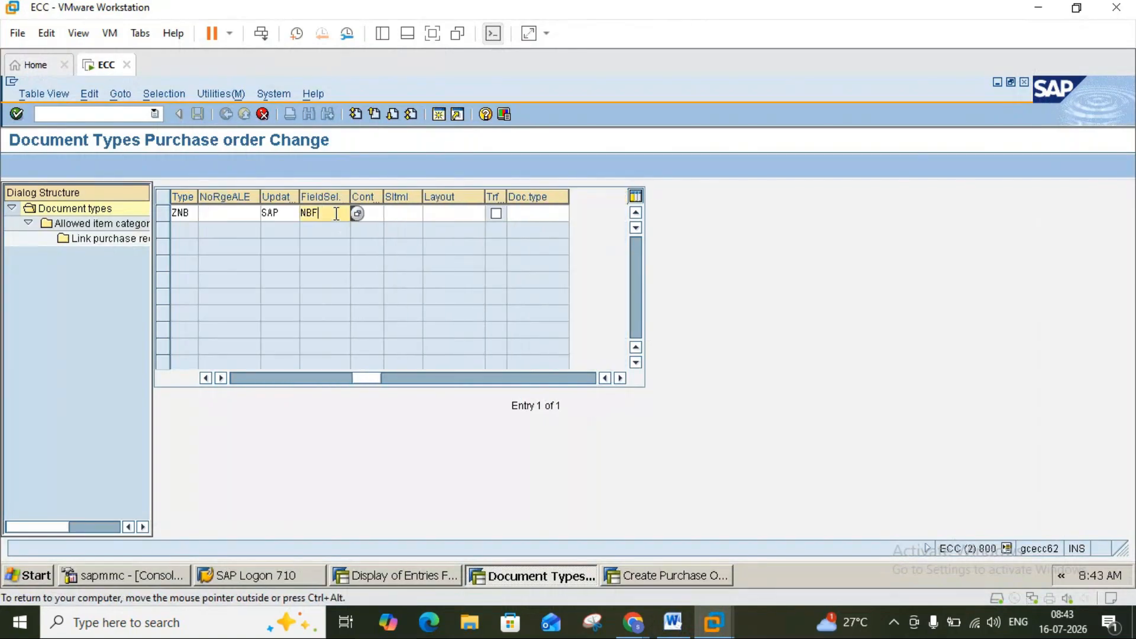
left_click(354, 214)
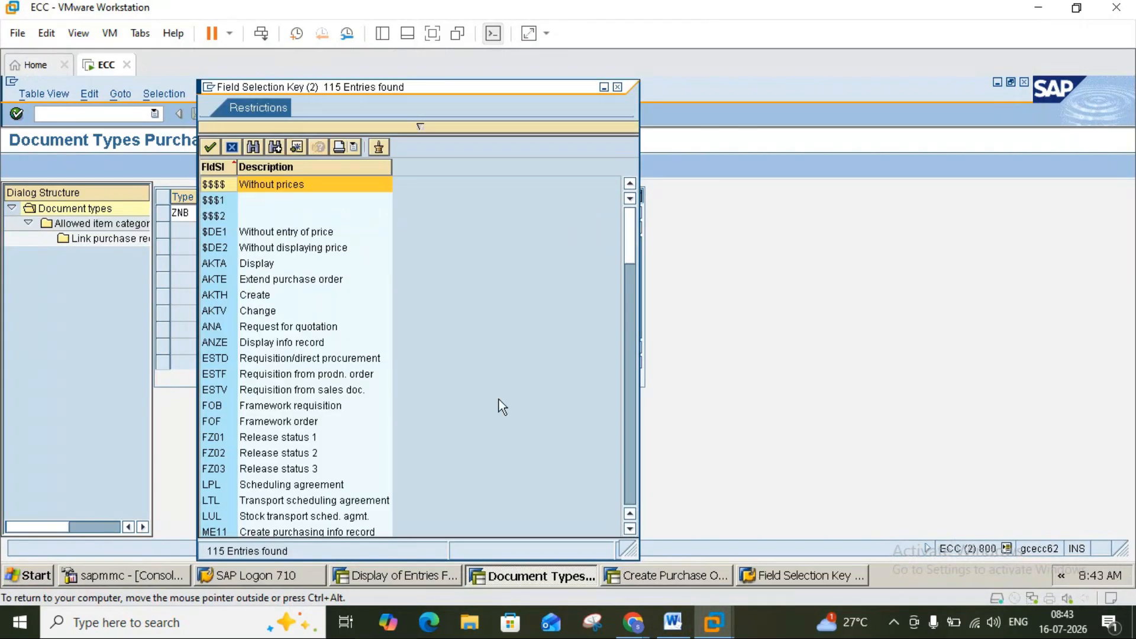
left_click(630, 475)
left_click(630, 478)
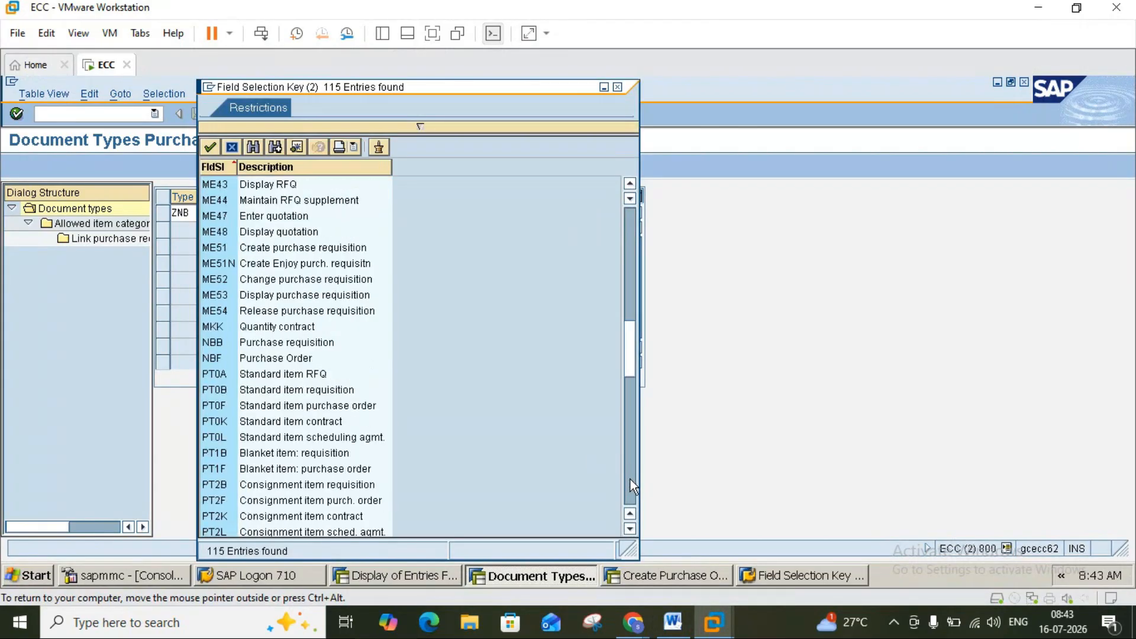
left_click(630, 480)
left_click(630, 479)
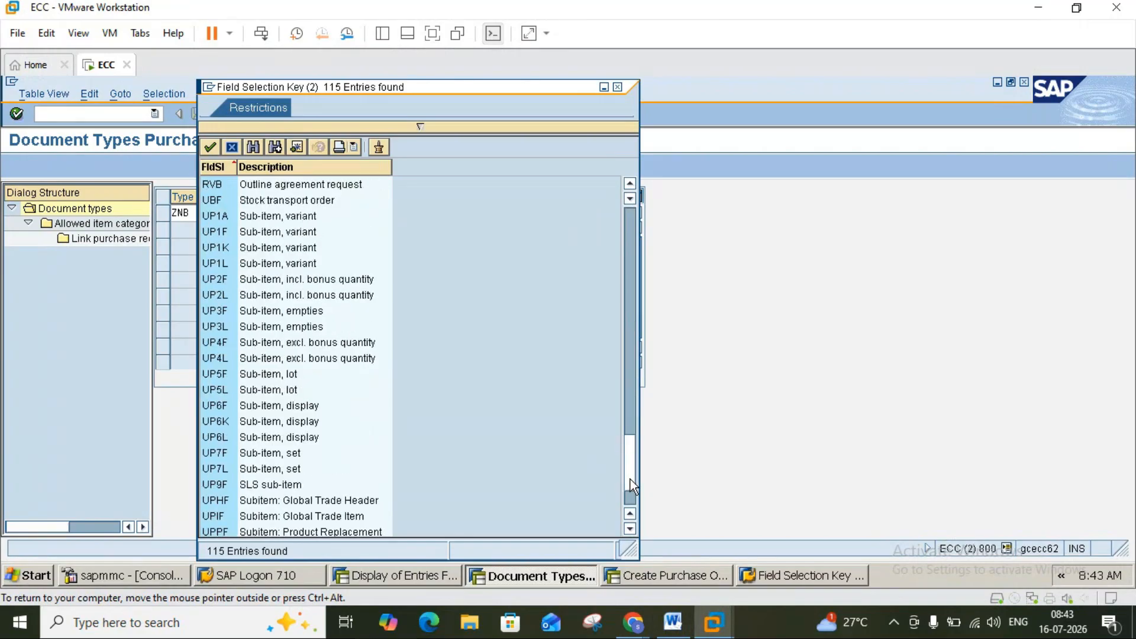
left_click(628, 496)
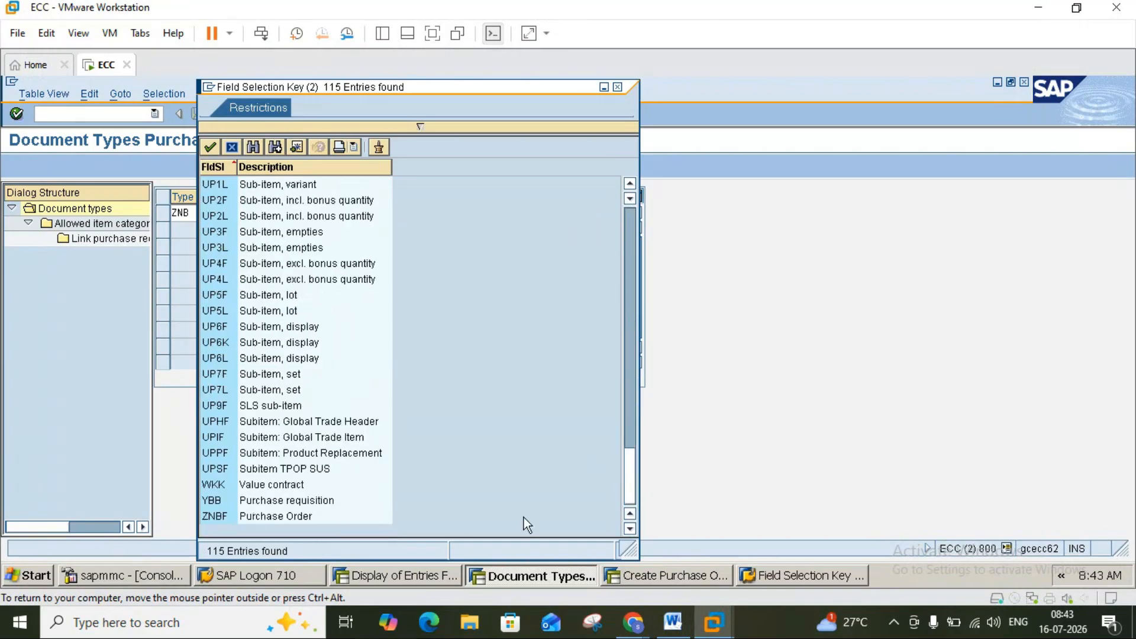
double_click(220, 518)
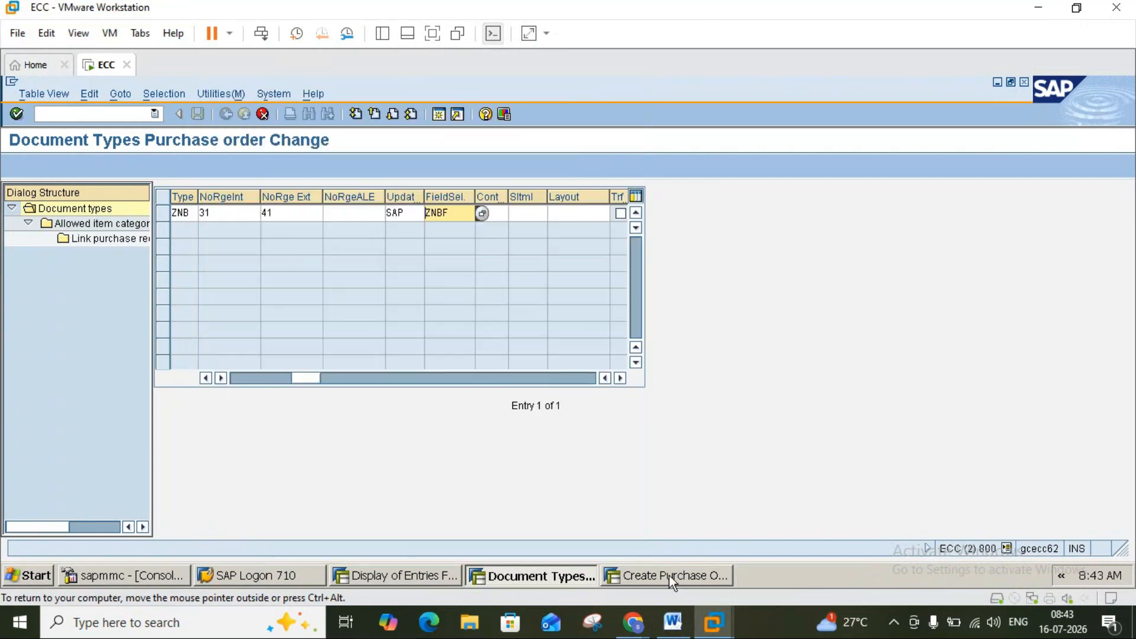
left_click(672, 623)
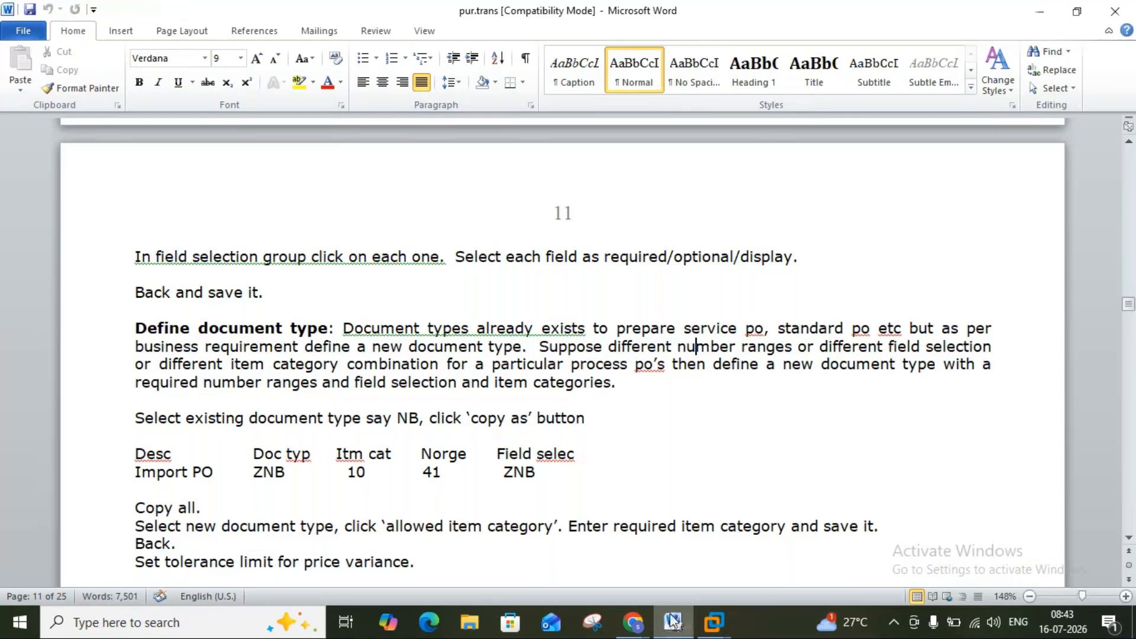
left_click(681, 631)
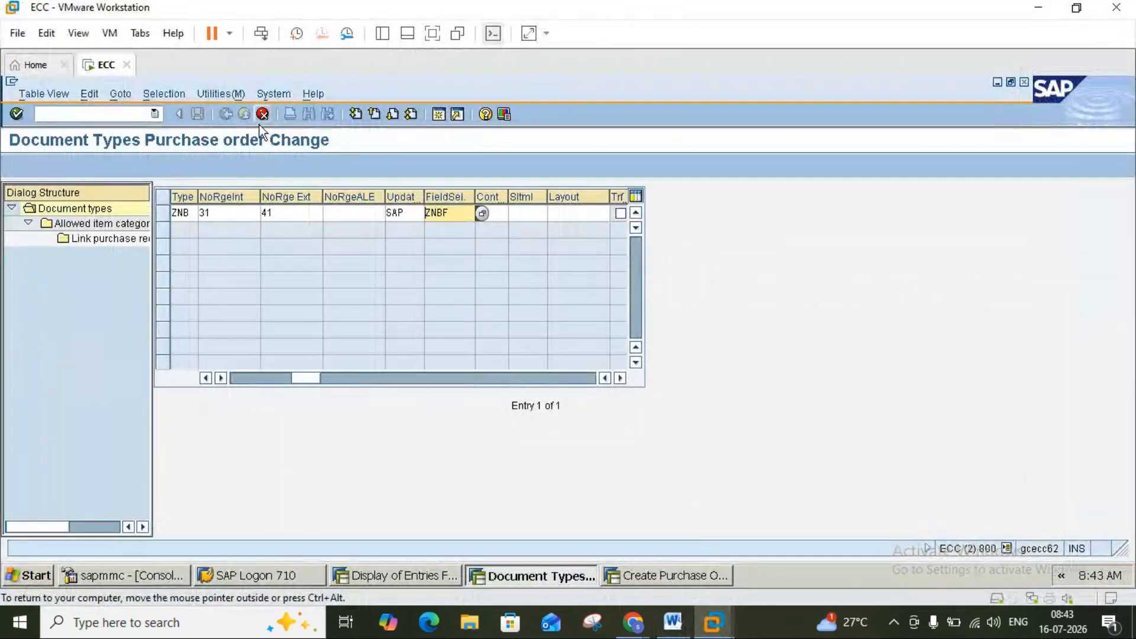
Copy all 37 dependent entries to ZNB and save it under a customizing request.
key("F6")
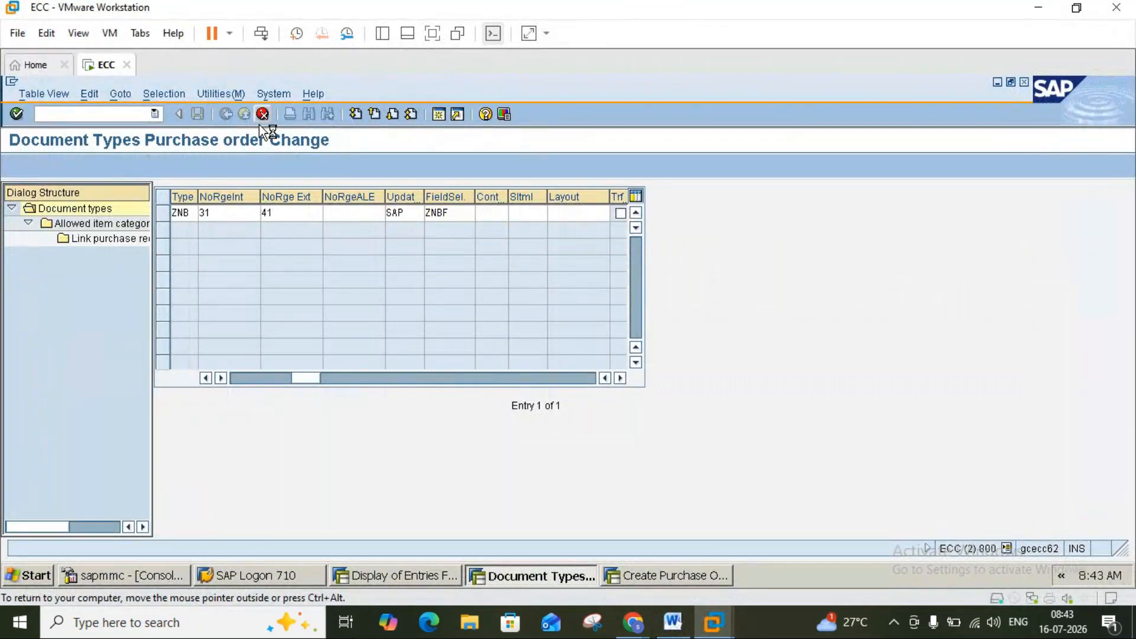
left_click(421, 327)
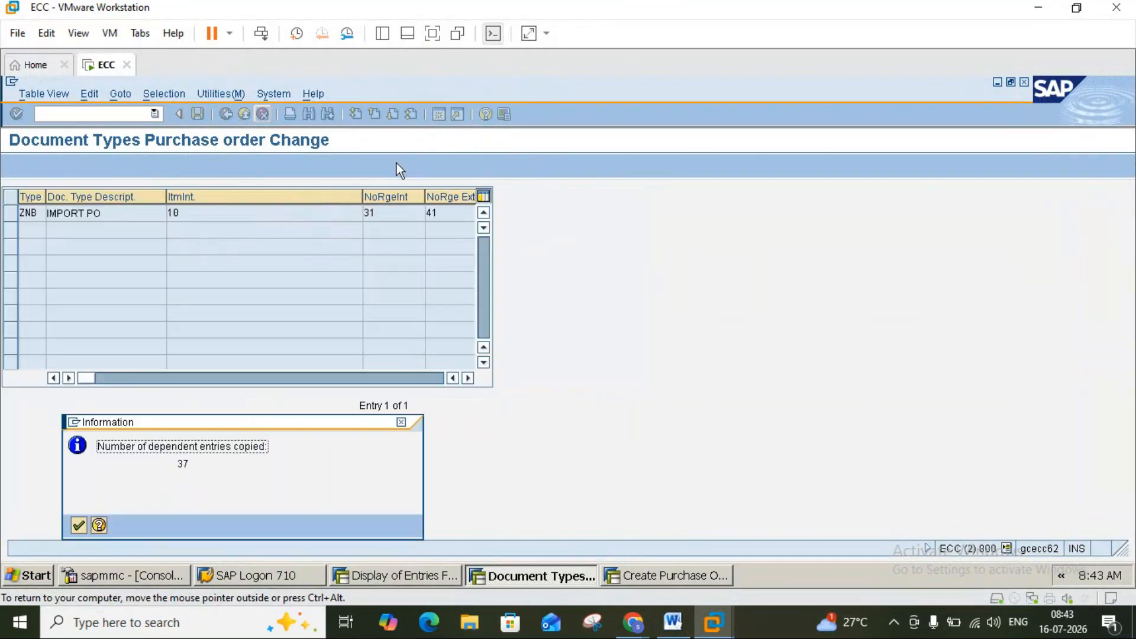
left_click(79, 524)
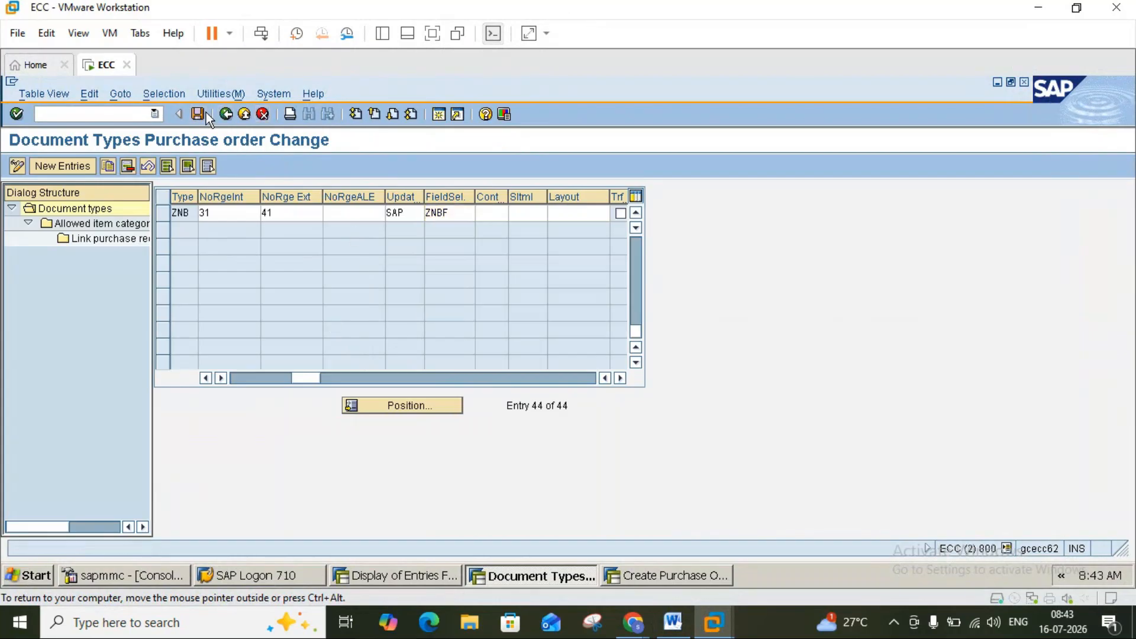
left_click(224, 115)
left_click(43, 333)
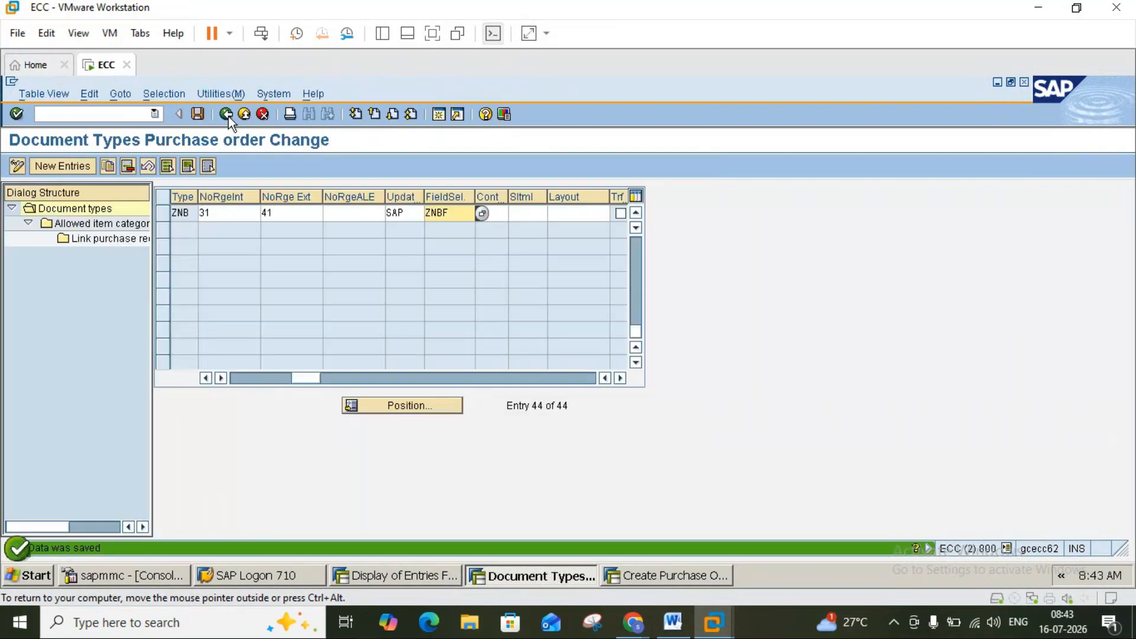
left_click(229, 116)
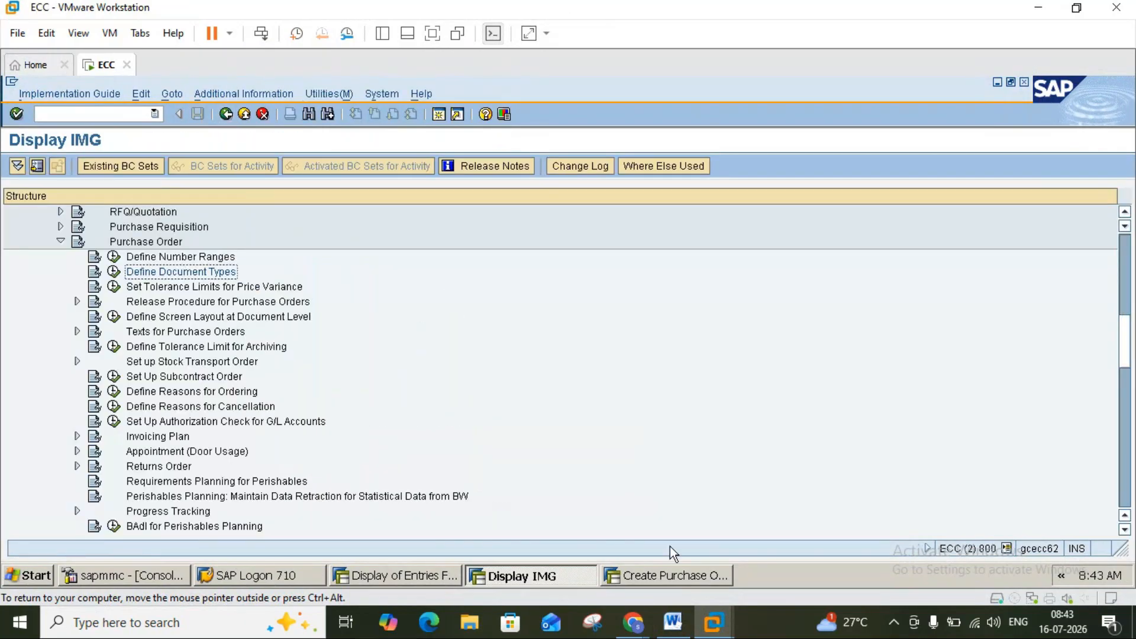
left_click(673, 622)
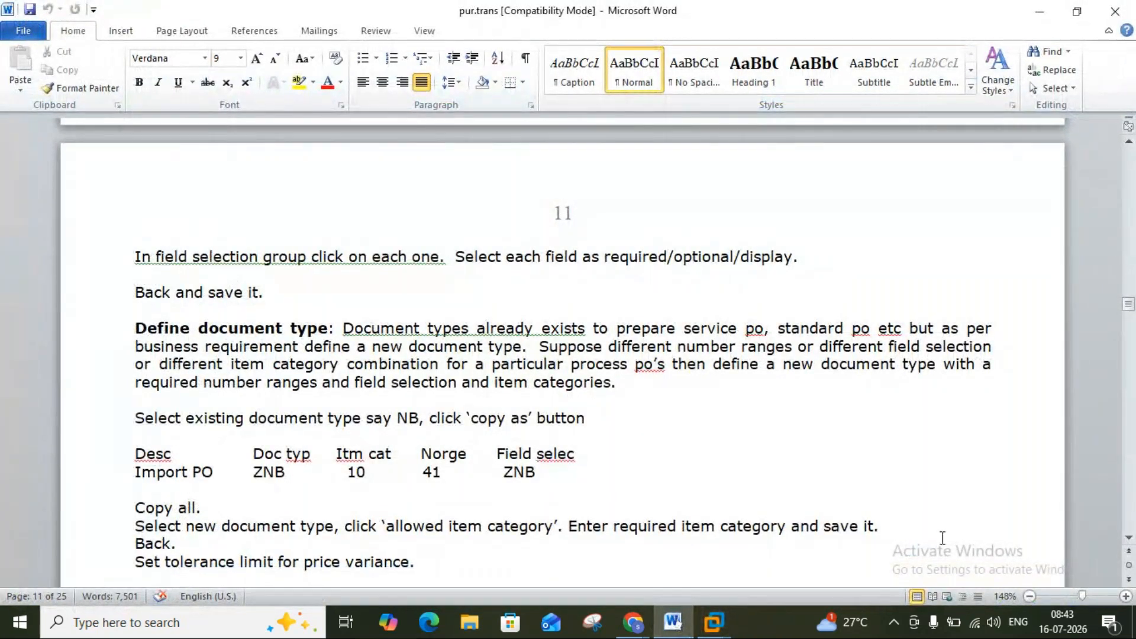
Scroll the Word notes down to the Create PO: ME21N section, then return to SAP.
left_click(1128, 539)
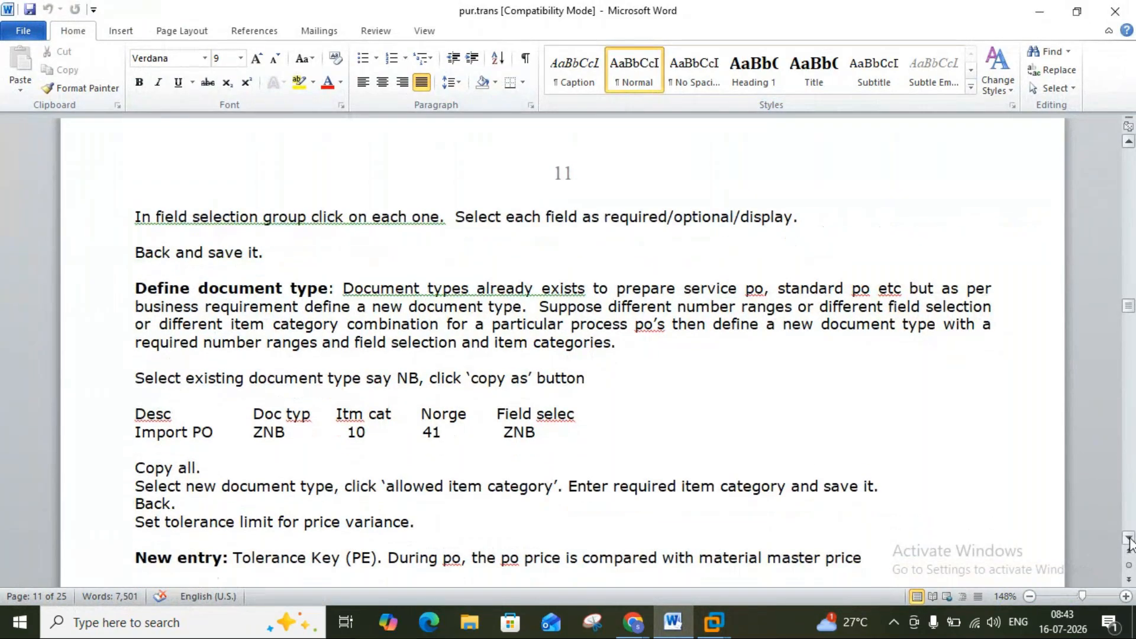
left_click(1128, 539)
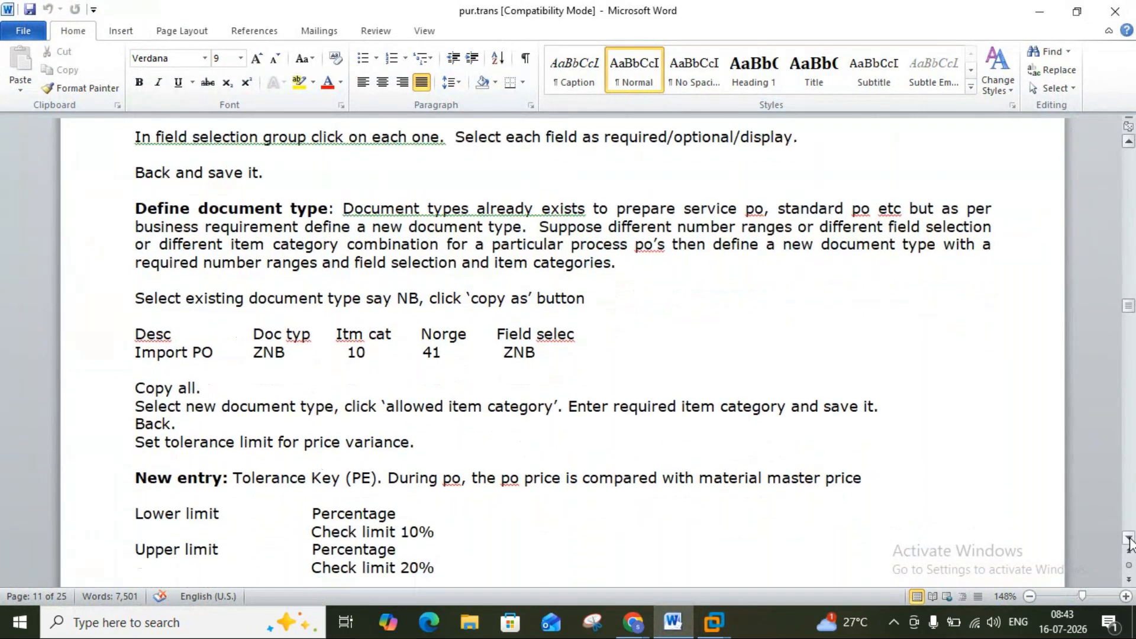
left_click(1128, 539)
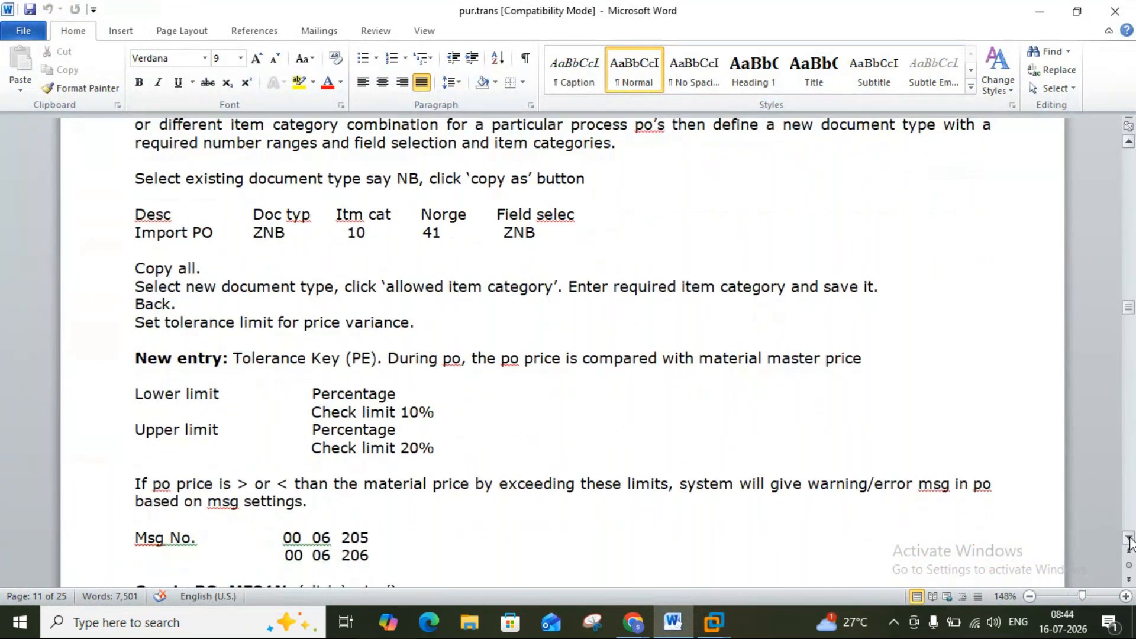
left_click(1129, 539)
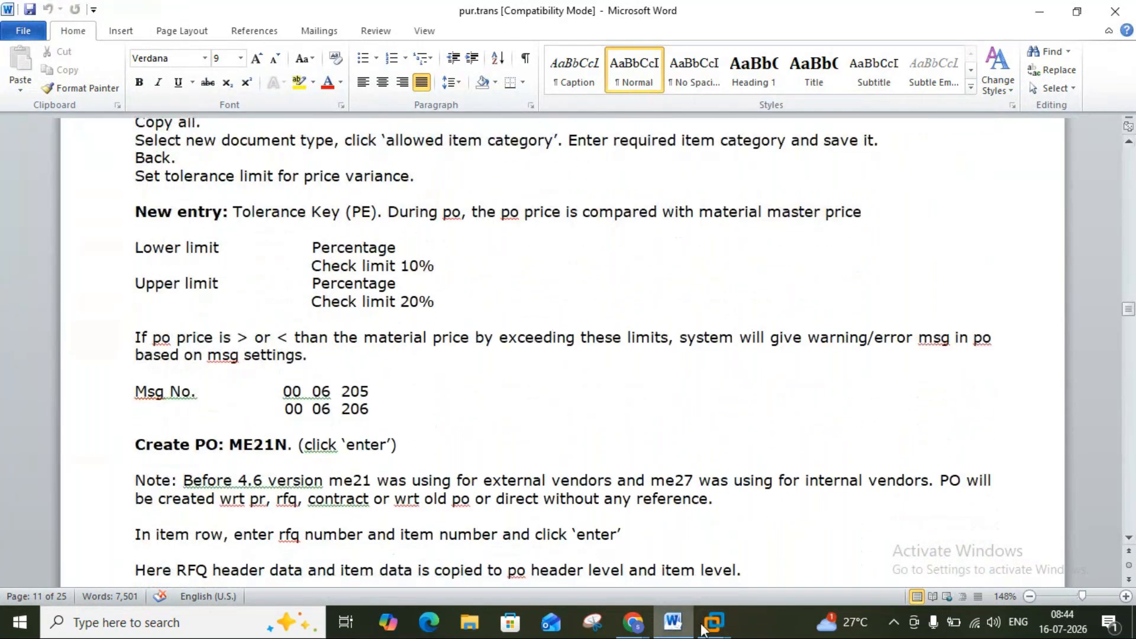
mouse_move(715, 621)
left_click(744, 538)
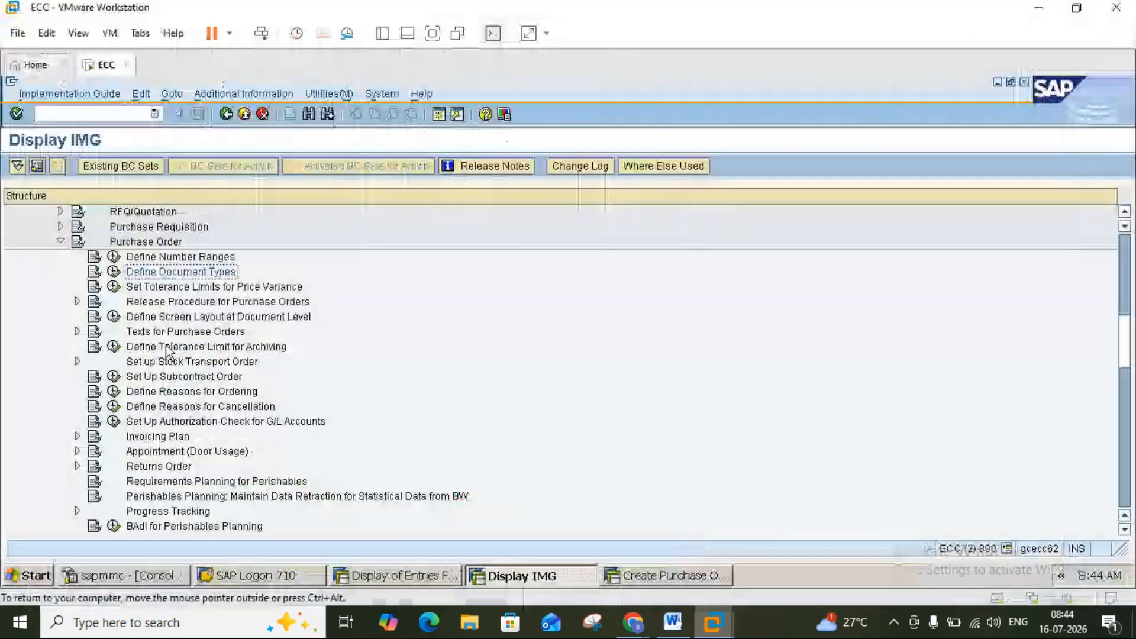
Open Define Document Types and display the seven allowed item categories for ZNB IMPORT PO.
left_click(114, 272)
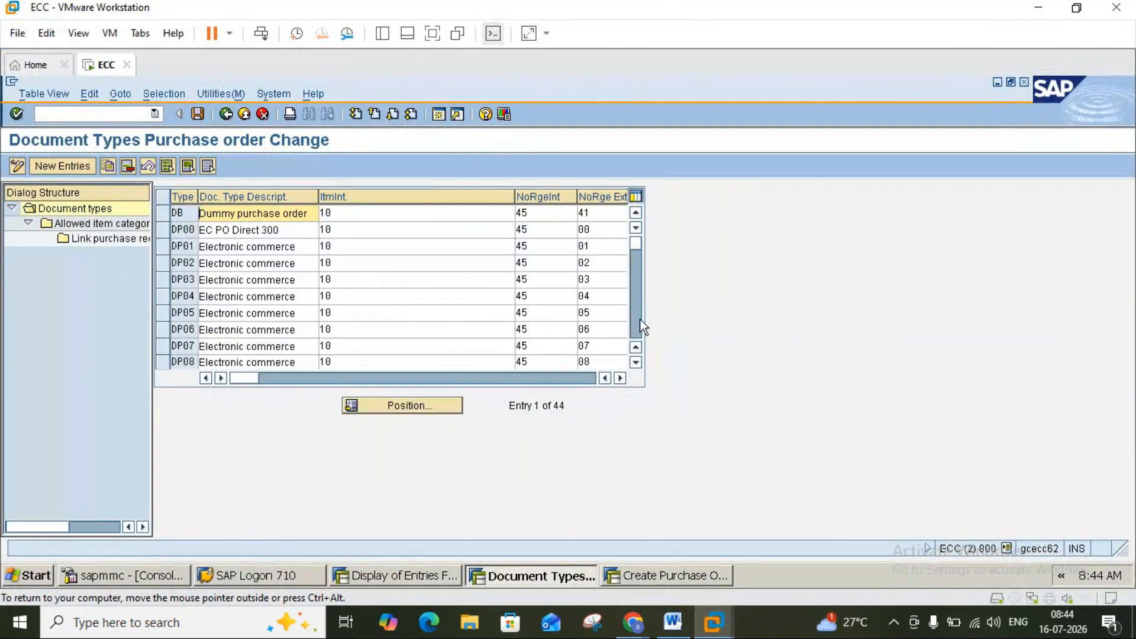
scroll(640, 319, "down", 2)
scroll(640, 319, "down", 2)
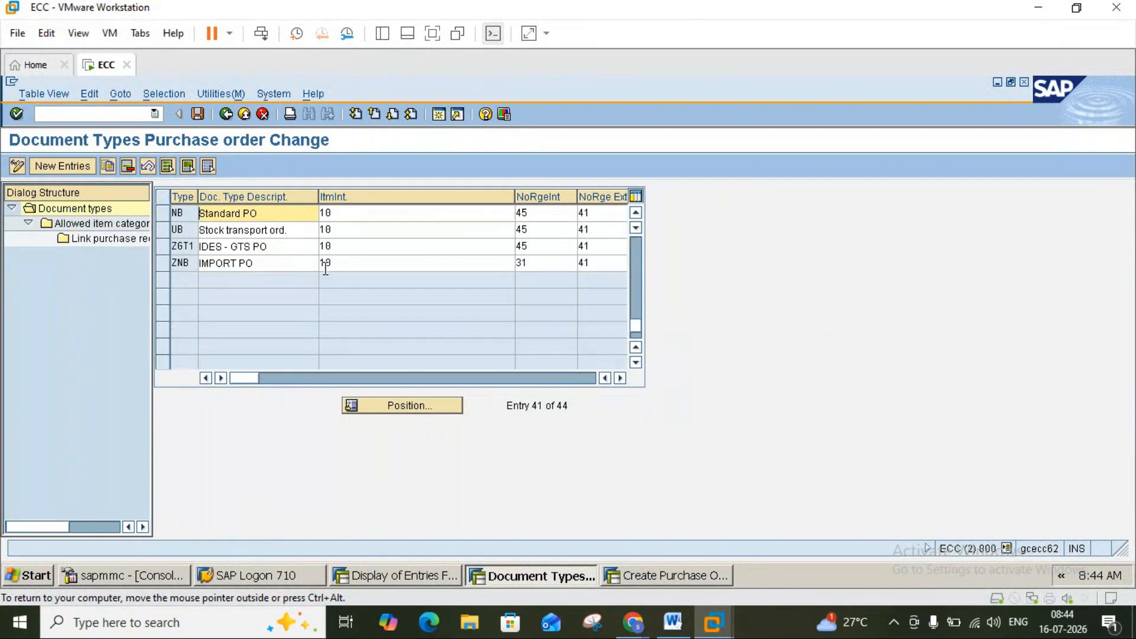
left_click(164, 263)
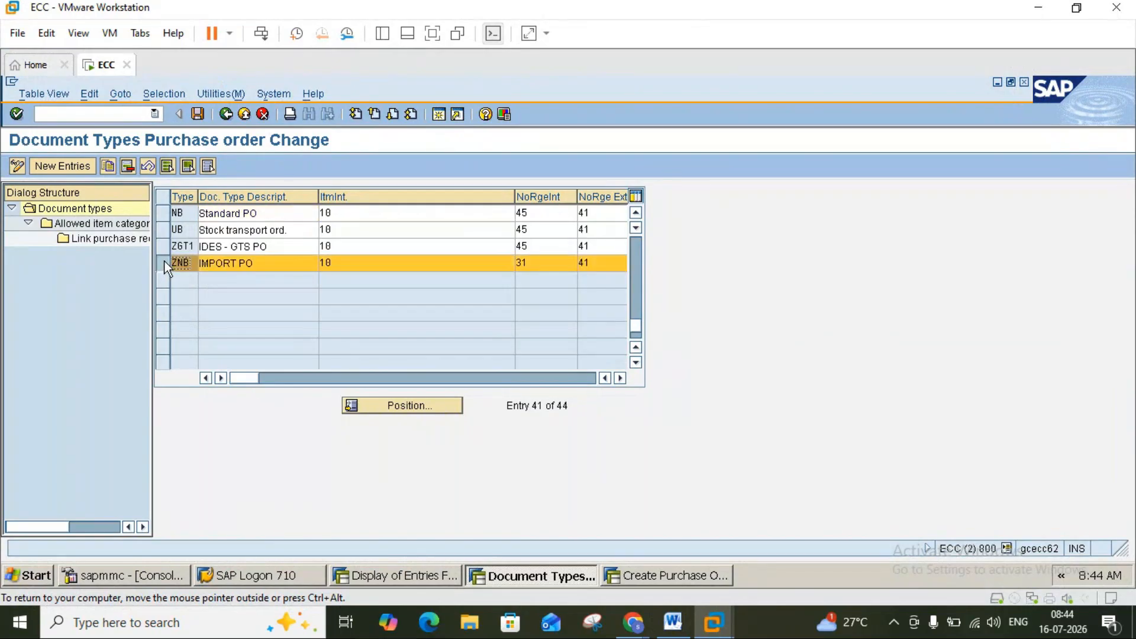
double_click(104, 227)
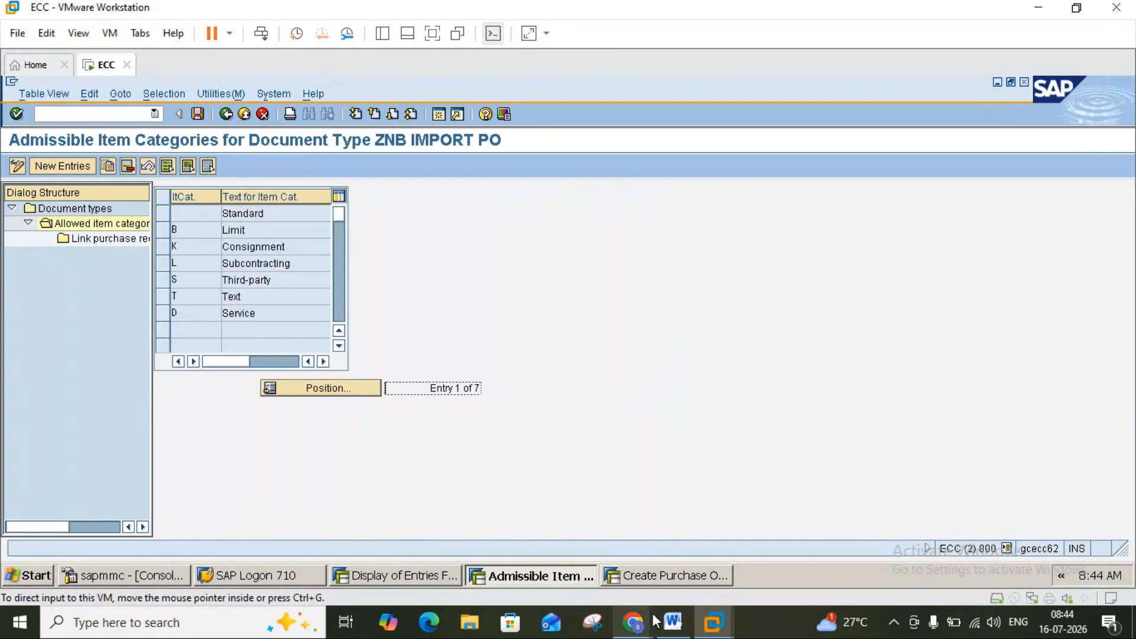
left_click(670, 623)
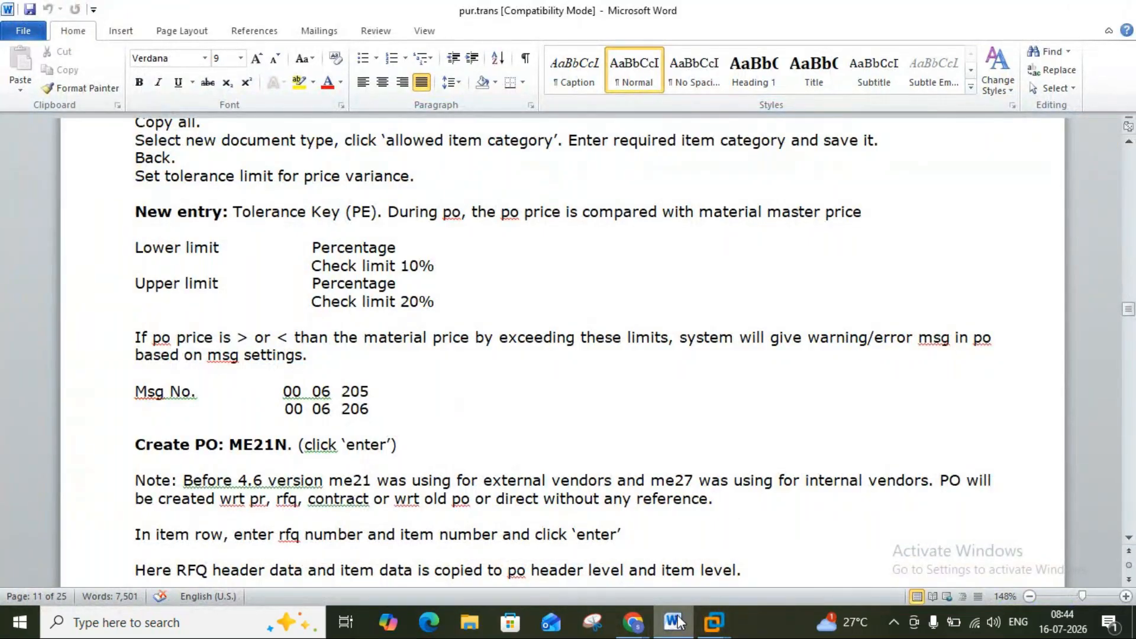
Save the allowed item categories screen and back out to the purchase order IMG tree.
left_click(713, 621)
left_click(201, 115)
left_click(224, 113)
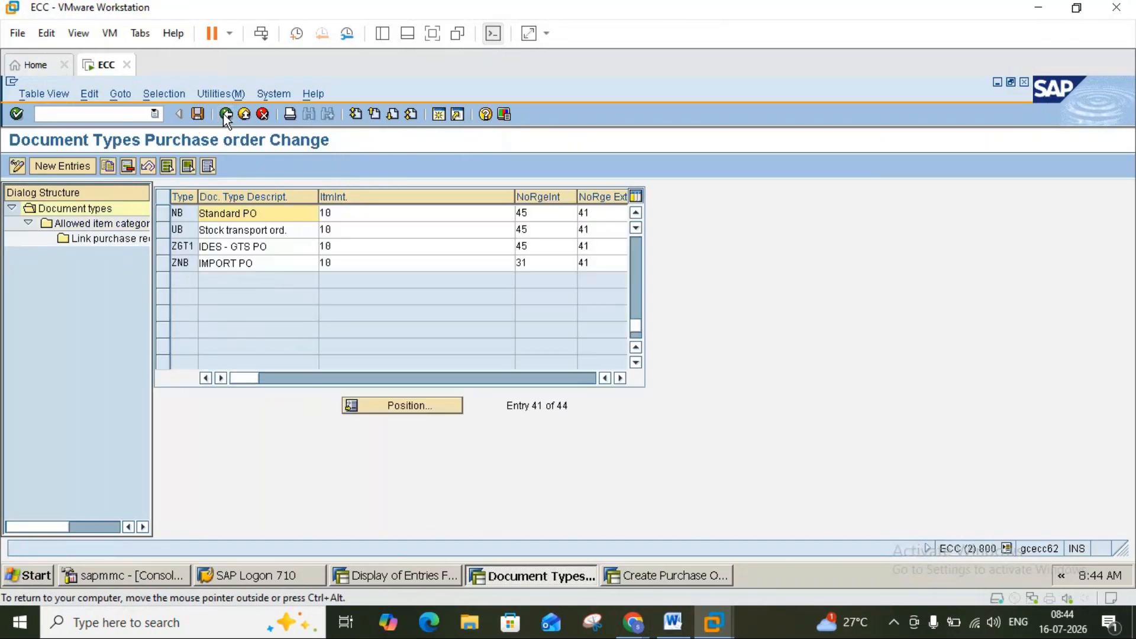
left_click(671, 621)
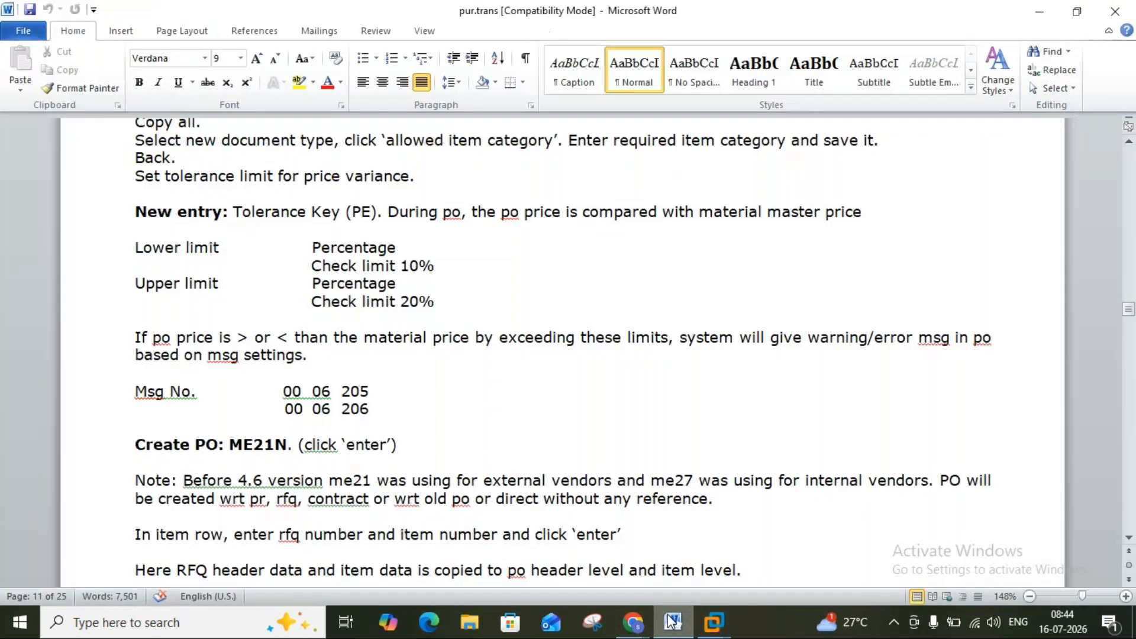
left_click(672, 620)
left_click(671, 620)
left_click(671, 621)
left_click(224, 113)
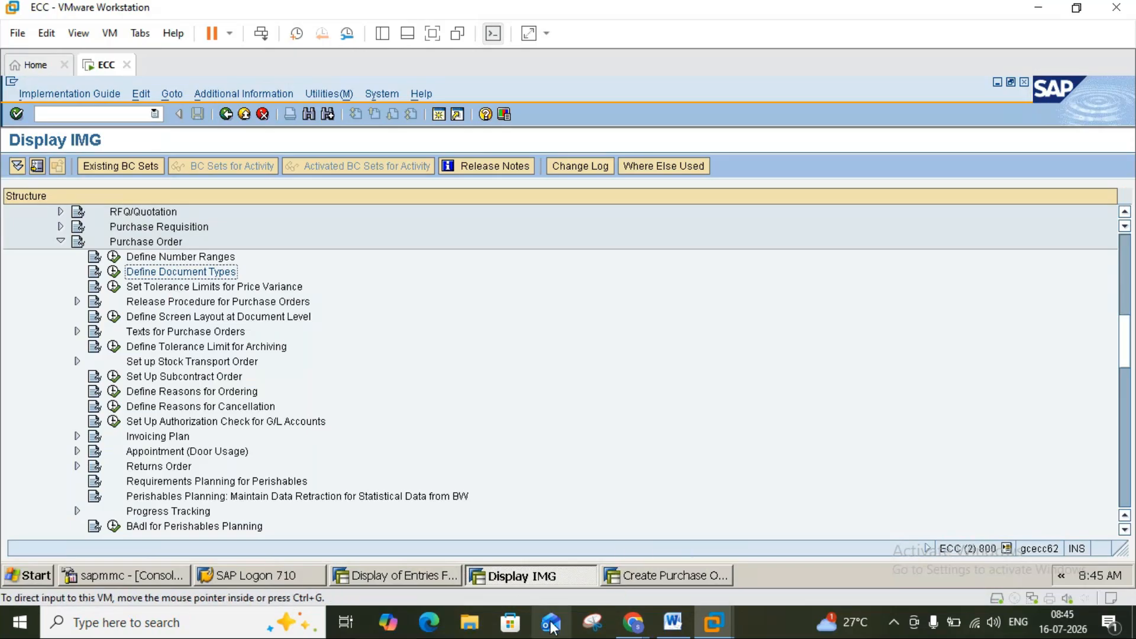
left_click(674, 622)
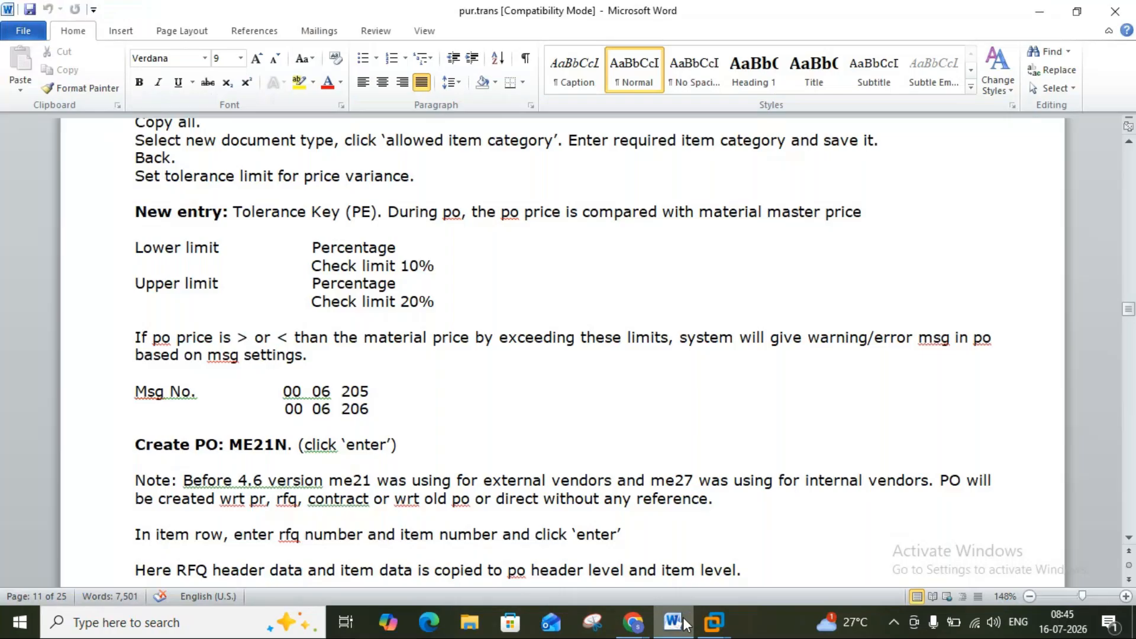
left_click(683, 624)
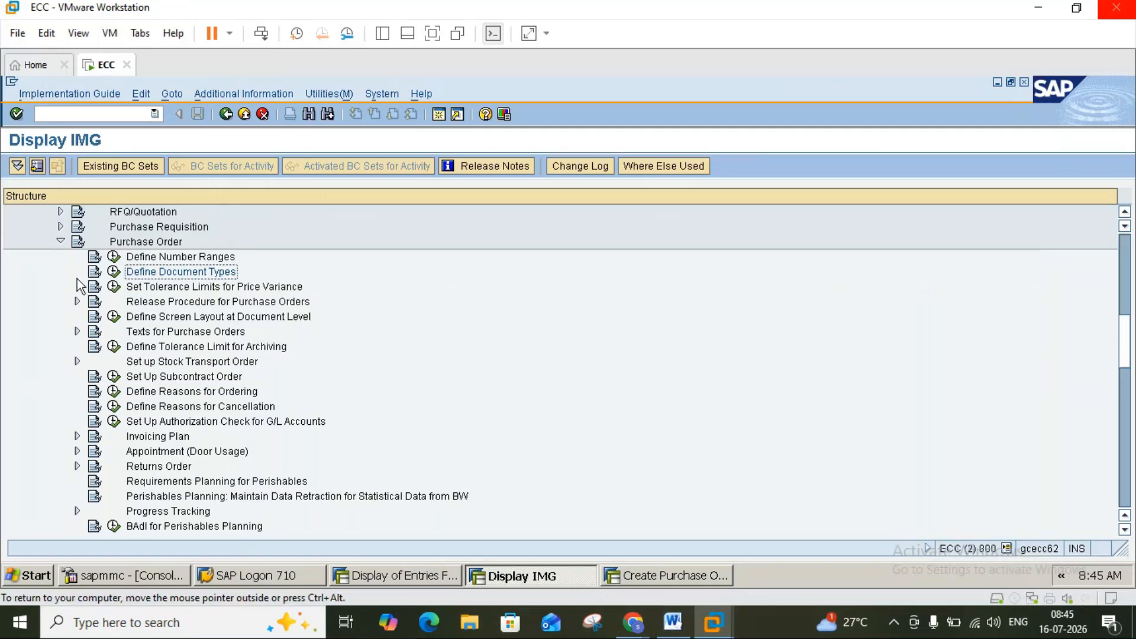
Run Set Tolerance Limits for Price Variance and start a new entry, consulting the notes for key PE.
left_click(114, 286)
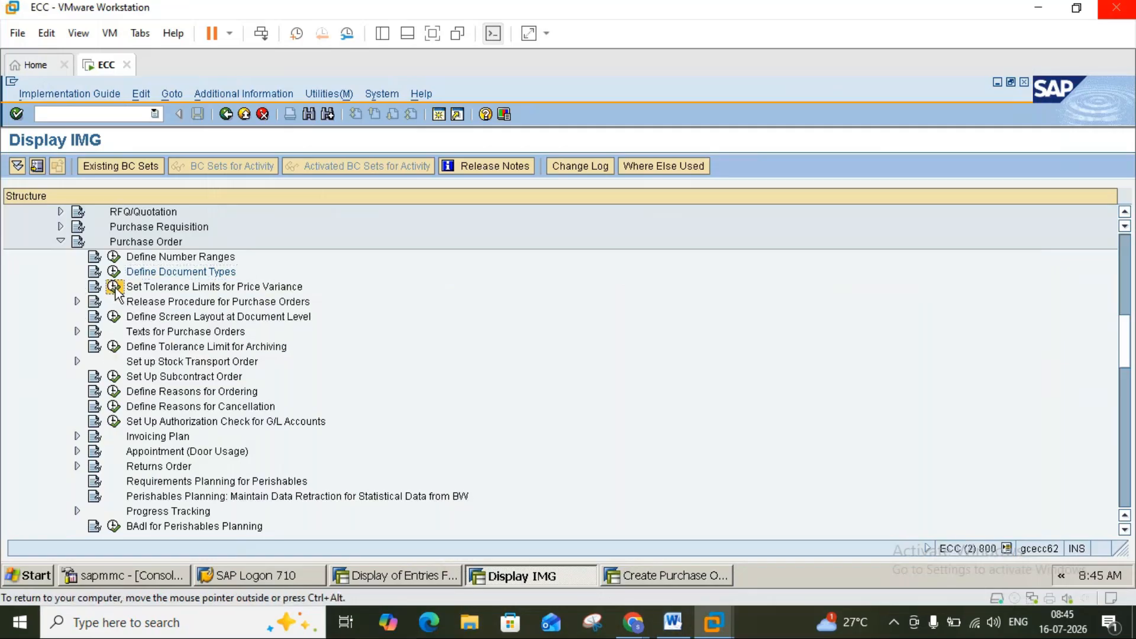
left_click(671, 623)
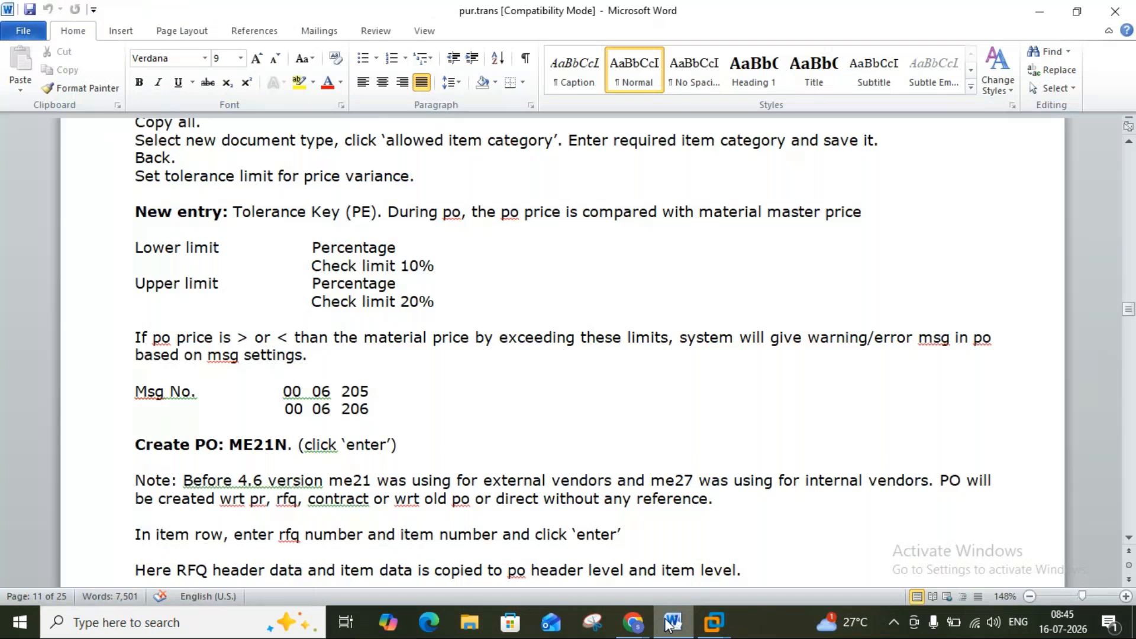
left_click(670, 623)
left_click(670, 624)
left_click(670, 624)
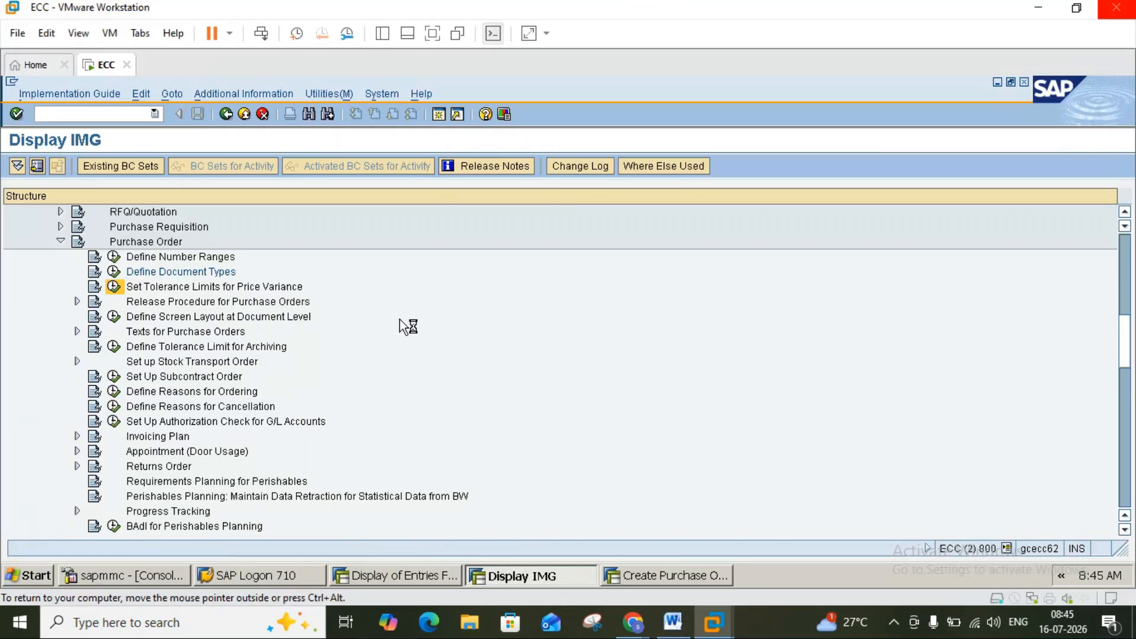
left_click(77, 169)
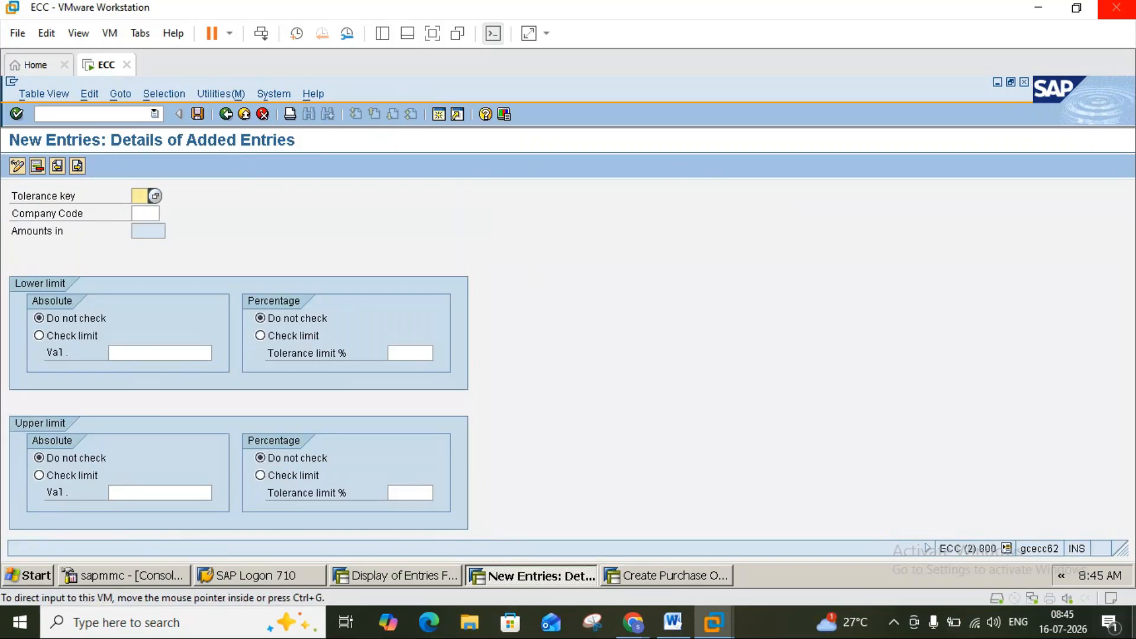
left_click(674, 622)
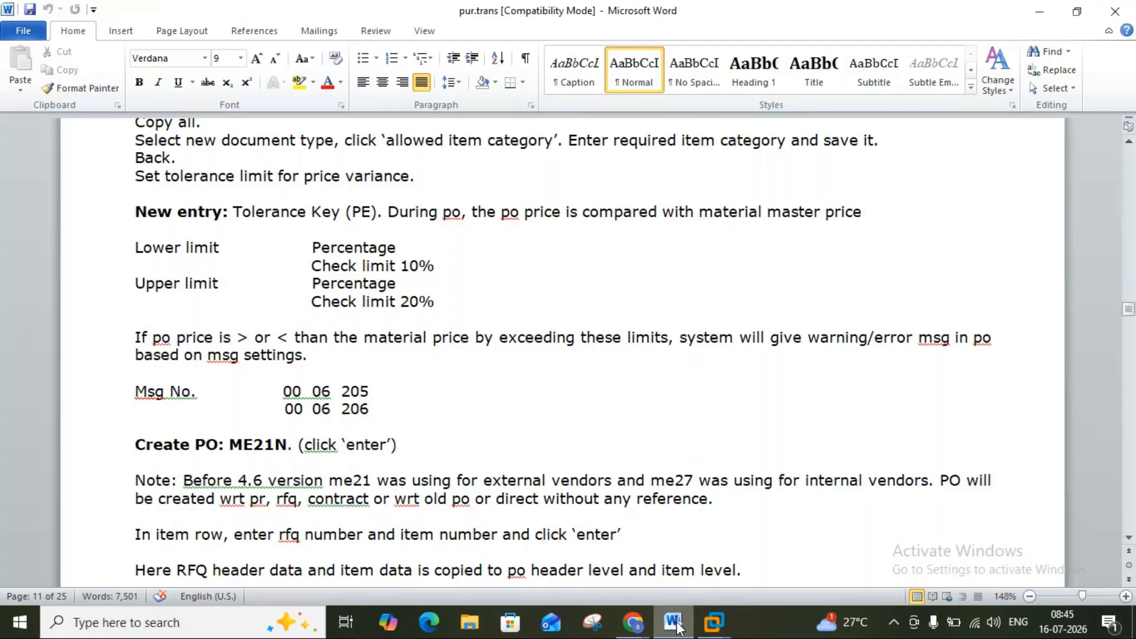
left_click(676, 626)
left_click(675, 625)
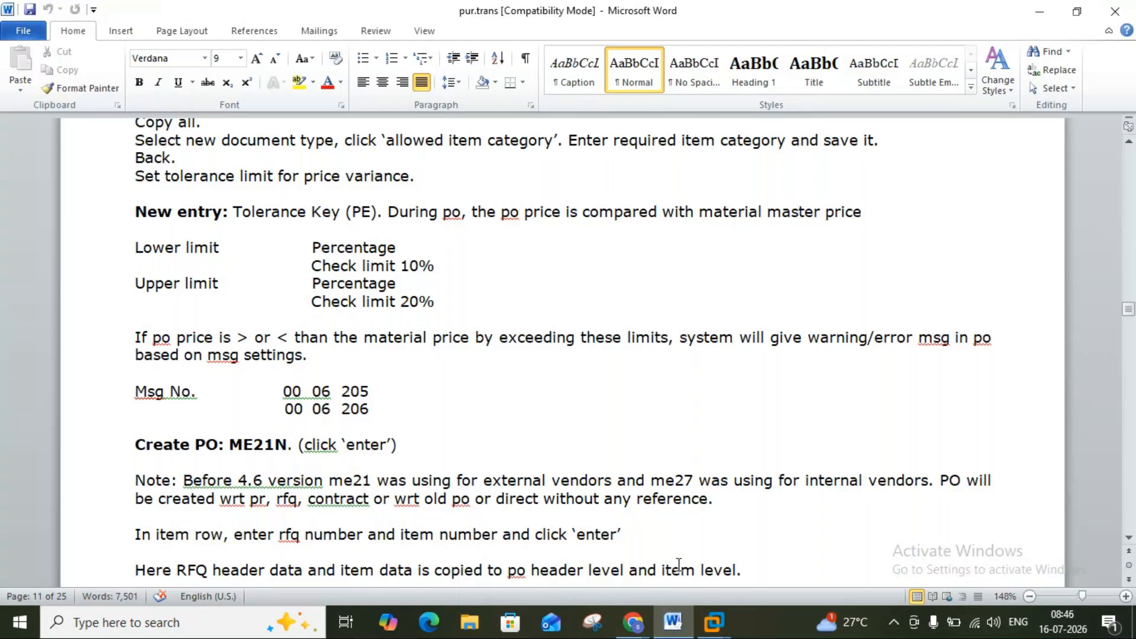
Choose tolerance key PE and enter company code WICO.
left_click(673, 621)
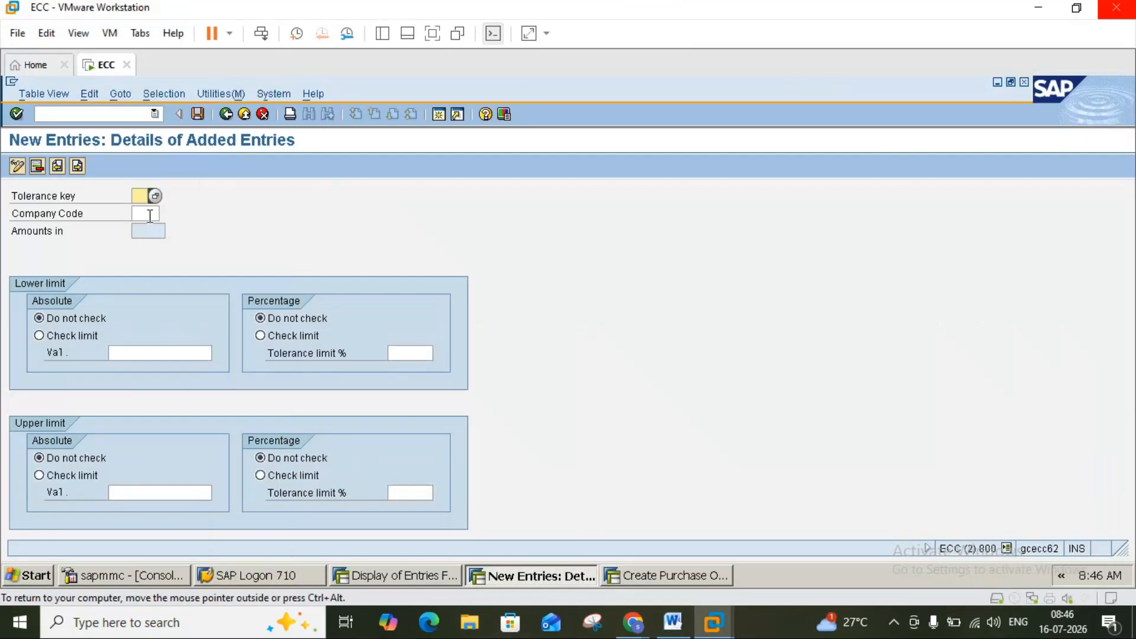
left_click(156, 196)
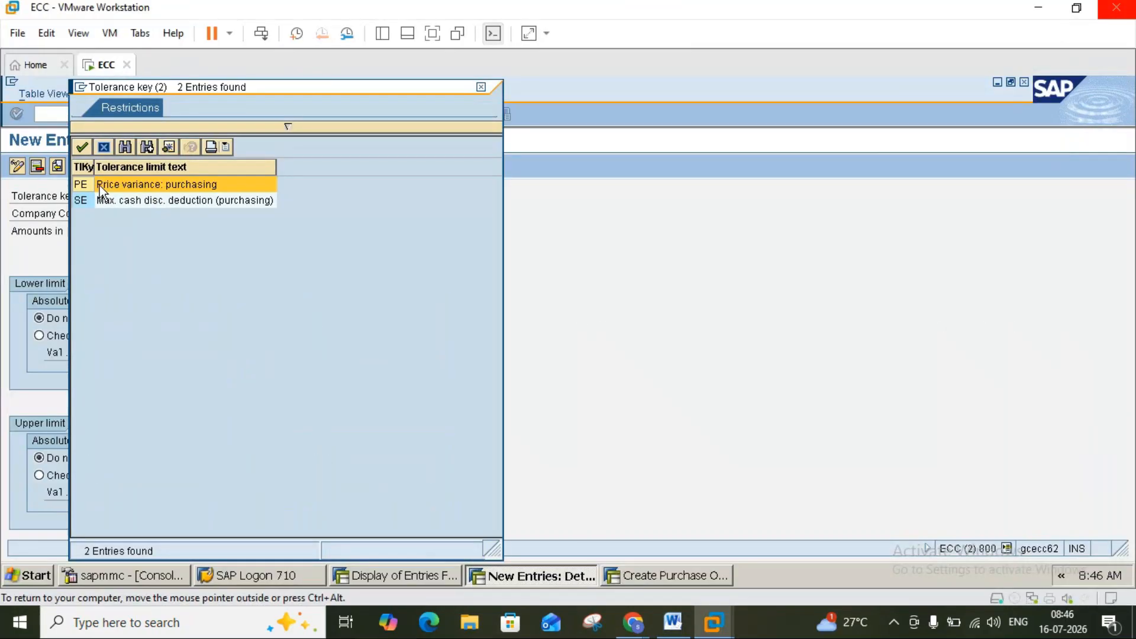
double_click(84, 185)
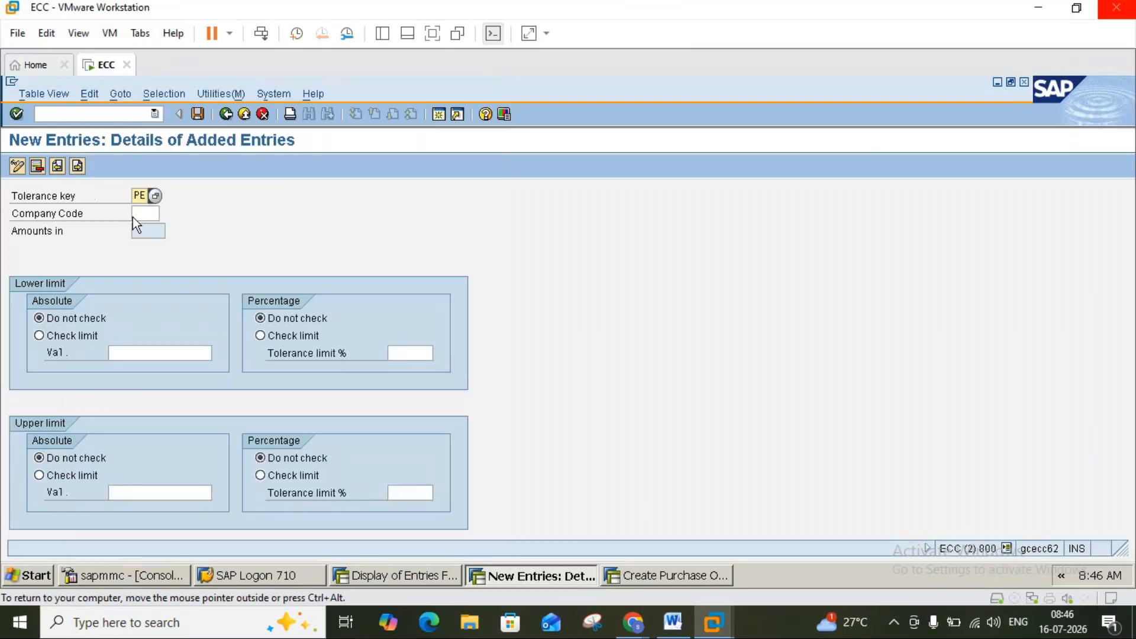
left_click(147, 214)
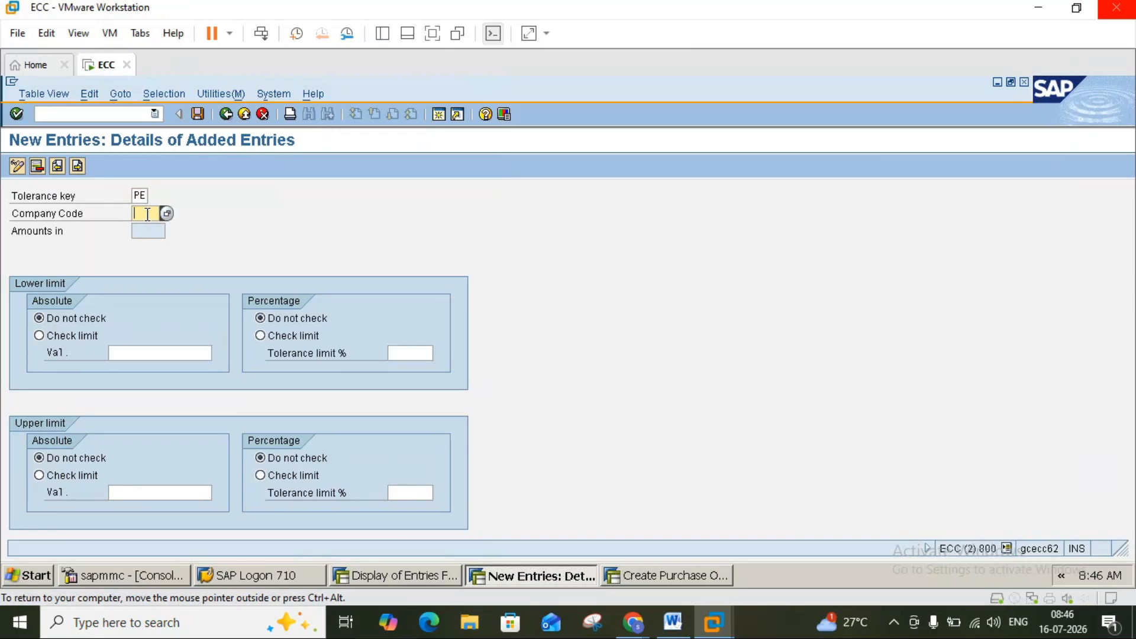
type("WI00")
Enter a 10% lower and 20% upper tolerance limit, checked against the Word notes.
left_click(676, 630)
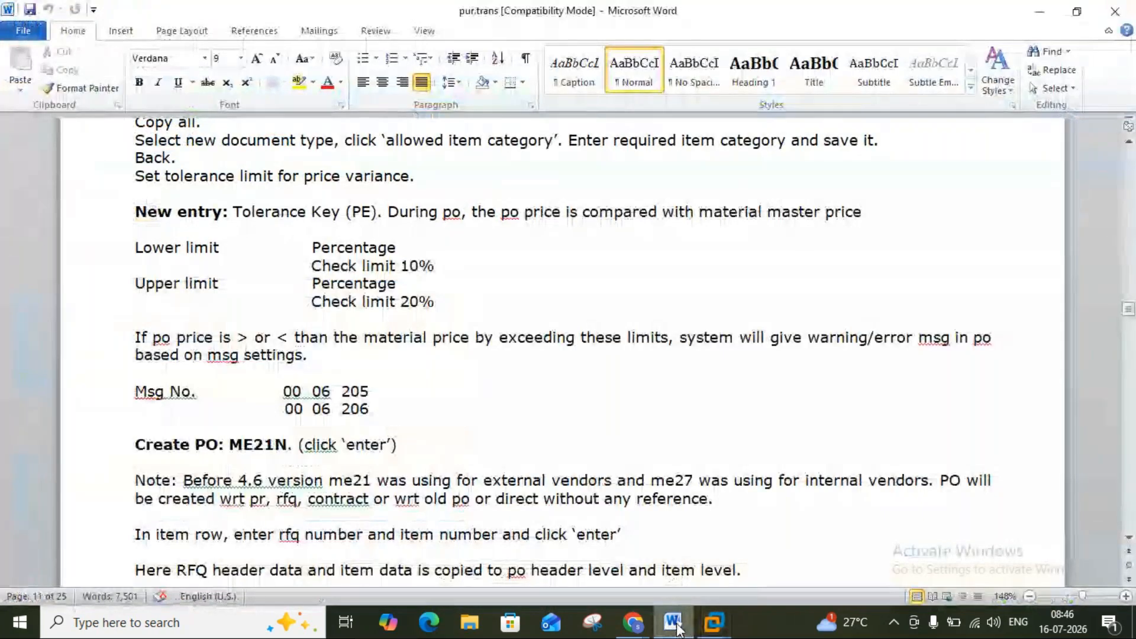
left_click(676, 627)
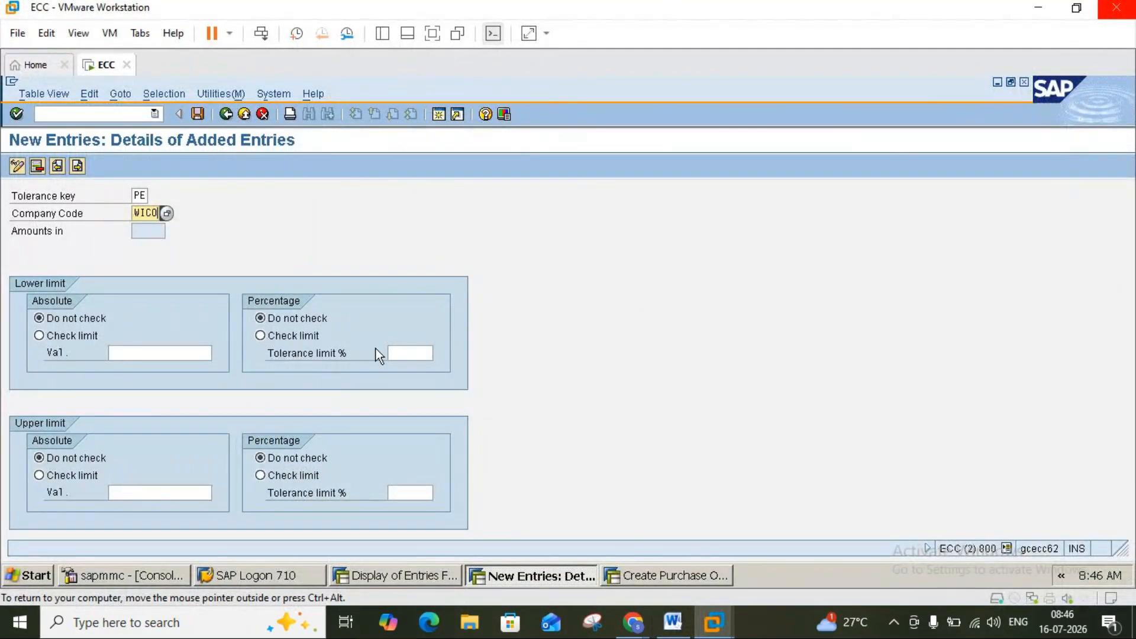
left_click(398, 352)
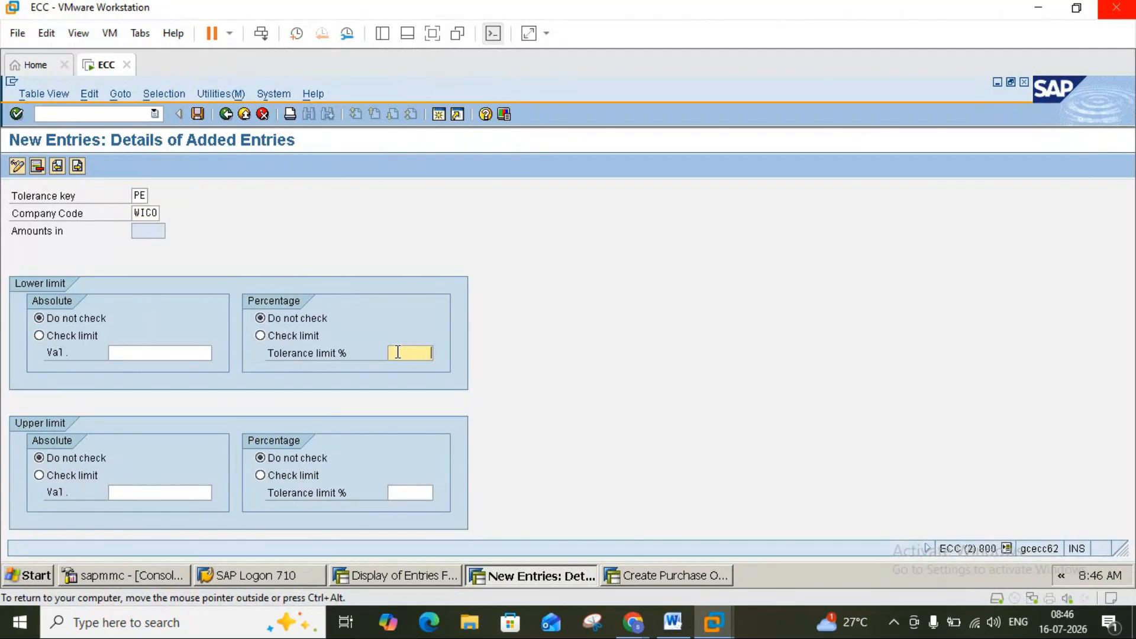
type("10")
left_click(414, 492)
type("20")
left_click(673, 622)
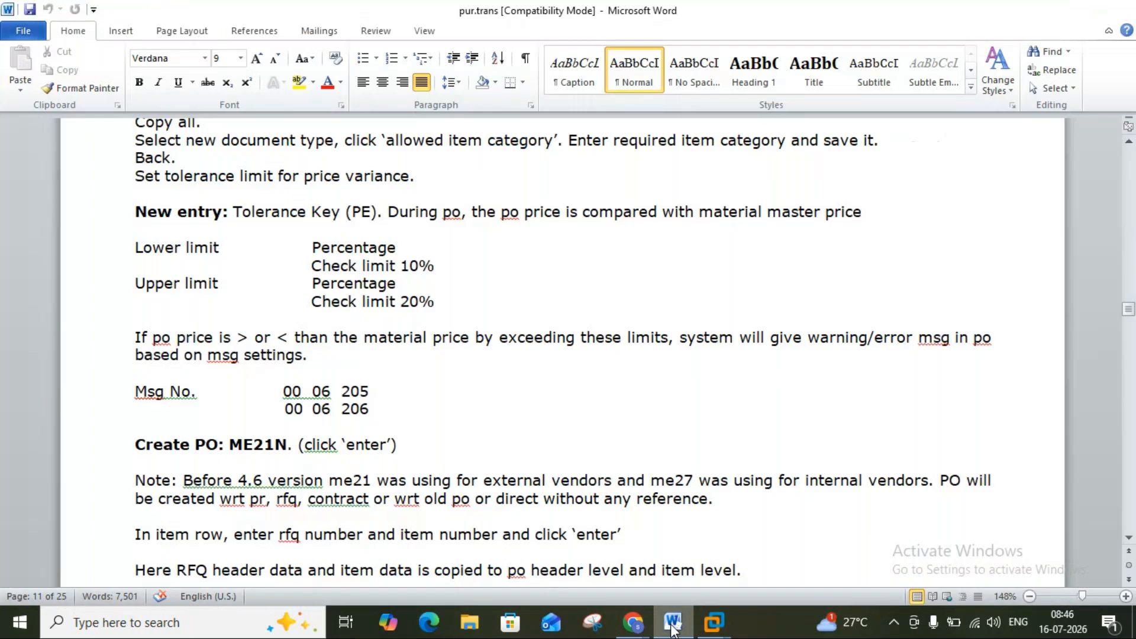
left_click(673, 624)
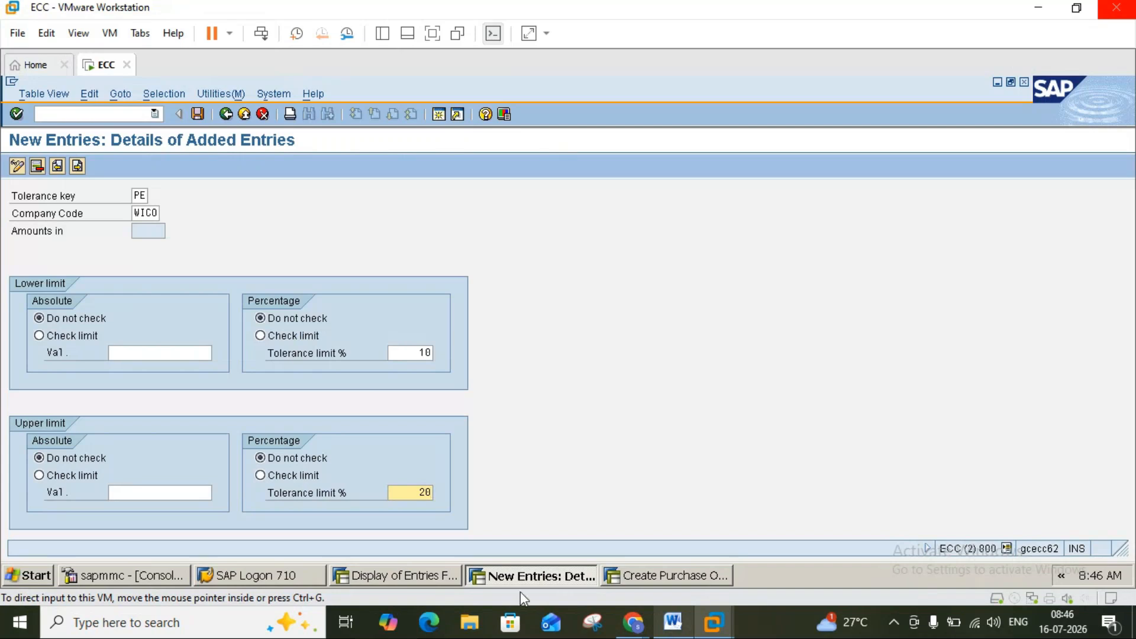
double_click(183, 352)
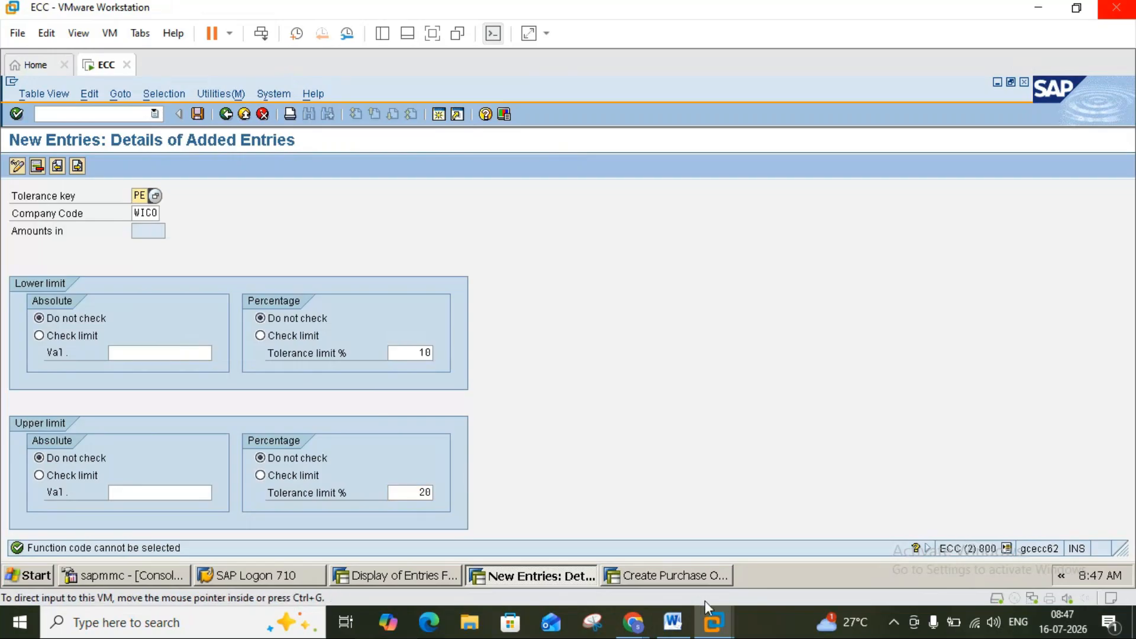
Check the Word notes, then return to the SAP tolerance-limit entry form.
left_click(674, 623)
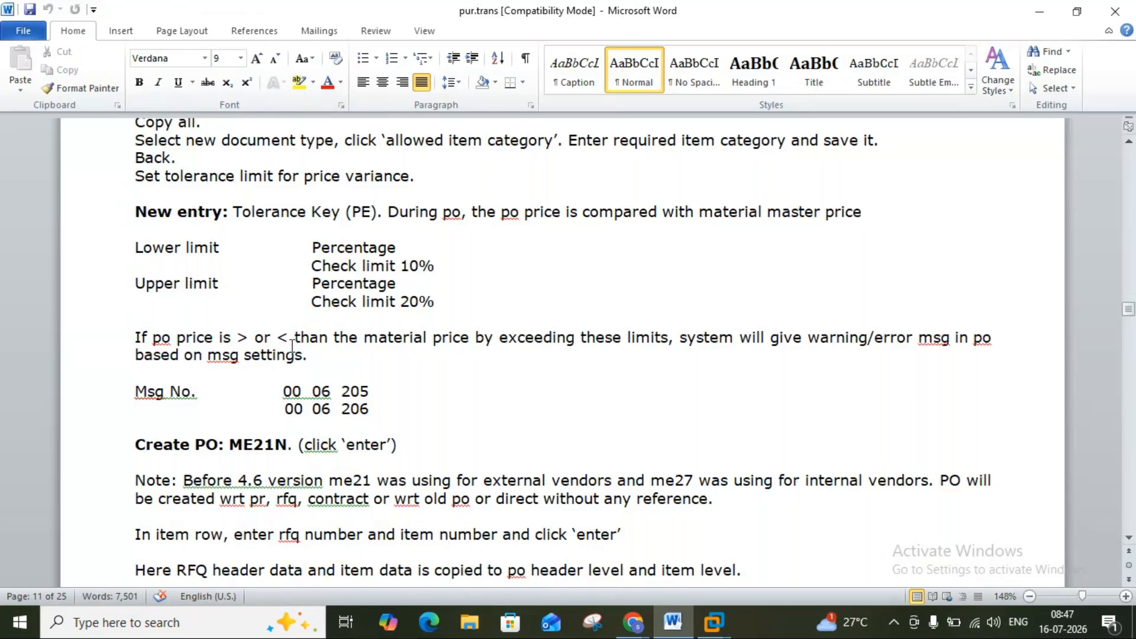
mouse_move(677, 630)
left_click(677, 631)
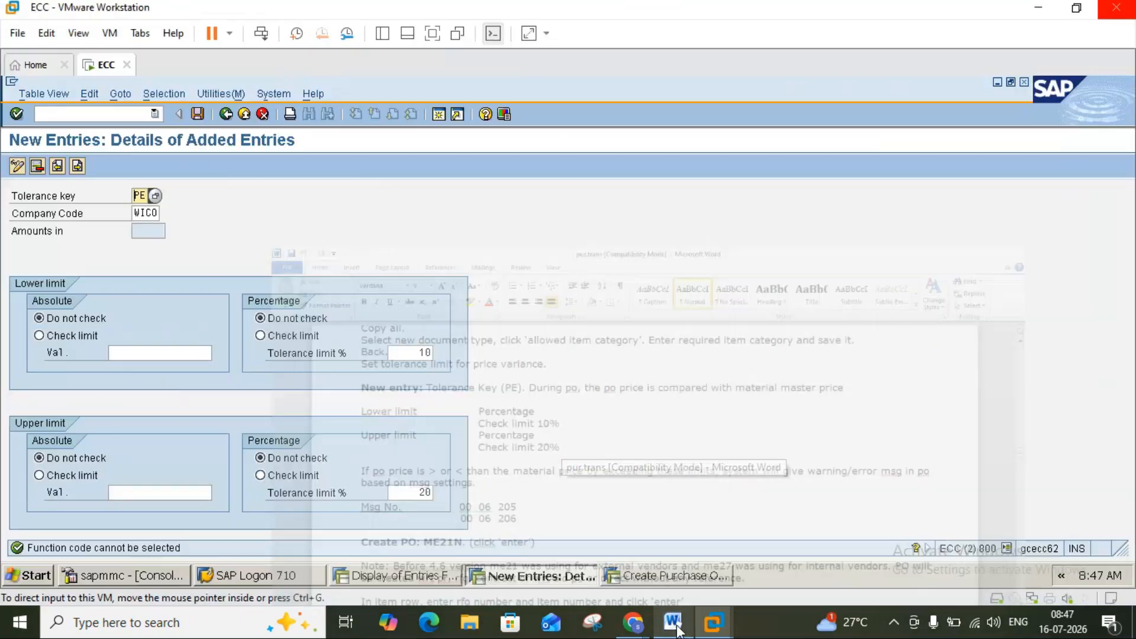
Save the WICO PE entry, which is rejected as an existing key, and browse the tolerance key list.
left_click(196, 119)
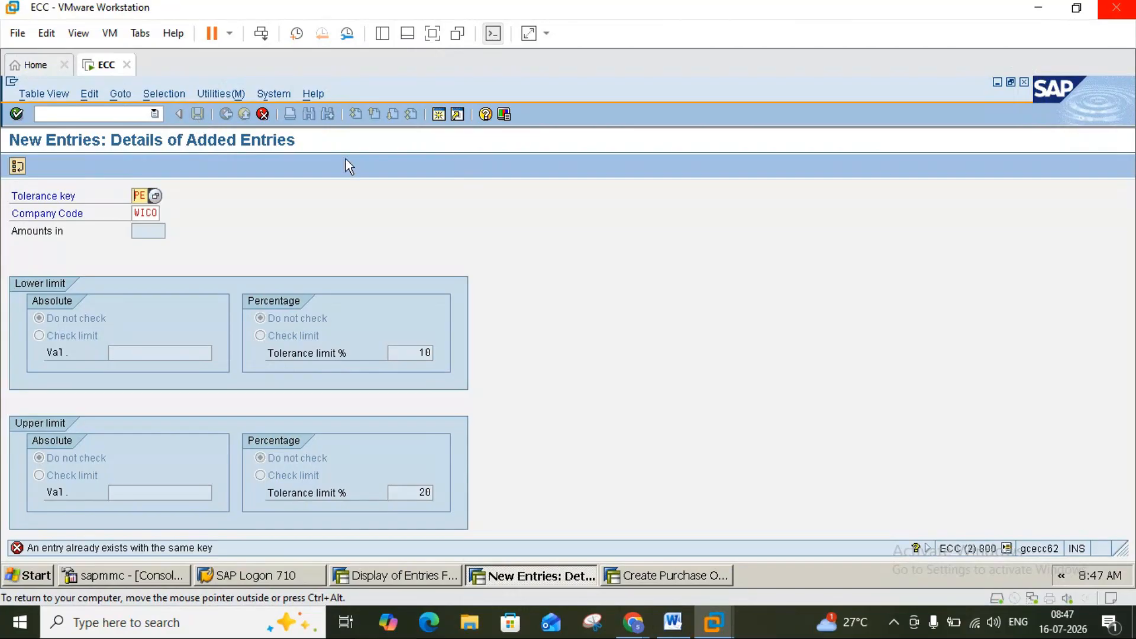
left_click(154, 196)
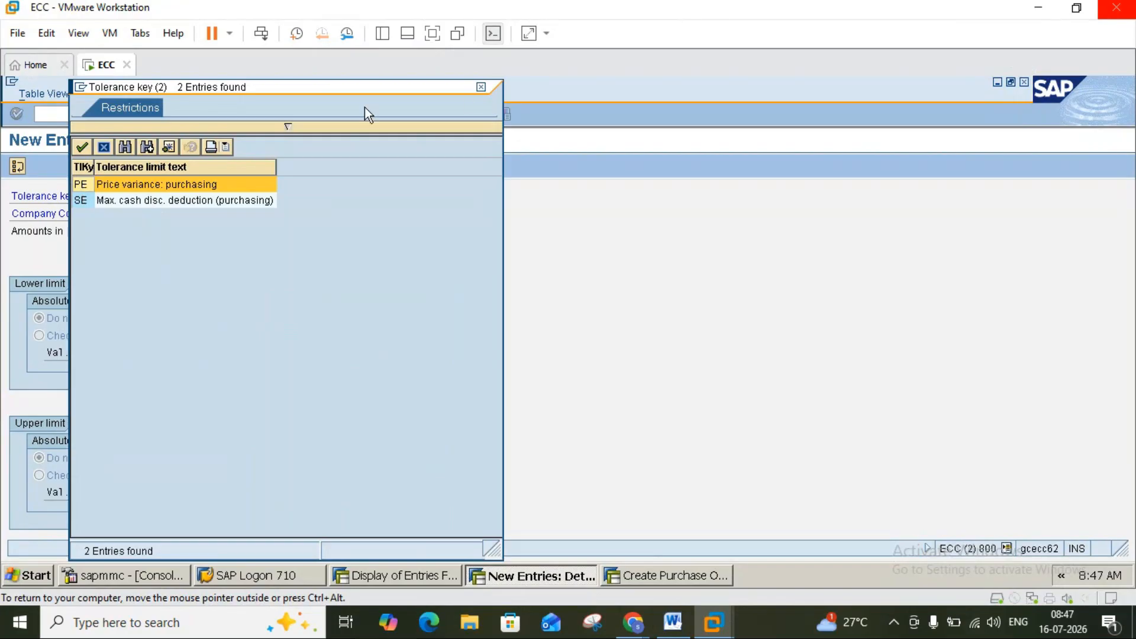
left_click(483, 86)
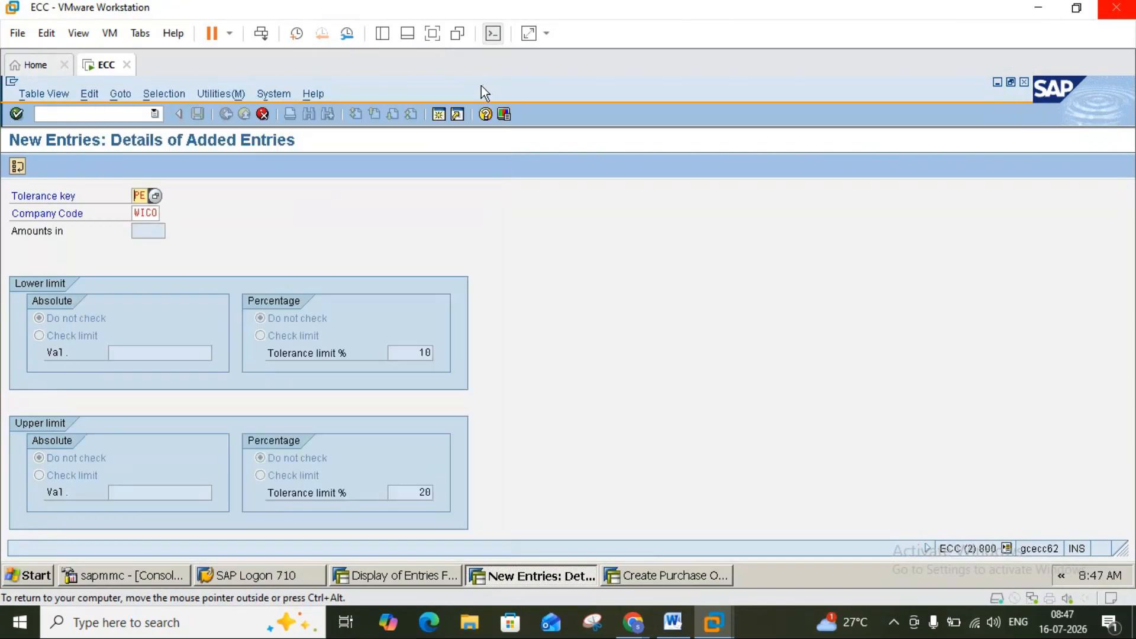
Discard the duplicate entry and view the details of the existing WICO PE tolerance record.
left_click(266, 116)
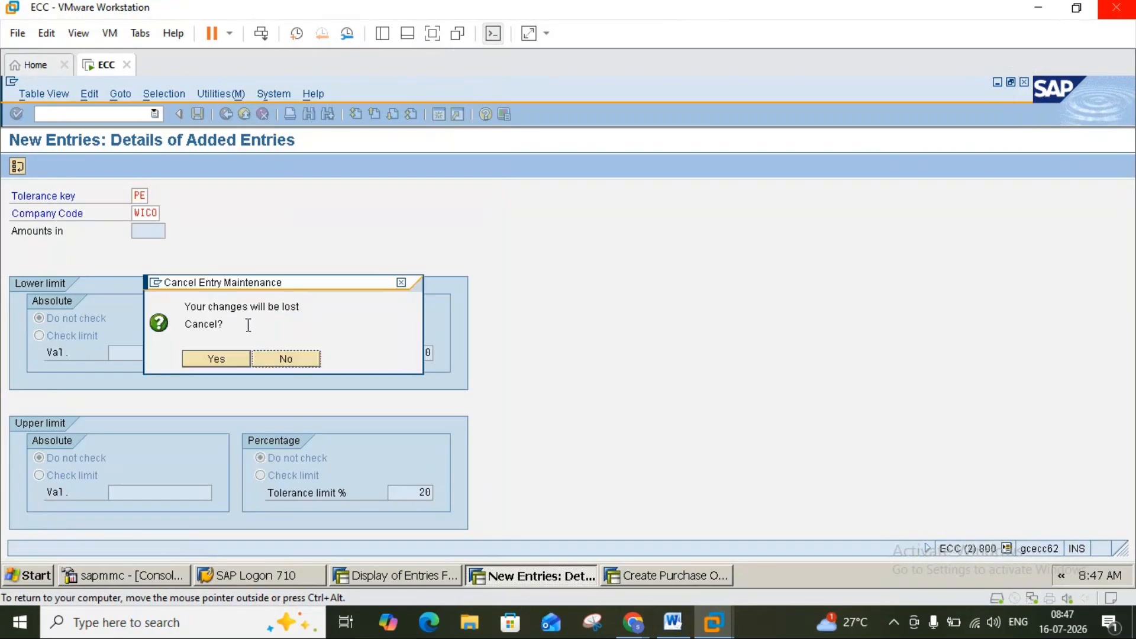
left_click(240, 353)
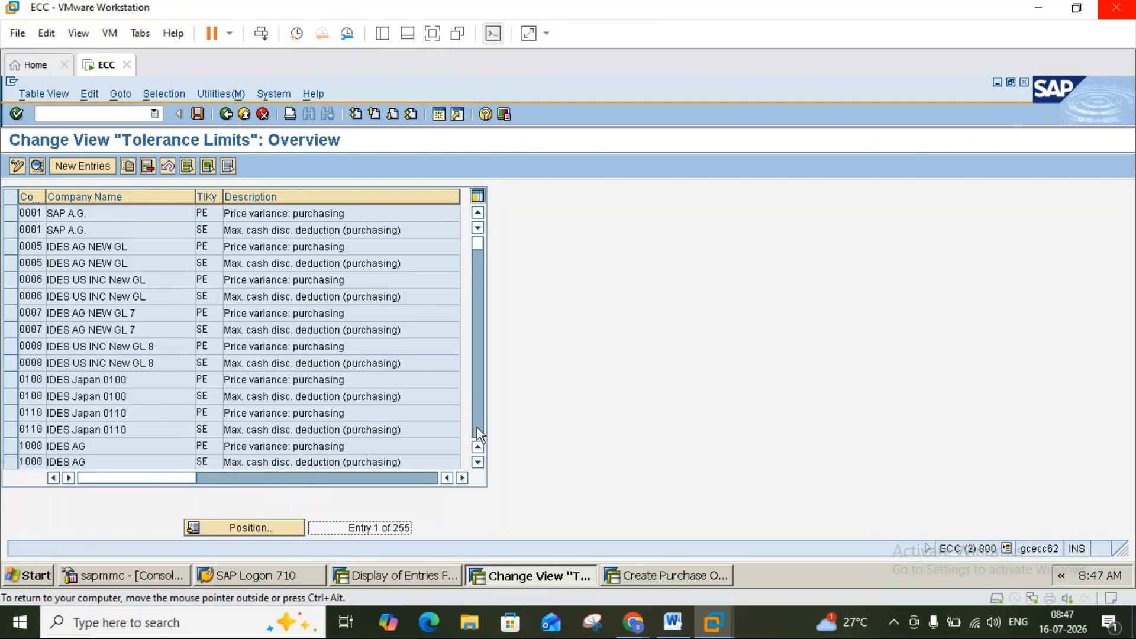
scroll(478, 425, "down", 4)
scroll(478, 425, "down", 2)
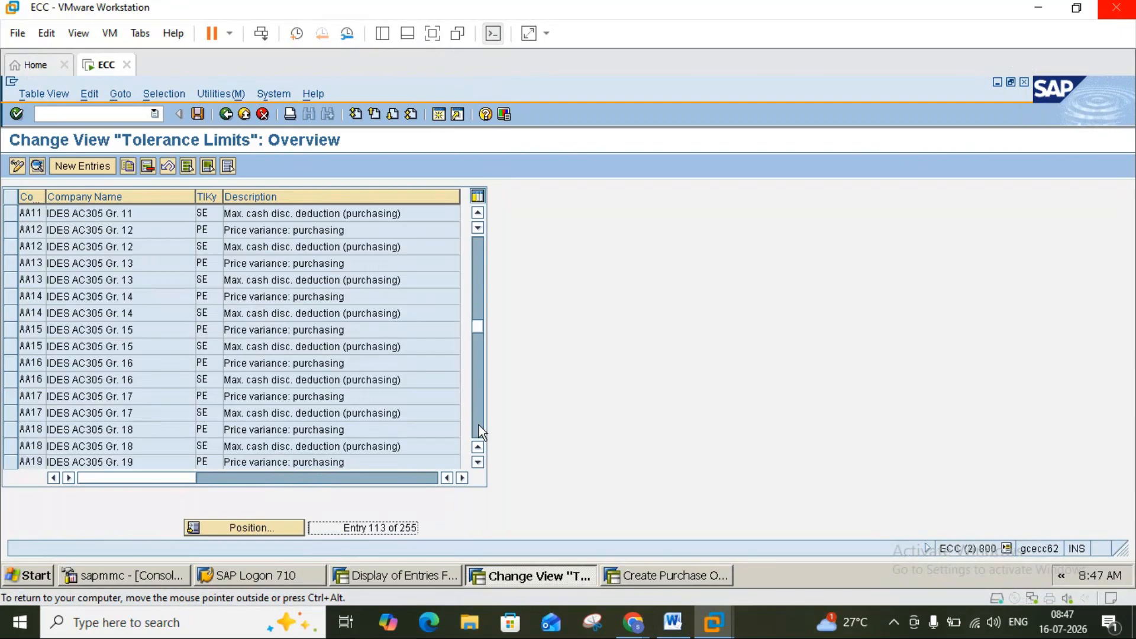
scroll(478, 425, "down", 1)
scroll(478, 425, "down", 5)
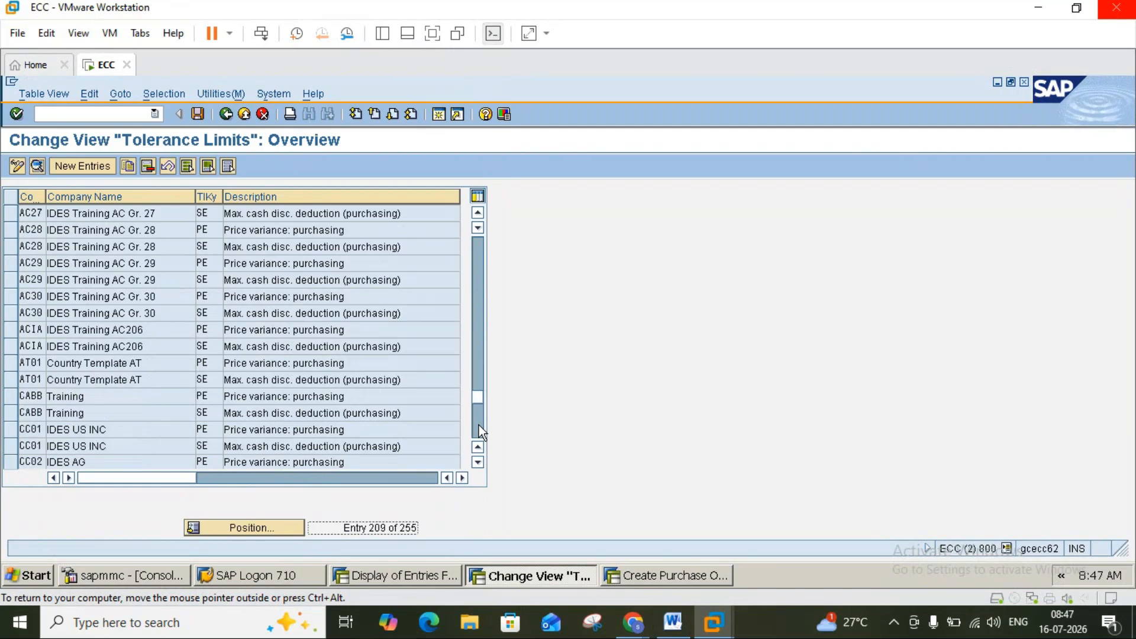
scroll(478, 427, "down", 2)
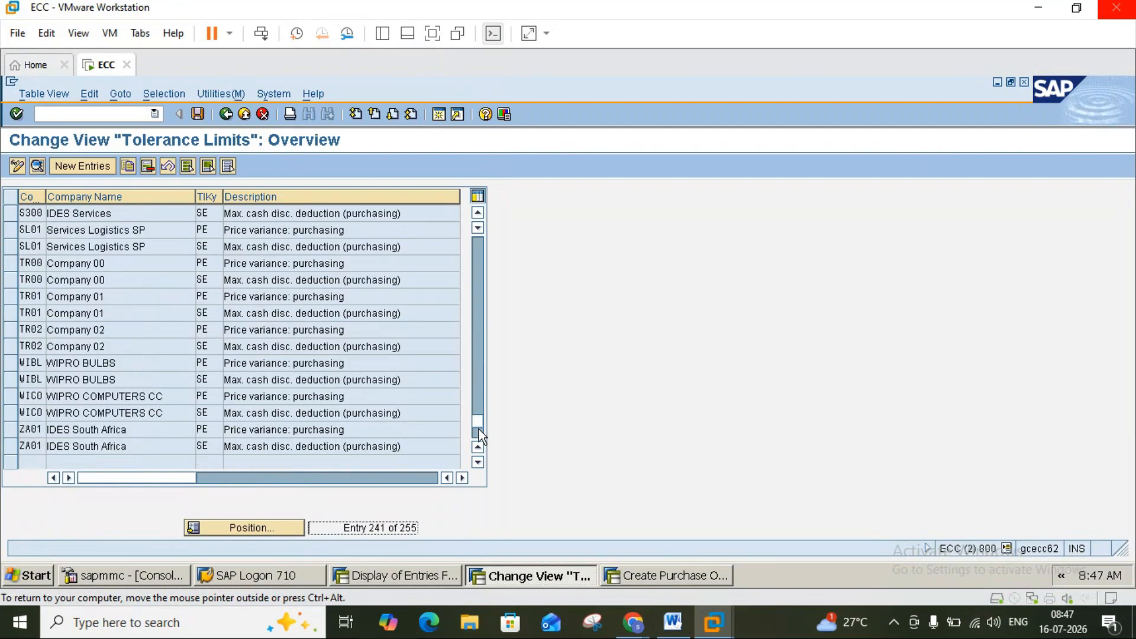
double_click(209, 402)
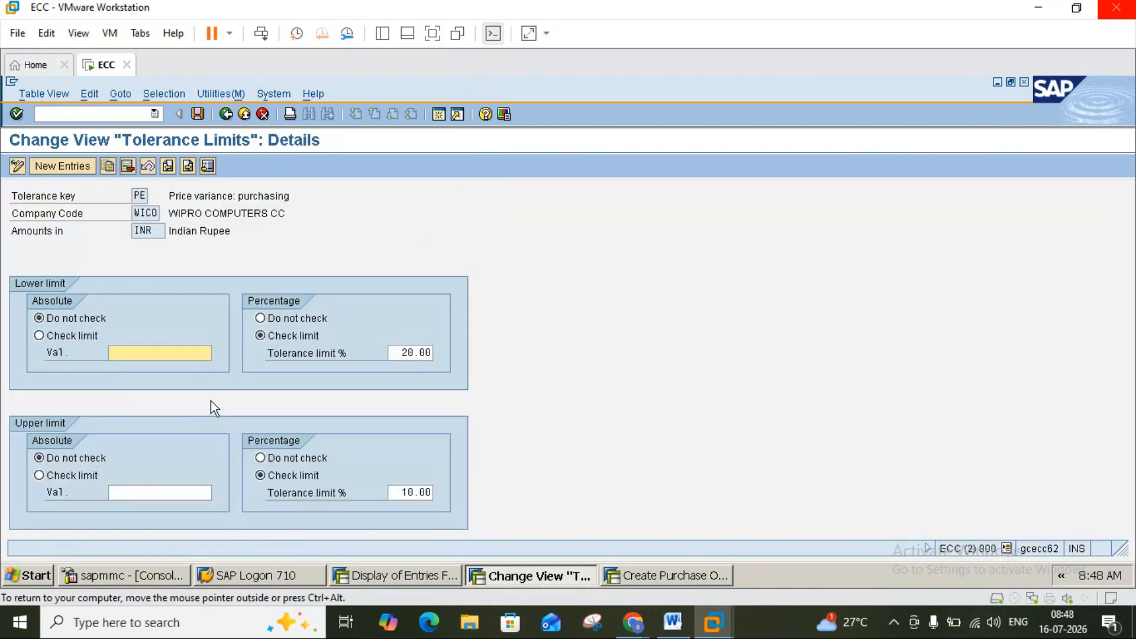
left_click(223, 114)
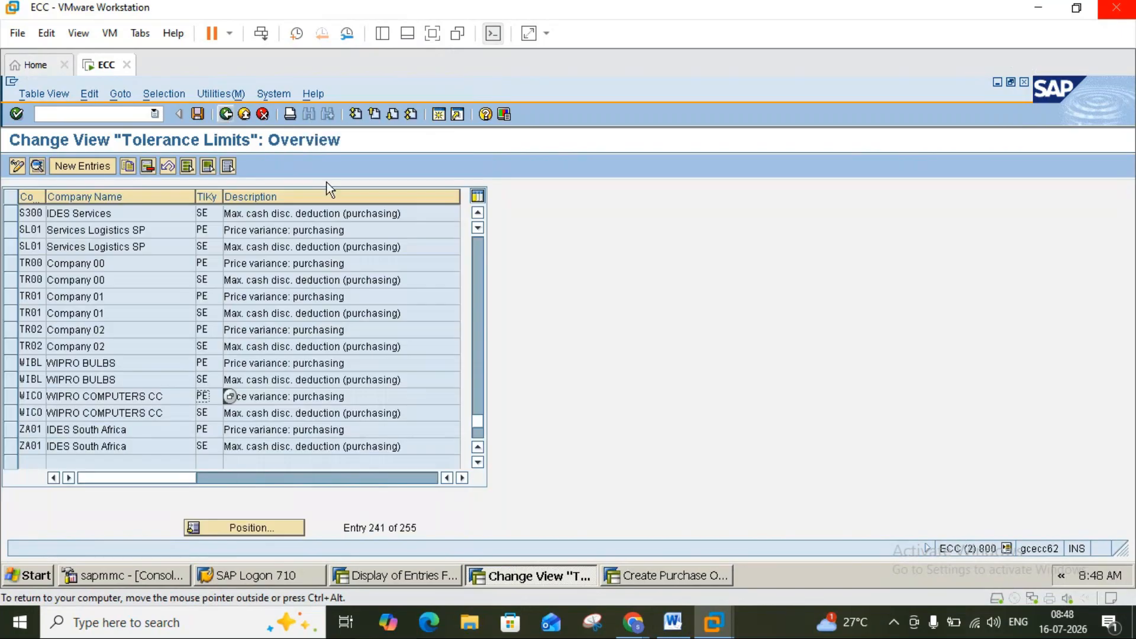
Bring the Word pur.trans notes forward and scroll to the Create PO and GR Message prerequisites.
left_click(671, 622)
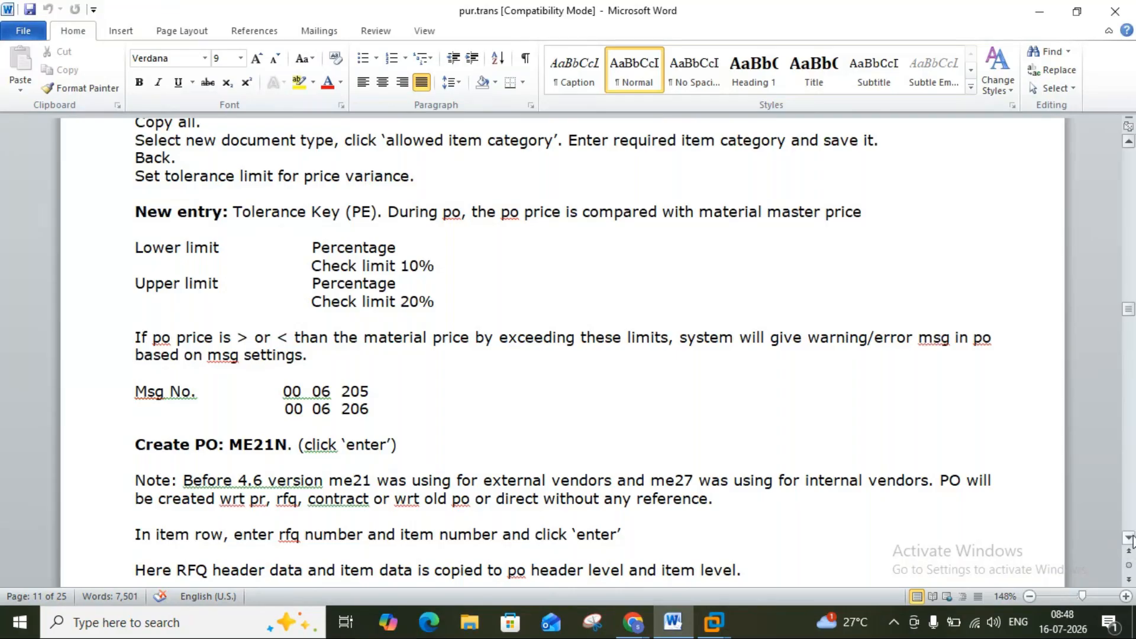
scroll(1130, 538, "down", 8)
scroll(1130, 539, "down", 10)
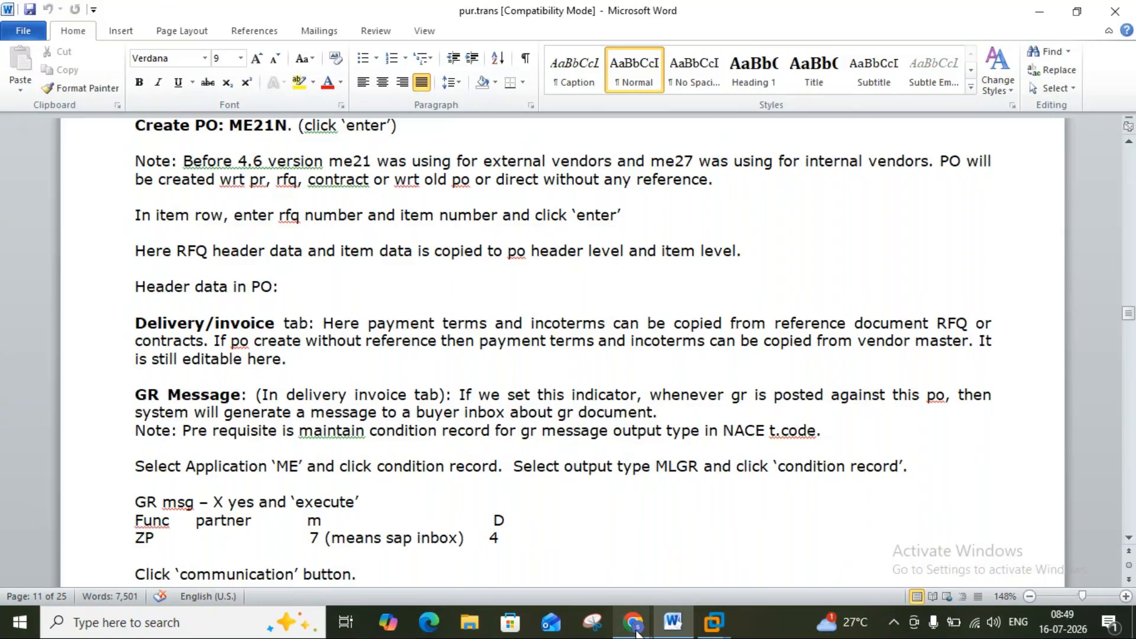
Minimize the meeting, Word and SAP virtual machine windows.
mouse_move(633, 621)
left_click(542, 556)
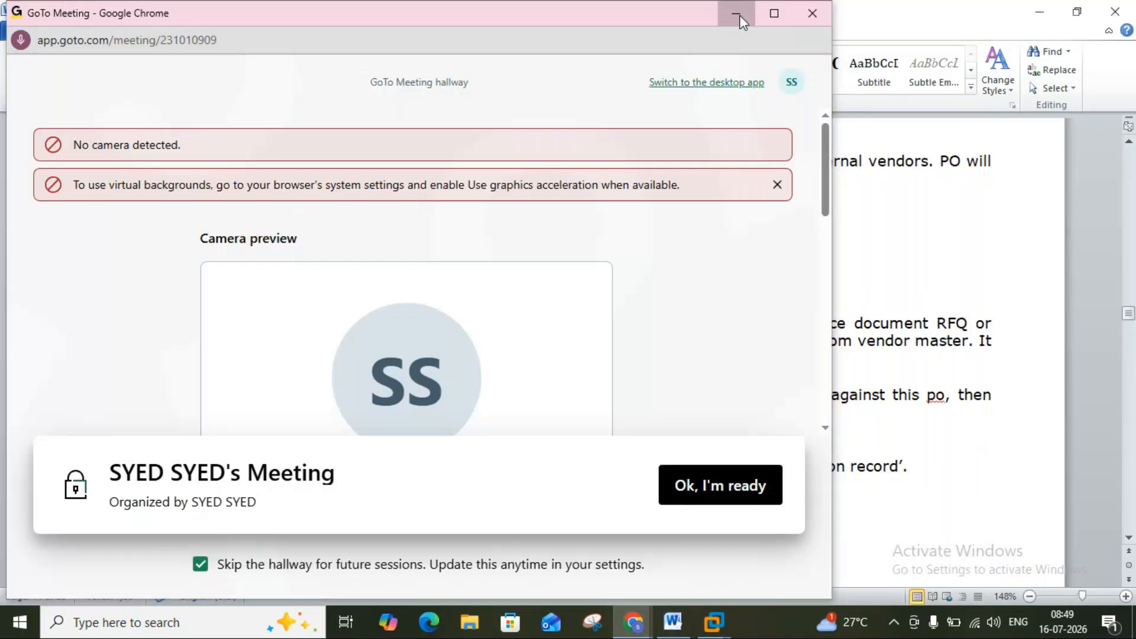
left_click(740, 16)
left_click(1041, 16)
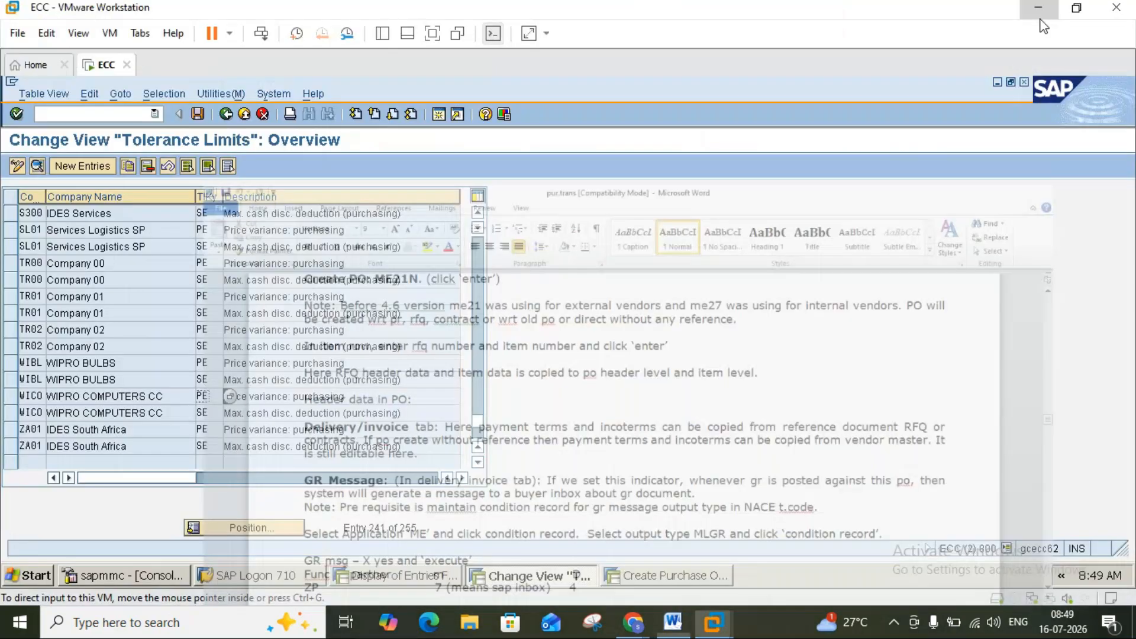
left_click(1041, 18)
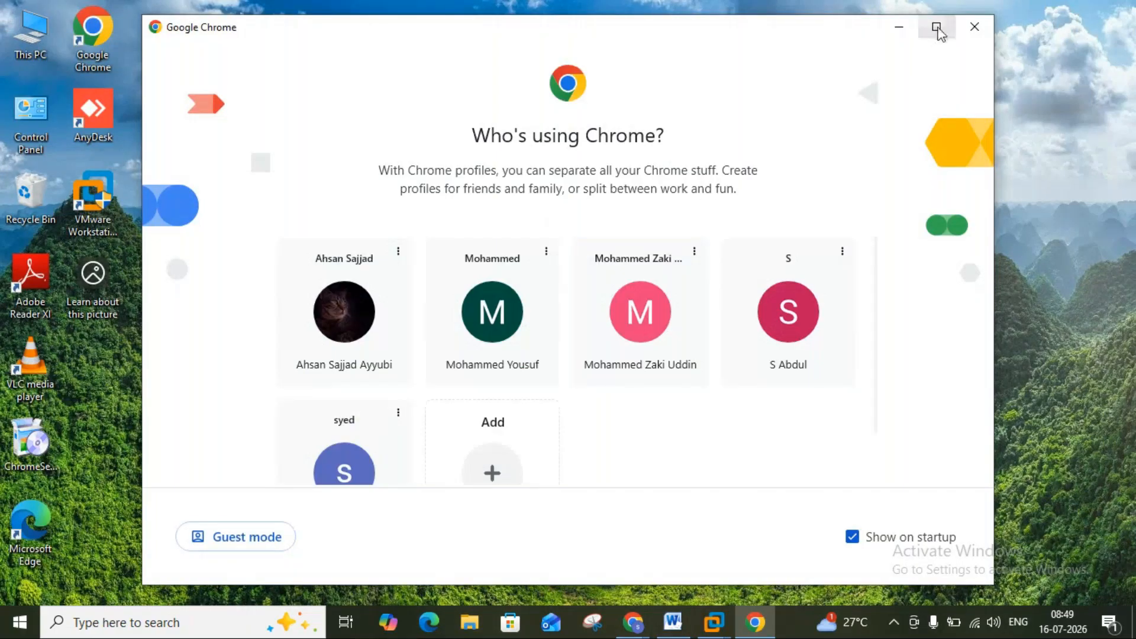
Open Chrome under a profile and search Google for 'sap deadline for s/4 hana'.
left_click(934, 28)
left_click(791, 359)
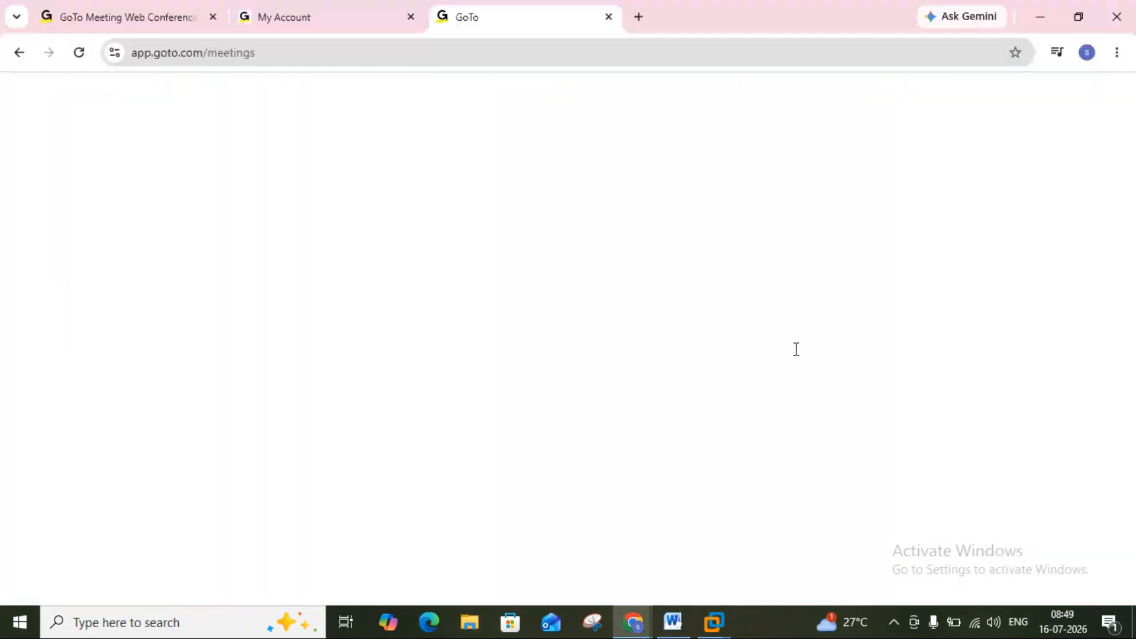
double_click(639, 15)
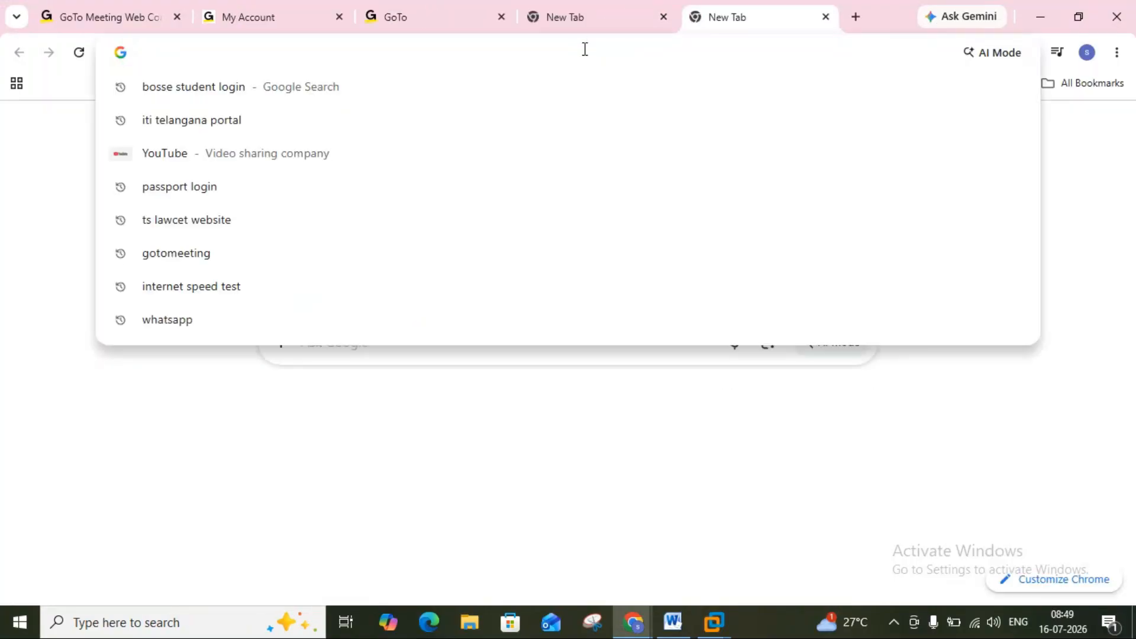
type("sap deadl")
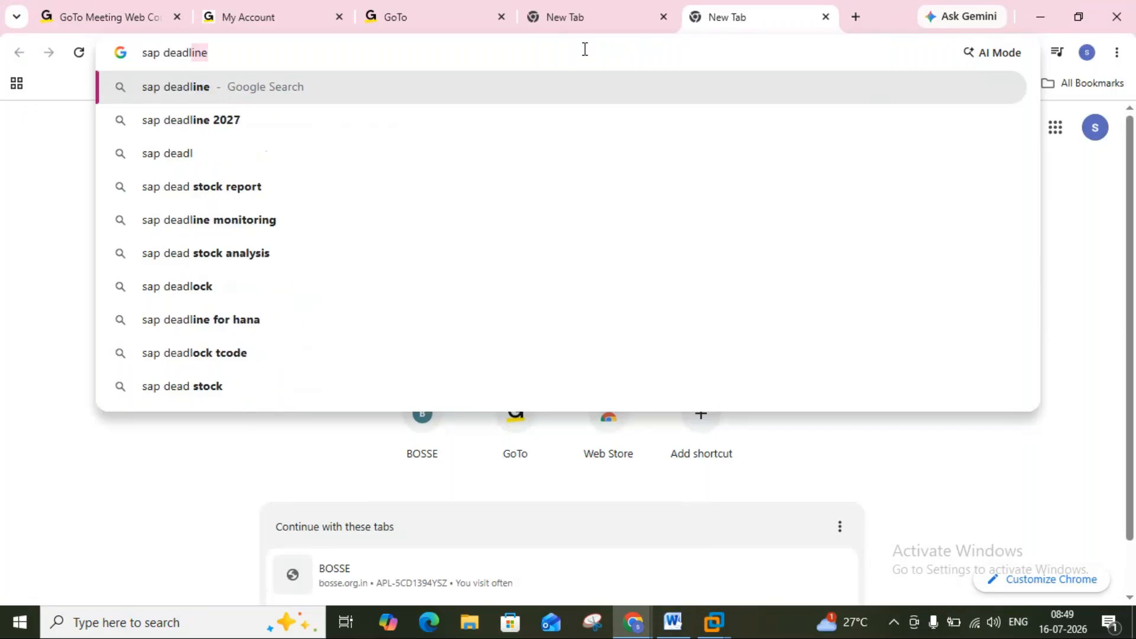
key("BackSpace")
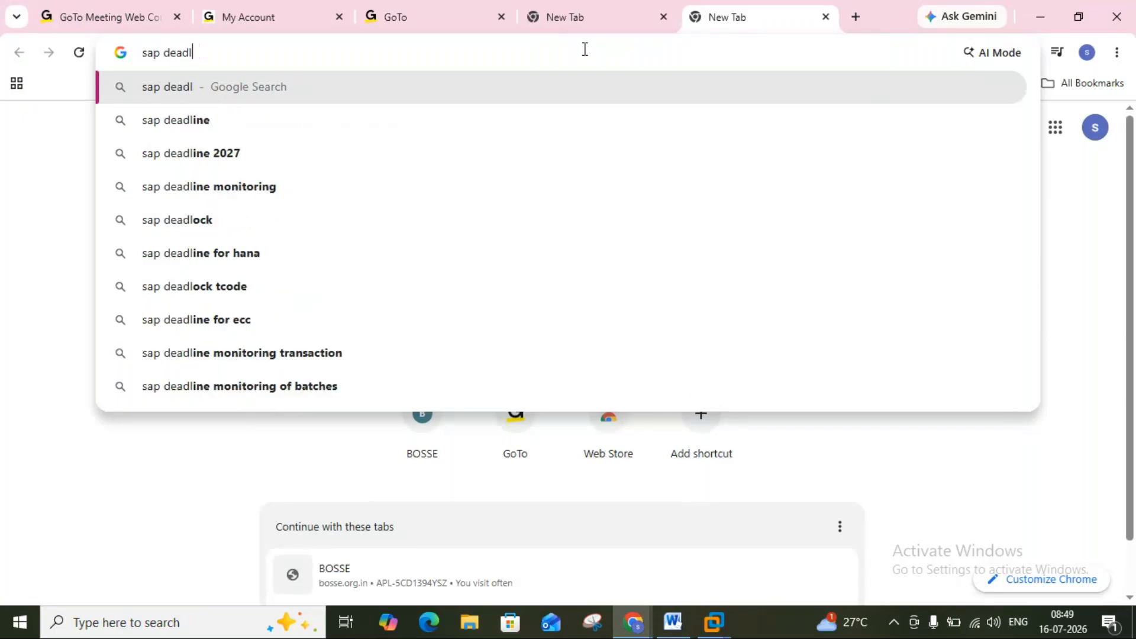
type("ine")
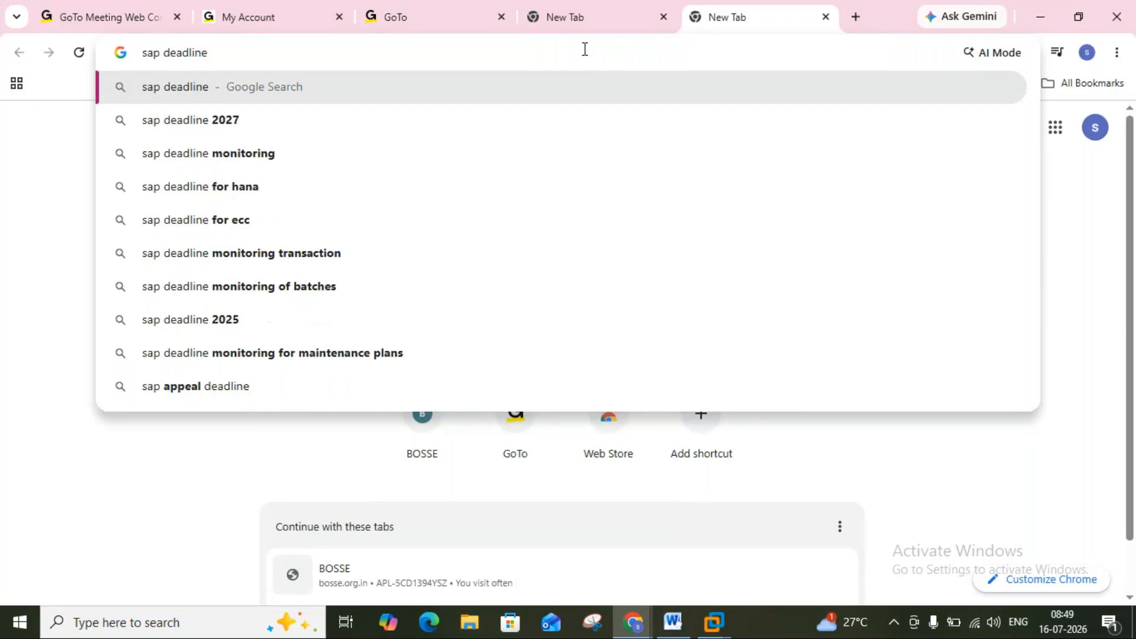
type(" for ")
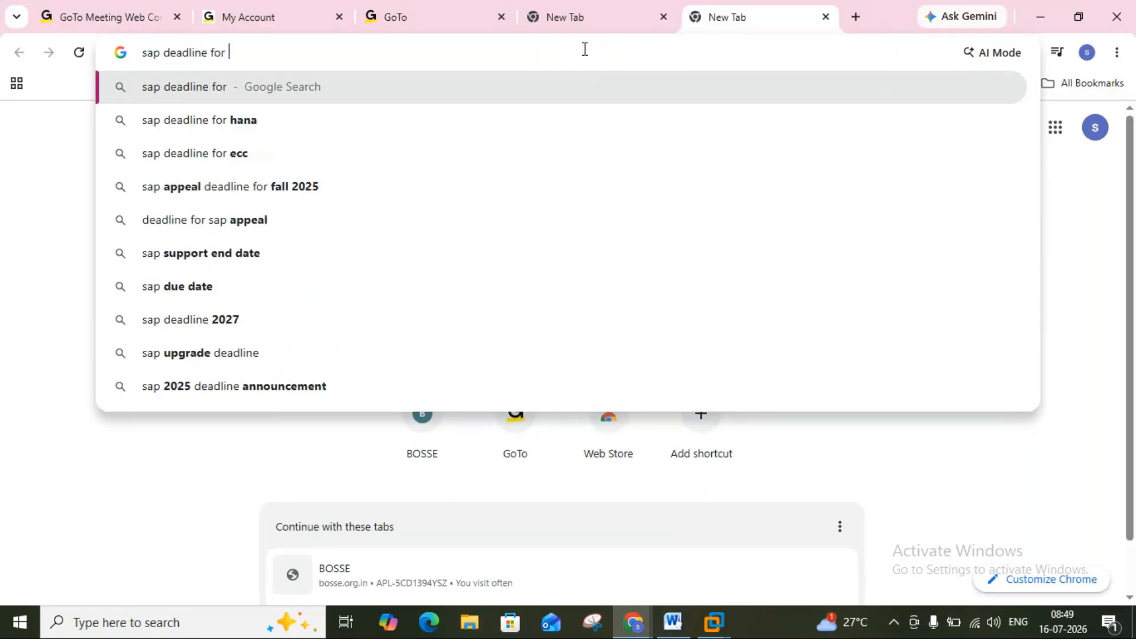
type("s")
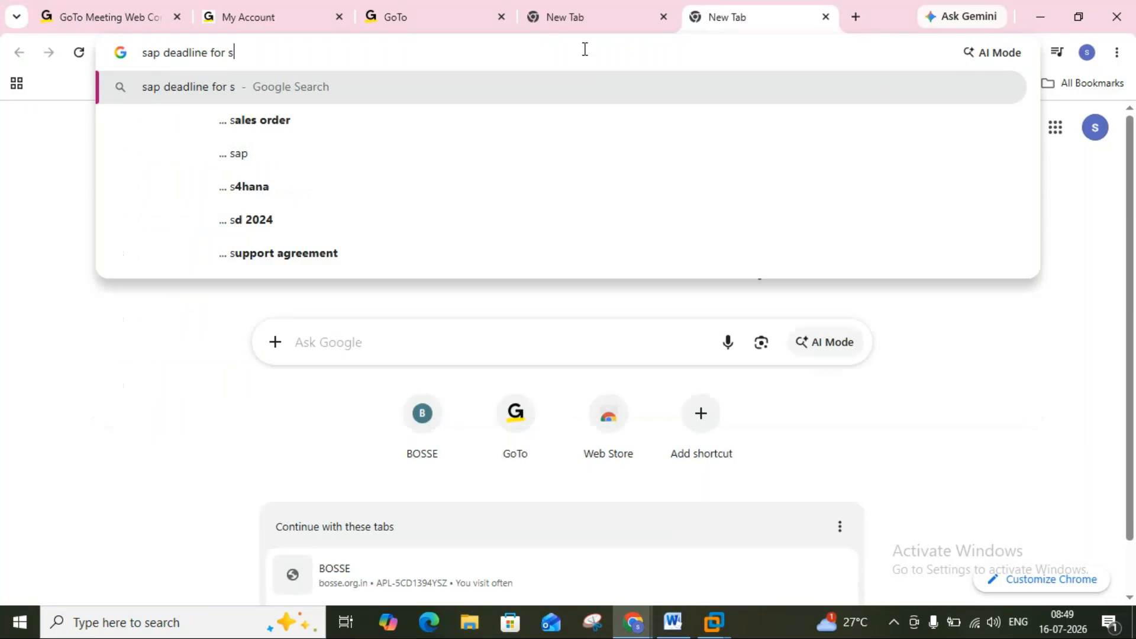
type("/4 hana")
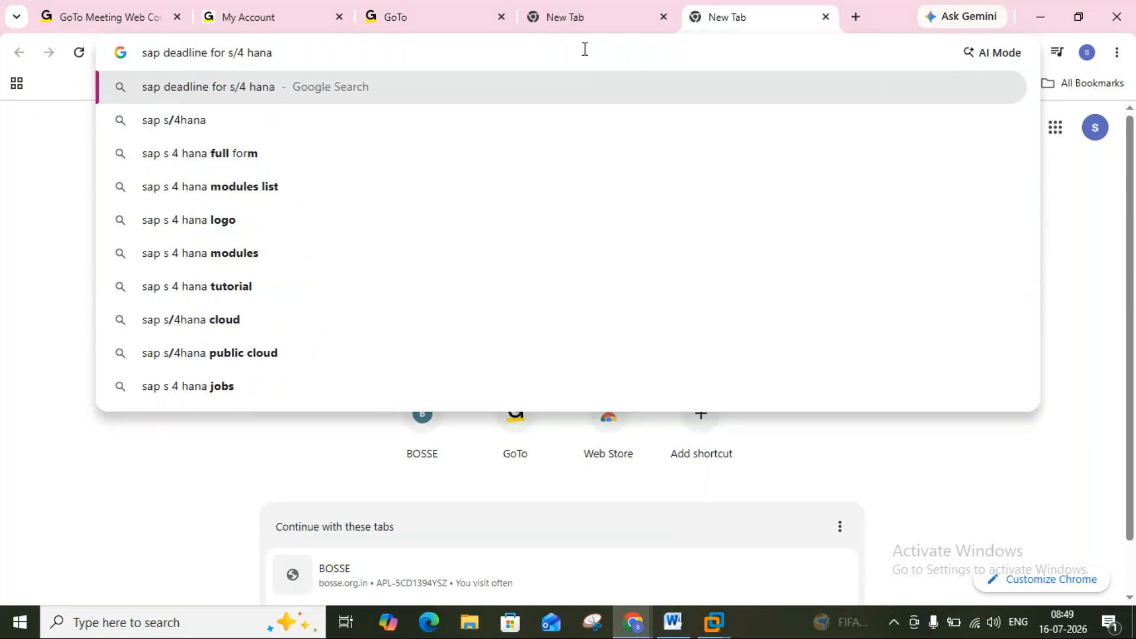
key("Return")
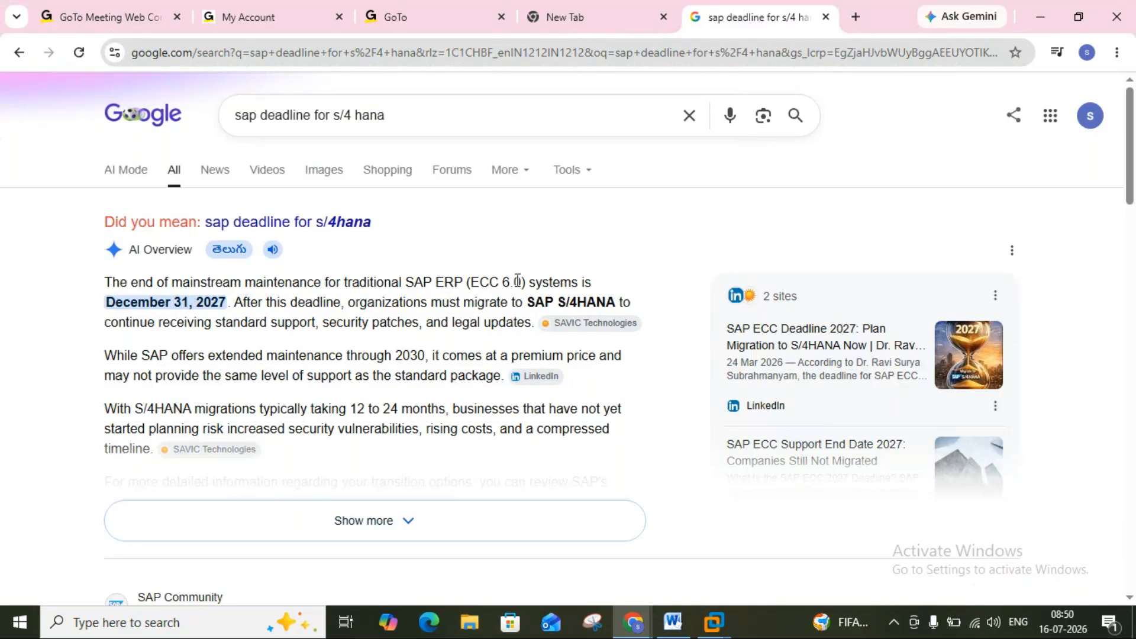
Highlight 'ECC' in the AI Overview of the S/4 HANA deadline, then close the results tab.
left_click_drag(525, 281, 470, 287)
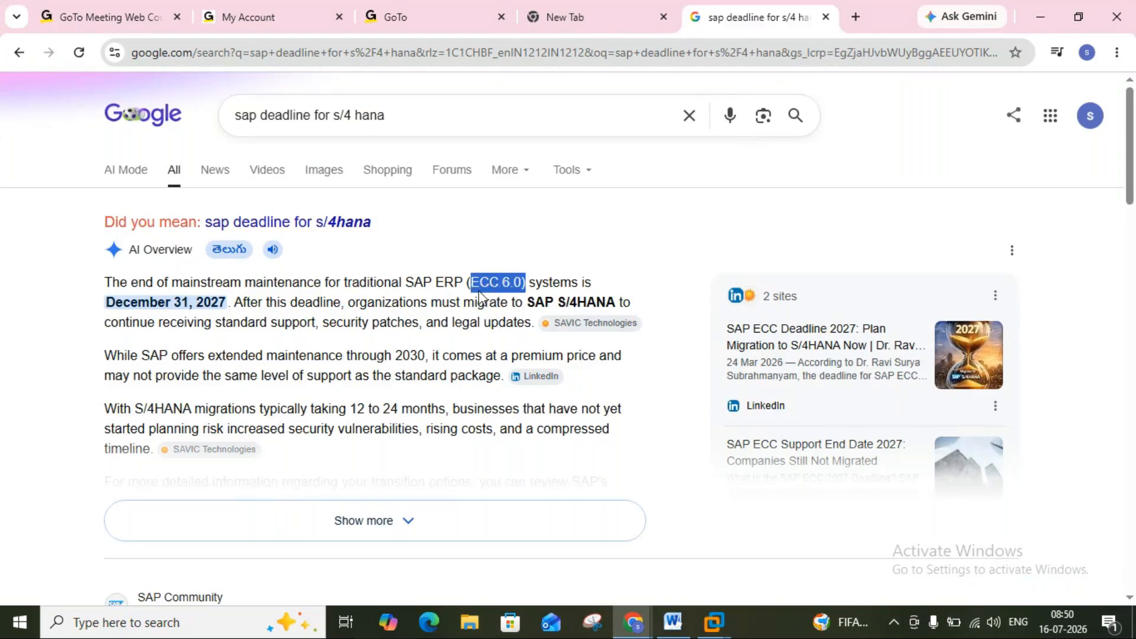
left_click(477, 294)
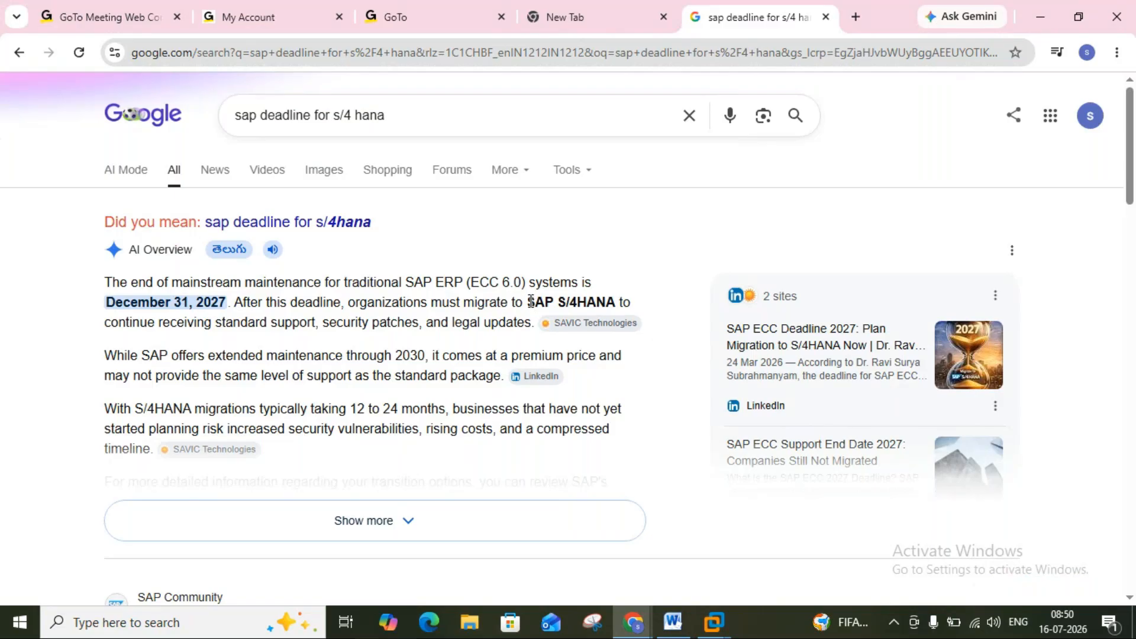
double_click(486, 283)
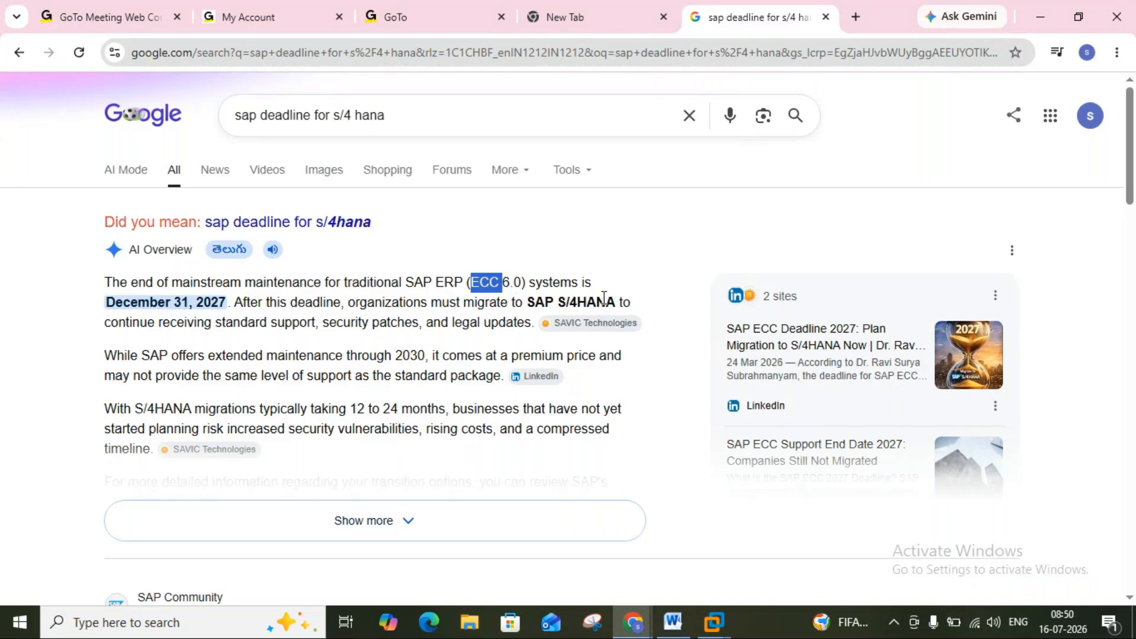
left_click_drag(631, 303, 537, 309)
left_click(538, 308)
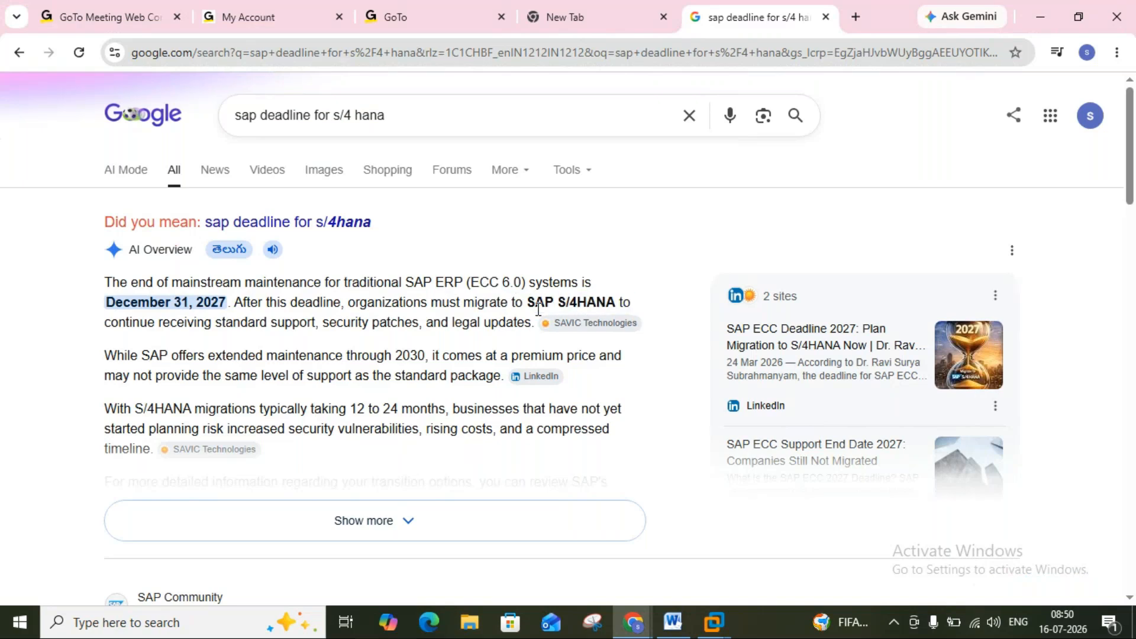
double_click(491, 284)
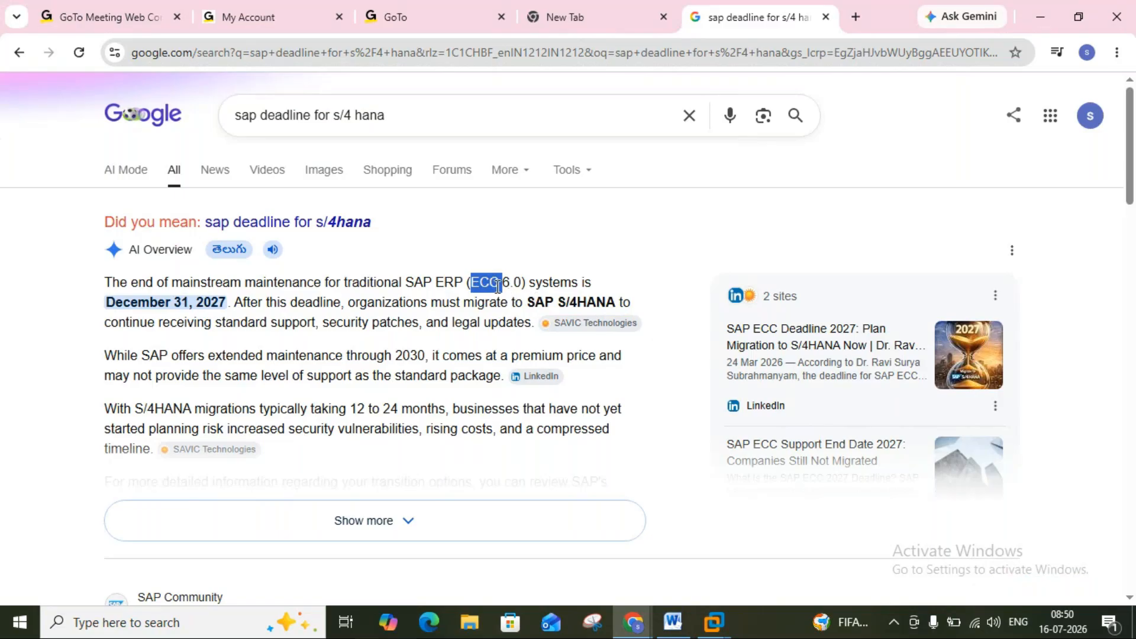
double_click(477, 285)
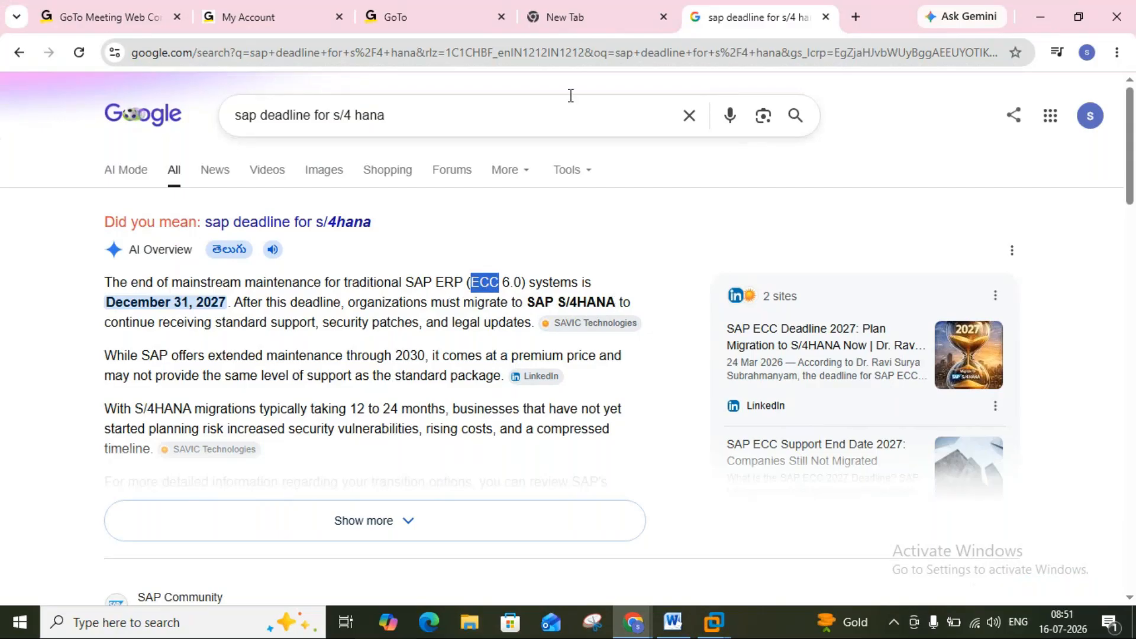
left_click(826, 18)
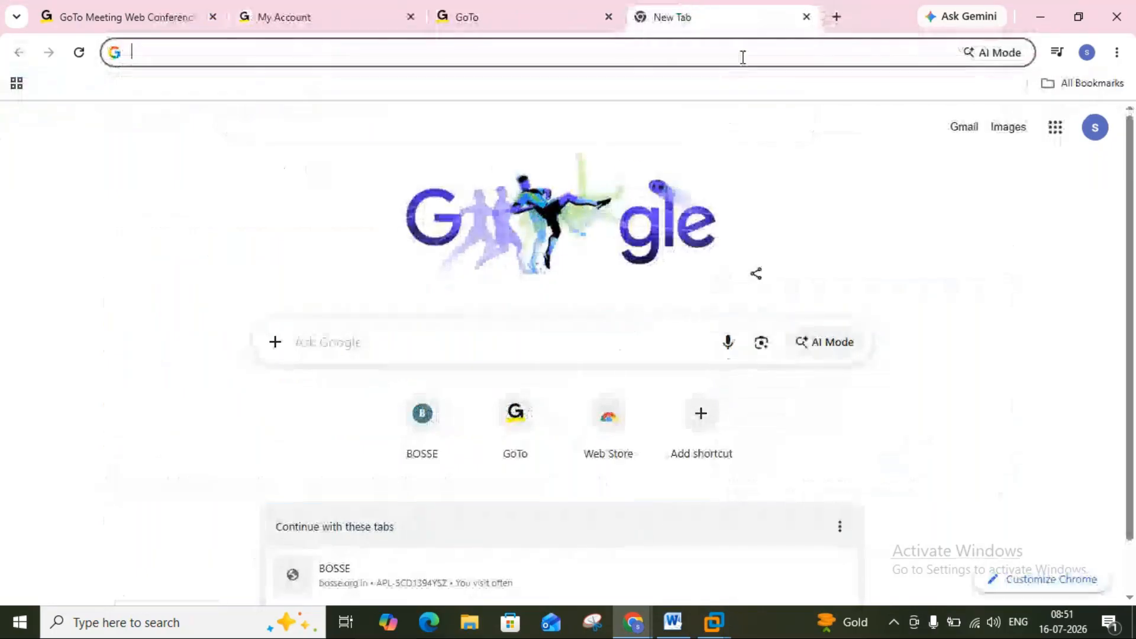
Close the empty New Tab, show the desktop, and bring the SAP ECC virtual machine back.
left_click(806, 18)
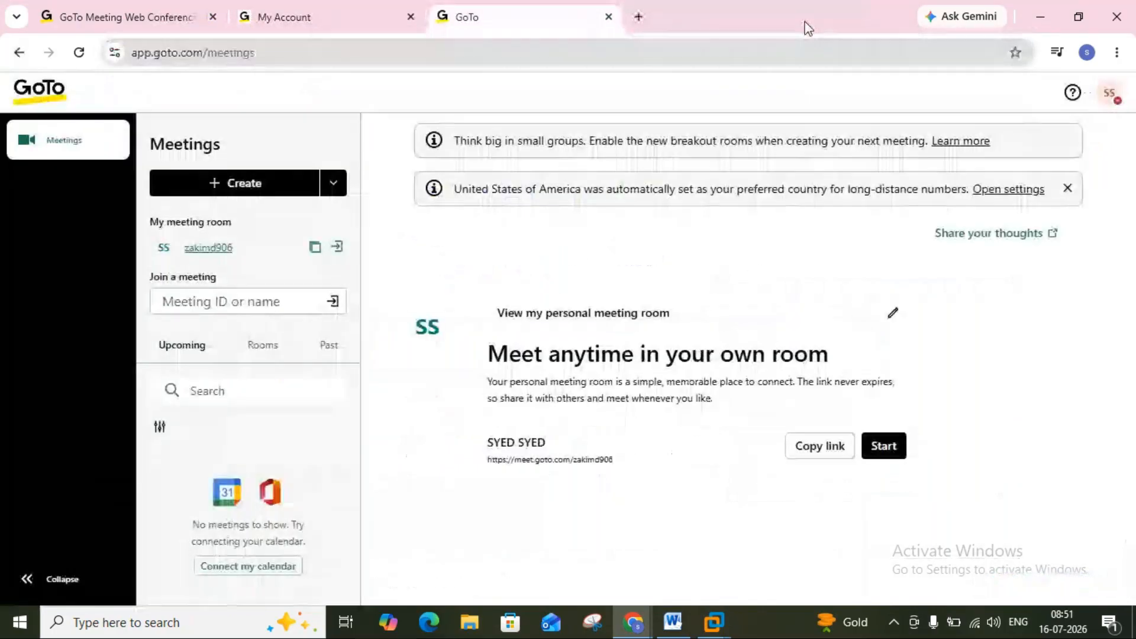
key("super+d")
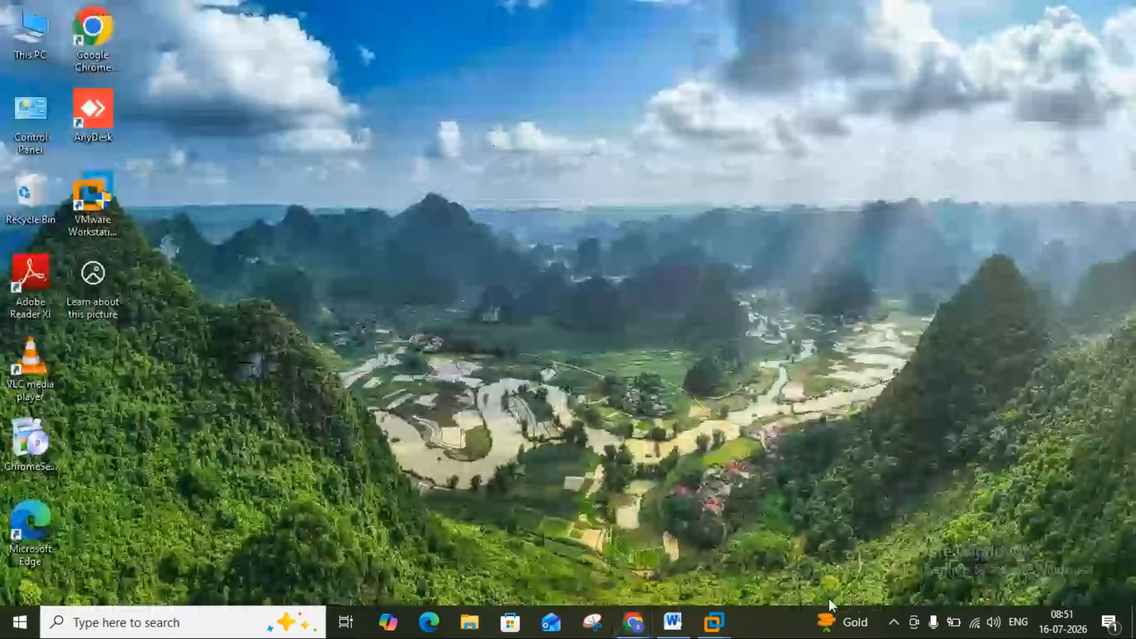
mouse_move(634, 619)
left_click(702, 553)
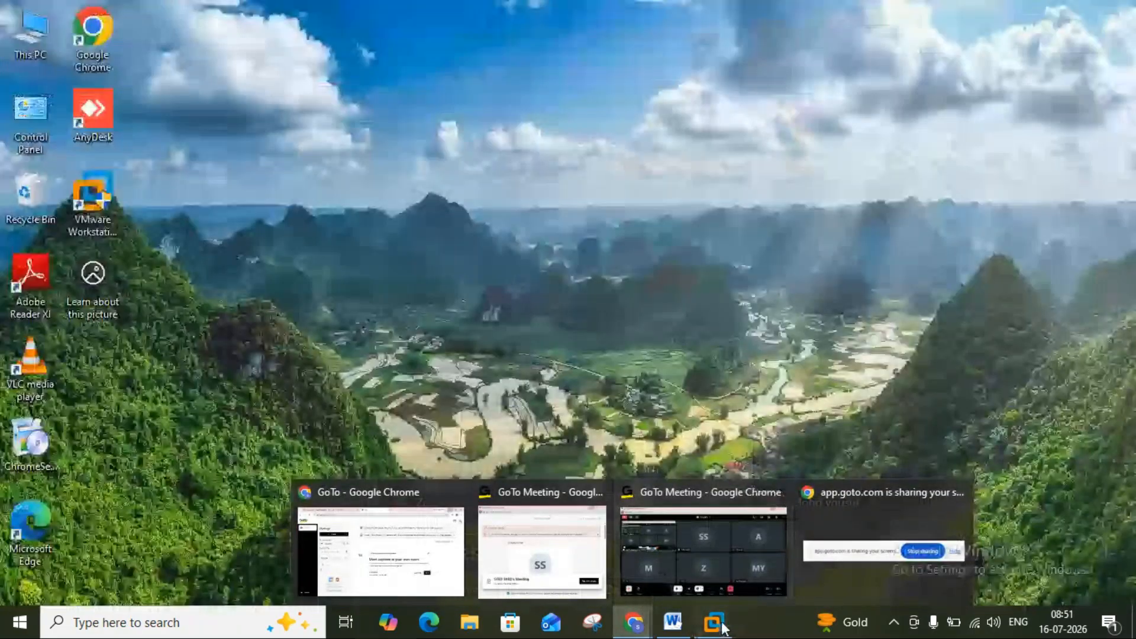
mouse_move(723, 627)
left_click(778, 540)
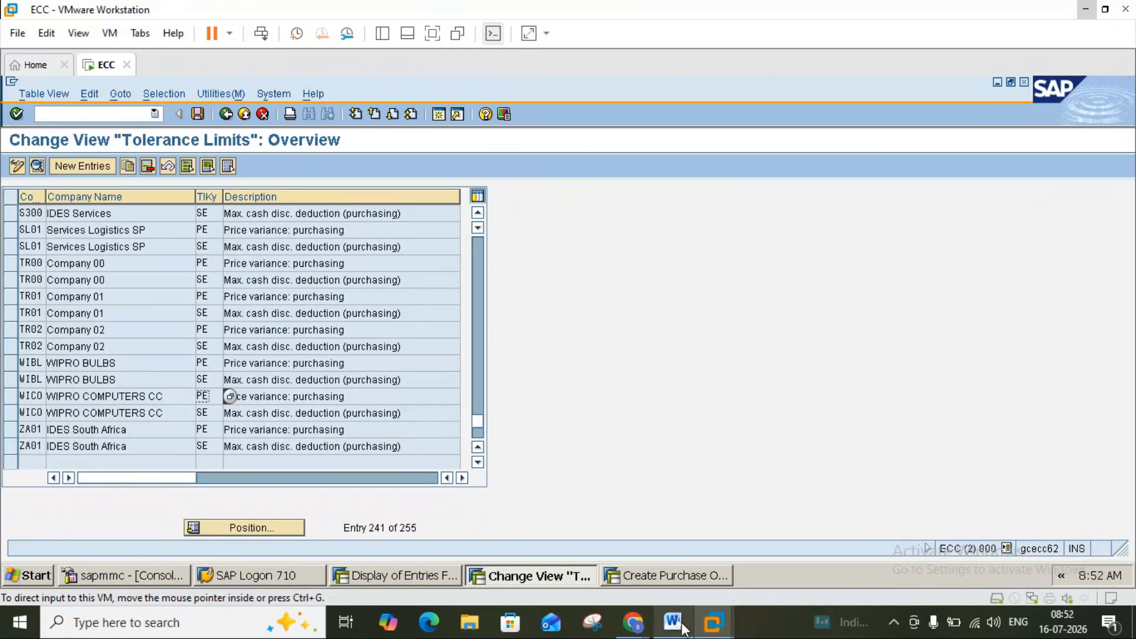
Add a comma after 'pr' in the pur.trans notes so it reads 'wrt pr, rfq, contract'.
mouse_move(682, 623)
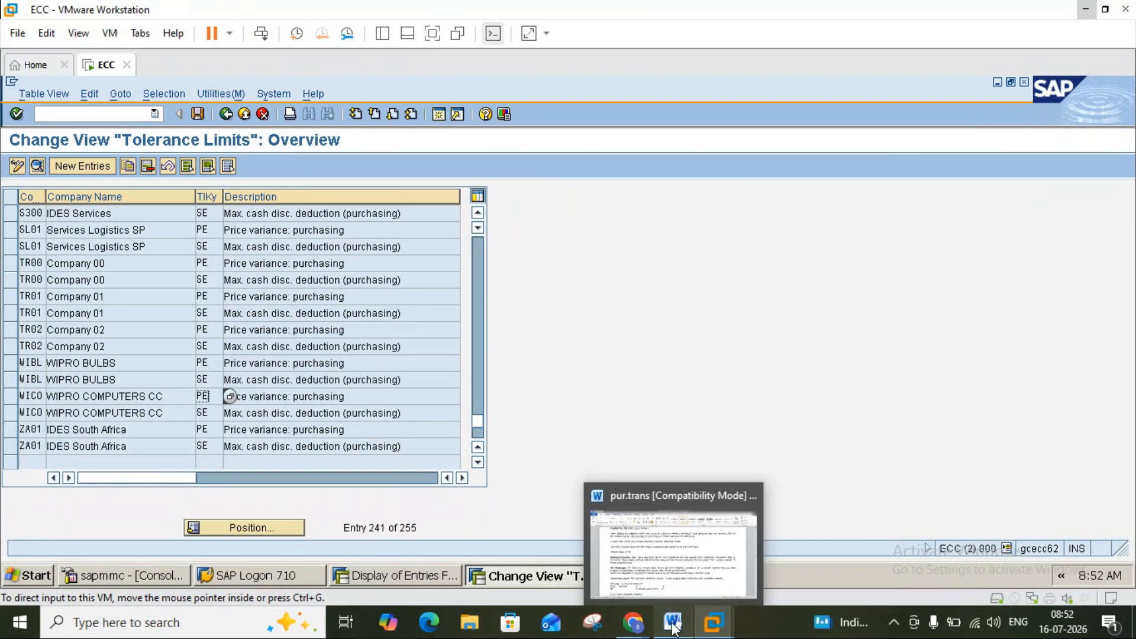
left_click(673, 627)
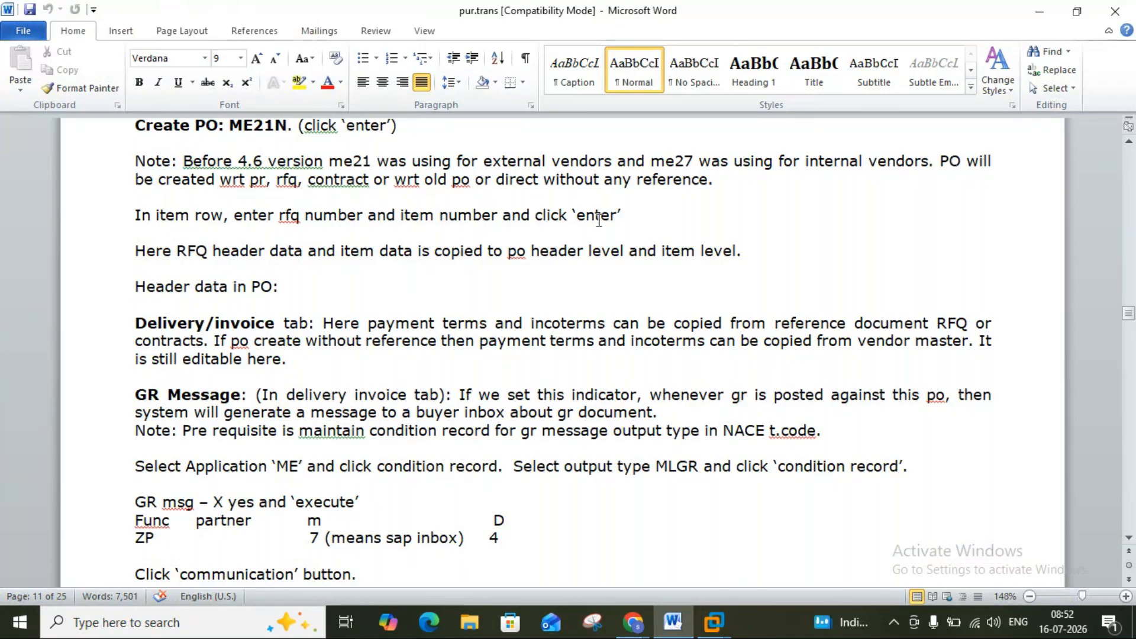
left_click(267, 180)
type(",")
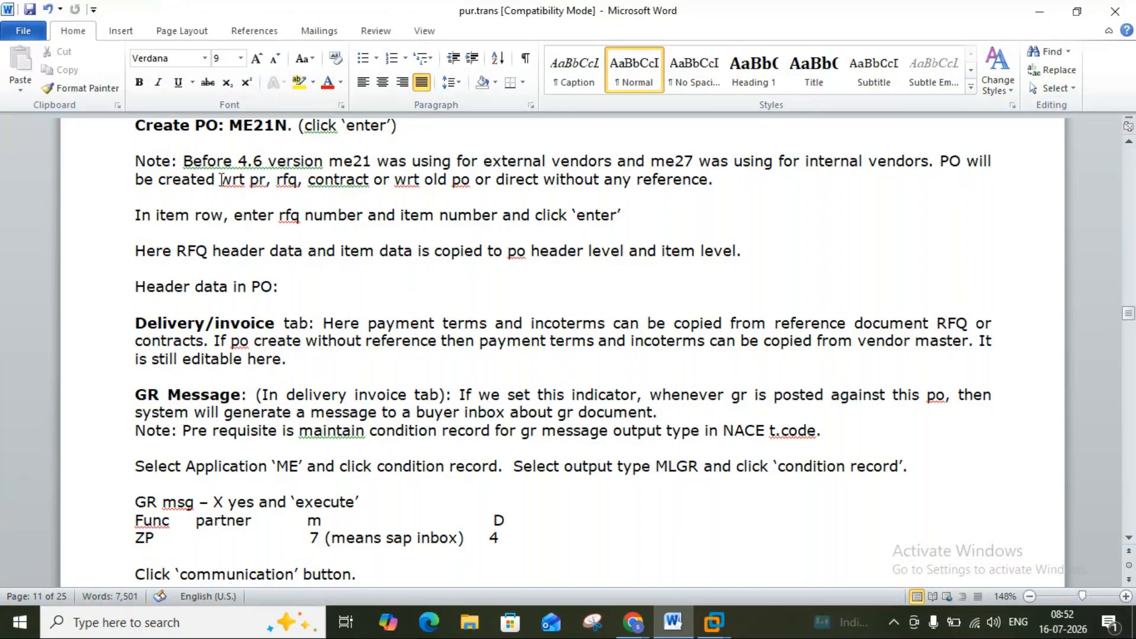
Review the Note paragraph, then return to the SAP Tolerance Limits window.
double_click(286, 180)
left_click(288, 183)
triple_click(310, 181)
left_click(310, 181)
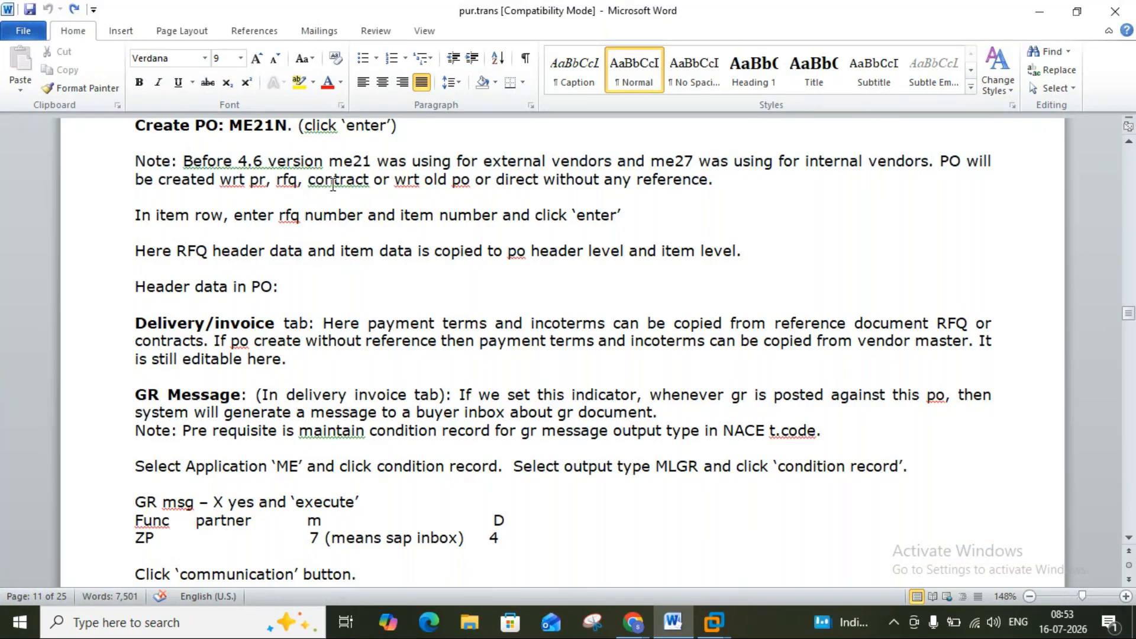
left_click_drag(308, 179, 298, 180)
left_click(284, 179)
mouse_move(714, 622)
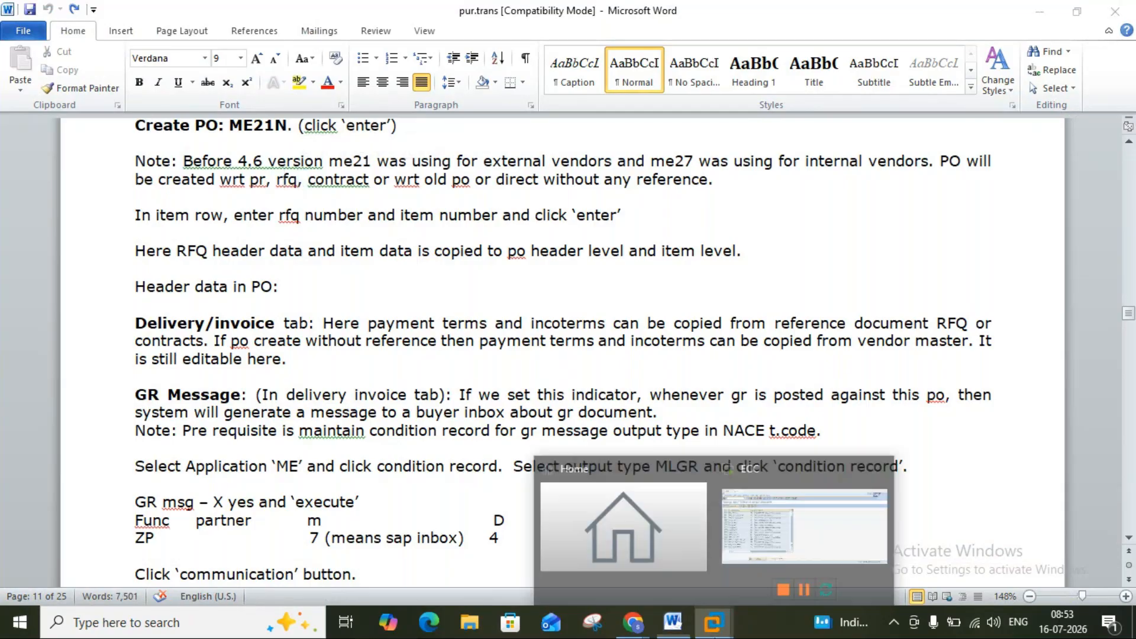
left_click(761, 534)
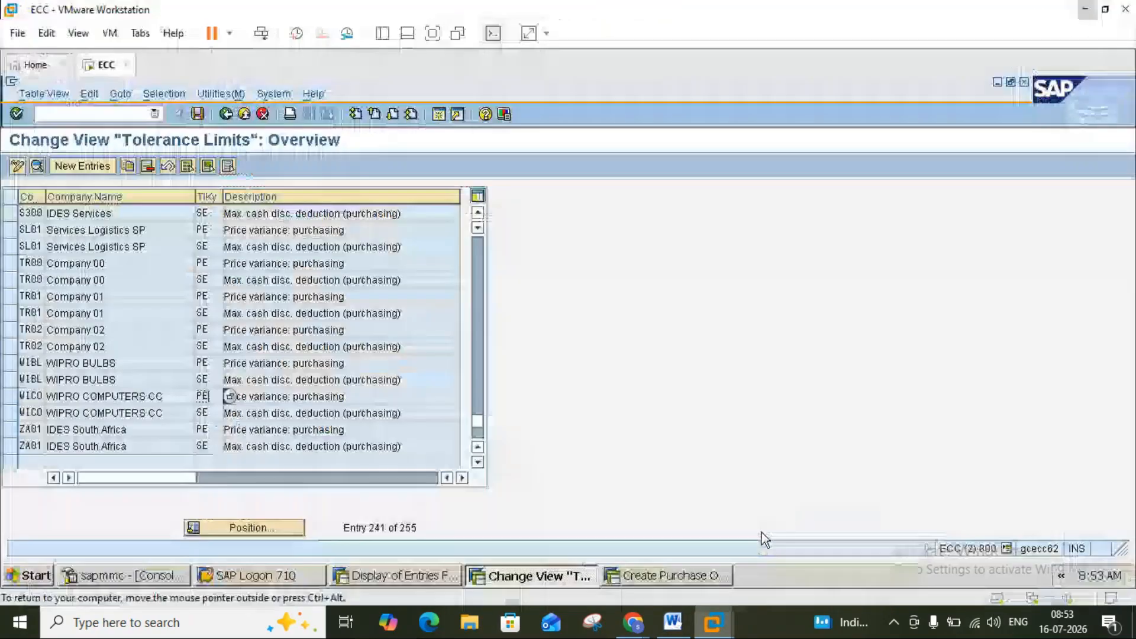
On the Create Purchase Order screen, inspect the Outline Agr, Cont and RFQ columns of item row 1.
left_click(668, 574)
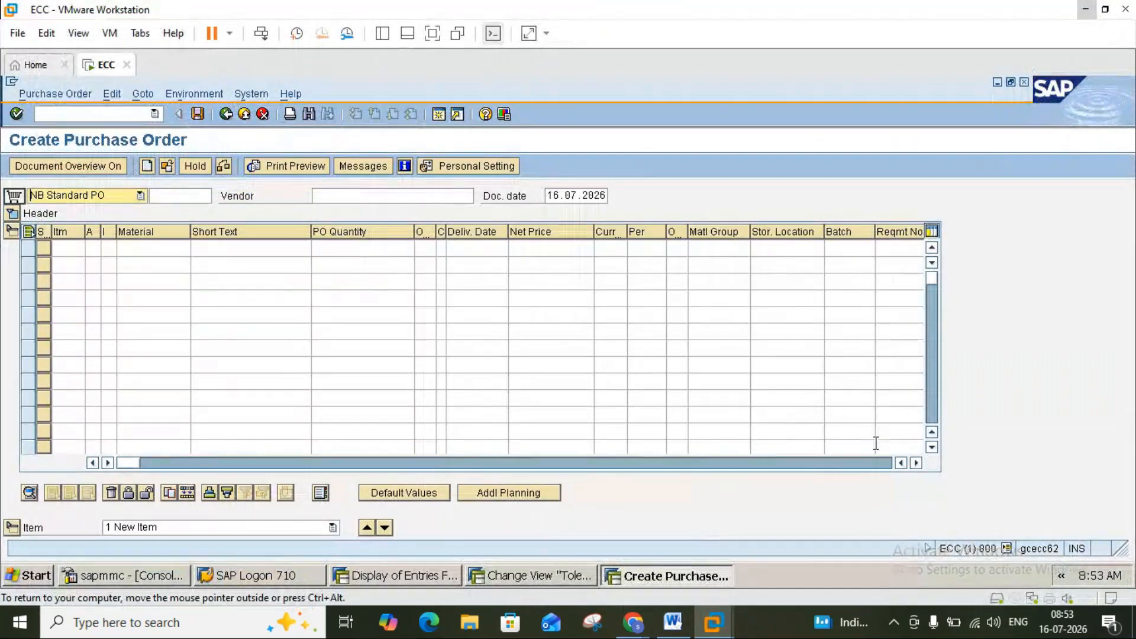
left_click_drag(914, 465, 914, 464)
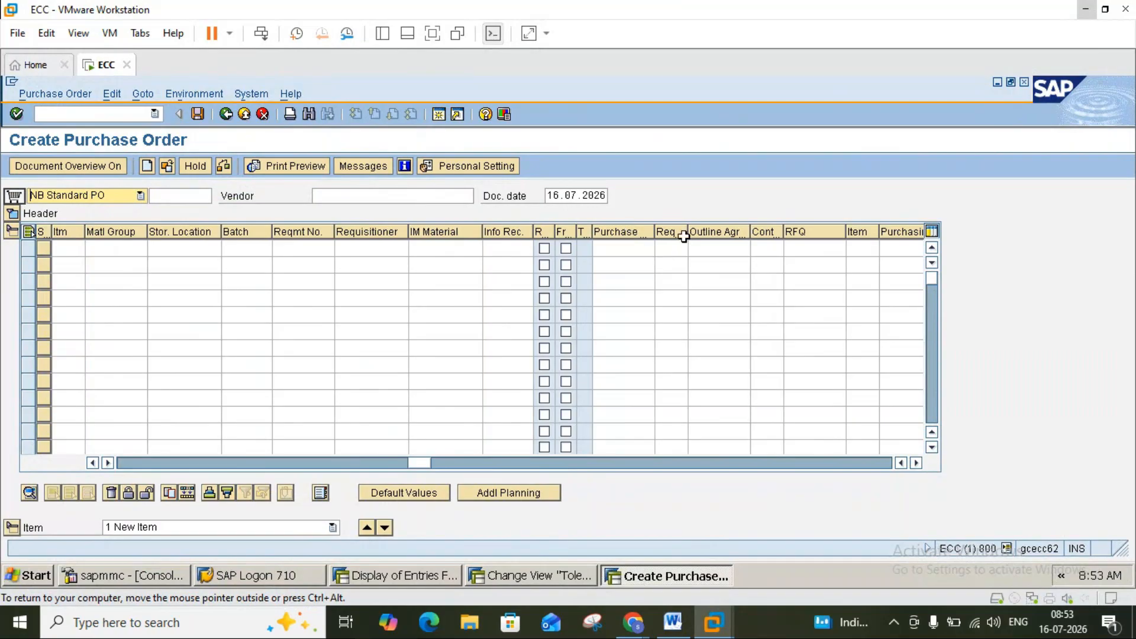
left_click(706, 247)
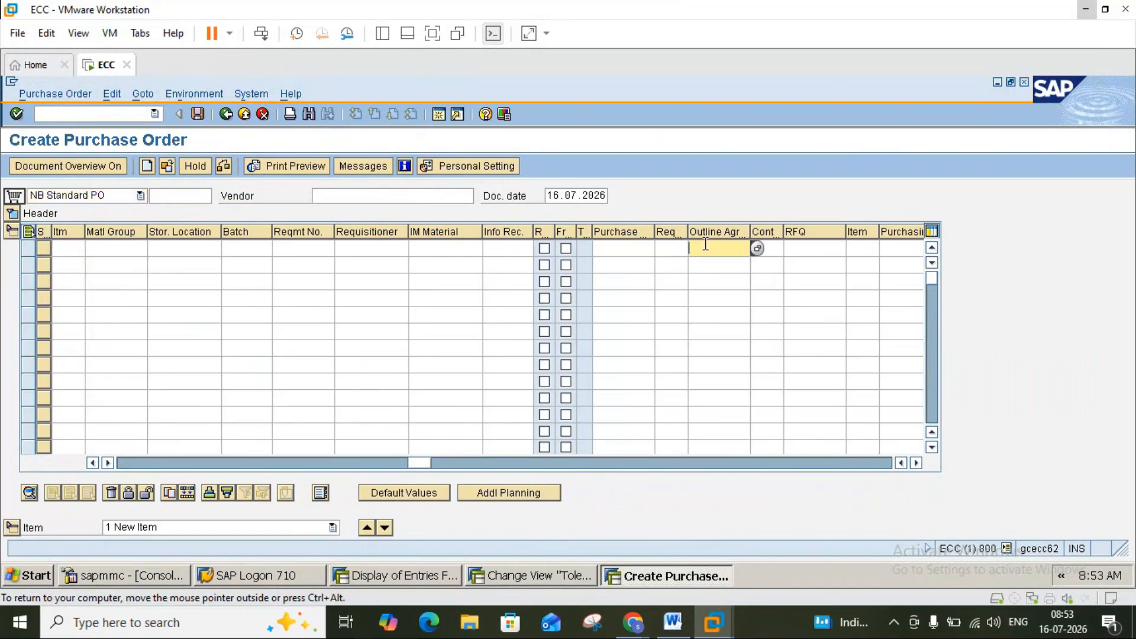
left_click(768, 229)
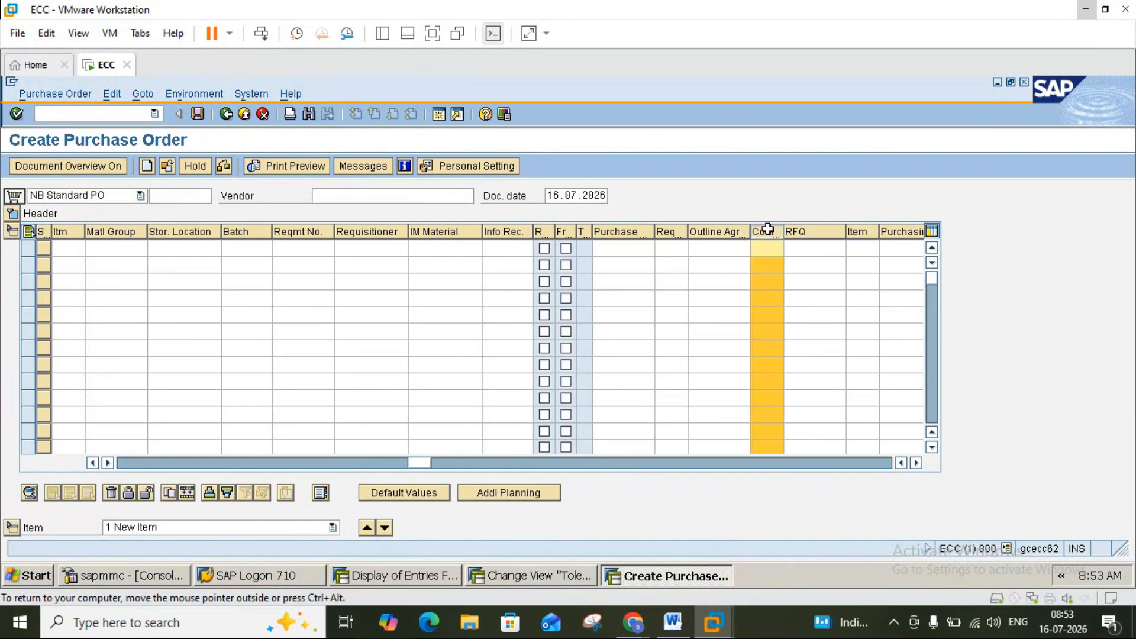
left_click(810, 247)
left_click(814, 249)
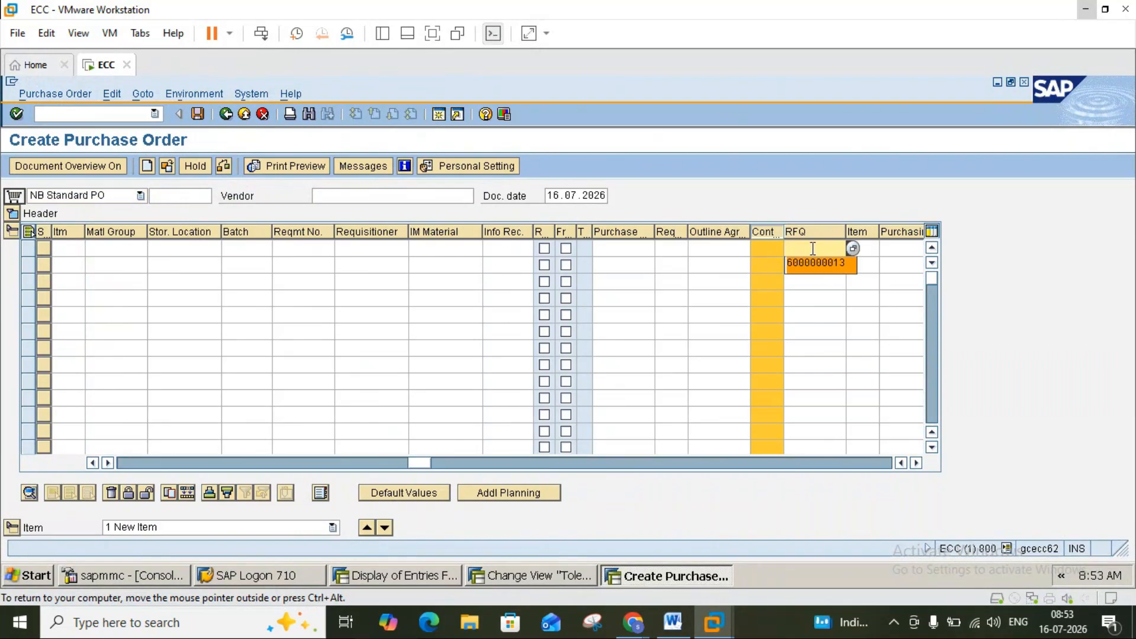
left_click(812, 247)
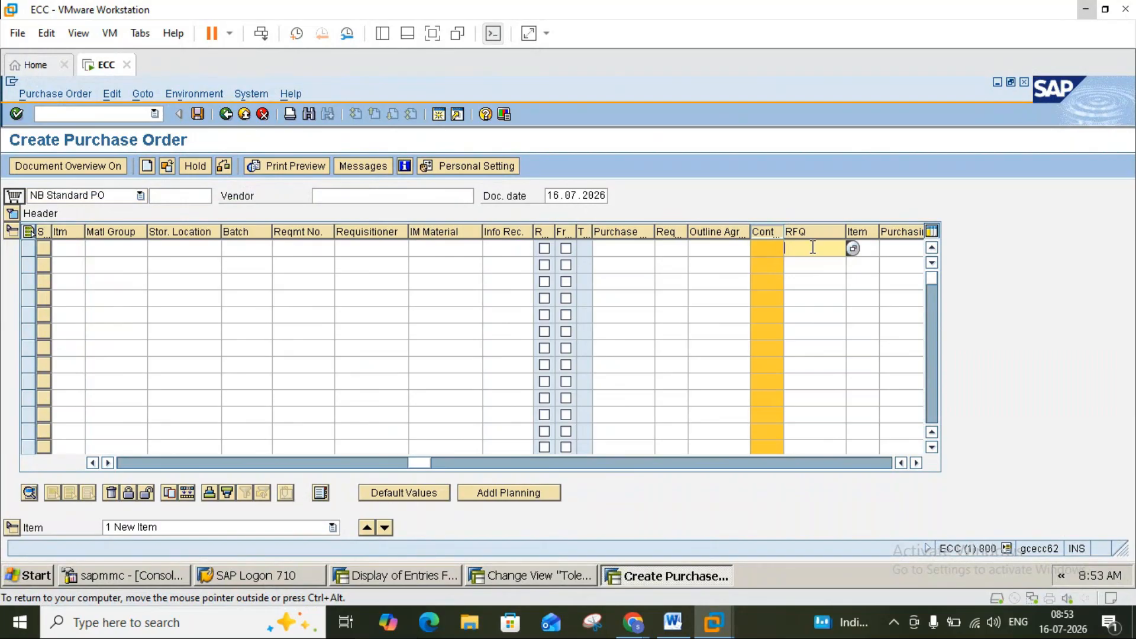
left_click(635, 233)
left_click(634, 231)
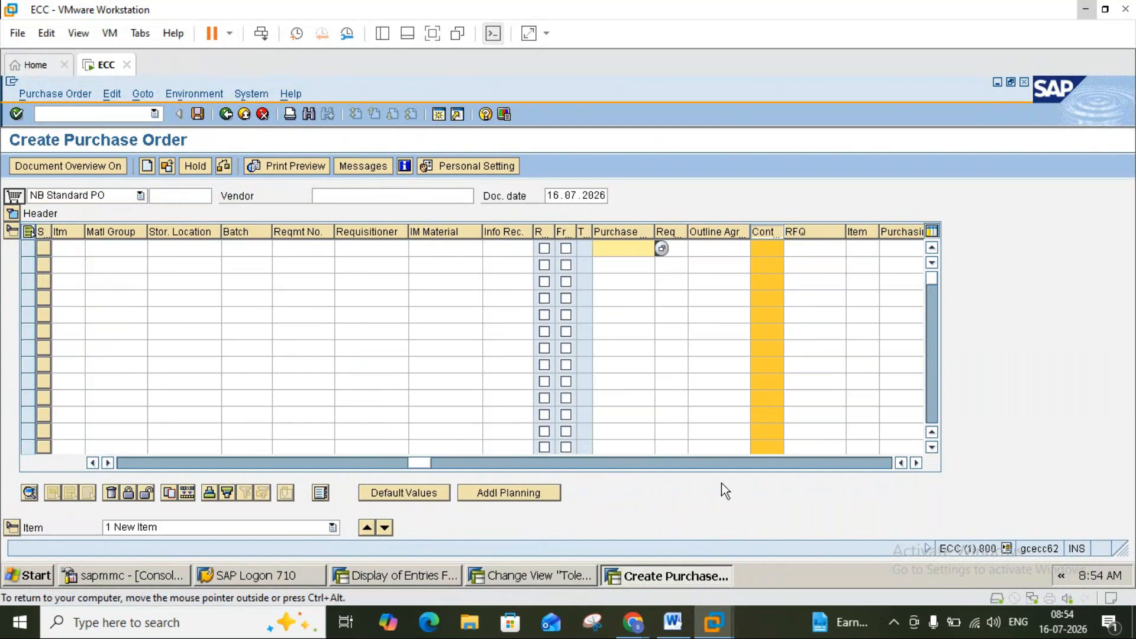
Check the Word notes and meeting window, then return to the SAP session.
left_click(671, 623)
left_click(633, 622)
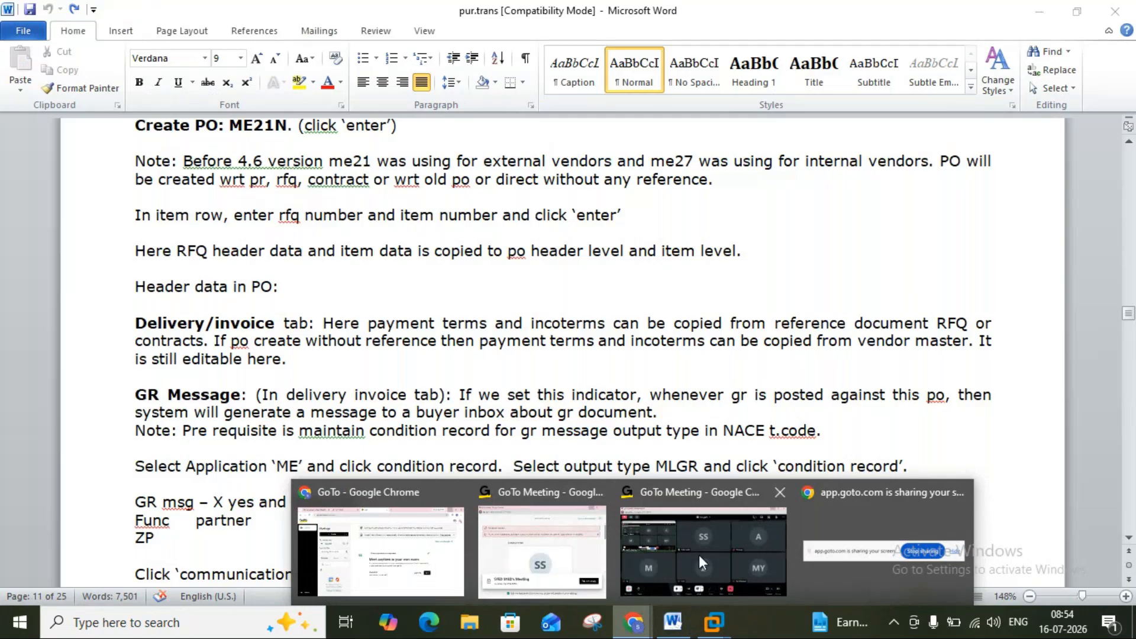
left_click(712, 544)
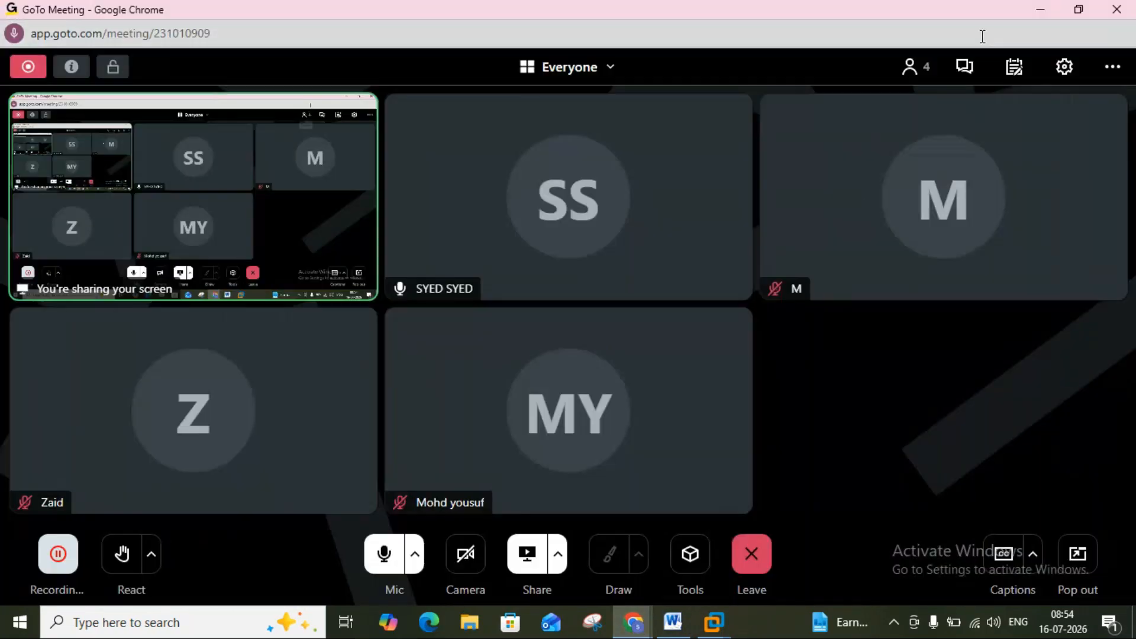
left_click(1040, 10)
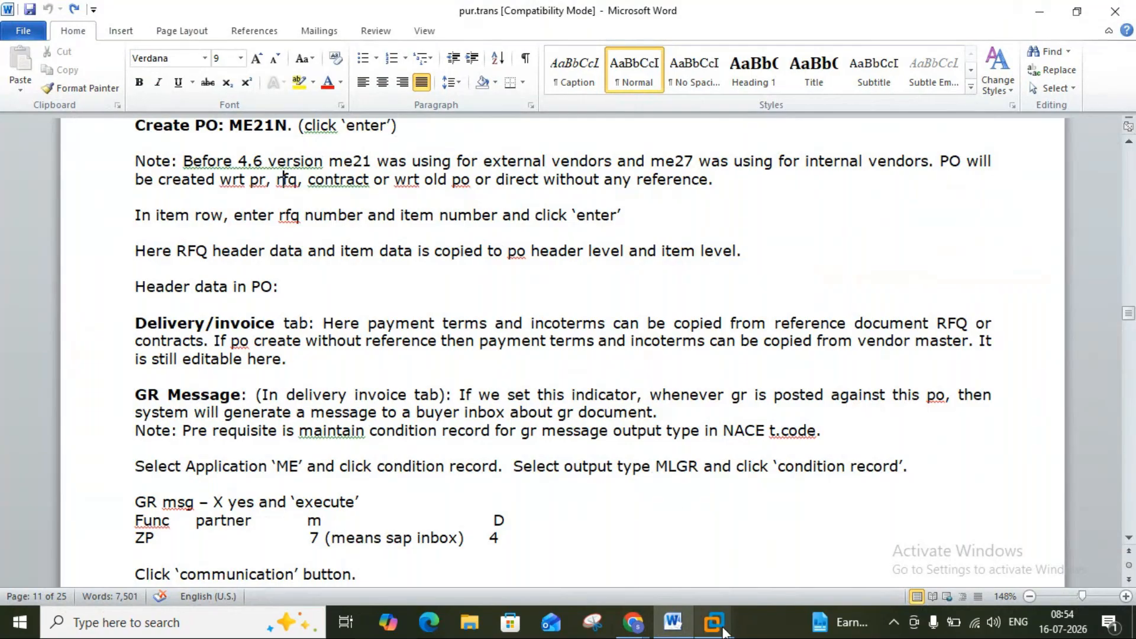
mouse_move(714, 621)
left_click(776, 533)
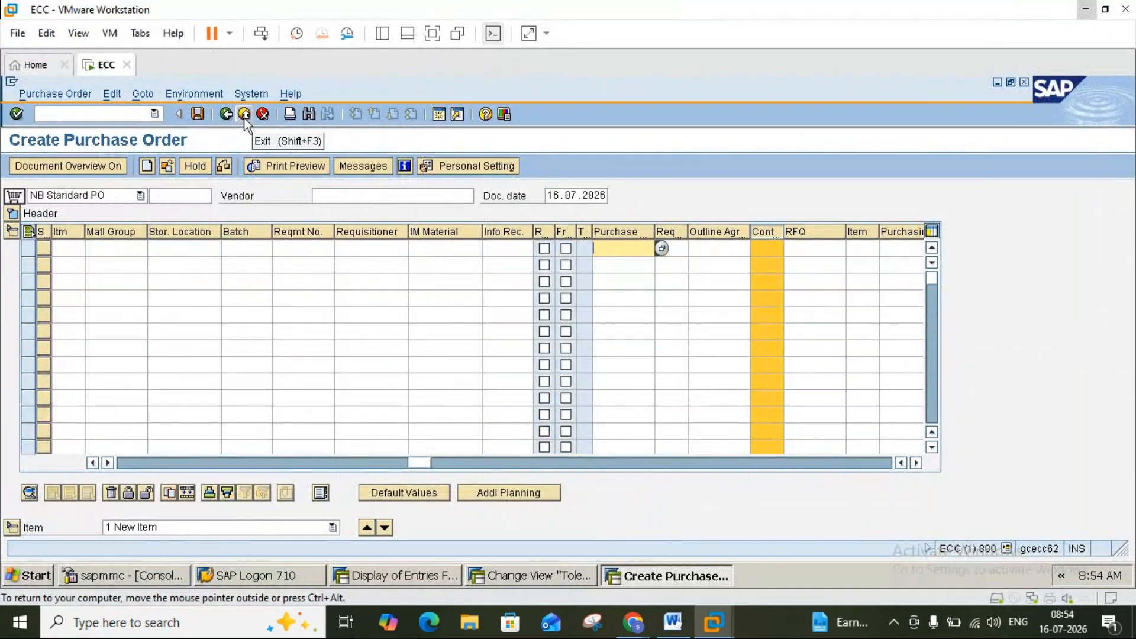
left_click(226, 114)
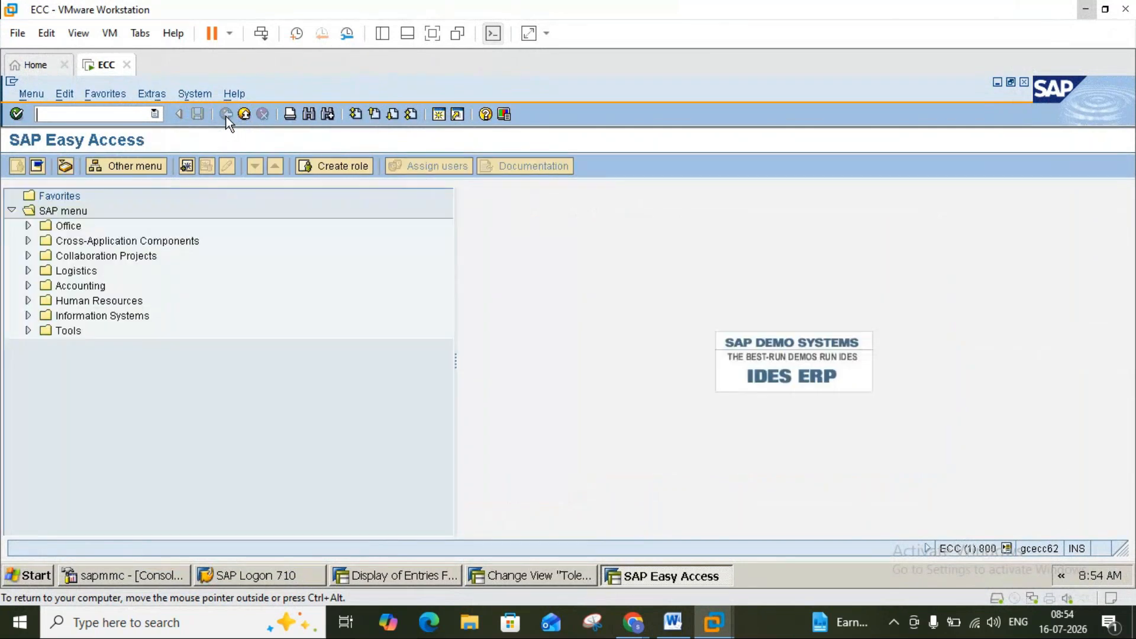
left_click(104, 113)
type("ME23")
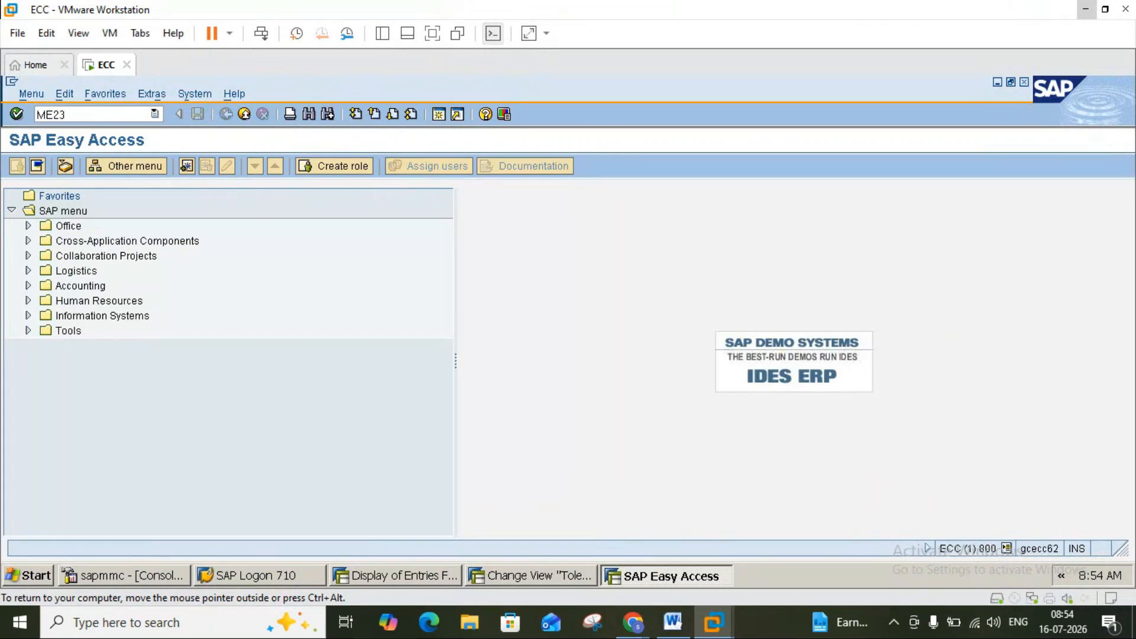
key("Return")
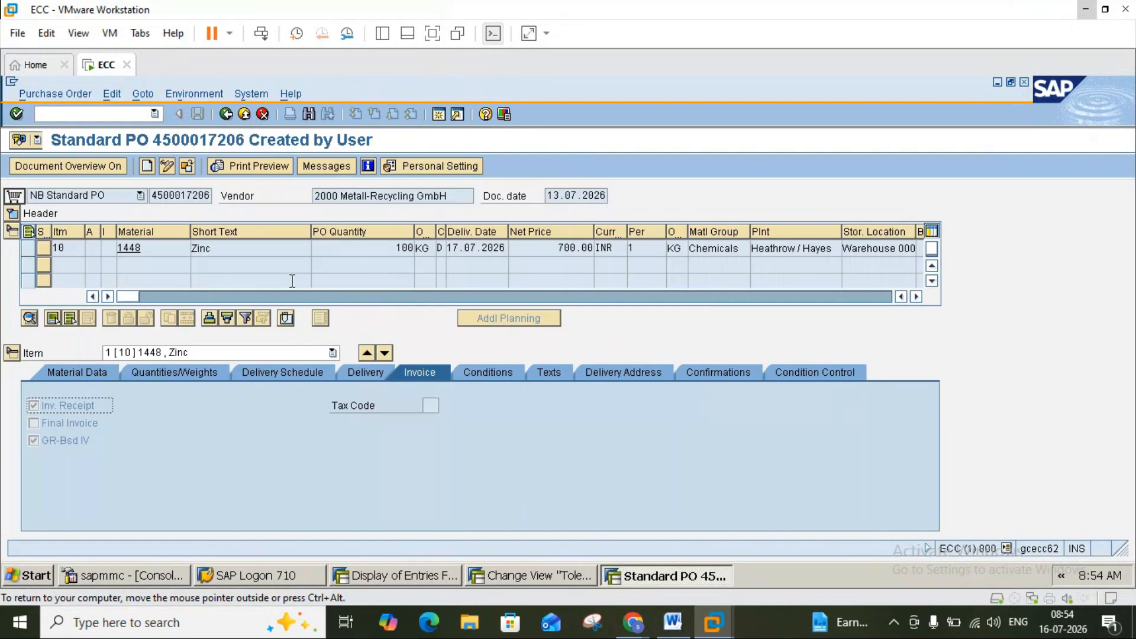
left_click(916, 295)
left_click(916, 296)
left_click(916, 296)
left_click(915, 296)
left_click(916, 296)
left_click(916, 296)
left_click(916, 296)
left_click(916, 296)
left_click(915, 296)
left_click(916, 296)
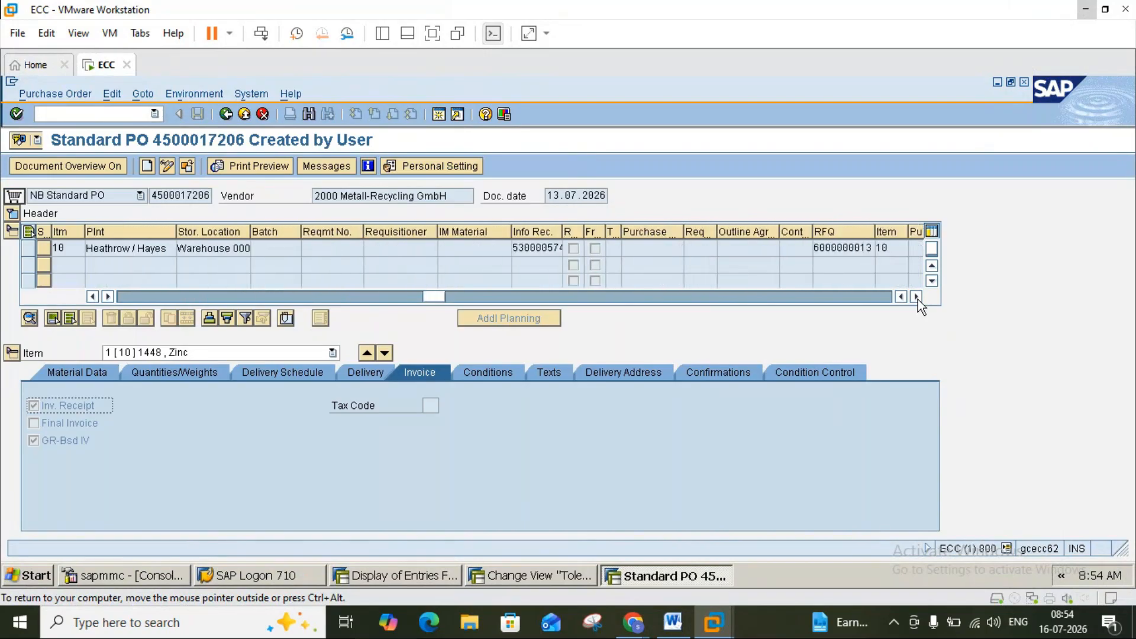
left_click(916, 296)
left_click(762, 248)
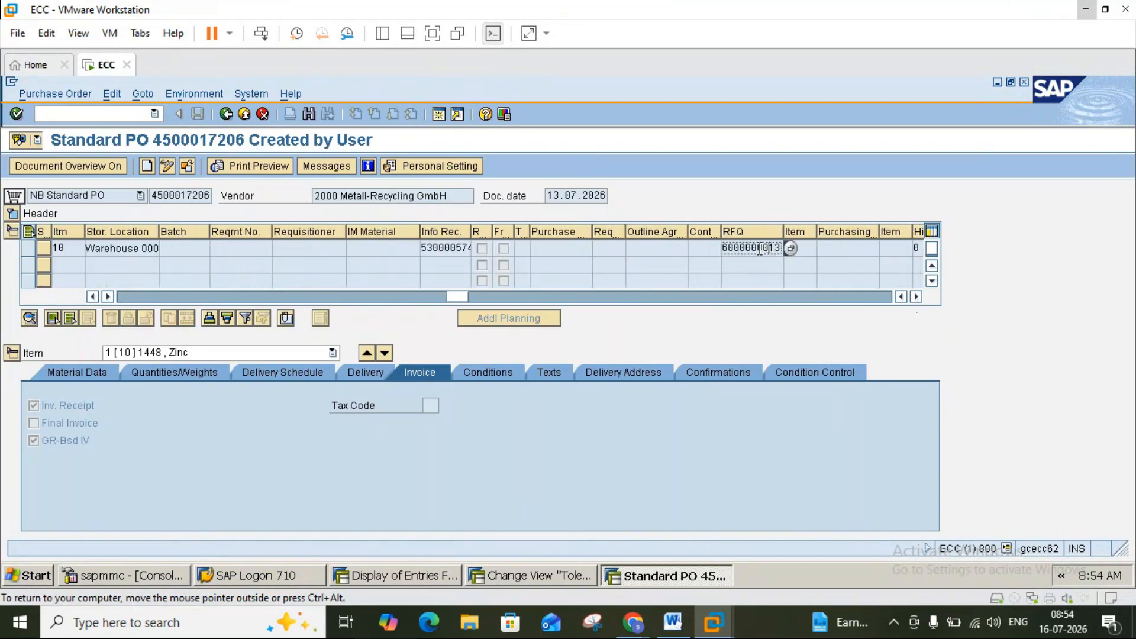
left_click_drag(783, 235, 776, 354)
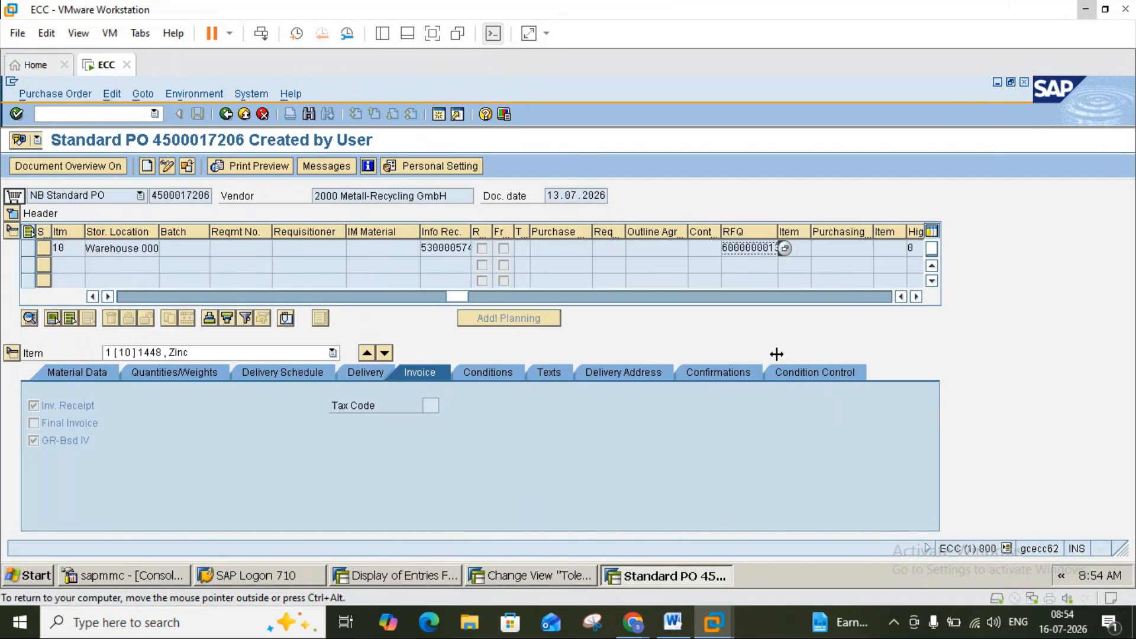
left_click(673, 622)
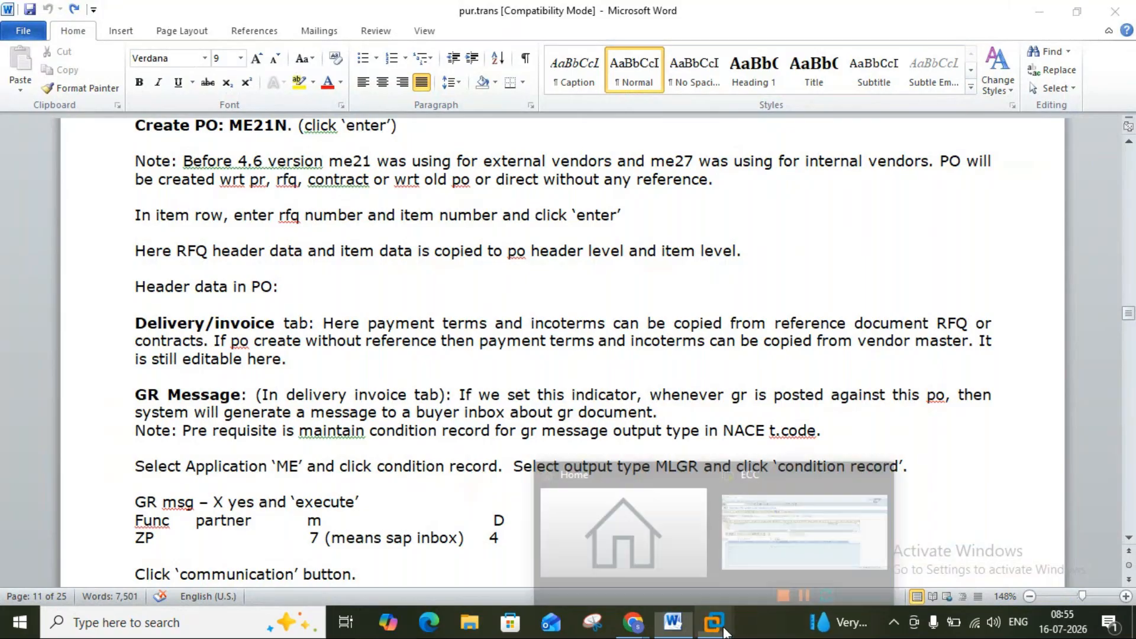
Show the PO header's Delivery/Invoice tab (currency INR, GR Message unchecked) and compare with the notes.
left_click(797, 554)
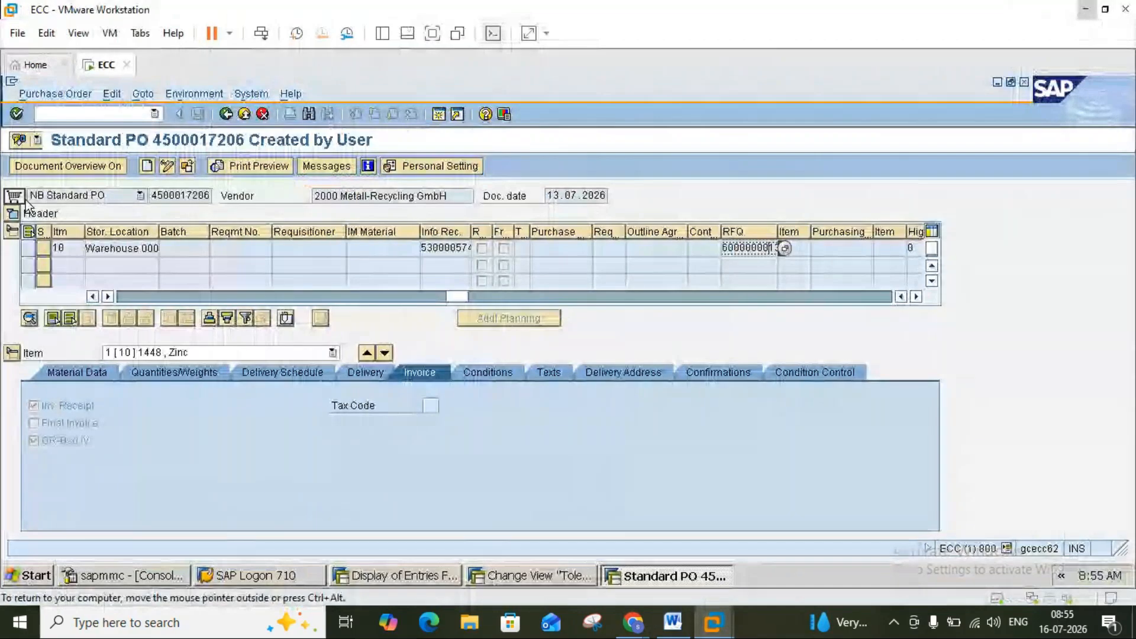
left_click(13, 215)
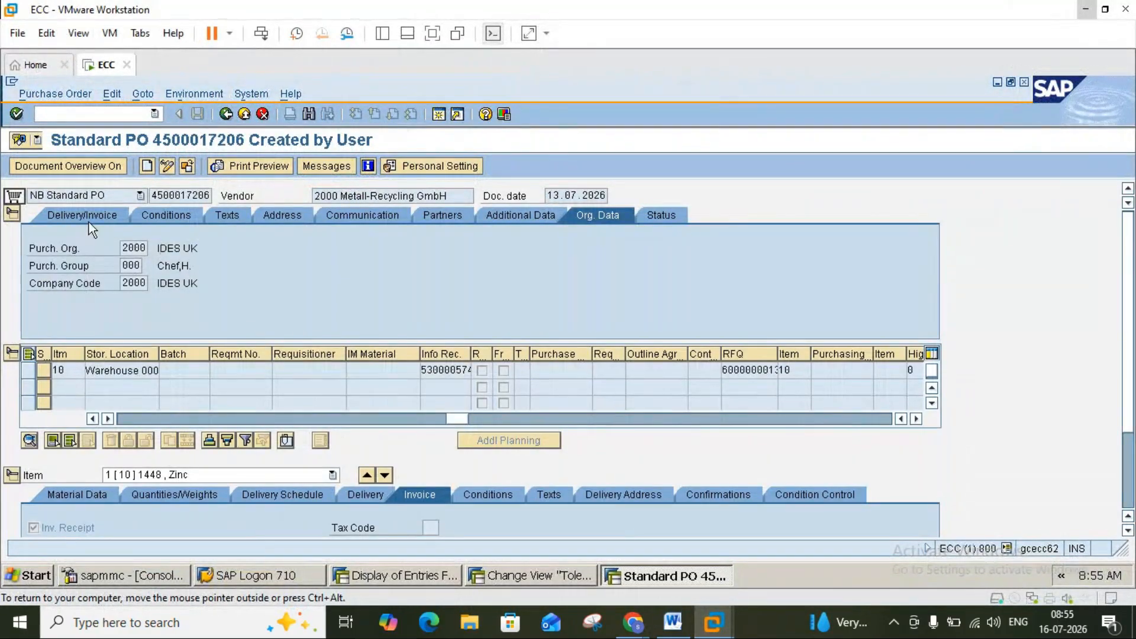
left_click(89, 222)
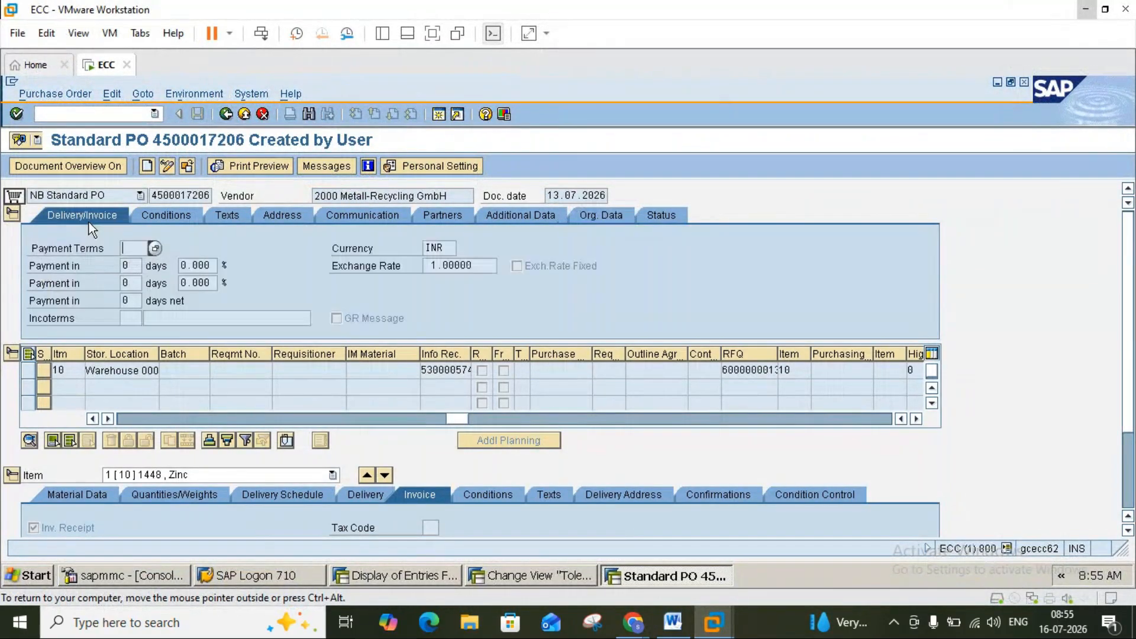
left_click(672, 623)
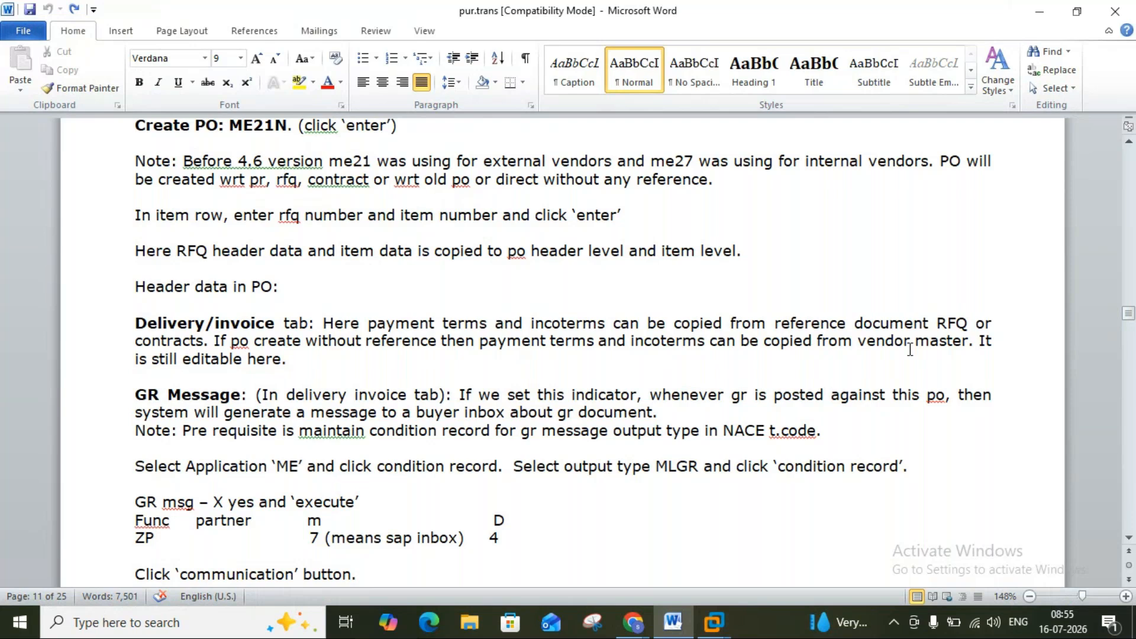
left_click(679, 626)
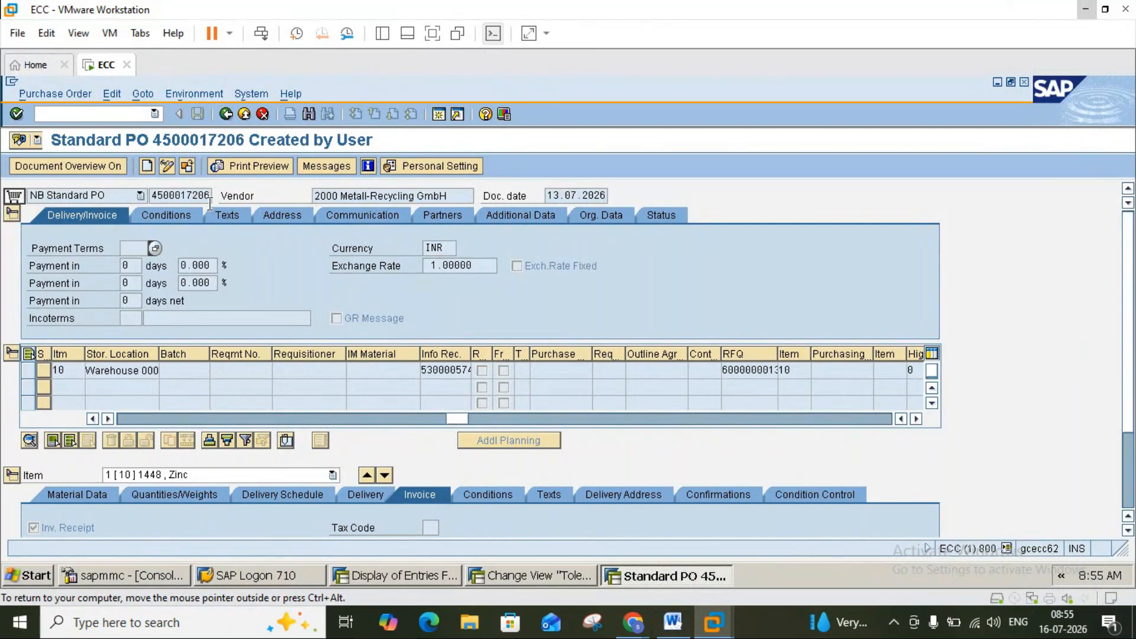
double_click(330, 196)
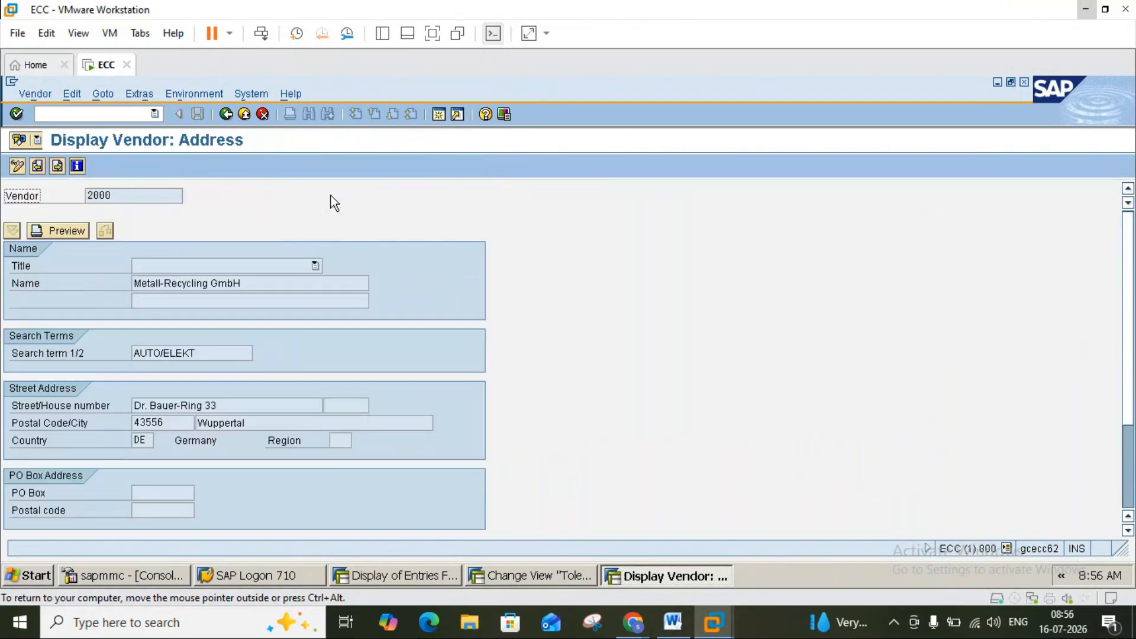
key("Return")
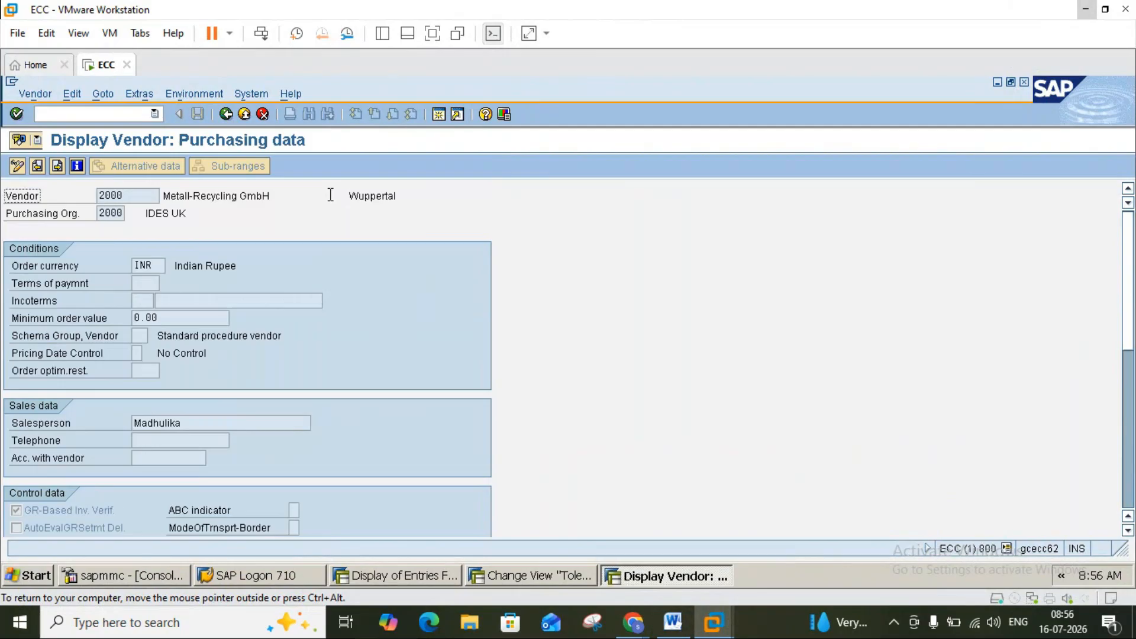
left_click(152, 286)
left_click(226, 113)
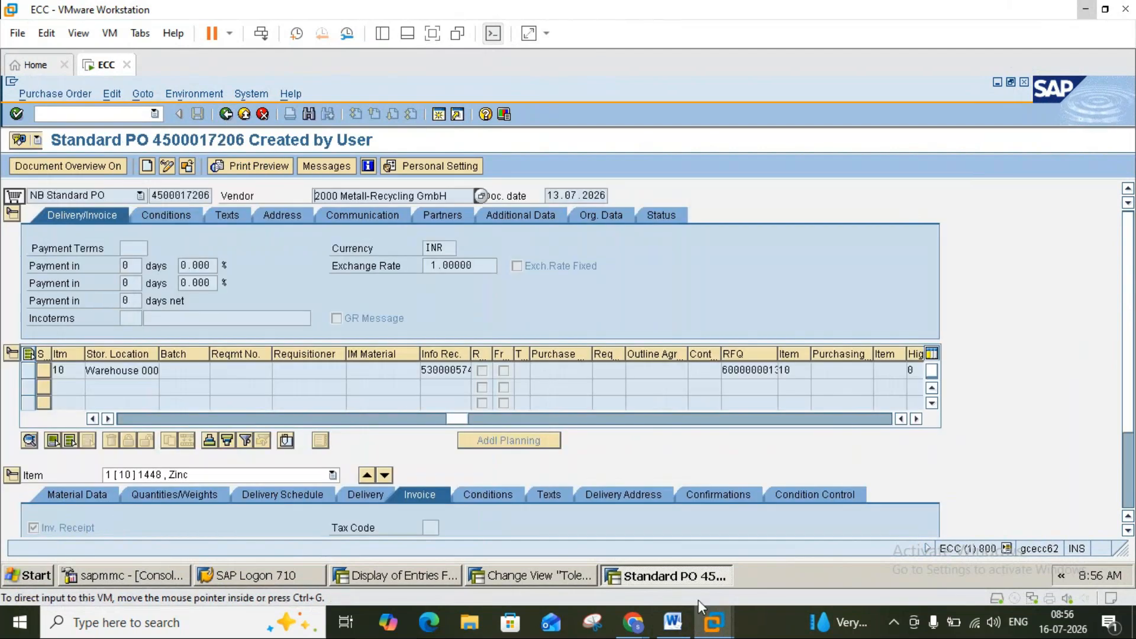
left_click(674, 625)
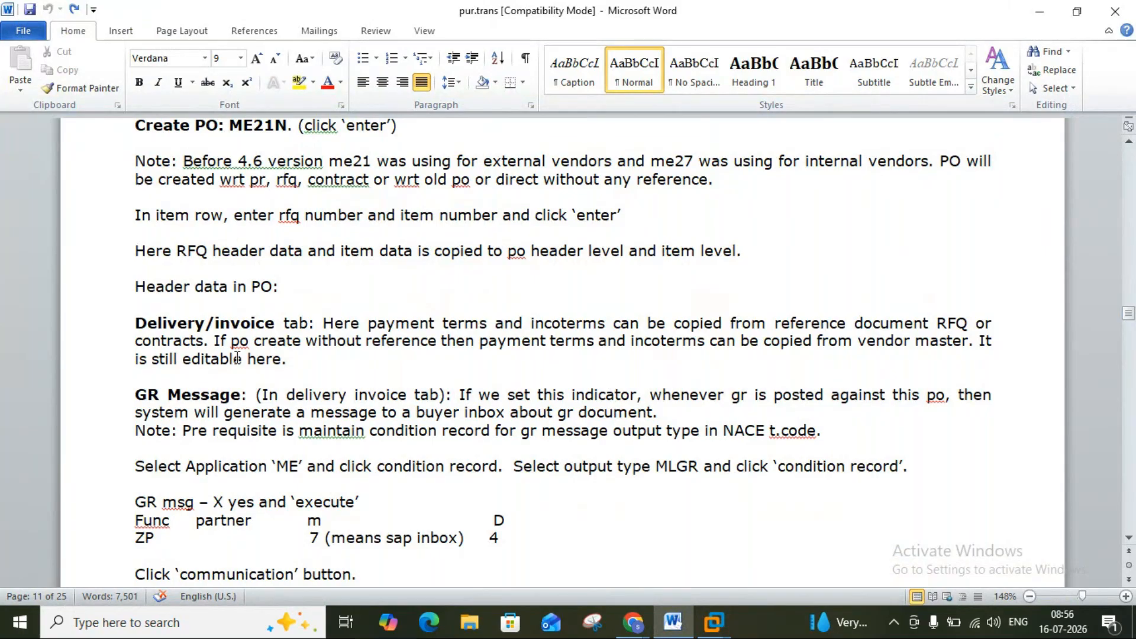
left_click(714, 623)
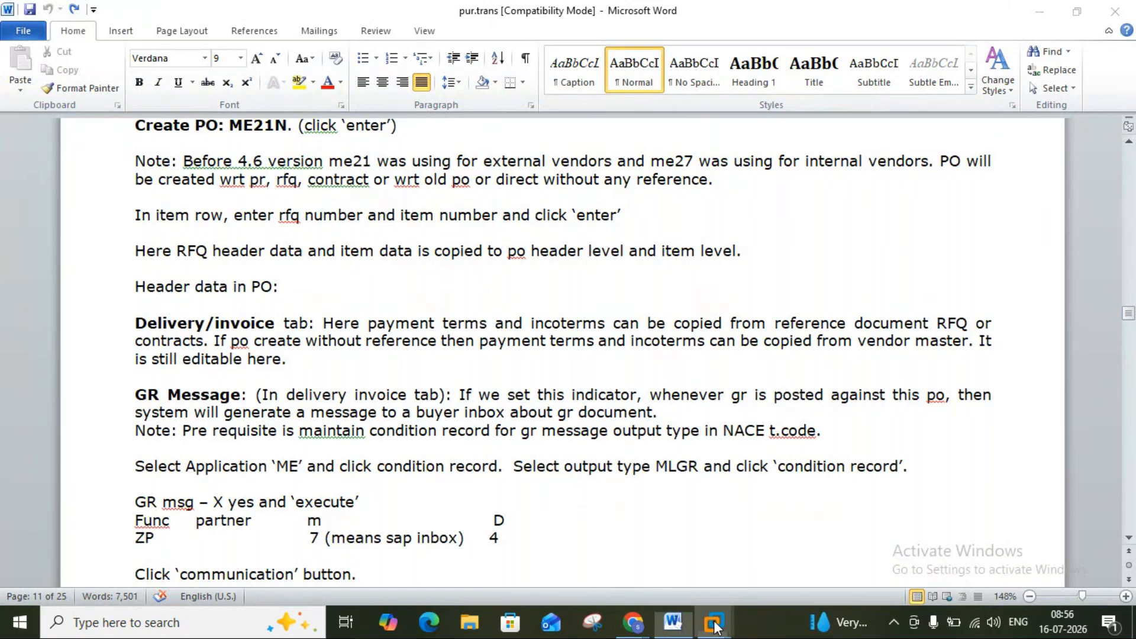
left_click(742, 551)
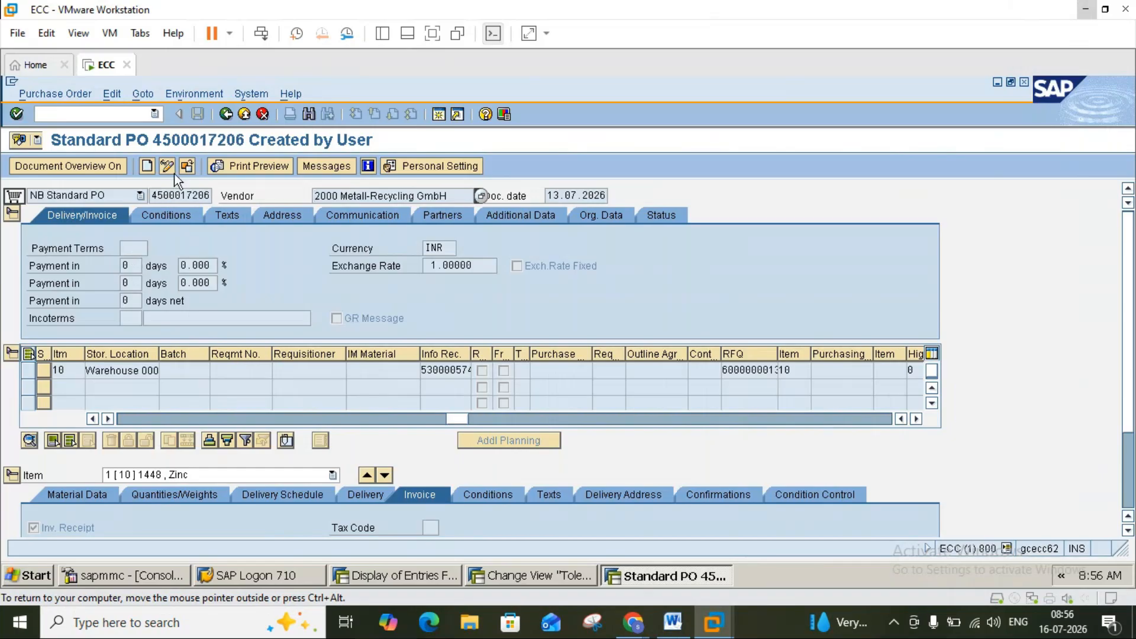
left_click(1008, 549)
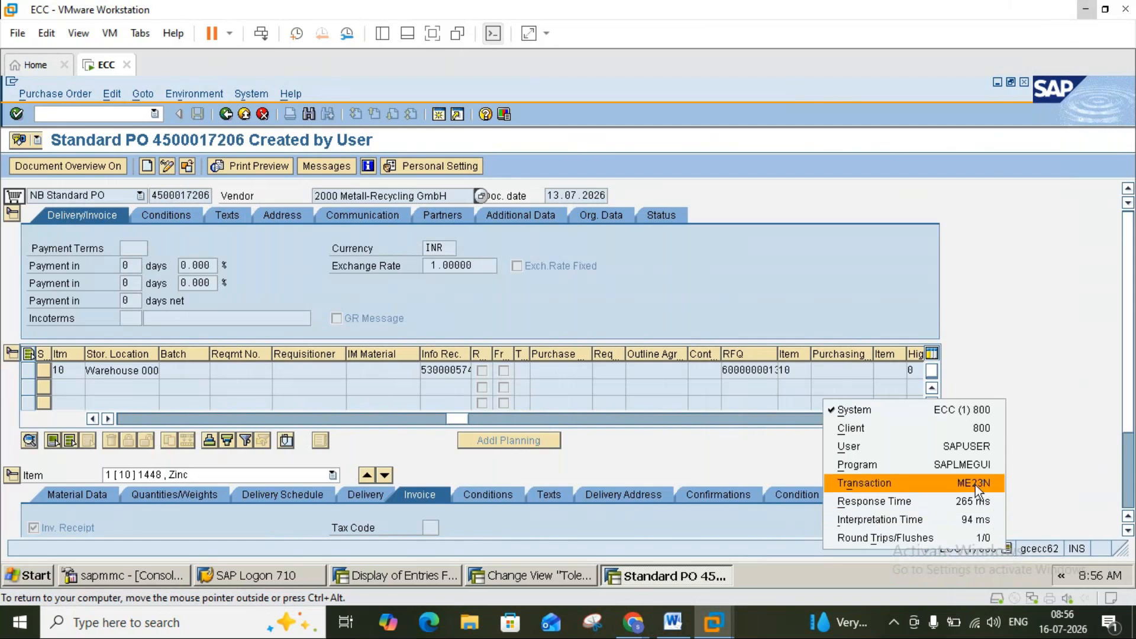
left_click(1015, 494)
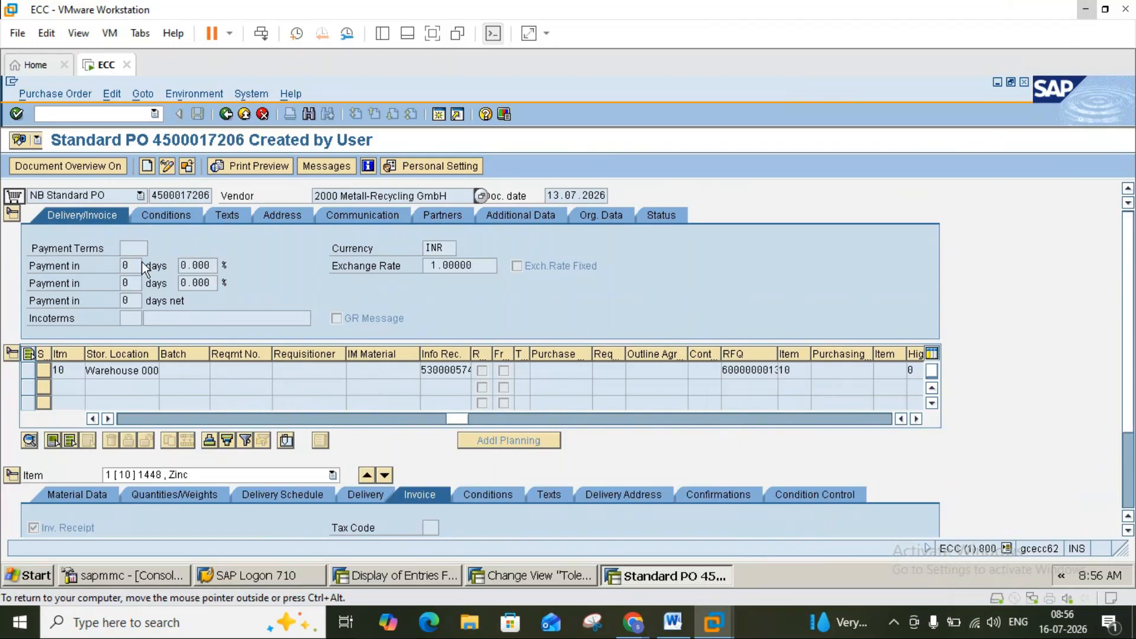
left_click(168, 168)
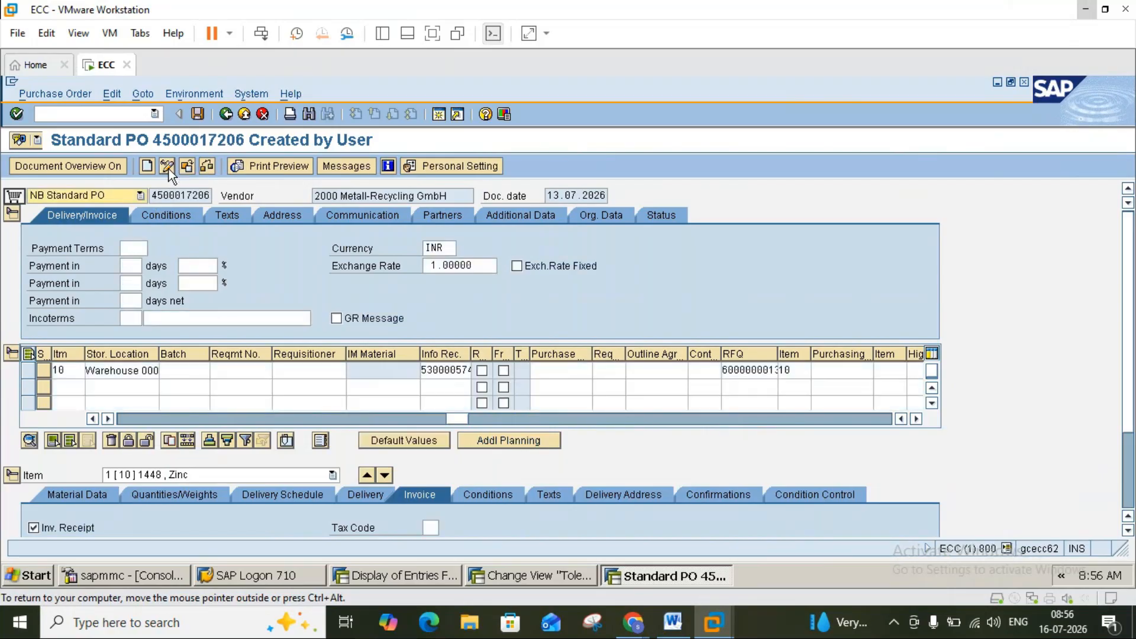
left_click(133, 248)
left_click(154, 249)
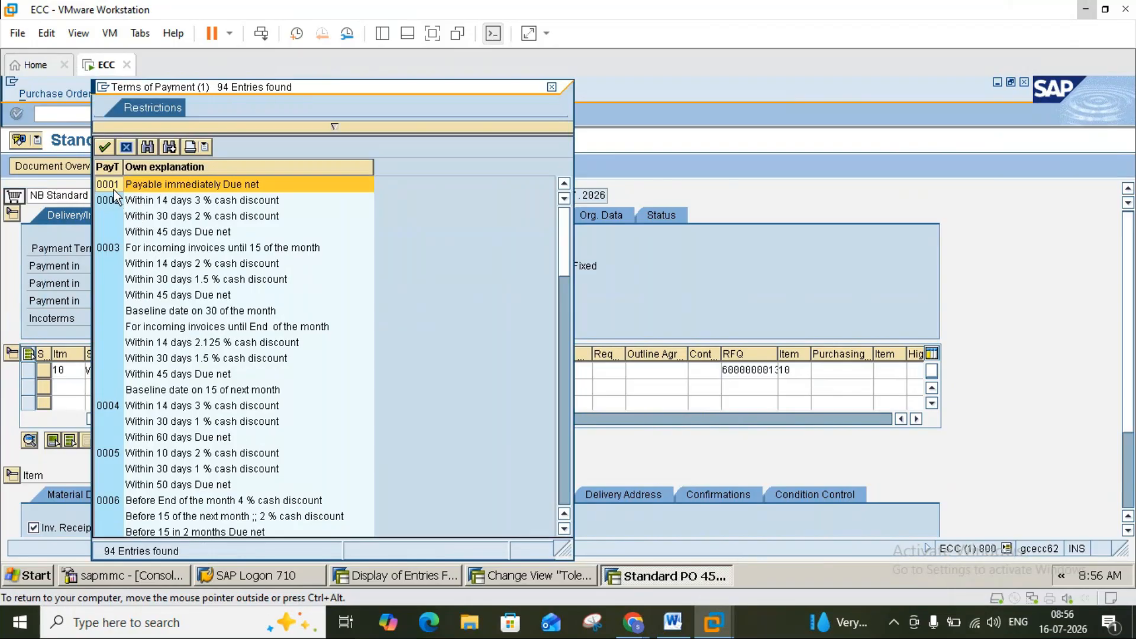
double_click(114, 197)
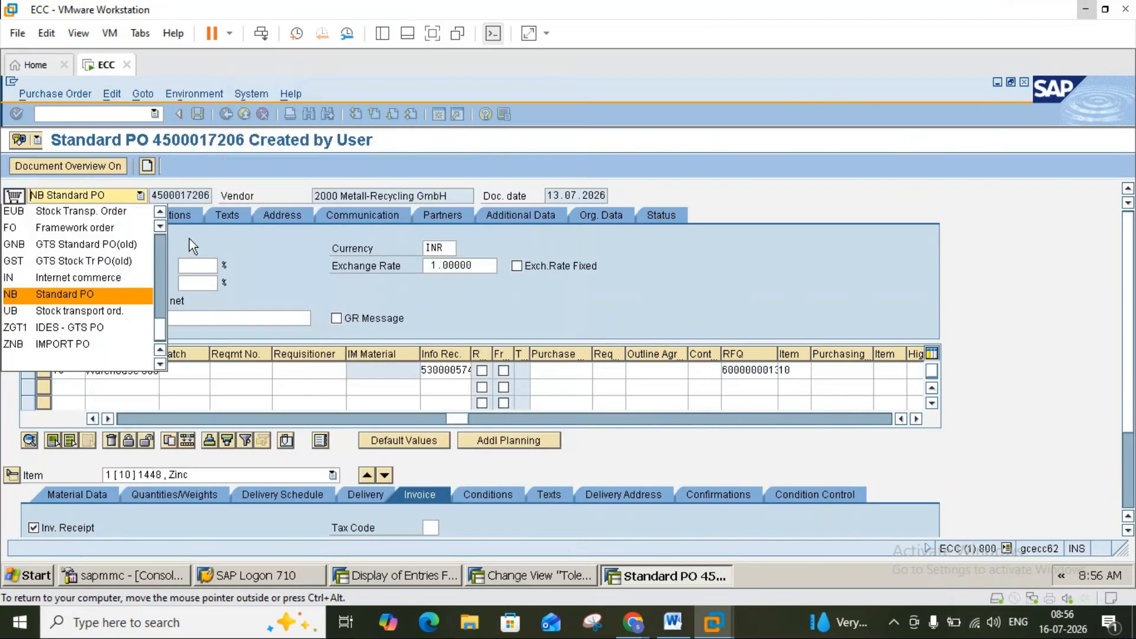
key("Return")
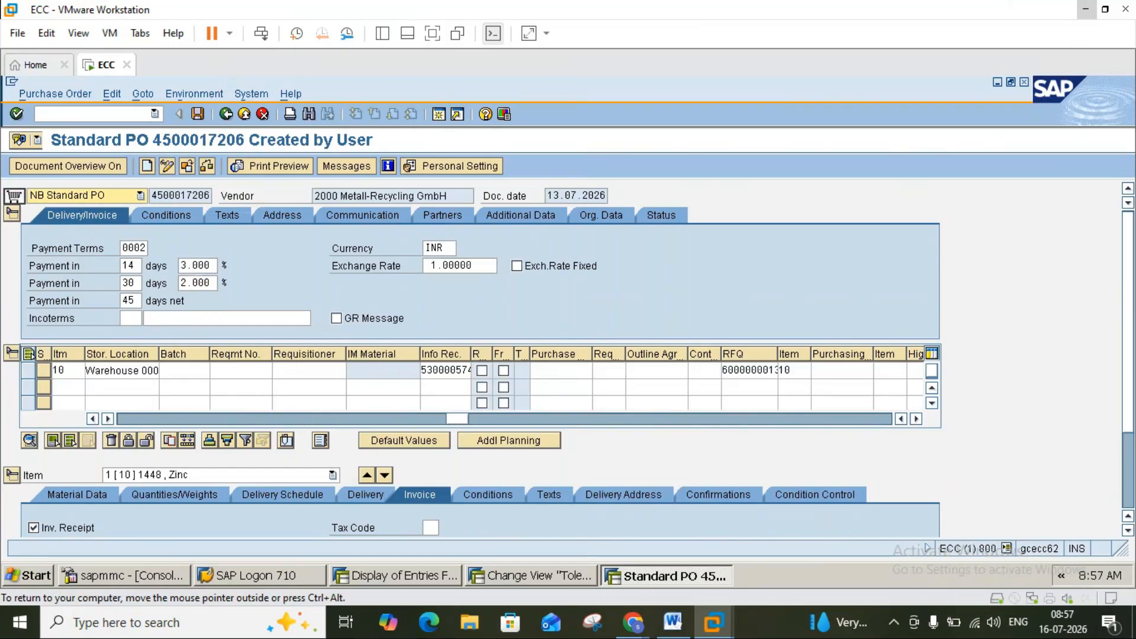
left_click(674, 621)
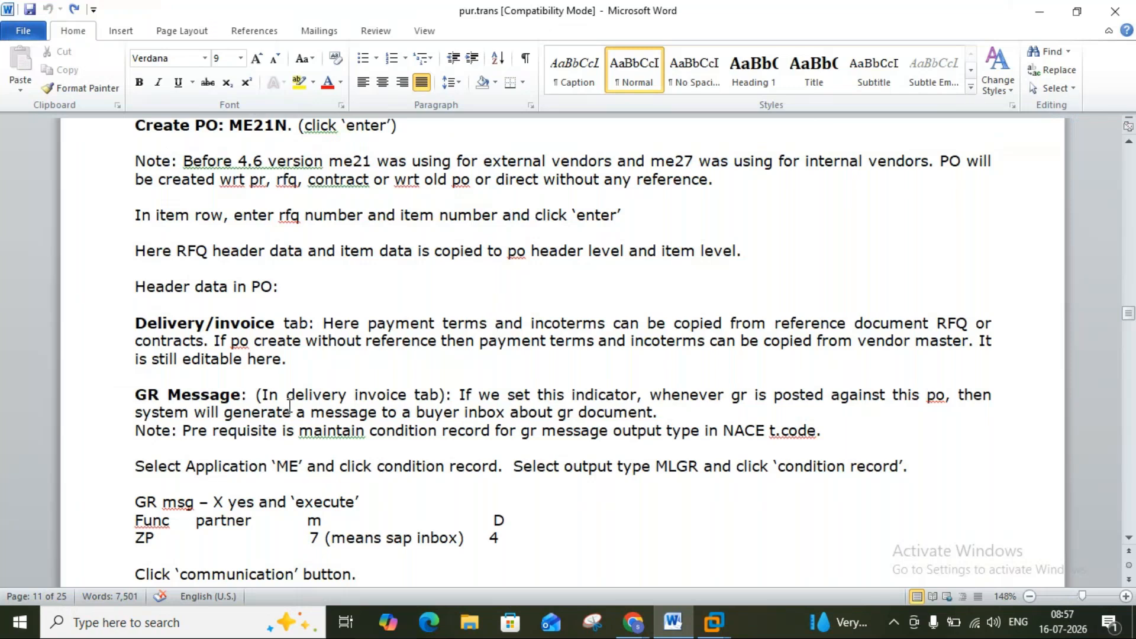
left_click(673, 621)
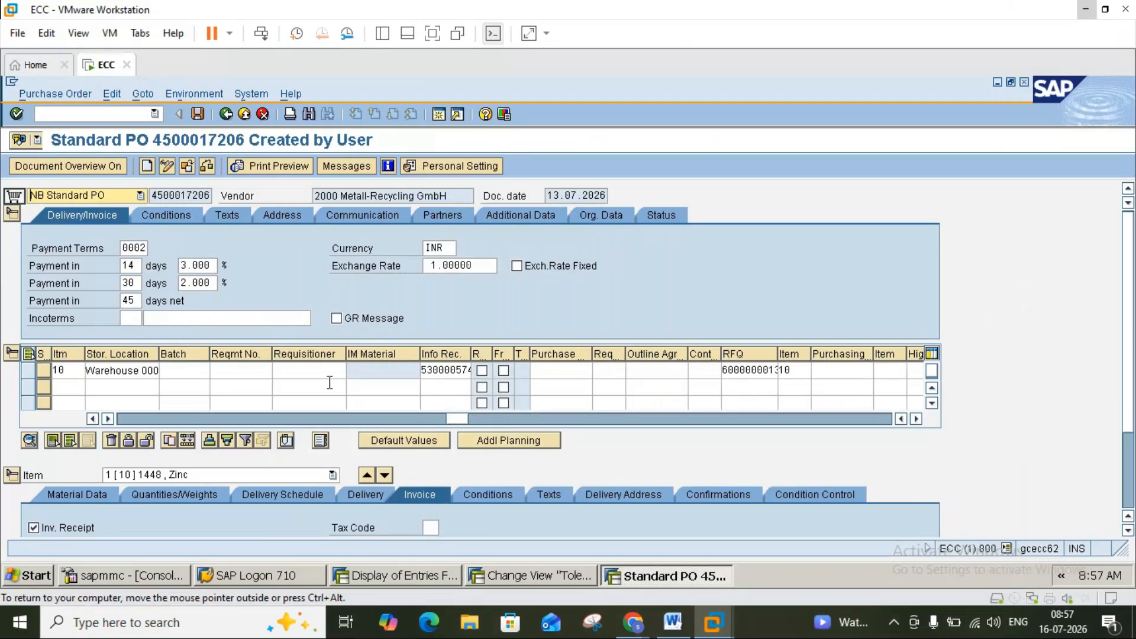
left_click(337, 319)
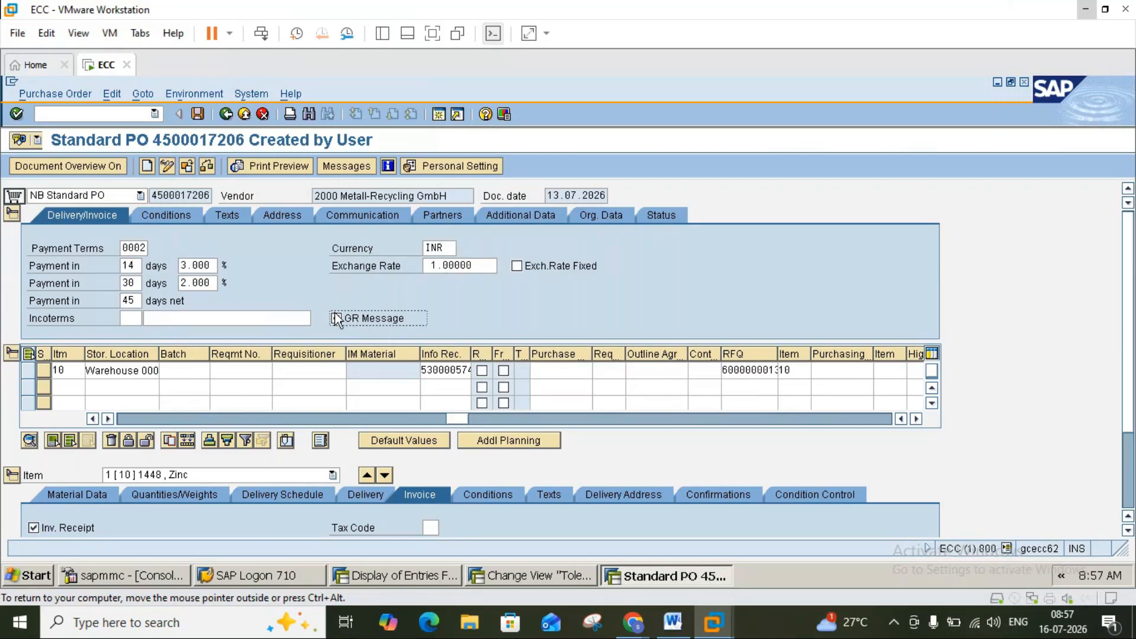
left_click(673, 622)
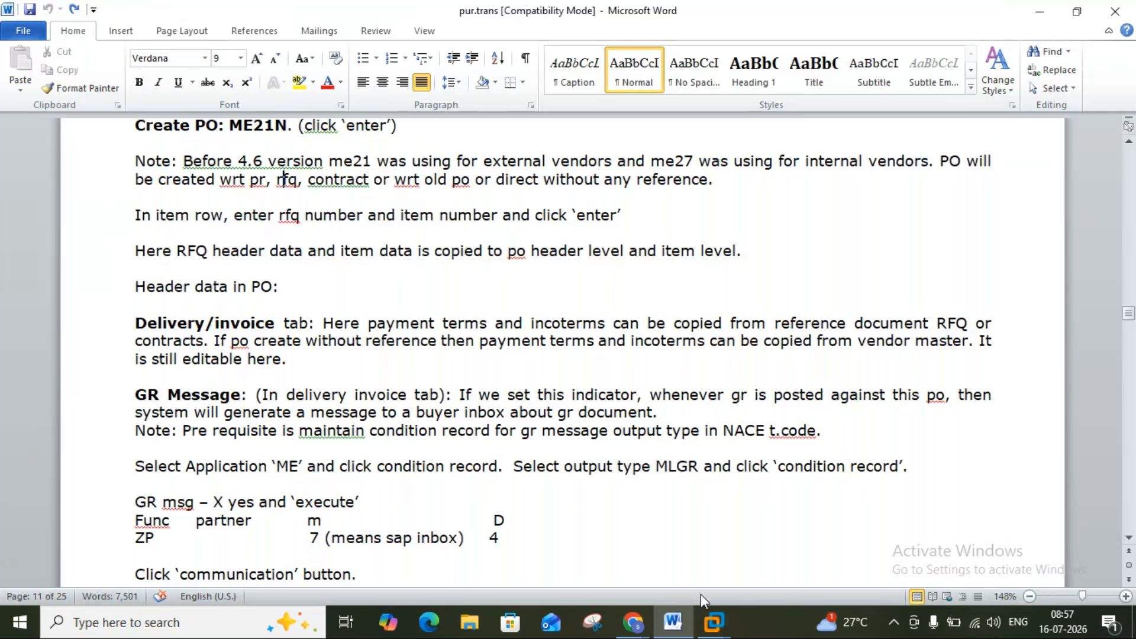
left_click(713, 622)
left_click(737, 538)
left_click(336, 319)
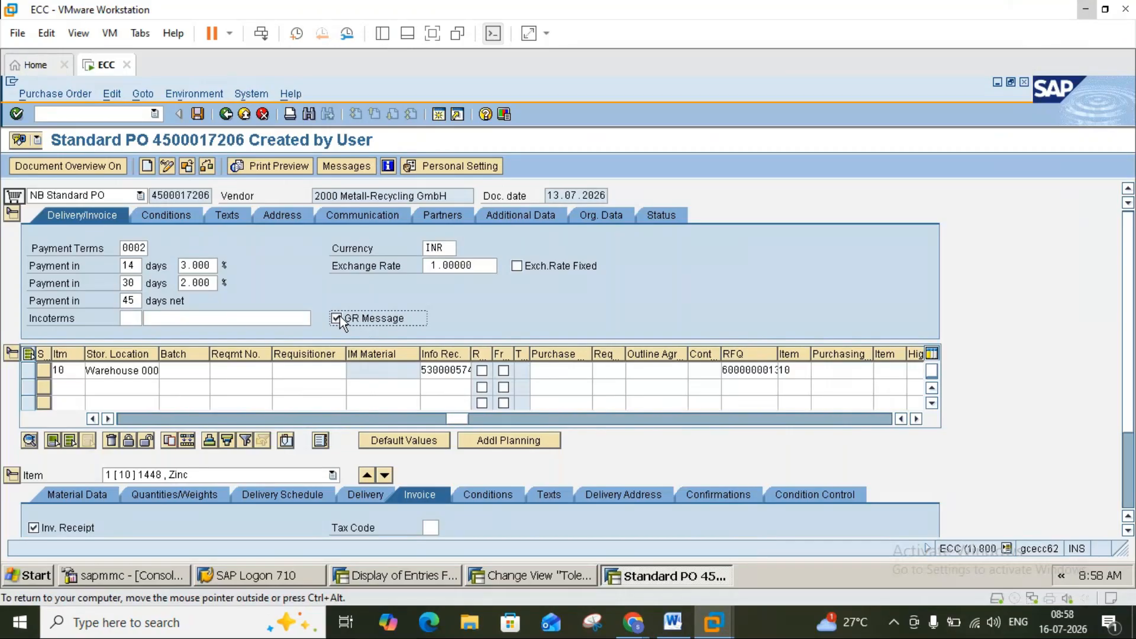
Open a new SAP session and start output condition maintenance with NACE.
left_click(440, 112)
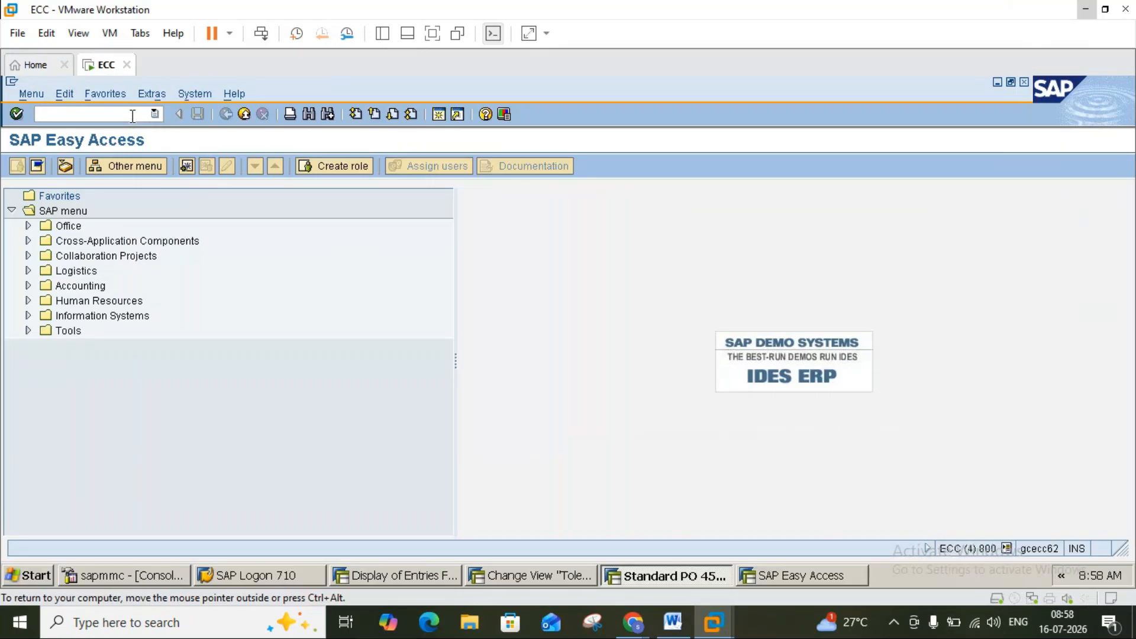
type("nce")
key("Return")
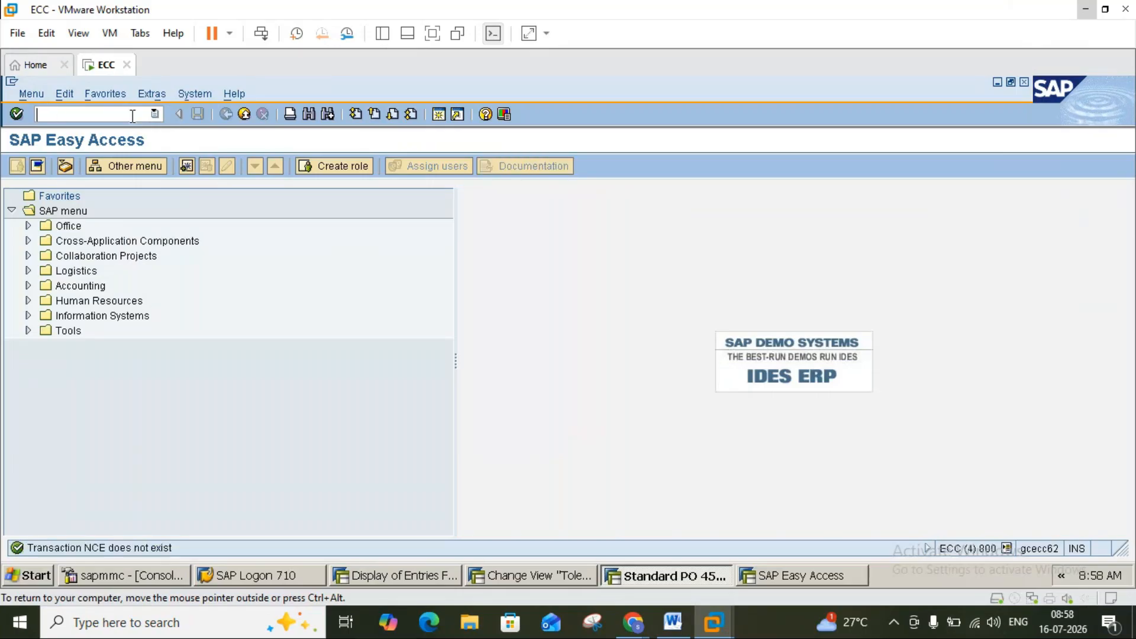
type("NACE")
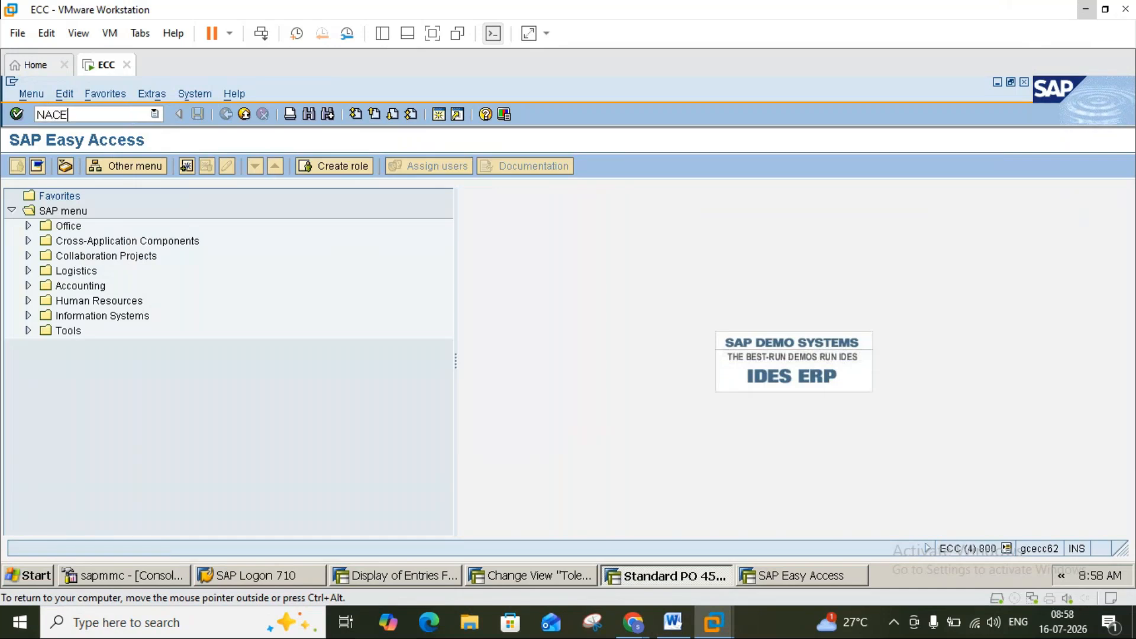
key("Return")
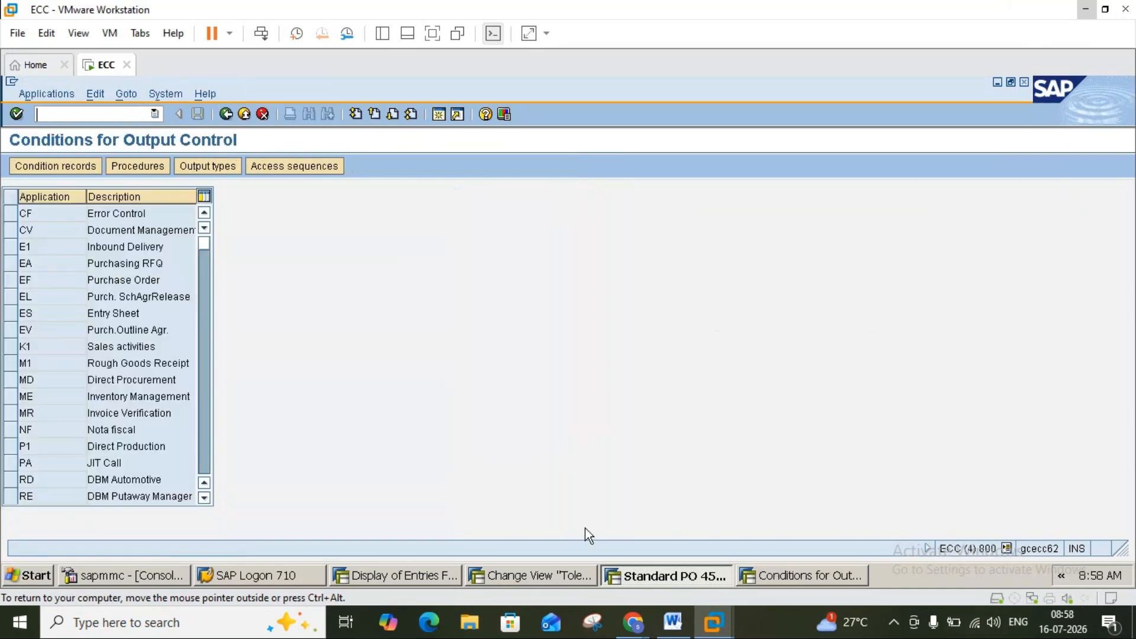
left_click(672, 622)
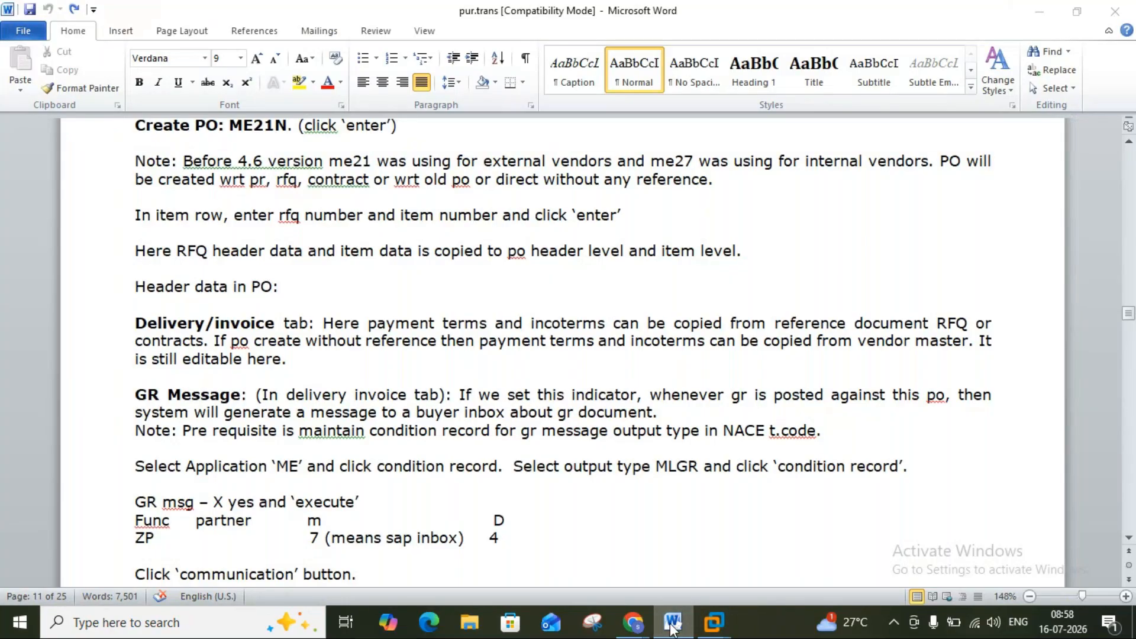
left_click(673, 623)
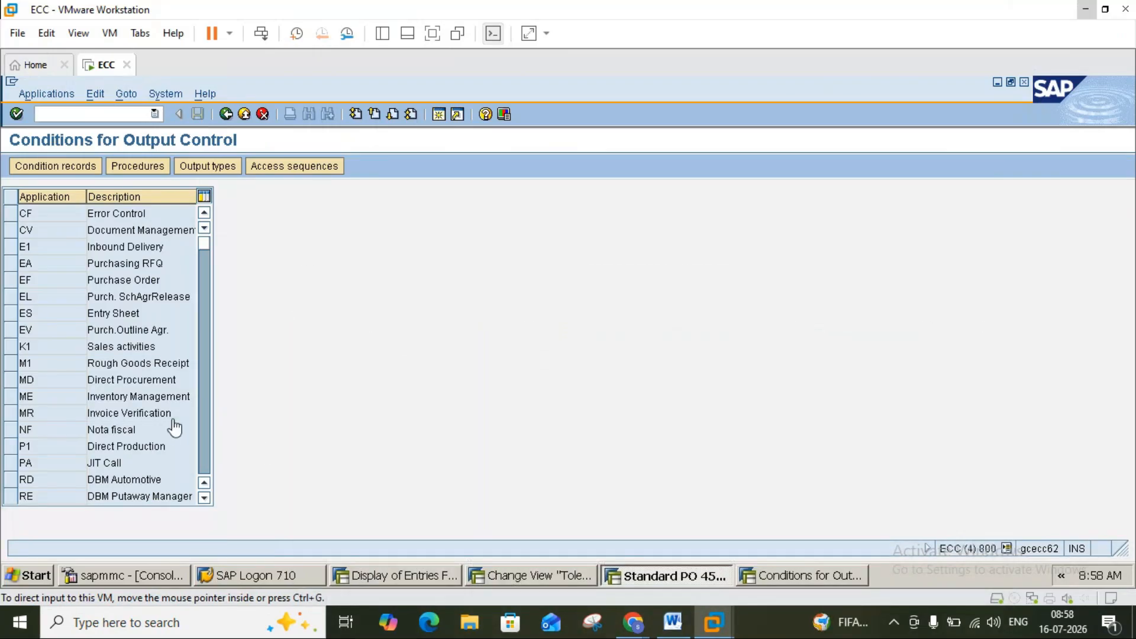
Select application ME, pick output type MLGR (GR Message), and open its condition records.
left_click(10, 396)
left_click(70, 168)
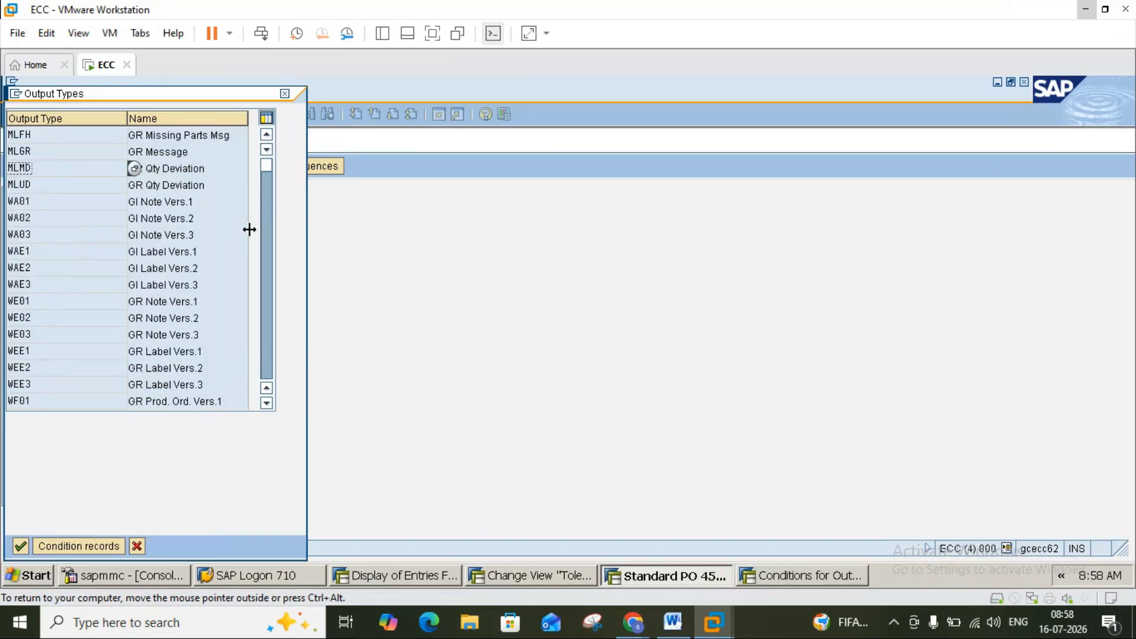
left_click(674, 621)
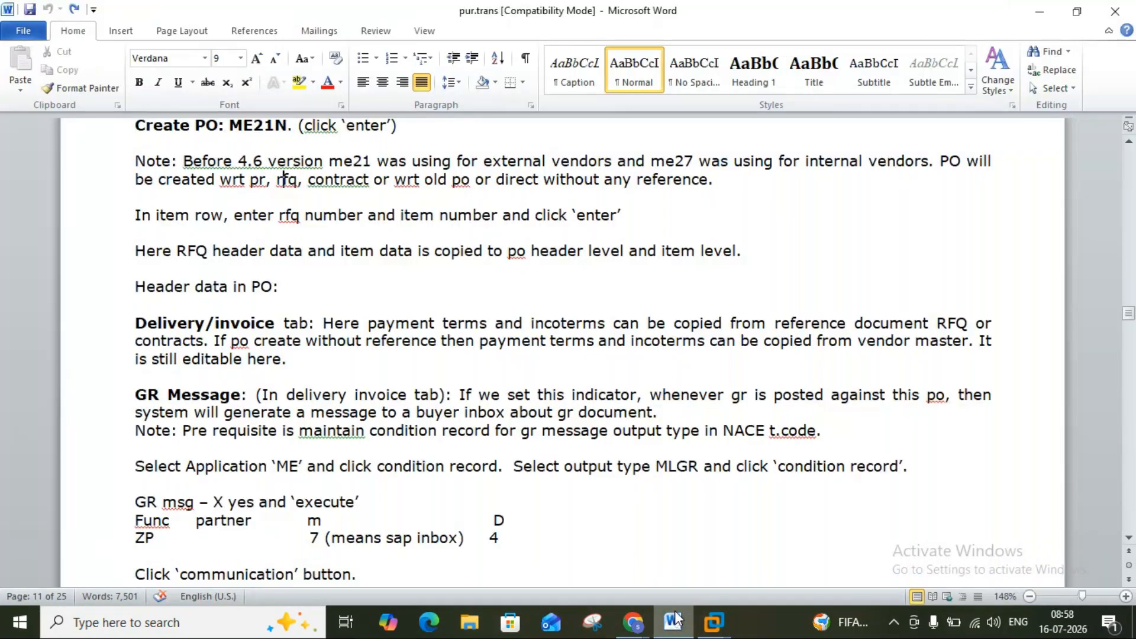
left_click(675, 619)
left_click(673, 619)
left_click(673, 619)
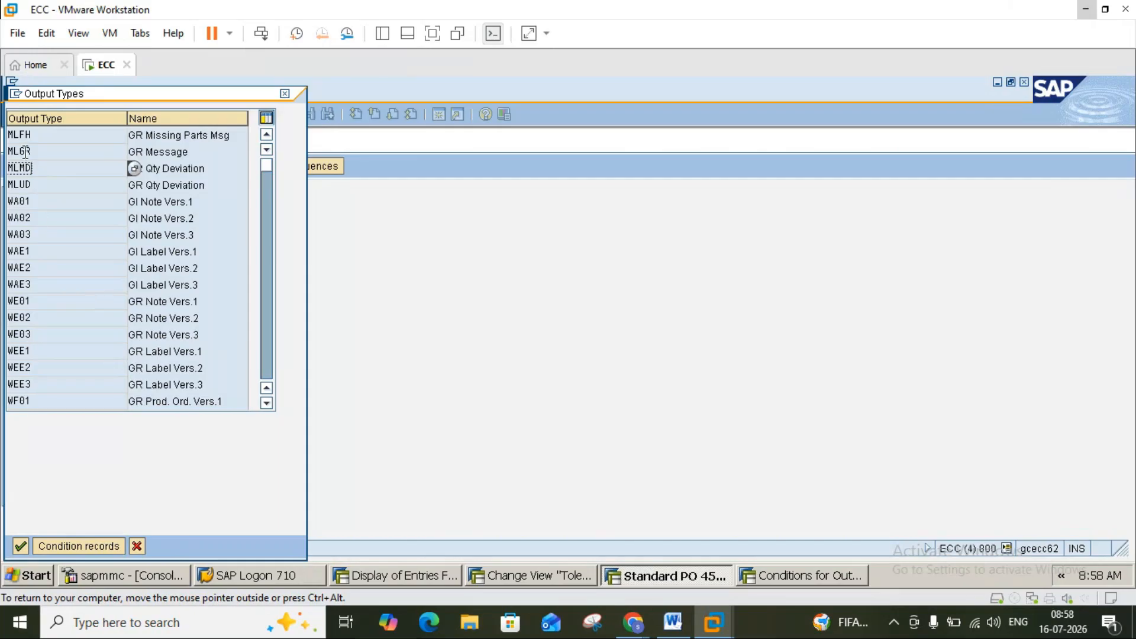
left_click(191, 153)
left_click(134, 170)
left_click(27, 151)
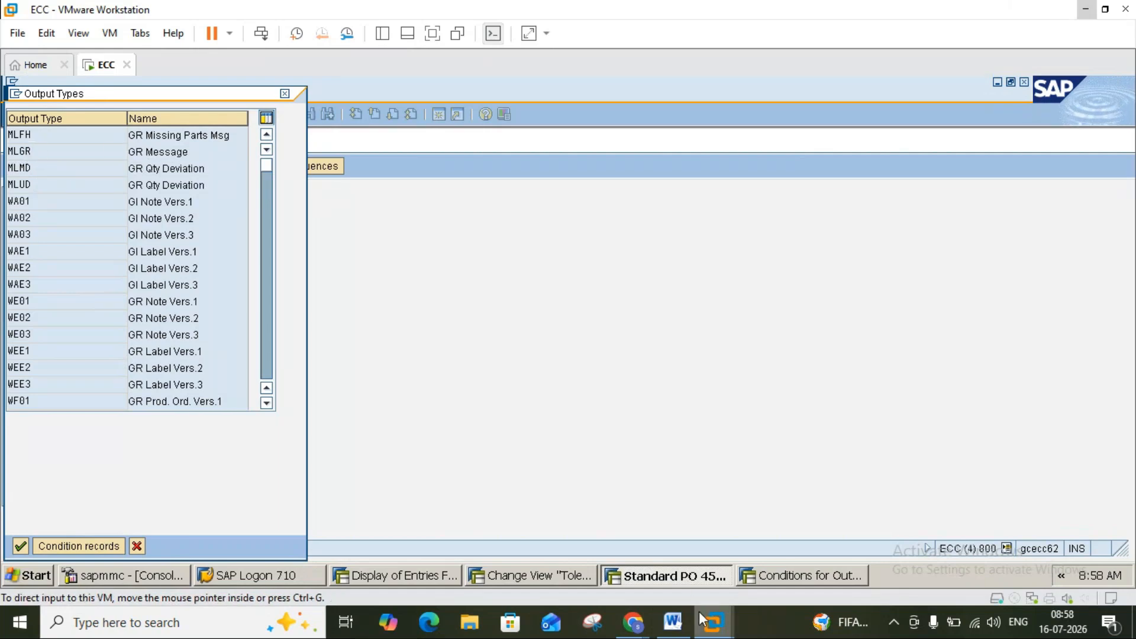
left_click(674, 623)
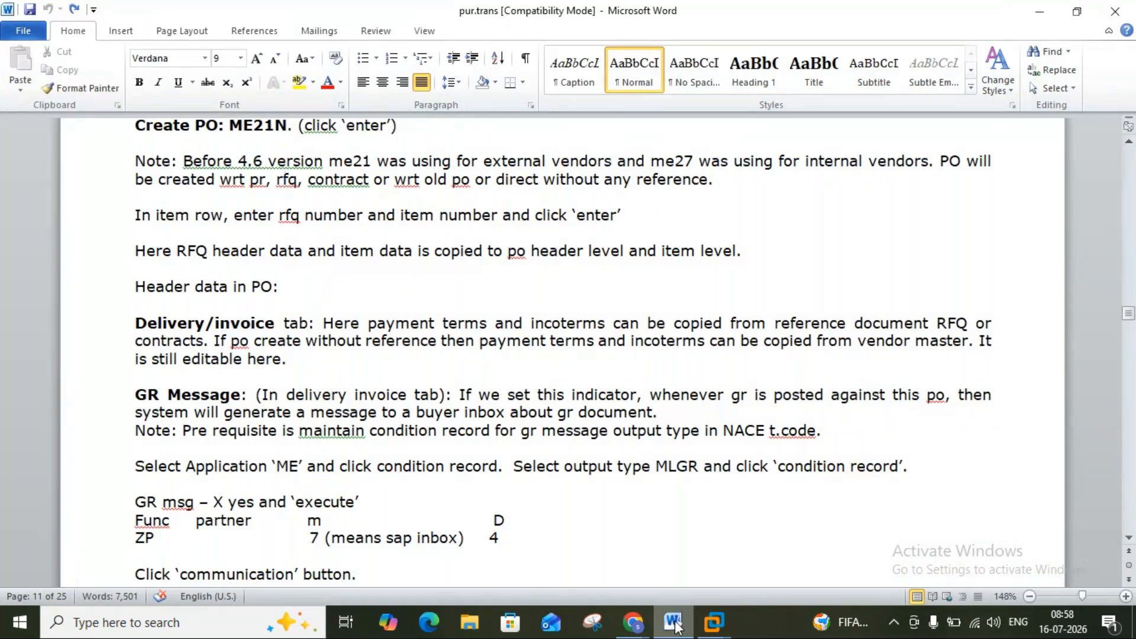
left_click(675, 623)
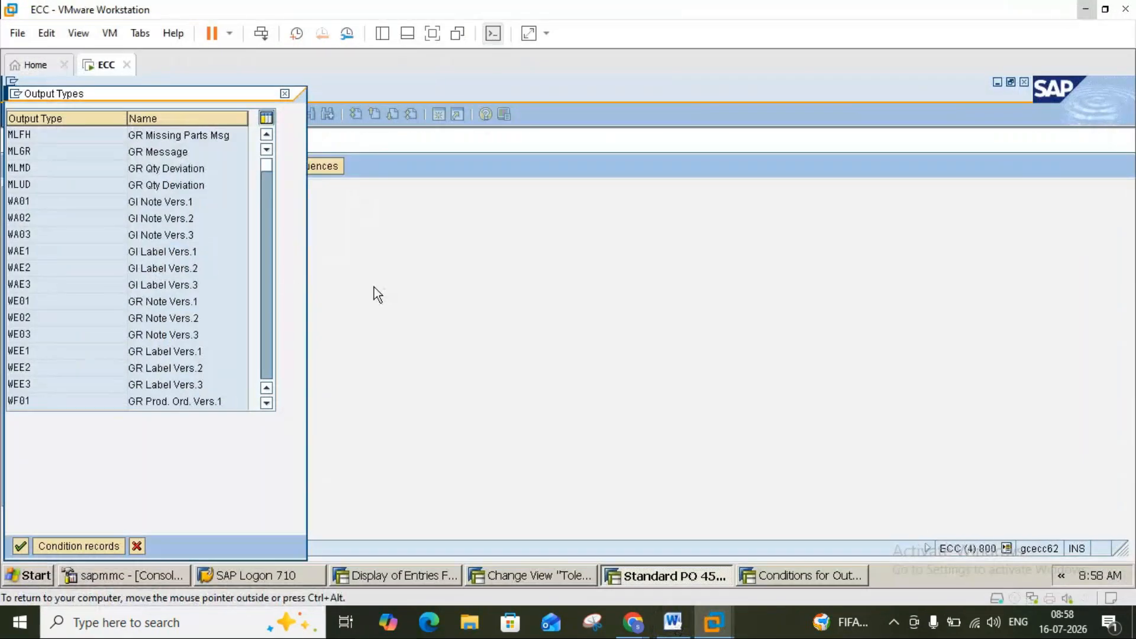
left_click(673, 622)
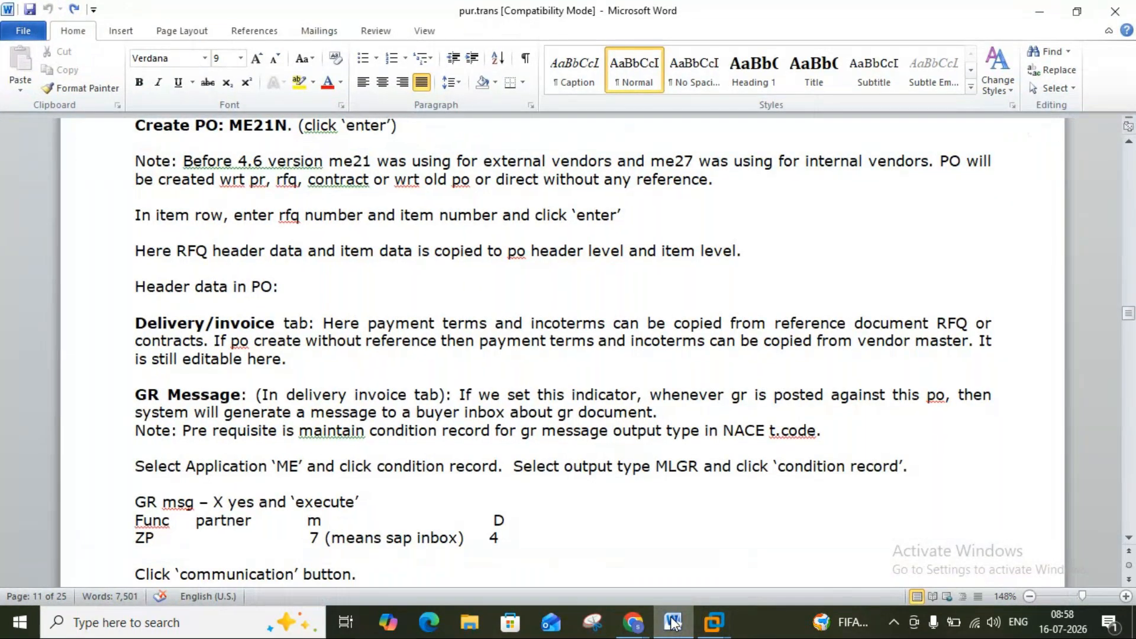
left_click(673, 622)
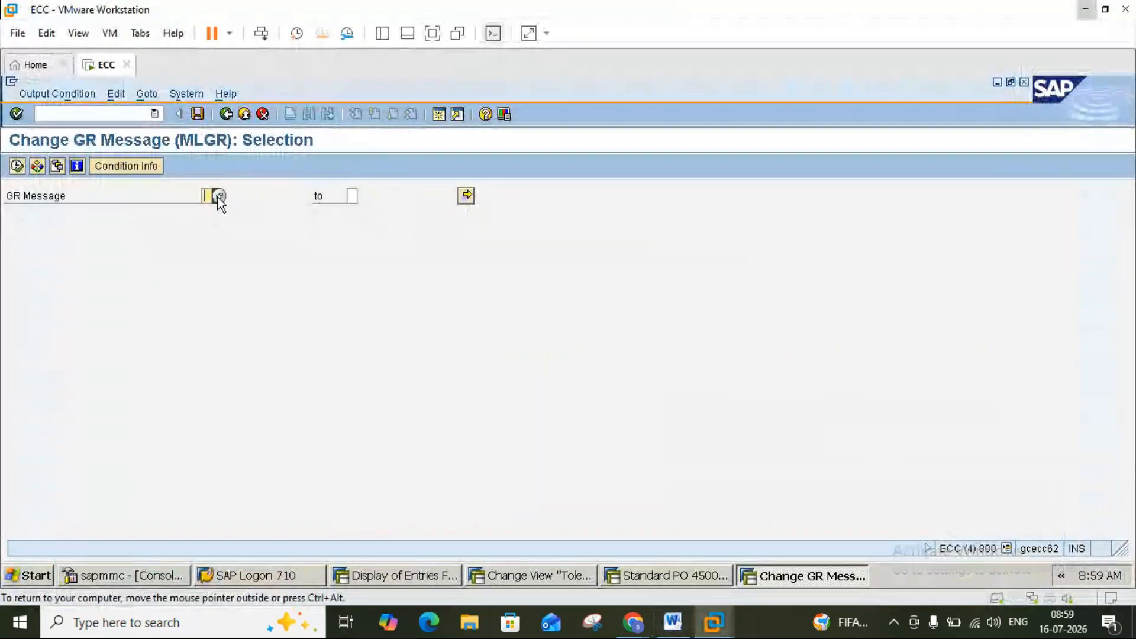
Execute the MLGR selection to list the GR Message record (function ZP, medium 7).
left_click(16, 166)
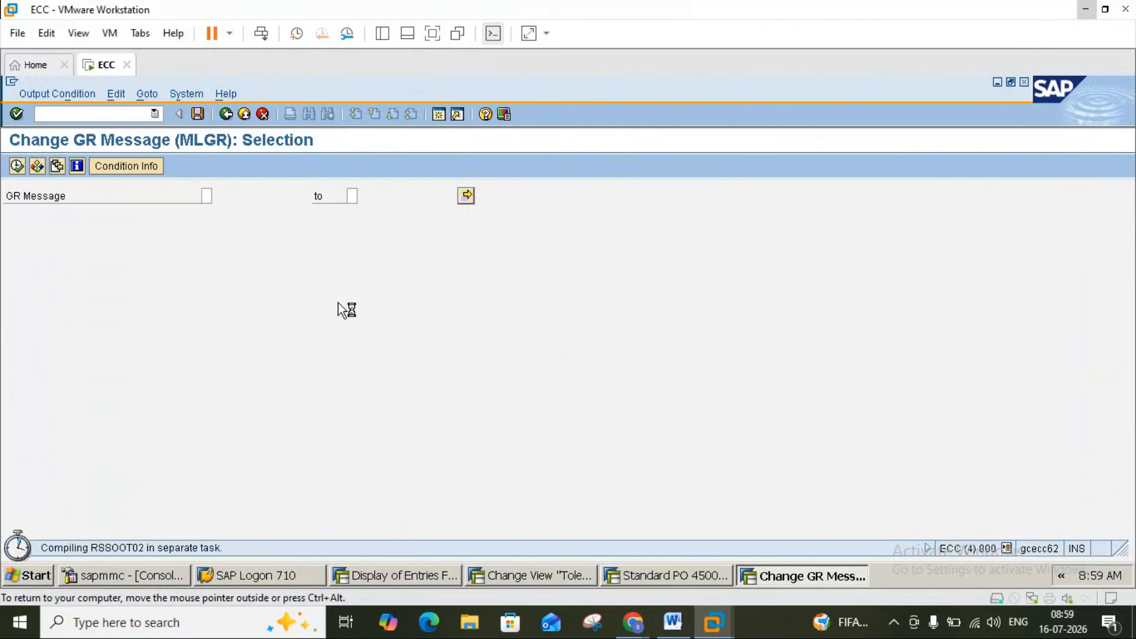
left_click(672, 620)
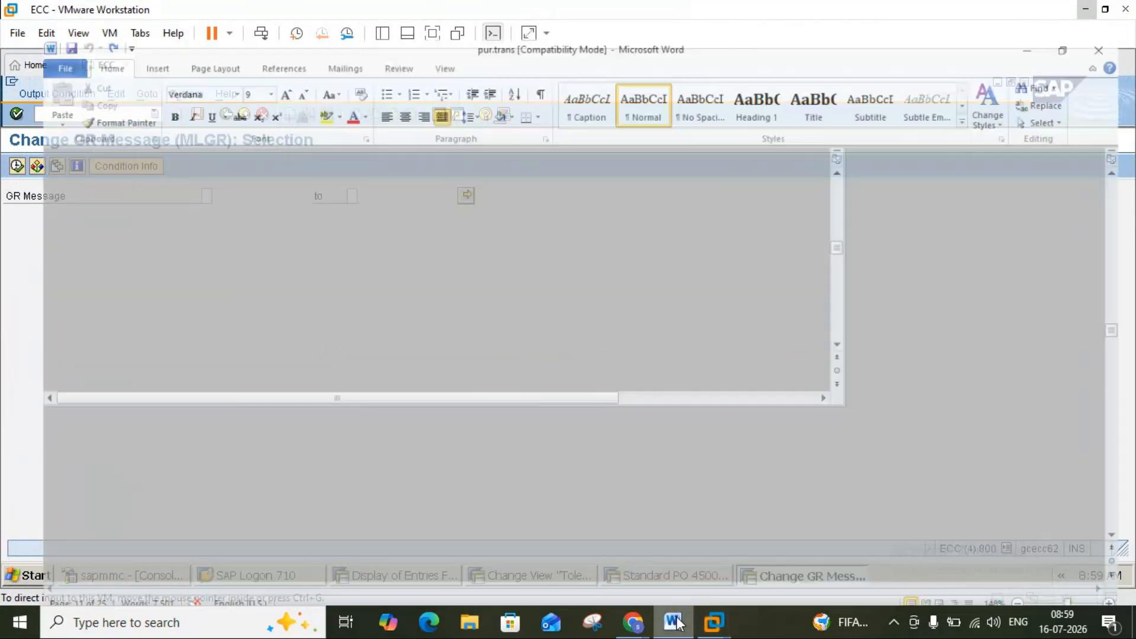
left_click(1128, 540)
left_click(1128, 539)
left_click(1128, 540)
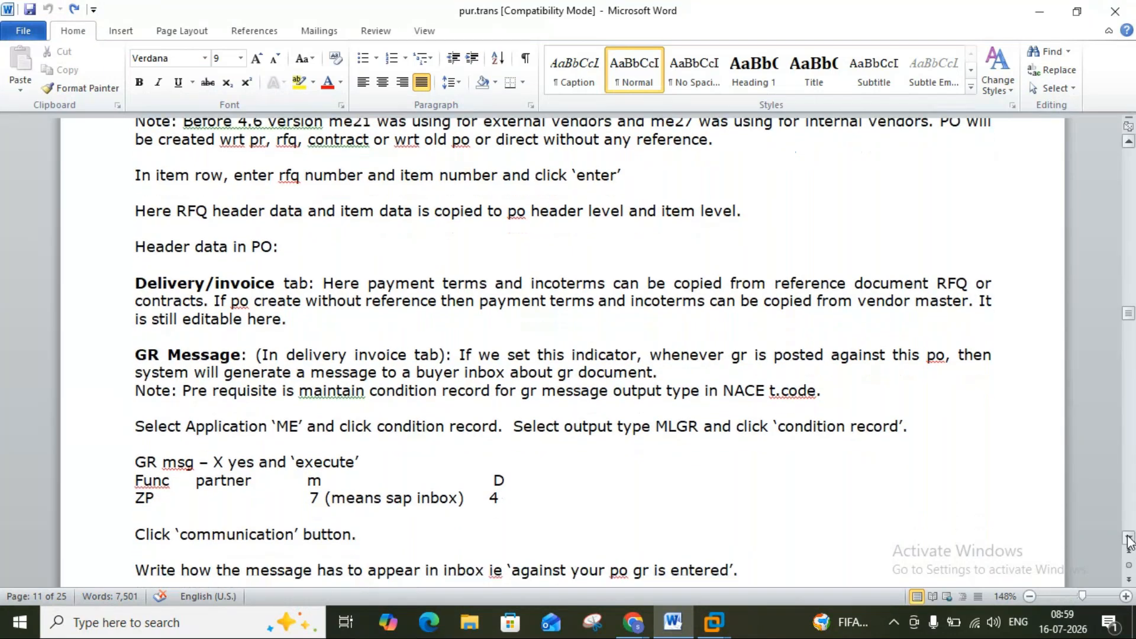
left_click(1128, 539)
left_click_drag(1128, 539, 1128, 540)
left_click(714, 621)
left_click(756, 541)
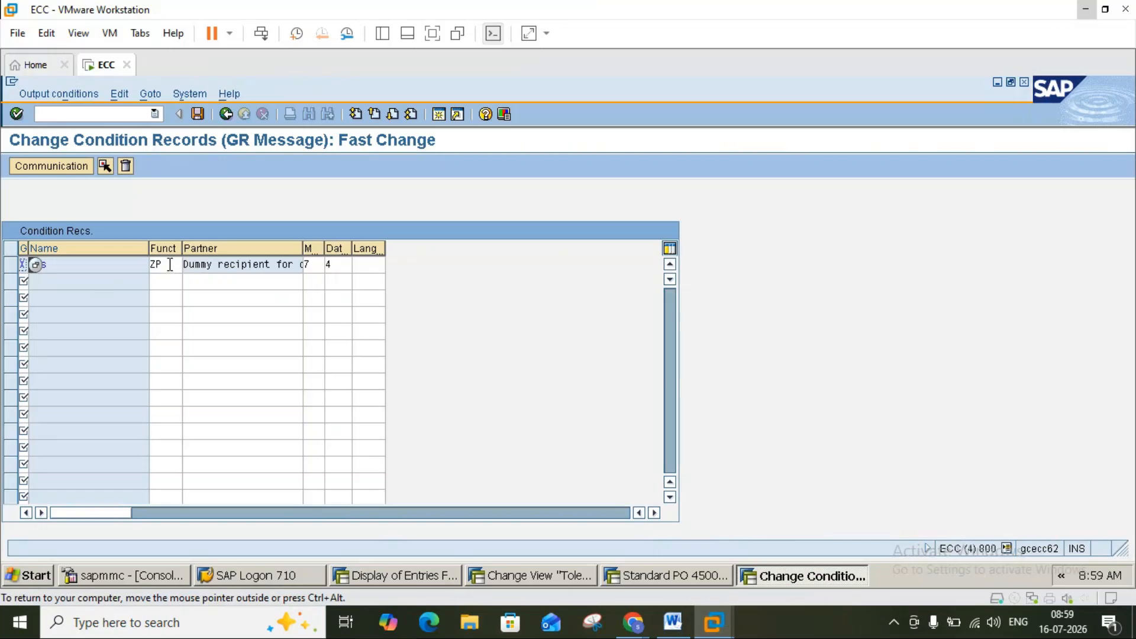
Set the ZP record's GR message flag to Yes and its dispatch time to 4.
double_click(326, 264)
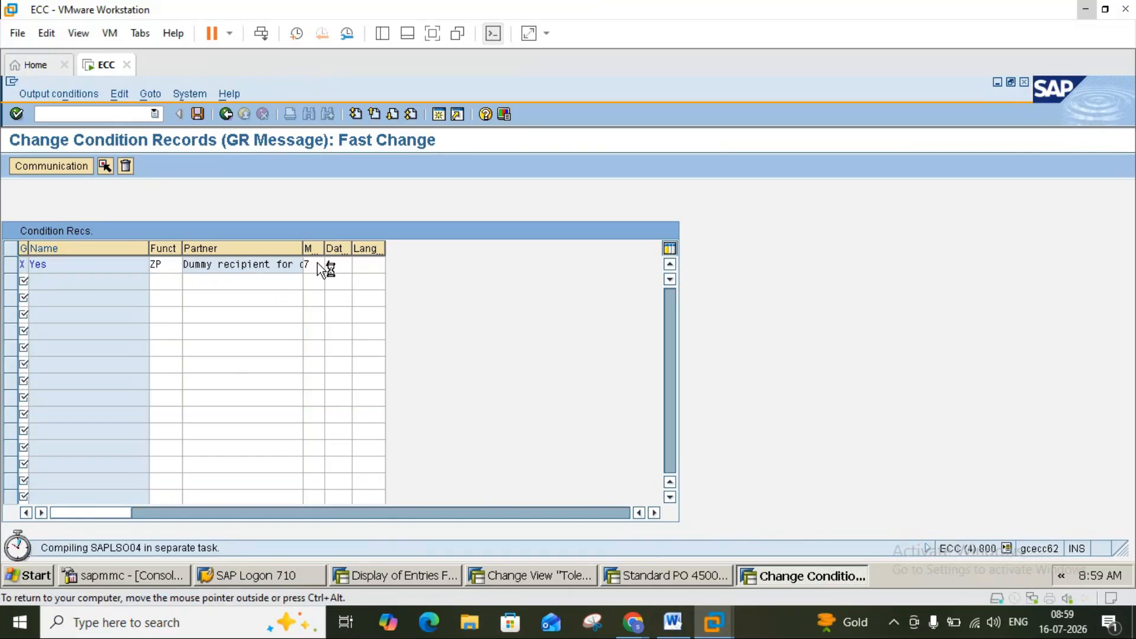
left_click(335, 265)
type("4")
left_click(672, 621)
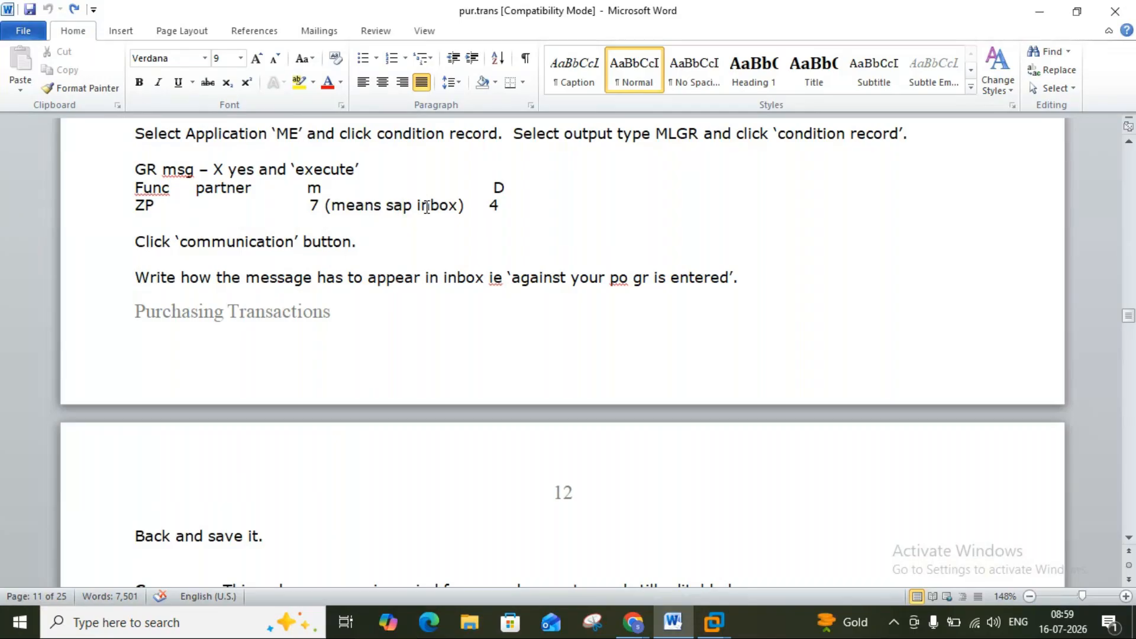
left_click(671, 622)
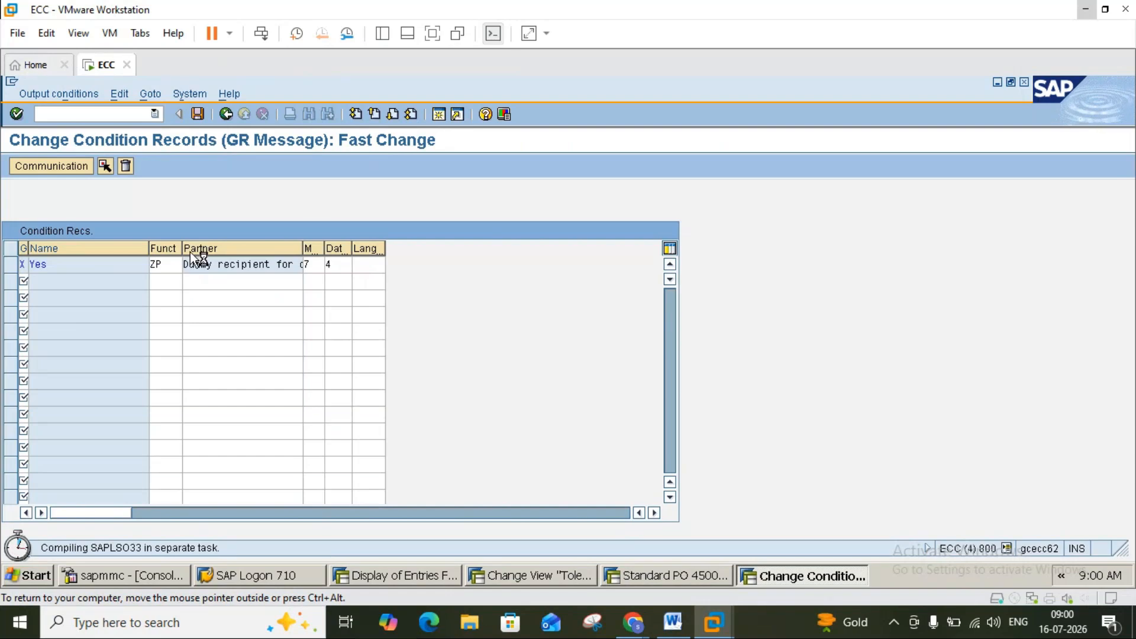
left_click(13, 83)
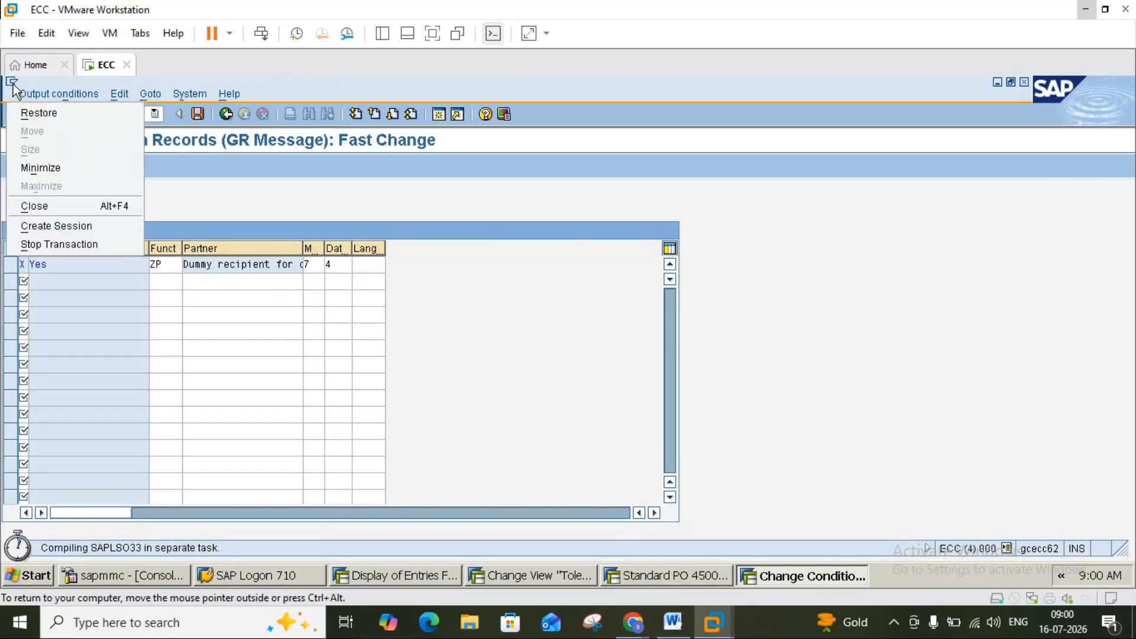
Stop the condition-record transaction and switch to the Tolerance Limits session.
left_click(66, 245)
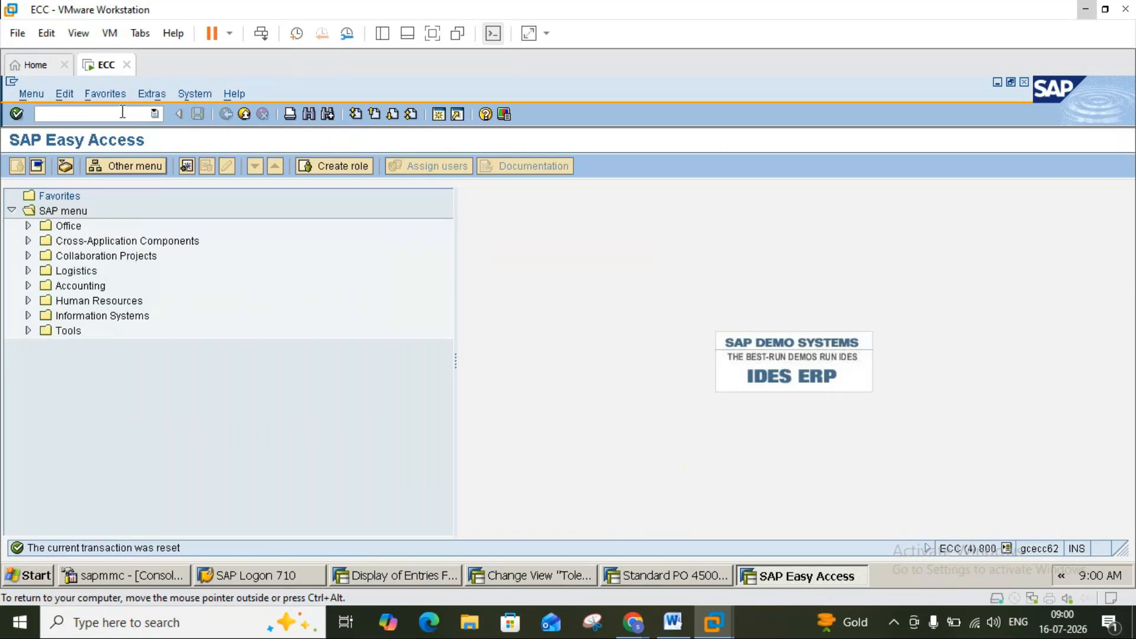
left_click(568, 374)
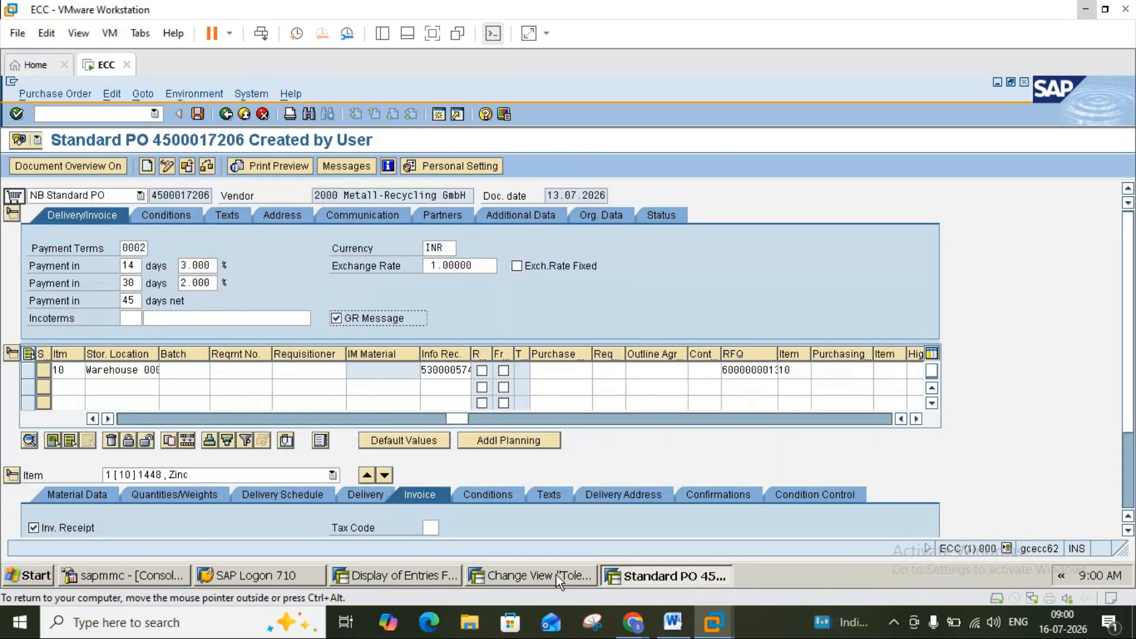
left_click(556, 575)
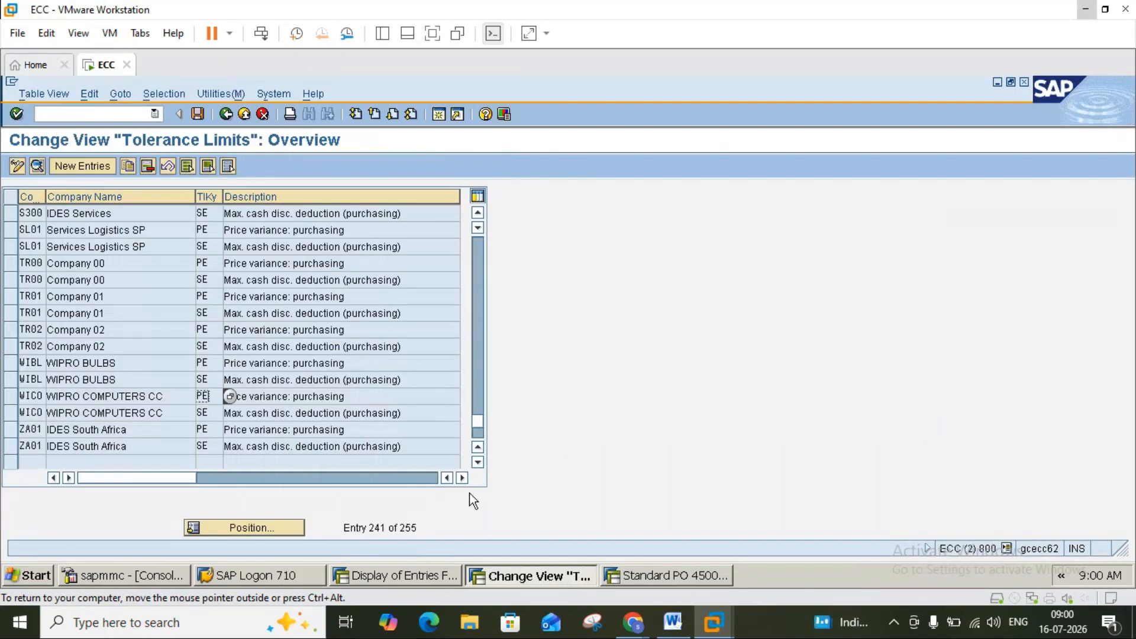
Back out to SAP Easy Access and rerun NACE for Conditions for Output Control.
left_click(246, 115)
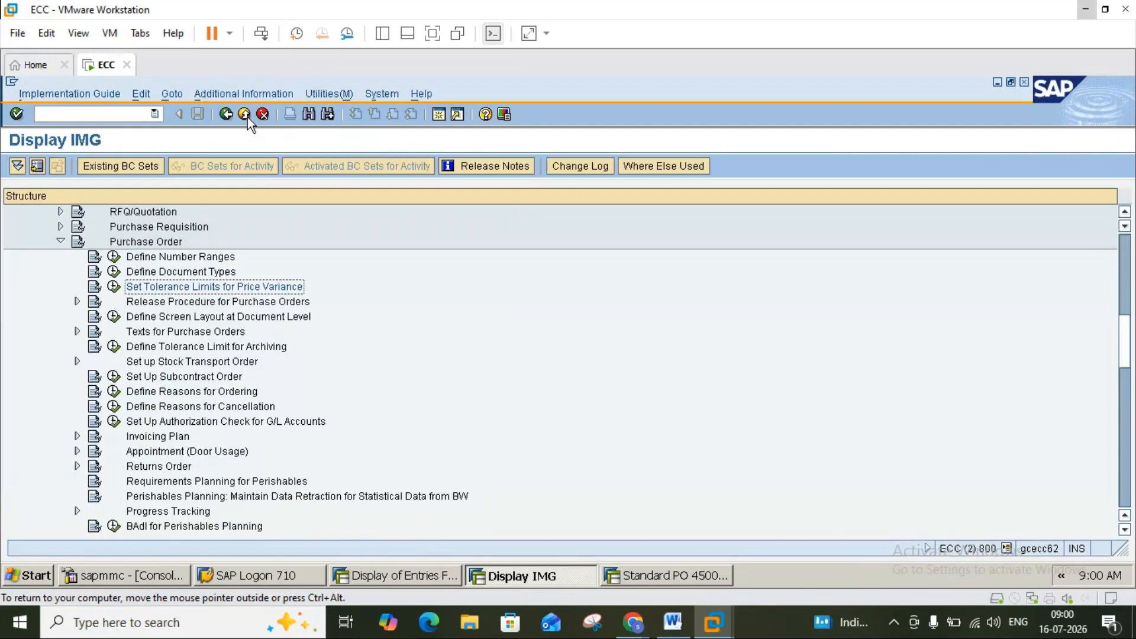
left_click(246, 115)
left_click(247, 116)
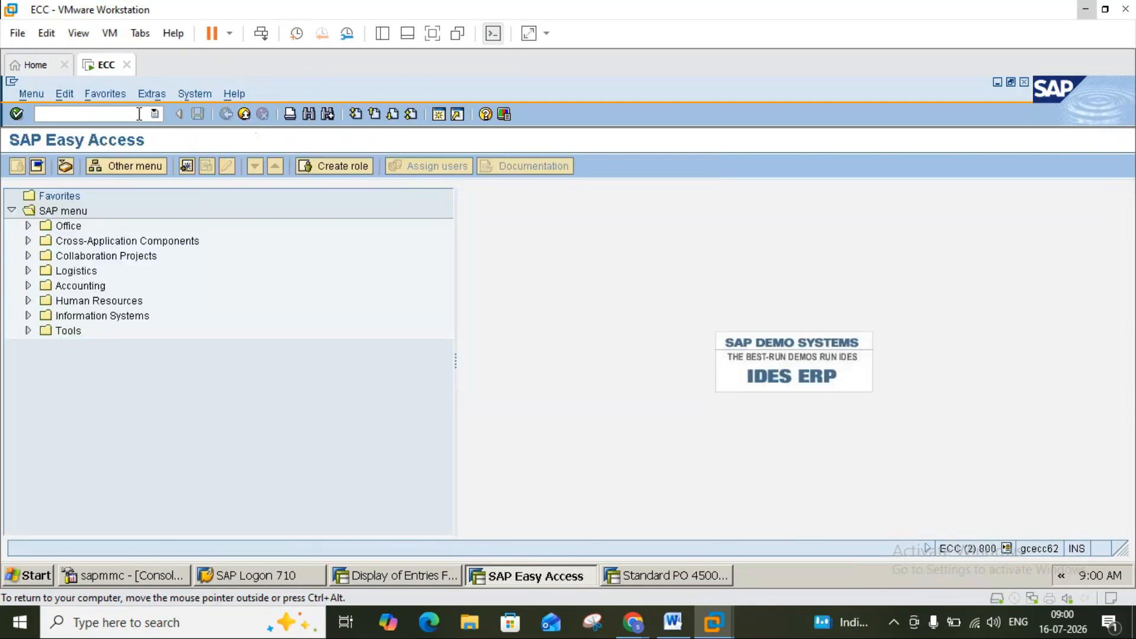
type("NACE")
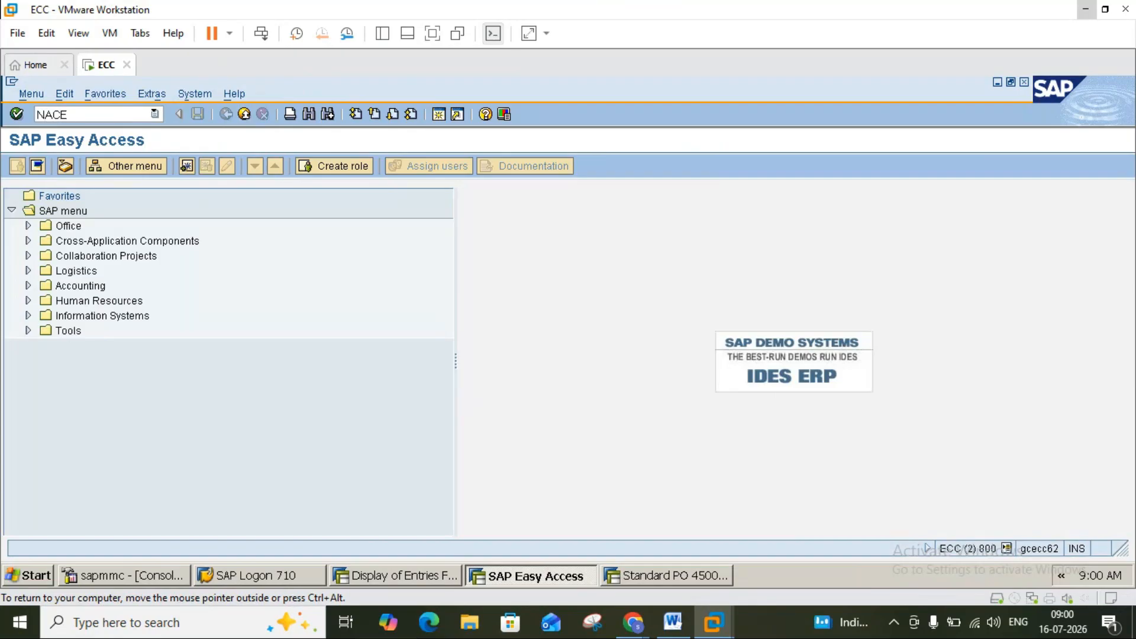
key("Return")
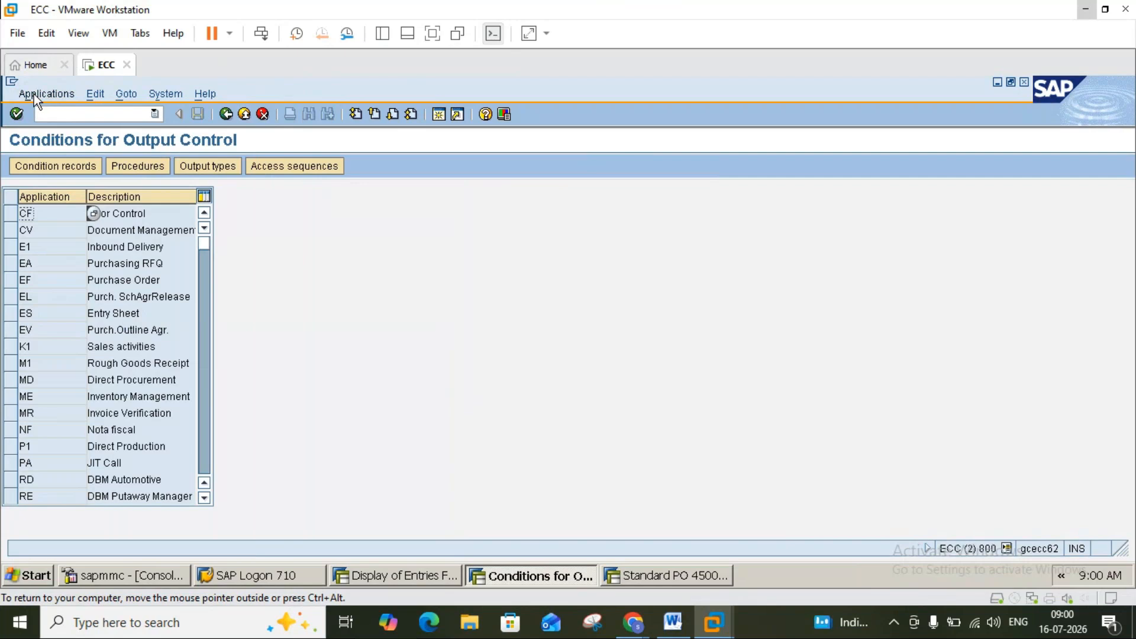
Open MLGR condition records for application ME with GR Message X and execute the selection.
left_click(15, 83)
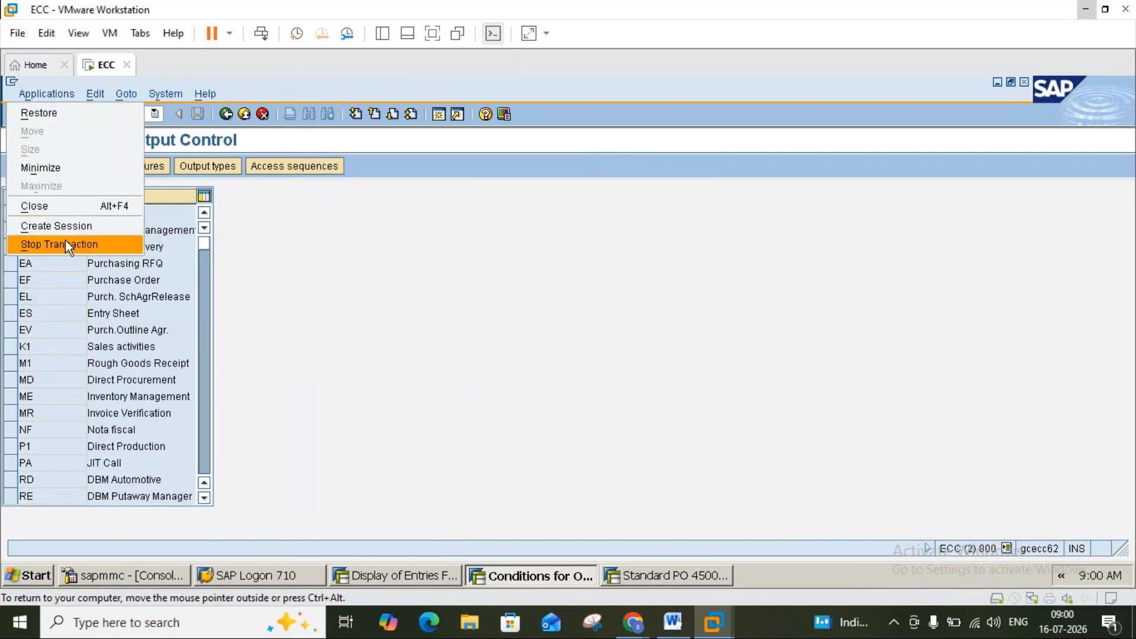
left_click(284, 278)
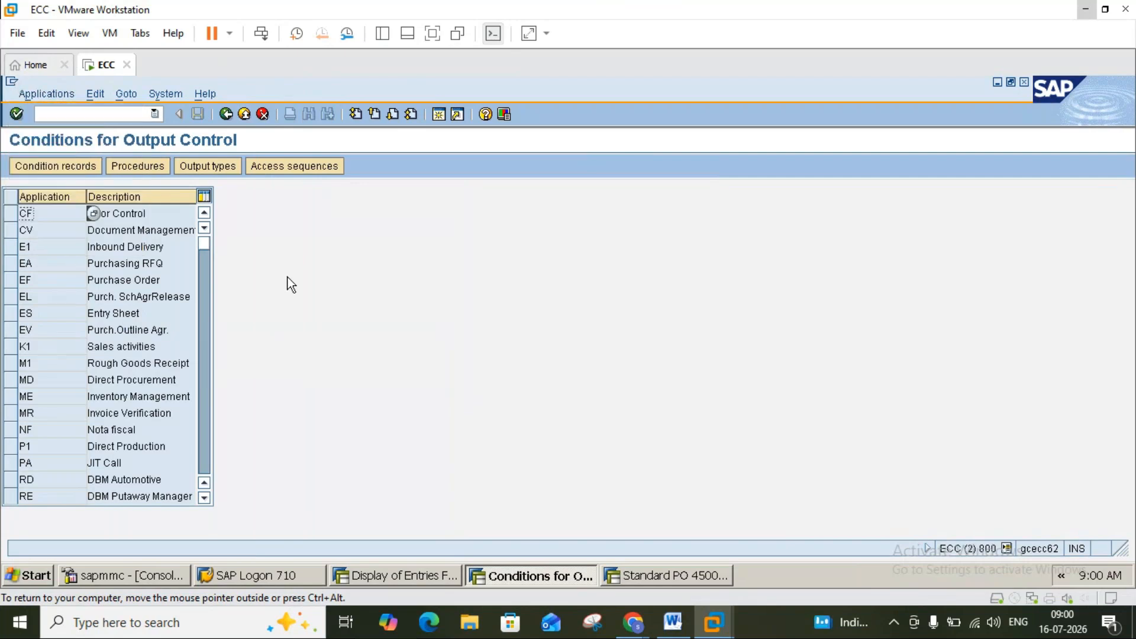
left_click(13, 397)
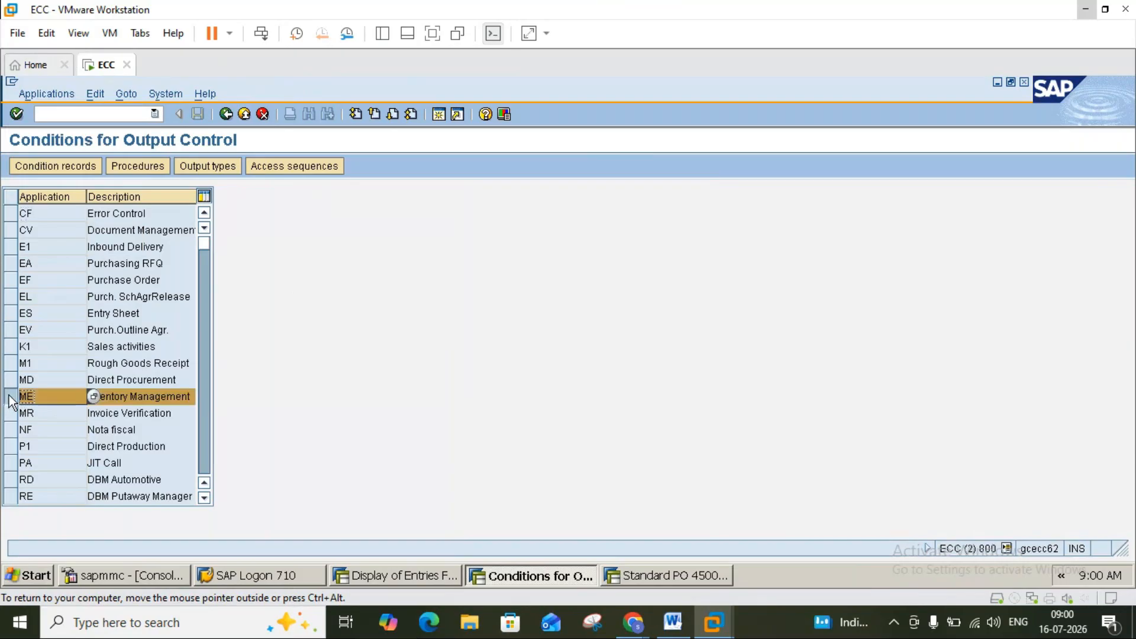
left_click(55, 167)
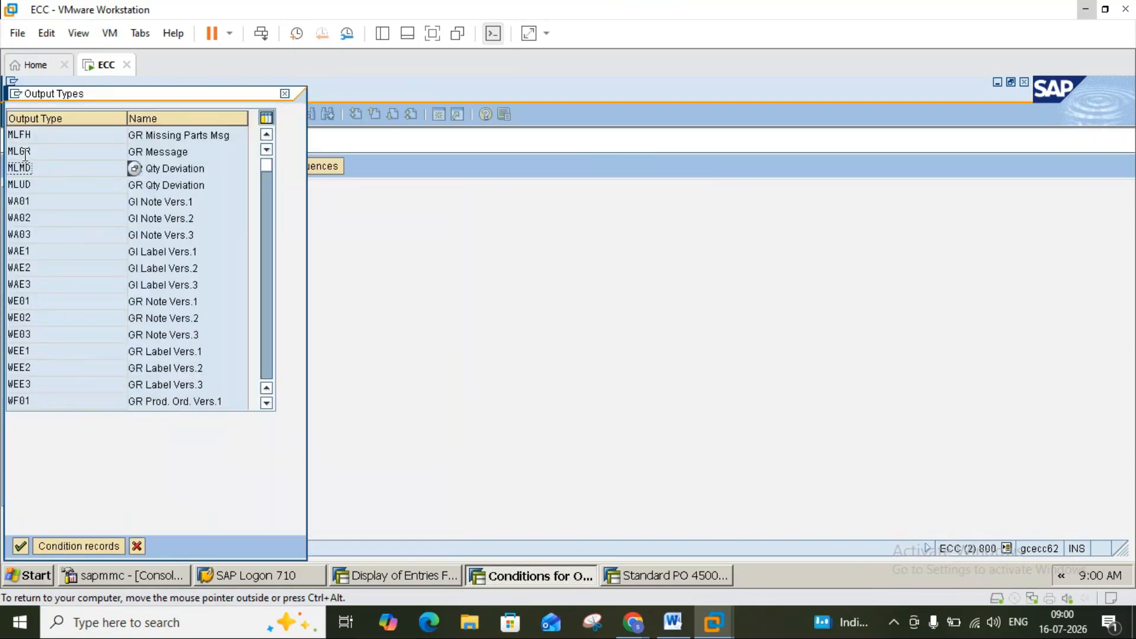
double_click(24, 152)
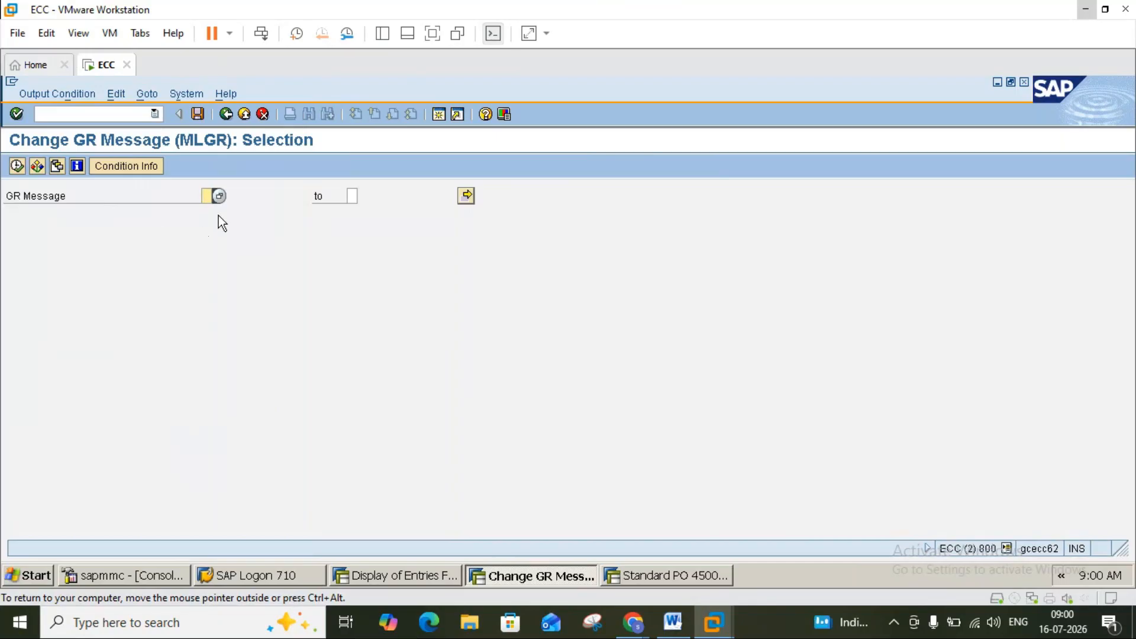
left_click(220, 197)
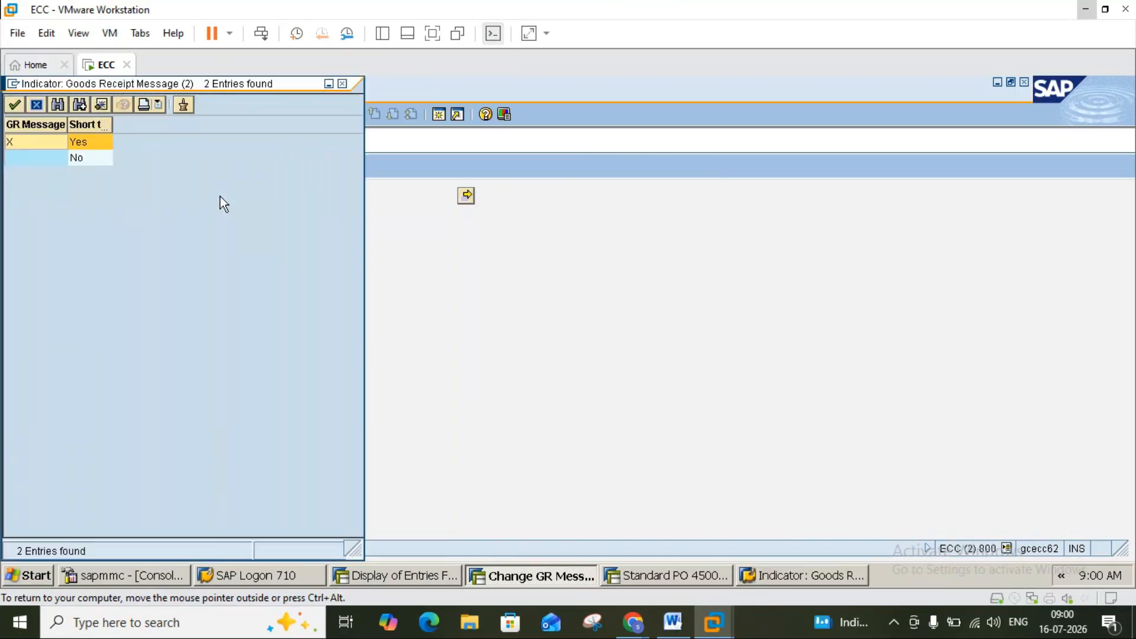
double_click(26, 145)
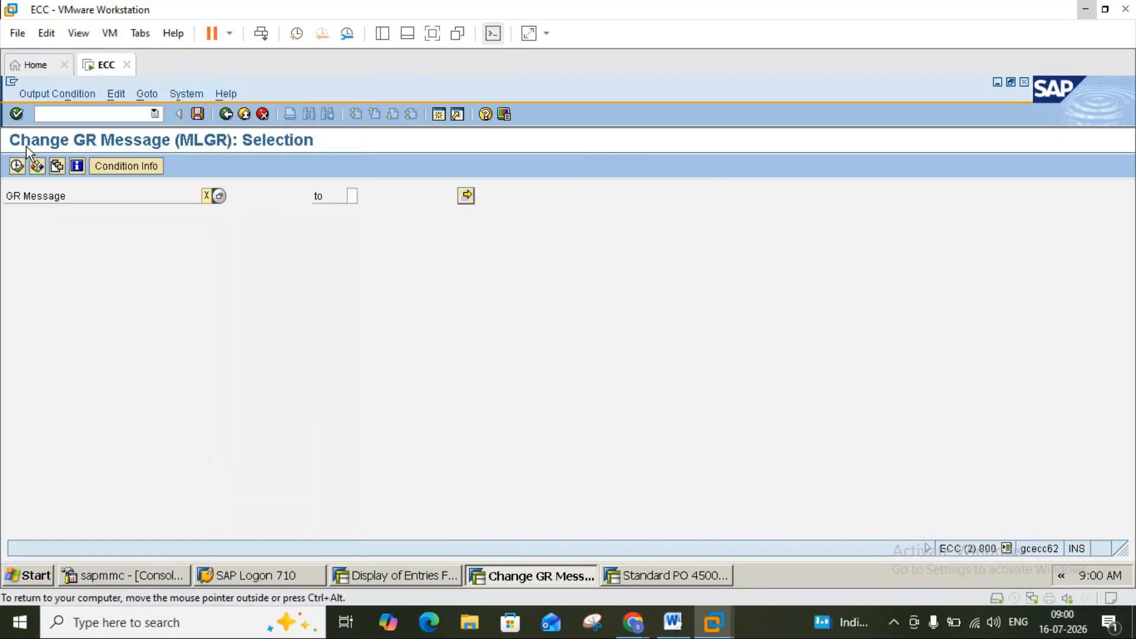
left_click(16, 166)
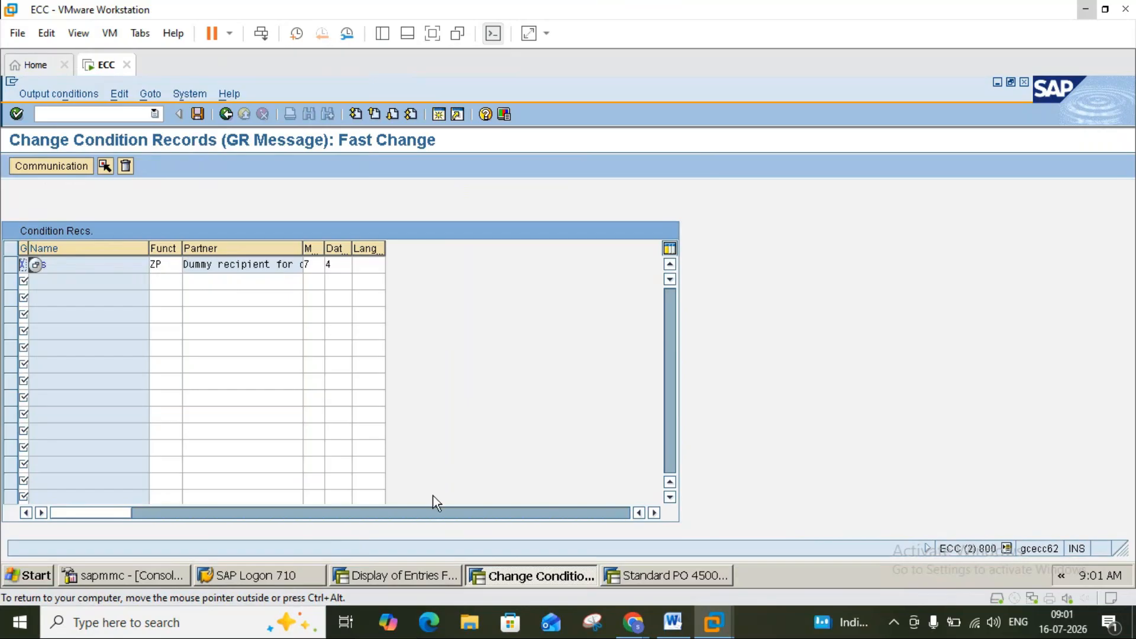
left_click(673, 622)
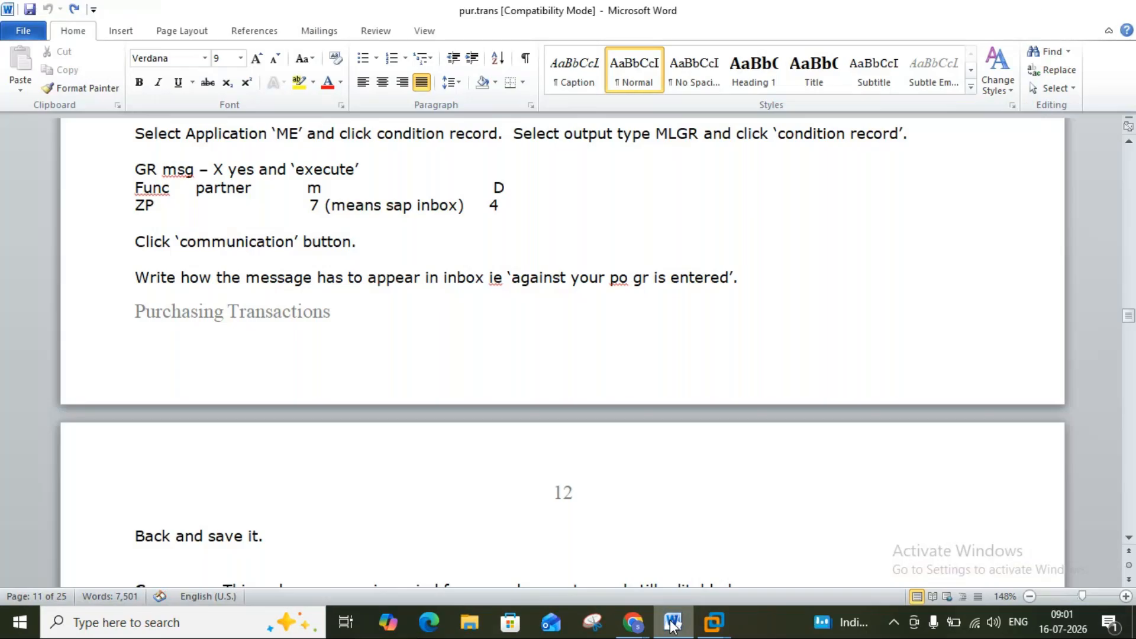
left_click(672, 623)
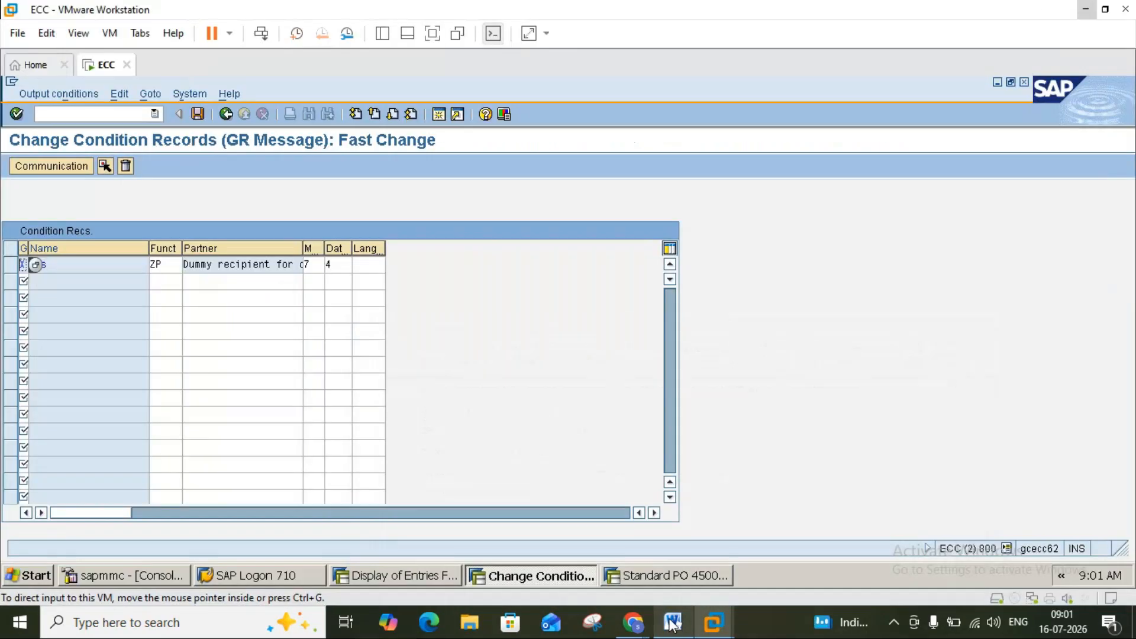
Open the Send with Note screen for the ZP GR Message record.
double_click(320, 267)
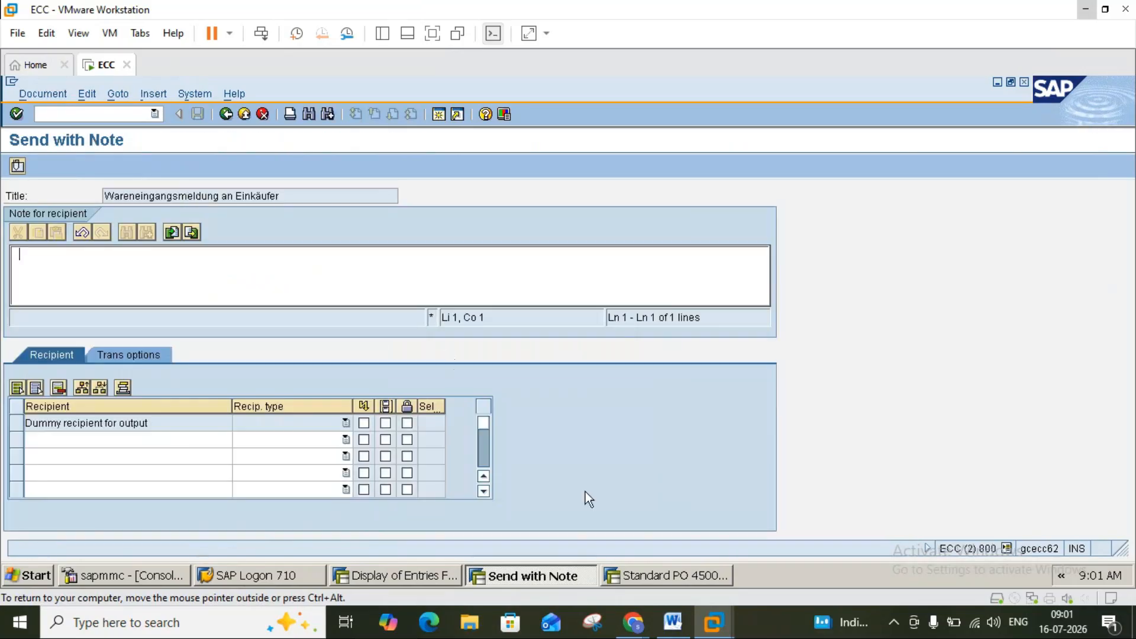
left_click(674, 622)
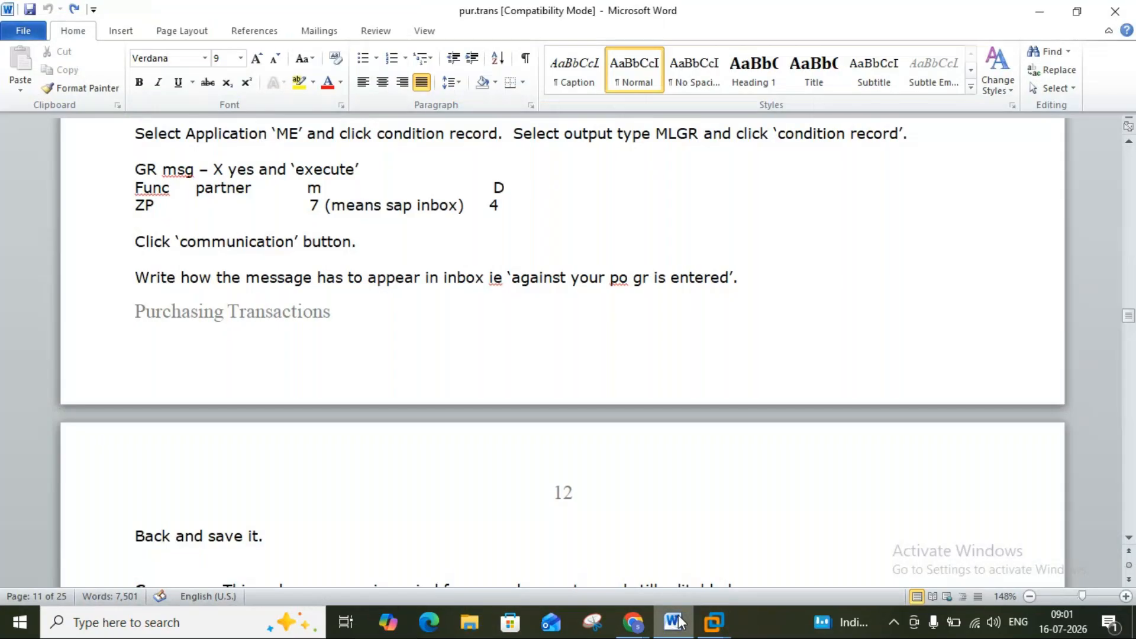
left_click(679, 621)
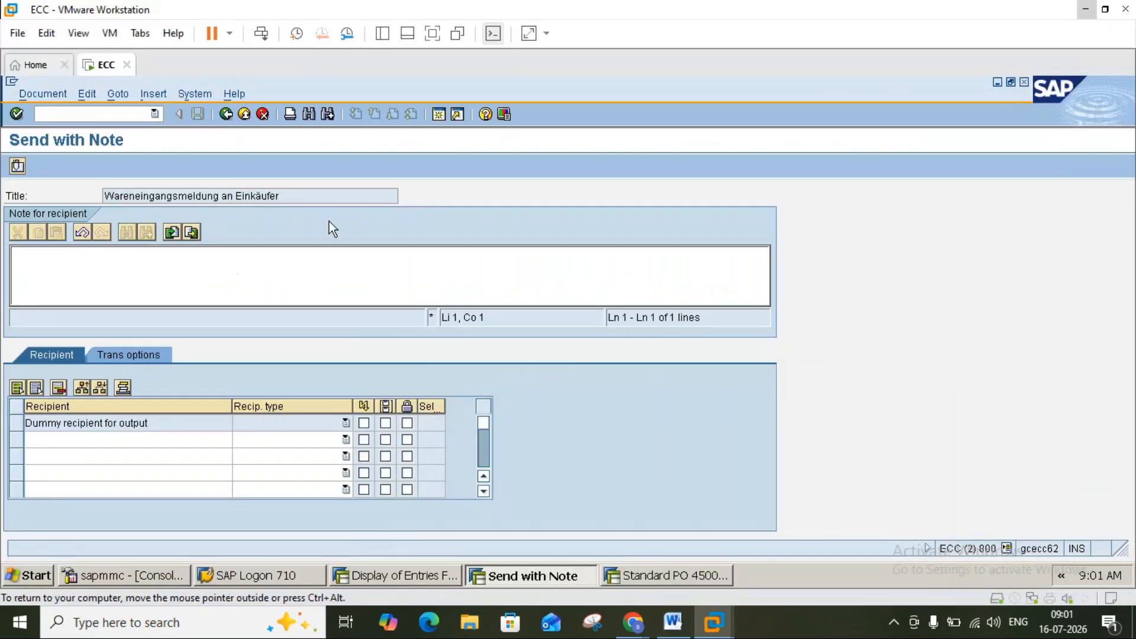
left_click(226, 115)
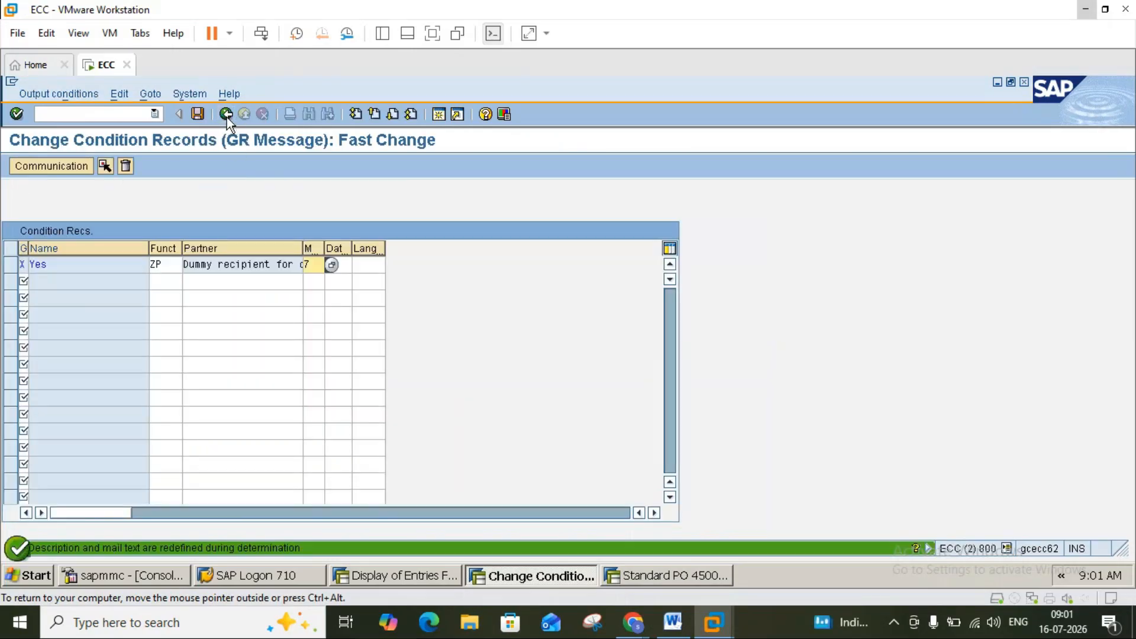
left_click(74, 169)
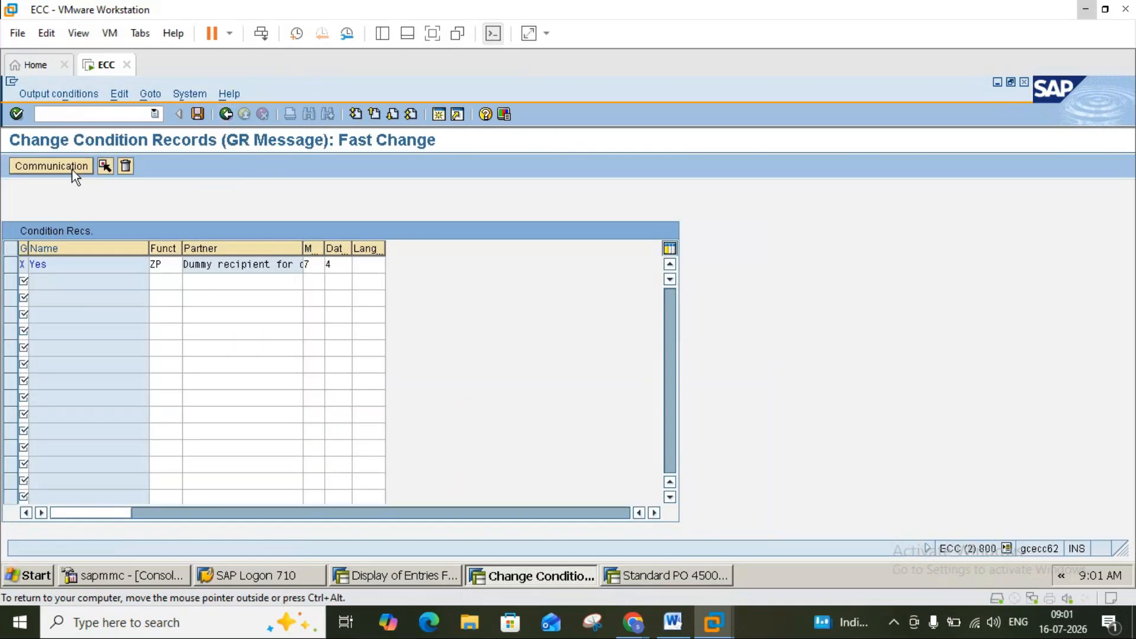
left_click(672, 623)
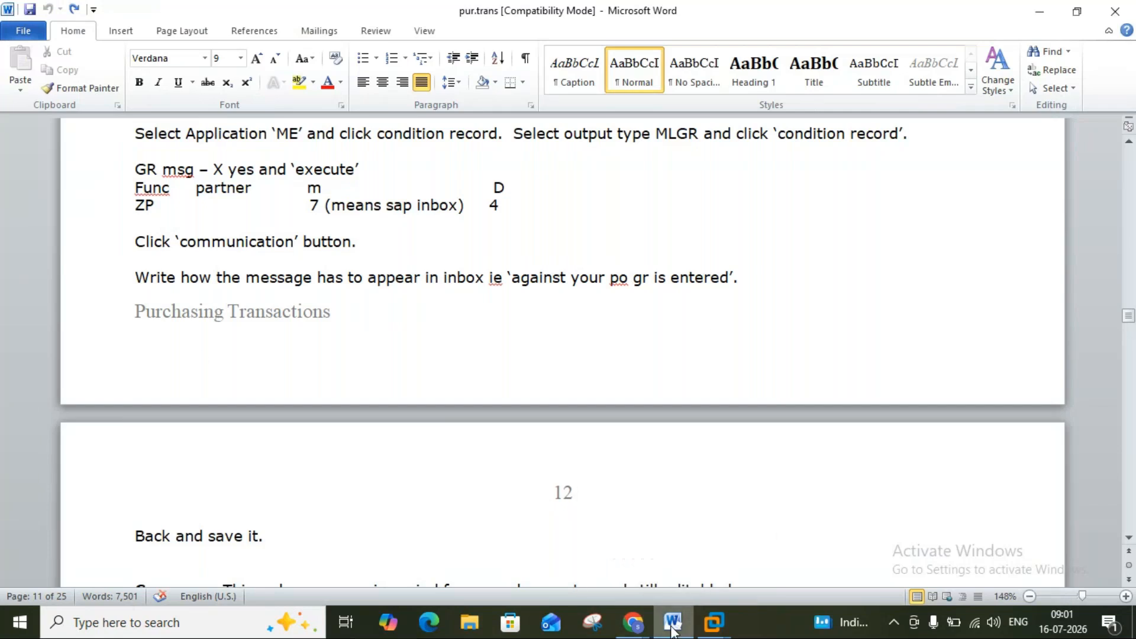
Type the recipient note 'Against your PO, GR is entered'.
left_click(681, 626)
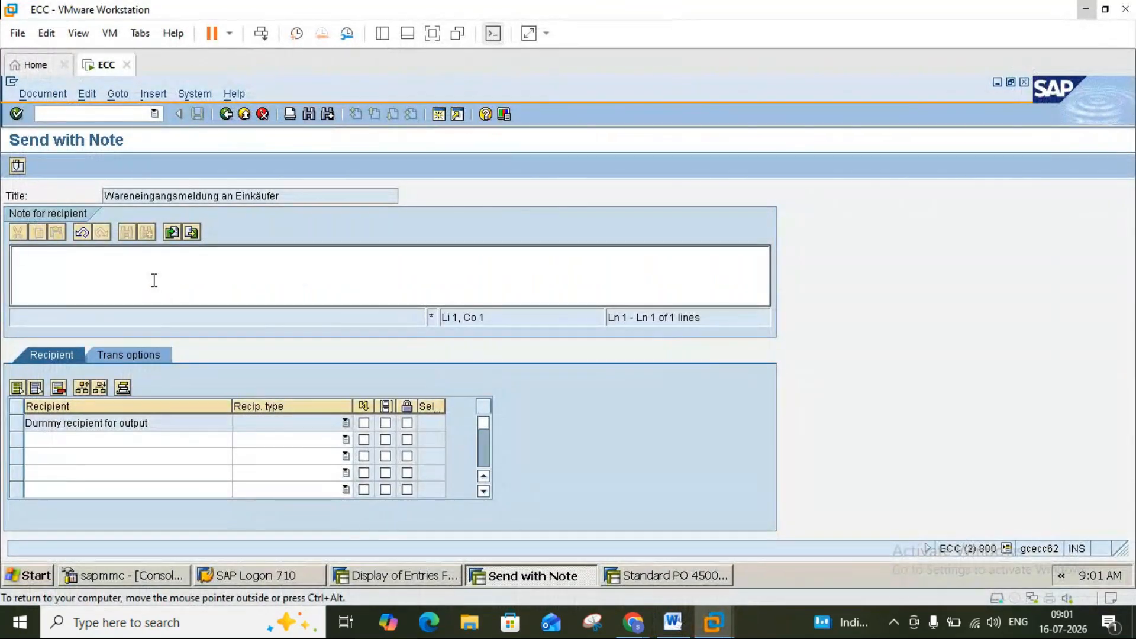
type("d")
key("BackSpace")
type("Agao")
key("BackSpace")
type("os")
key("BackSpace")
key("BackSpace")
type("inst your PO")
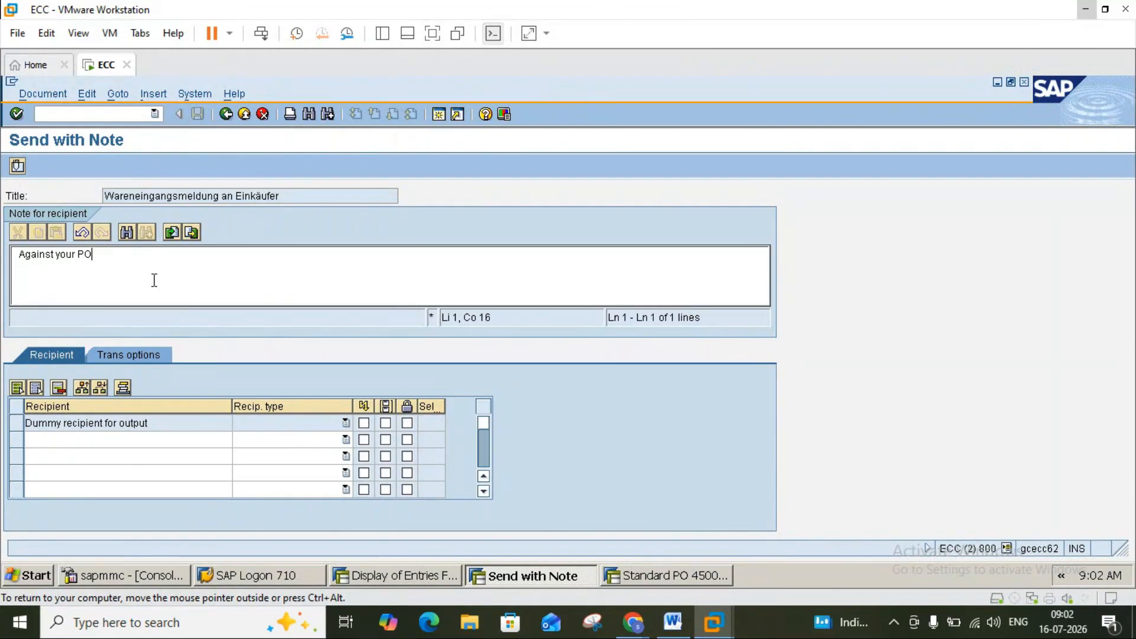
type(", GR is")
left_click(675, 623)
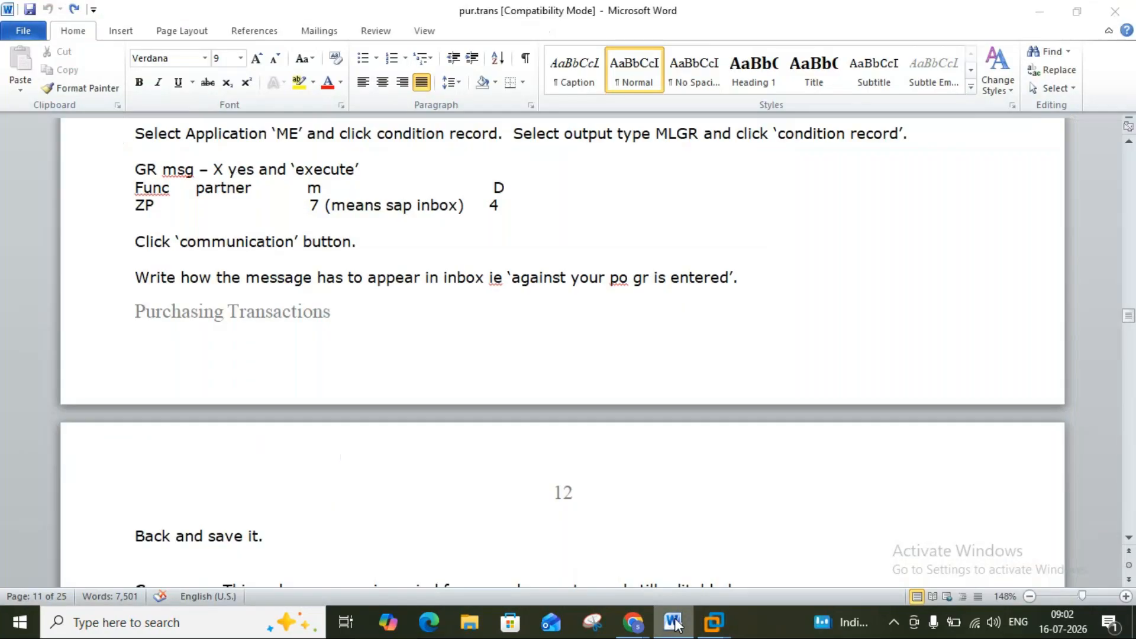
left_click(674, 623)
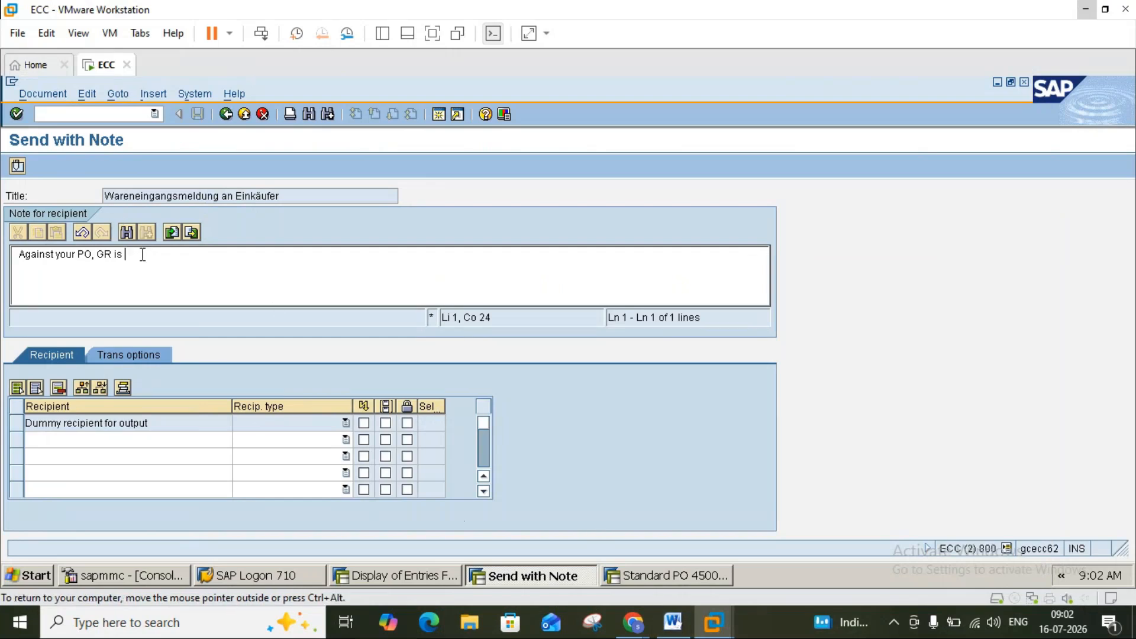
type("entered")
key("Return")
Review the next step, saving and PO currency guidance, in the Word notes.
left_click(675, 623)
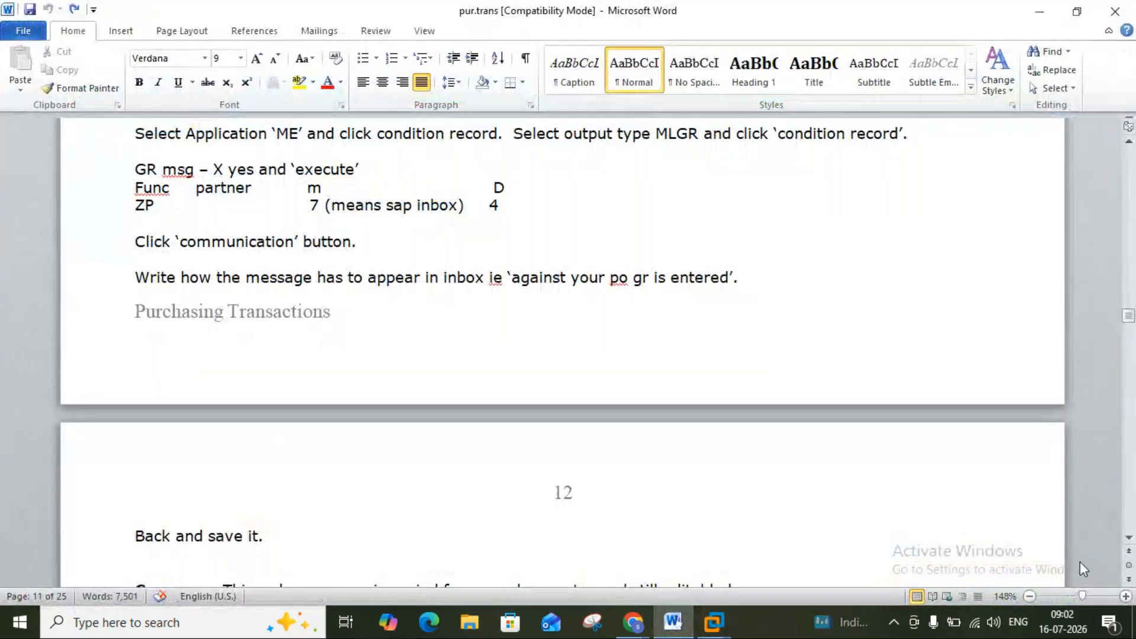
left_click(1129, 538)
left_click(1132, 538)
left_click(1132, 539)
left_click(1132, 538)
left_click(1132, 538)
left_click(1132, 538)
left_click(1132, 538)
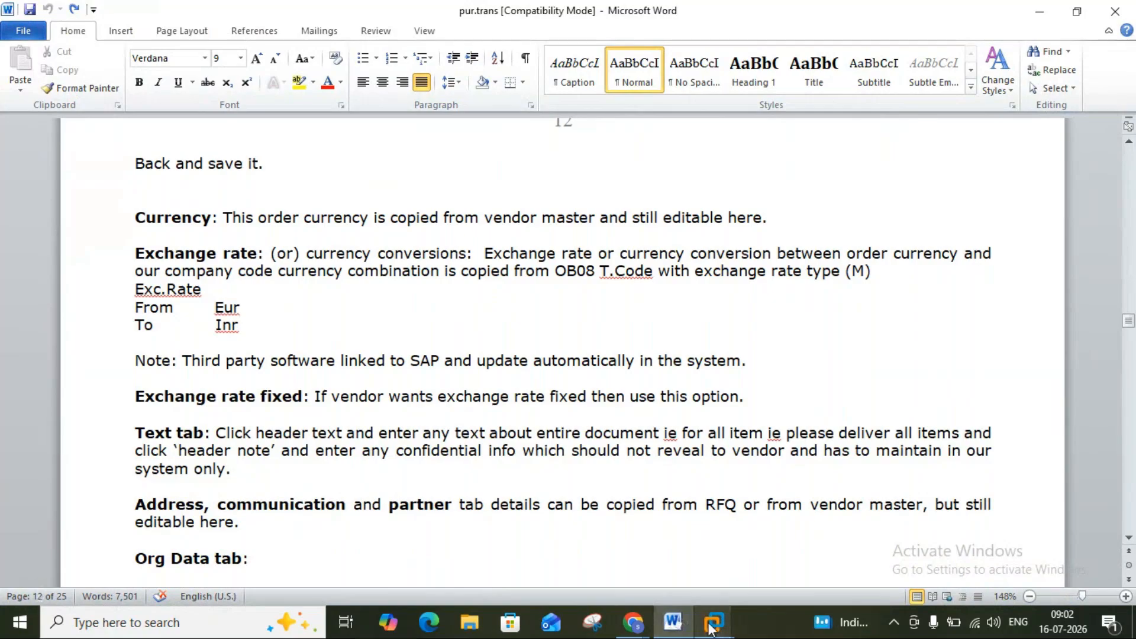
Save the GR Message condition record, close the Output Types list, and exit to SAP Easy Access.
mouse_move(715, 616)
left_click(762, 546)
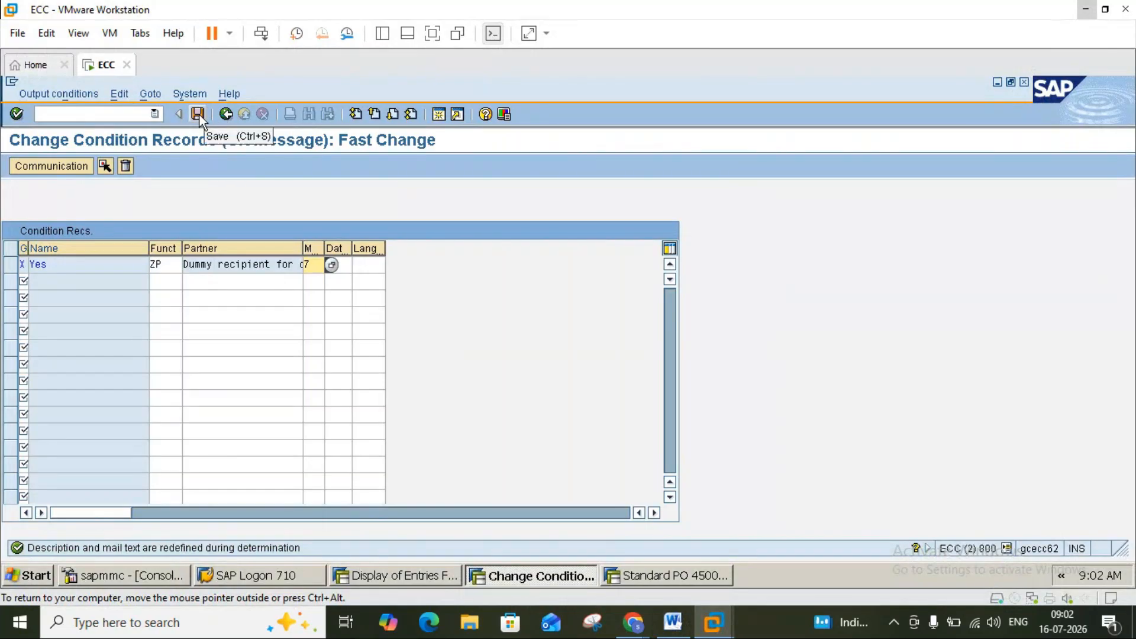
left_click(200, 115)
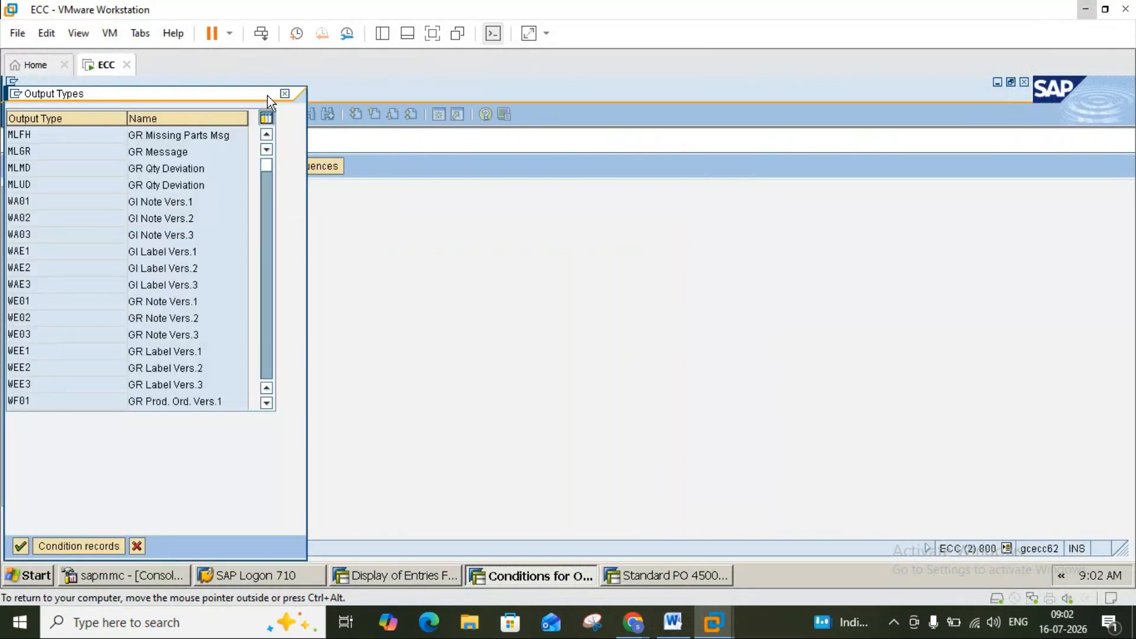
left_click(285, 93)
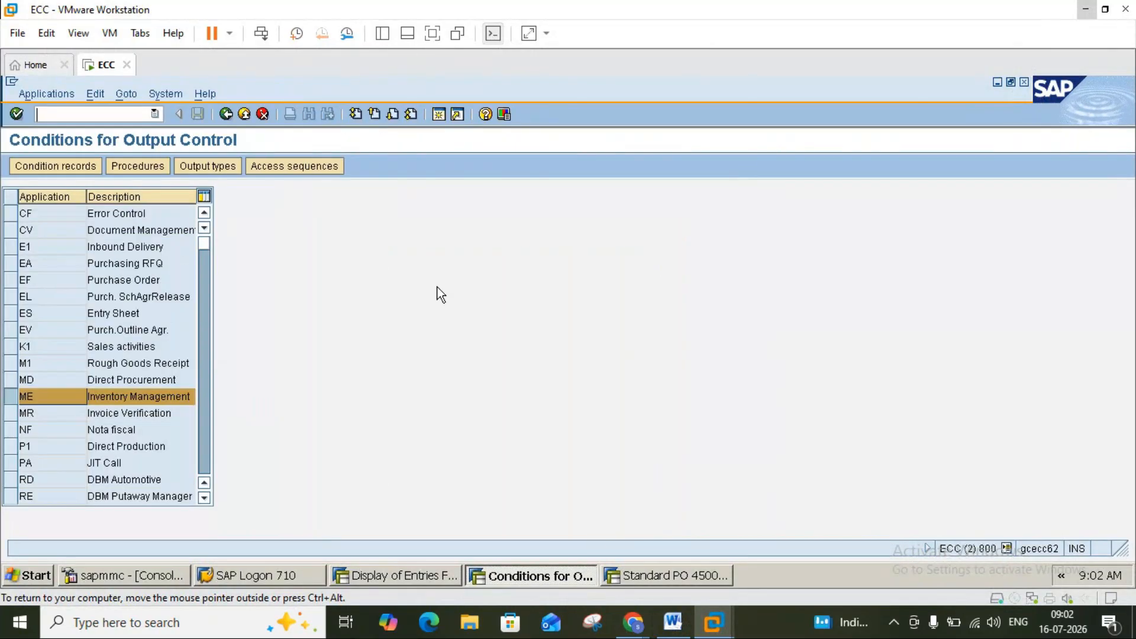
left_click(672, 622)
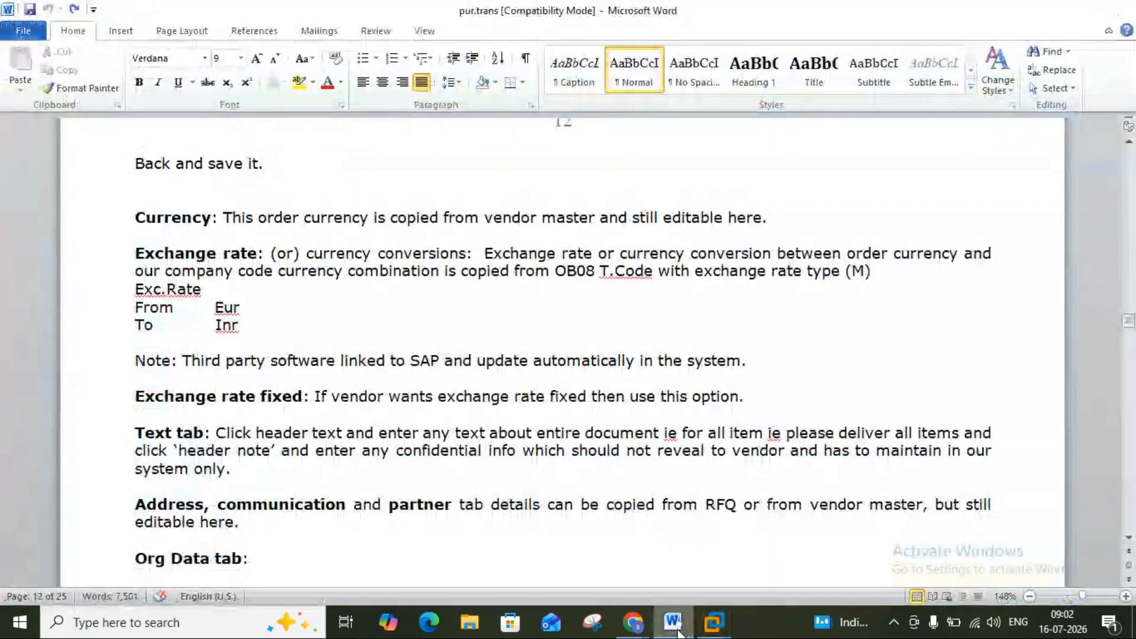
left_click(678, 632)
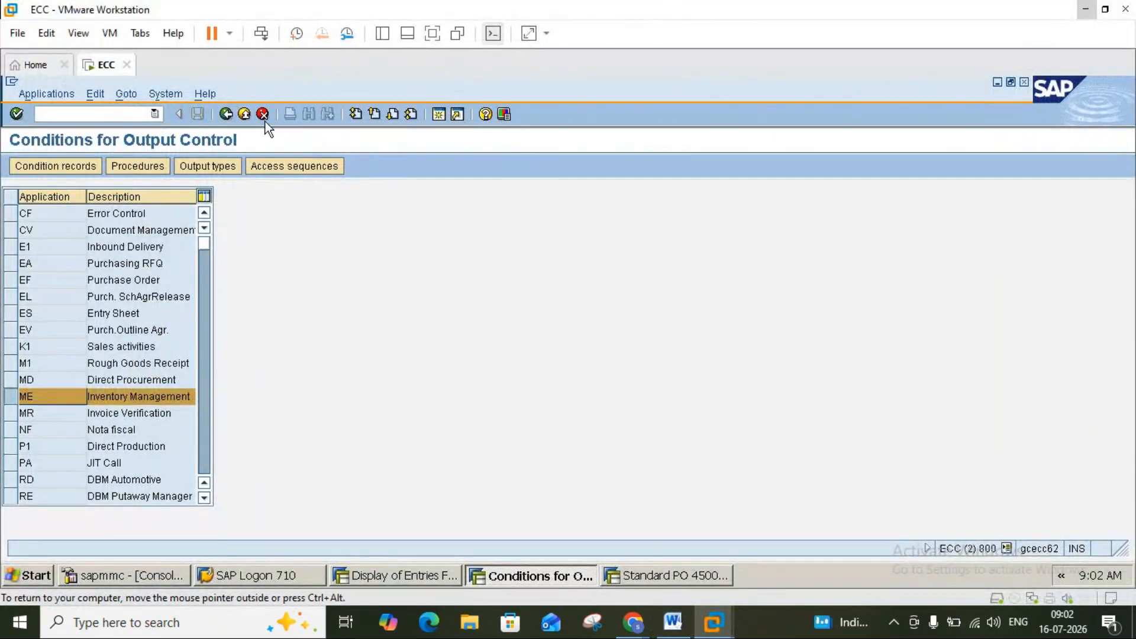
left_click(248, 115)
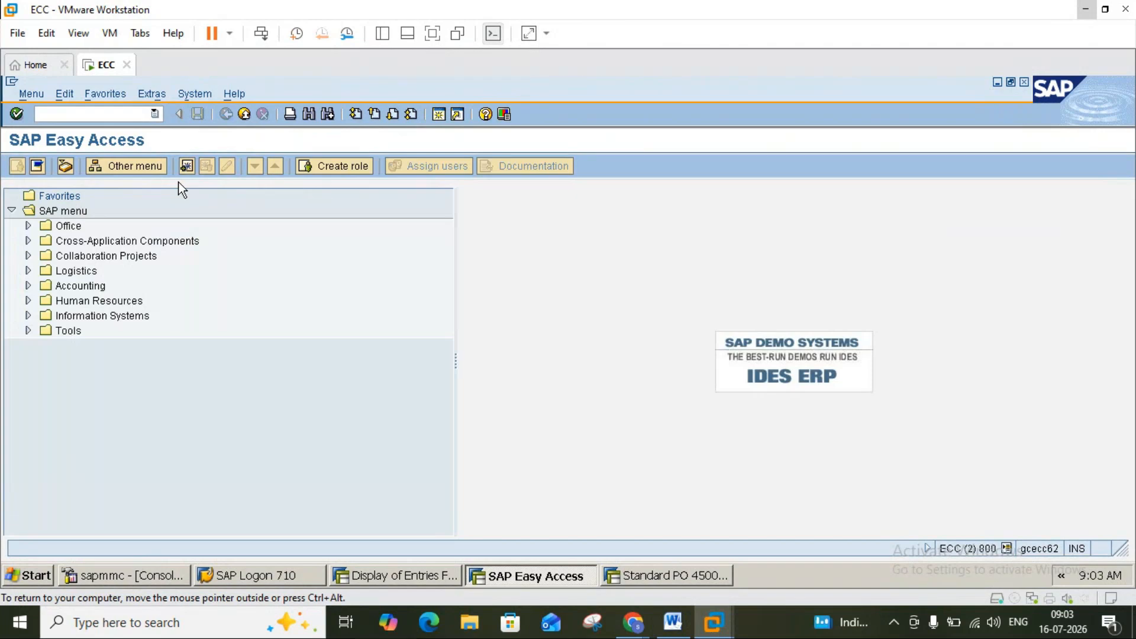
Open the Business Workplace inbox, then return to the main menu.
left_click(66, 166)
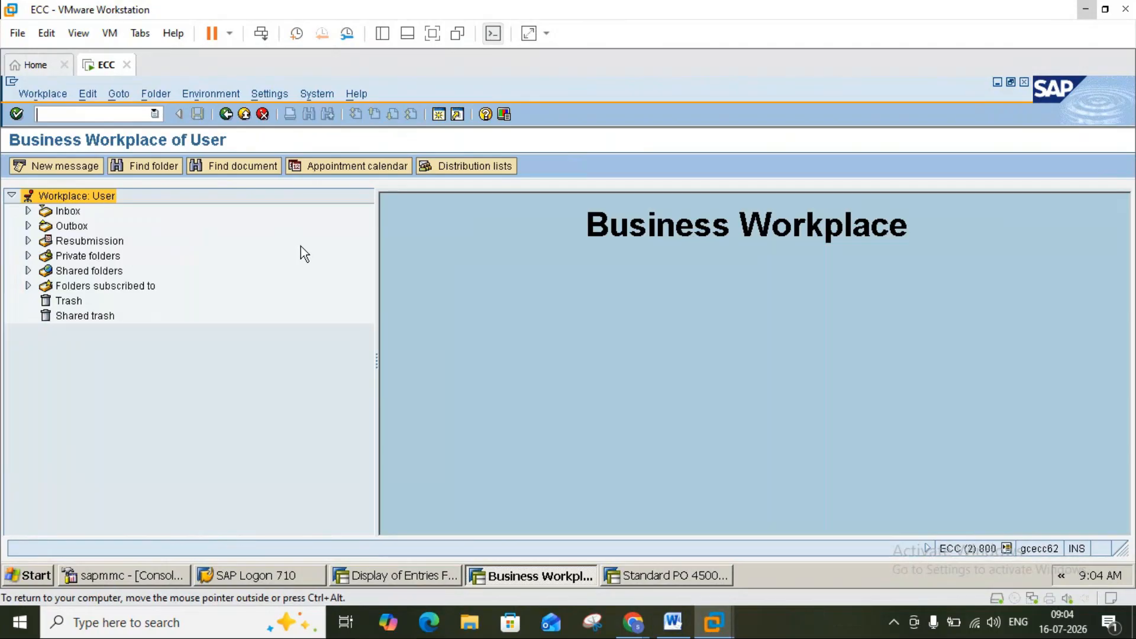
left_click(59, 212)
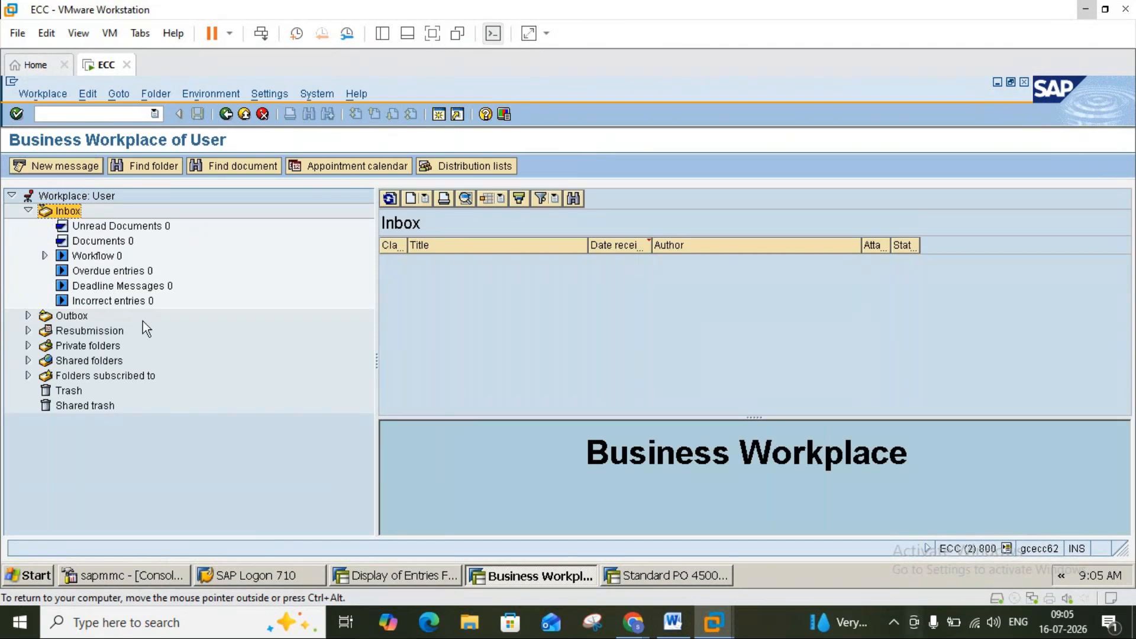
left_click(226, 116)
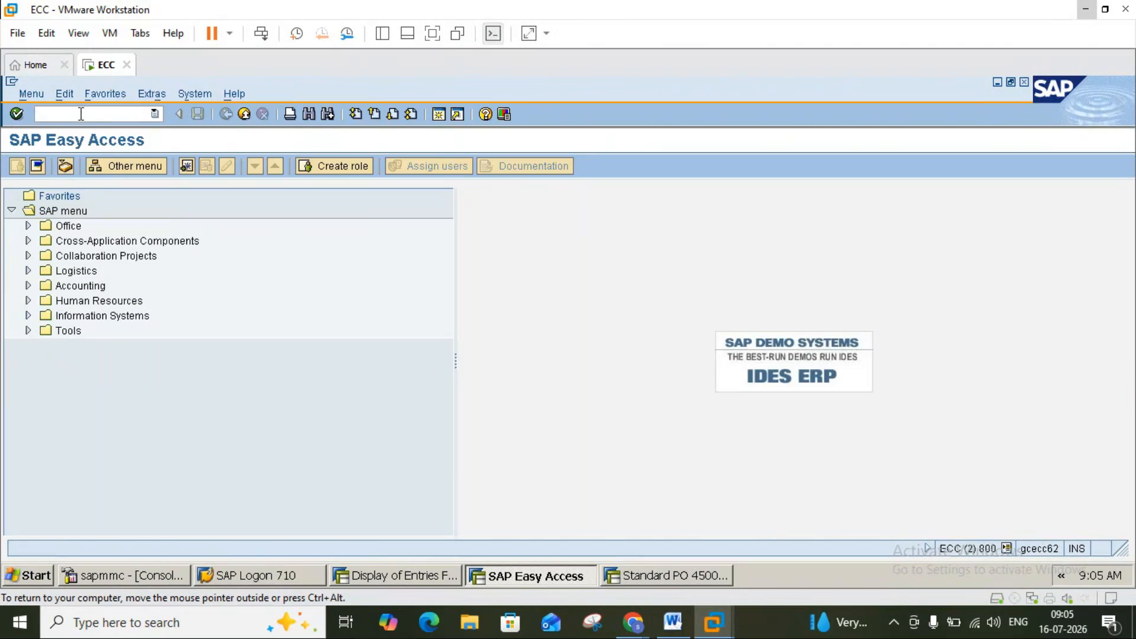
Run SBWP again, back out to SAP Easy Access, and glance at the Word notes.
type("bwp")
key("BackSpace")
key("BackSpace")
key("BackSpace")
type("sbwp")
key("Return")
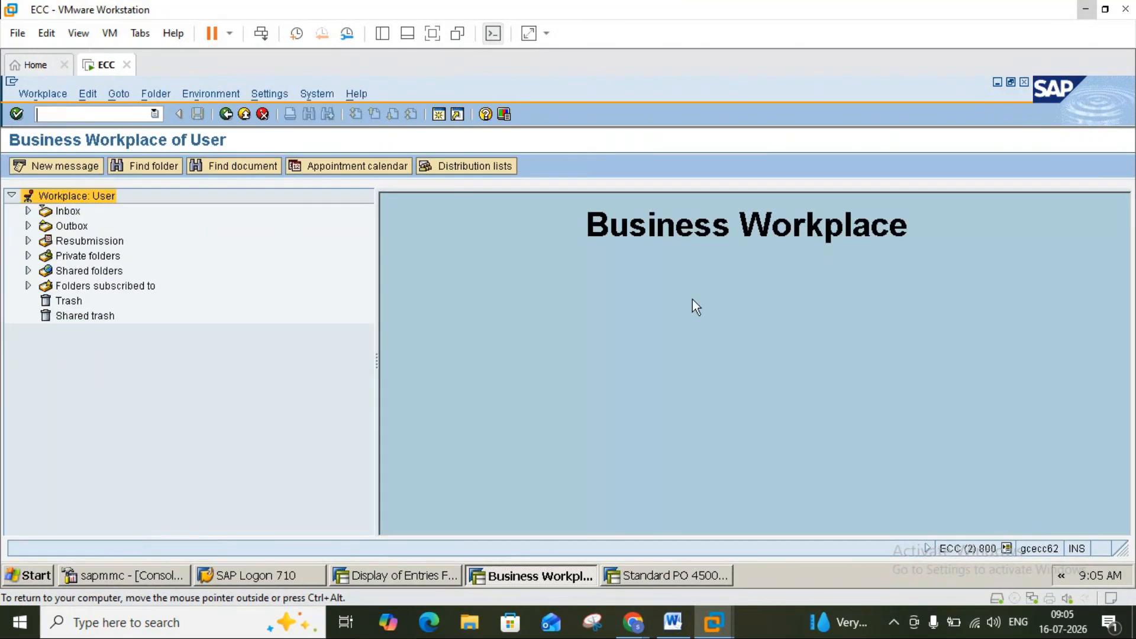
left_click(227, 116)
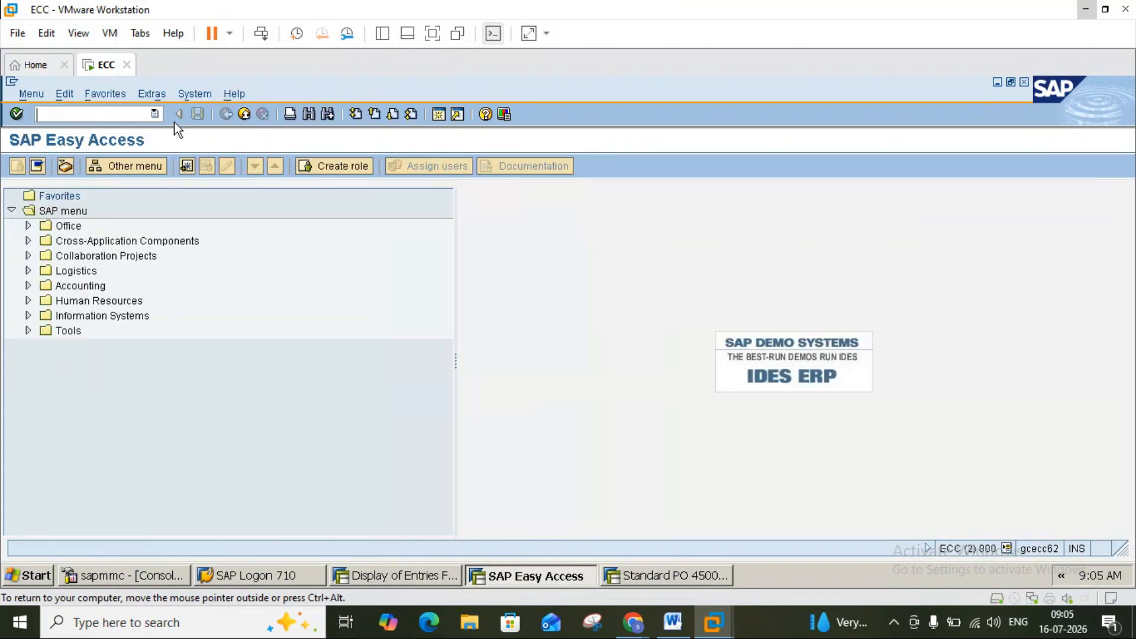
left_click(66, 167)
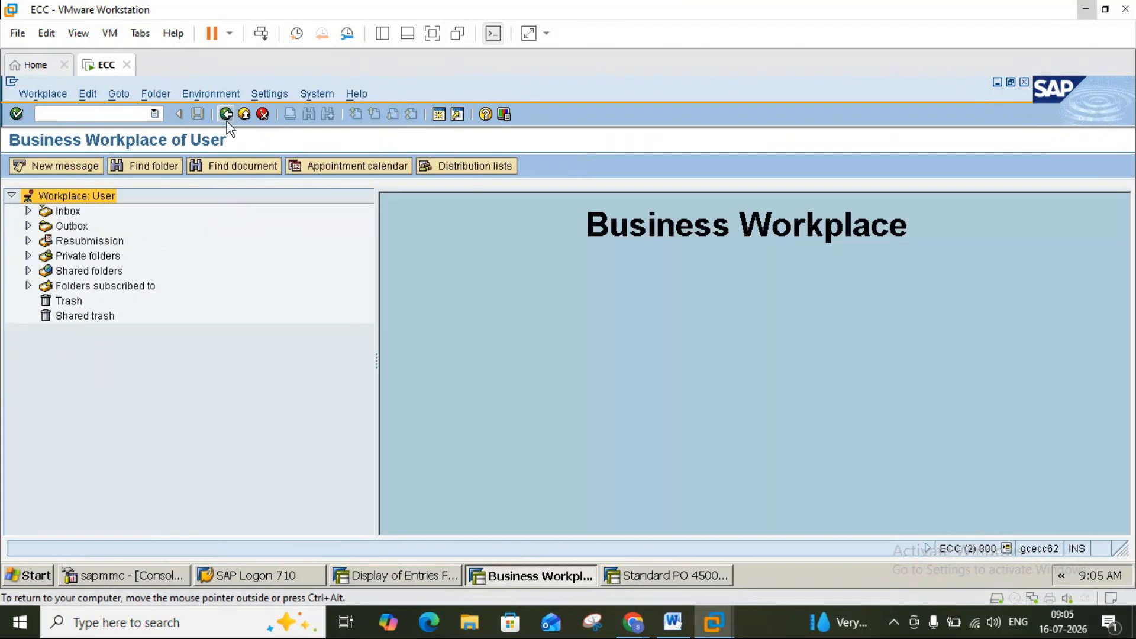
left_click(226, 116)
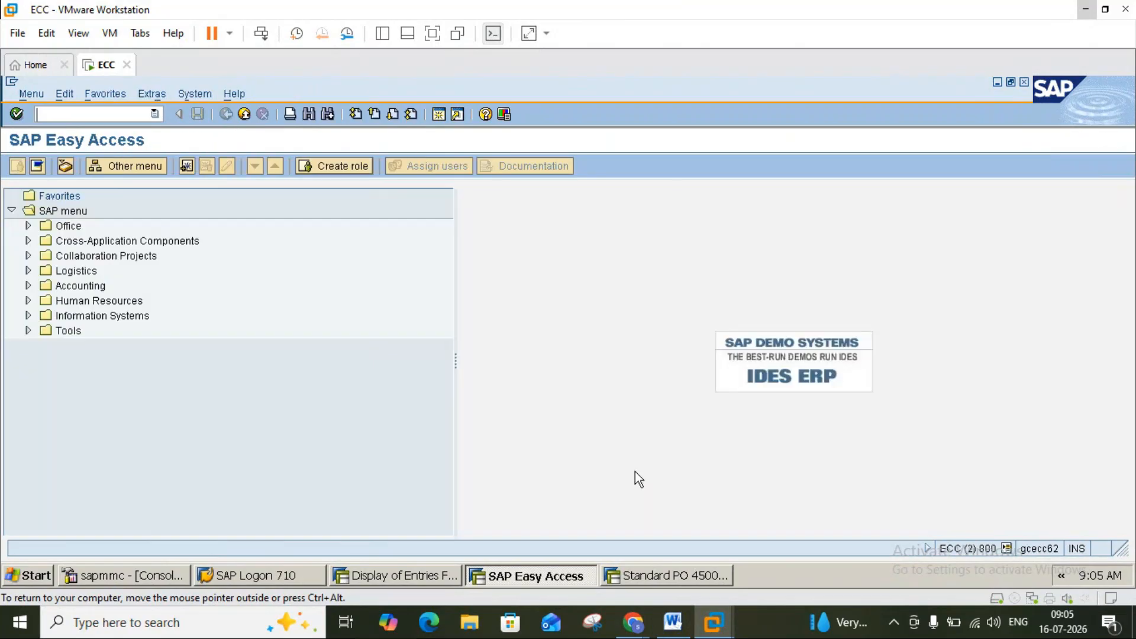
left_click(674, 622)
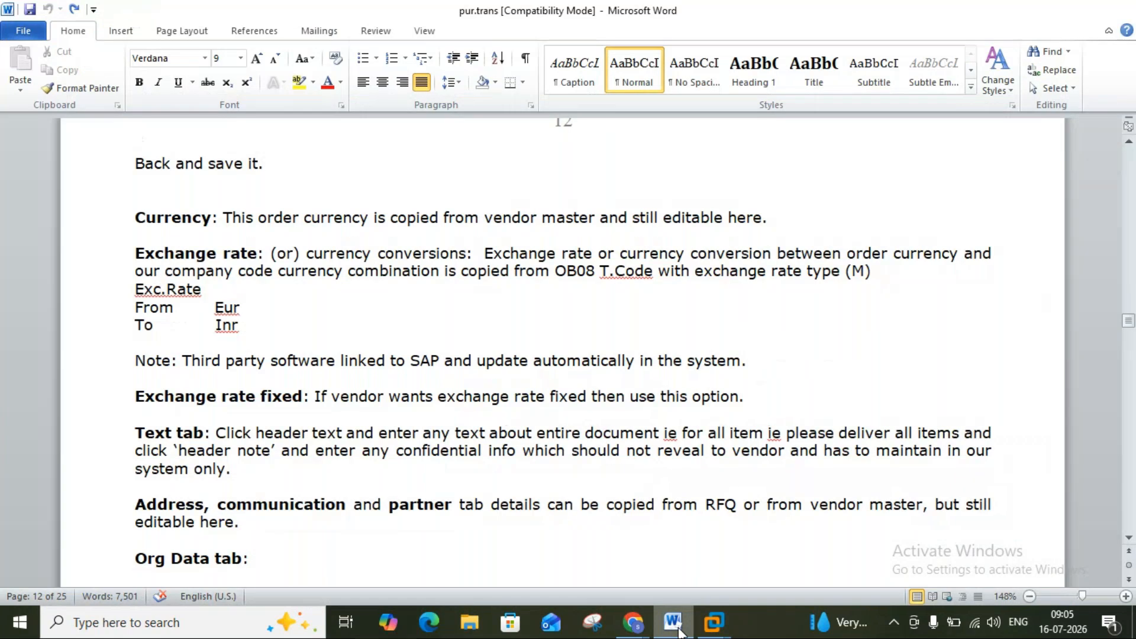
left_click(679, 631)
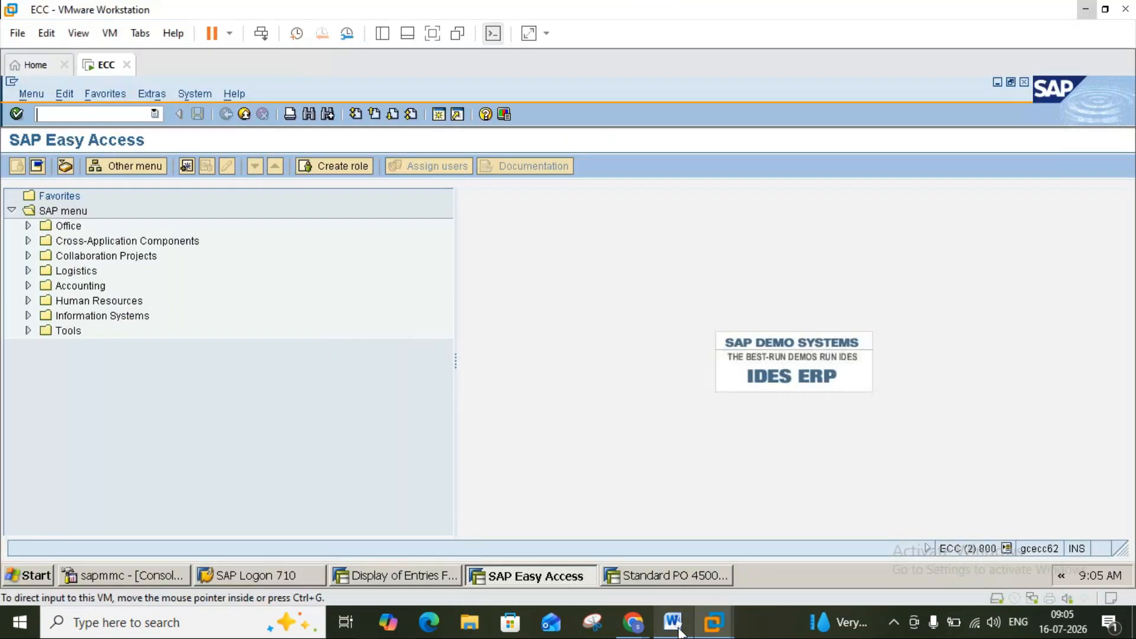
left_click(644, 572)
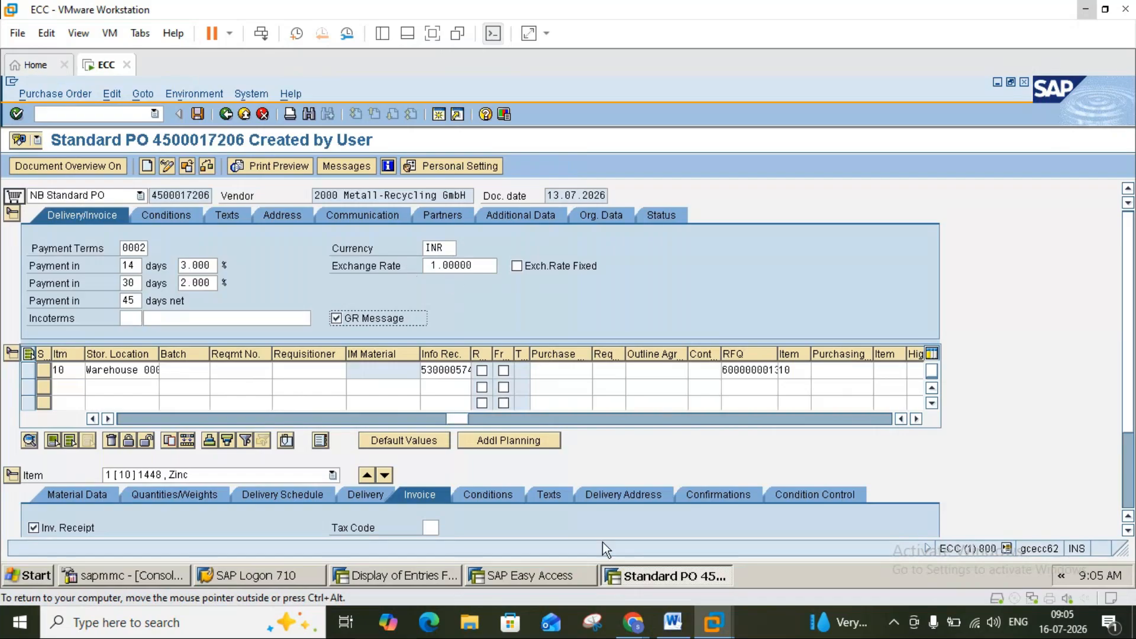
left_click(672, 623)
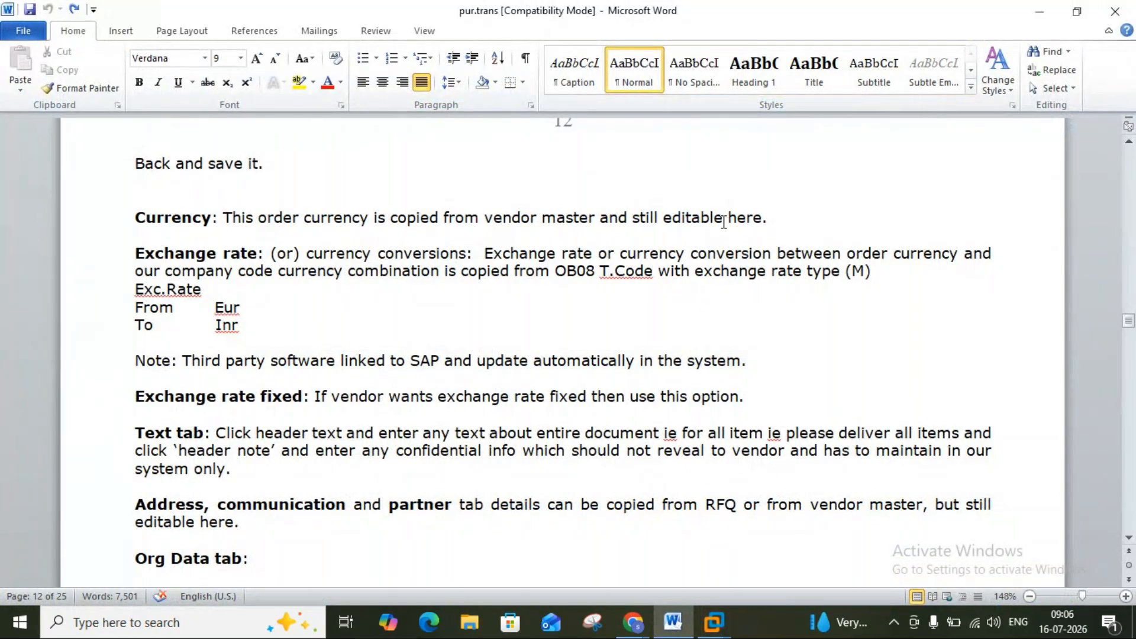
left_click(715, 631)
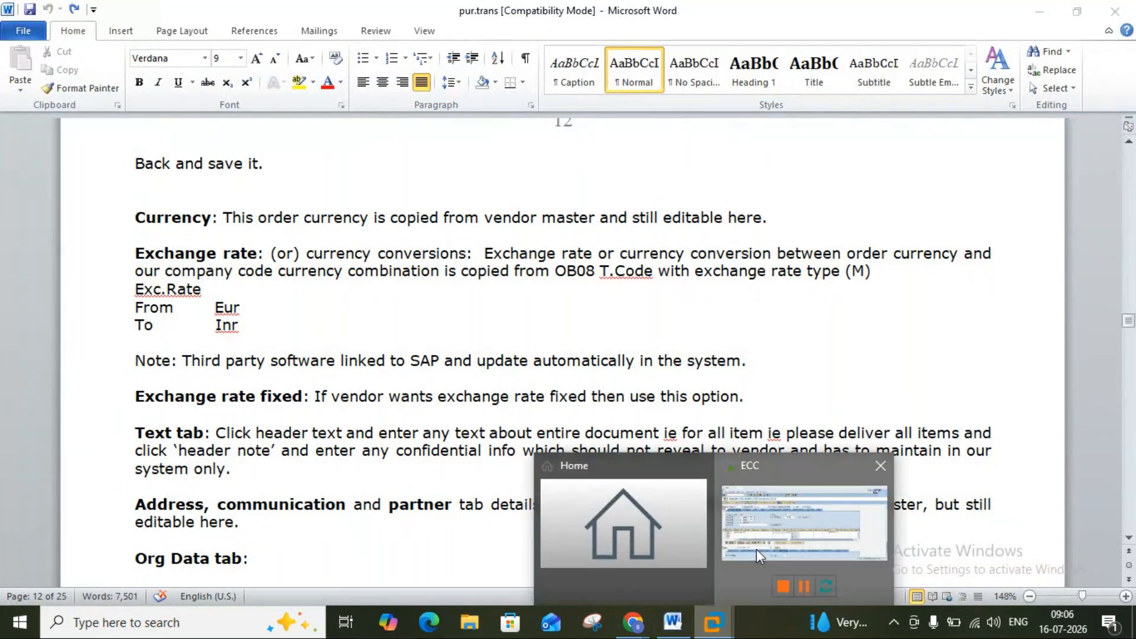
left_click(756, 549)
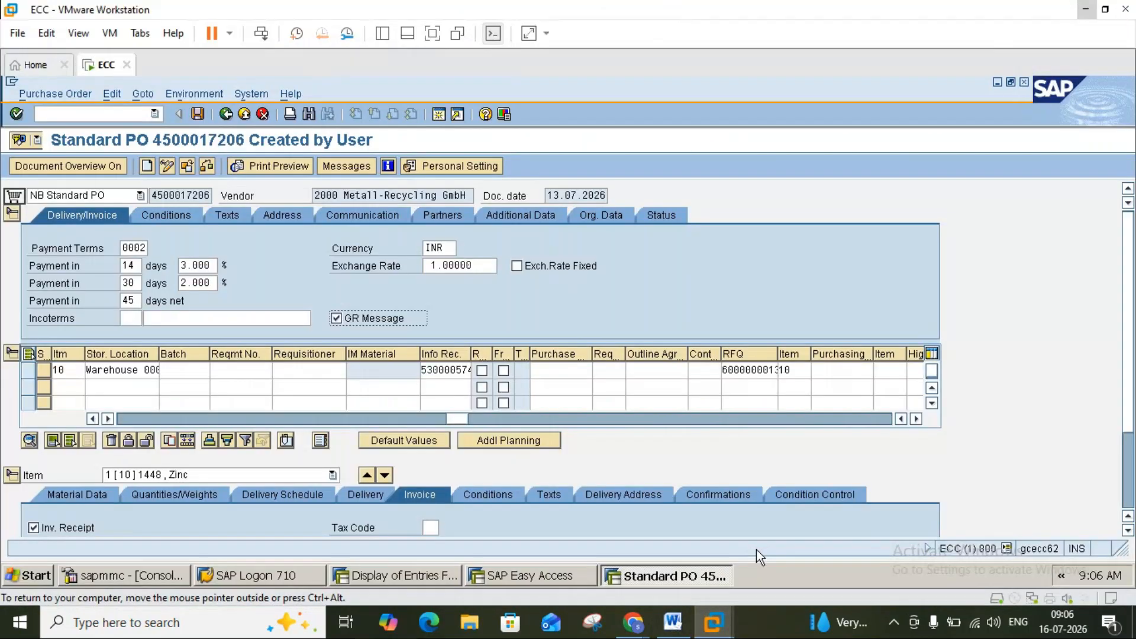
Review vendor 2000's purchasing data, checking its order currency INR, then return to the PO.
left_click(329, 195)
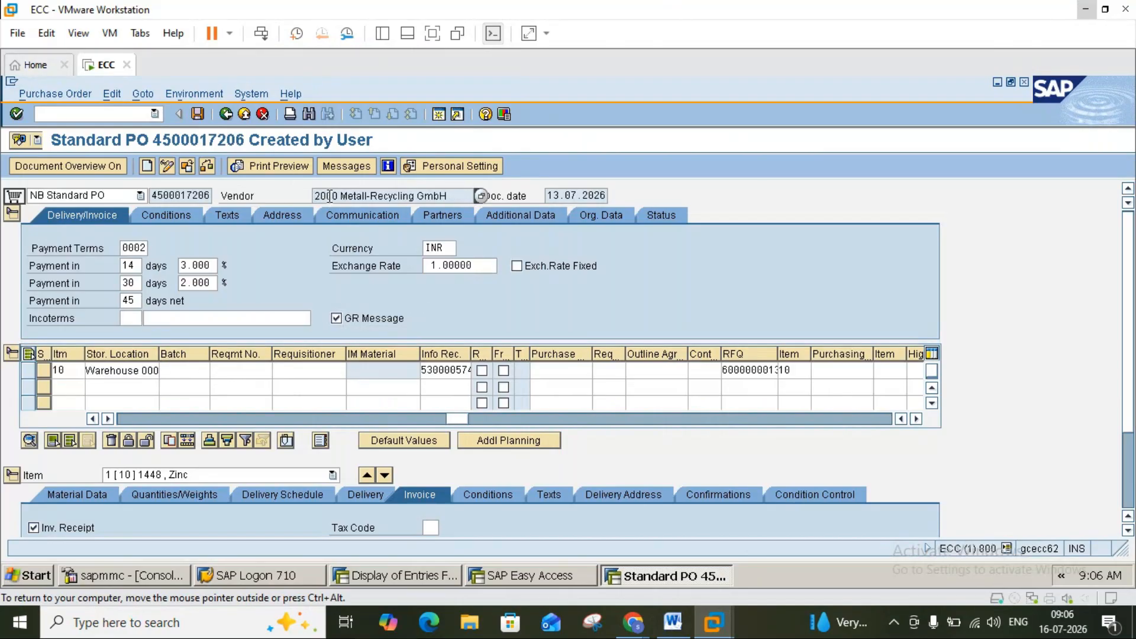
double_click(329, 195)
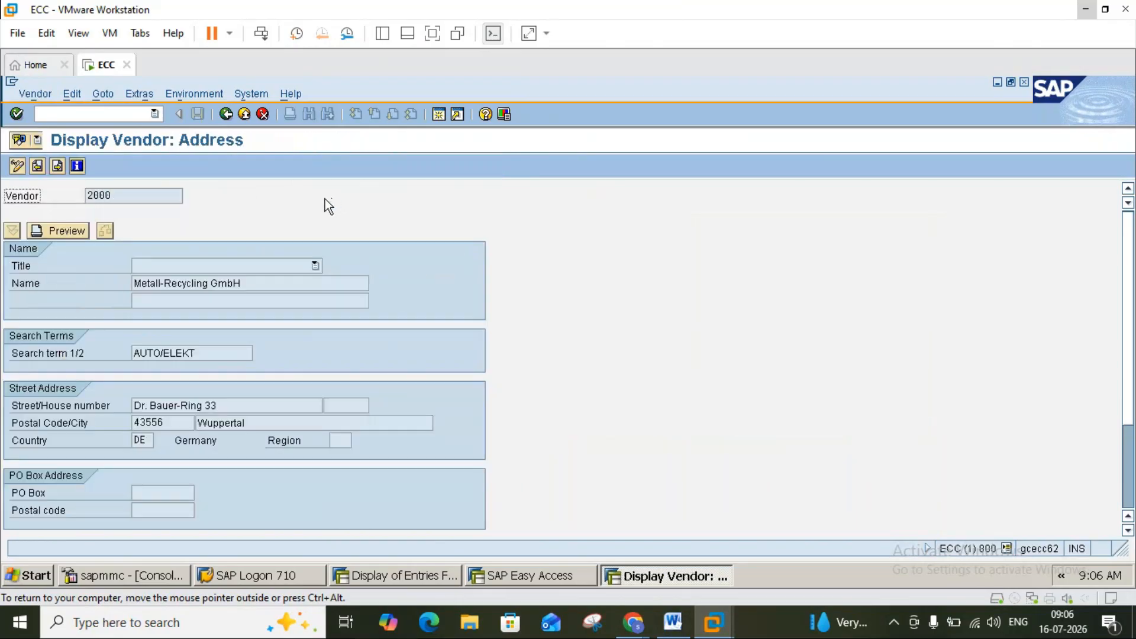
key("Return")
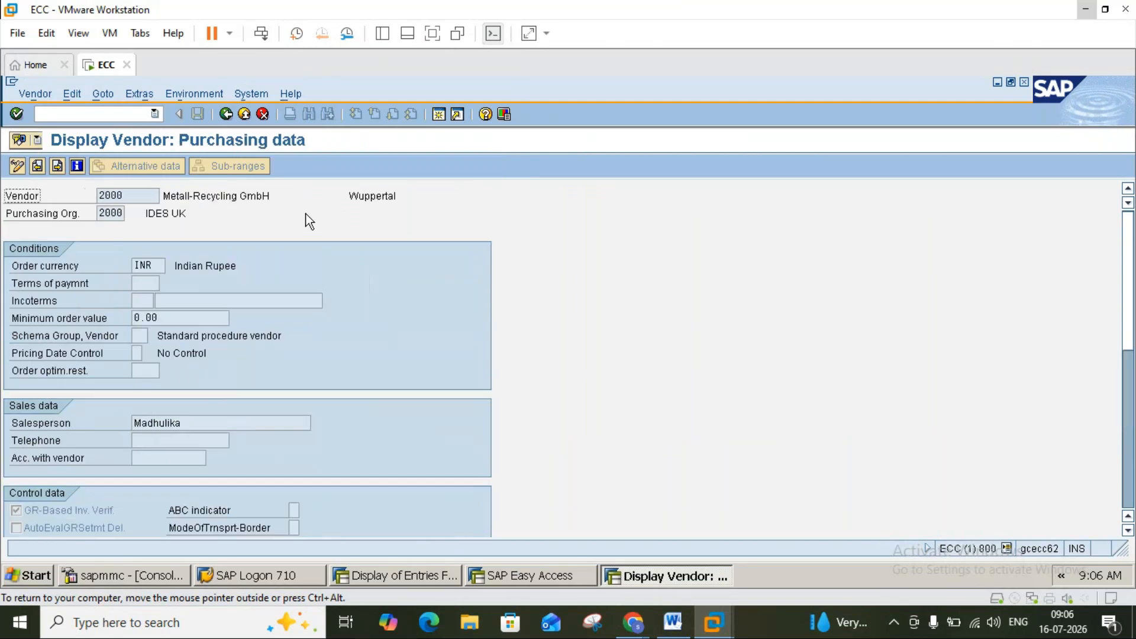
double_click(157, 262)
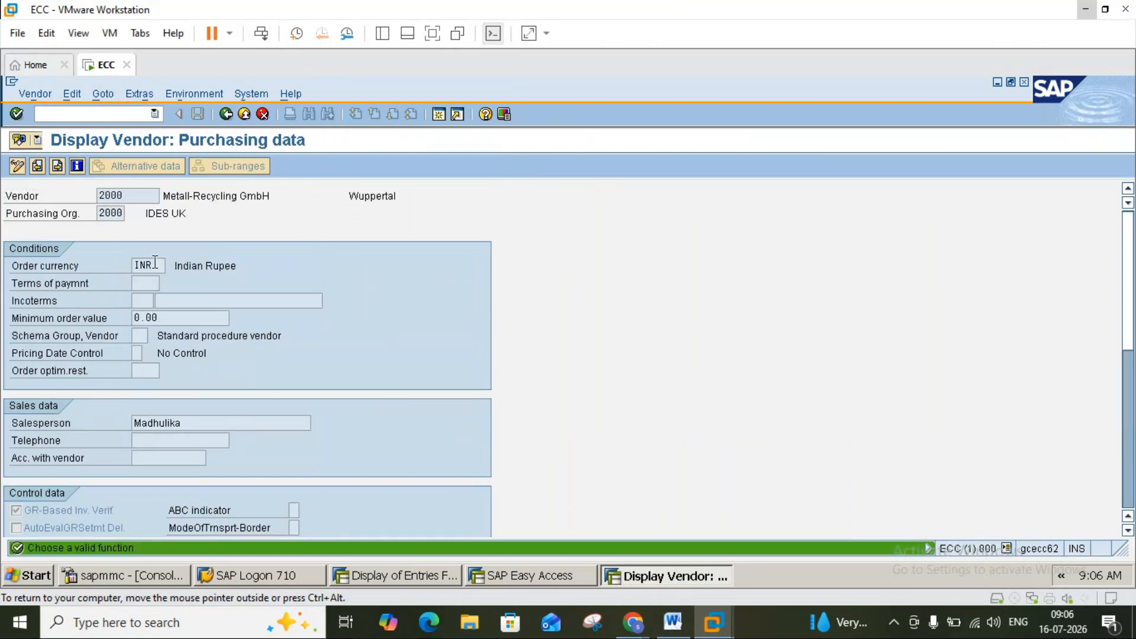
left_click(158, 262)
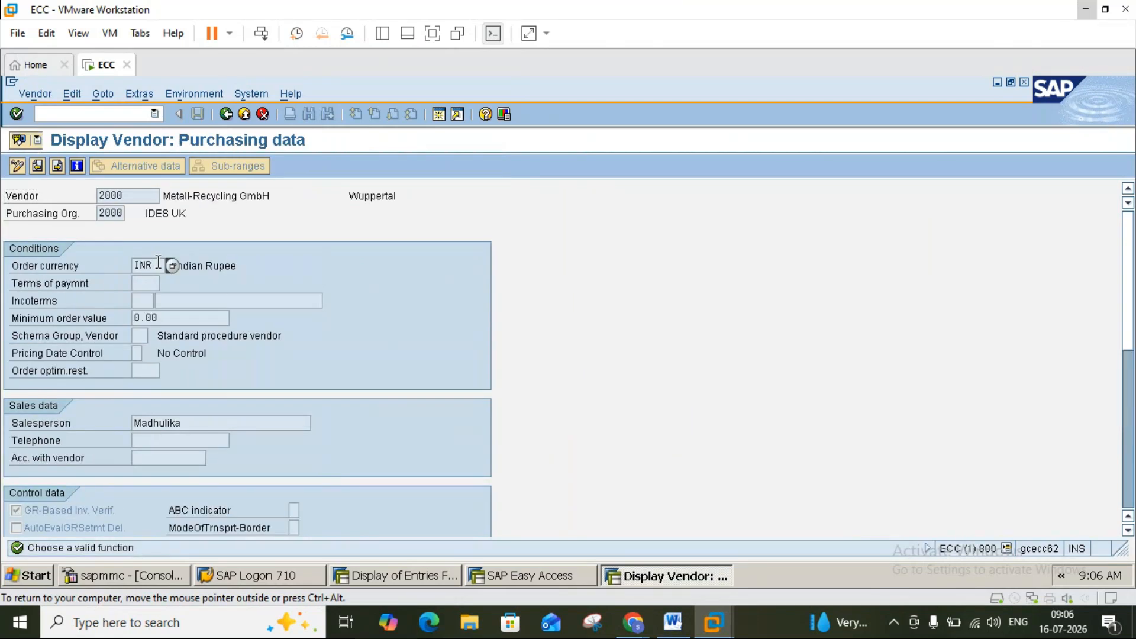
left_click(229, 118)
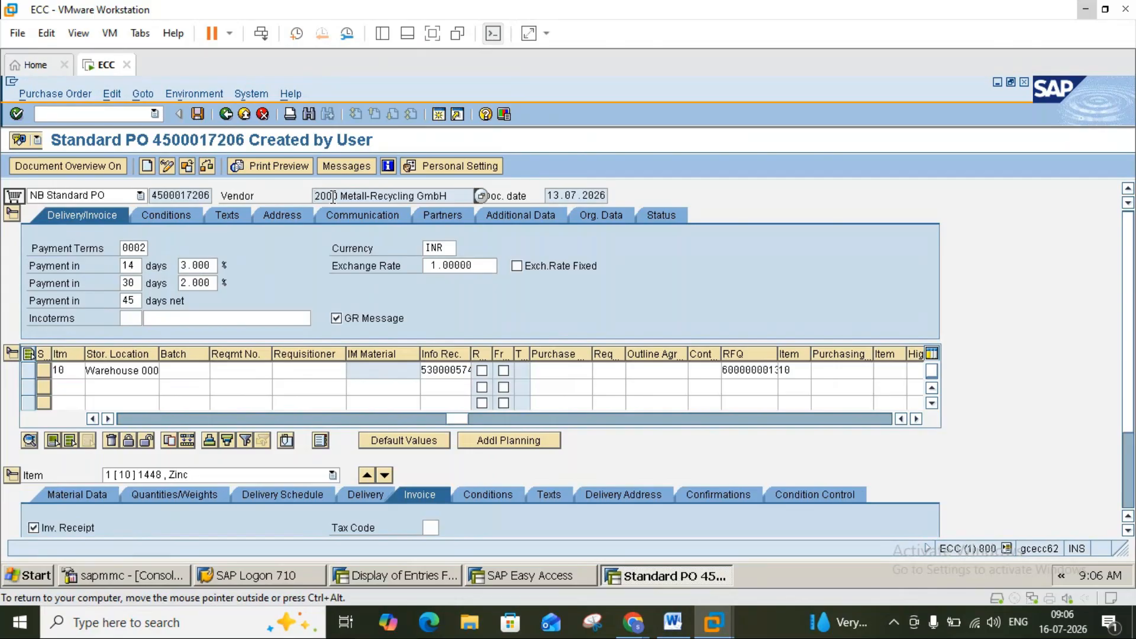
Display material 1448 (Zinc) from item 10 and return to the purchase order.
left_click(130, 416)
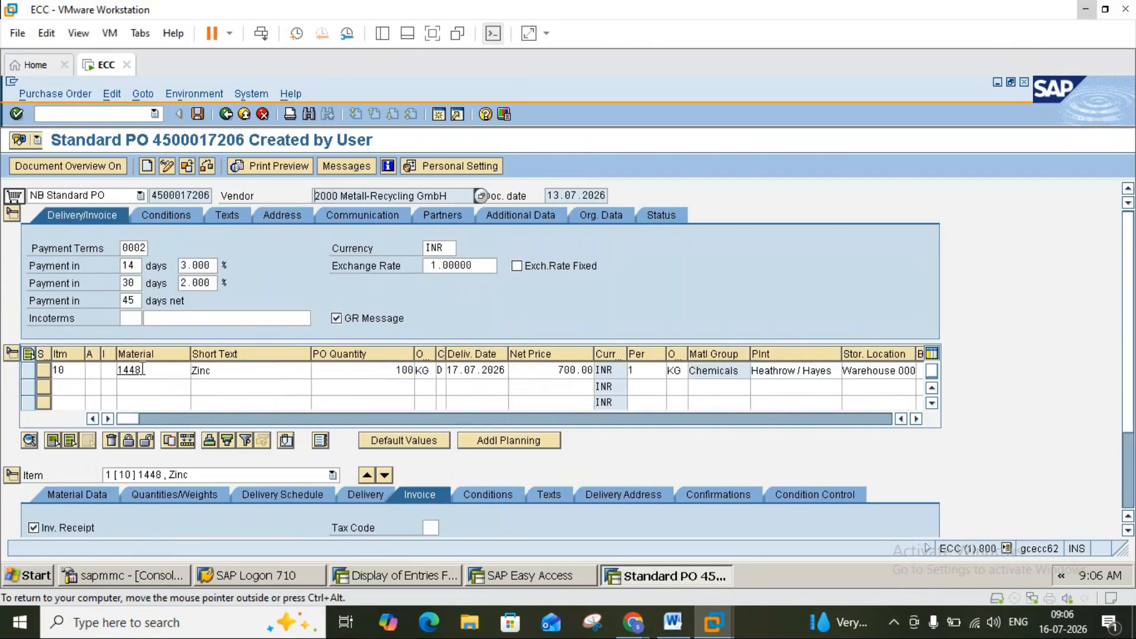
left_click(134, 370)
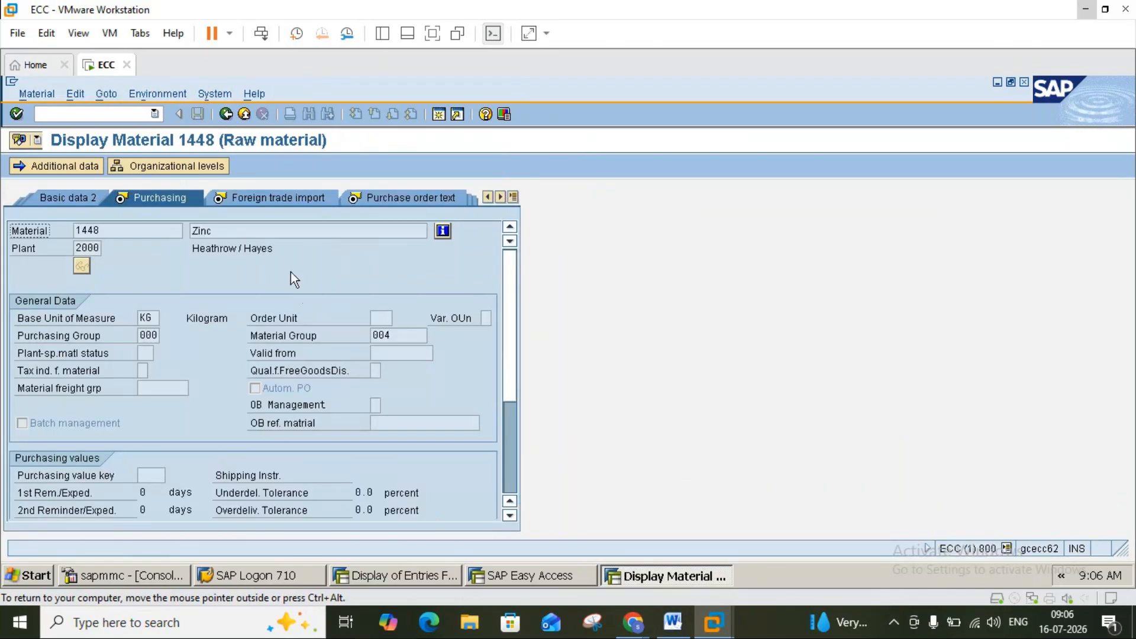
left_click(225, 114)
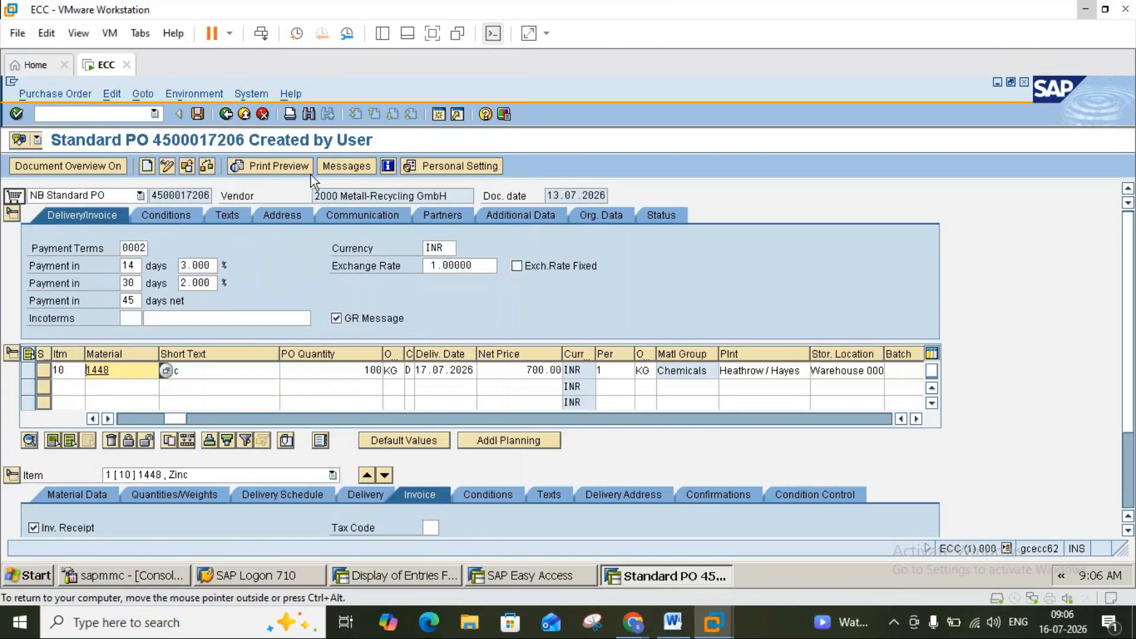
double_click(446, 249)
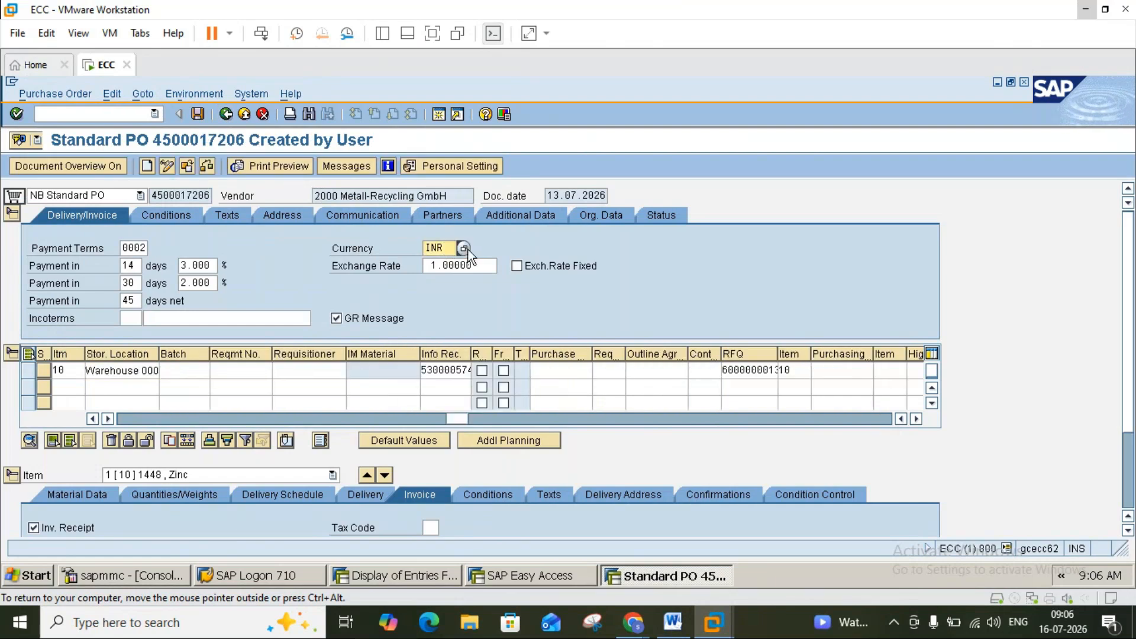
left_click(464, 250)
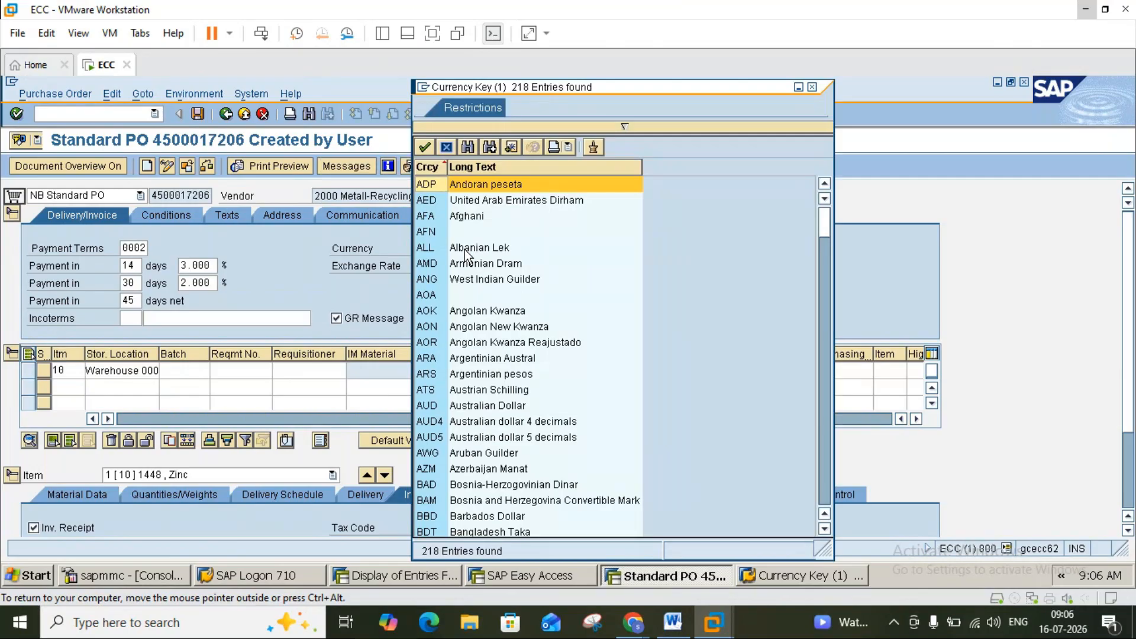
left_click(822, 477)
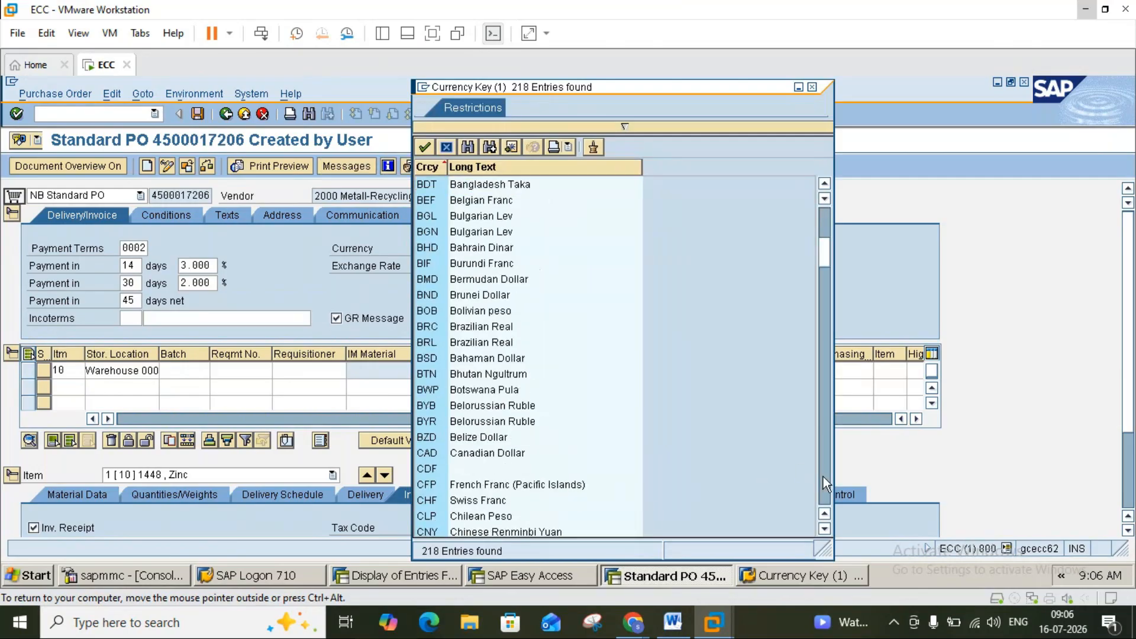
left_click(822, 477)
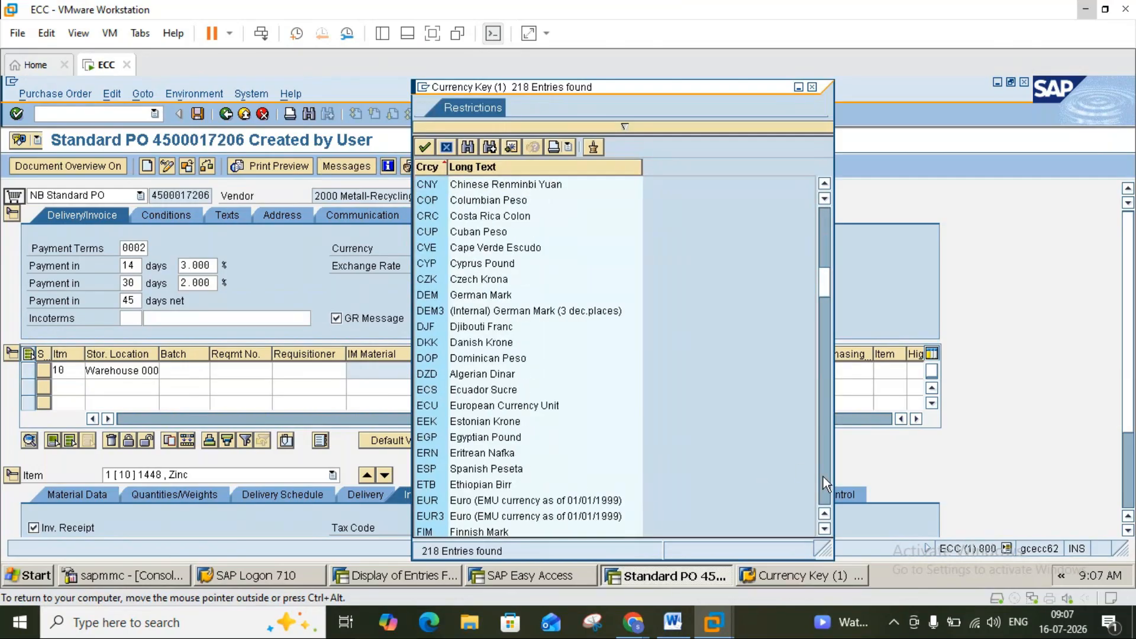
left_click(822, 477)
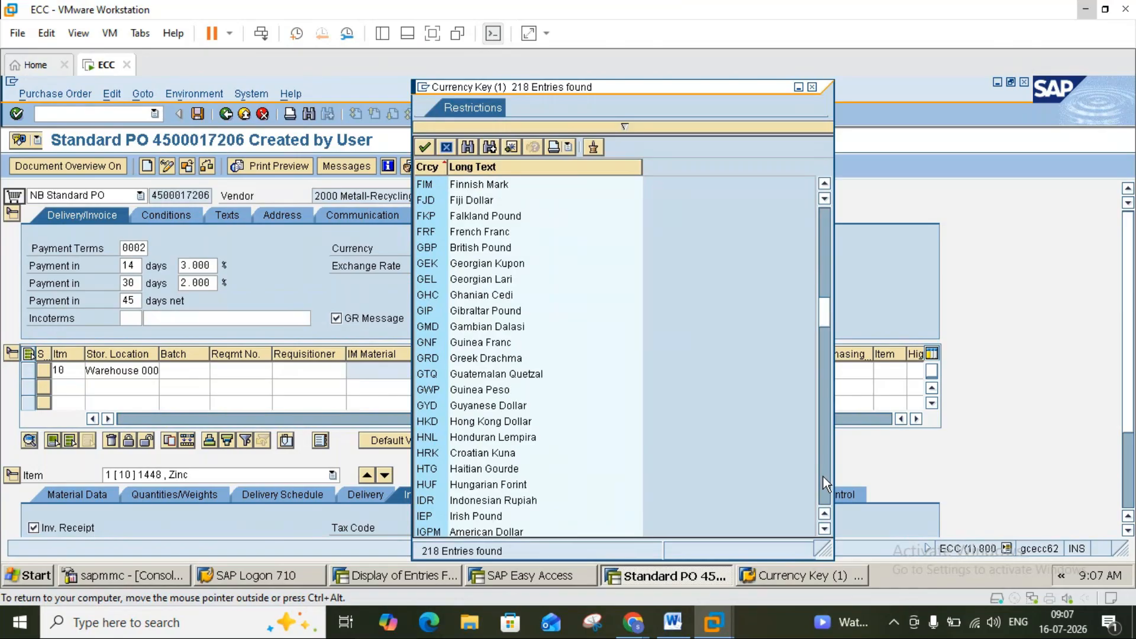
double_click(439, 247)
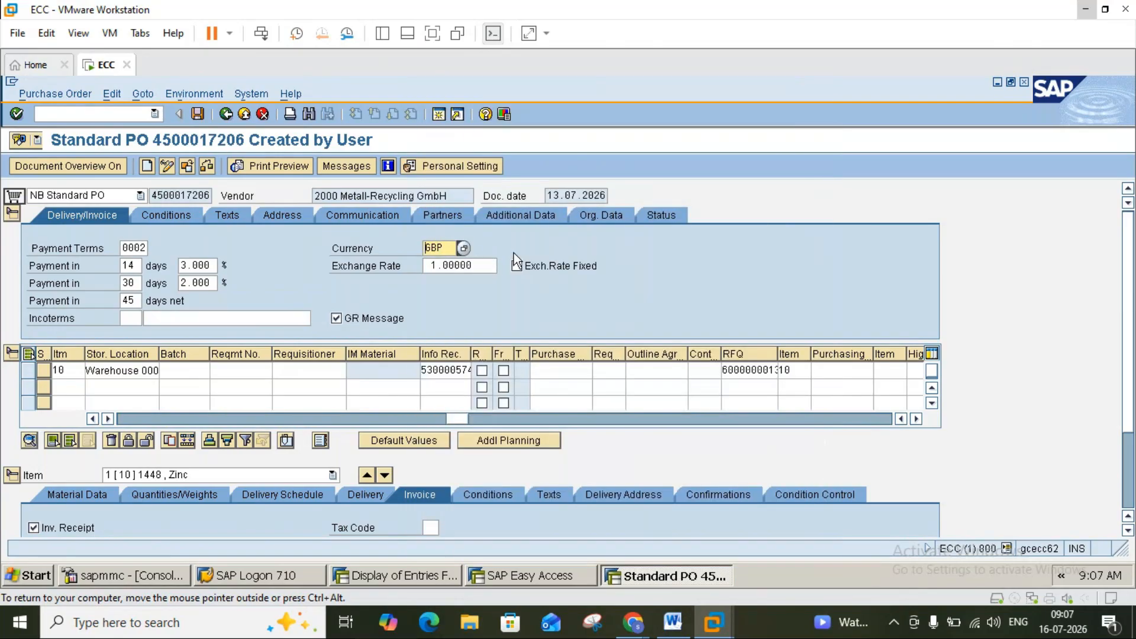
left_click(673, 621)
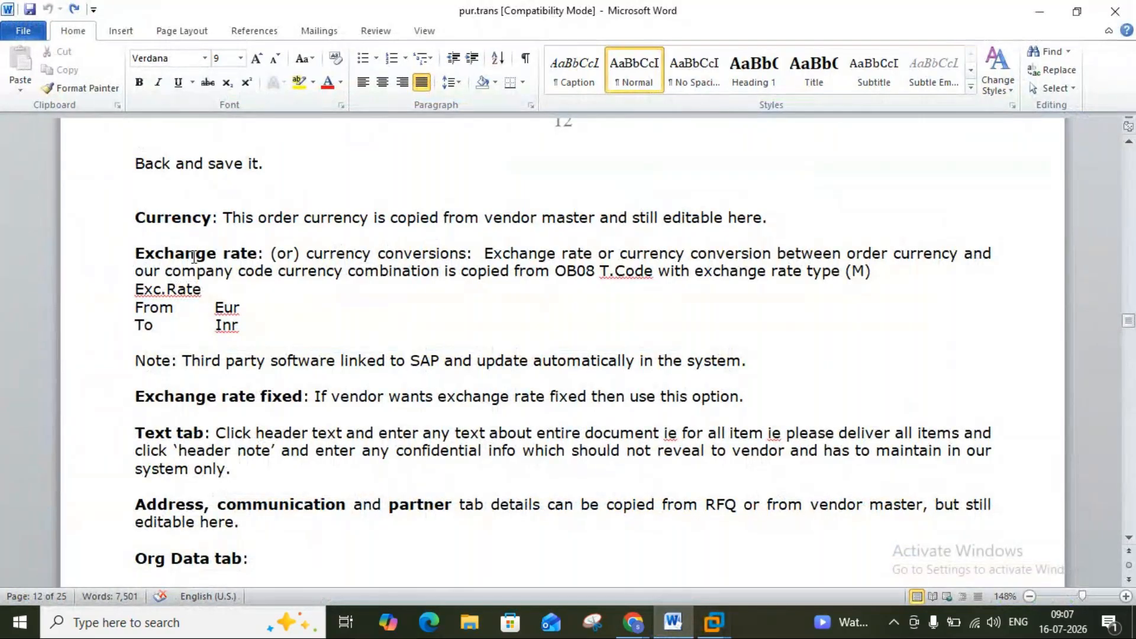
Minimize the Word notes so the GBP purchase order at exchange rate 1.00000 stays visible.
left_click(680, 624)
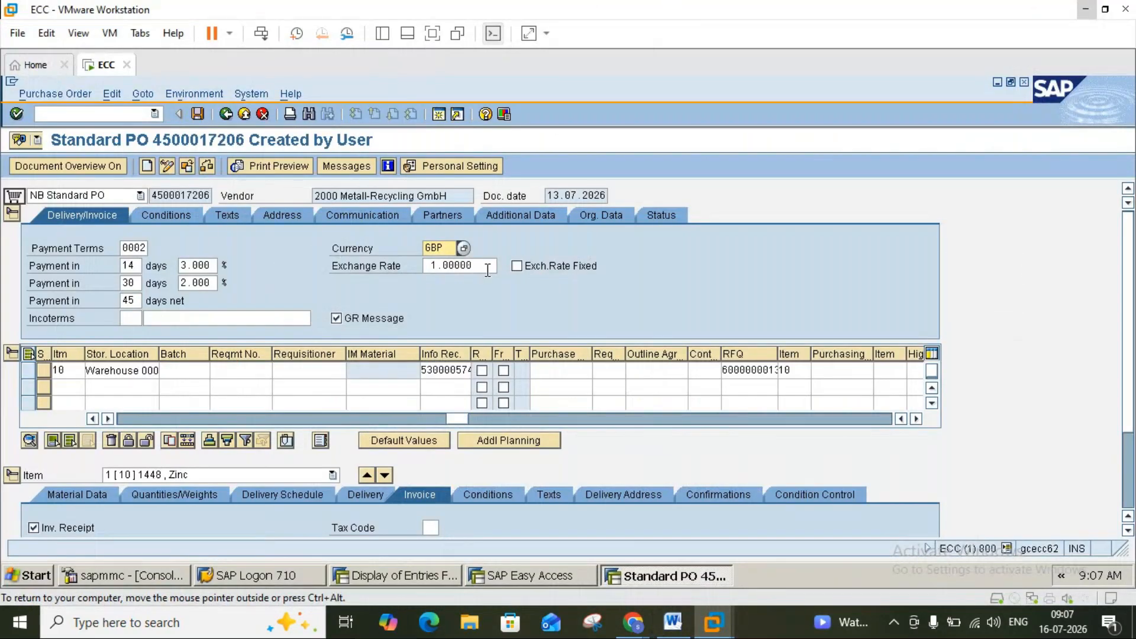
left_click(668, 629)
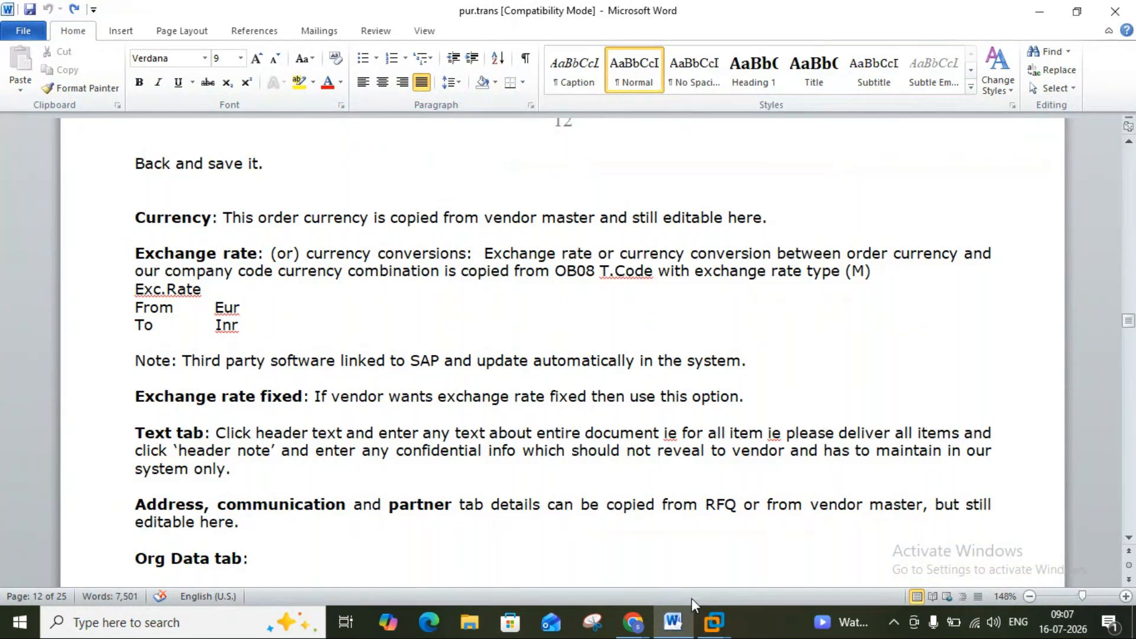
left_click(678, 620)
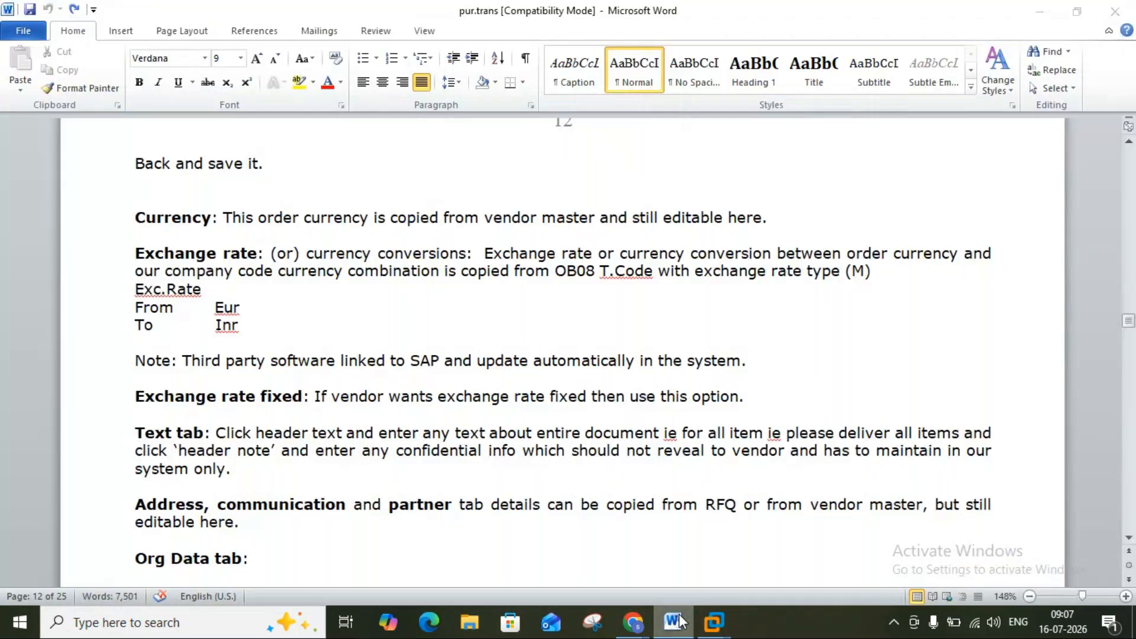
left_click(680, 620)
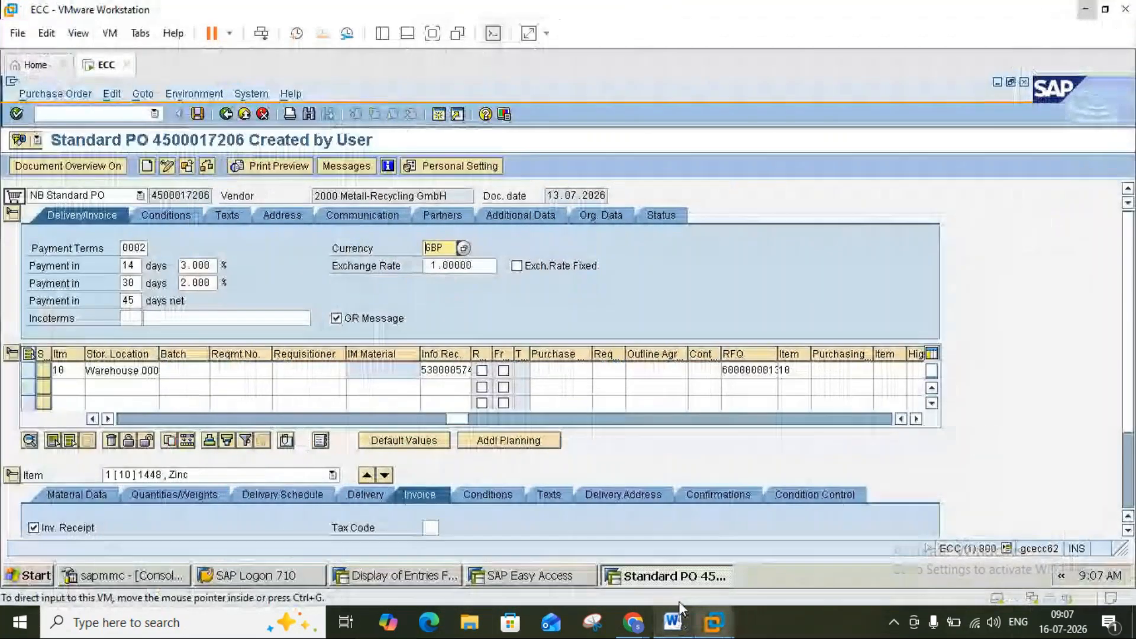
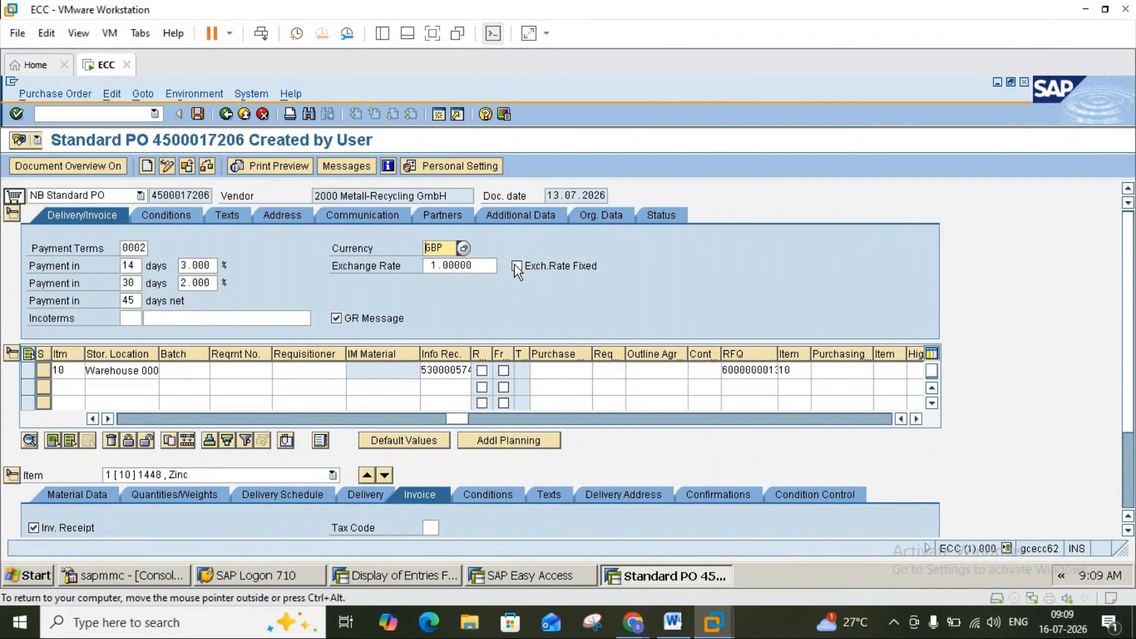
Mark the order's GBP exchange rate of 1.00000 as fixed and apply it.
left_click(516, 264)
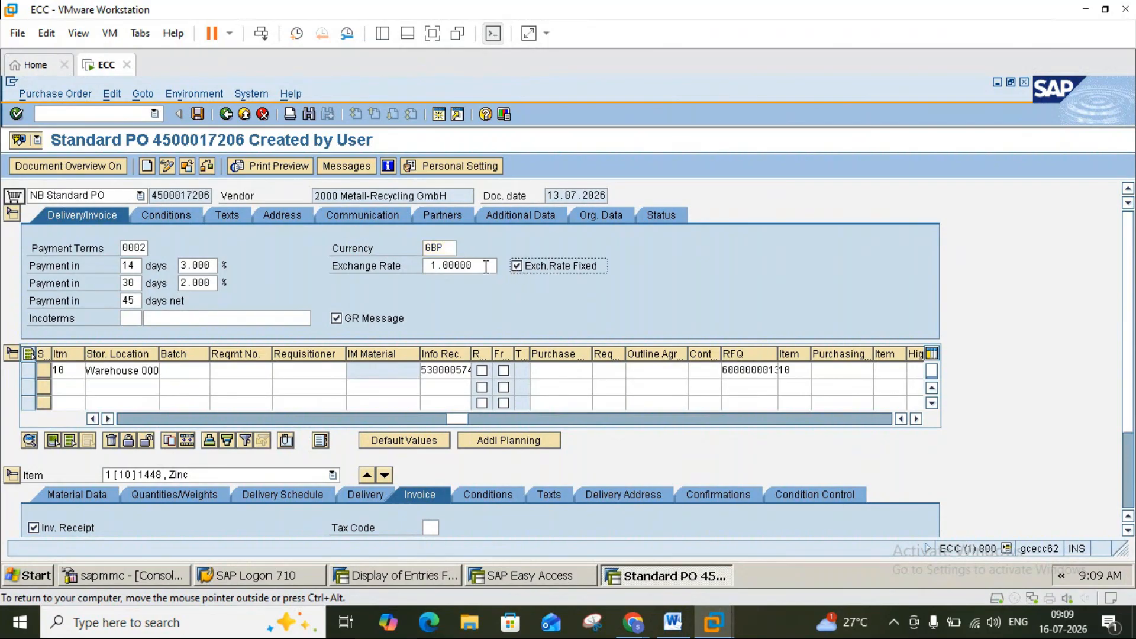
left_click(516, 266)
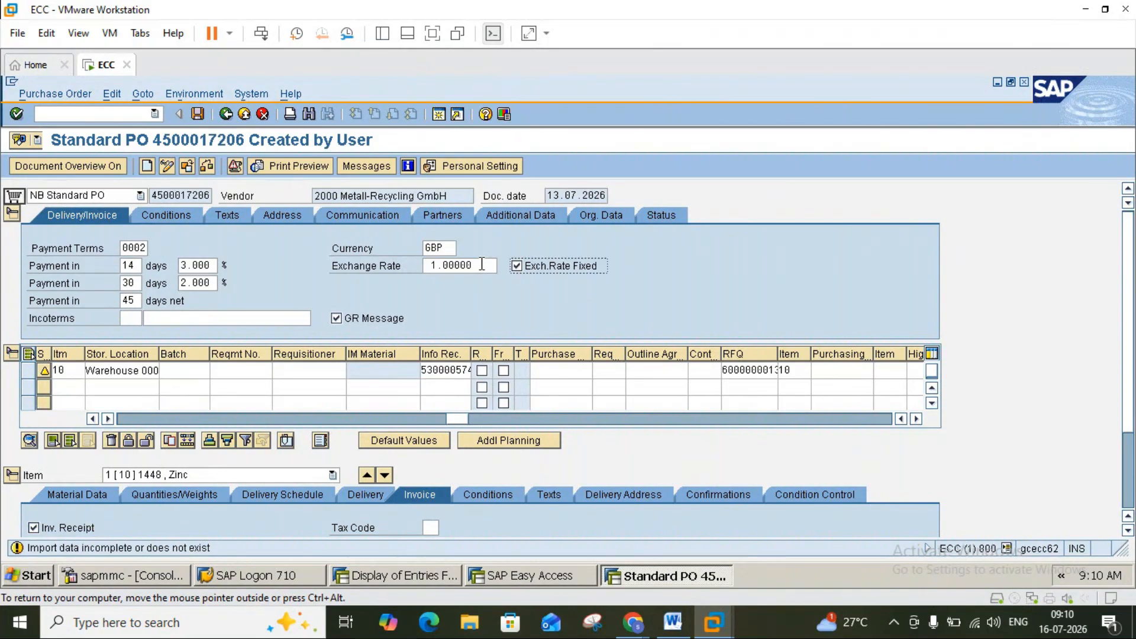
Browse the currency key list for the order currency without choosing, then bring up the pur.trans notes.
left_click(447, 248)
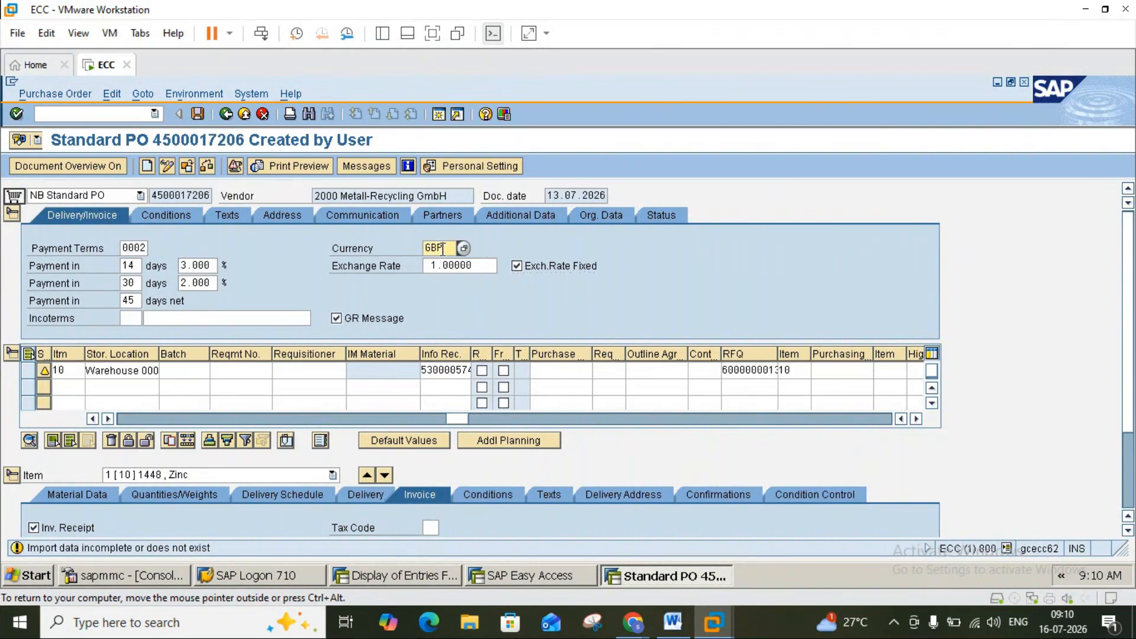
left_click(463, 247)
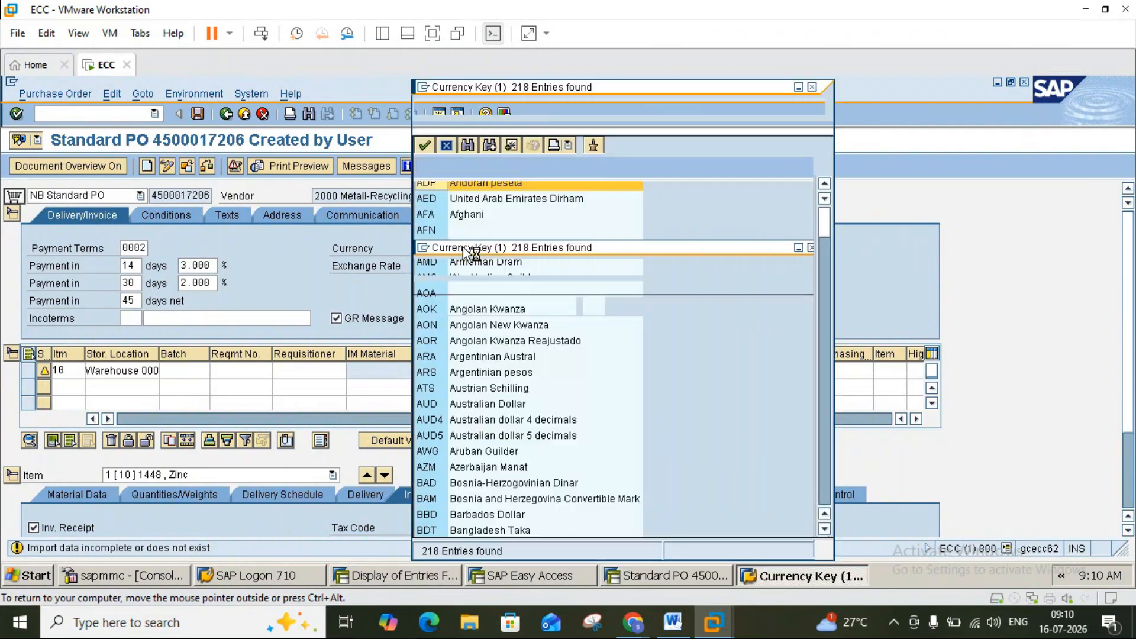
left_click(825, 479)
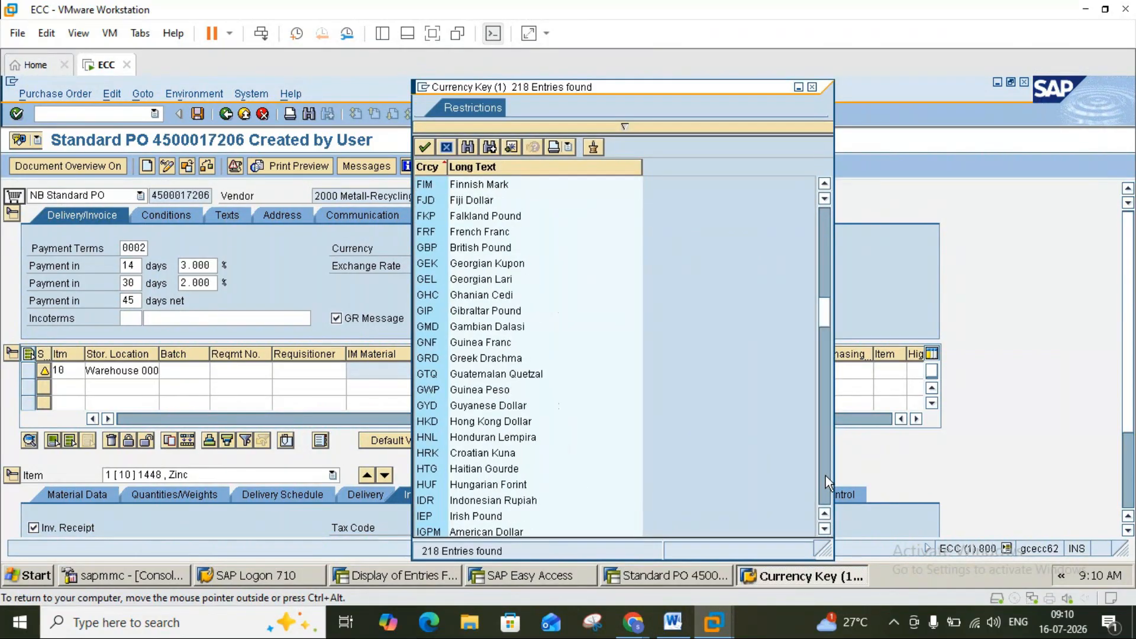
left_click(811, 87)
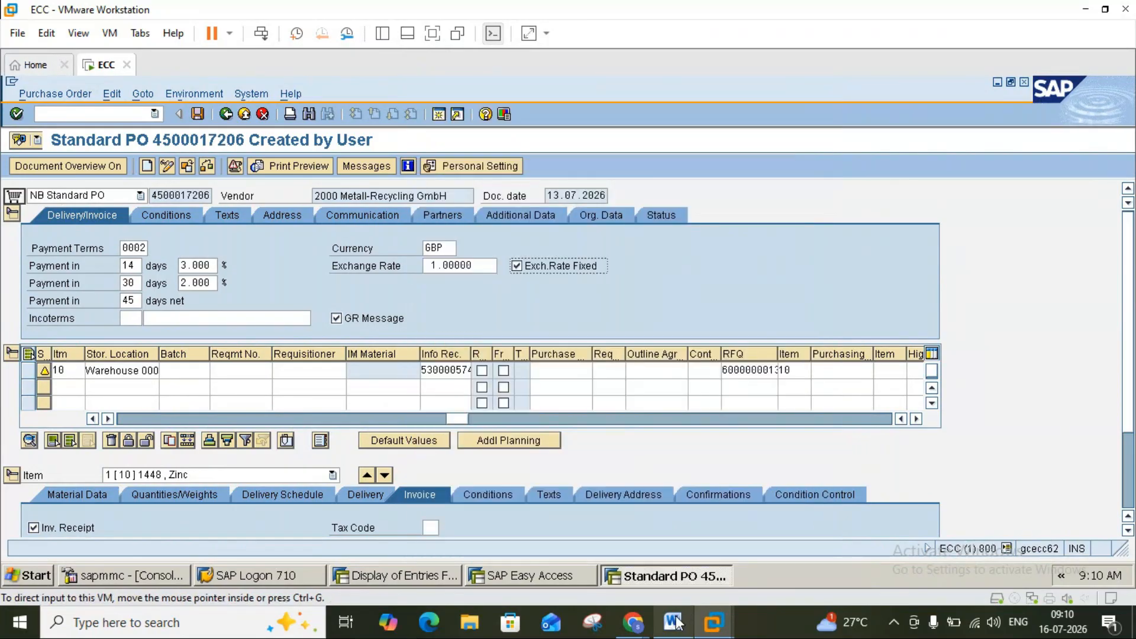
mouse_move(639, 620)
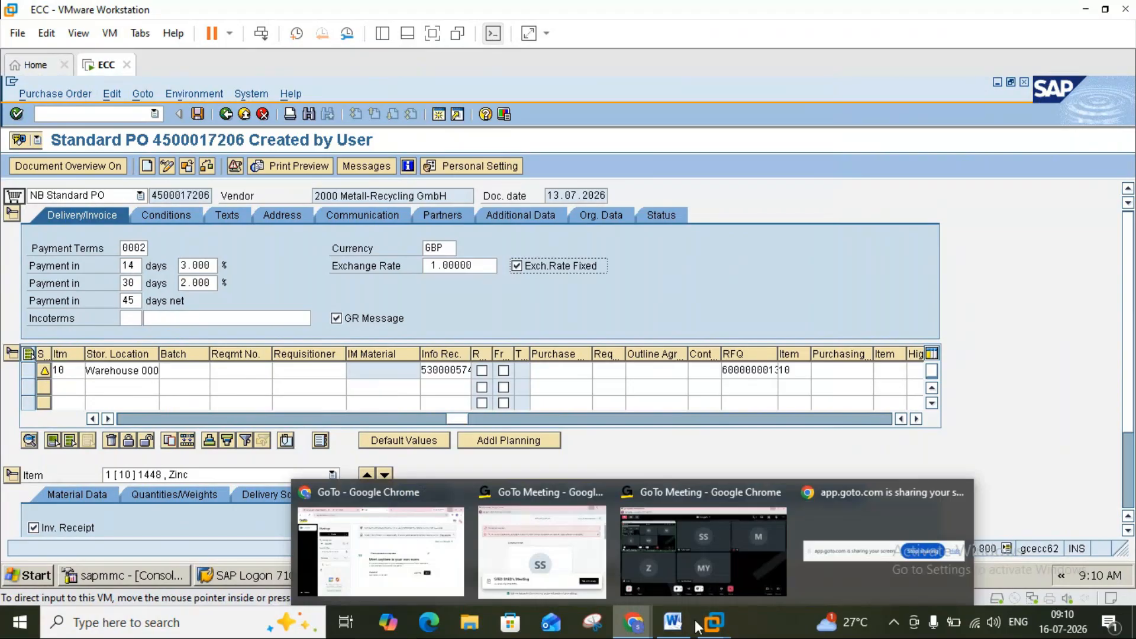
left_click(674, 626)
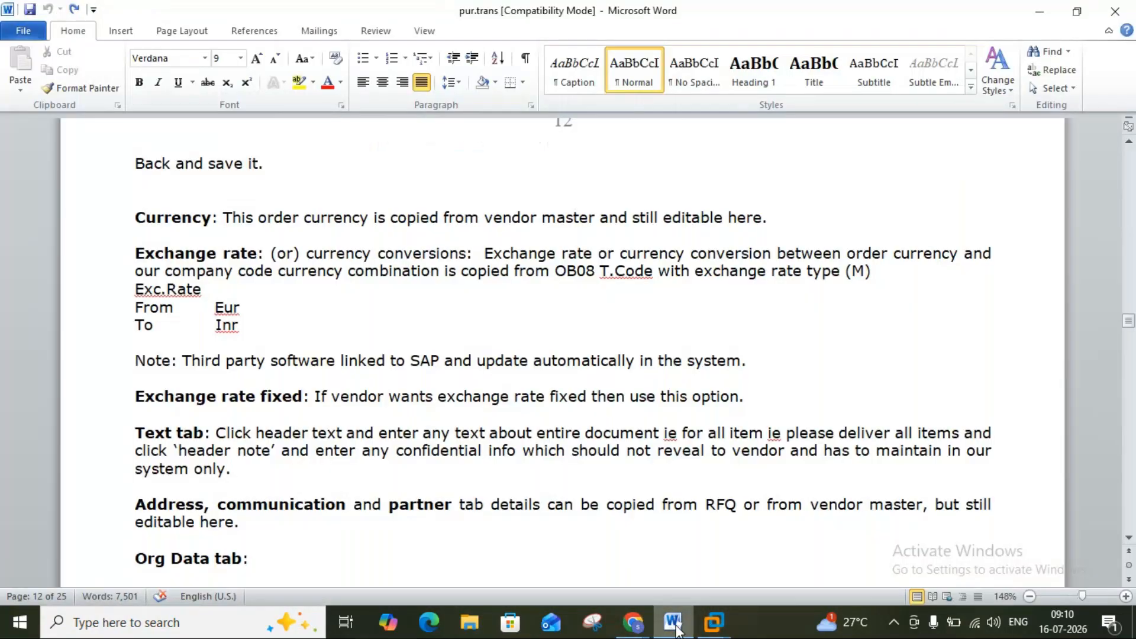
left_click_drag(1130, 540, 1130, 543)
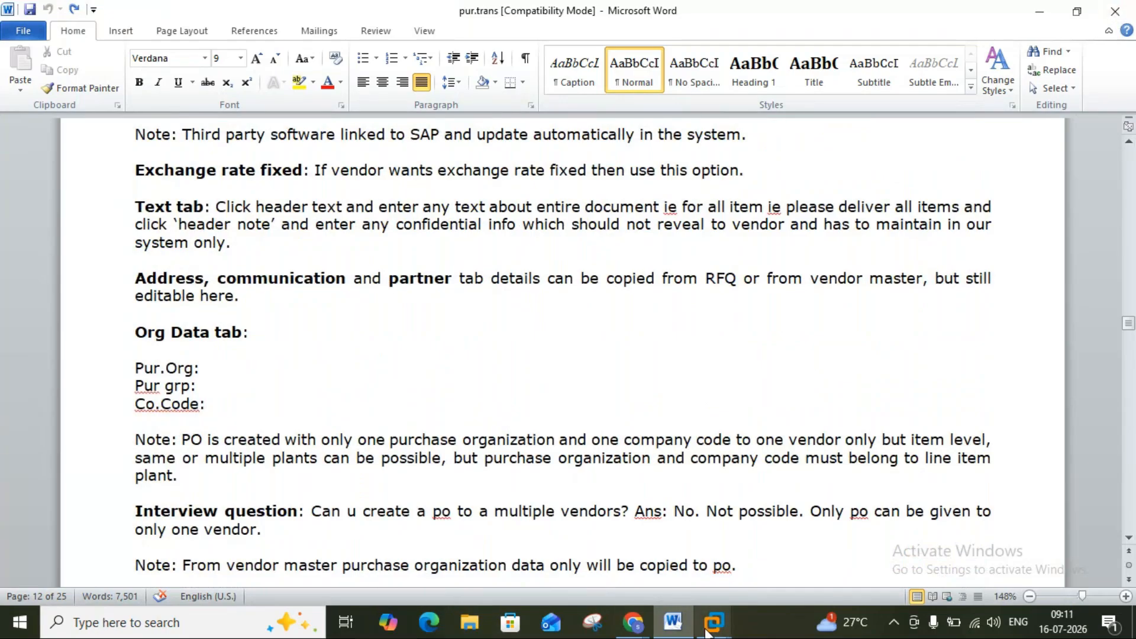
mouse_move(713, 624)
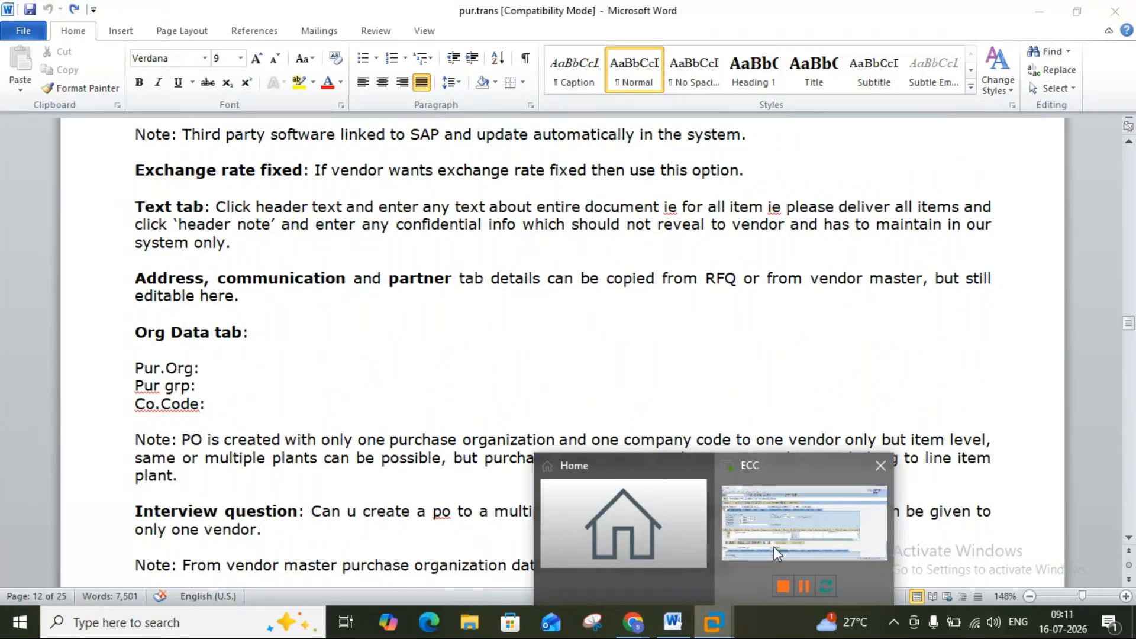
left_click(774, 546)
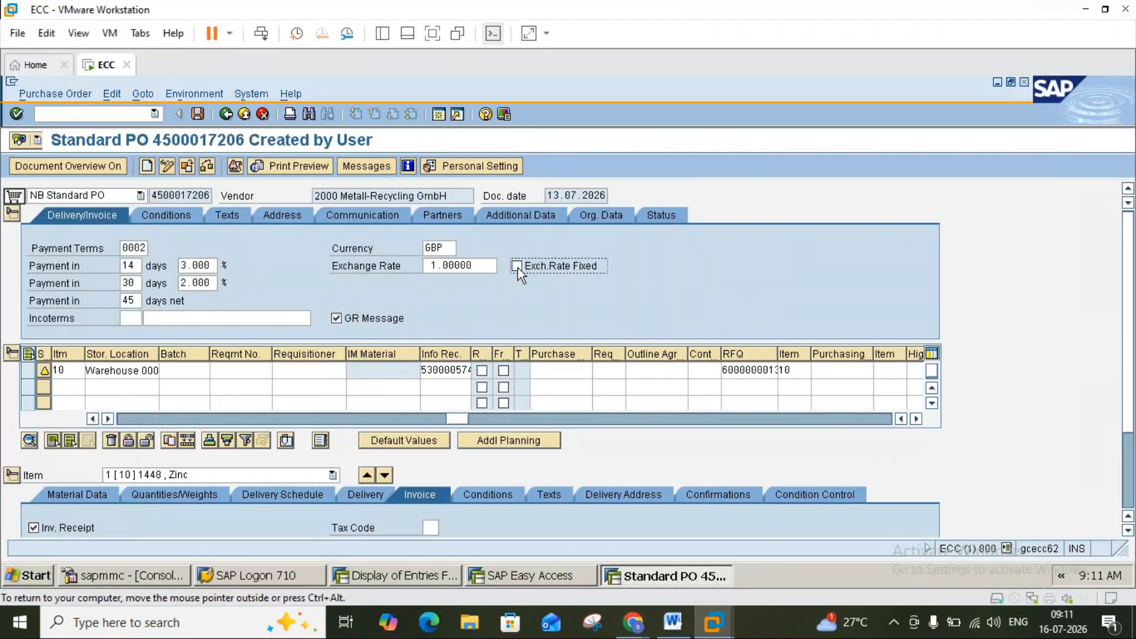
left_click(479, 265)
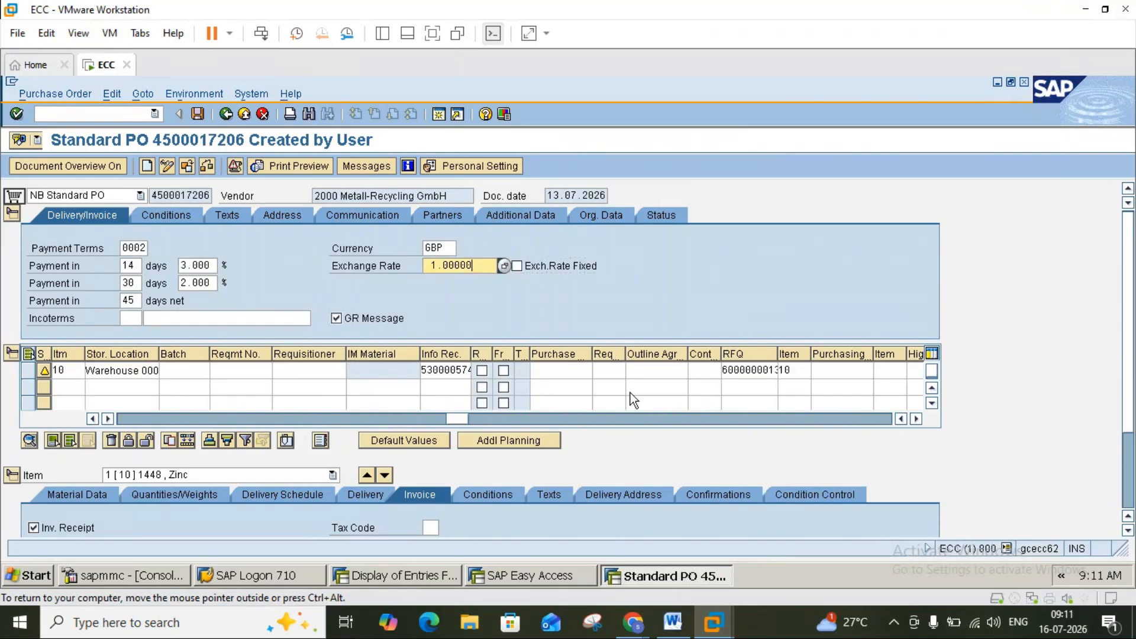
left_click(672, 622)
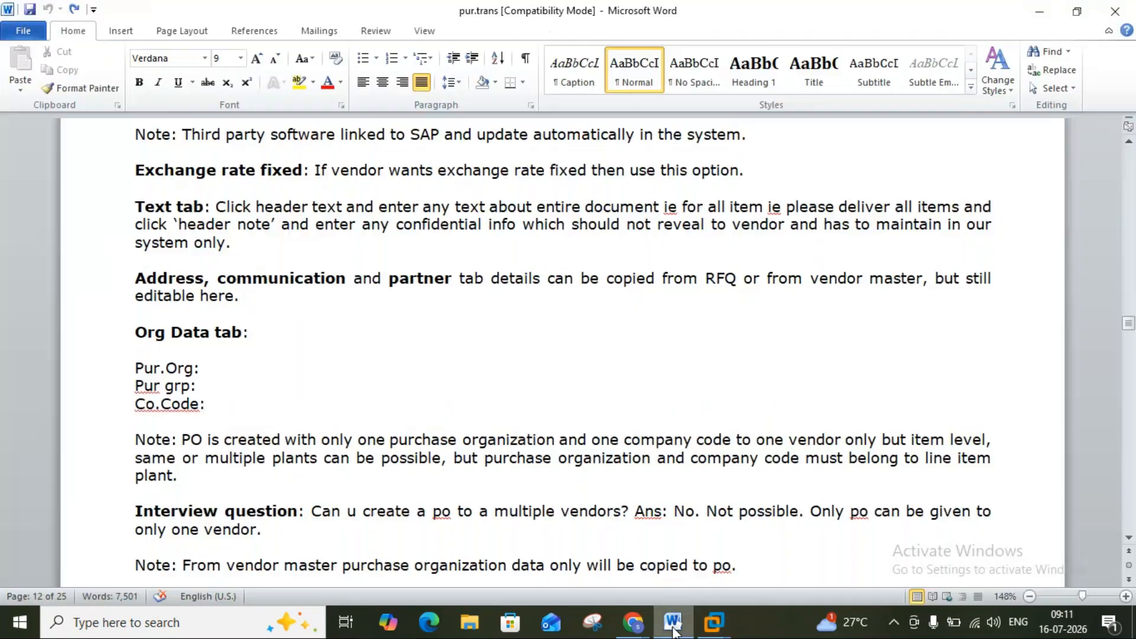
left_click(673, 627)
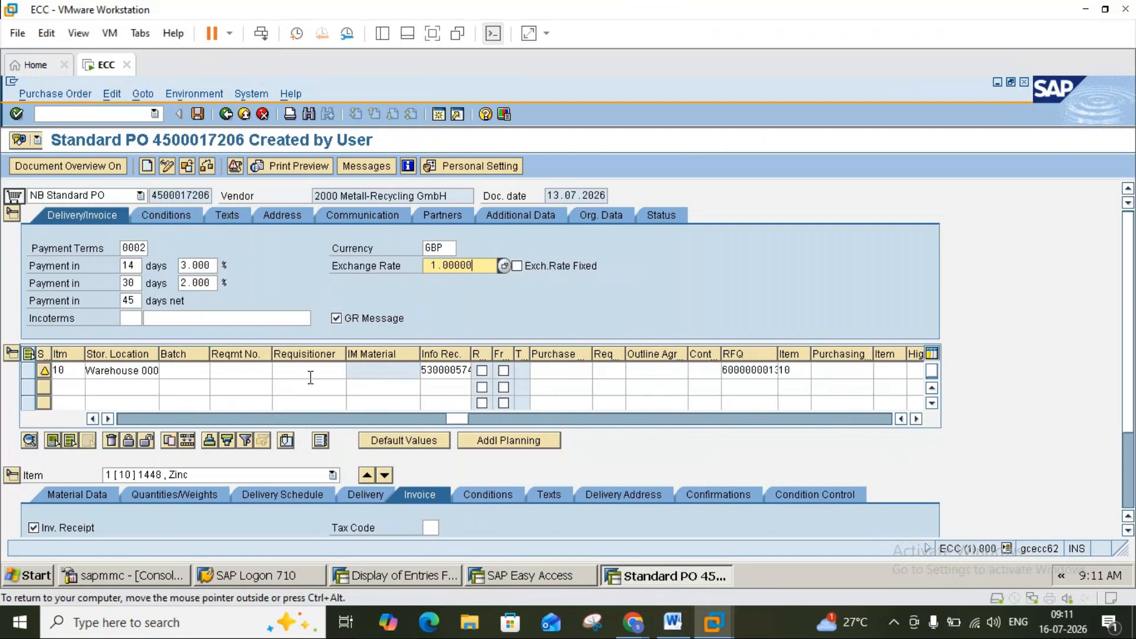
View the header pricing conditions, then item 10's detail conditions.
left_click(186, 213)
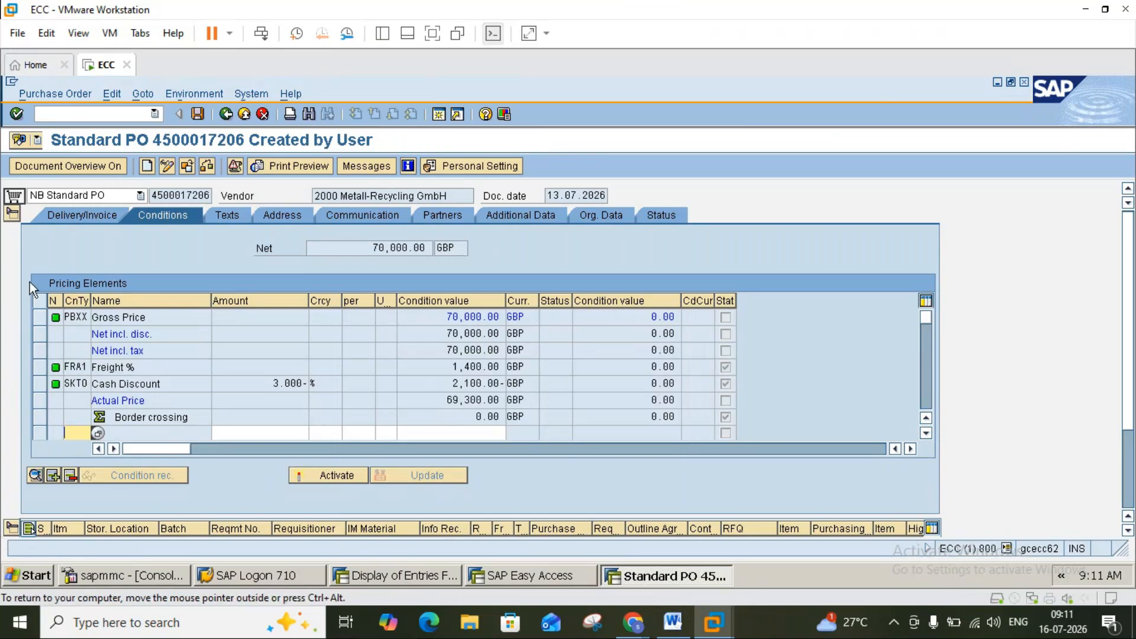
left_click(14, 215)
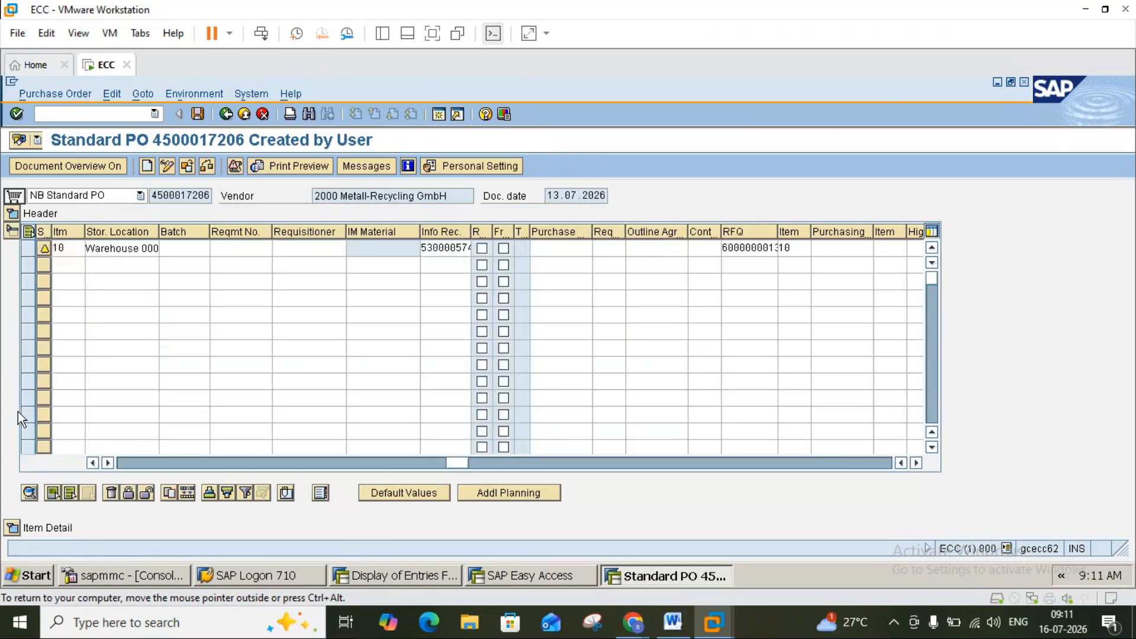
left_click(13, 527)
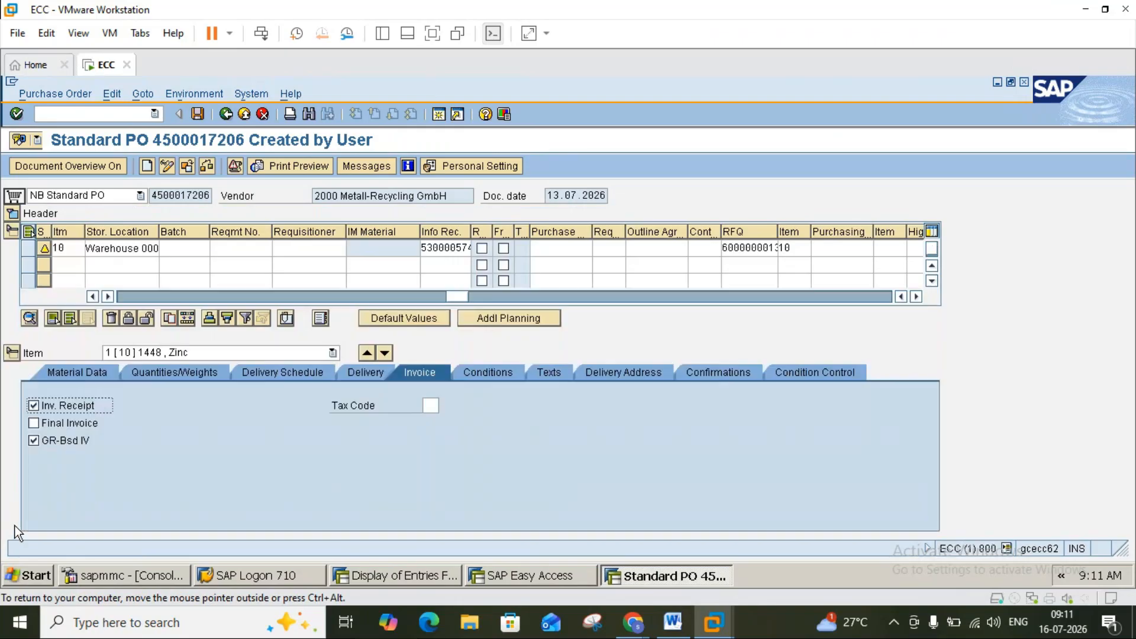
left_click(487, 374)
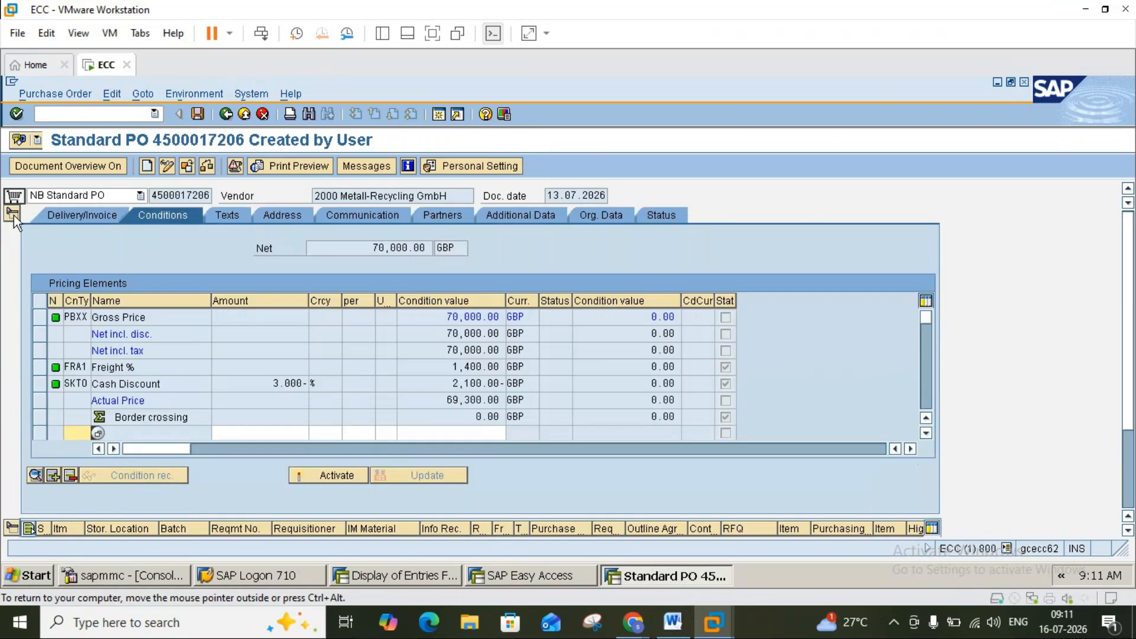
Redisplay header conditions and inspect PBXX gross 70,000, FRA1 freight 1,400 and SKTO discount 2,100.
left_click(12, 213)
left_click(151, 216)
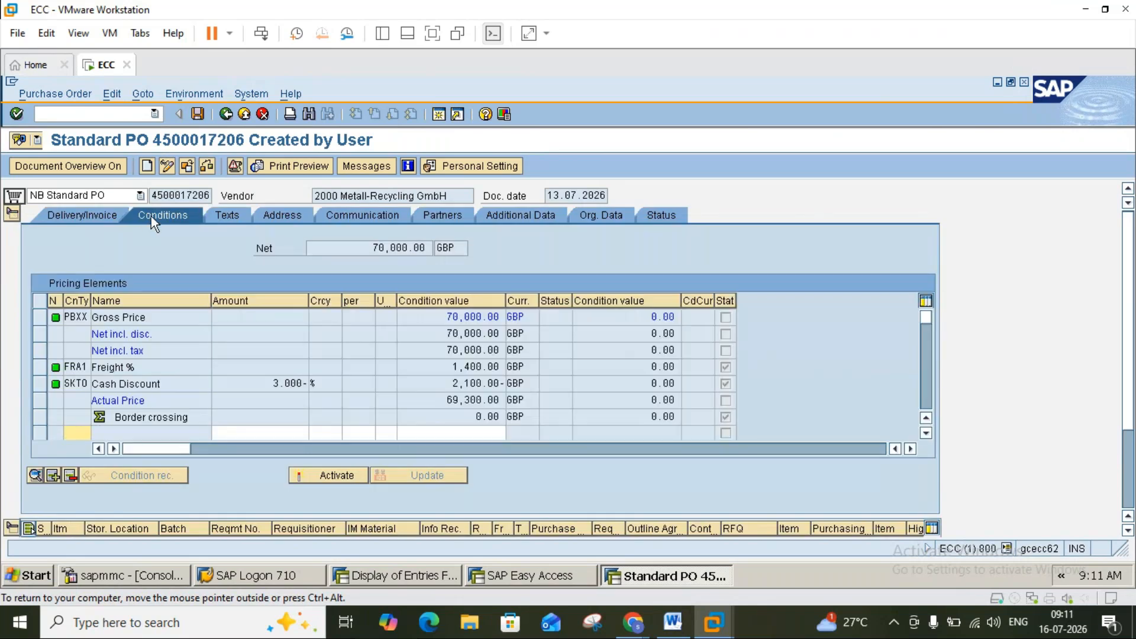
left_click(80, 318)
left_click(80, 368)
left_click(82, 384)
Review item 10's FRA1 freight, Invoice, Delivery Schedule and Quantities/Weights tabs, ending on Conditions.
left_click(13, 213)
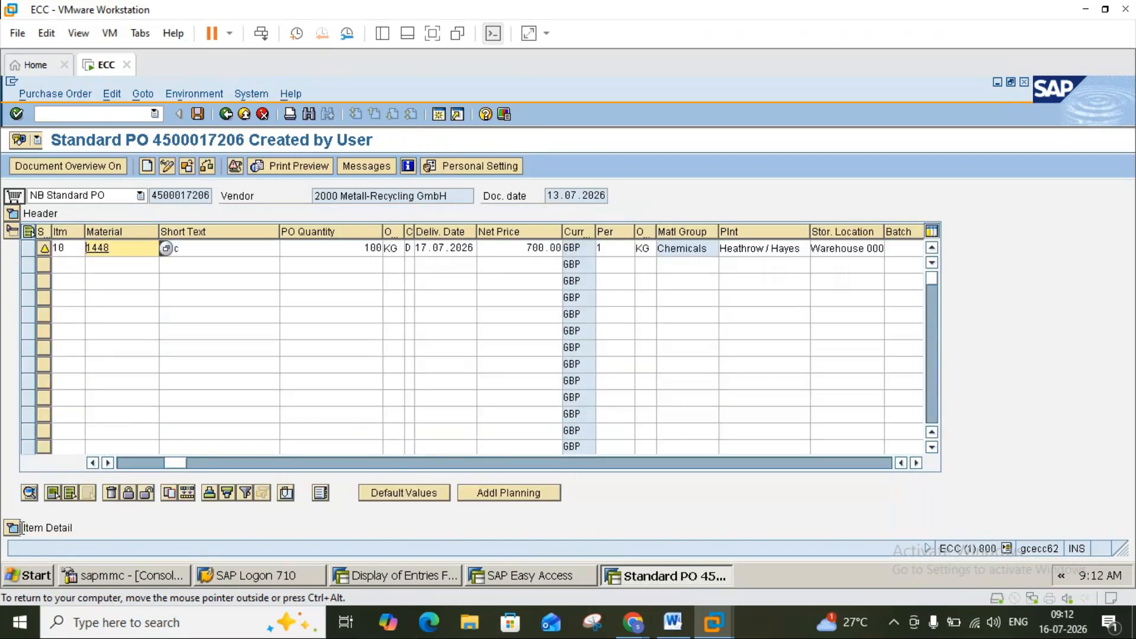
left_click(17, 527)
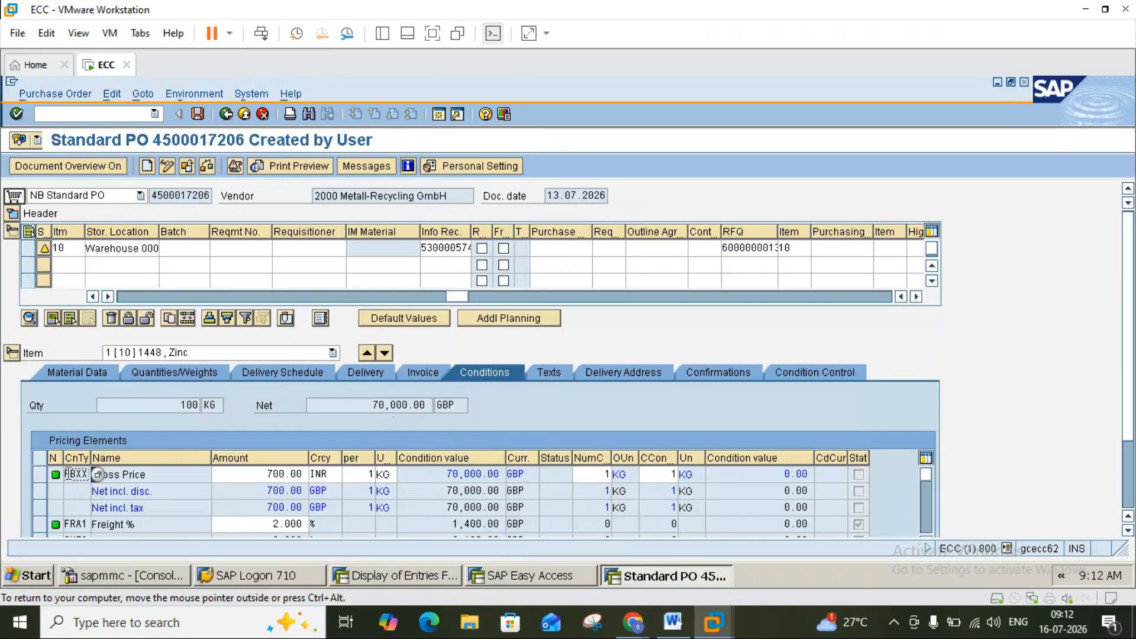
left_click(76, 524)
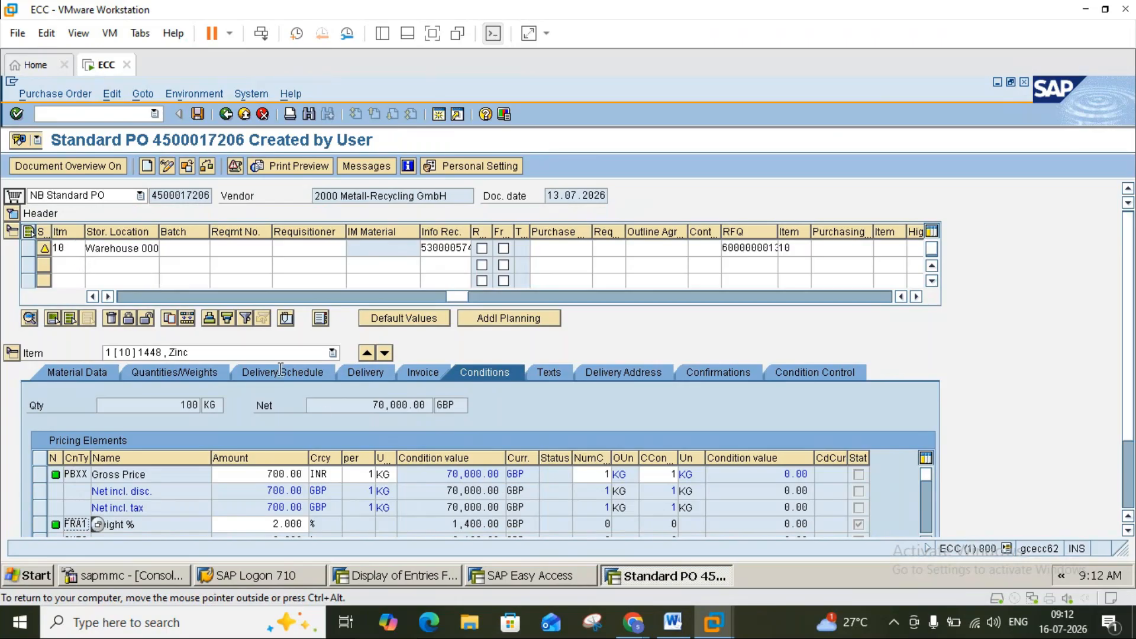
left_click(424, 371)
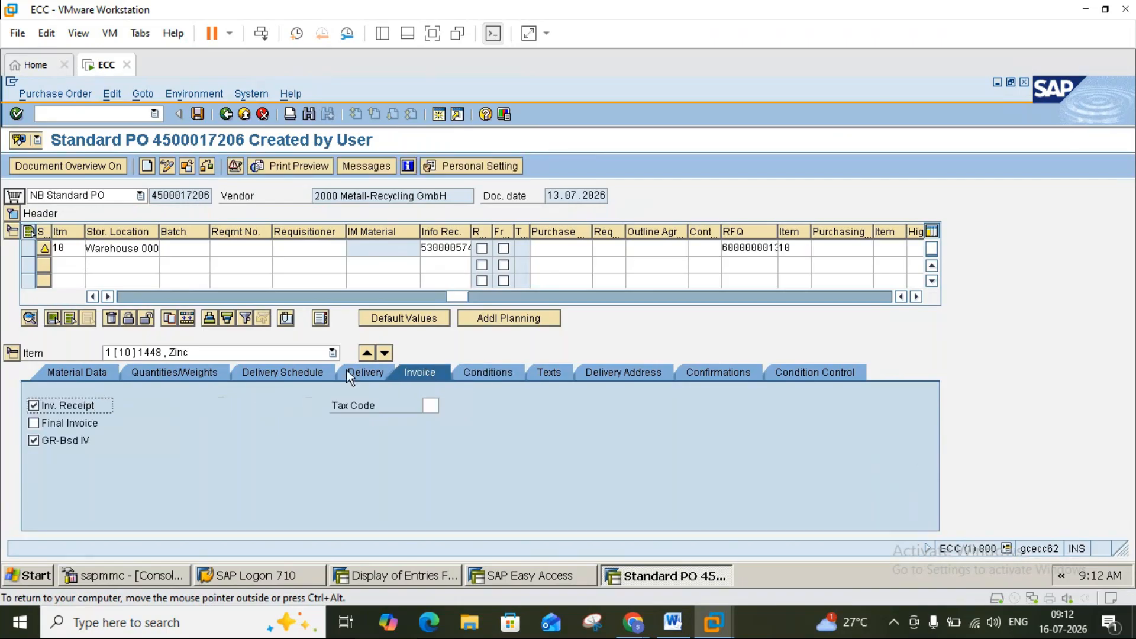
left_click(284, 374)
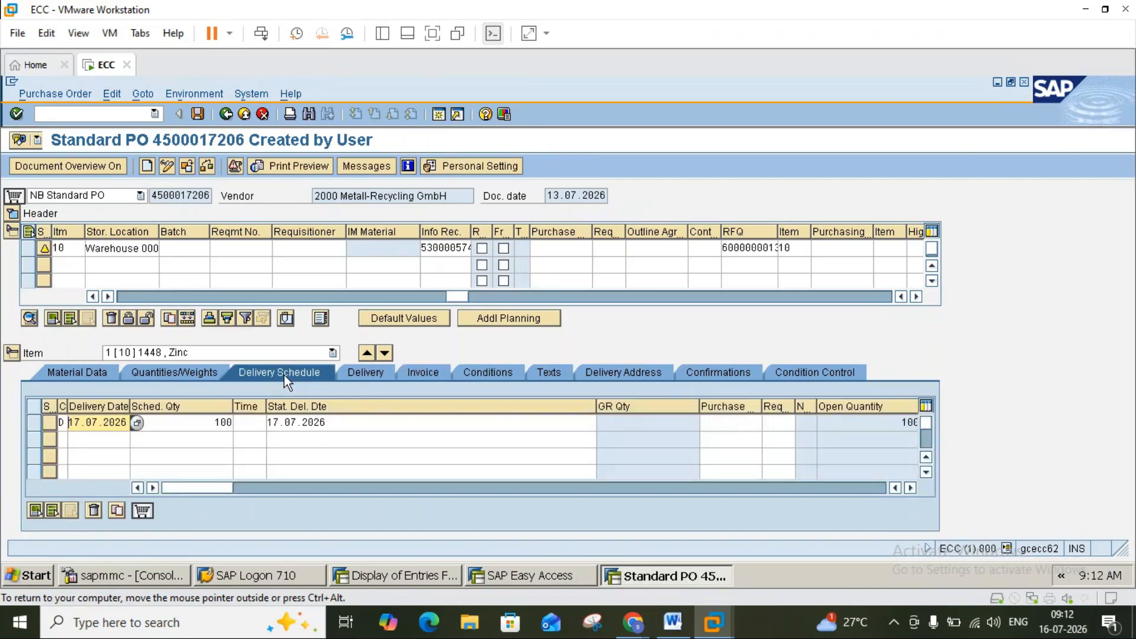
left_click(207, 373)
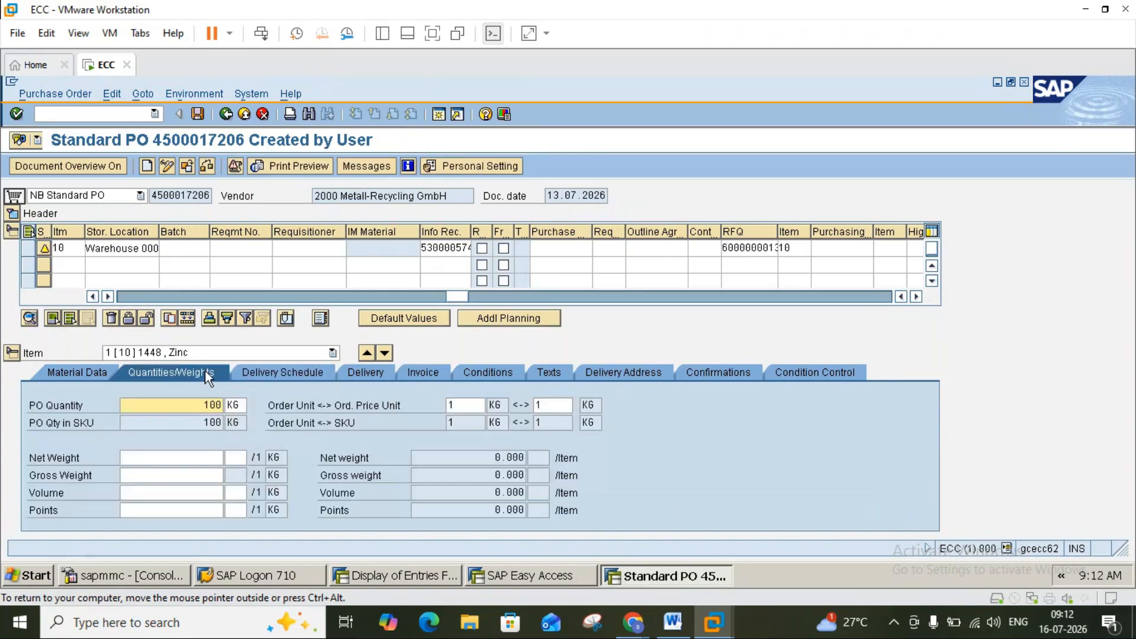
left_click(468, 373)
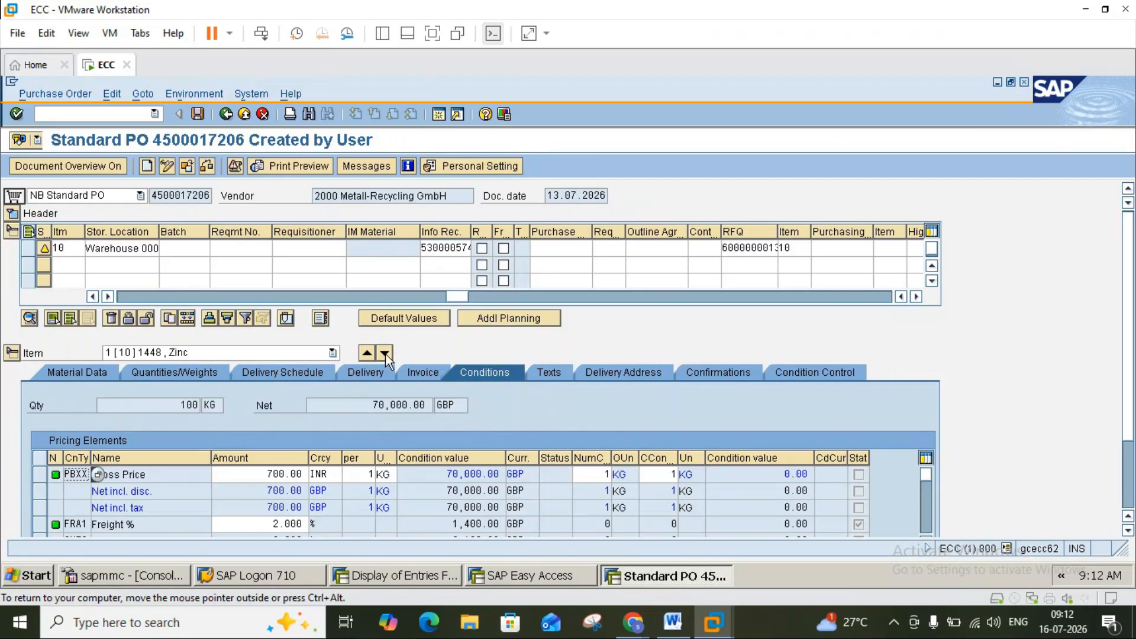
Add material 1448 (Zinc) as a new item 20 row in the purchase order.
left_click(125, 266)
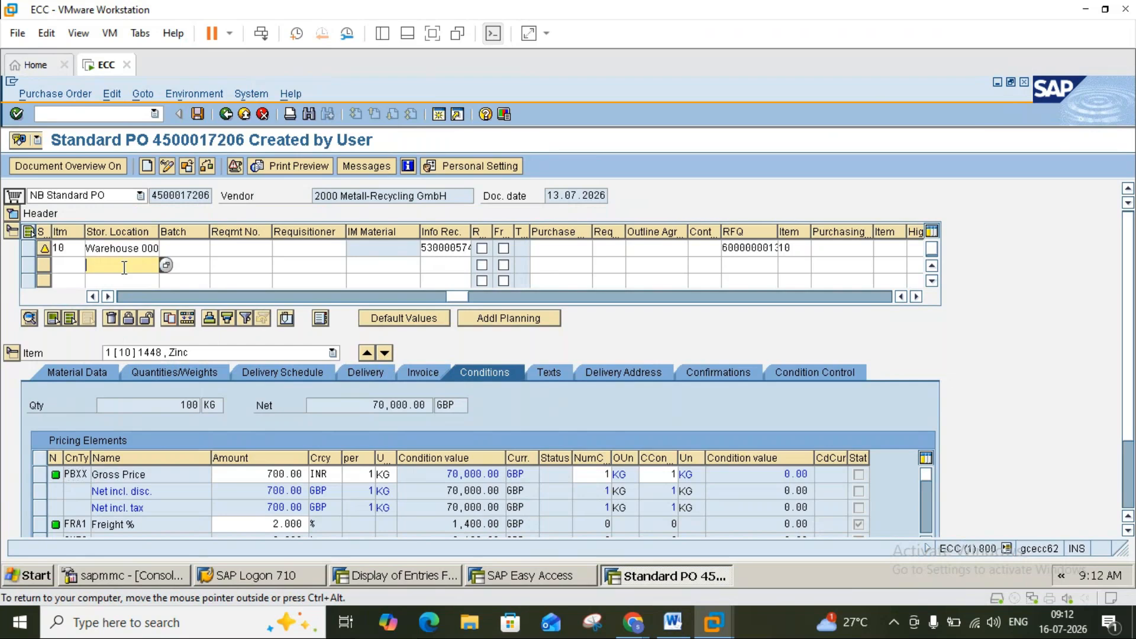
left_click(140, 295)
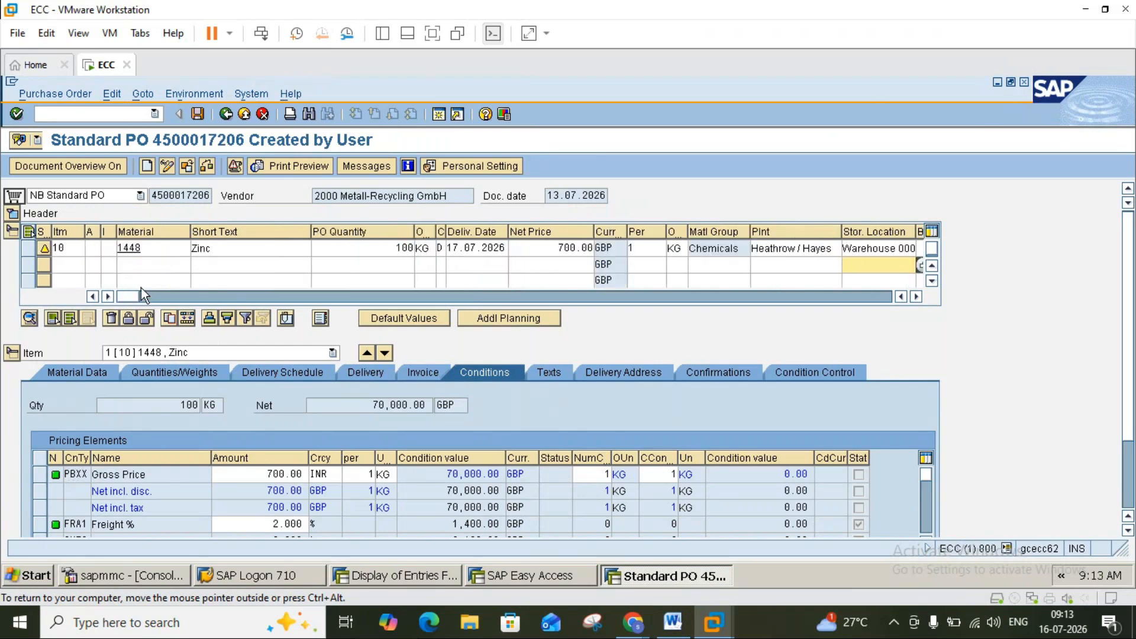
left_click(147, 265)
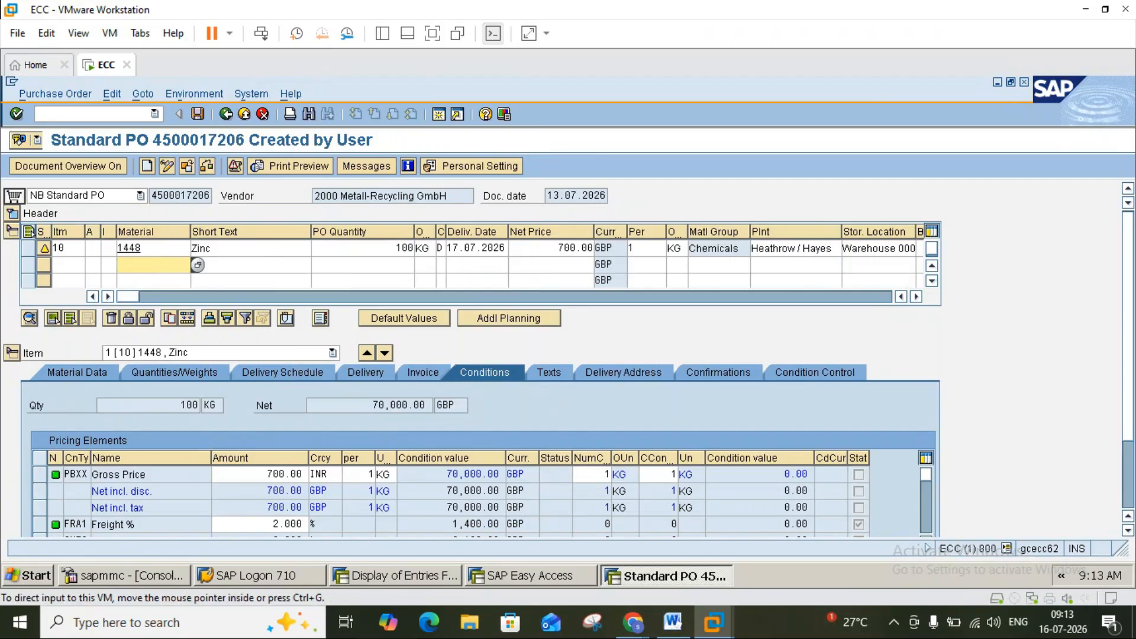
key("Return")
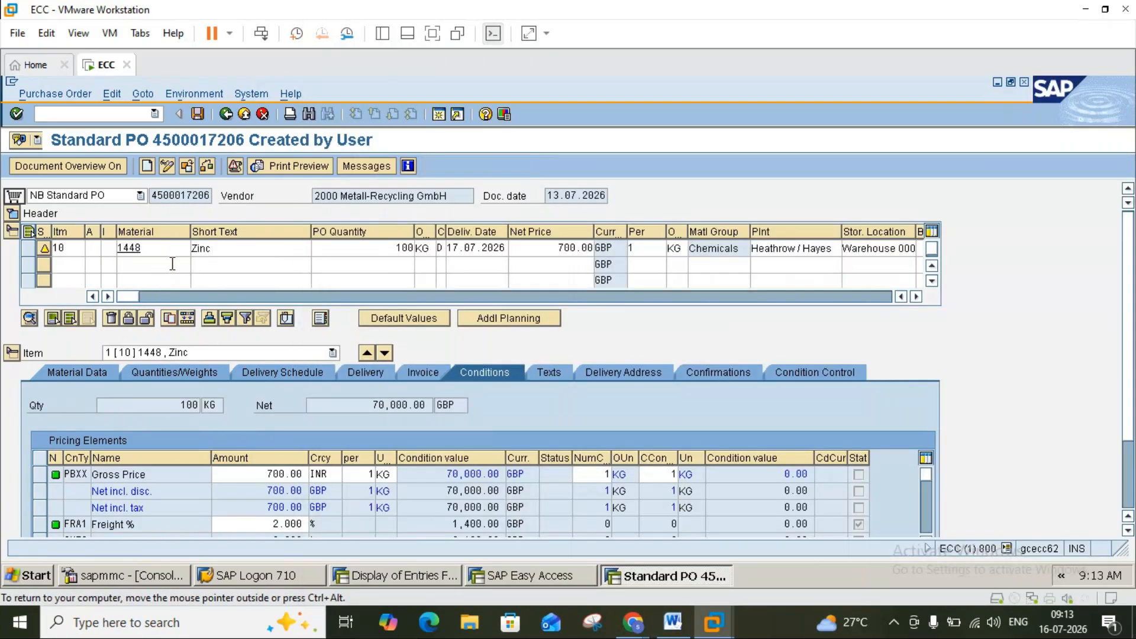
left_click(126, 297)
left_click(131, 266)
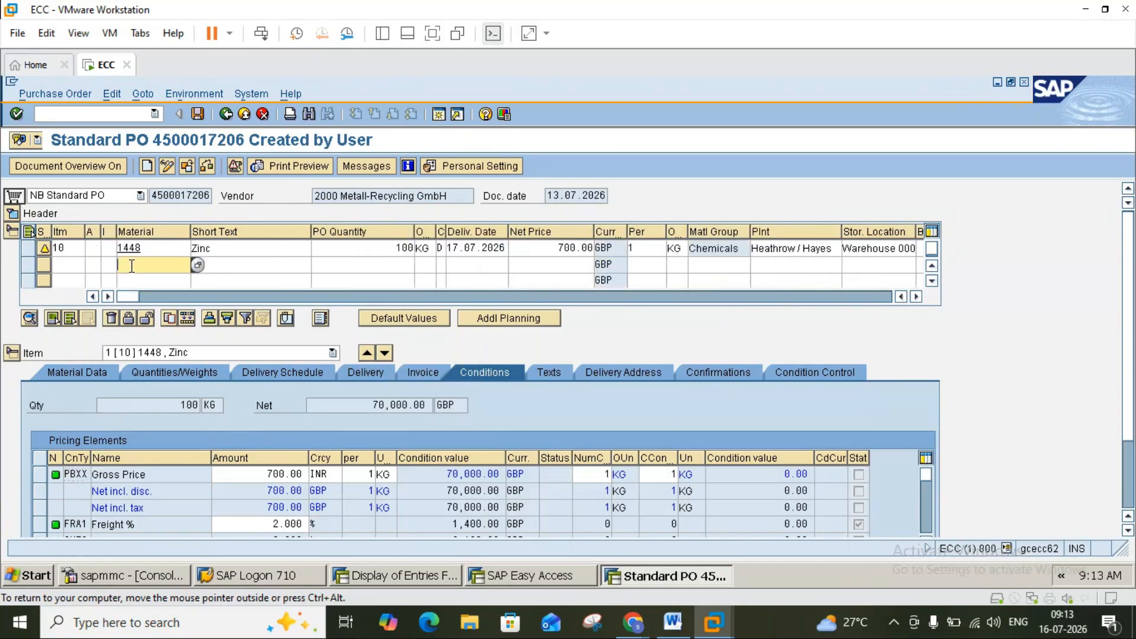
type("1448")
key("Return")
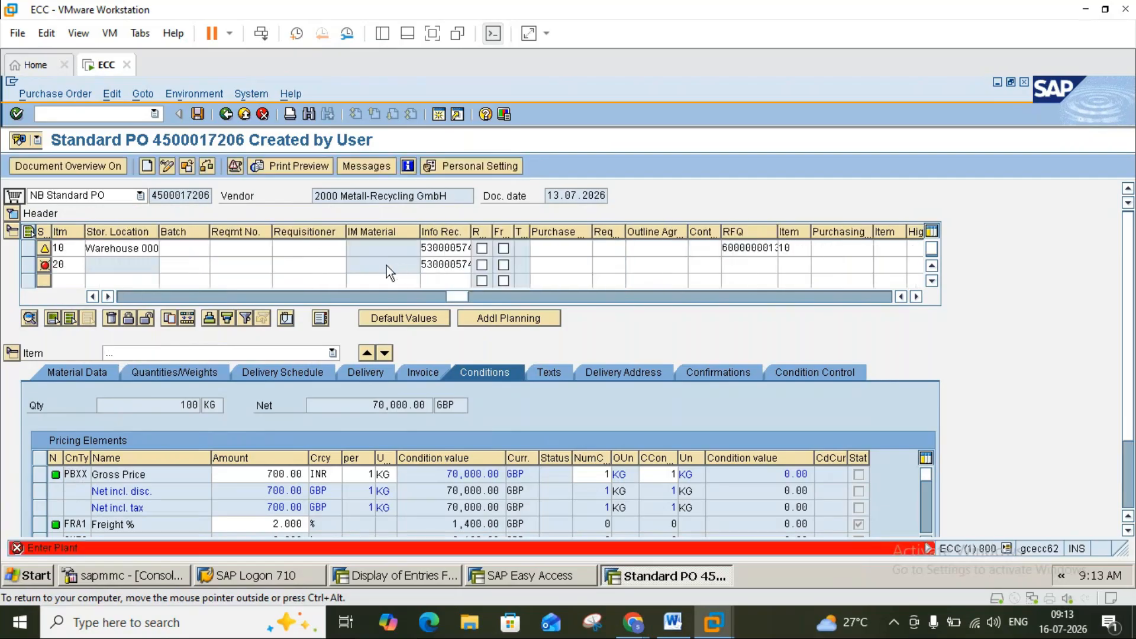
left_click(139, 297)
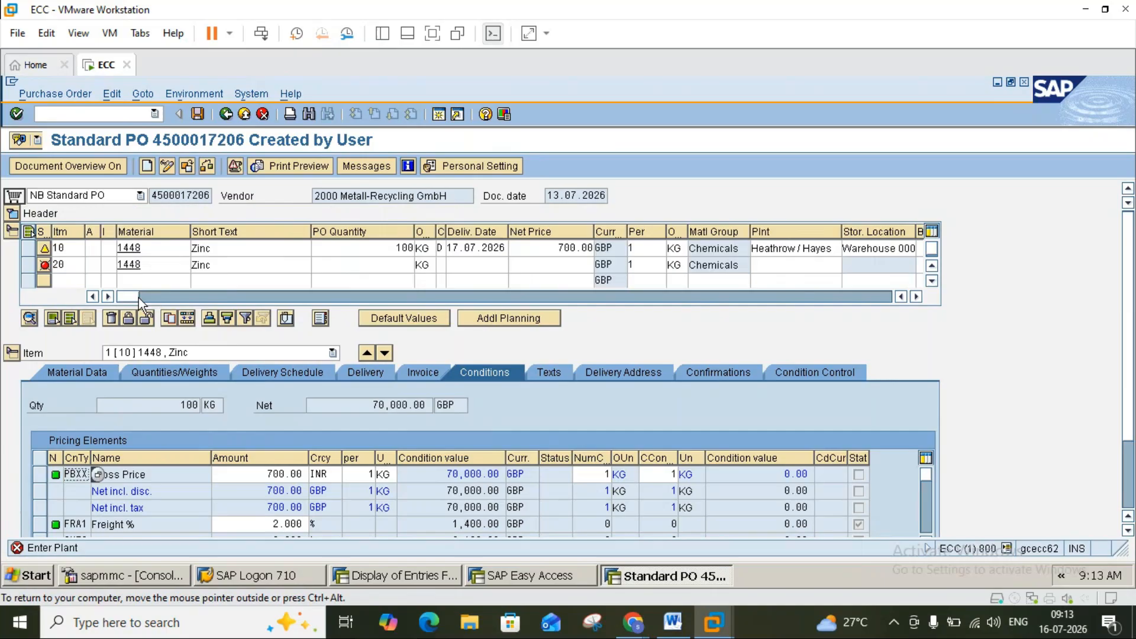
Enter item 20's quantity 200, net price 100 and plant 2000.
left_click(379, 266)
type("200")
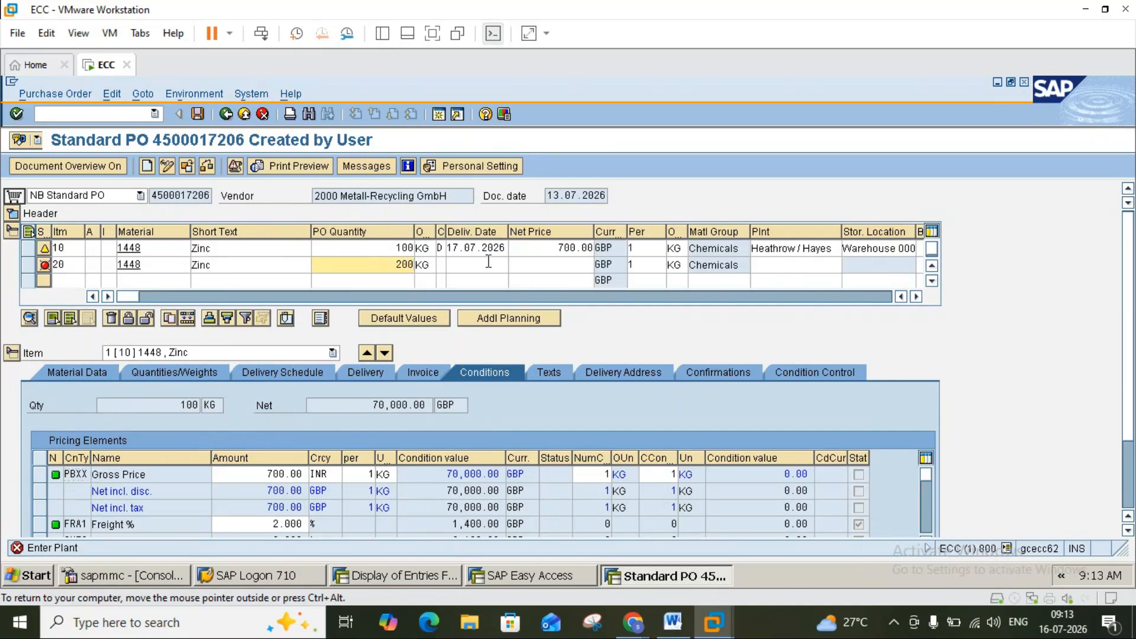
left_click(566, 266)
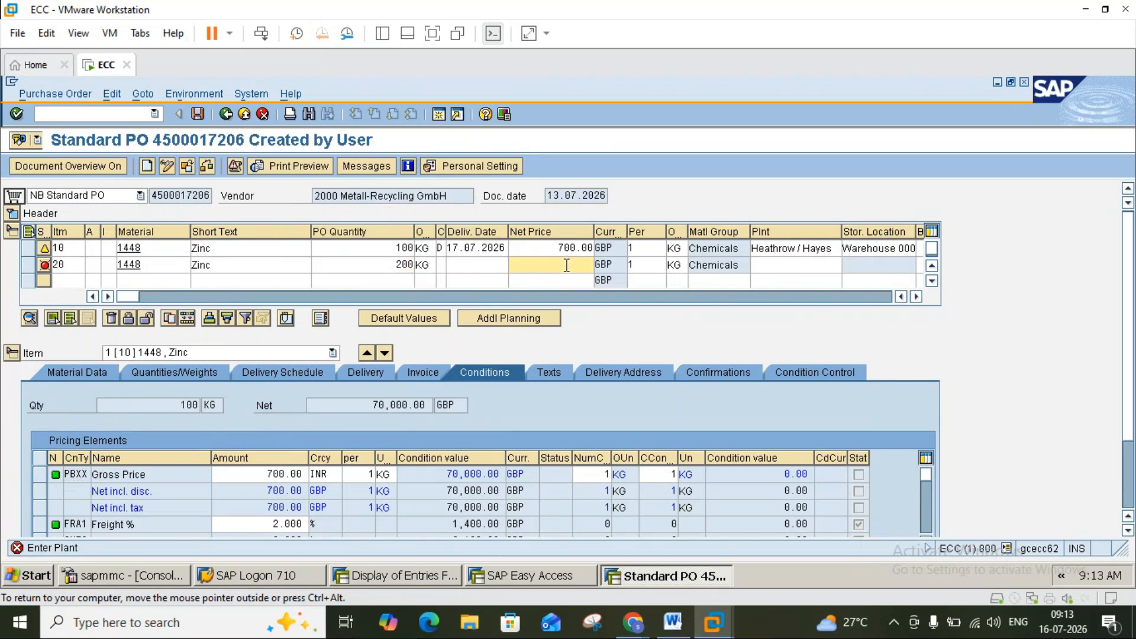
type("100")
left_click(765, 264)
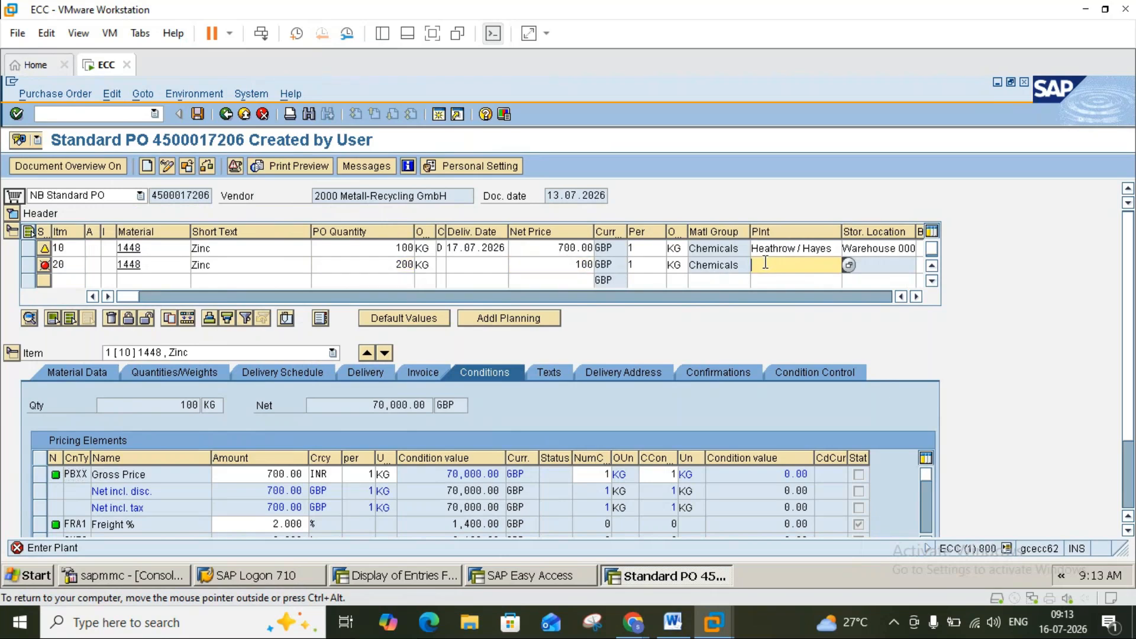
type("2000")
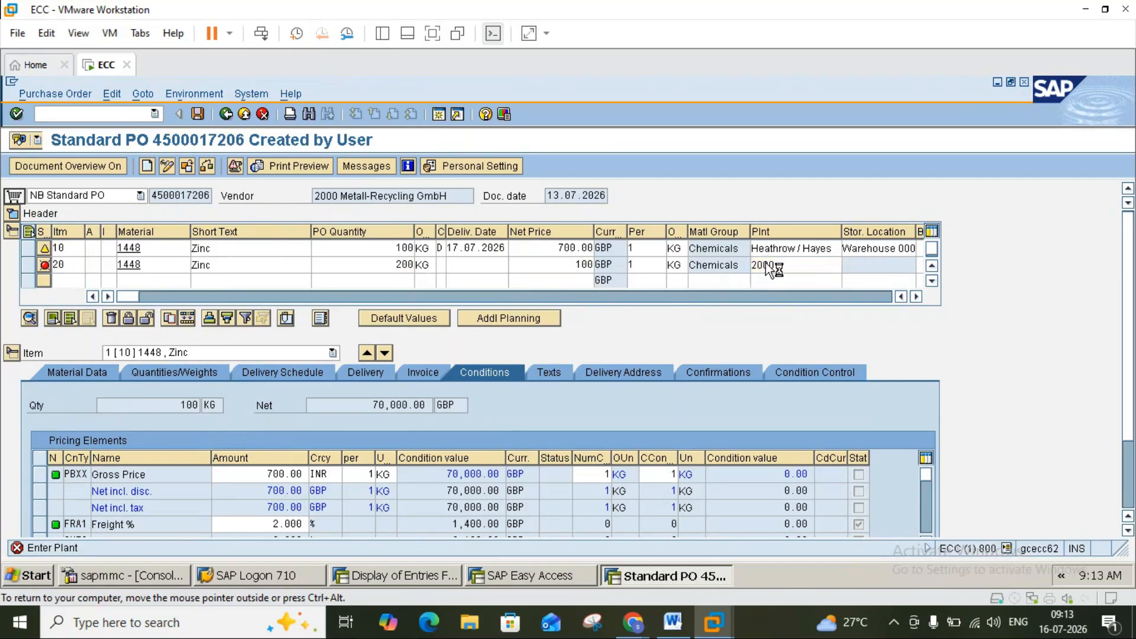
key("Return")
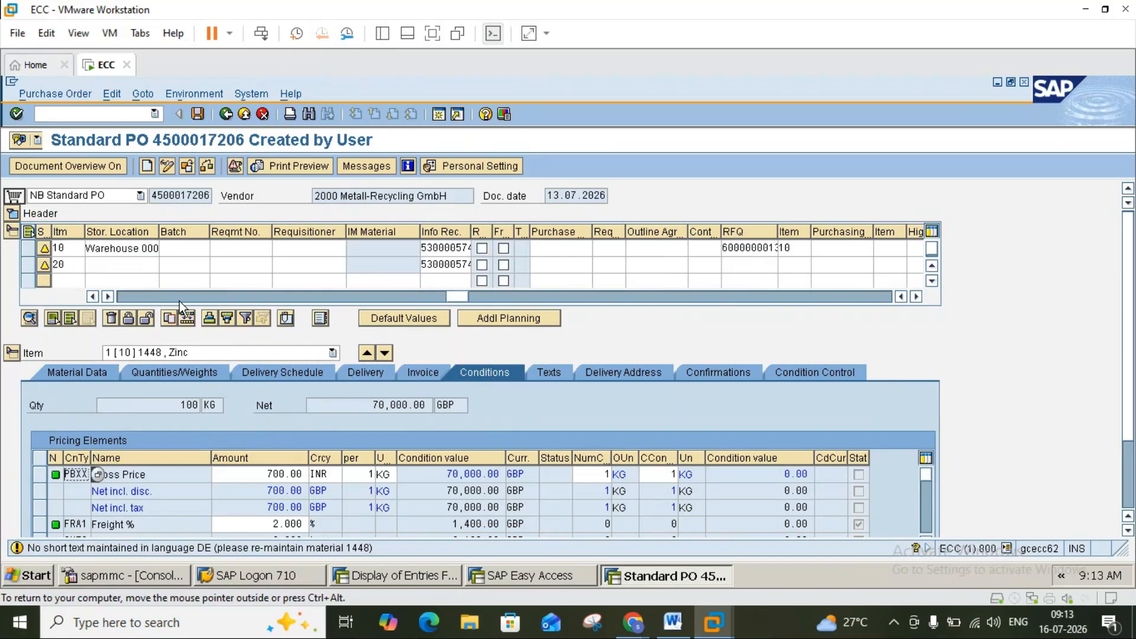
left_click(143, 302)
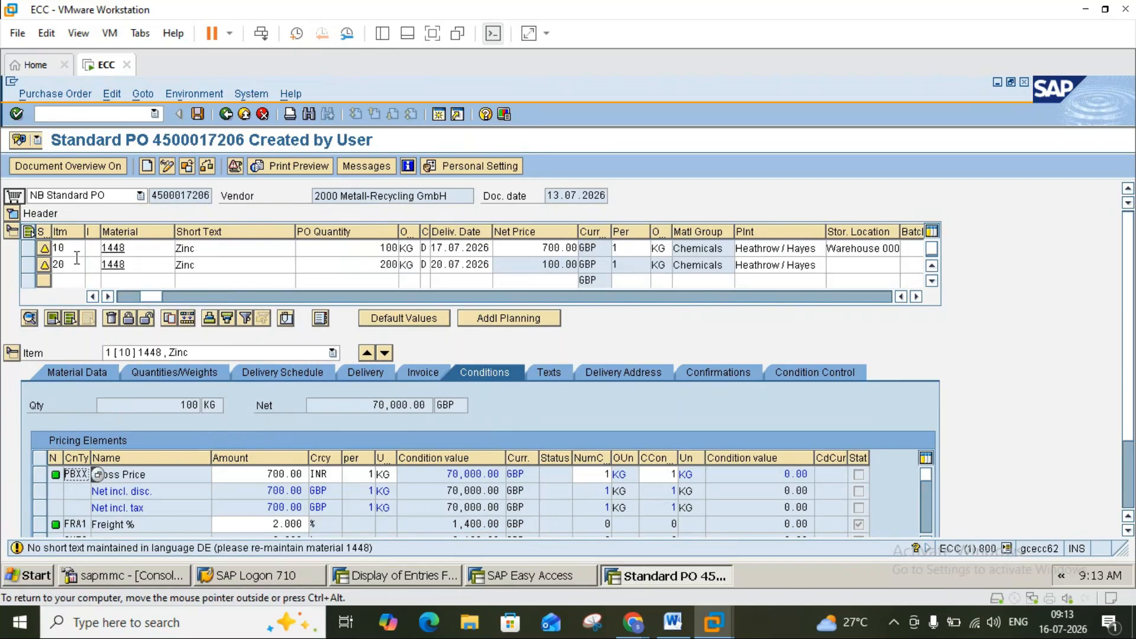
left_click(207, 166)
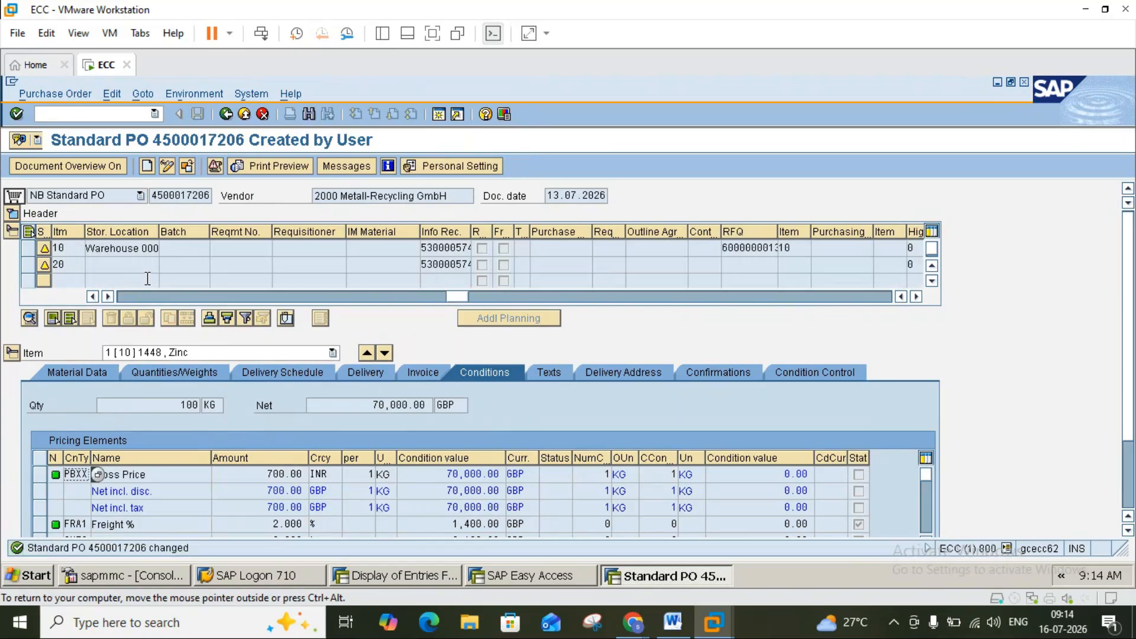
left_click(167, 166)
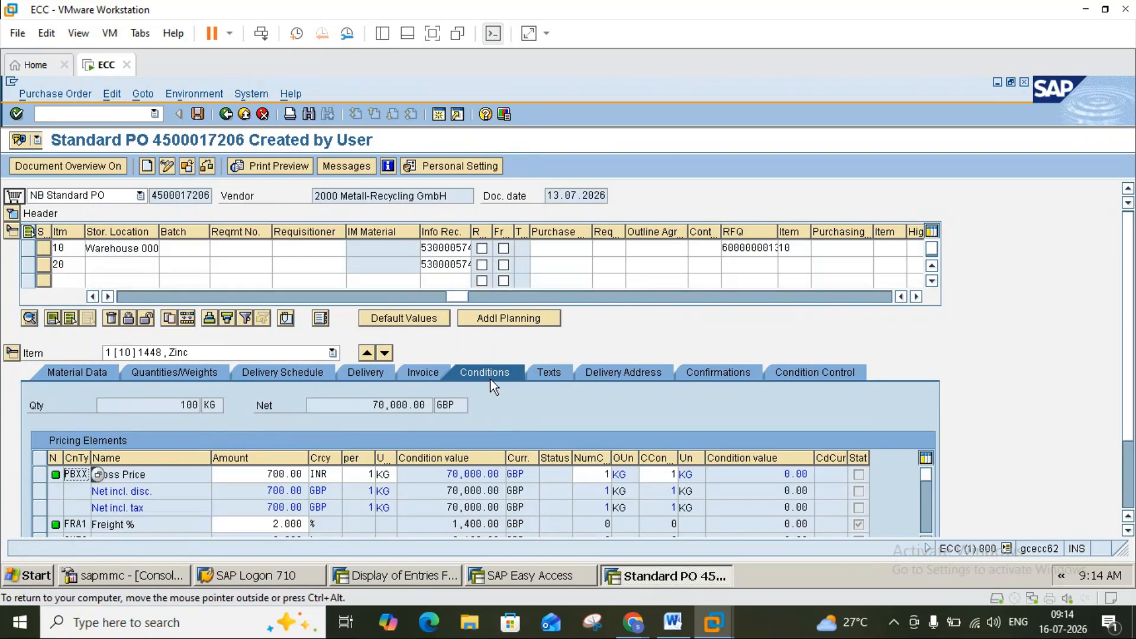
left_click(128, 352)
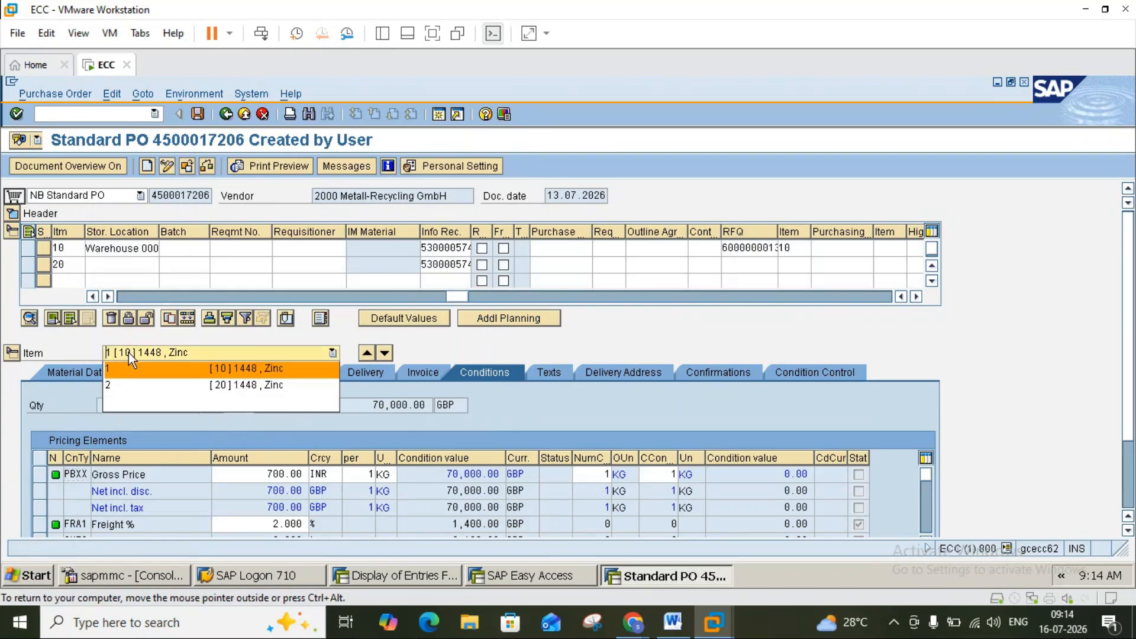
left_click(925, 518)
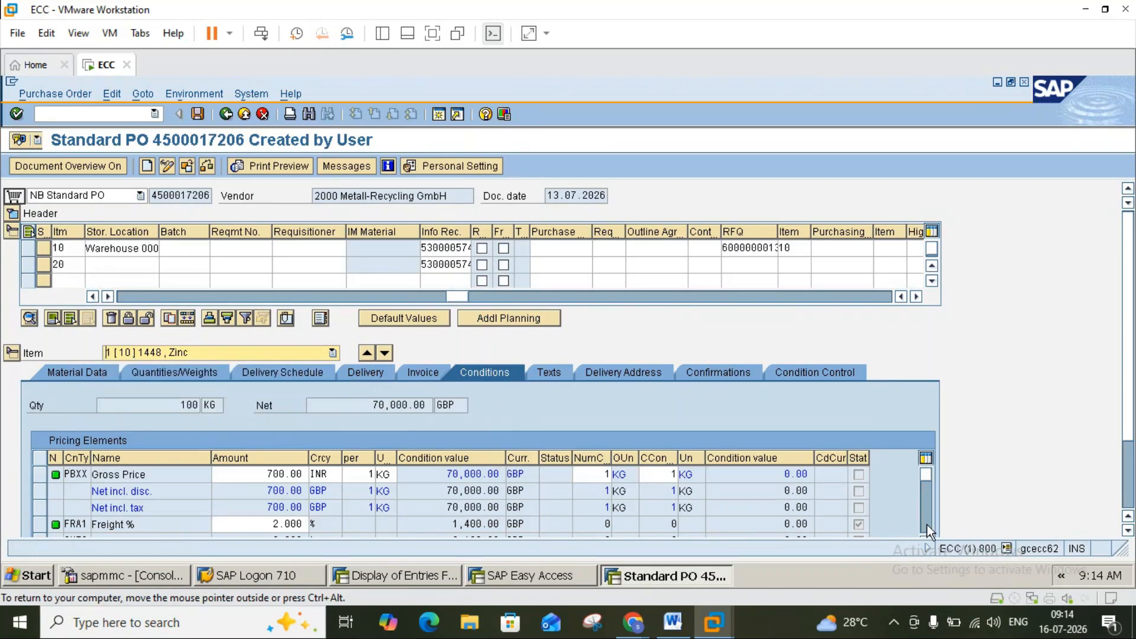
left_click(926, 524)
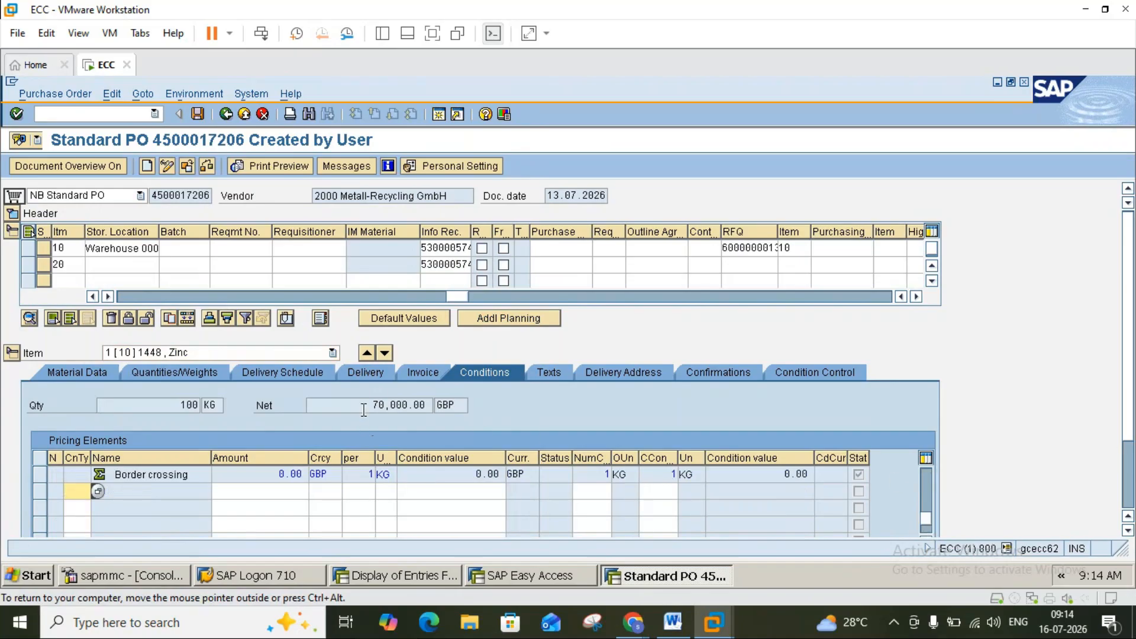
left_click(372, 407)
left_click(29, 249)
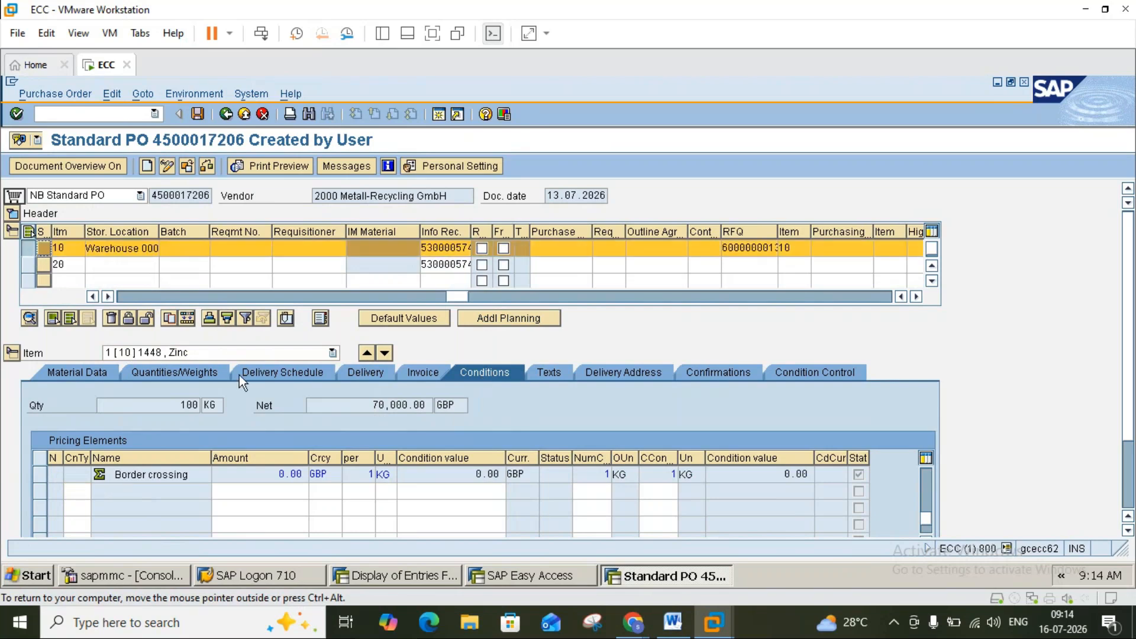
left_click(385, 353)
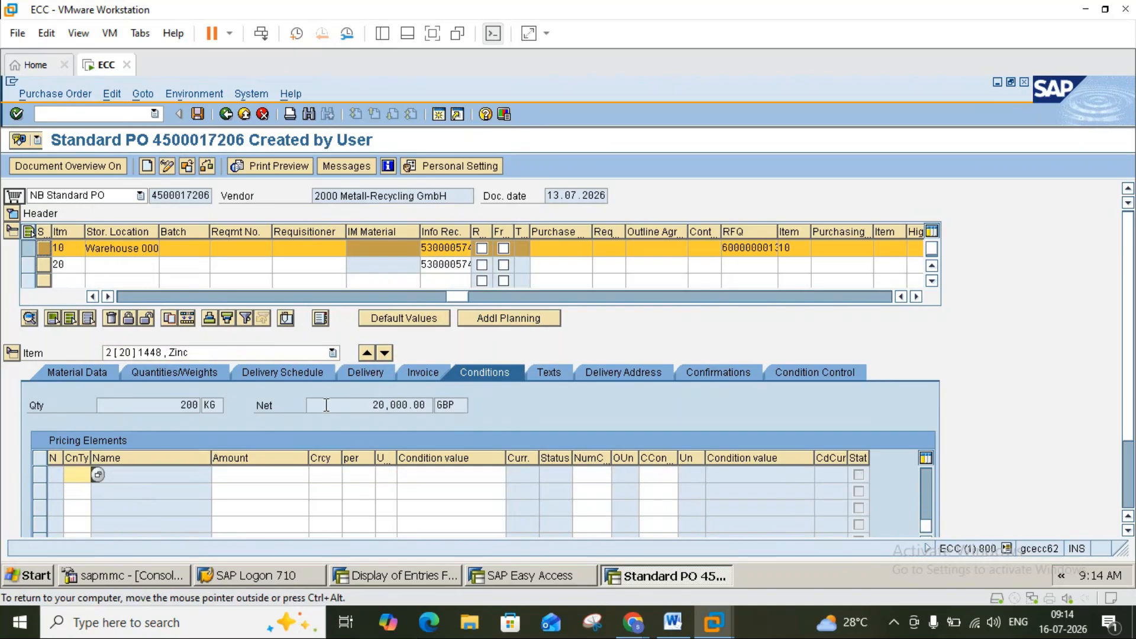
Determine item 20's pricing: gross 100.00, 3% cash discount, actual price 97.00 GBP.
left_click(395, 408)
key("Return")
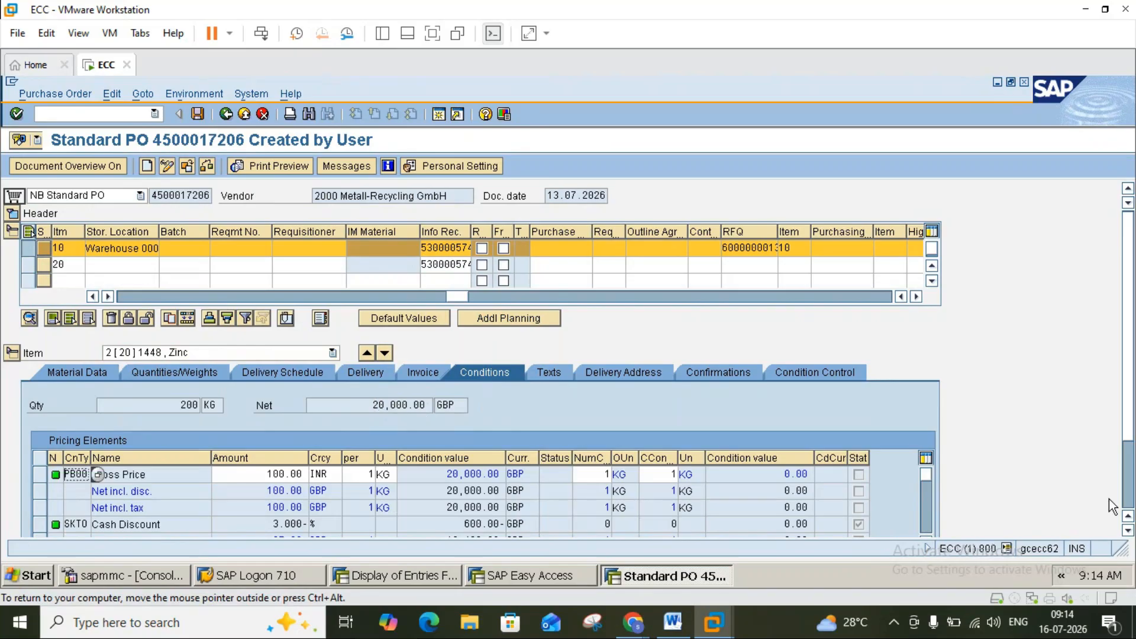
left_click(1127, 530)
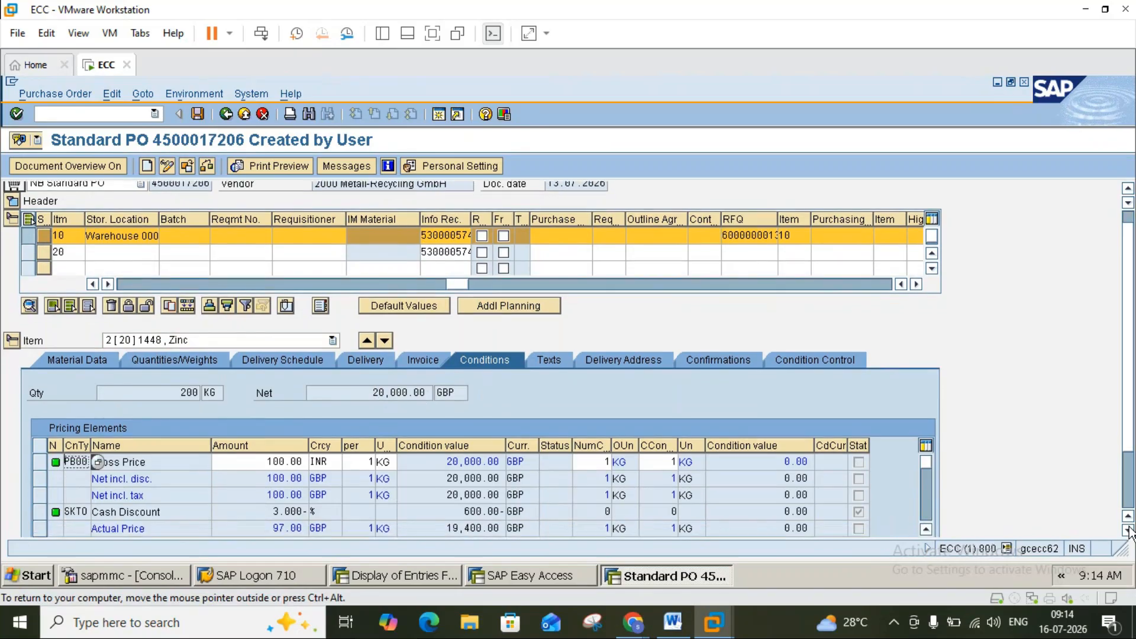
left_click(1127, 530)
left_click(1127, 530)
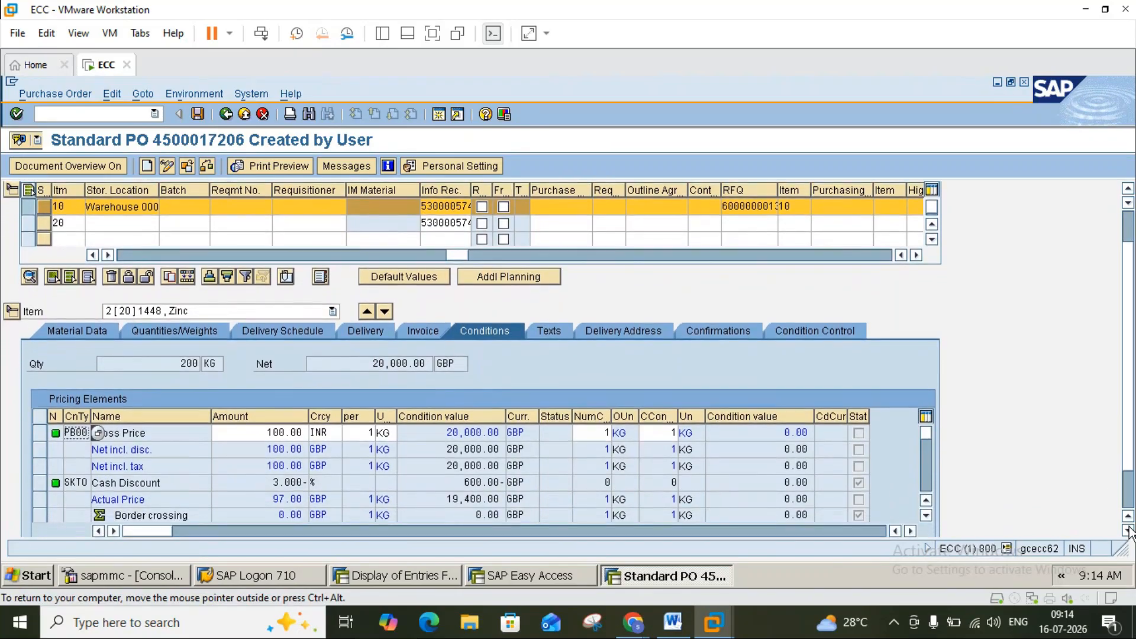
left_click(928, 457)
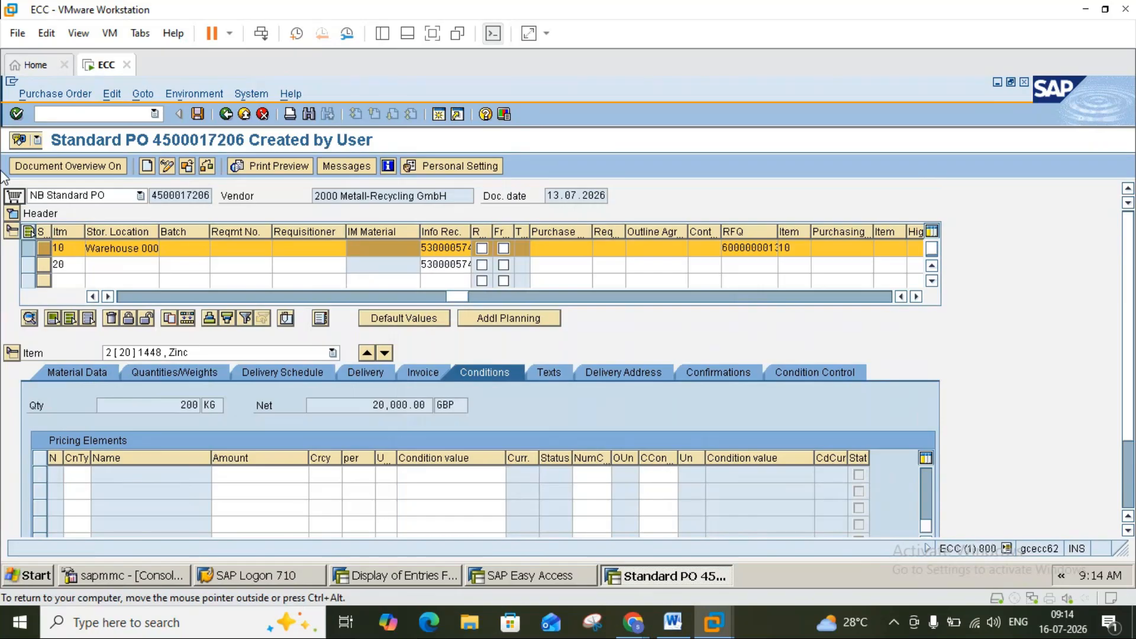
Add an FRA1 freight condition with amount 2 to item 20.
key("F4")
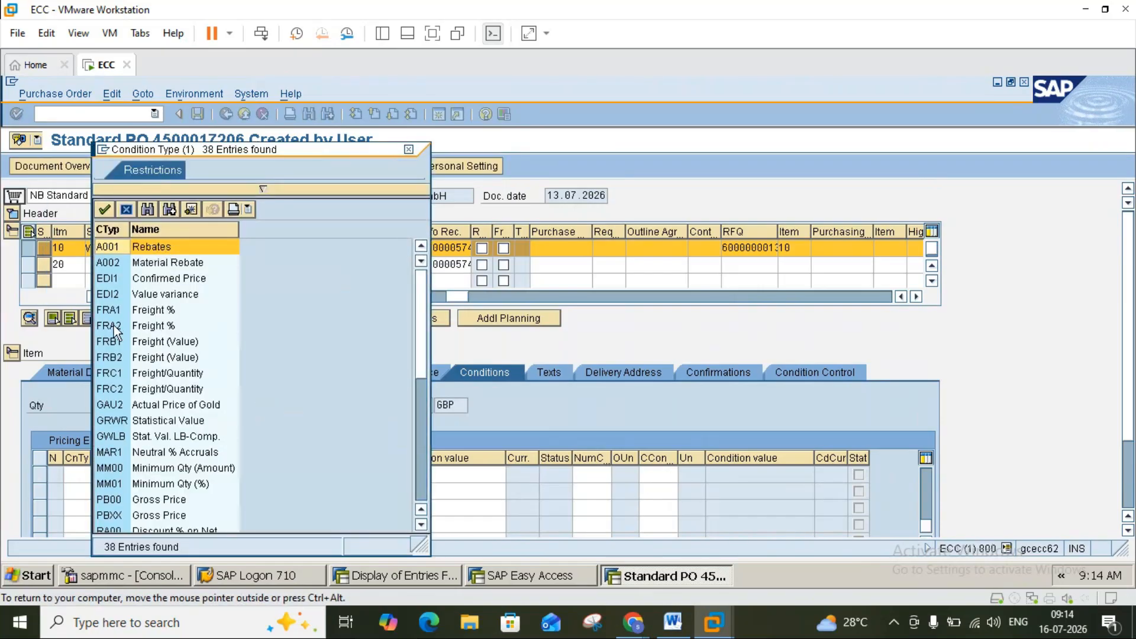
double_click(120, 312)
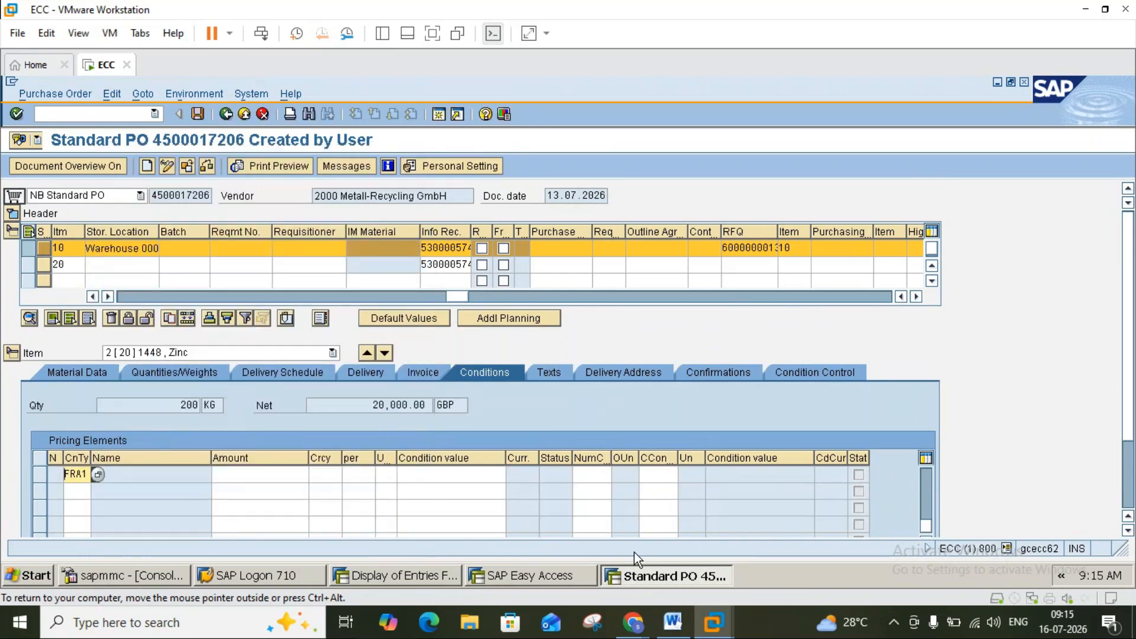
left_click(249, 473)
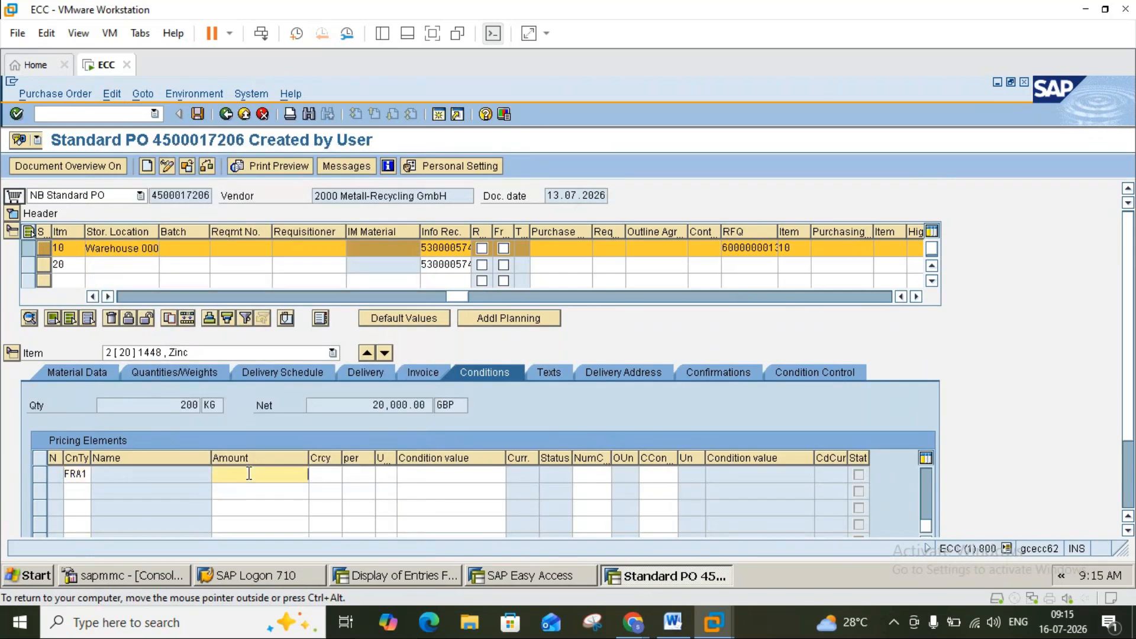
type("2")
key("Return")
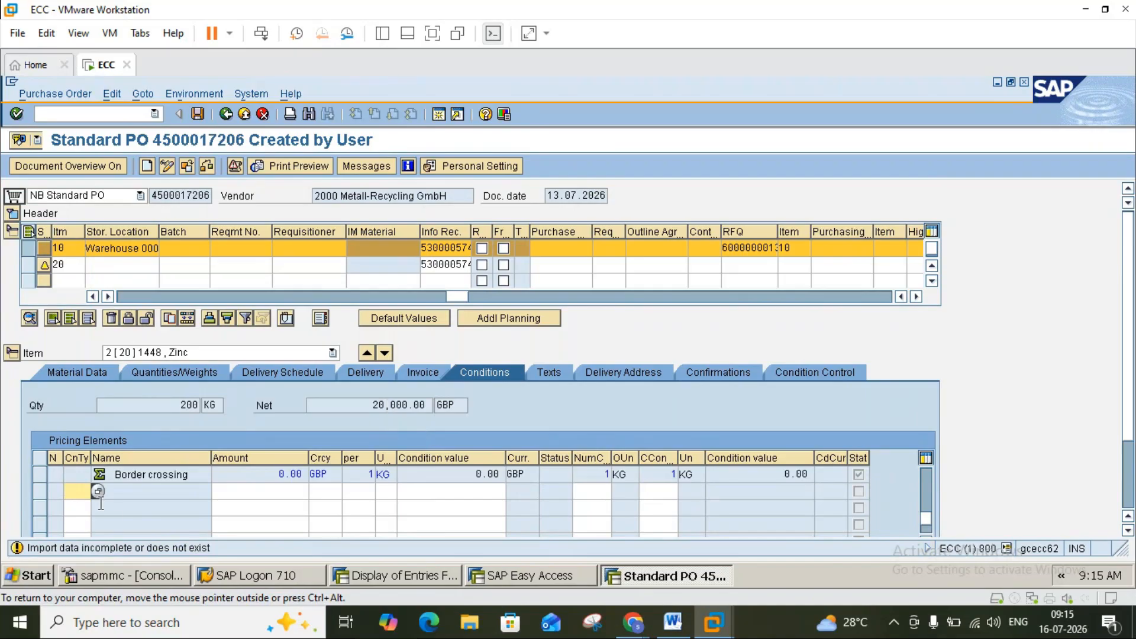
Add an RB00 Discount (Value) of 200 to item 20 and confirm the pricing.
left_click(101, 495)
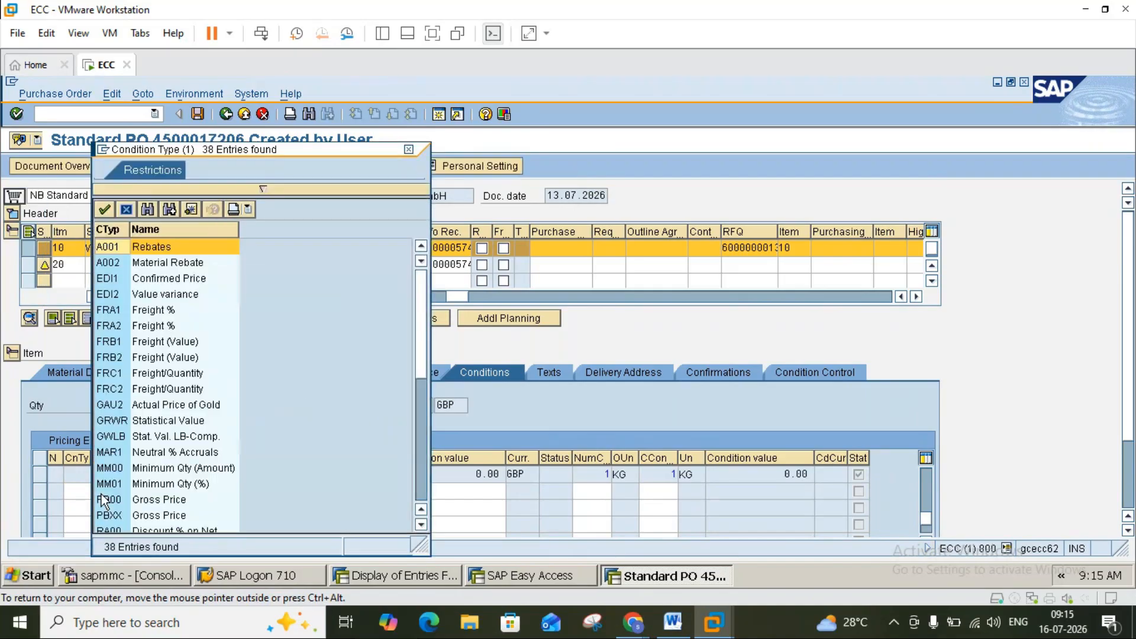
left_click(421, 479)
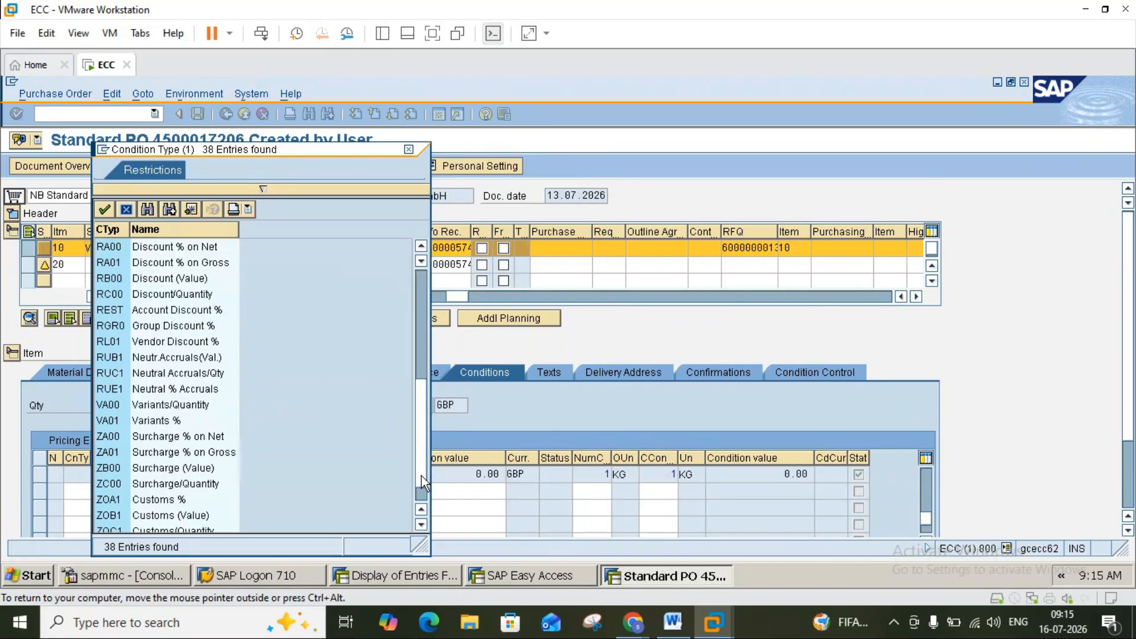
double_click(107, 281)
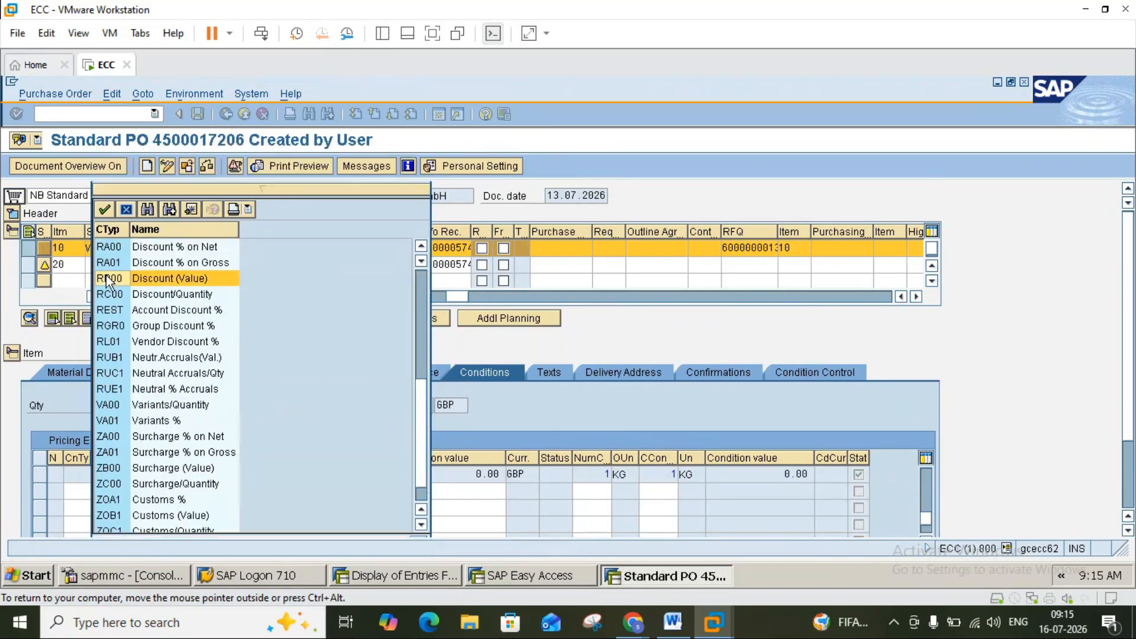
left_click(297, 490)
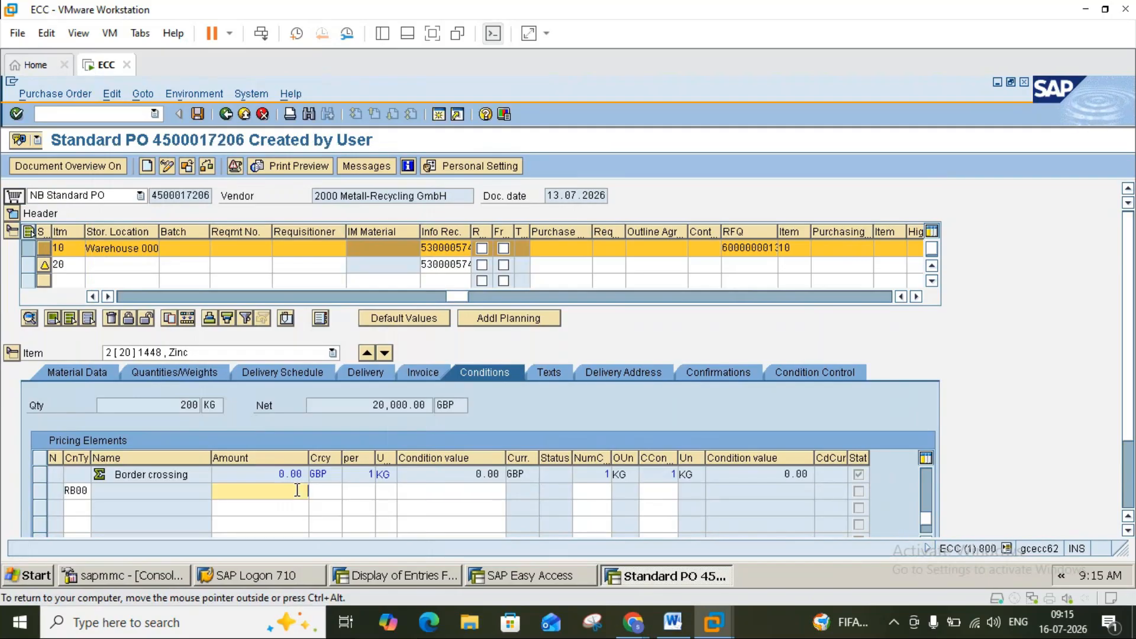
type("200")
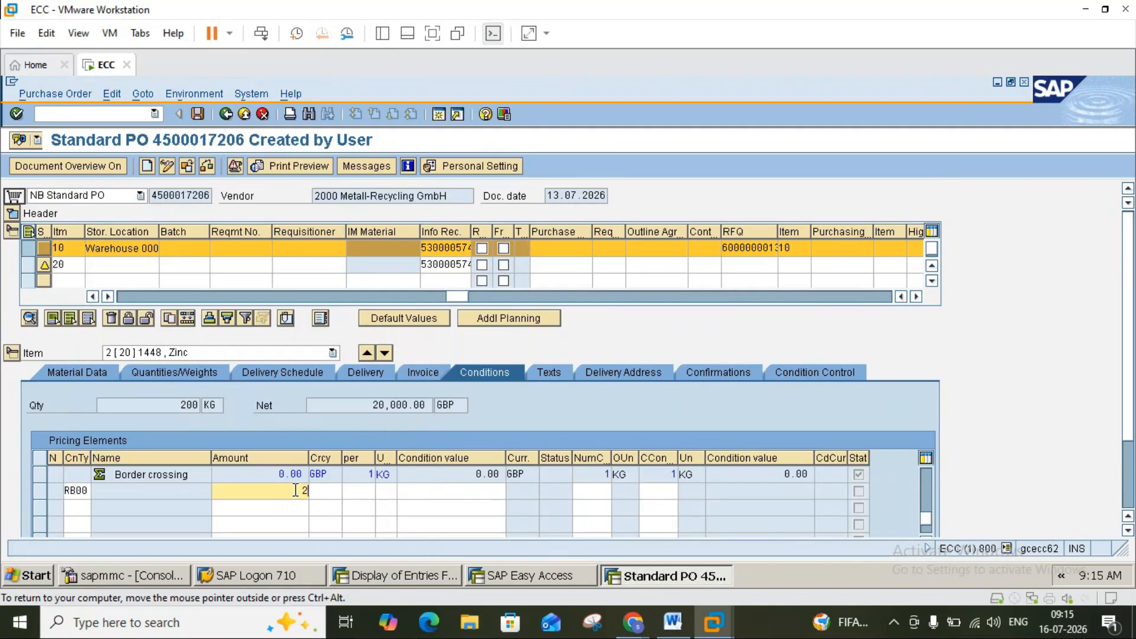
key("Return")
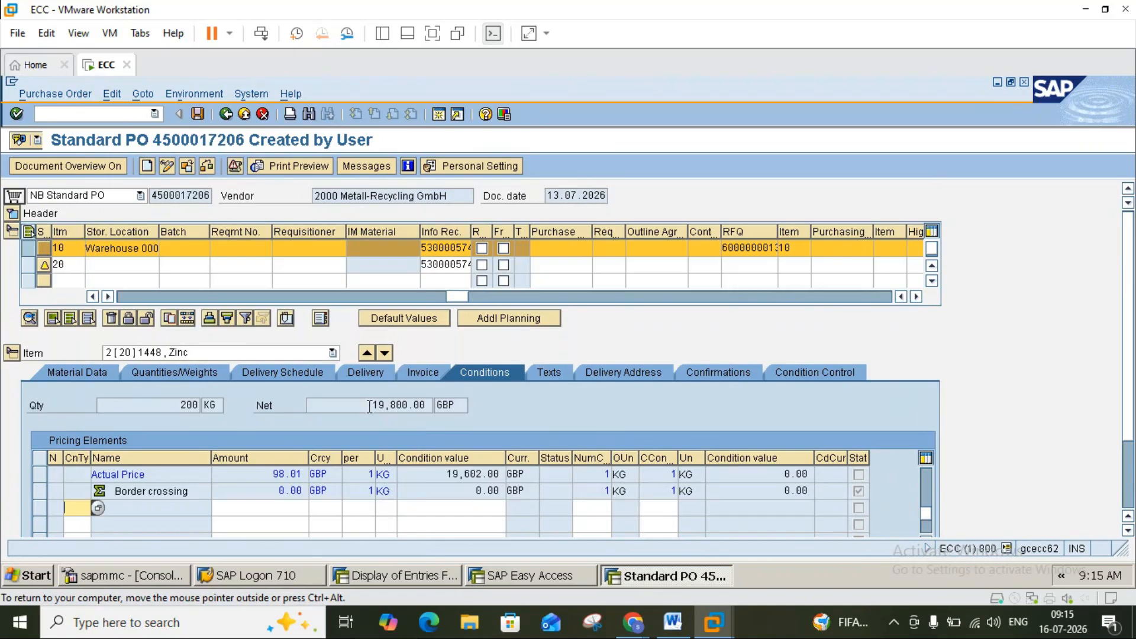
key("Return")
Return item details to item 10 (100 KG, 70,000.00 GBP) and expand the header pricing.
left_click(428, 407)
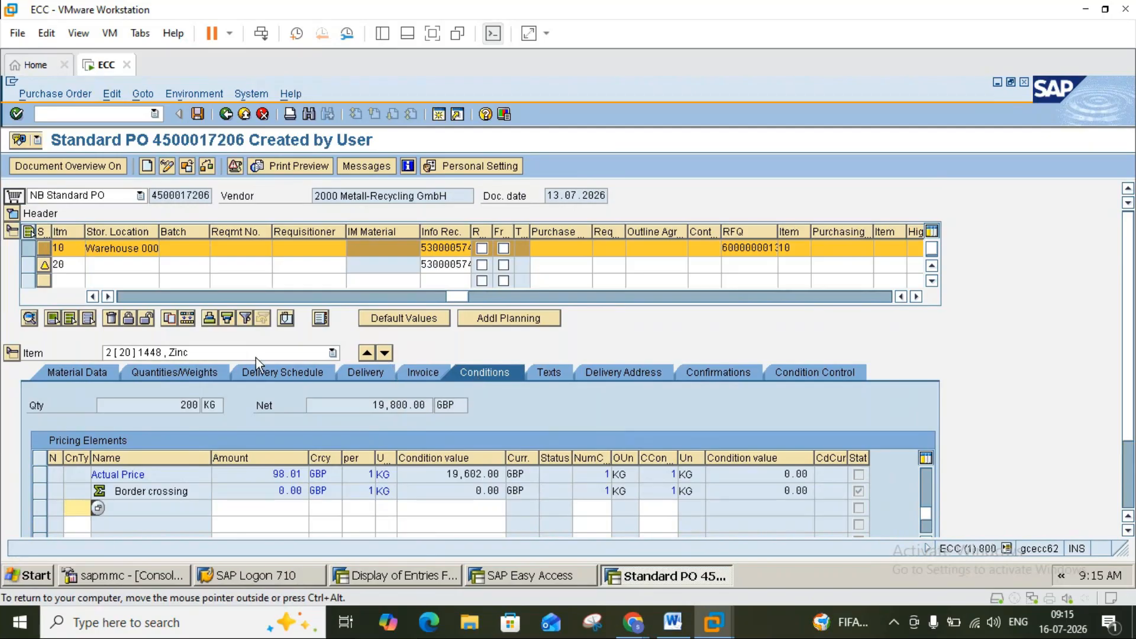
left_click(151, 354)
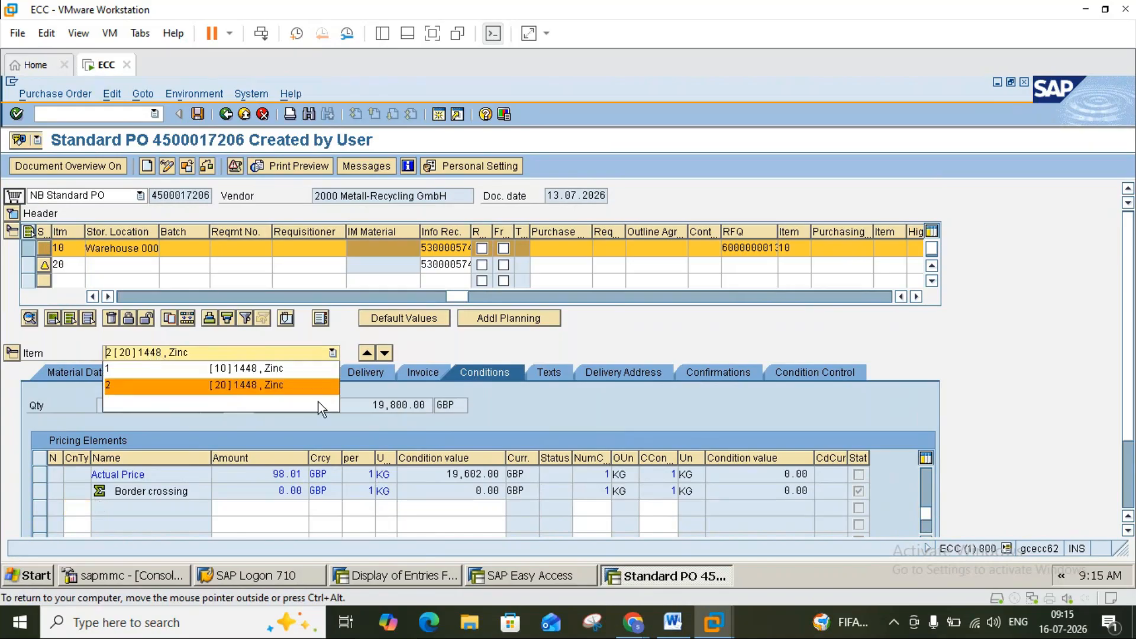
left_click(373, 407)
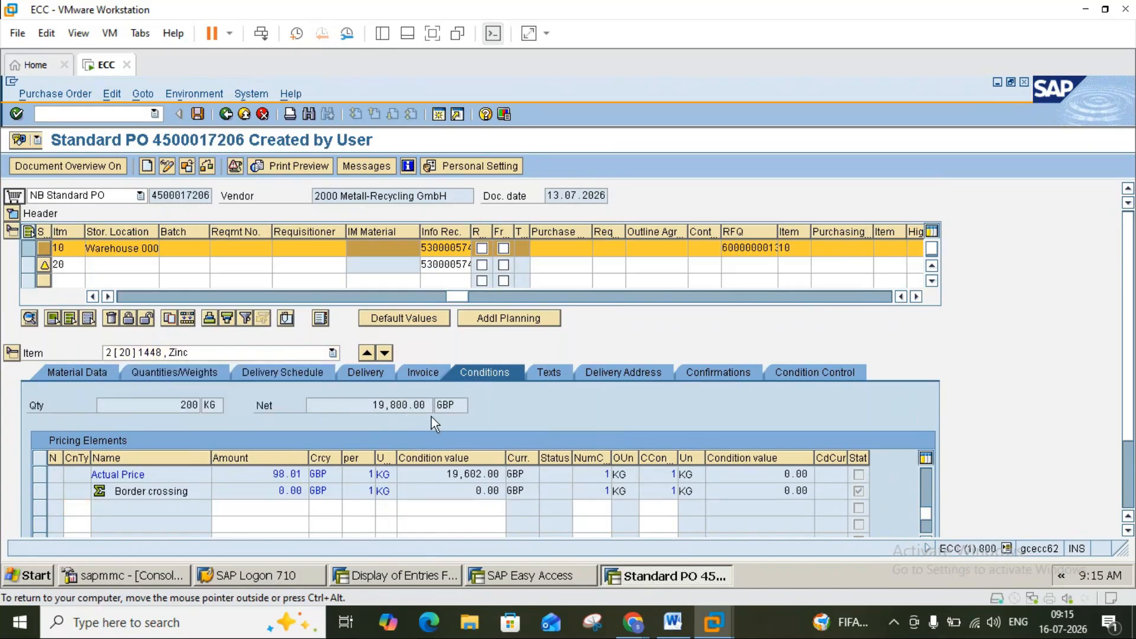
left_click(367, 354)
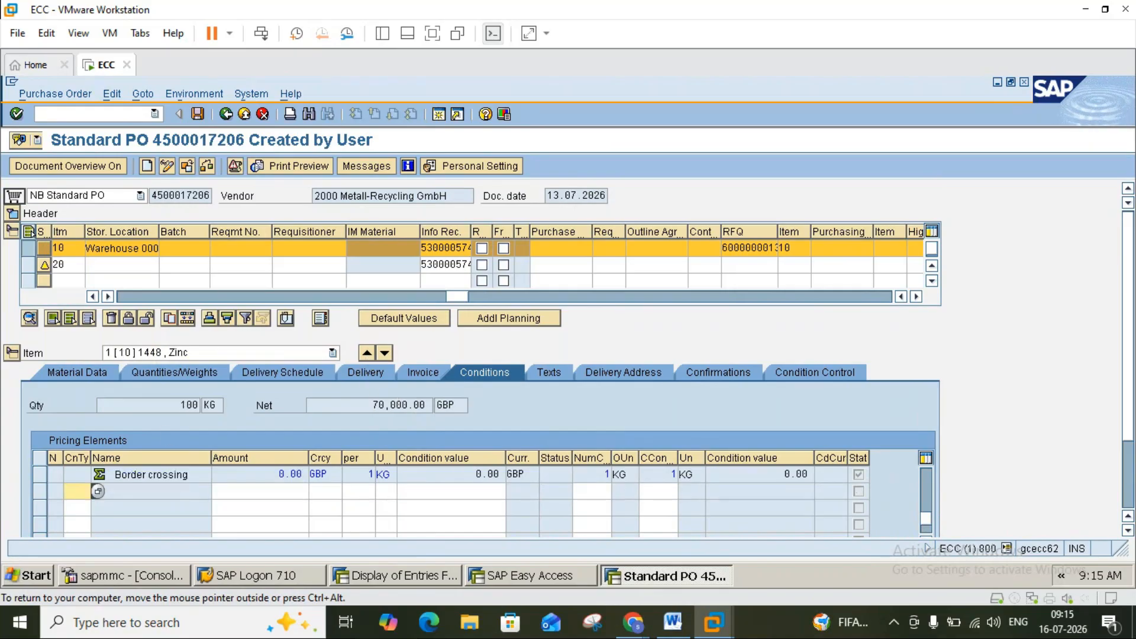
left_click(369, 405)
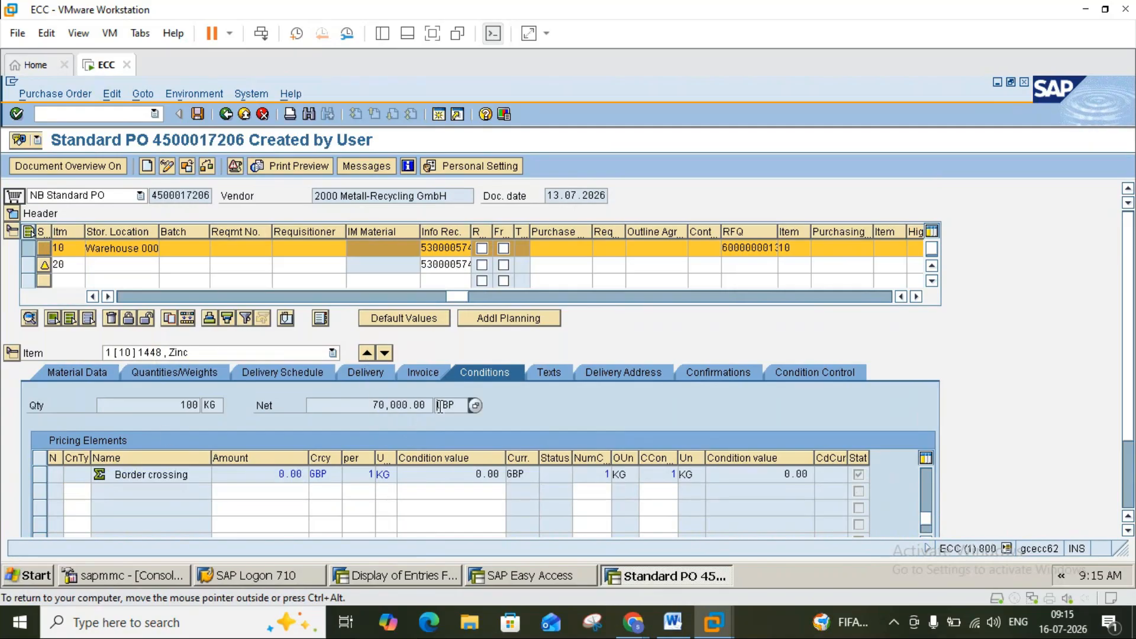
left_click(14, 214)
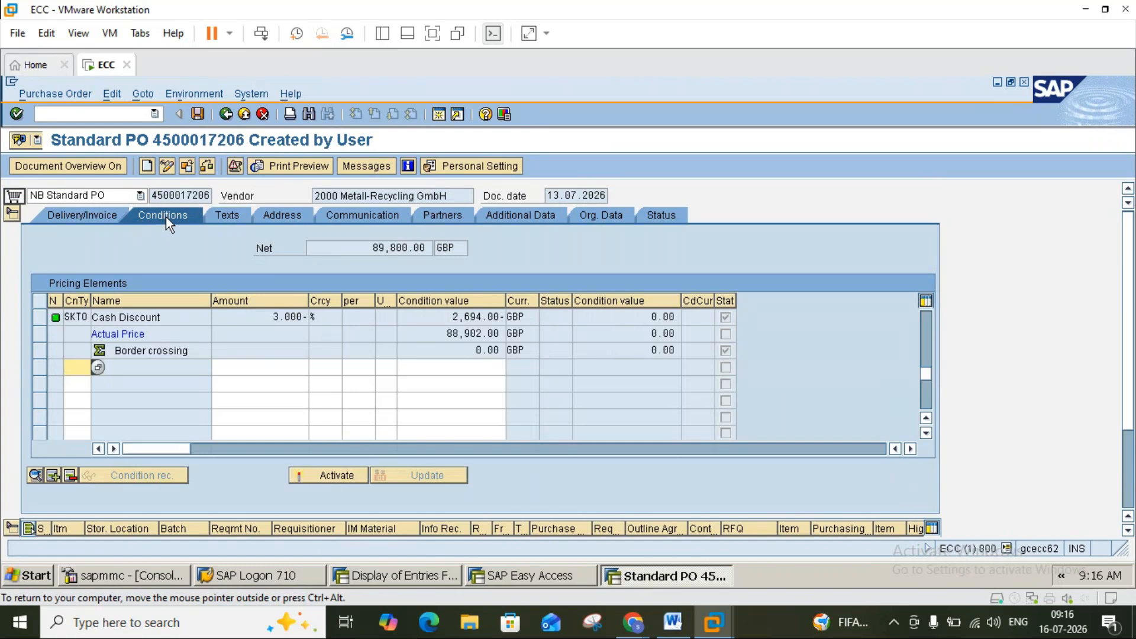
left_click(12, 215)
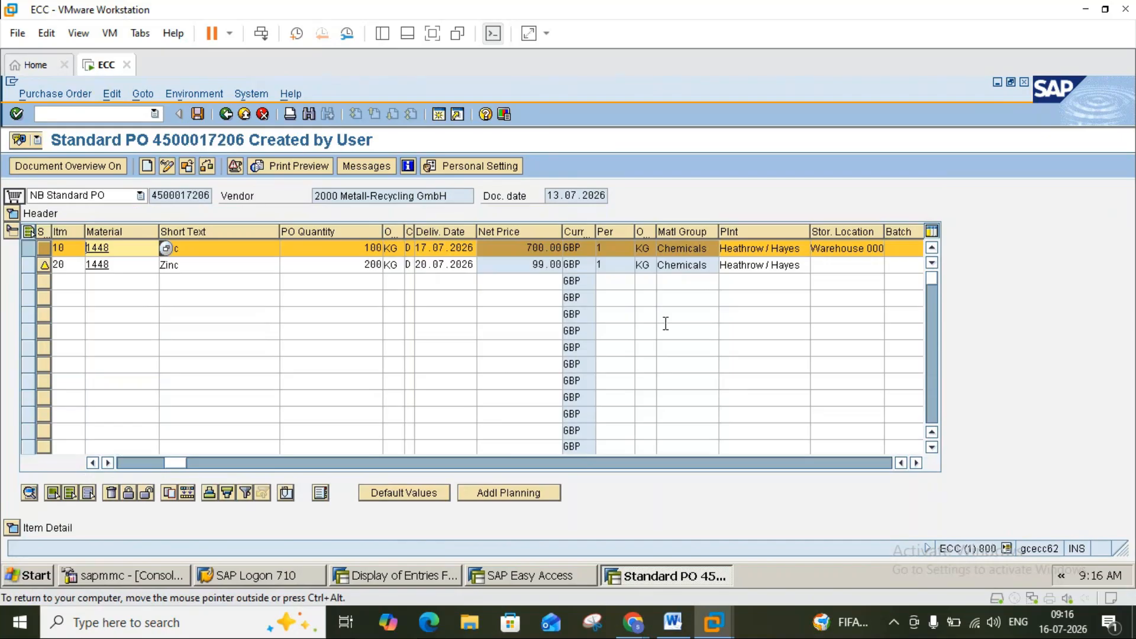
double_click(520, 248)
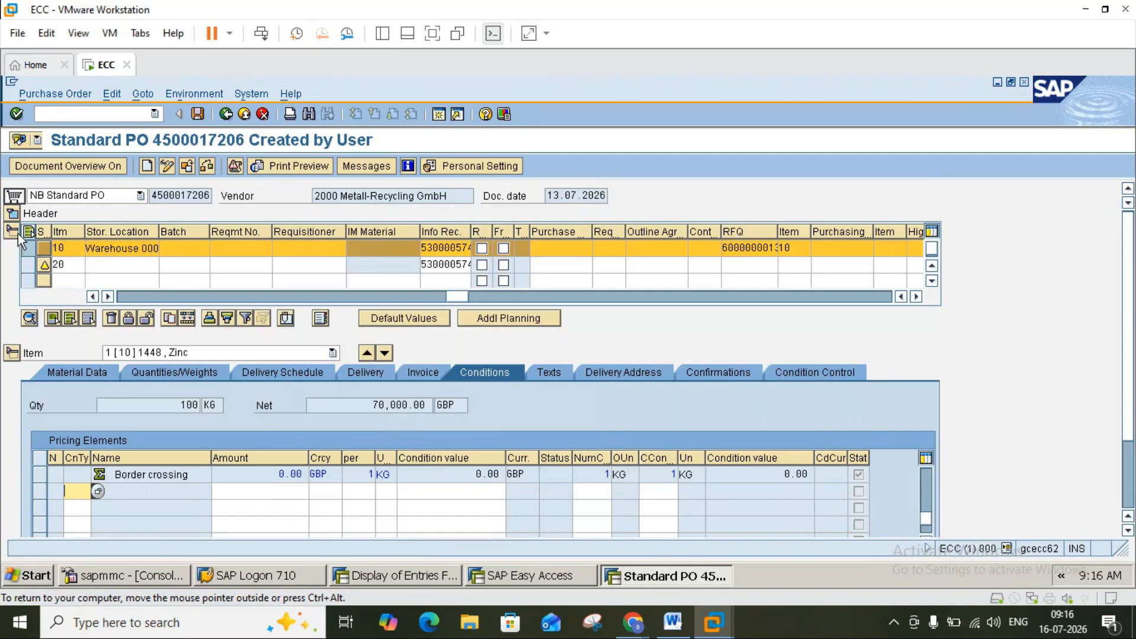
left_click(141, 297)
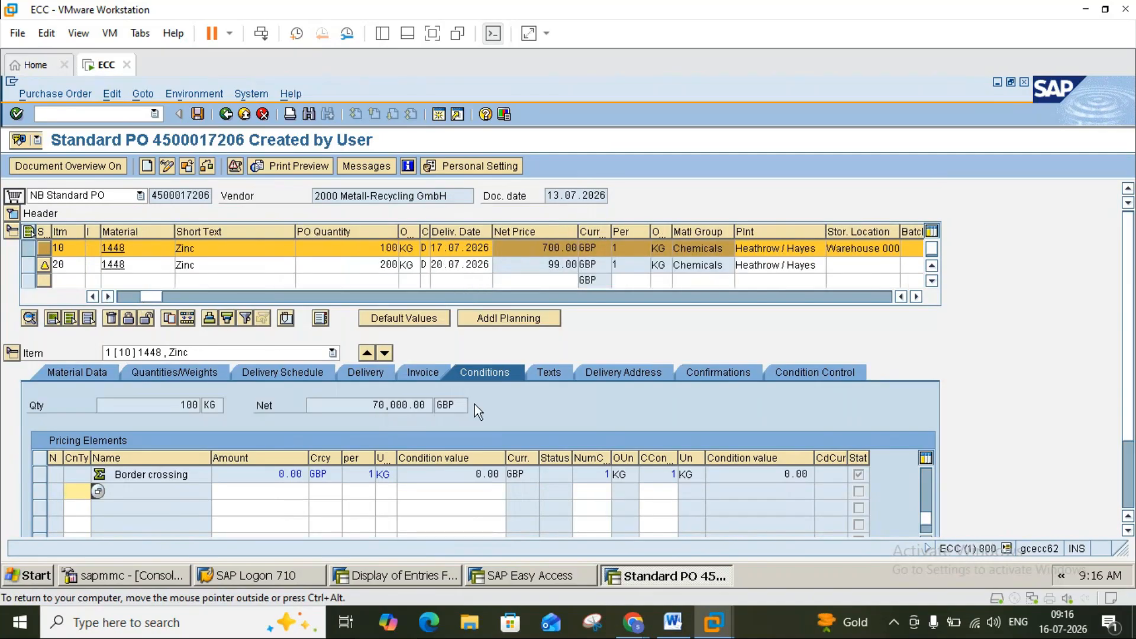
double_click(370, 405)
left_click(384, 352)
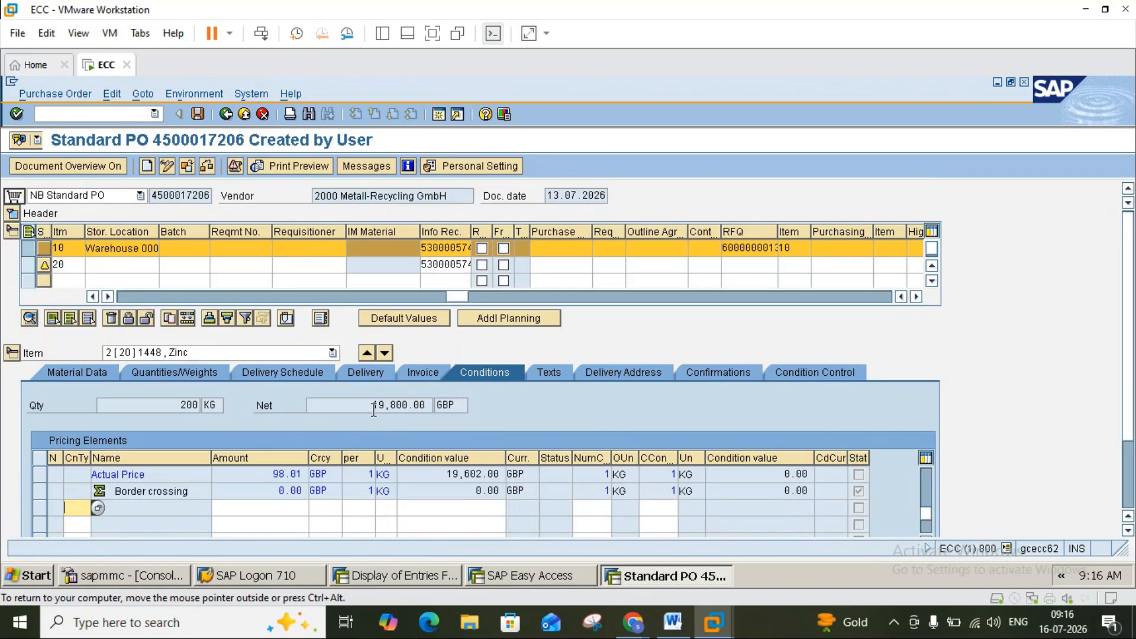
left_click(18, 219)
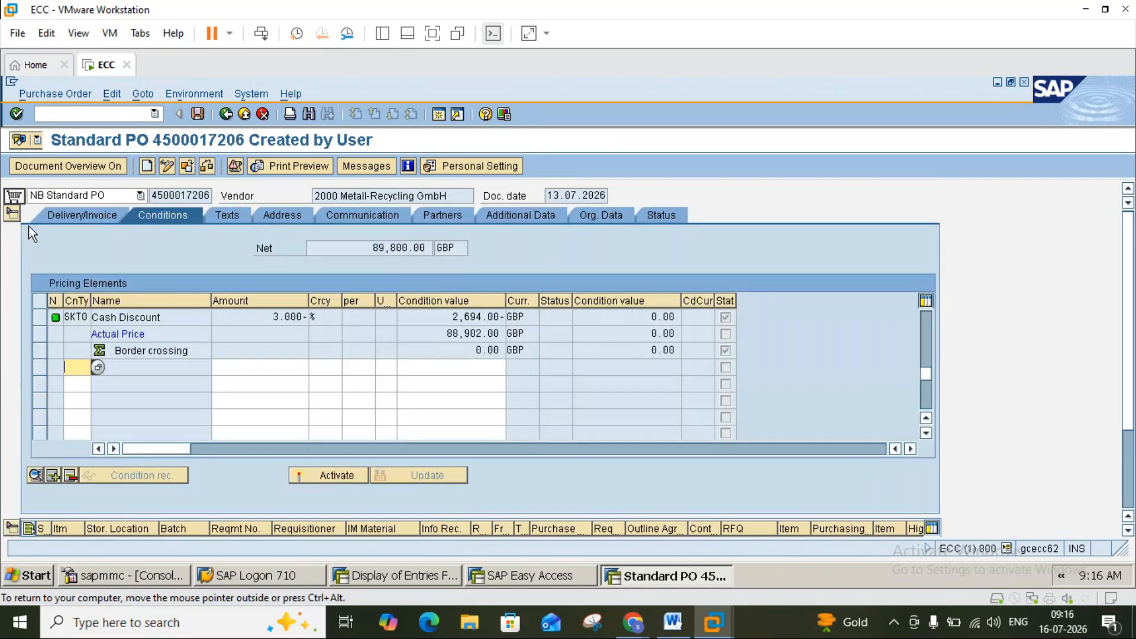
mouse_move(380, 249)
left_mouse_down()
mouse_move(431, 249)
mouse_move(373, 250)
left_mouse_up()
left_click(430, 249)
left_click(372, 251)
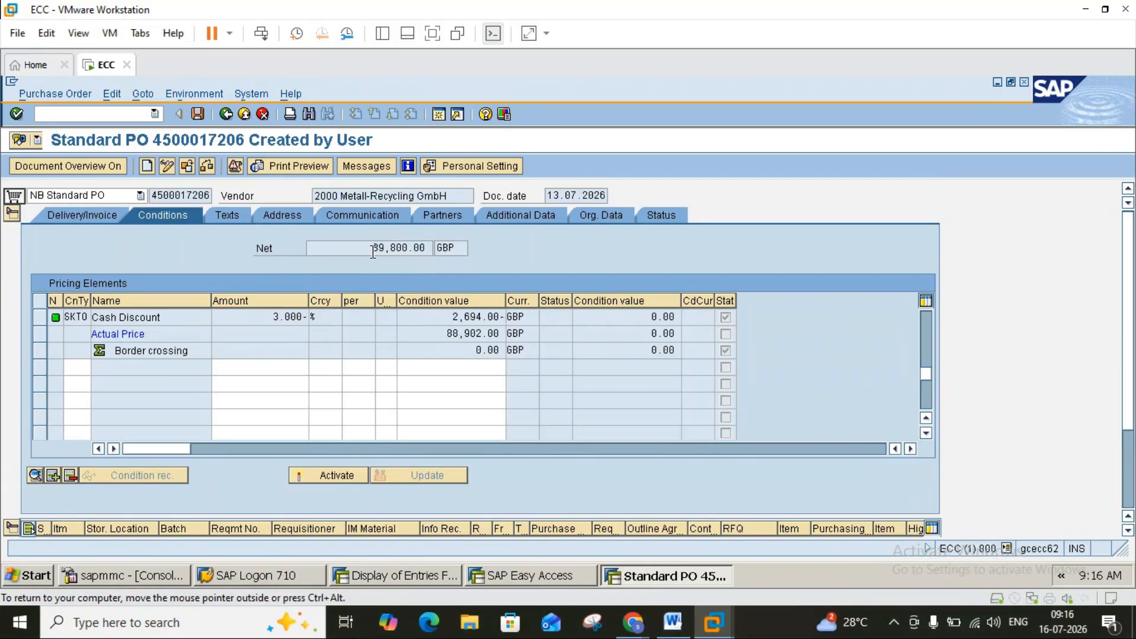
mouse_move(632, 630)
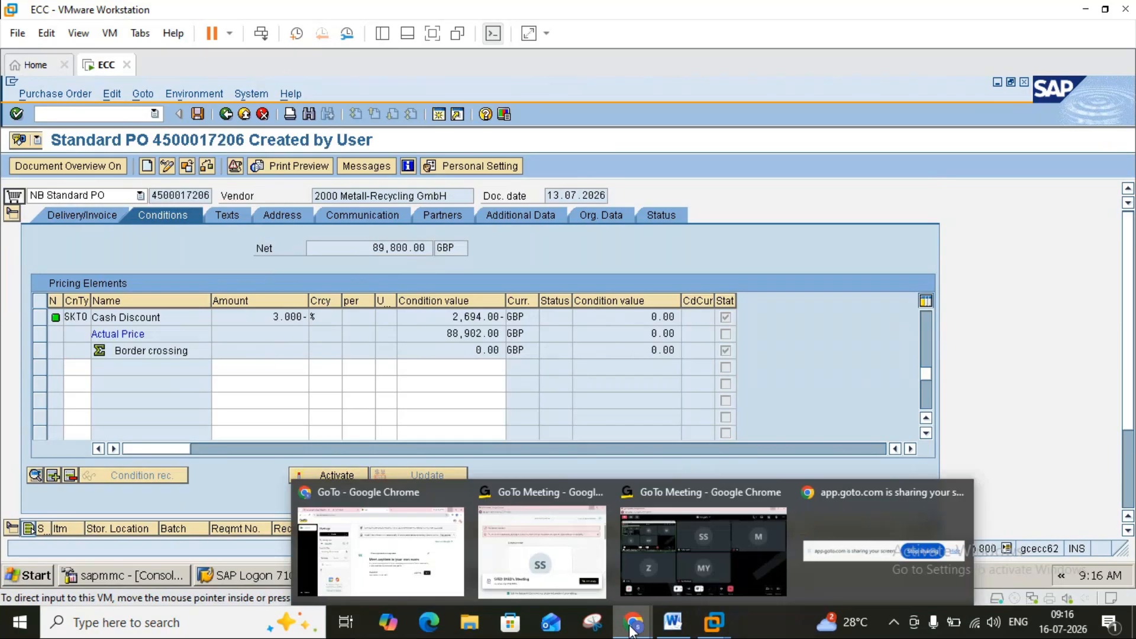
left_click(698, 570)
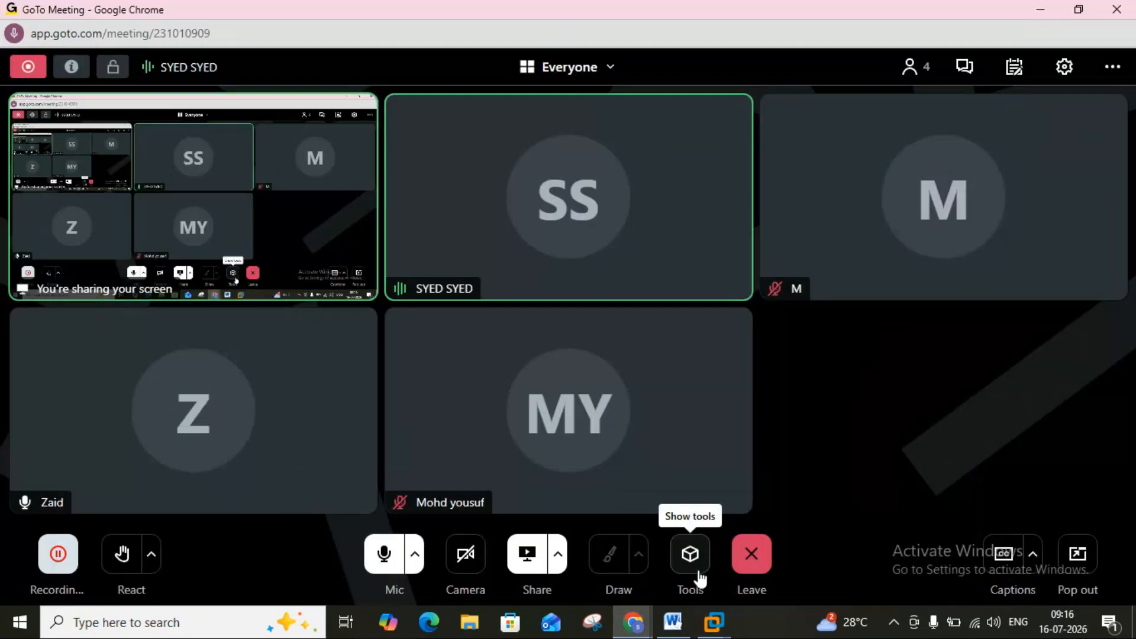
left_click(1037, 16)
left_click(796, 73)
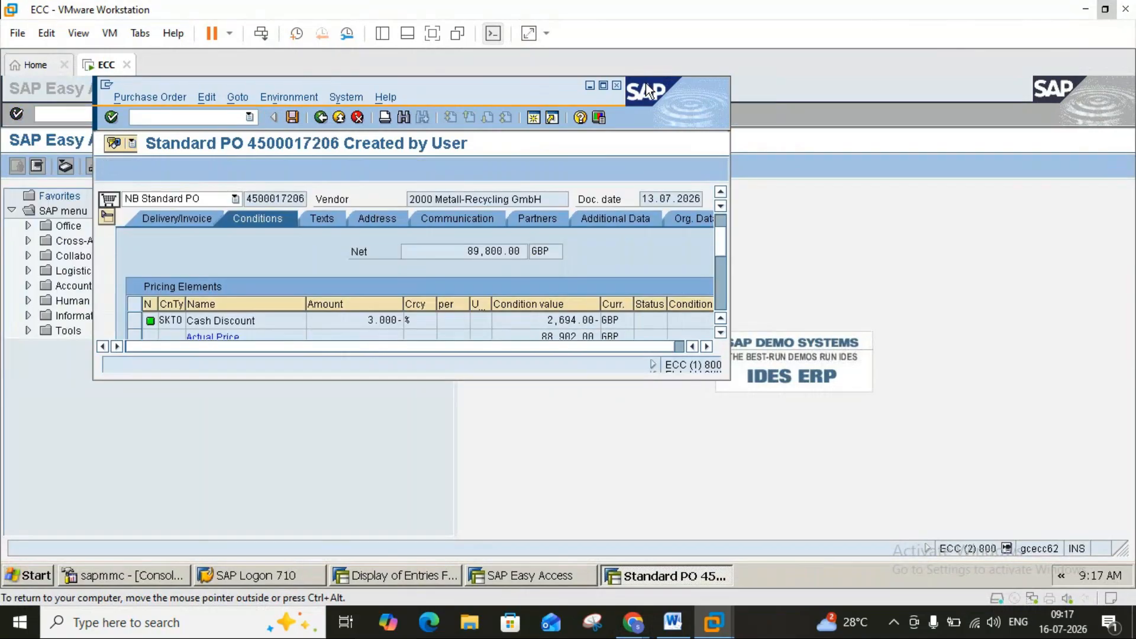
Maximize the PO window and show the empty Header text in the header Texts section.
left_click(604, 86)
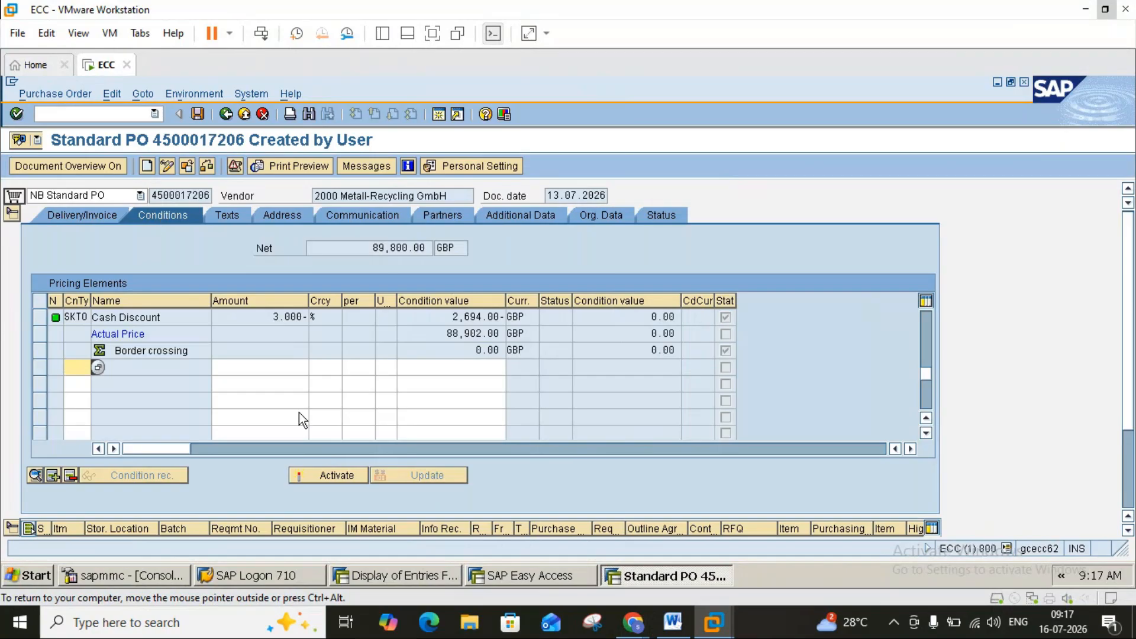
left_click(14, 214)
left_click(76, 282)
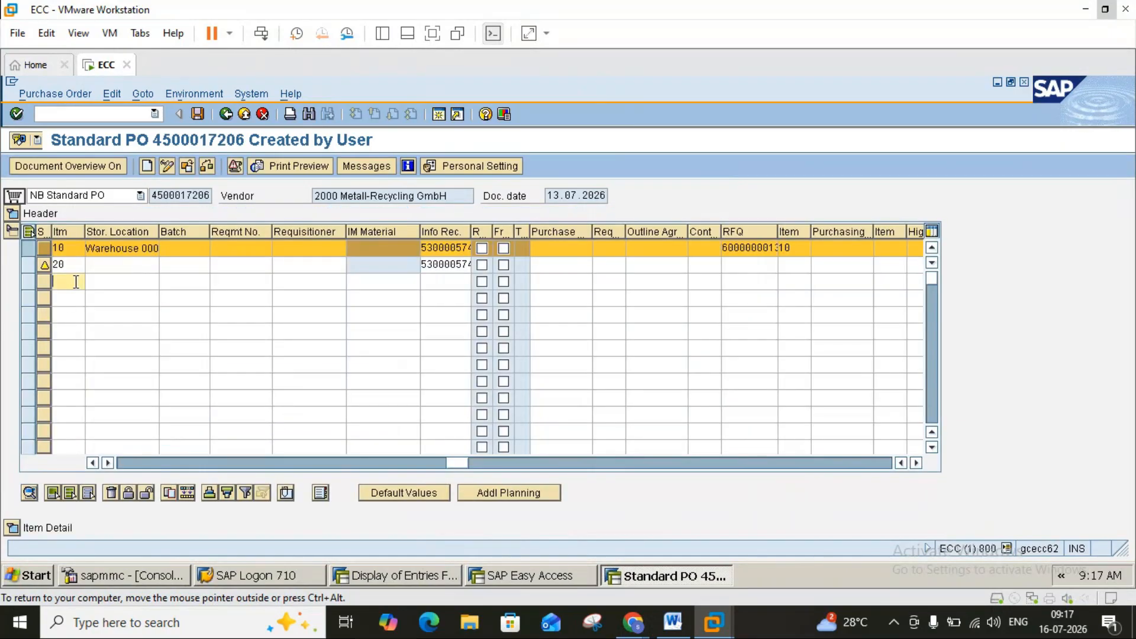
left_click(129, 464)
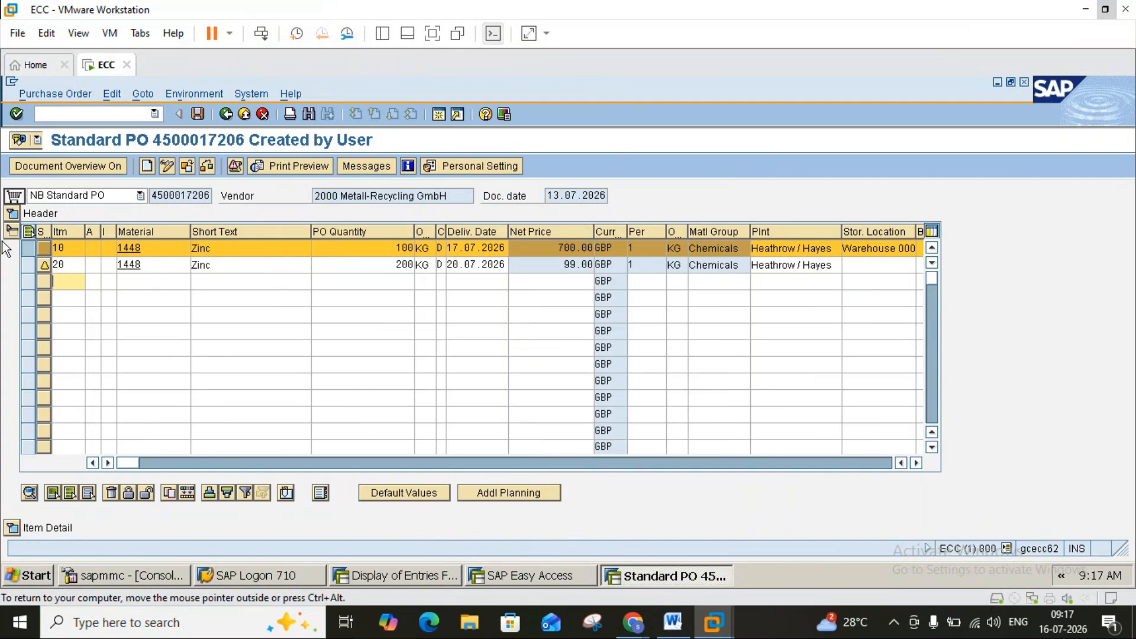
left_click(13, 213)
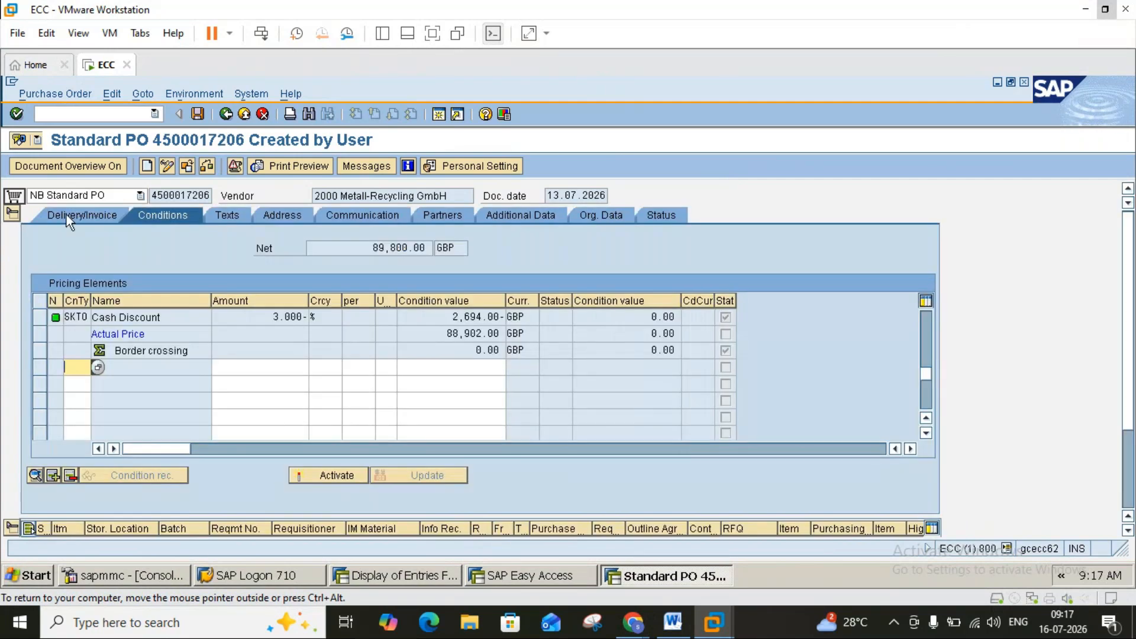
left_click(232, 218)
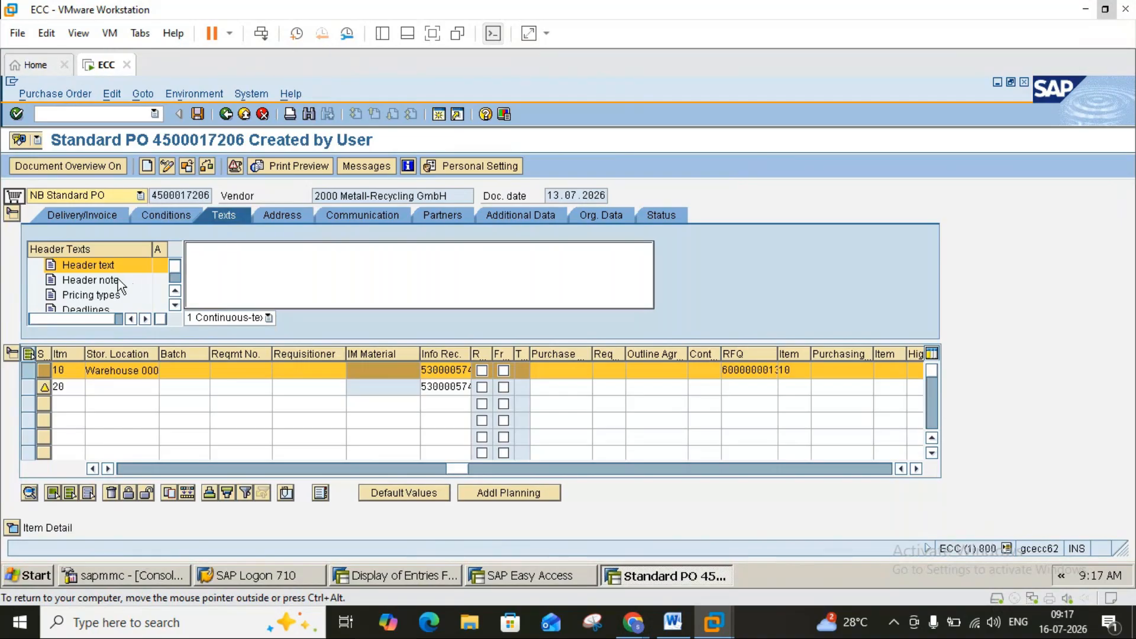
Type 'Need' at the start of the PO header text.
left_click(198, 251)
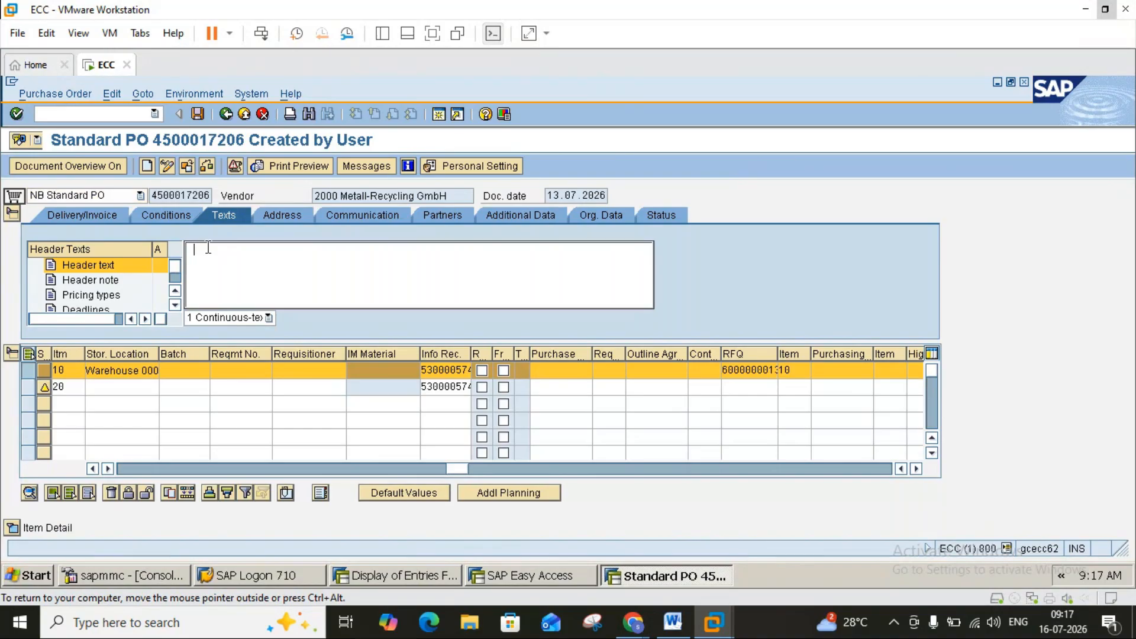
type("Need")
left_click(125, 467)
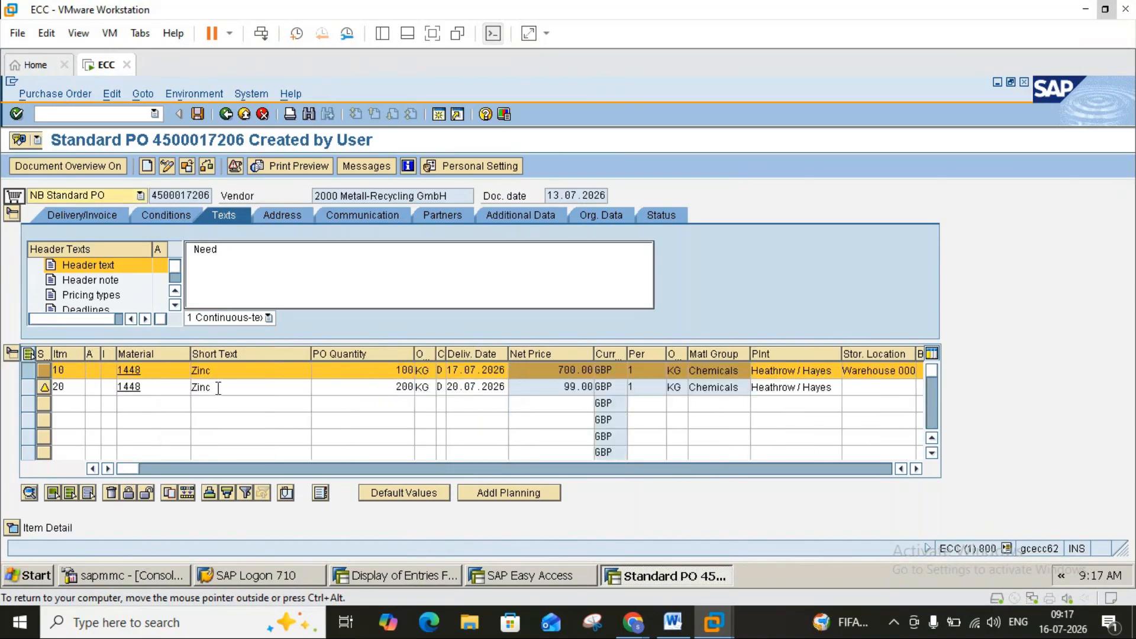
left_click(240, 254)
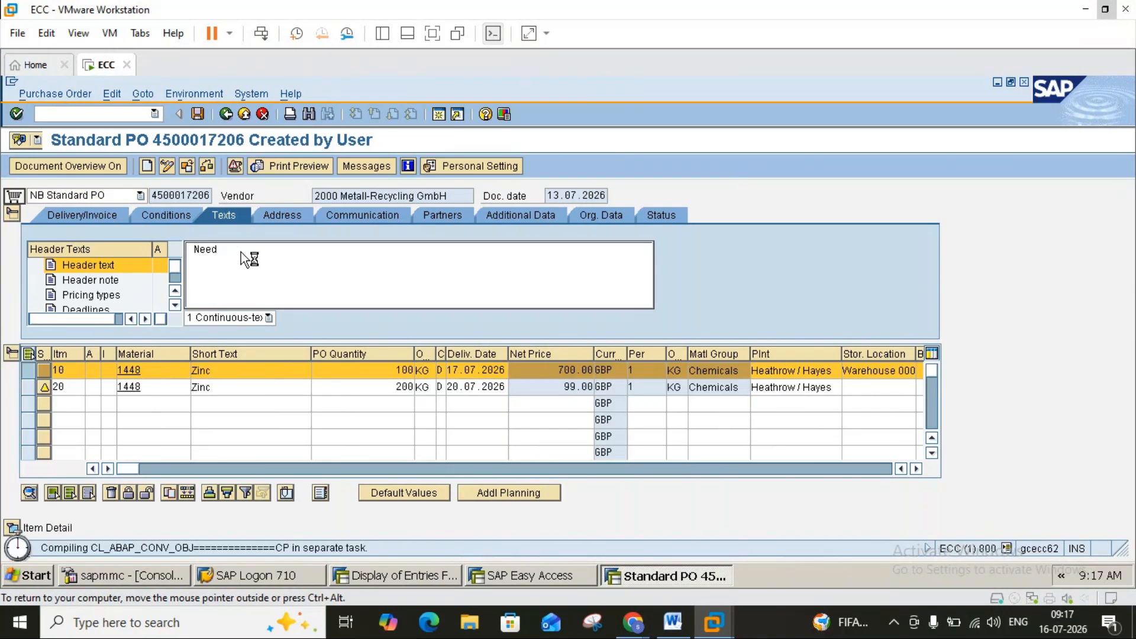
left_click(13, 81)
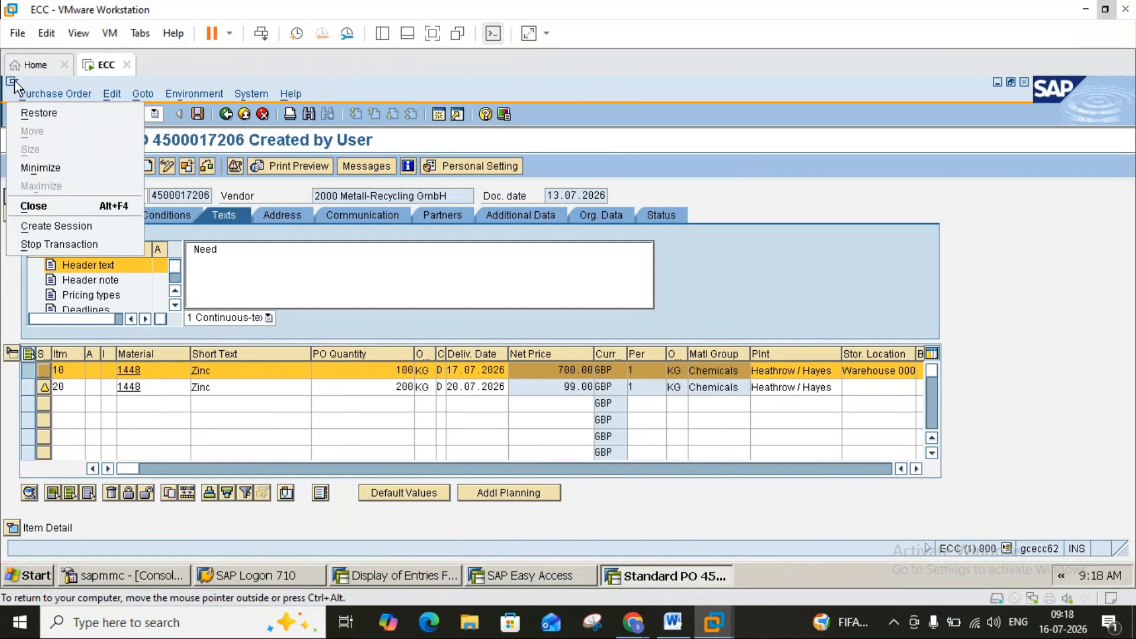
left_click(51, 243)
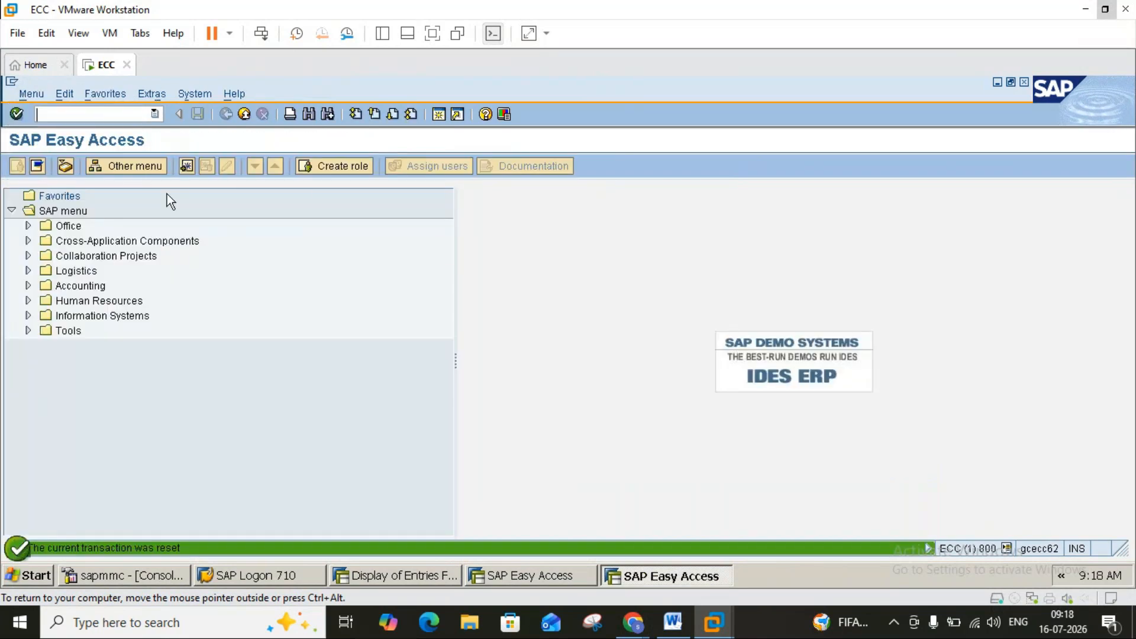
type("me")
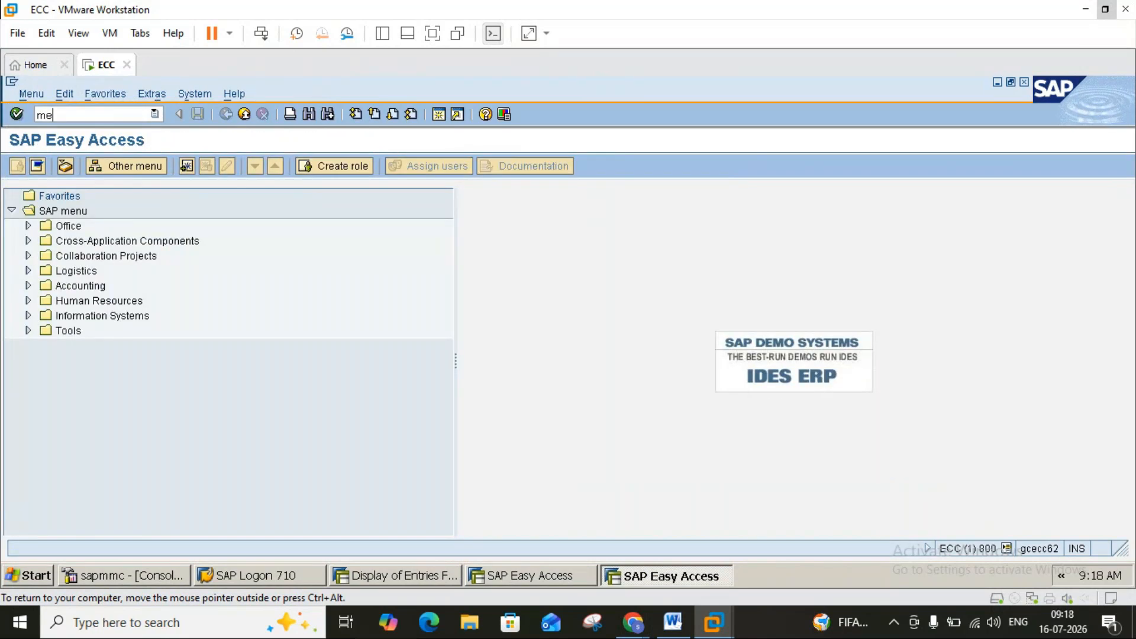
type("22")
key("Return")
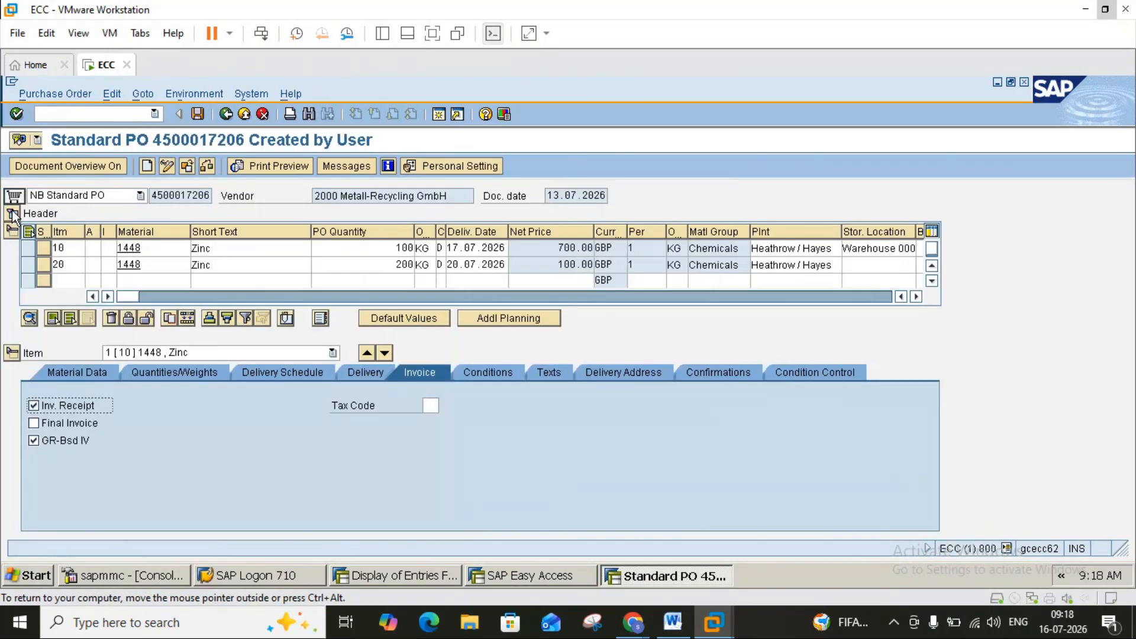
left_click(13, 213)
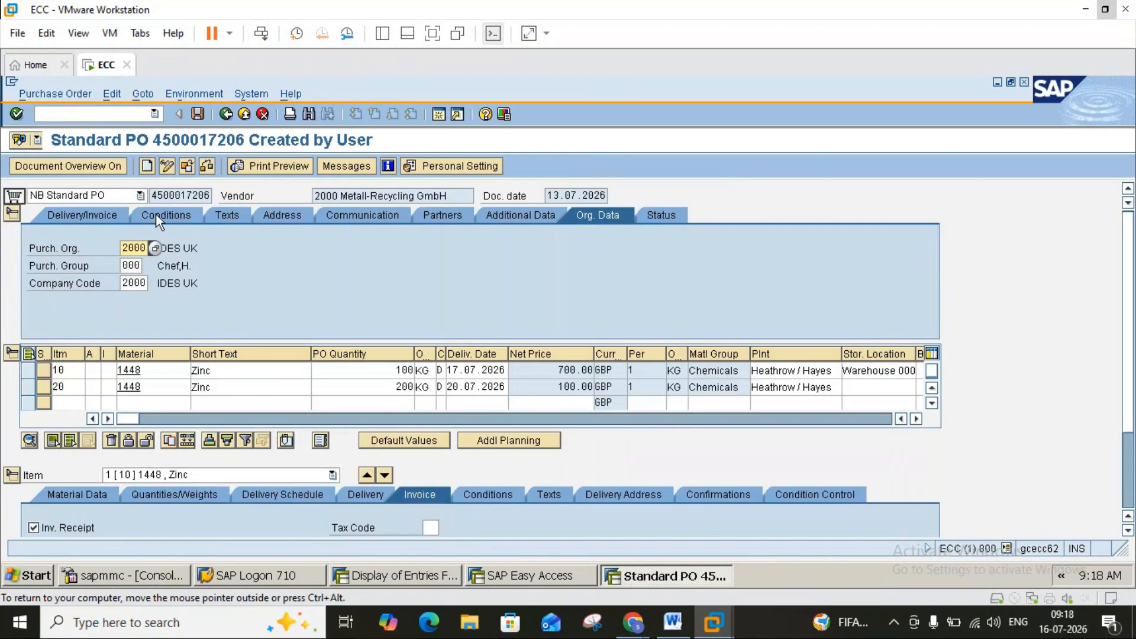
Enter header text 'Need Zinc in a good condition without any defect on 19th July. GST is applicable 18%…'.
left_click(226, 219)
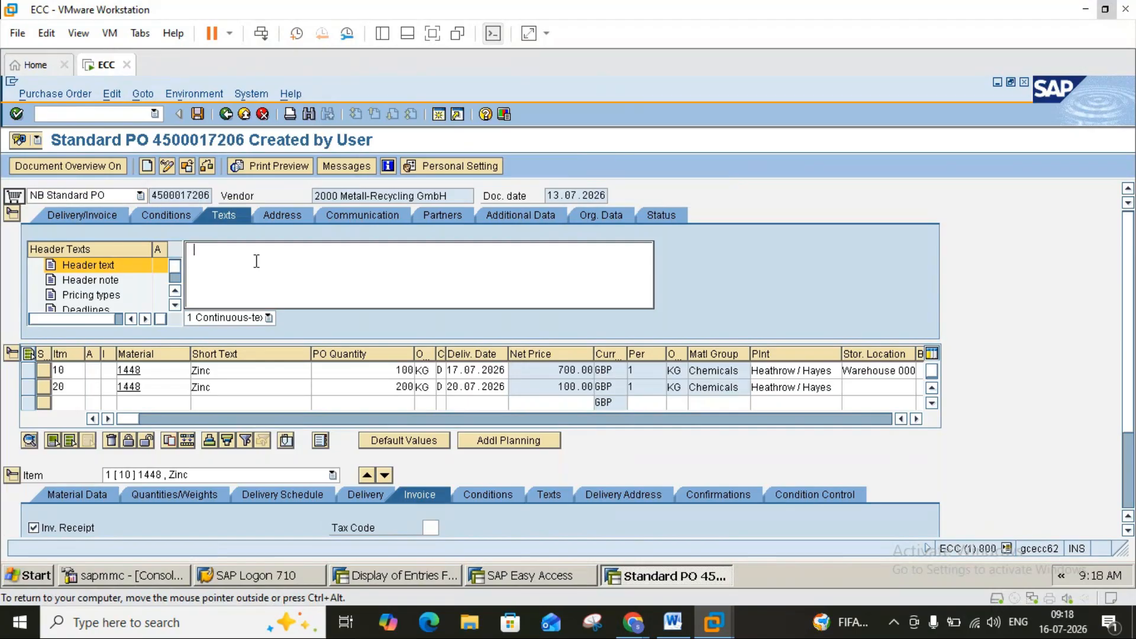
type("Need Zinc in a good condition without any defect")
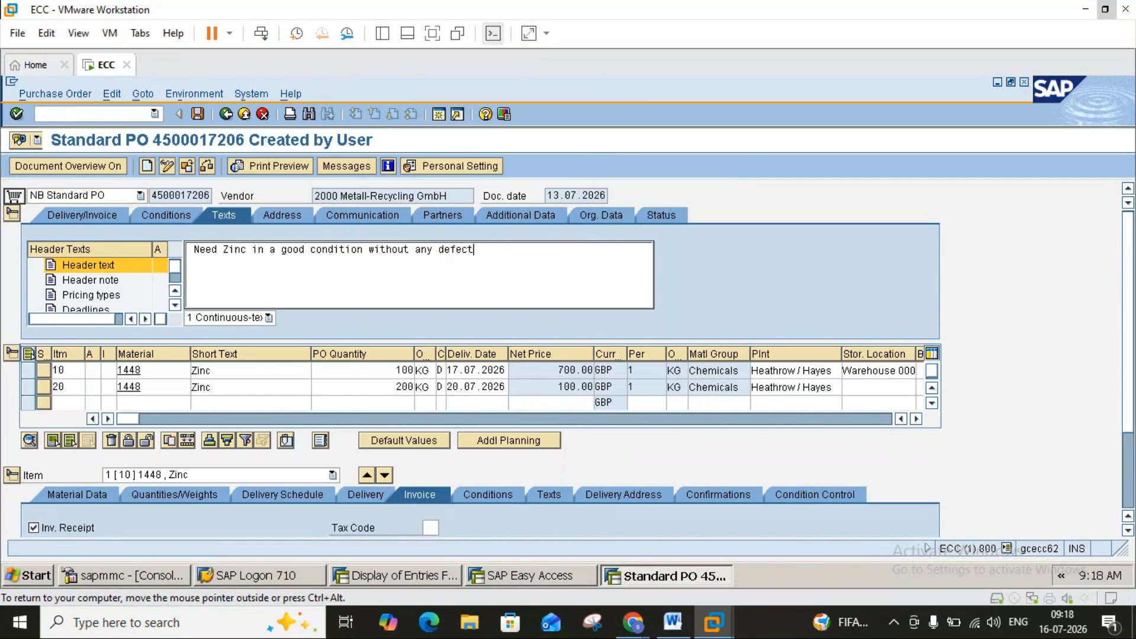
type(" on 19th July")
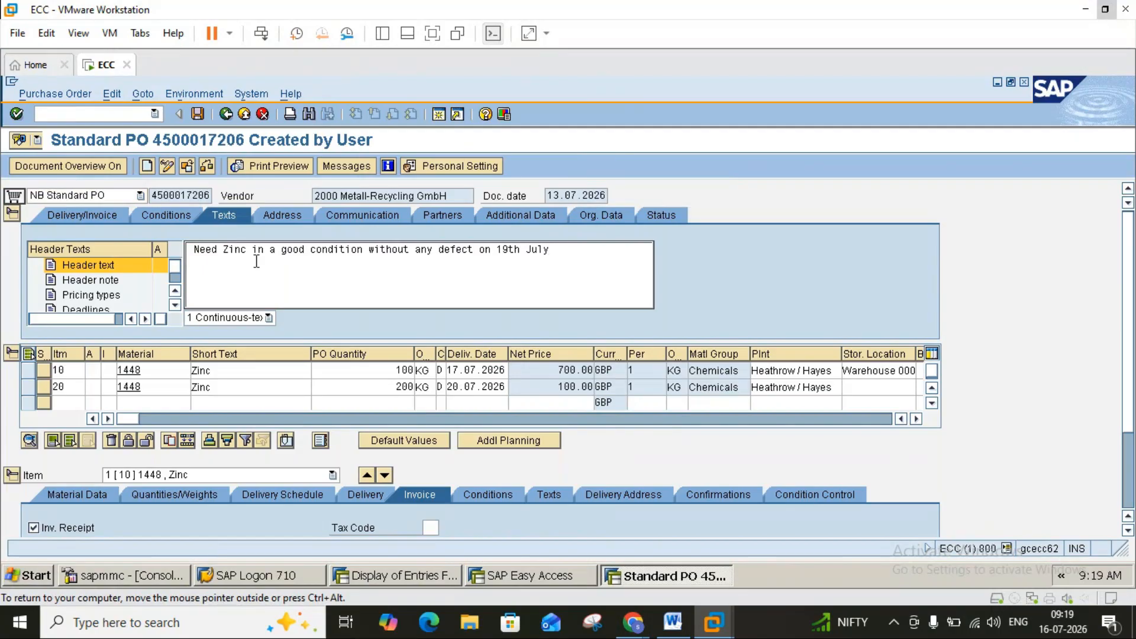
type(". GST is a")
type("pplica")
type("ble 1")
type("8%")
type(" once re")
type("ceived")
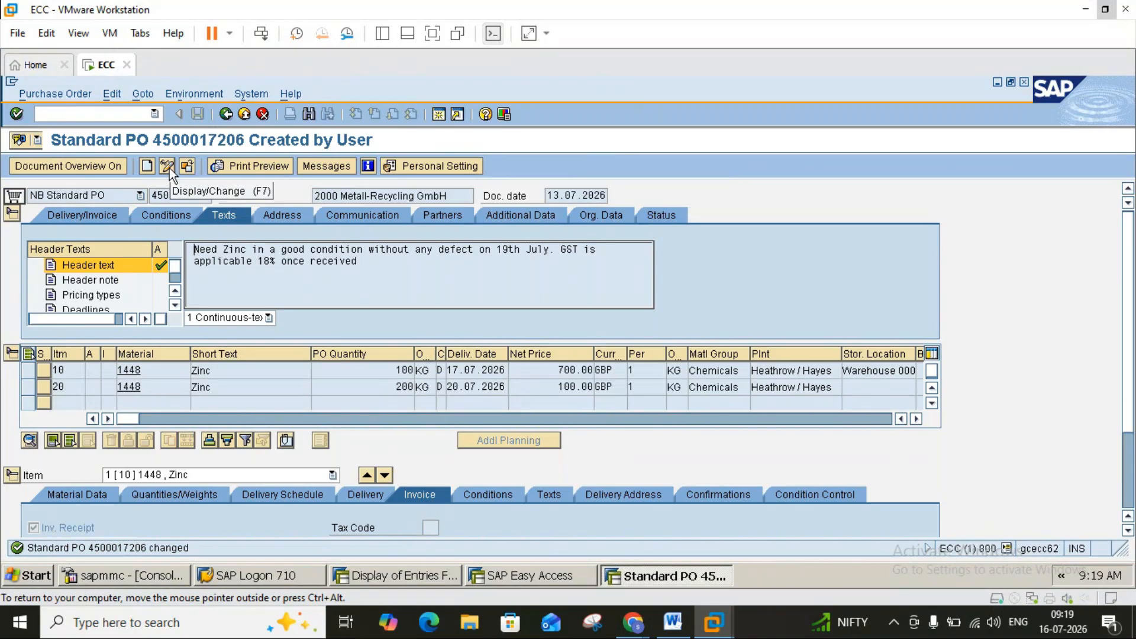
Check the PO header text in the print preview, then close the preview.
left_click(259, 166)
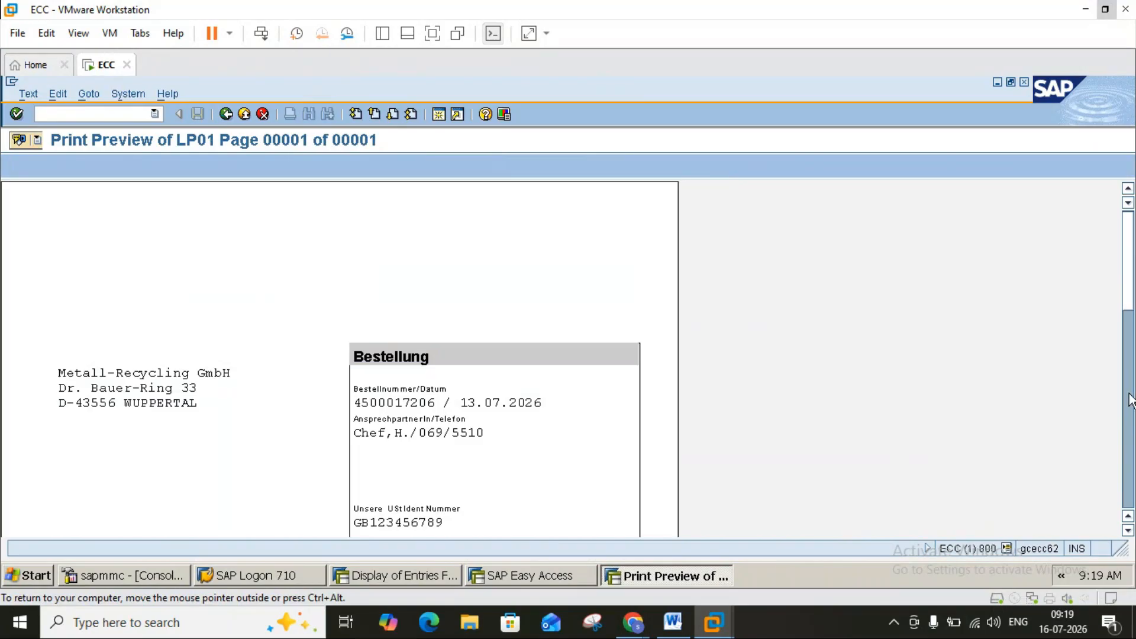
left_click(1127, 531)
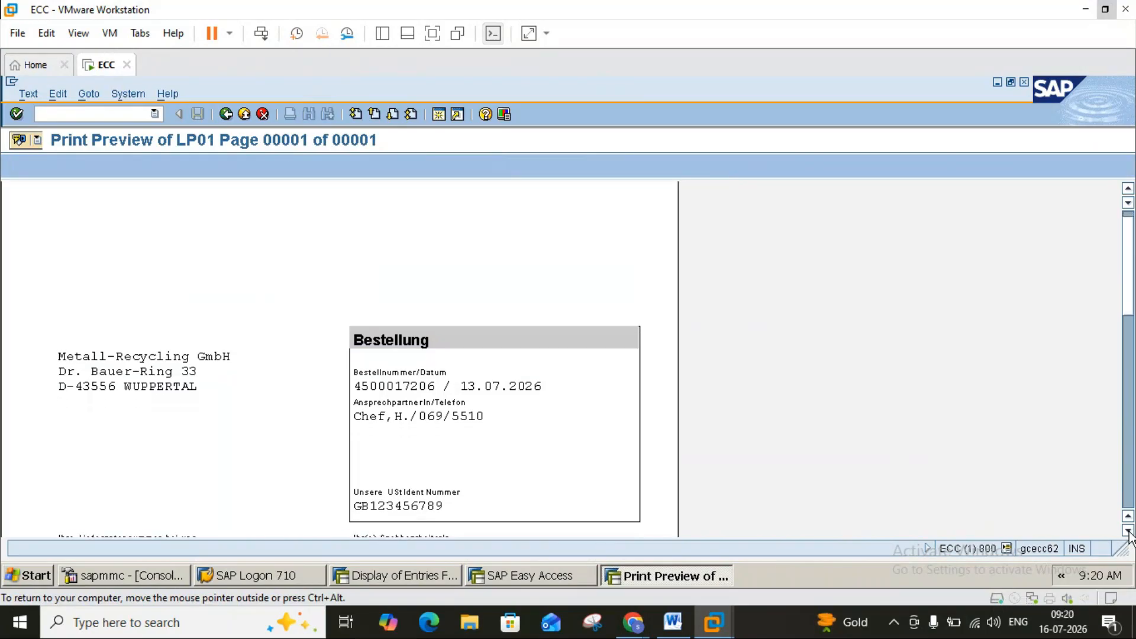
left_click(1128, 530)
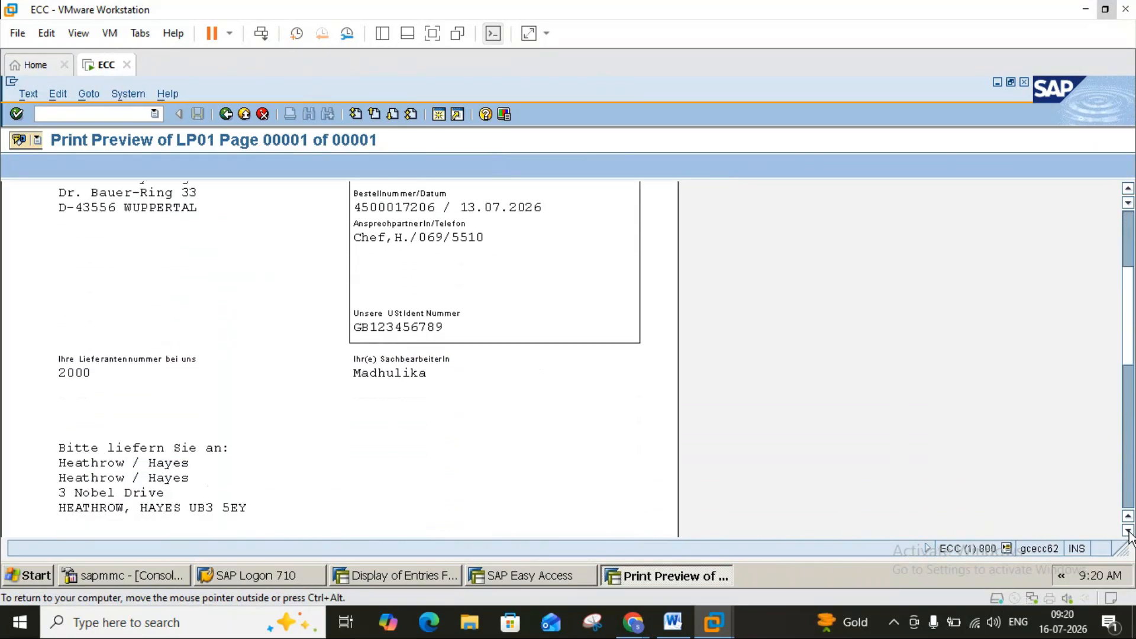
left_click(1128, 530)
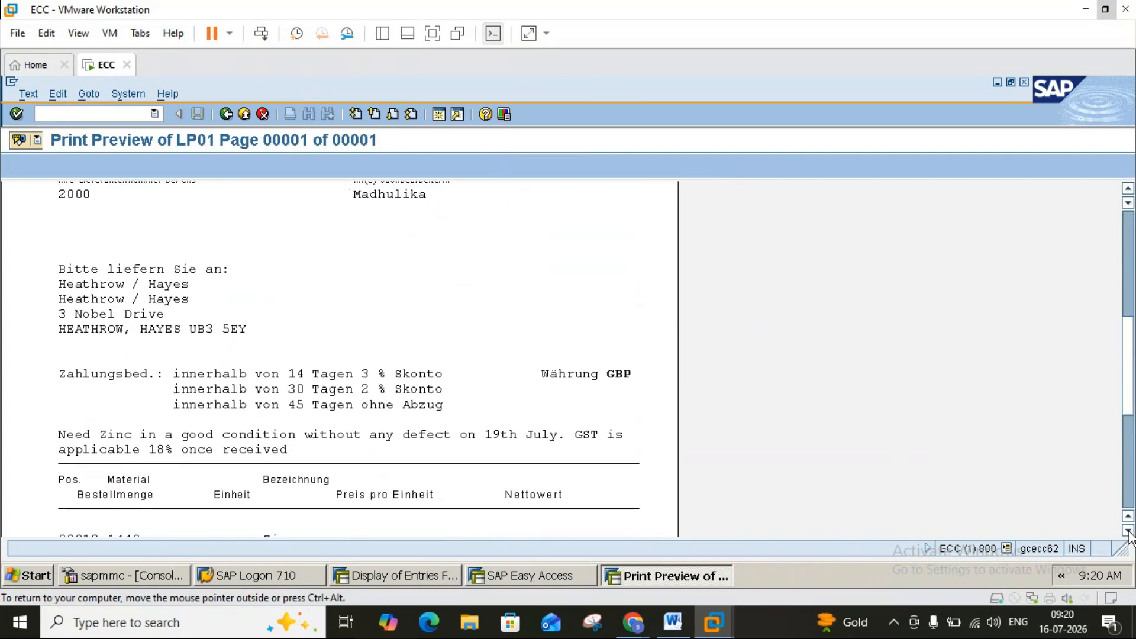
left_click(1128, 531)
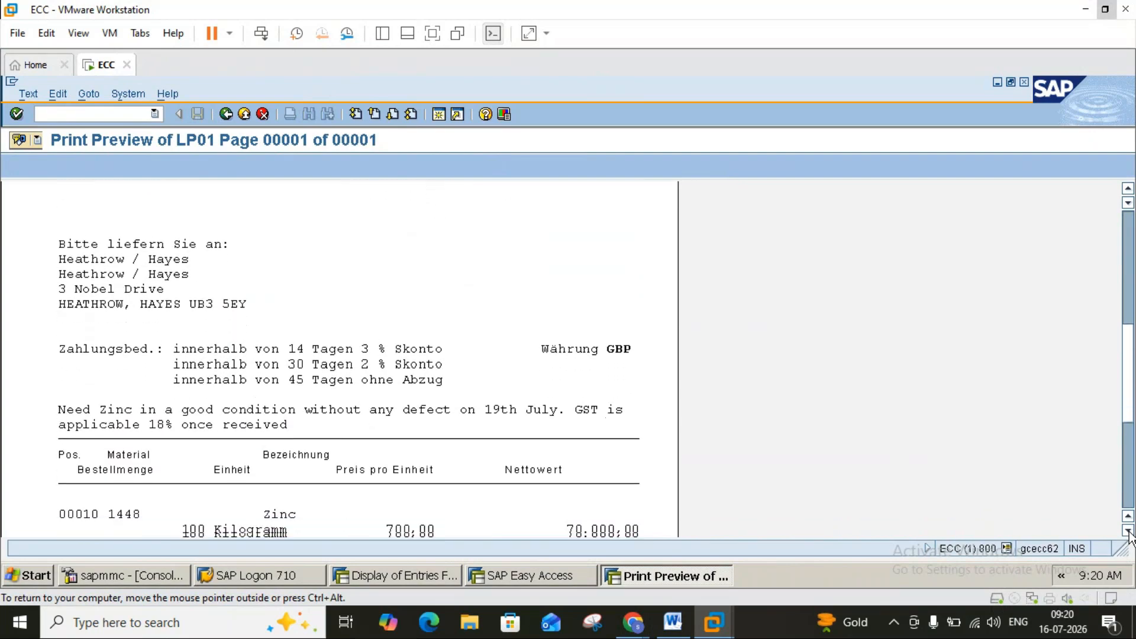
left_click(1128, 531)
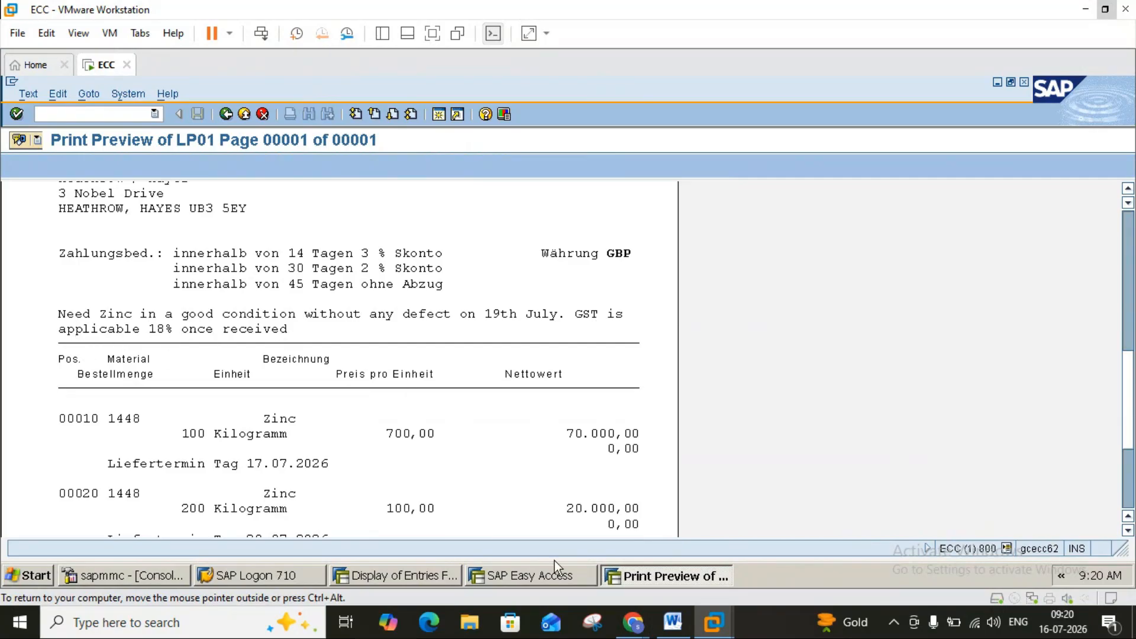
mouse_move(640, 626)
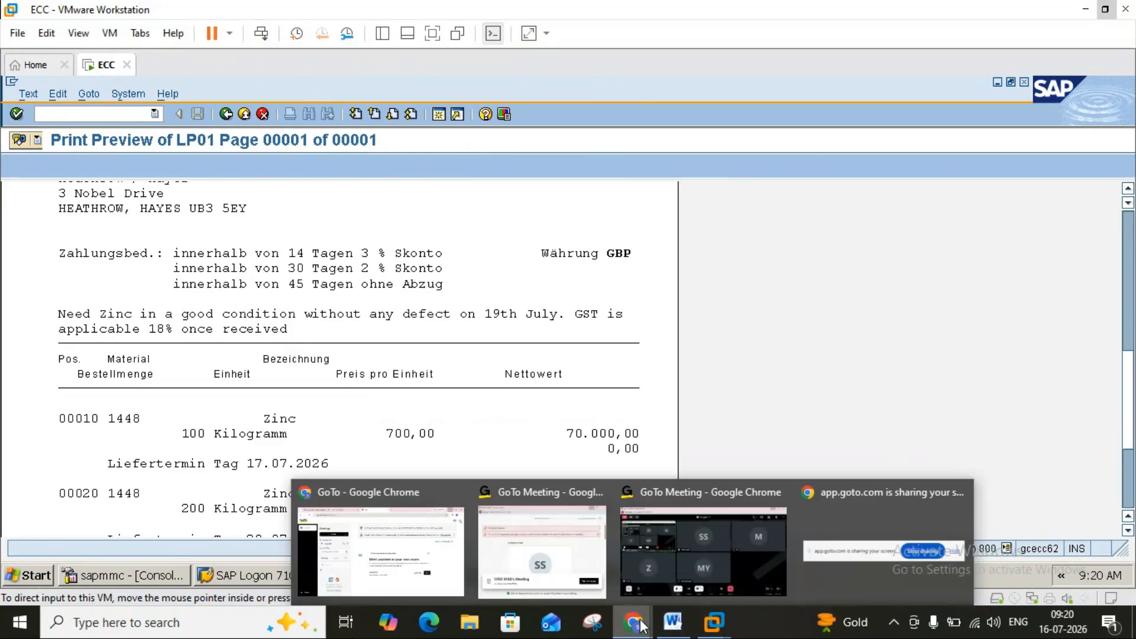
left_click(697, 558)
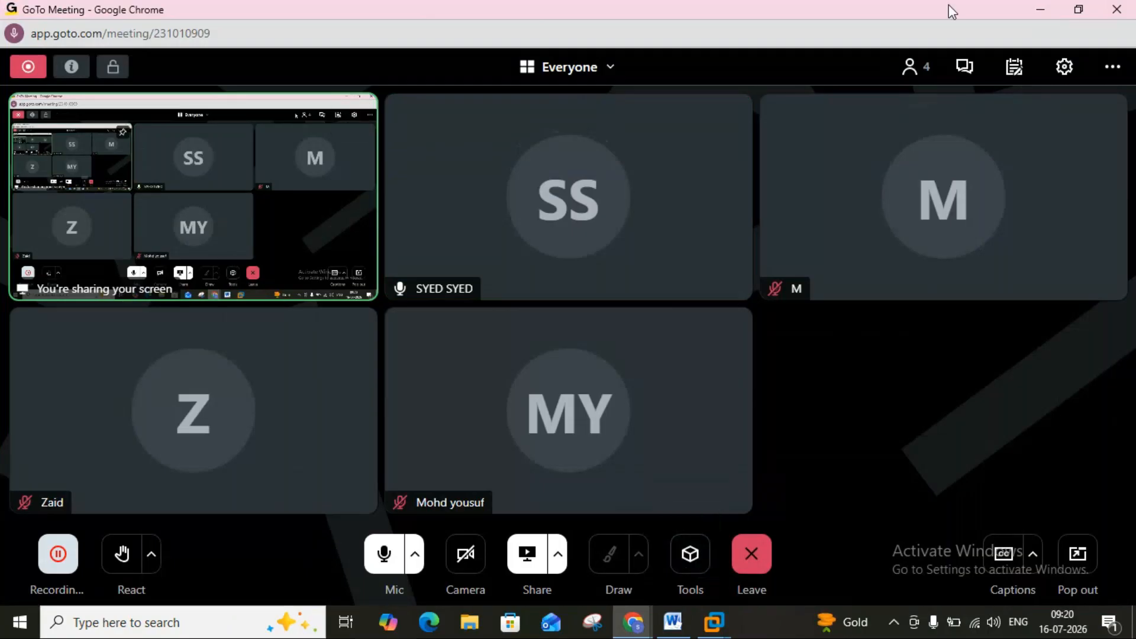
left_click(1041, 10)
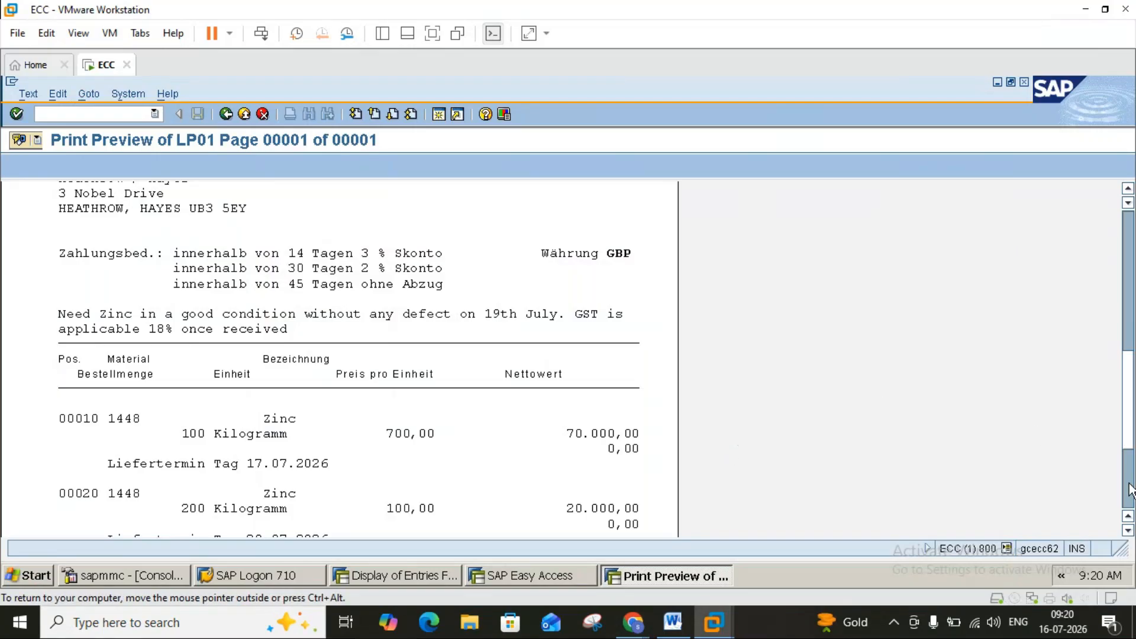
left_click(225, 114)
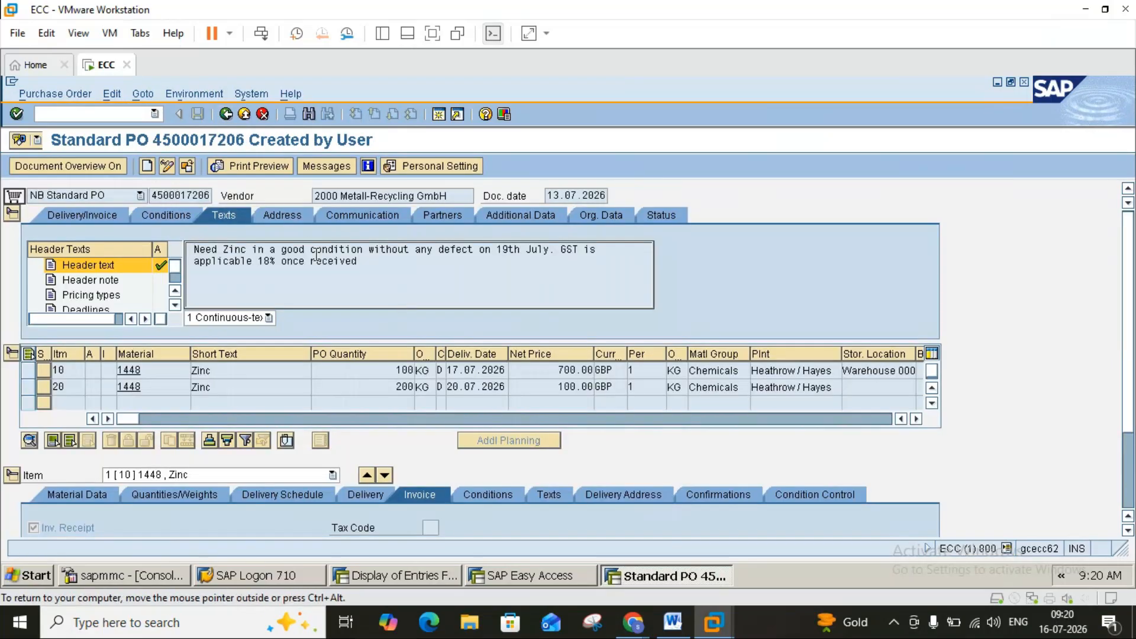
left_click(286, 219)
left_click(167, 166)
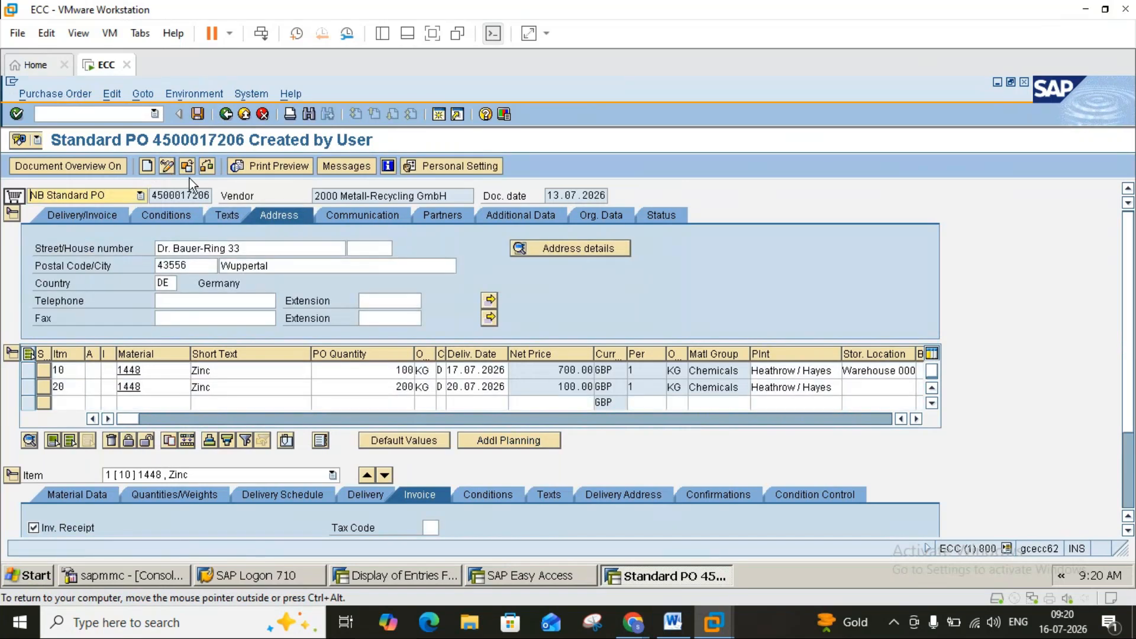
left_click(672, 622)
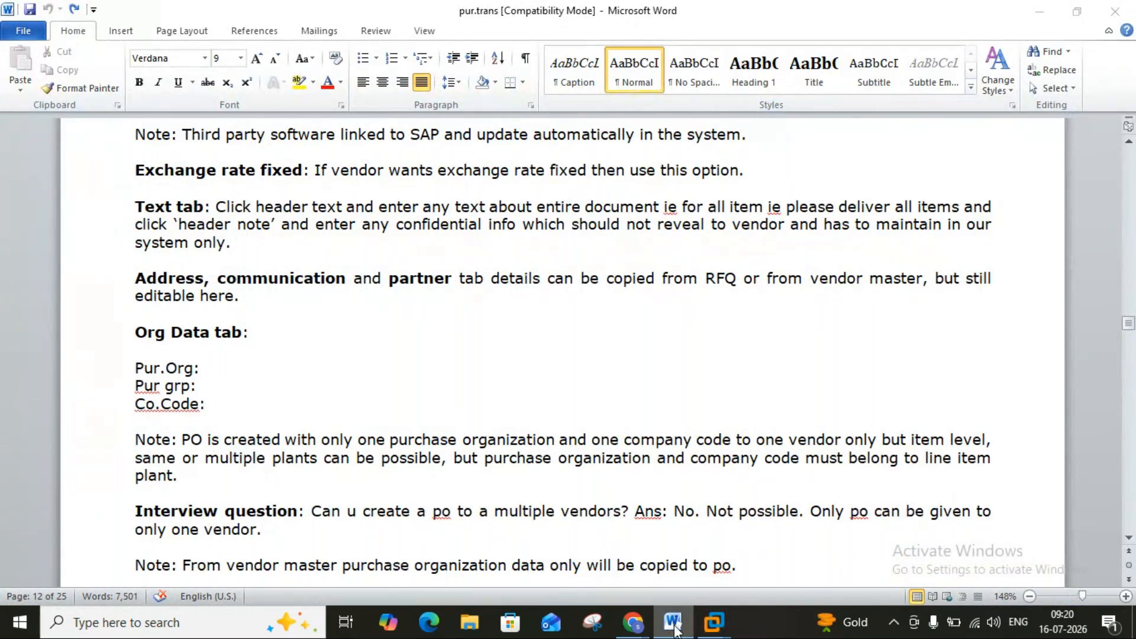
left_click(713, 622)
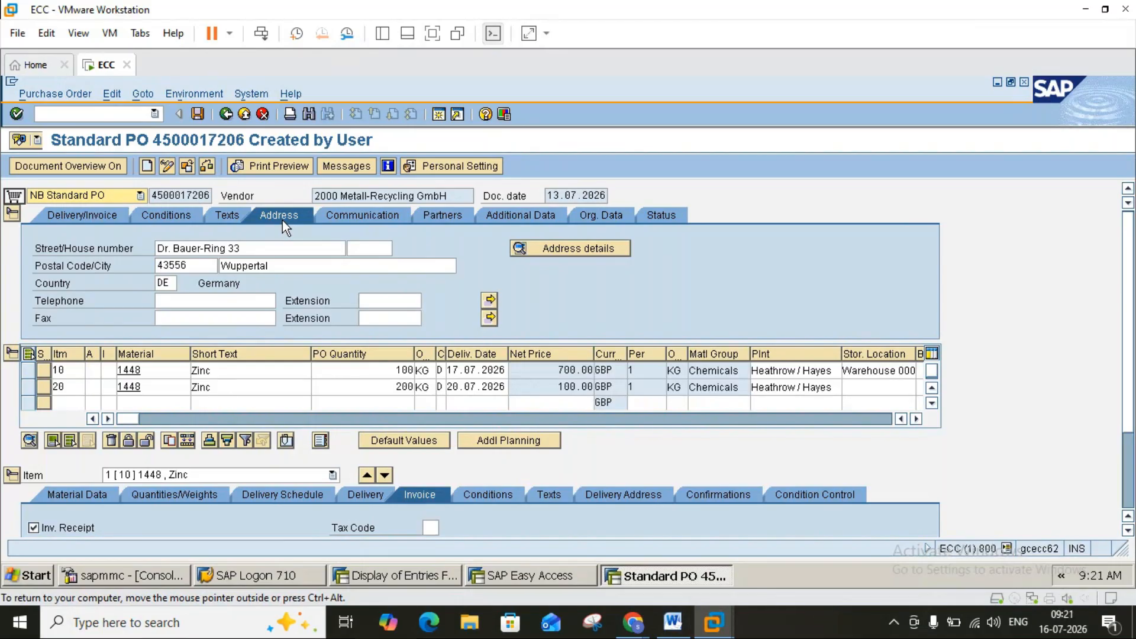
left_click(623, 495)
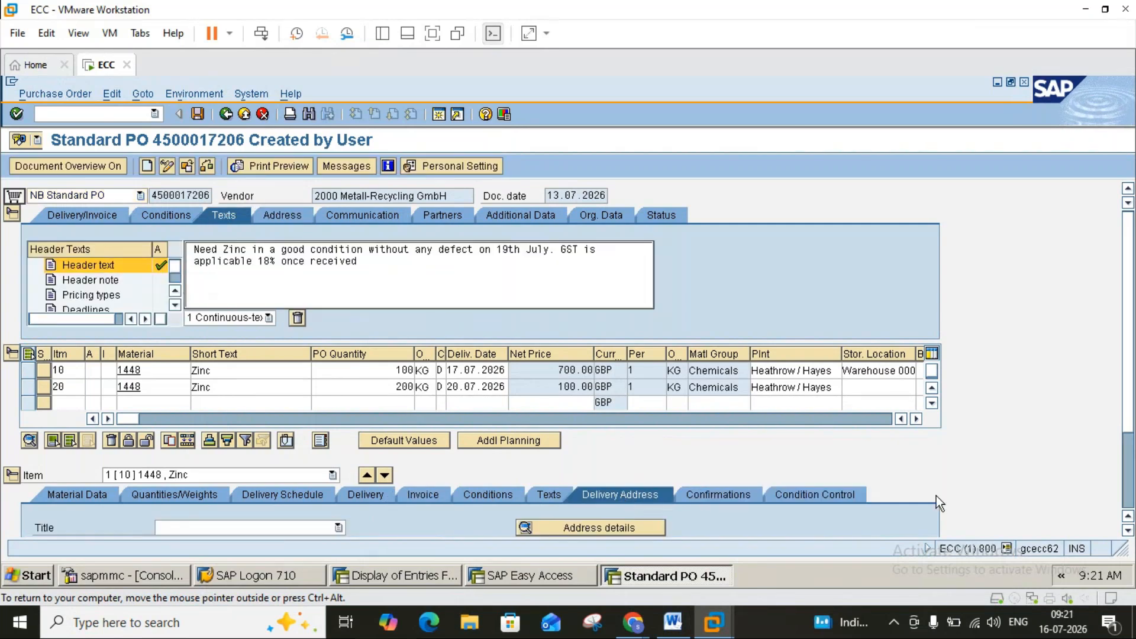
left_click(1128, 530)
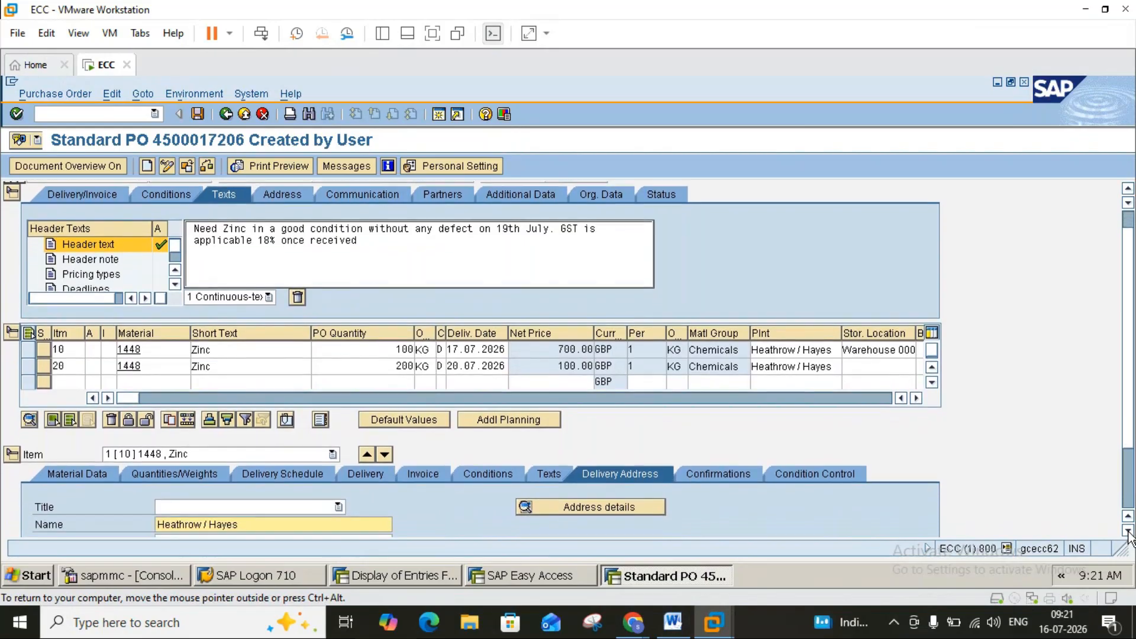
left_click(1128, 530)
left_click(1129, 531)
left_click(1129, 531)
left_click(1128, 530)
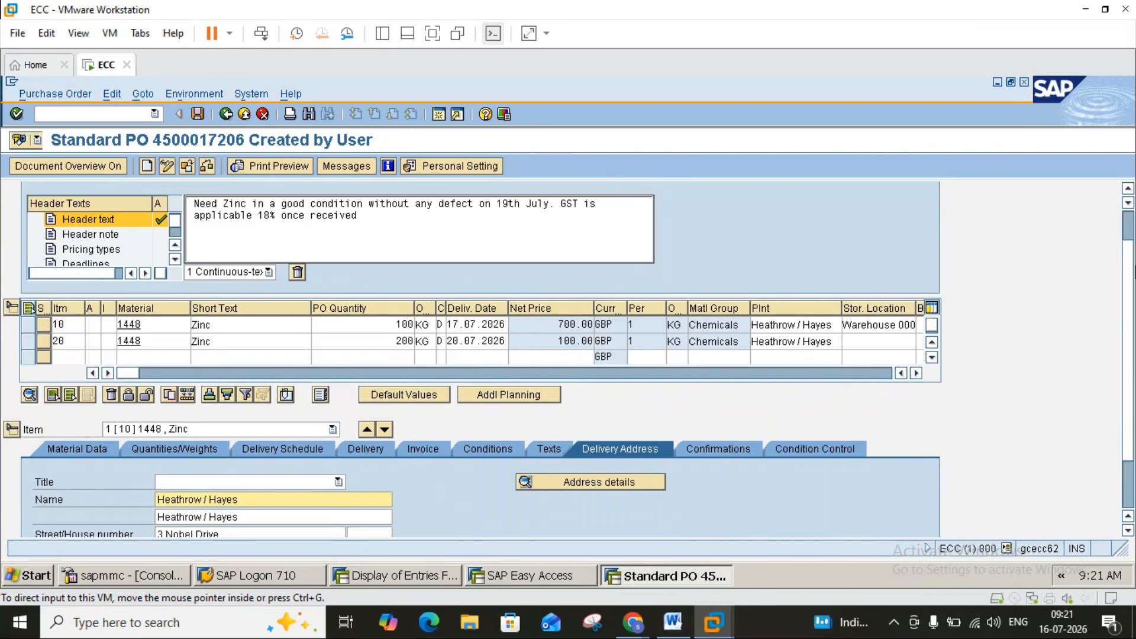
left_click(1129, 222)
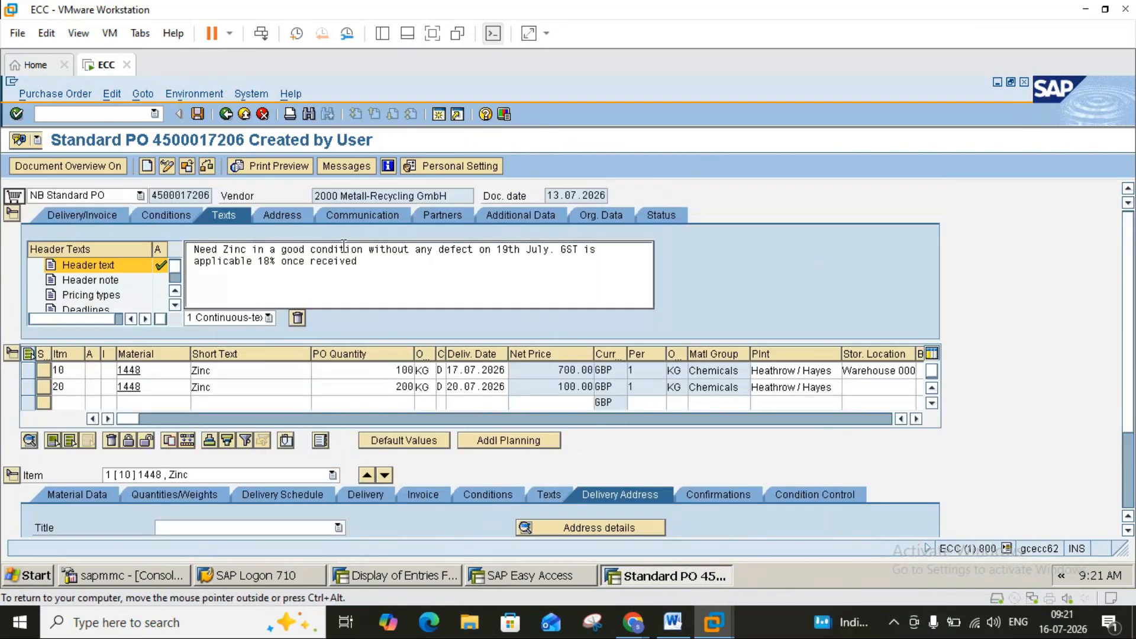
Show the vendor's header communication details: salesperson and language DE.
left_click(295, 219)
left_click(673, 622)
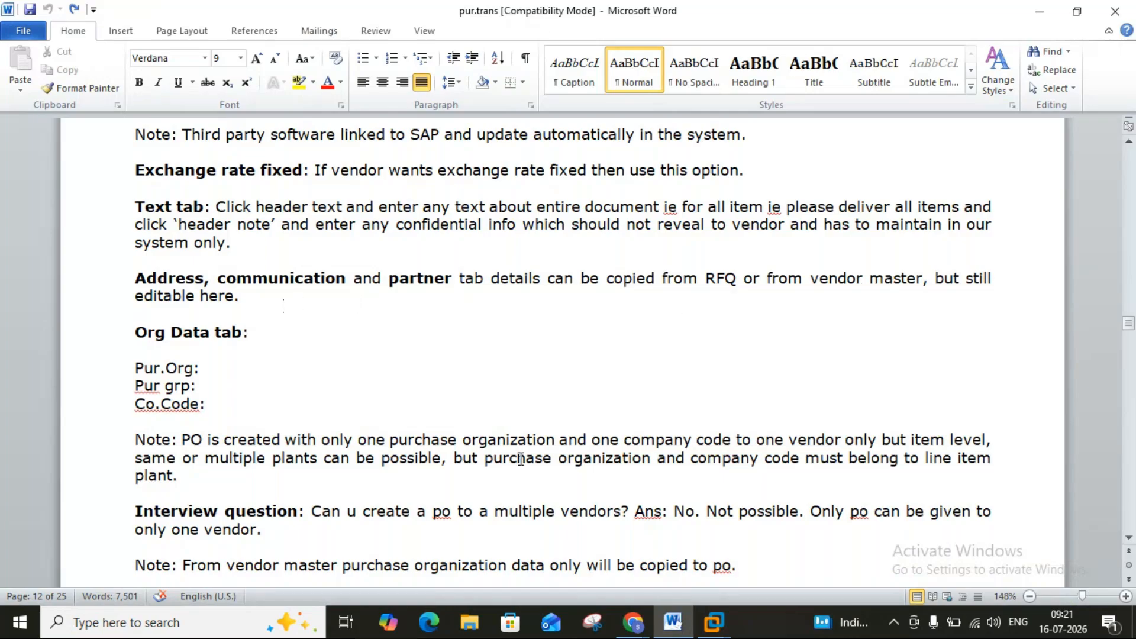
left_click(672, 621)
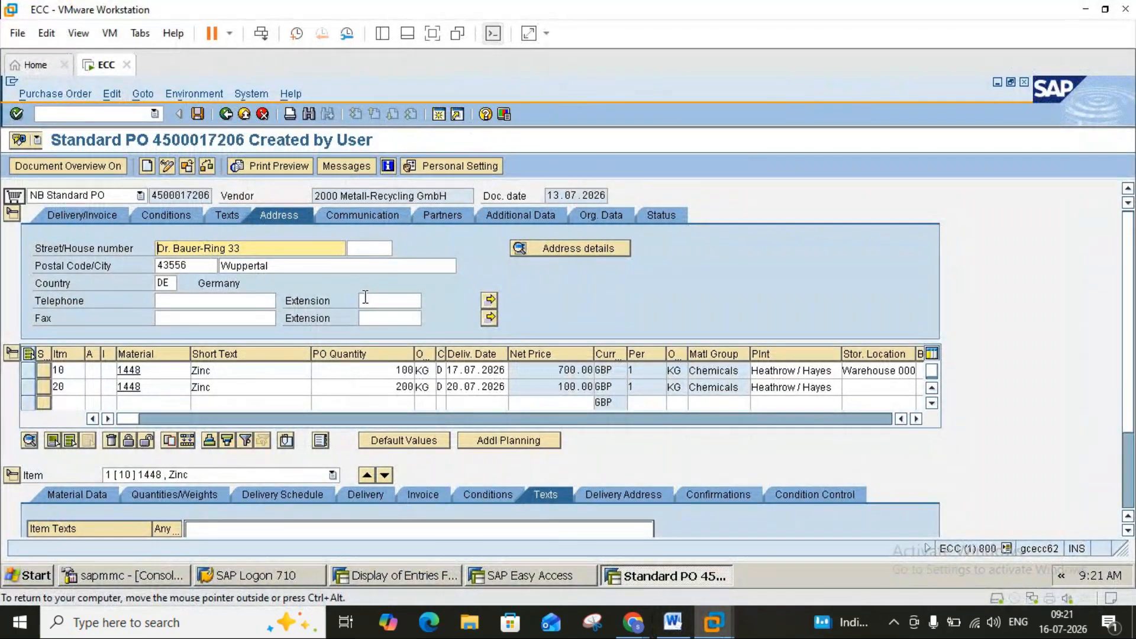
left_click(348, 215)
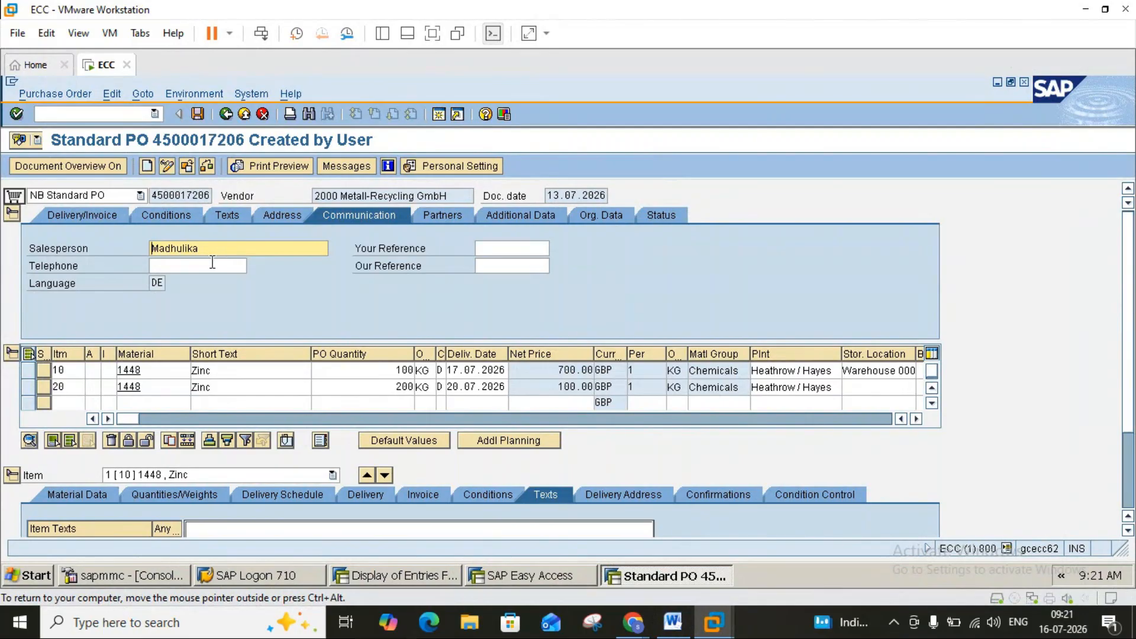
Look up vendor 2000's purchasing data, then save the unchanged PO and exit to the main menu.
double_click(334, 197)
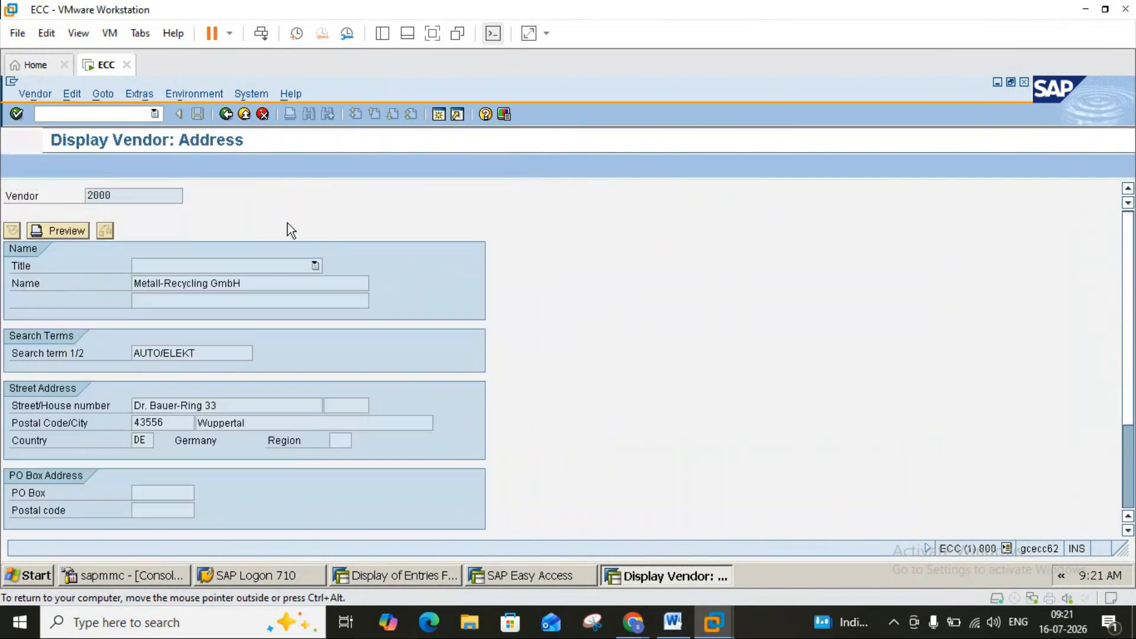
key("Return")
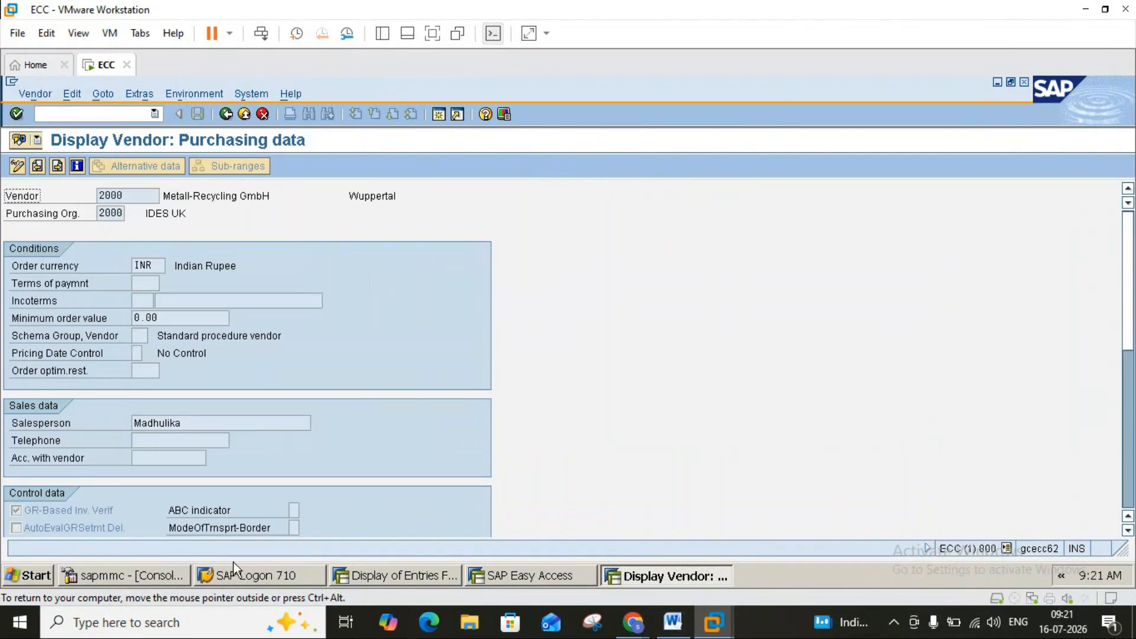
left_click(171, 442)
left_click(230, 115)
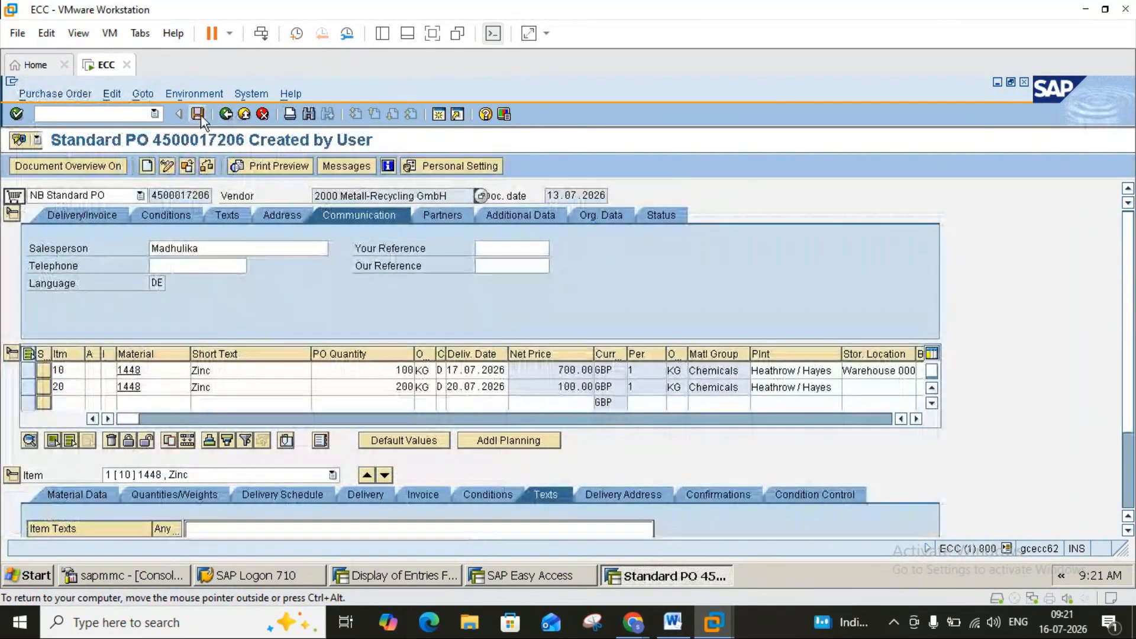
left_click(197, 114)
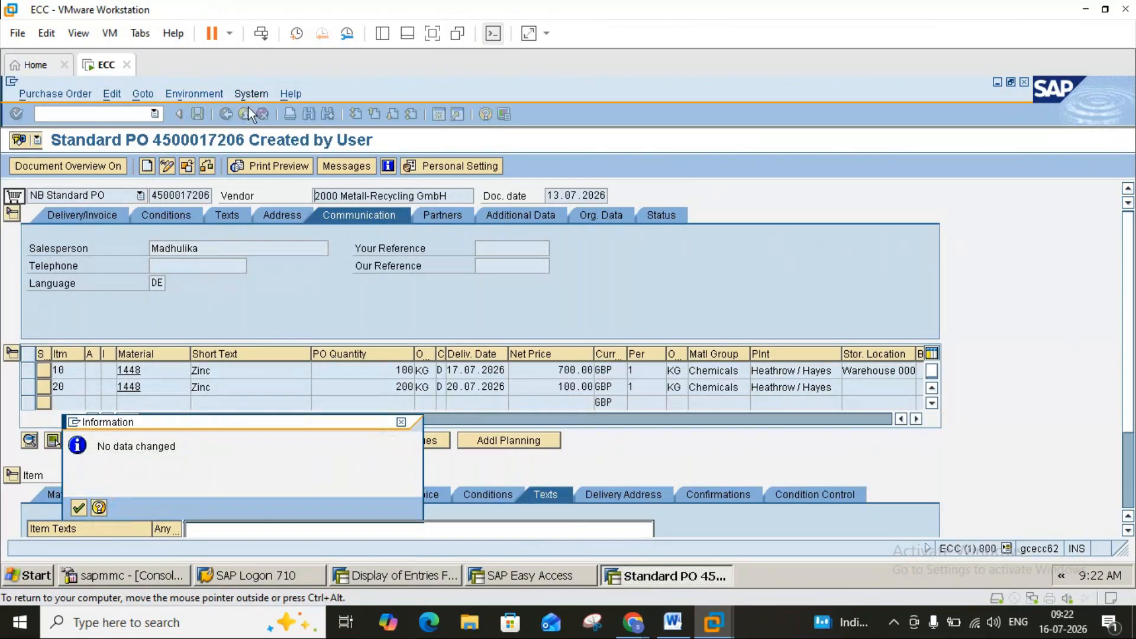
key("Return")
left_click(174, 114)
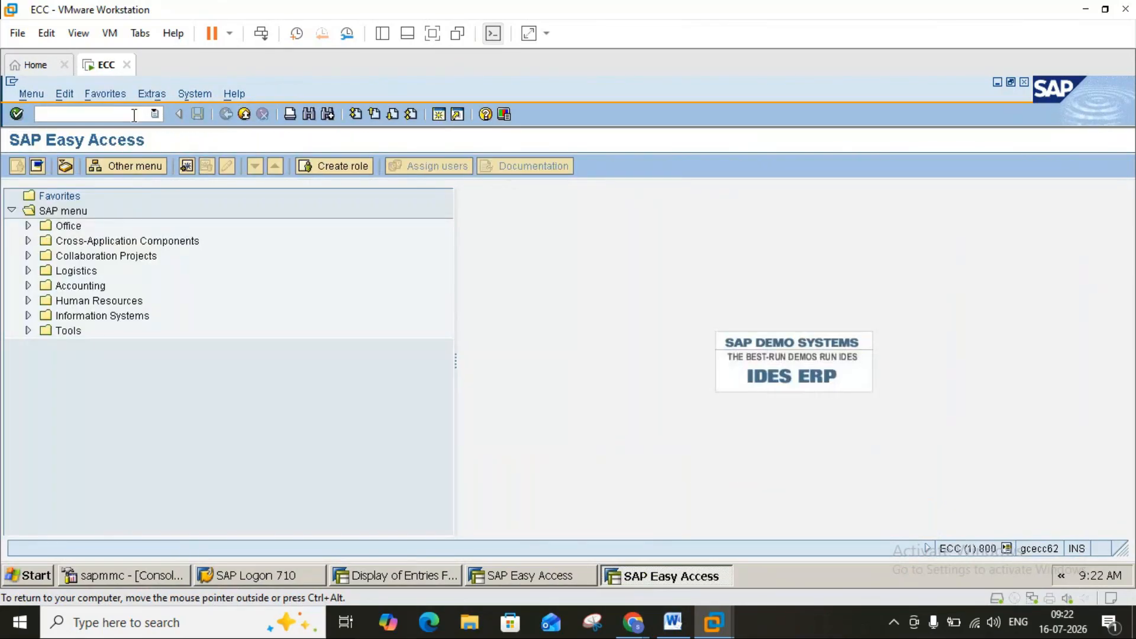
In XK02, enter the salesperson's telephone number for vendor 2000 and save.
type("xk02")
key("Return")
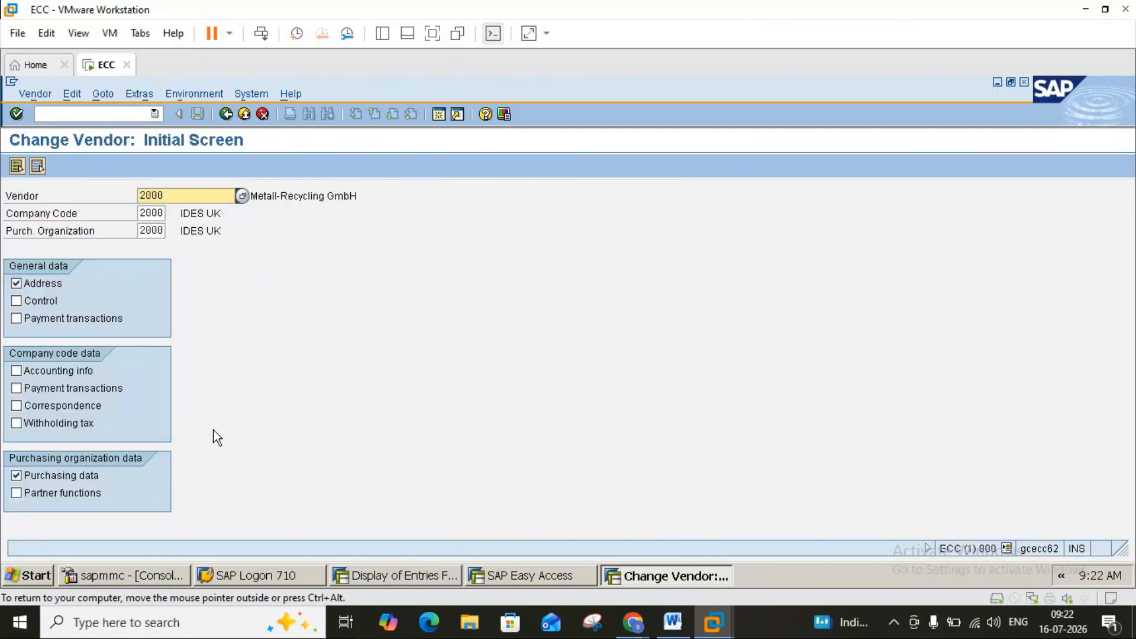
key("Return")
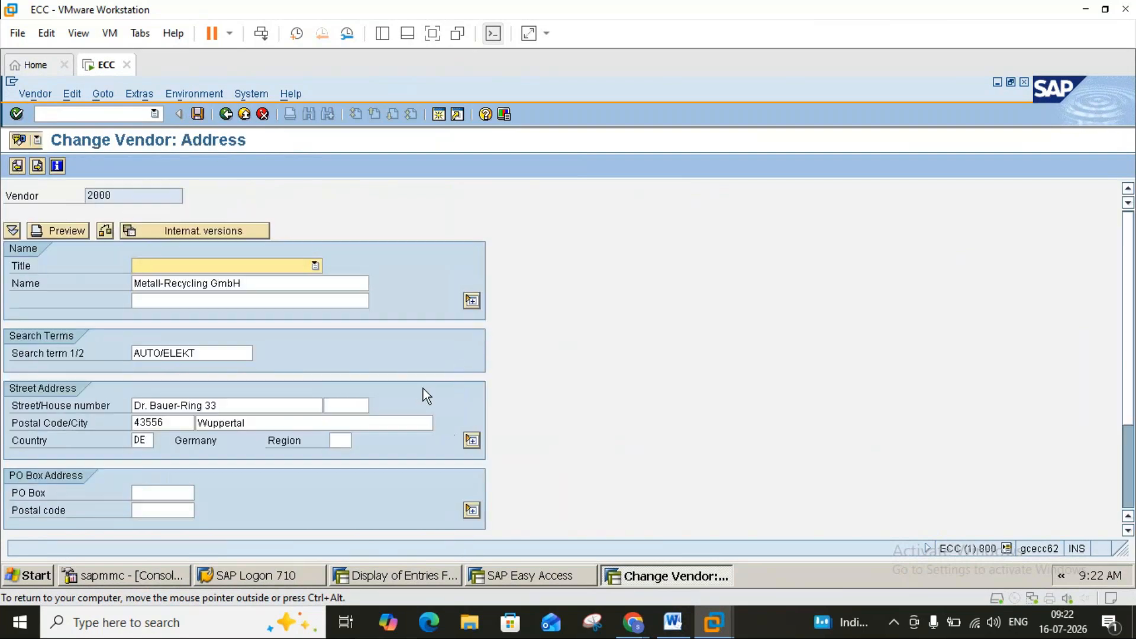
key("Return")
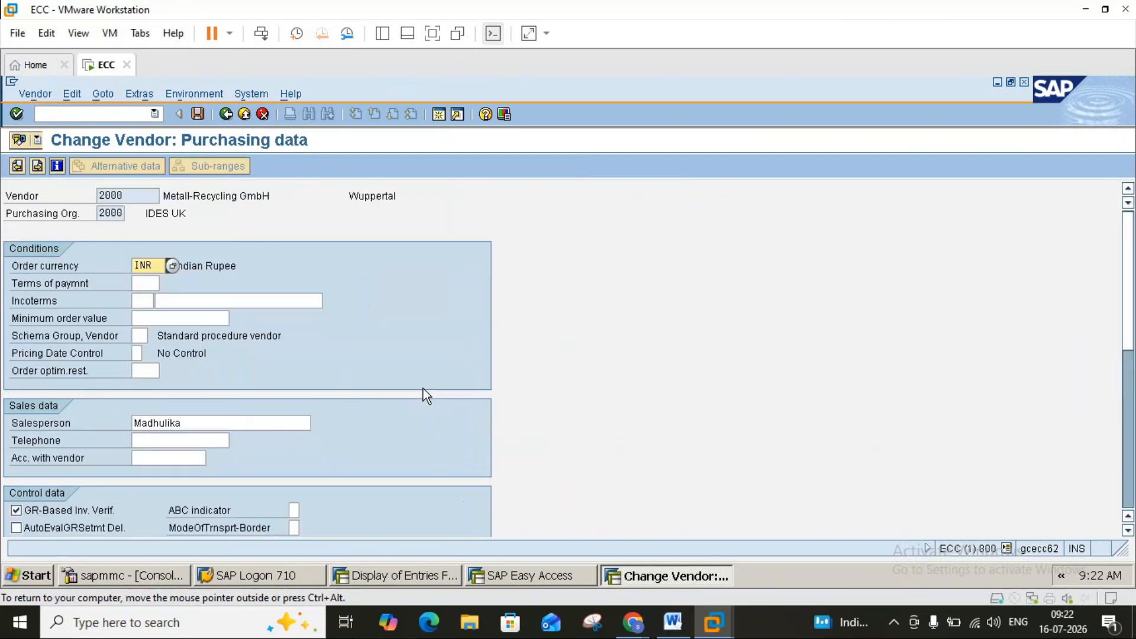
left_click(210, 440)
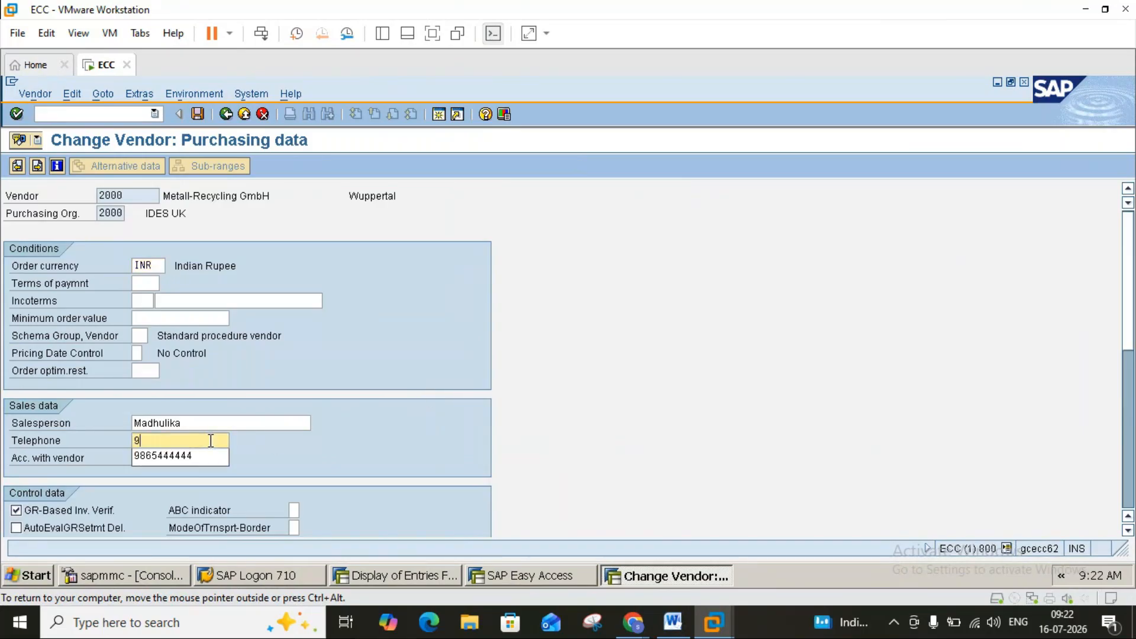
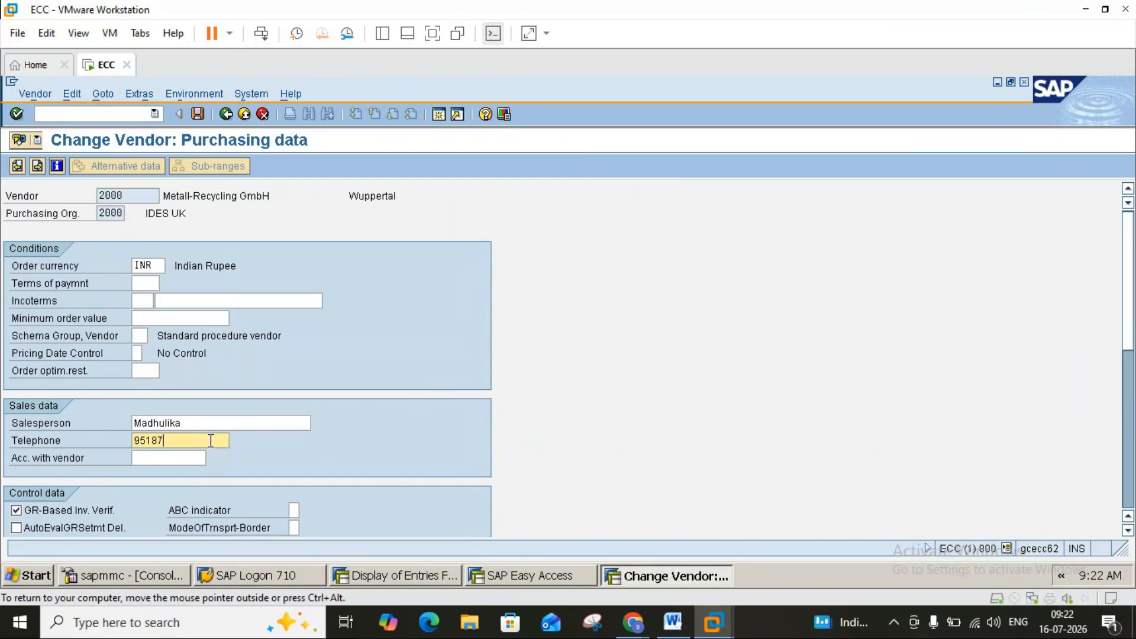
left_click(197, 115)
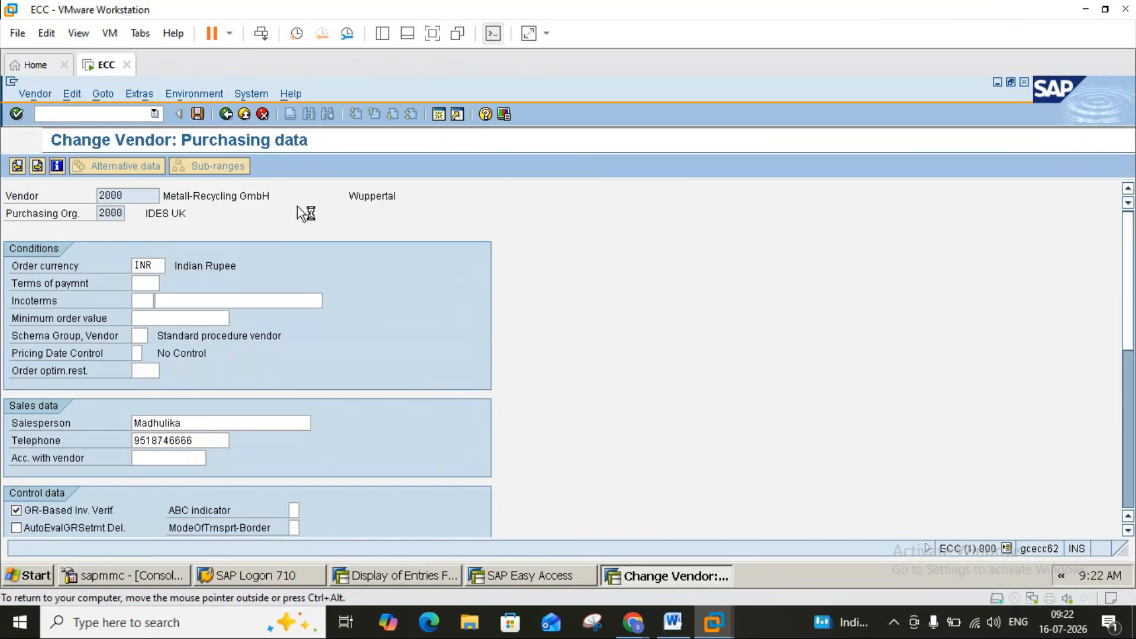
left_click(245, 114)
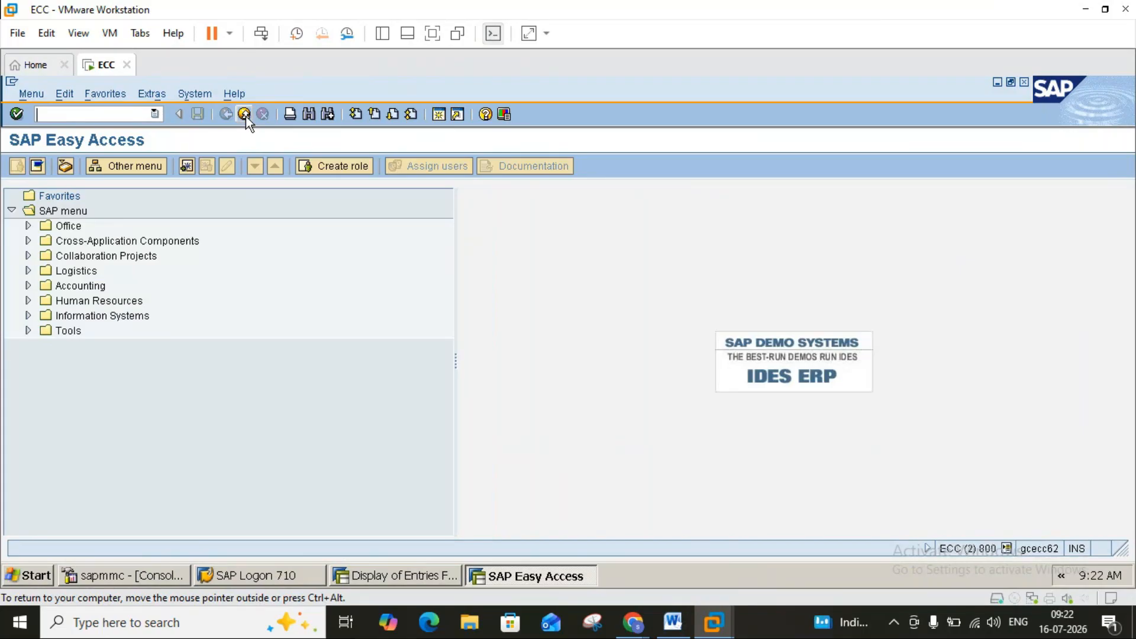
Close the session window and resize the entries window to show all five rows.
left_click(244, 114)
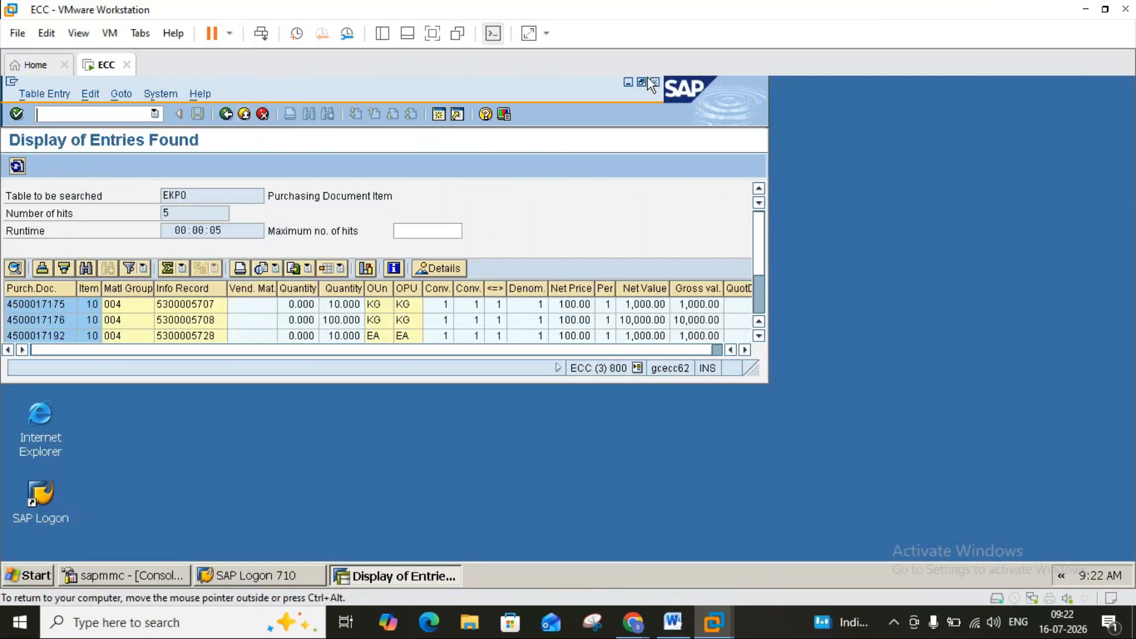
left_click(643, 82)
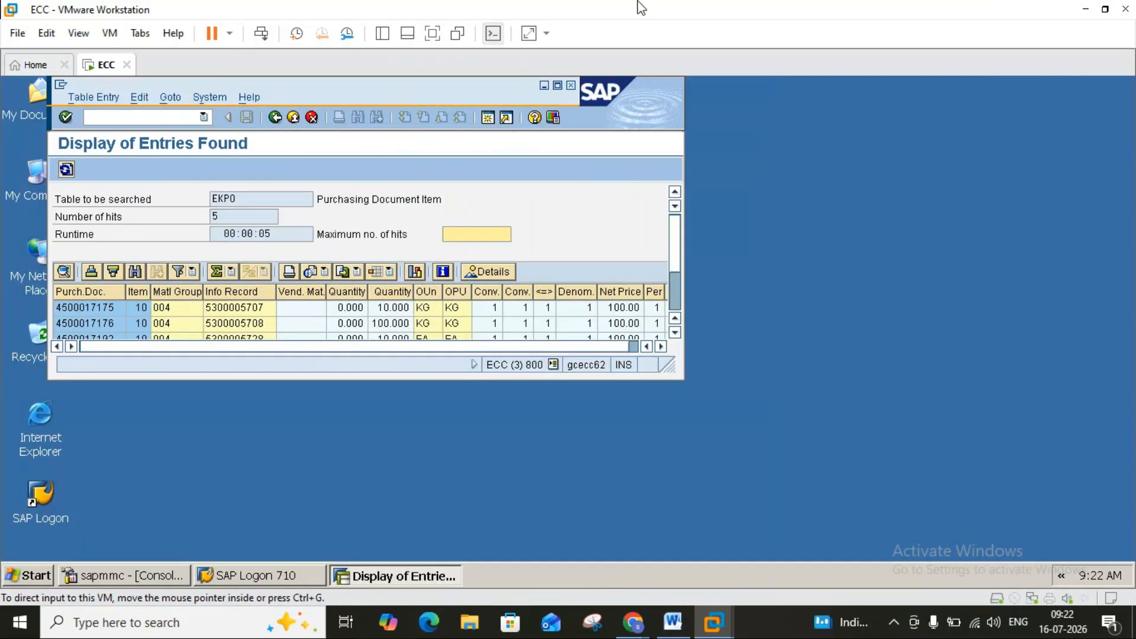
left_click(558, 84)
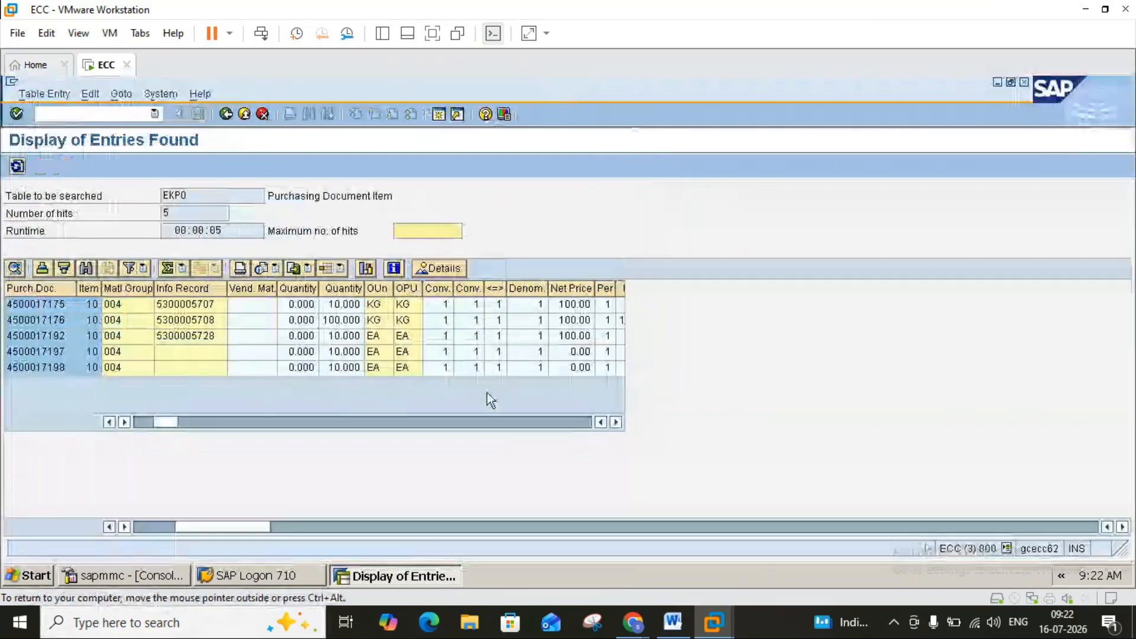
left_click(440, 115)
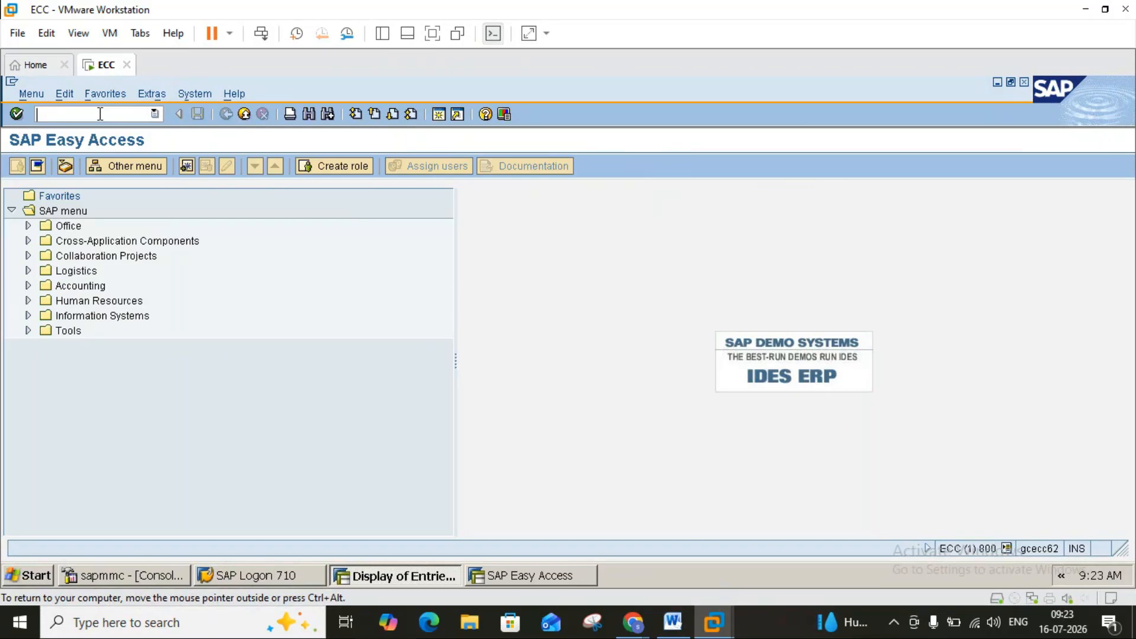
type("me22n")
key("Return")
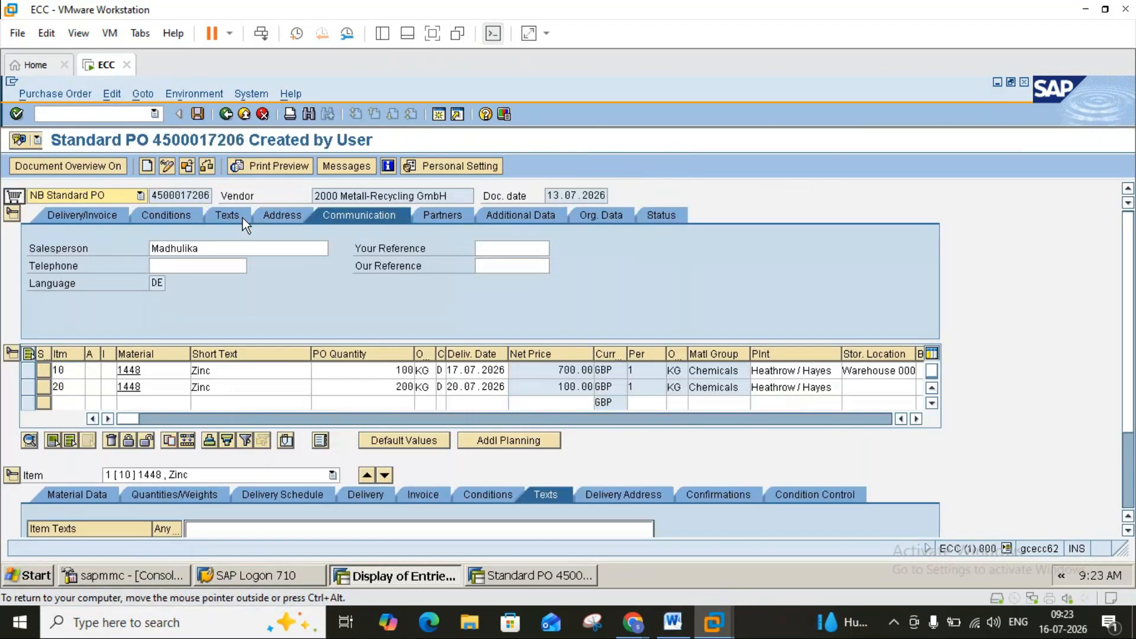
left_click(342, 217)
left_click(188, 266)
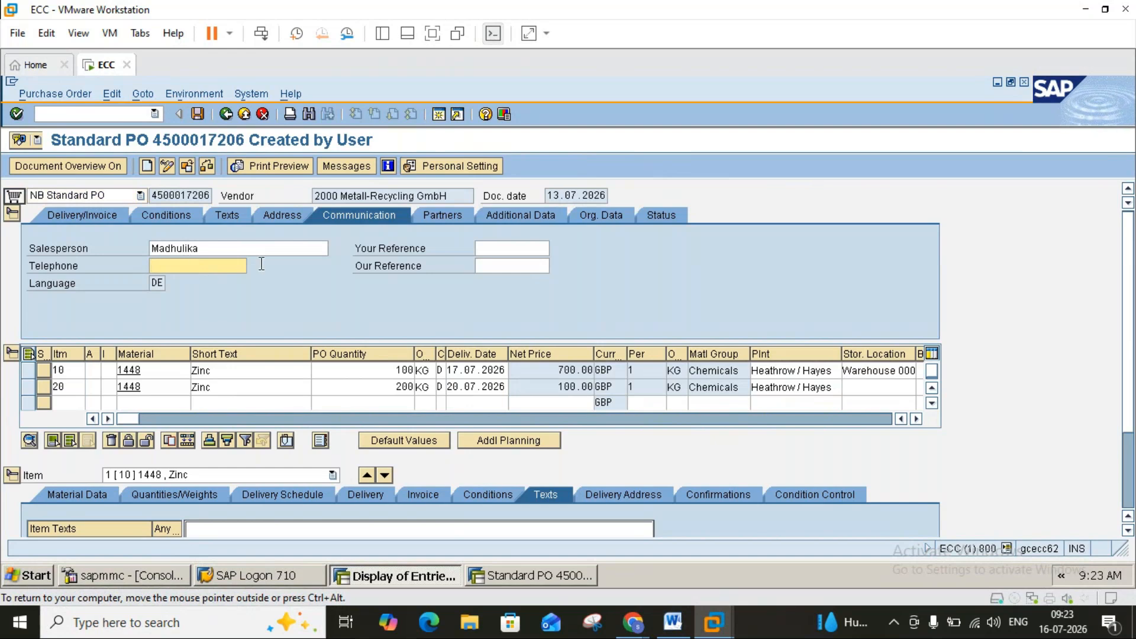
left_click(448, 218)
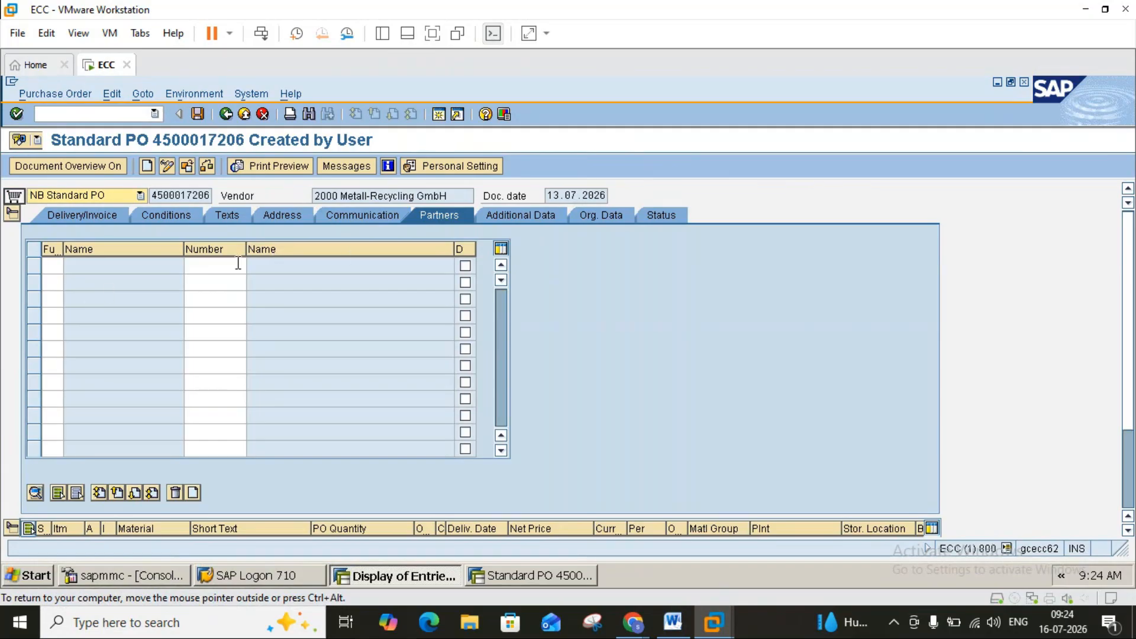
Show the PO header's Additional Data tab and consult the Word training notes.
left_click(510, 214)
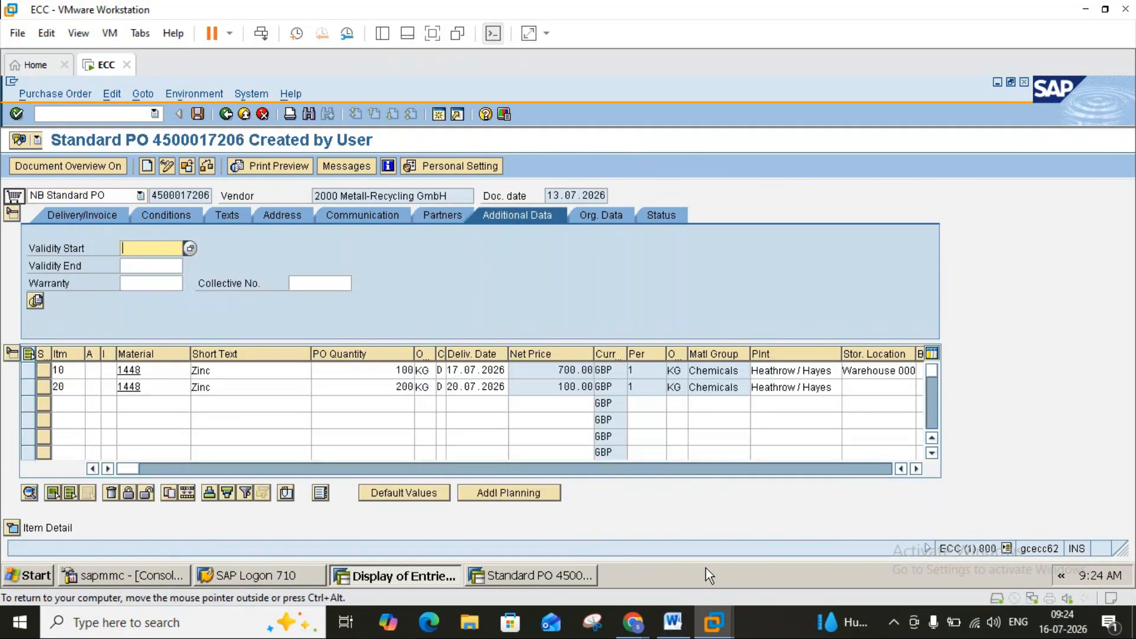
left_click(669, 635)
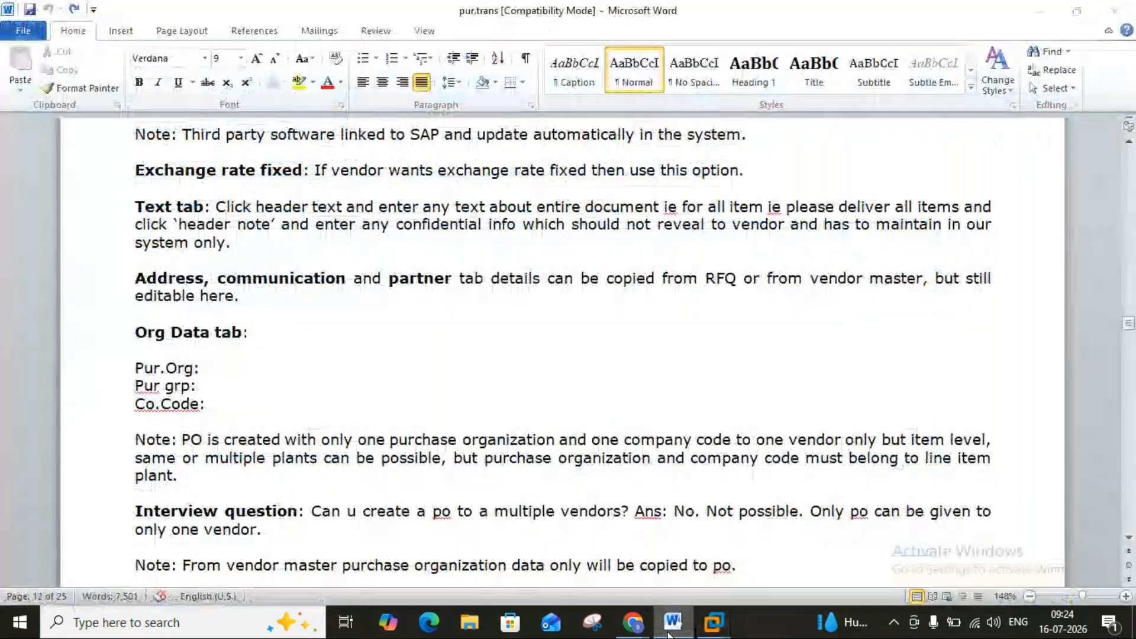
left_click(669, 635)
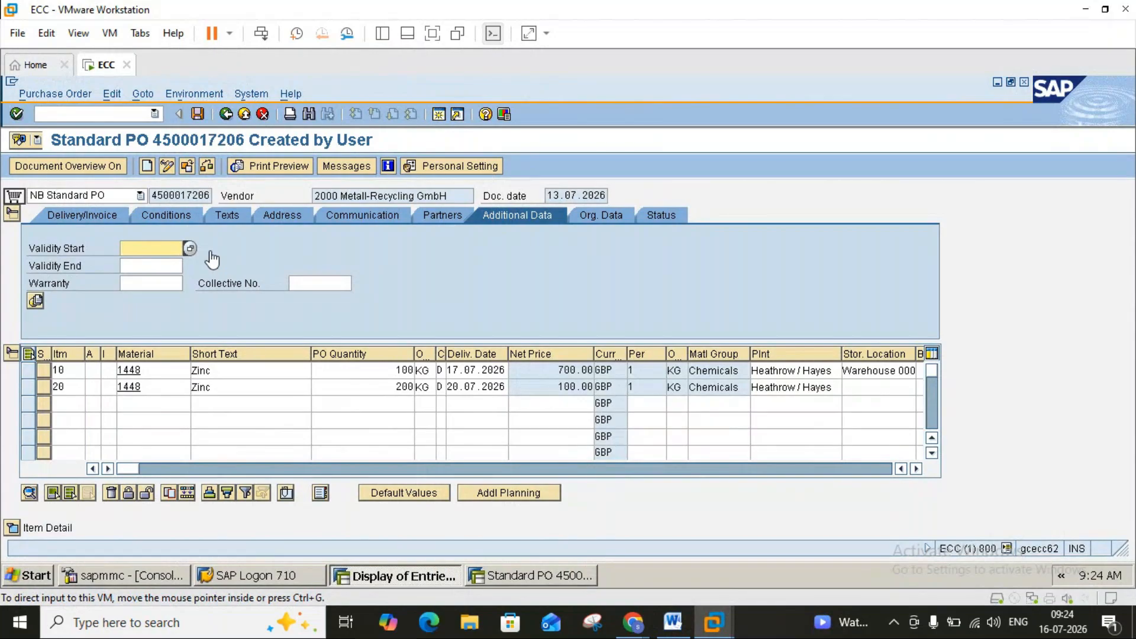
Inspect the collective number and warranty date fields without picking a date, then view the header Org. Data.
left_click(303, 286)
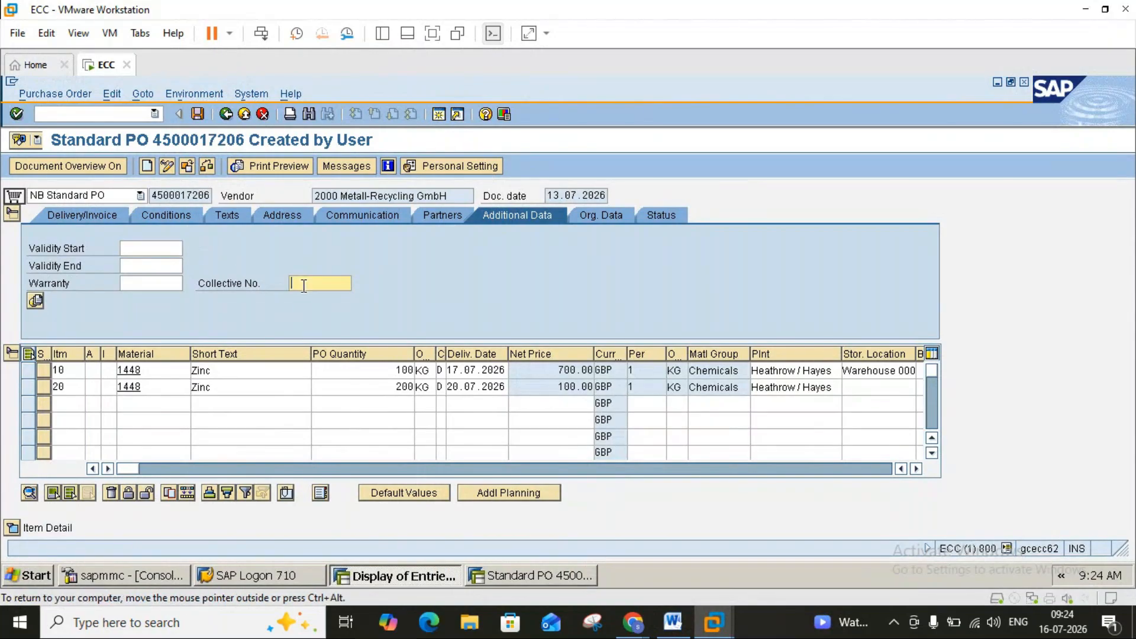
left_click(173, 282)
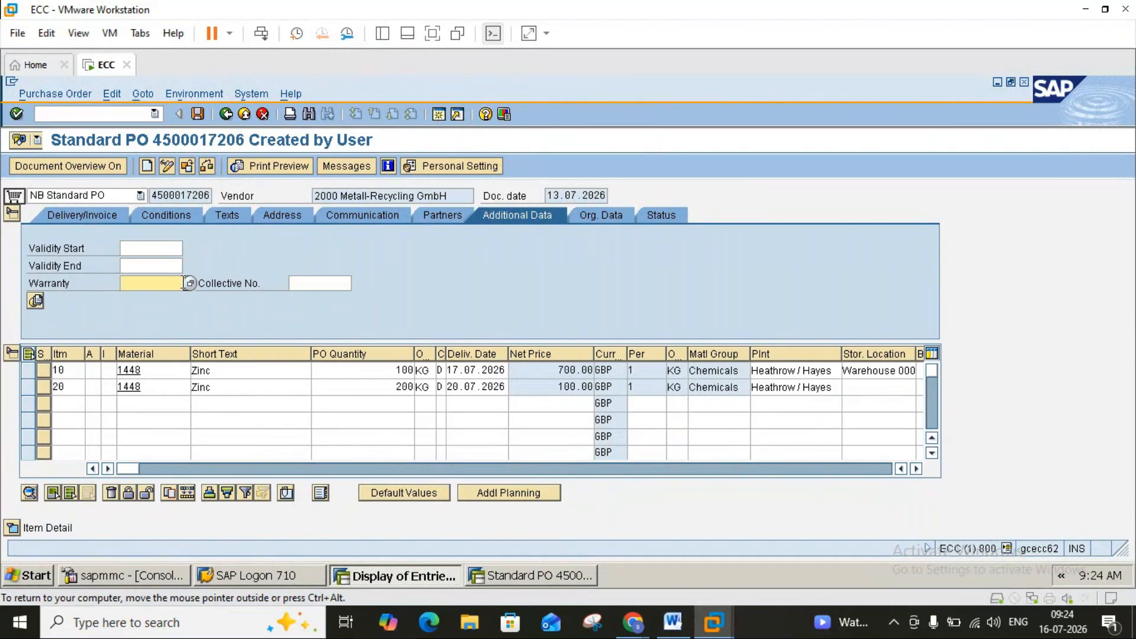
left_click(192, 285)
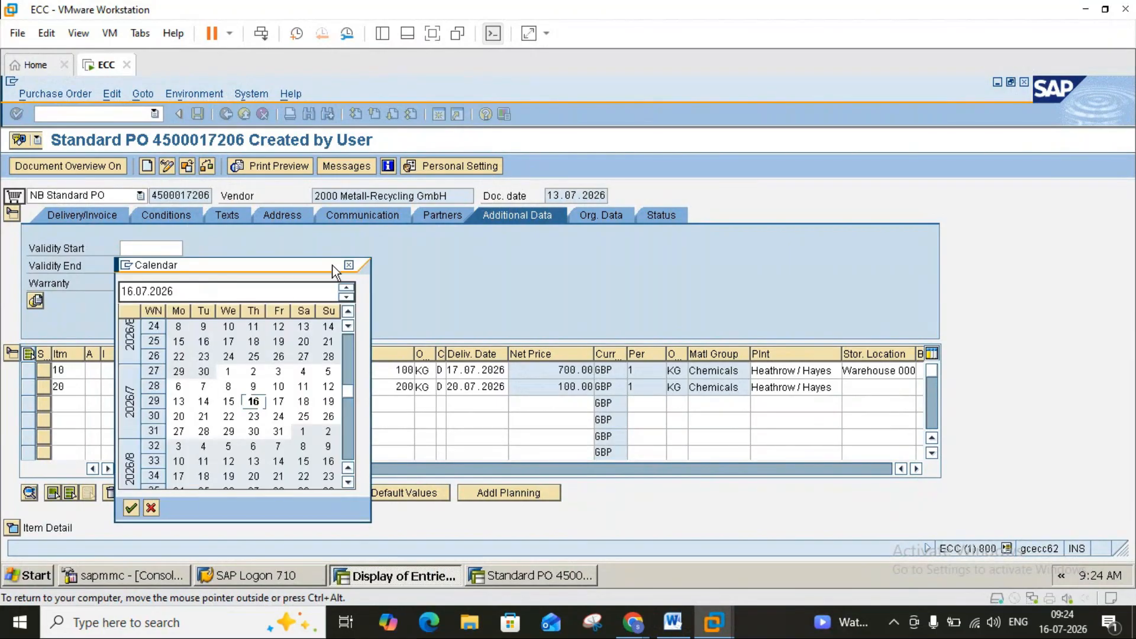
left_click(349, 264)
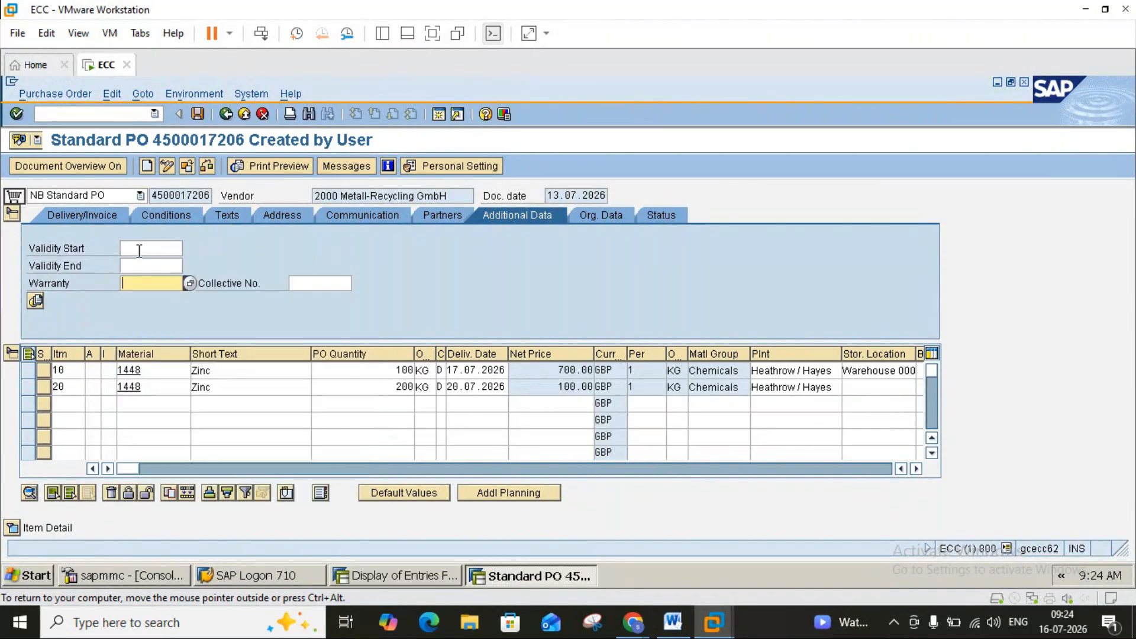
left_click(164, 250)
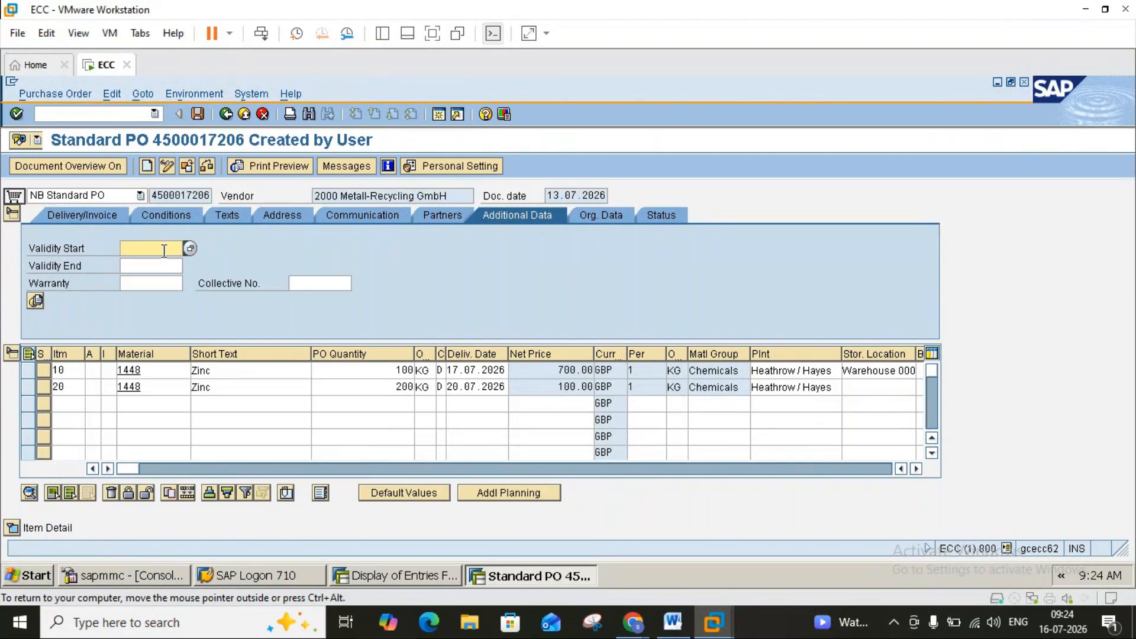
left_click(610, 216)
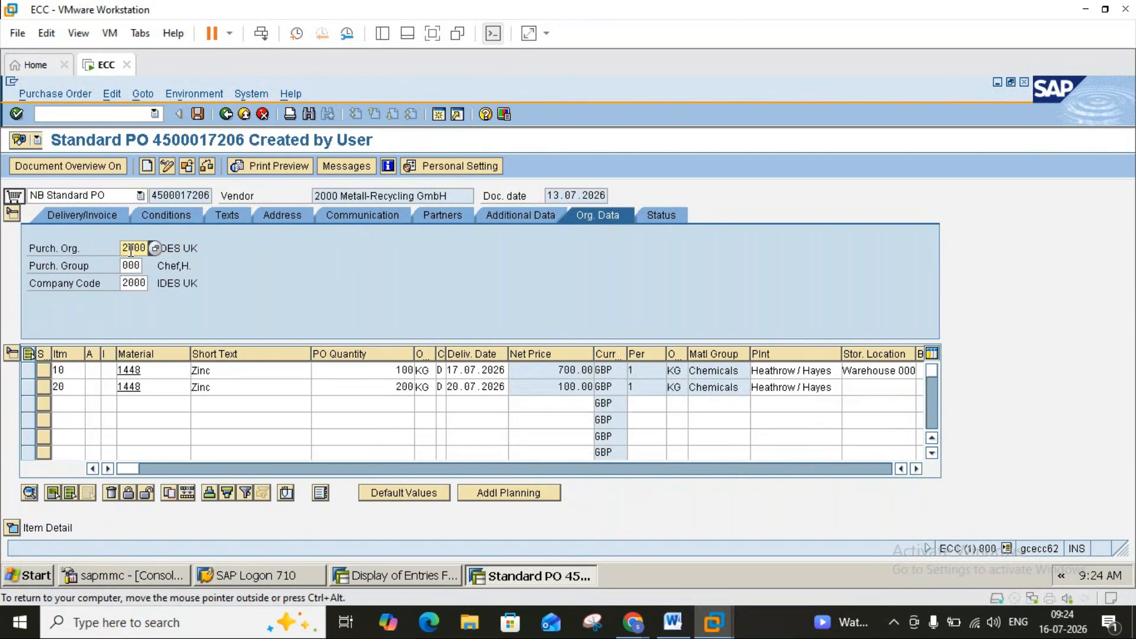
Compare the Word notes with the PO's vendor and purchasing organisation 2000 fields, leaving them unchanged.
left_click(674, 622)
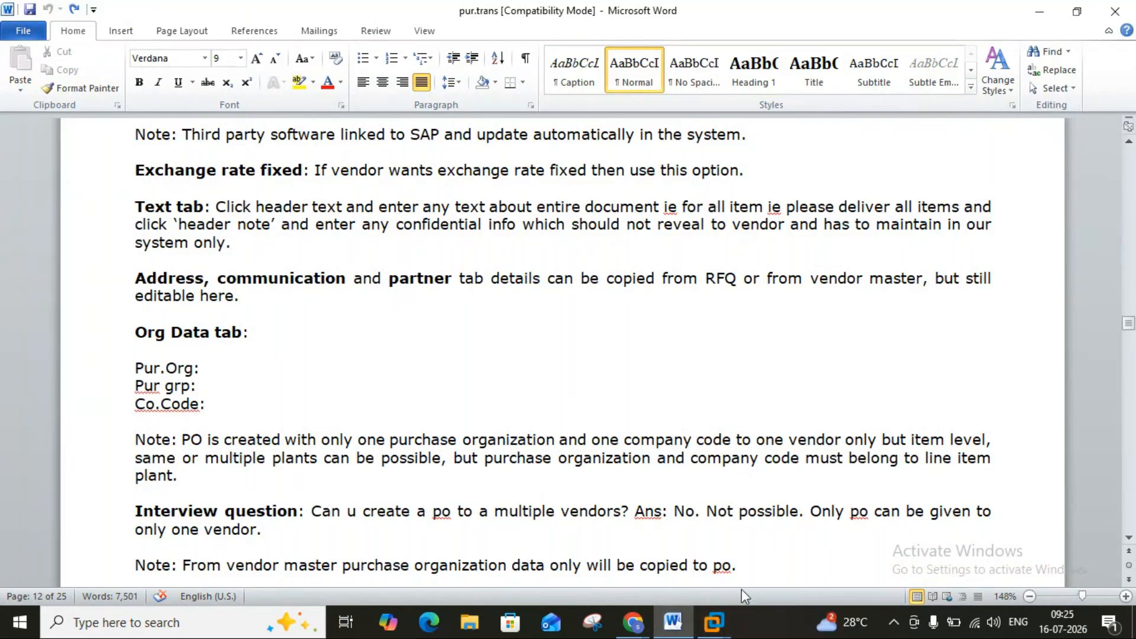
mouse_move(714, 626)
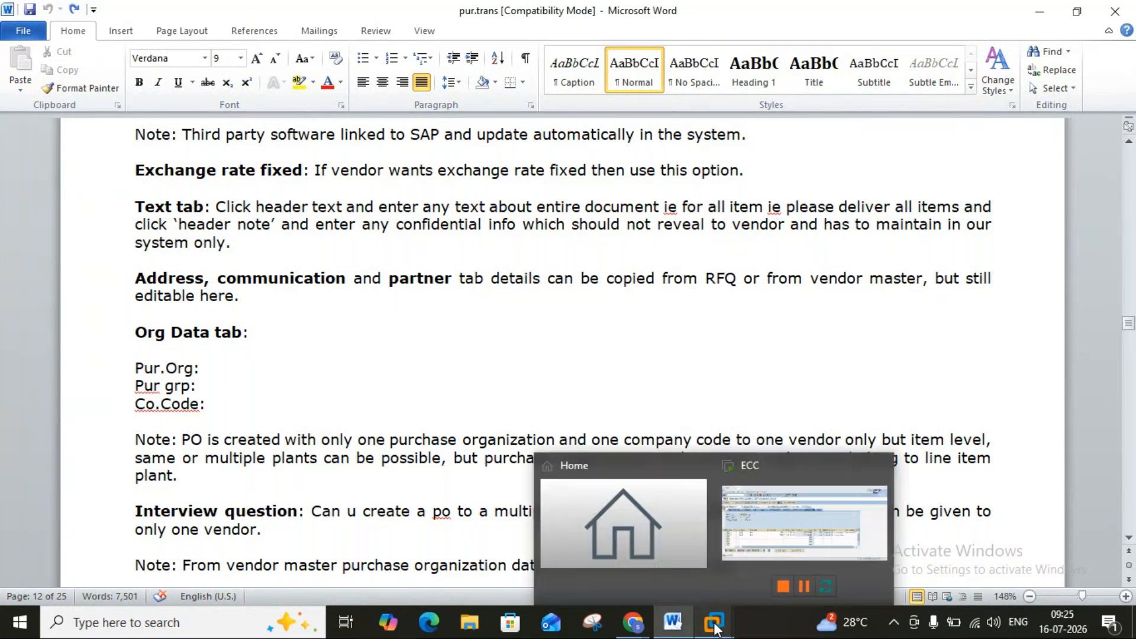
left_click(773, 548)
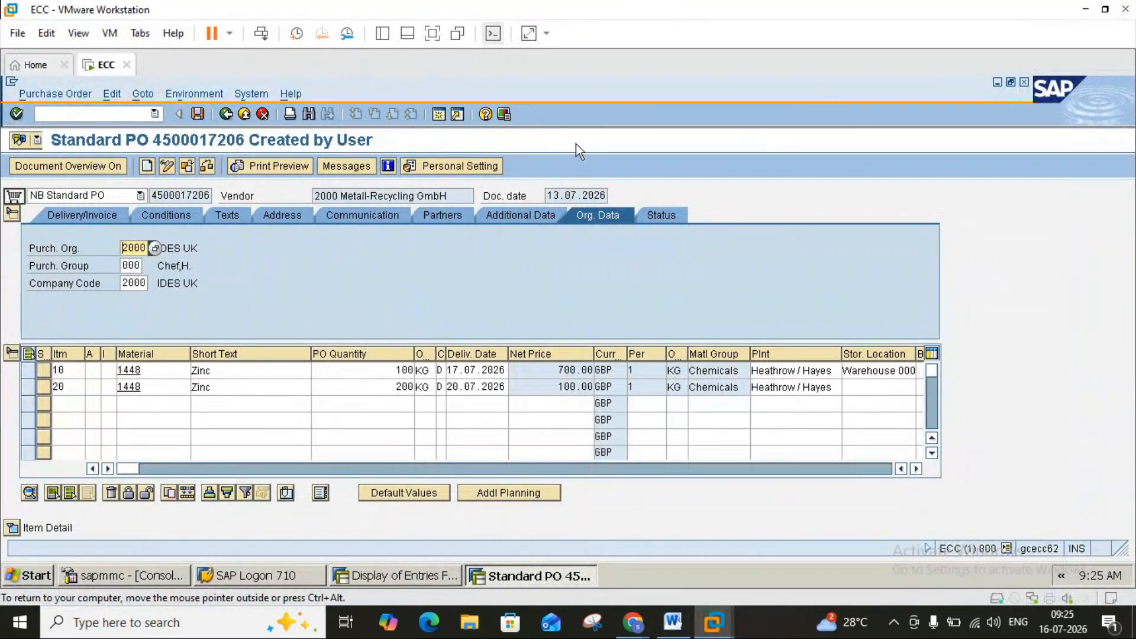
left_click(339, 196)
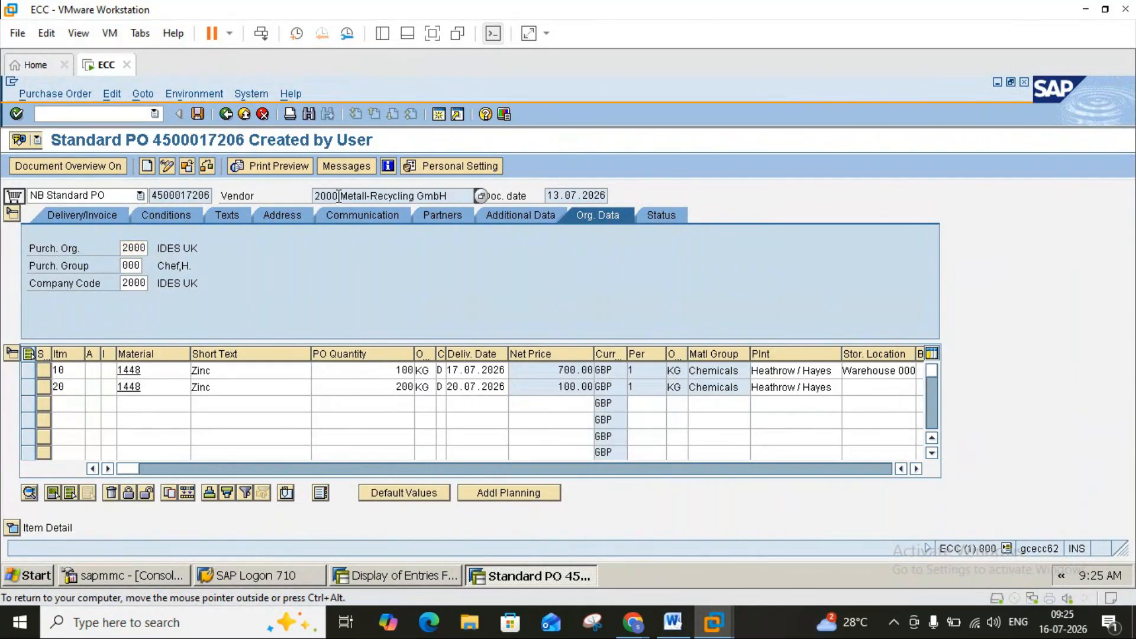
left_click(136, 248)
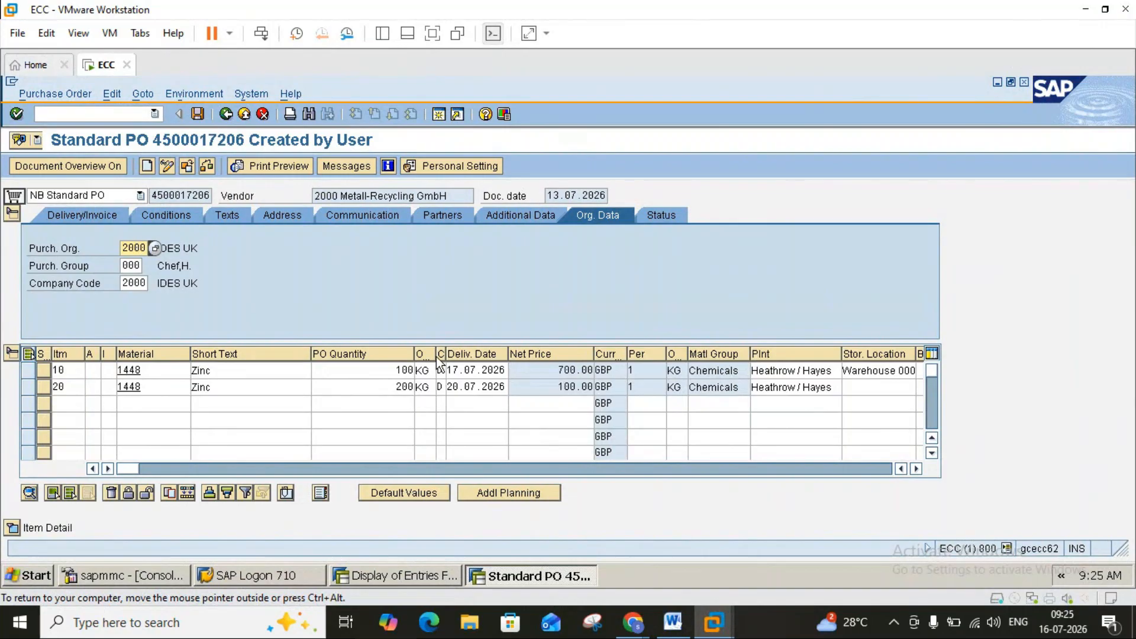
left_click(673, 622)
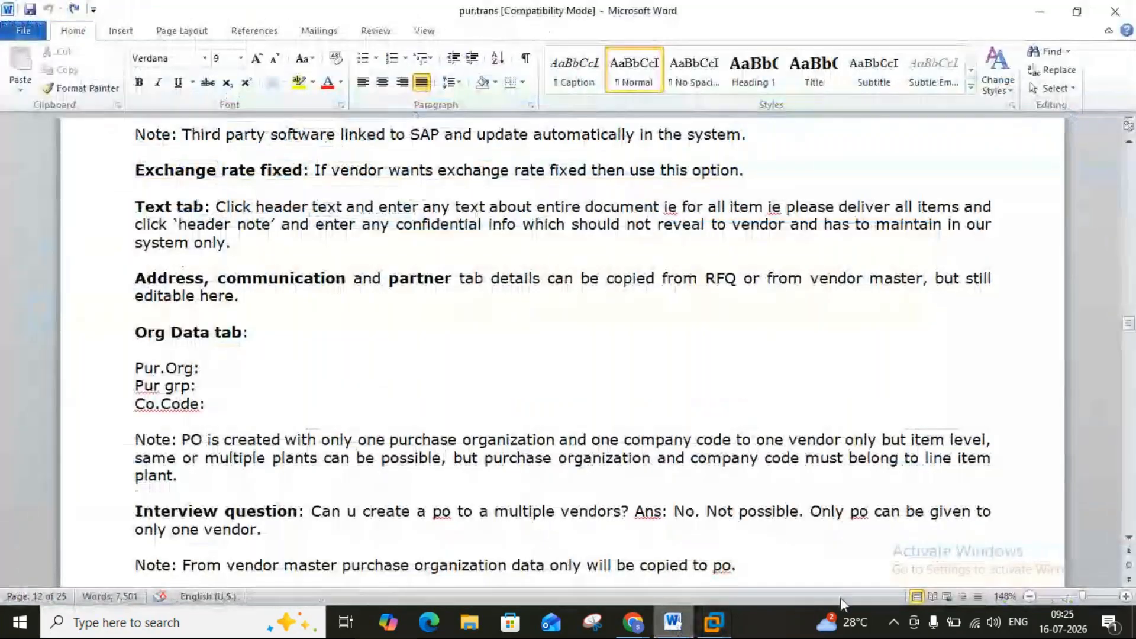
left_click(1128, 538)
Scroll the Word notes and check the PO's vendor field against them.
left_click_drag(1129, 538, 1129, 540)
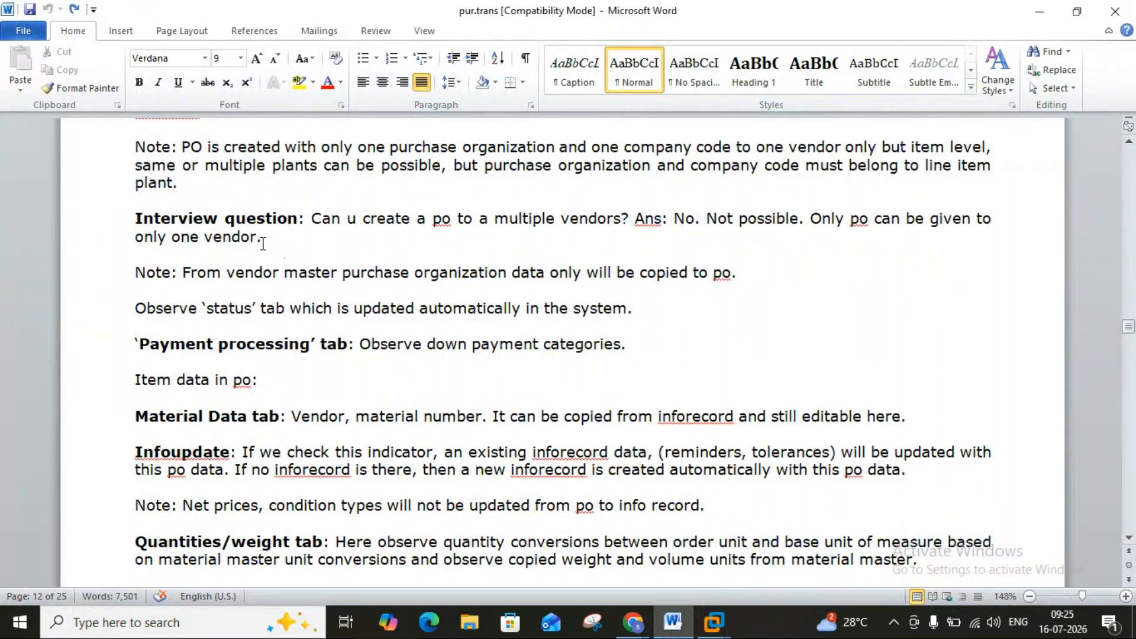
mouse_move(714, 622)
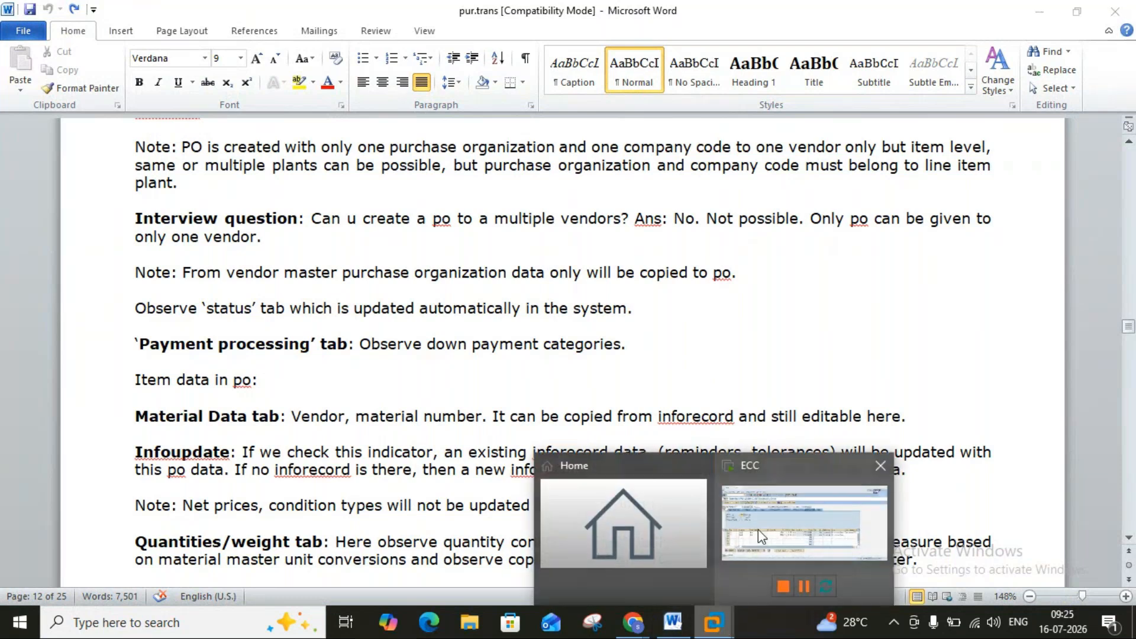
left_click(761, 529)
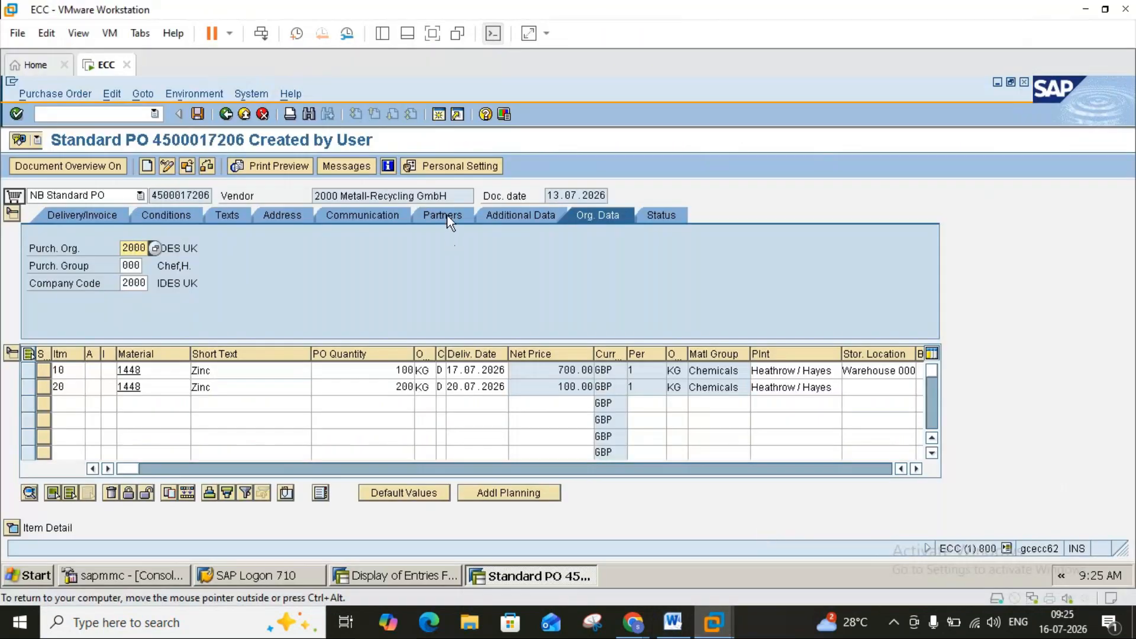
left_click(468, 197)
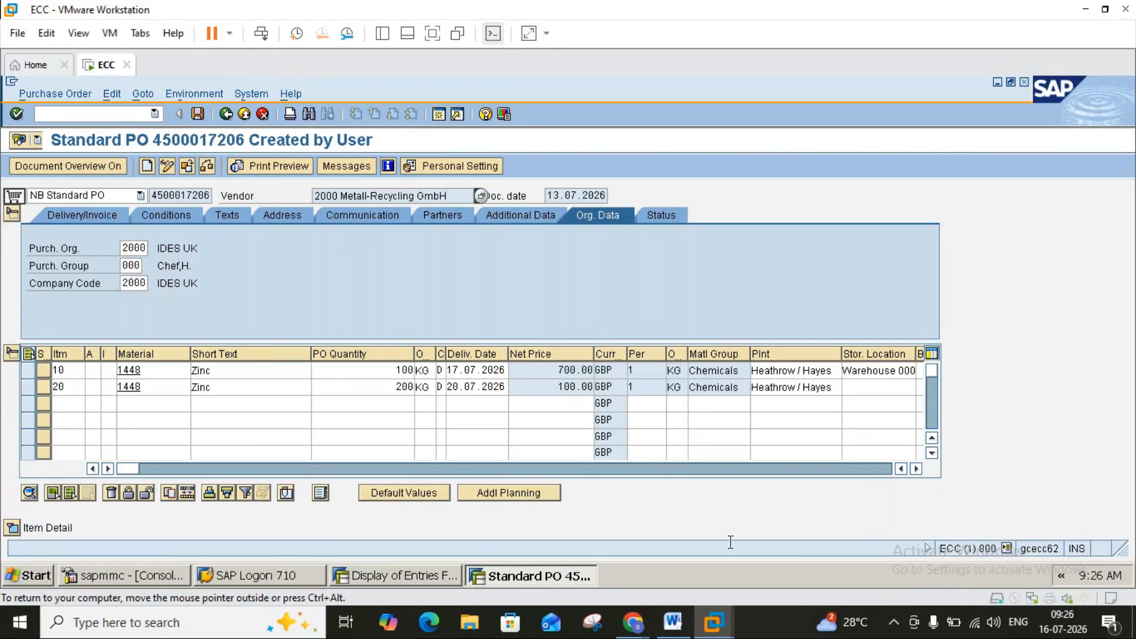
left_click(674, 622)
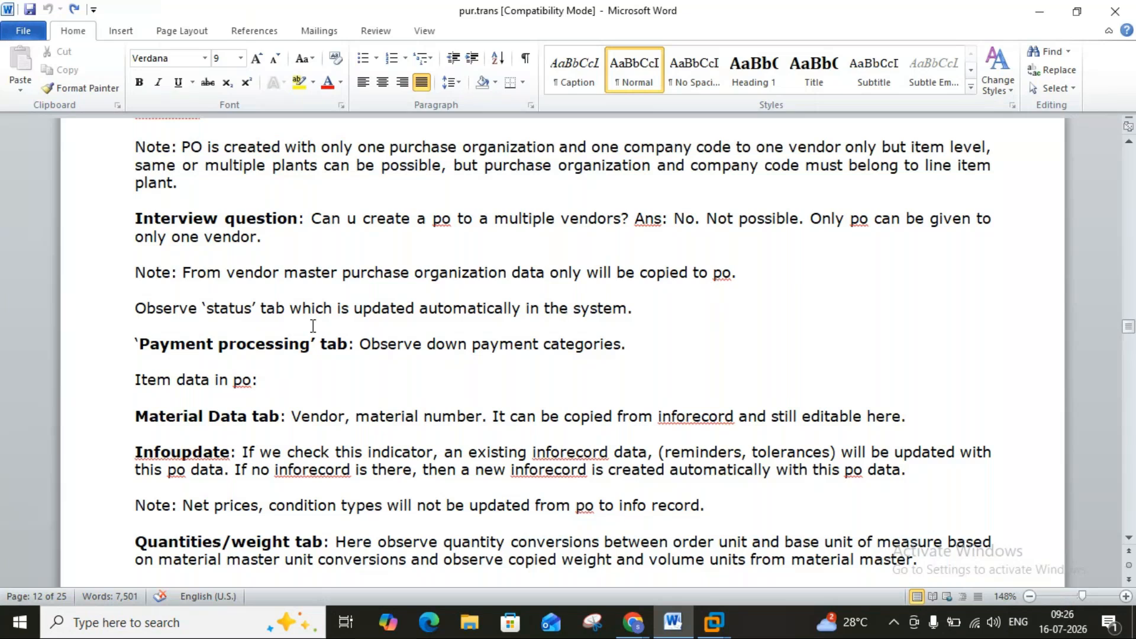
left_click(716, 623)
left_click(741, 548)
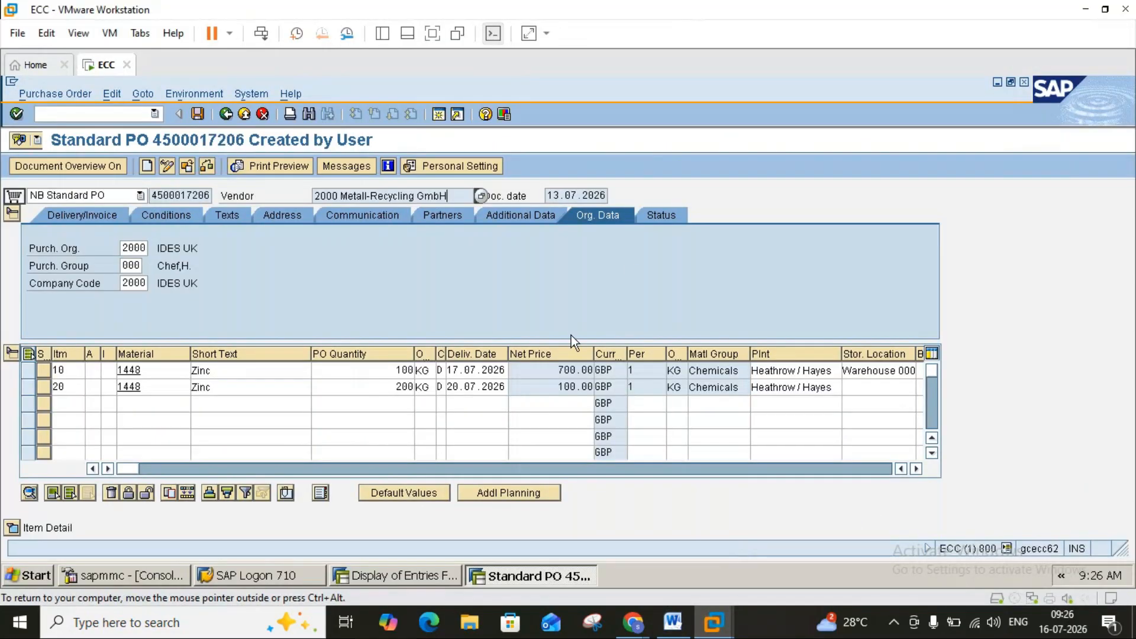
left_click(656, 217)
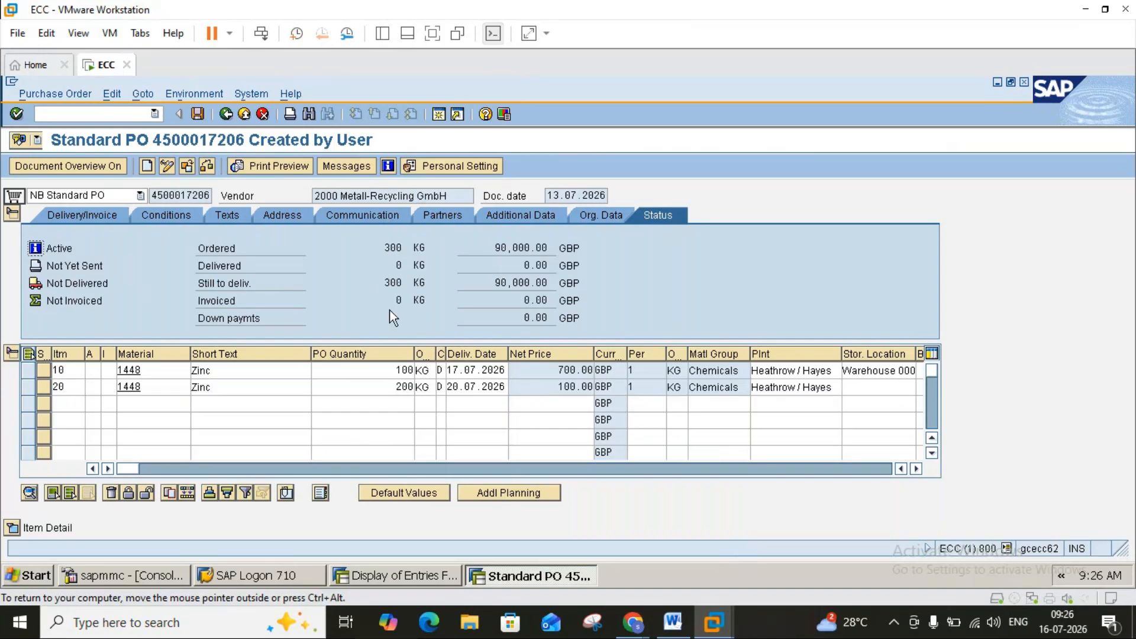
left_click(397, 370)
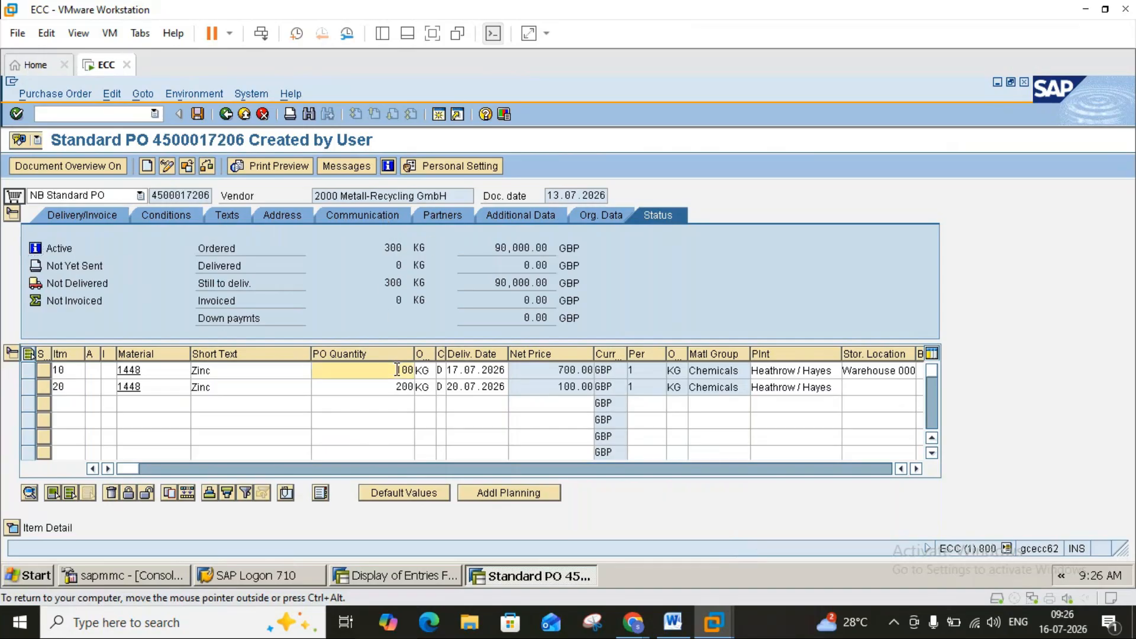
left_click(398, 387)
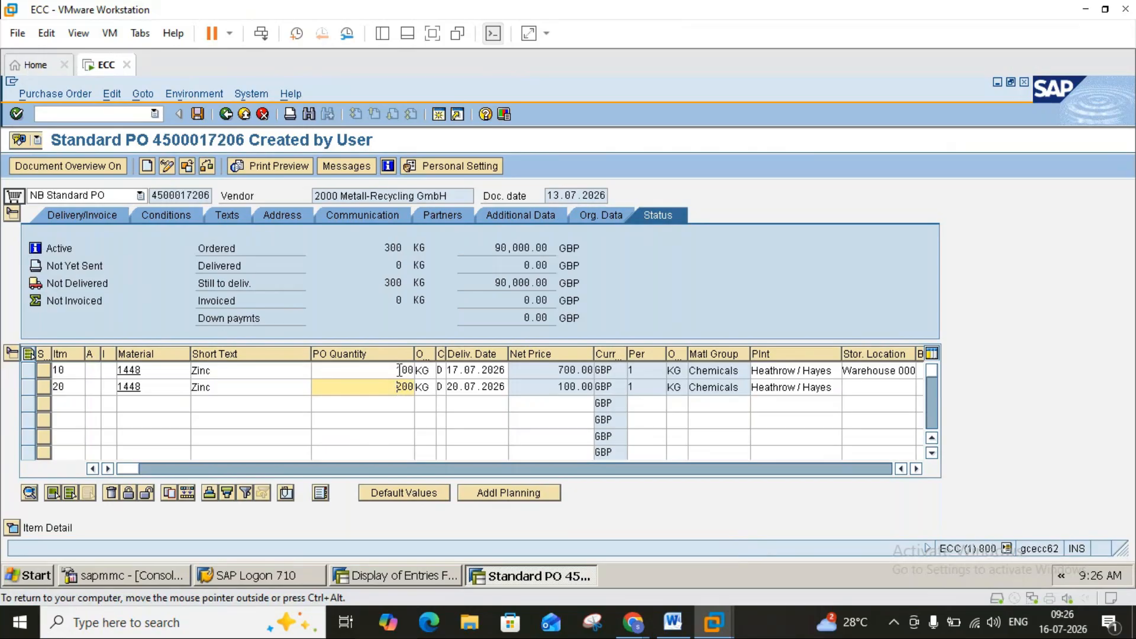
key("Up")
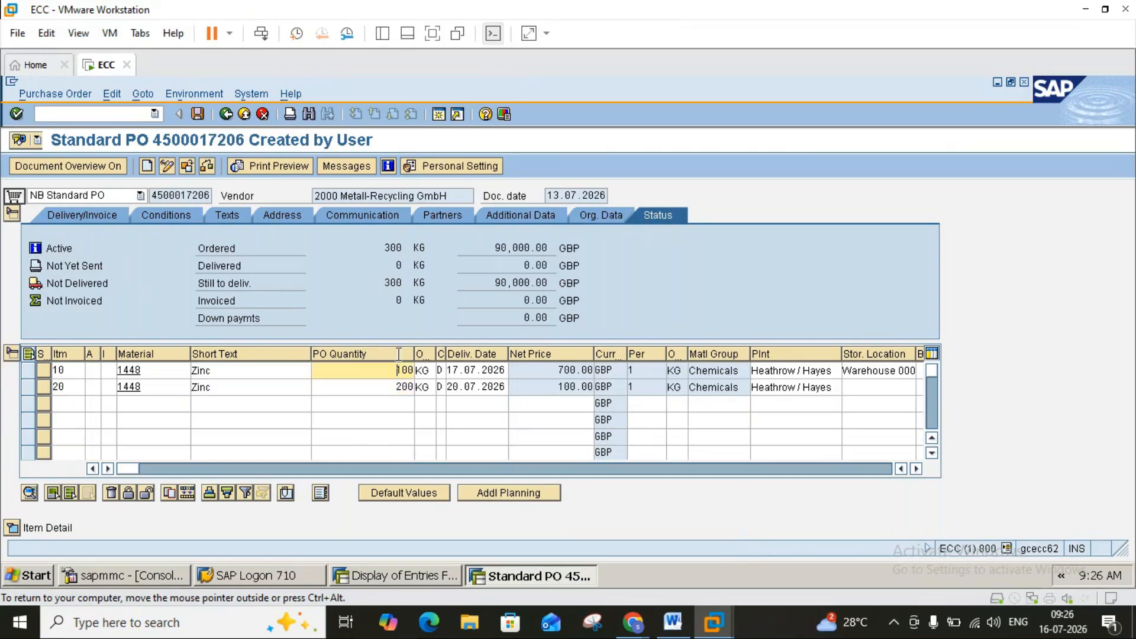
left_click(386, 249)
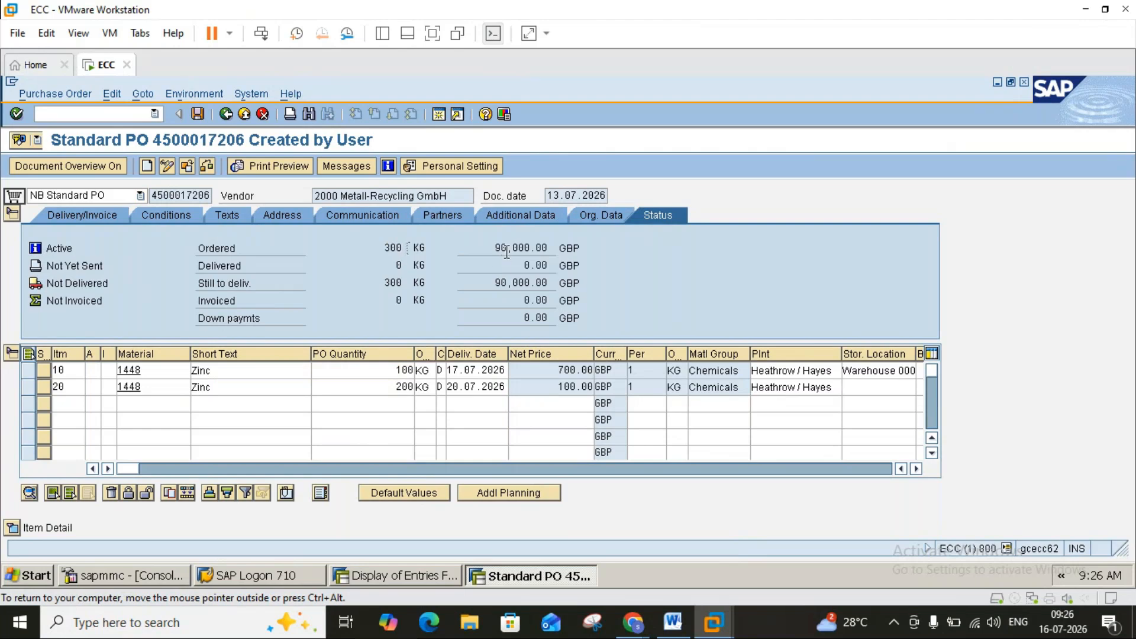
double_click(556, 371)
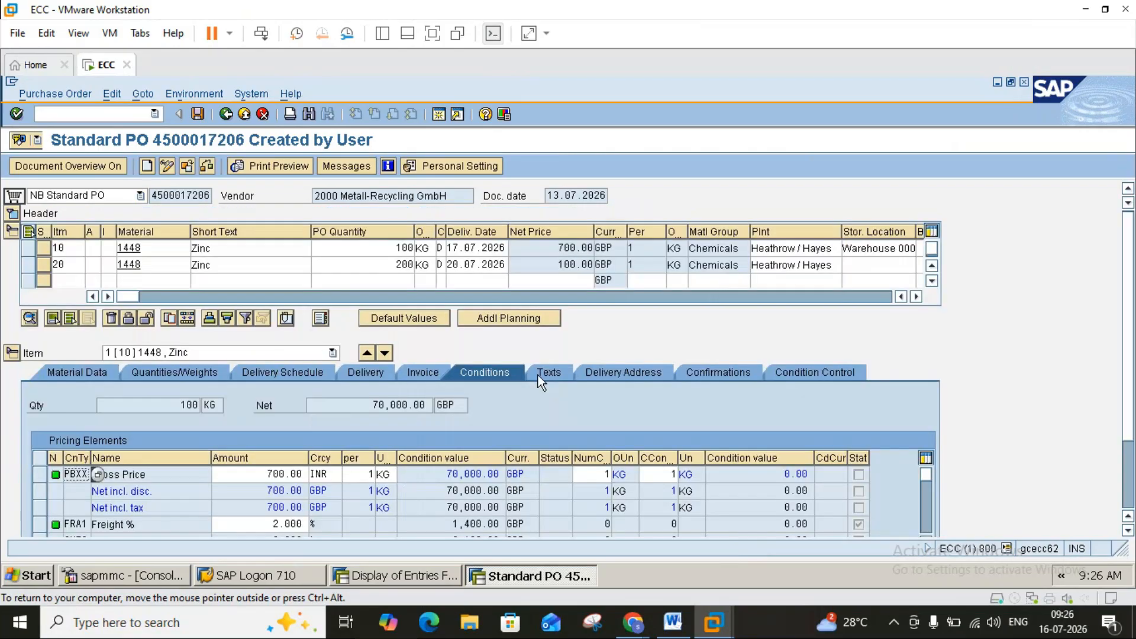
left_click(12, 213)
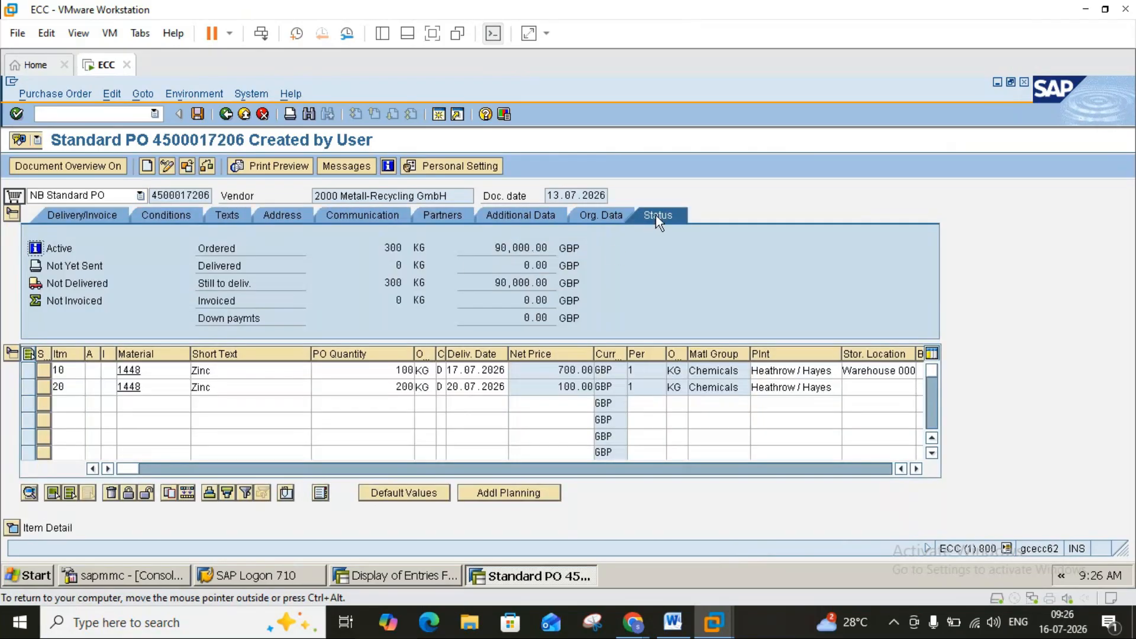
left_click(30, 372)
left_click(29, 372)
left_click(27, 388)
left_click(28, 388)
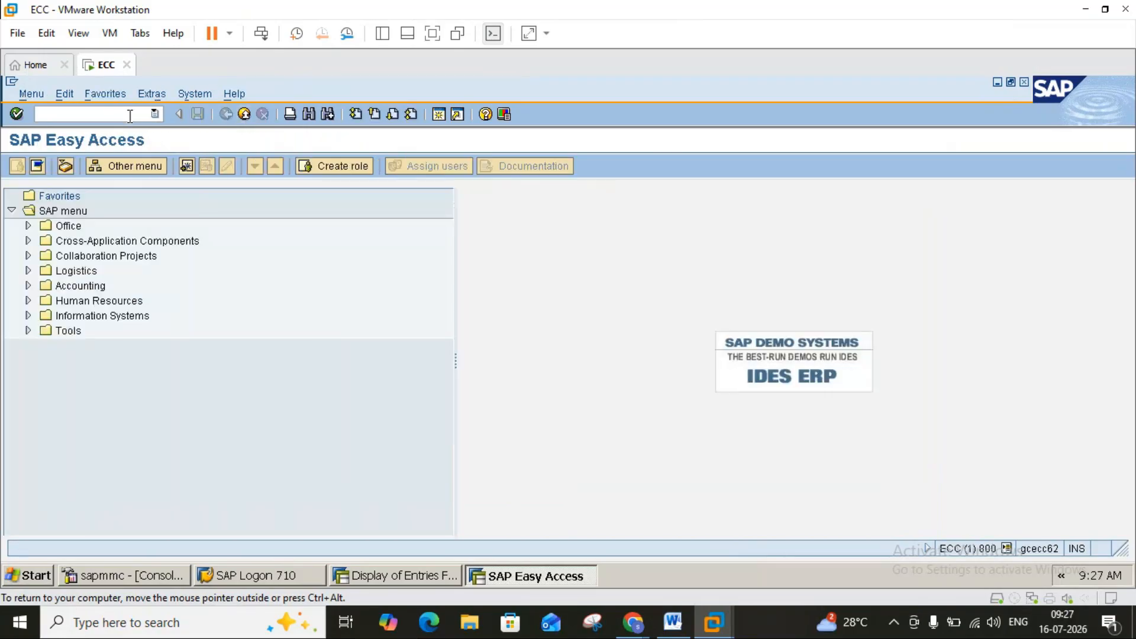
type("miq")
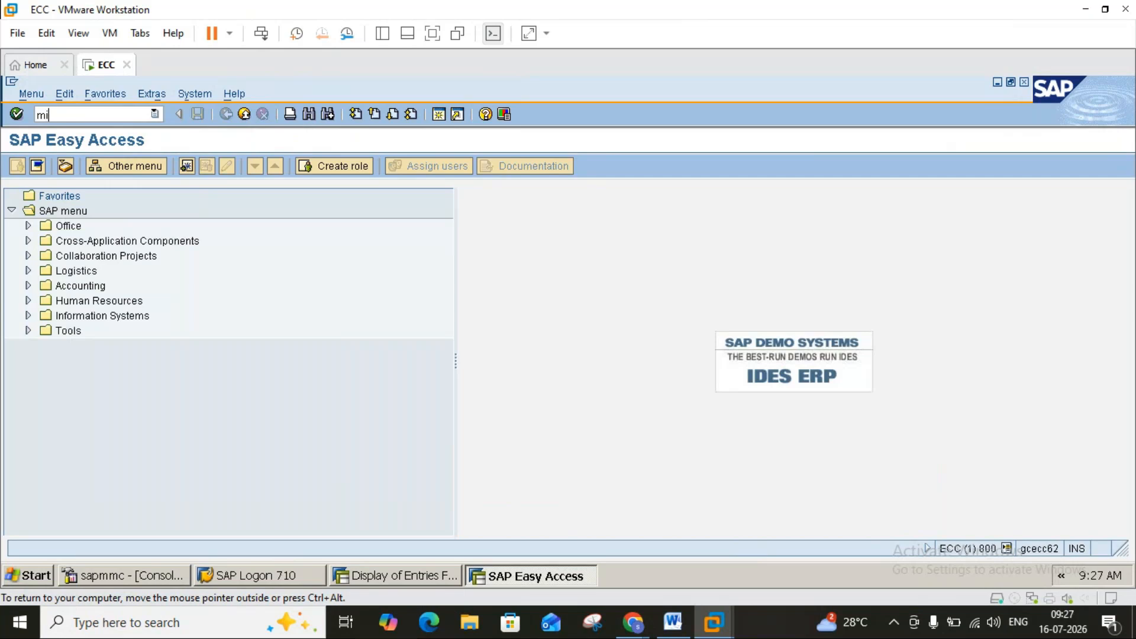
type("o")
key("Return")
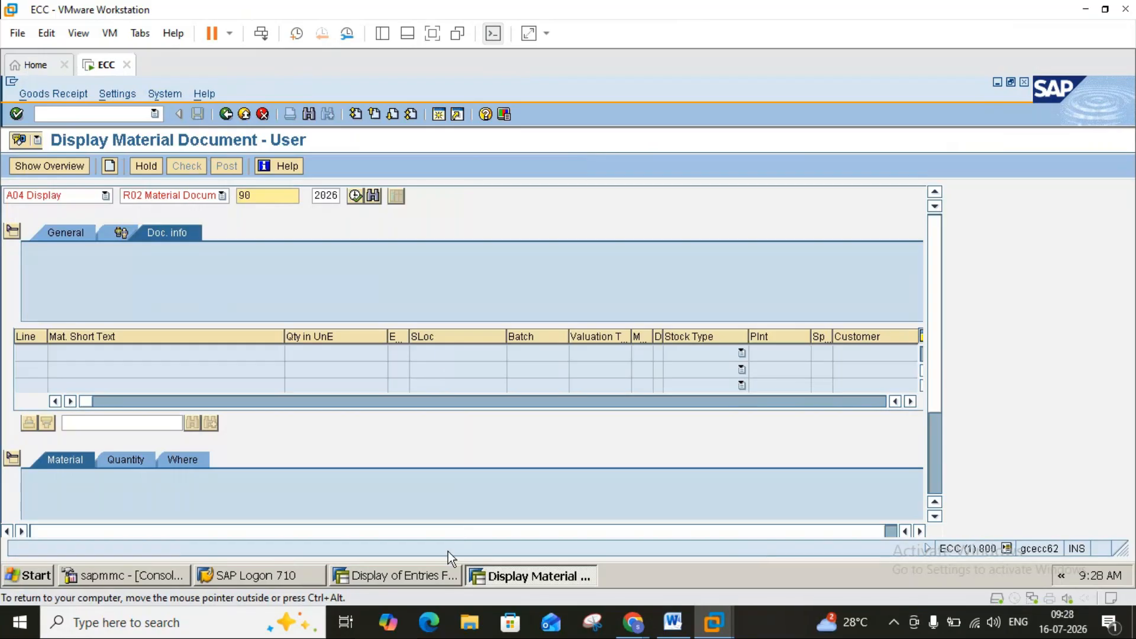
left_click(439, 113)
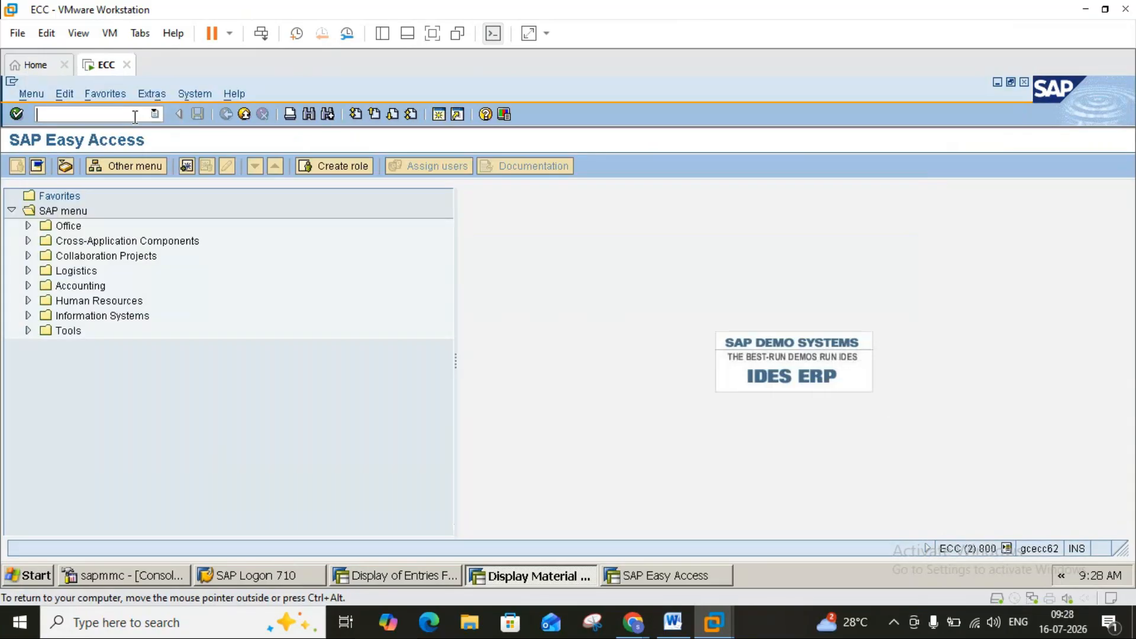
type("me22n")
key("Return")
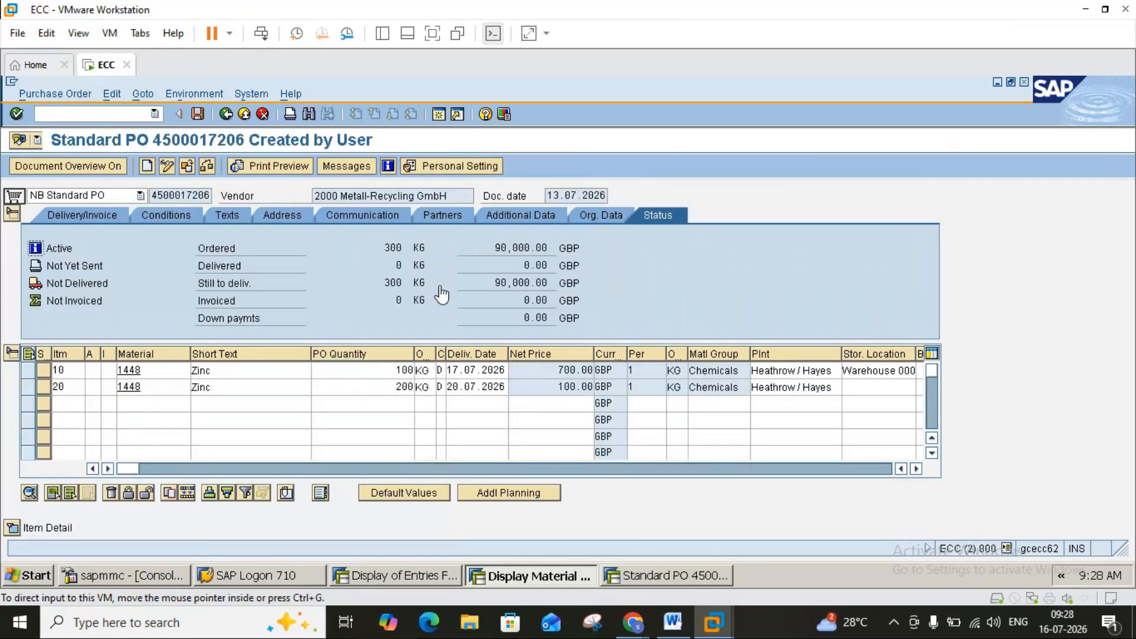
left_click(680, 133)
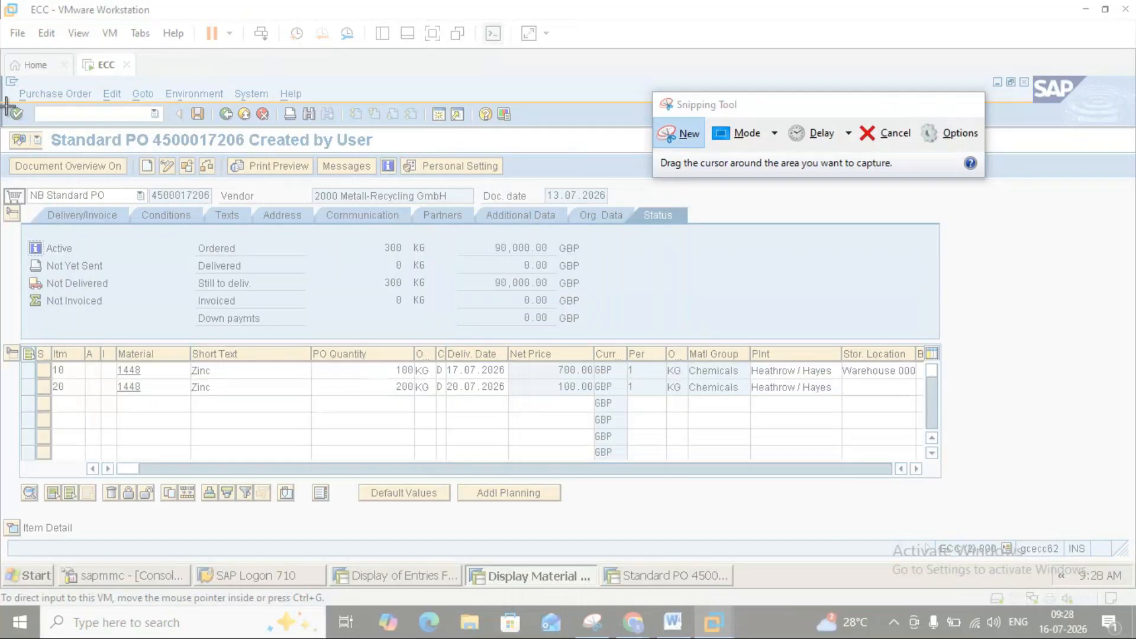
left_click_drag(6, 107, 739, 386)
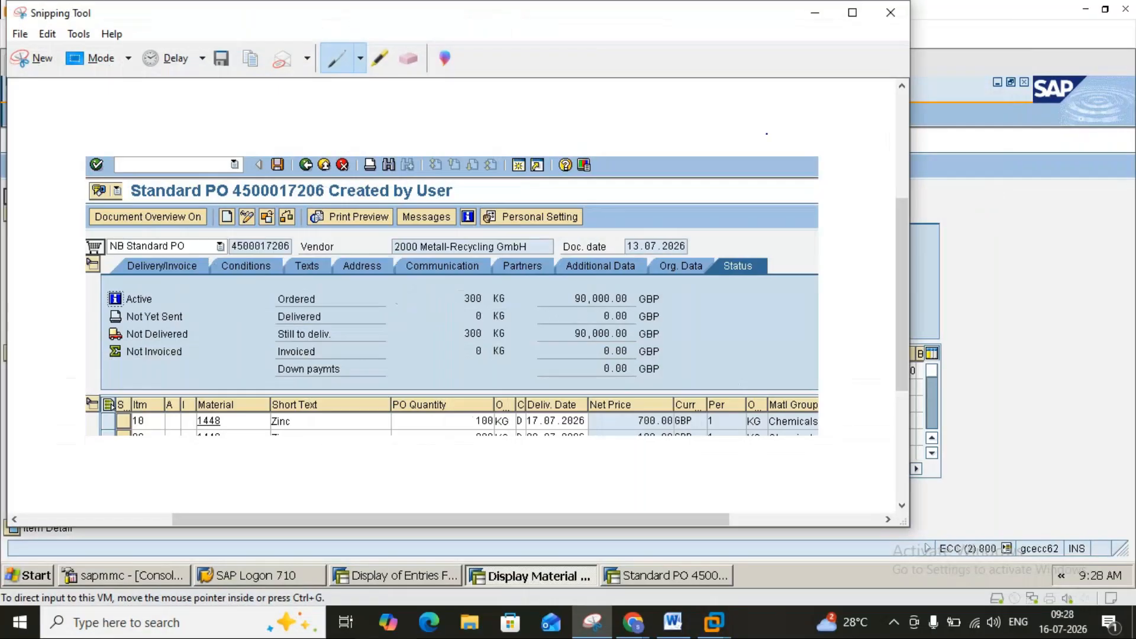
left_click(814, 15)
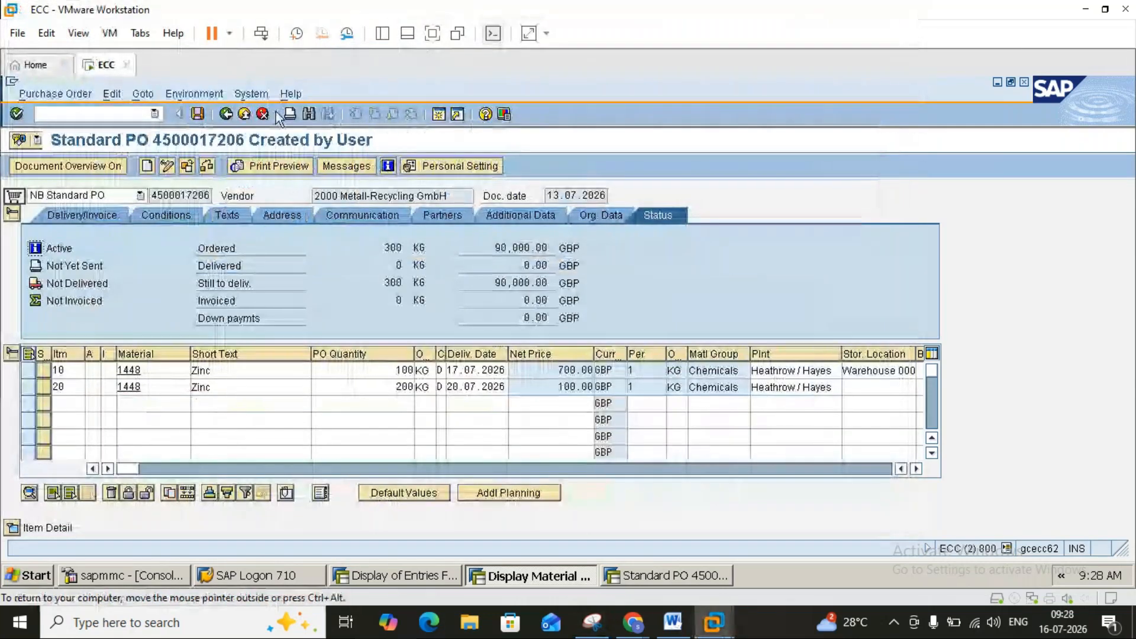
left_click(261, 115)
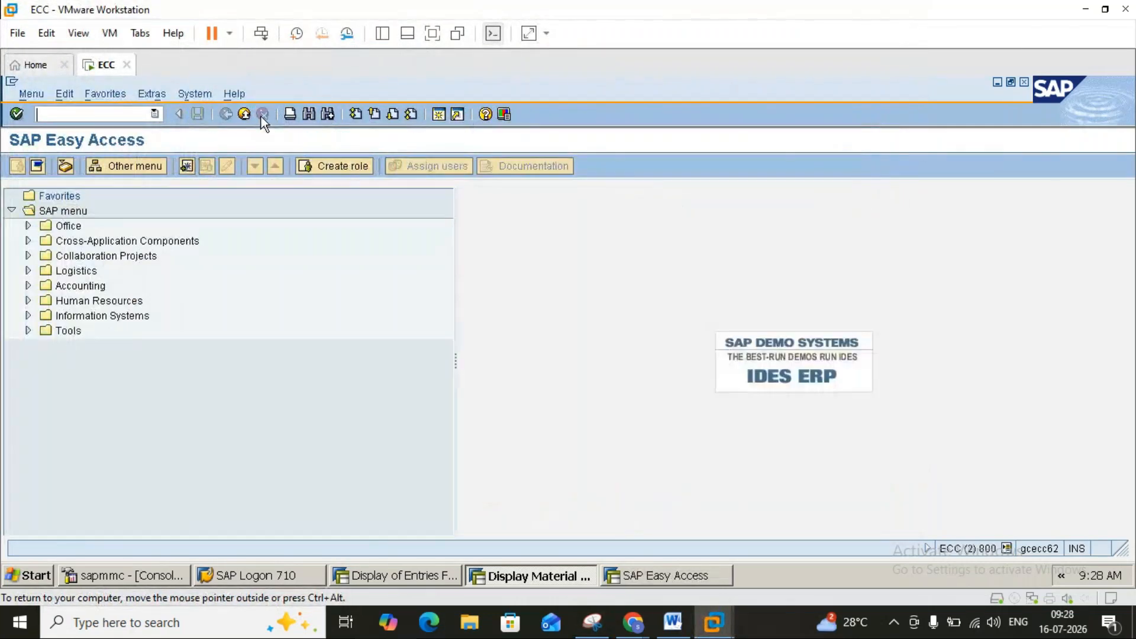
left_click(251, 116)
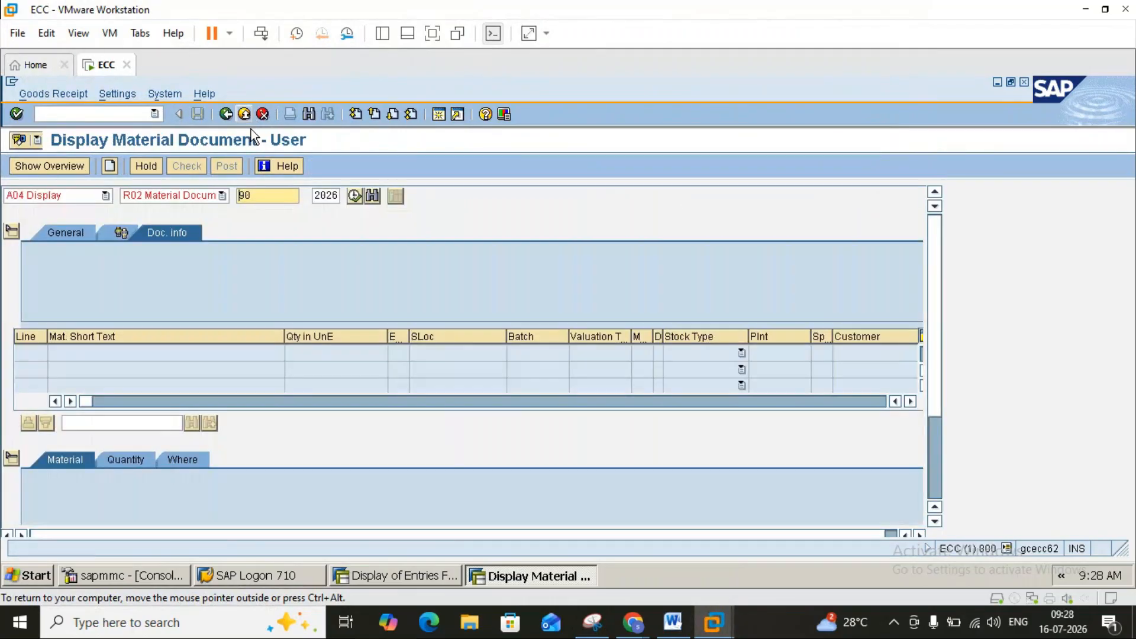
left_click(104, 196)
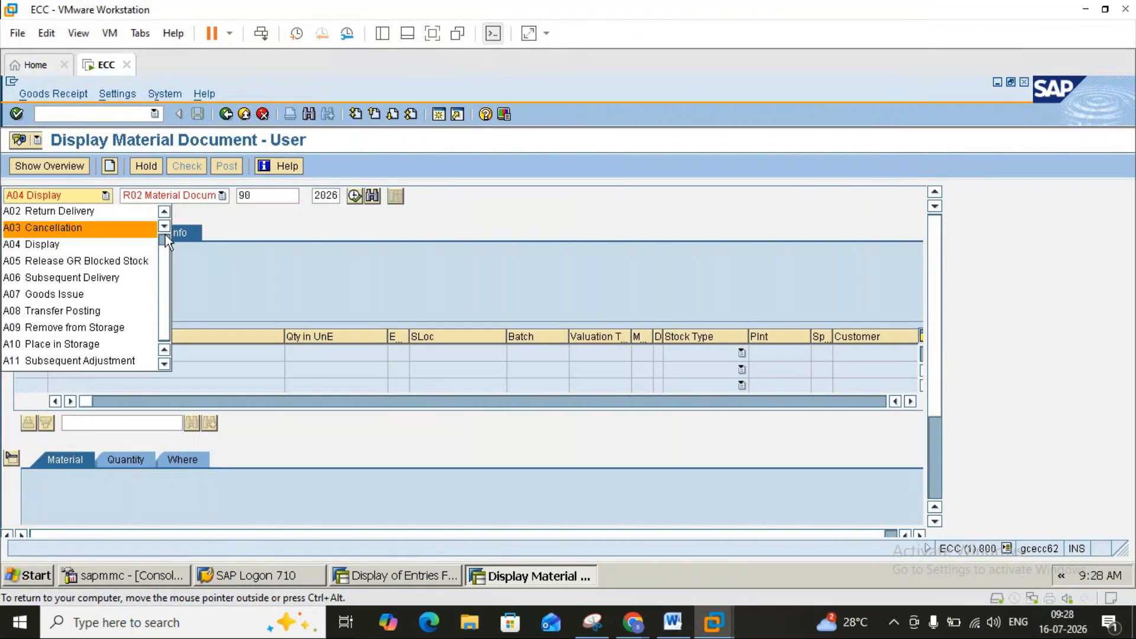
left_click(168, 216)
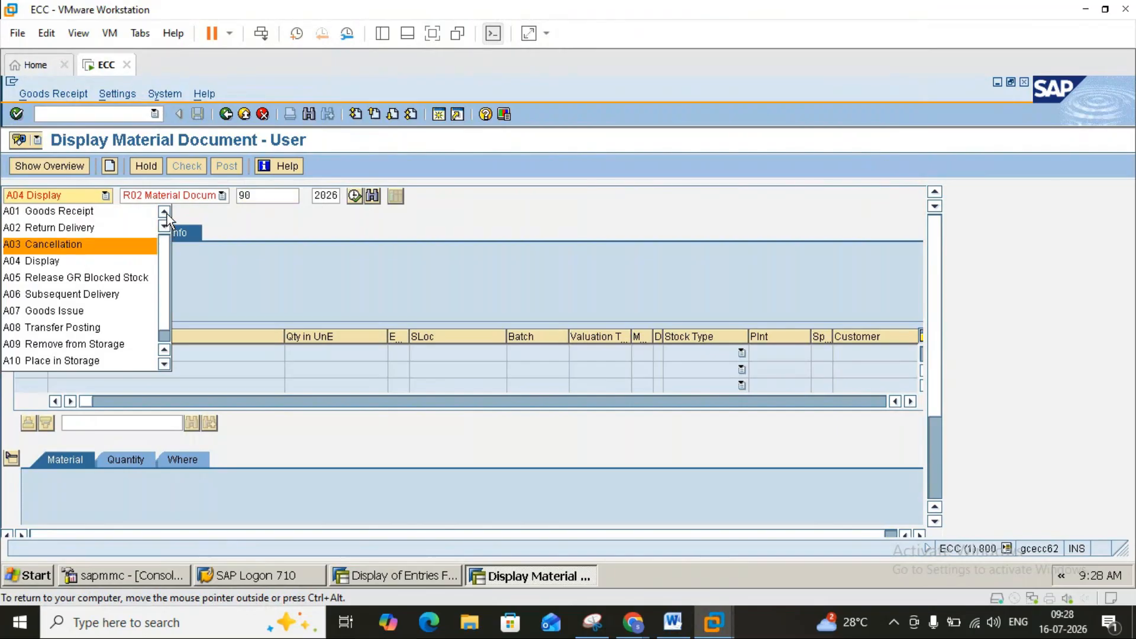
left_click(109, 212)
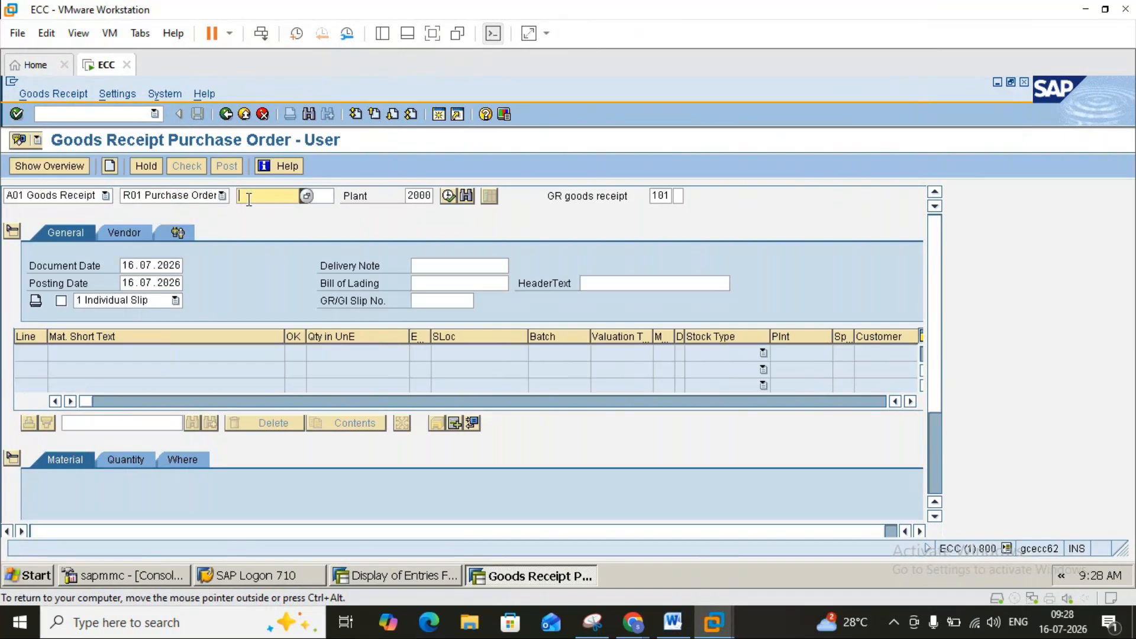
left_click(266, 195)
left_click(265, 208)
key("BackSpace")
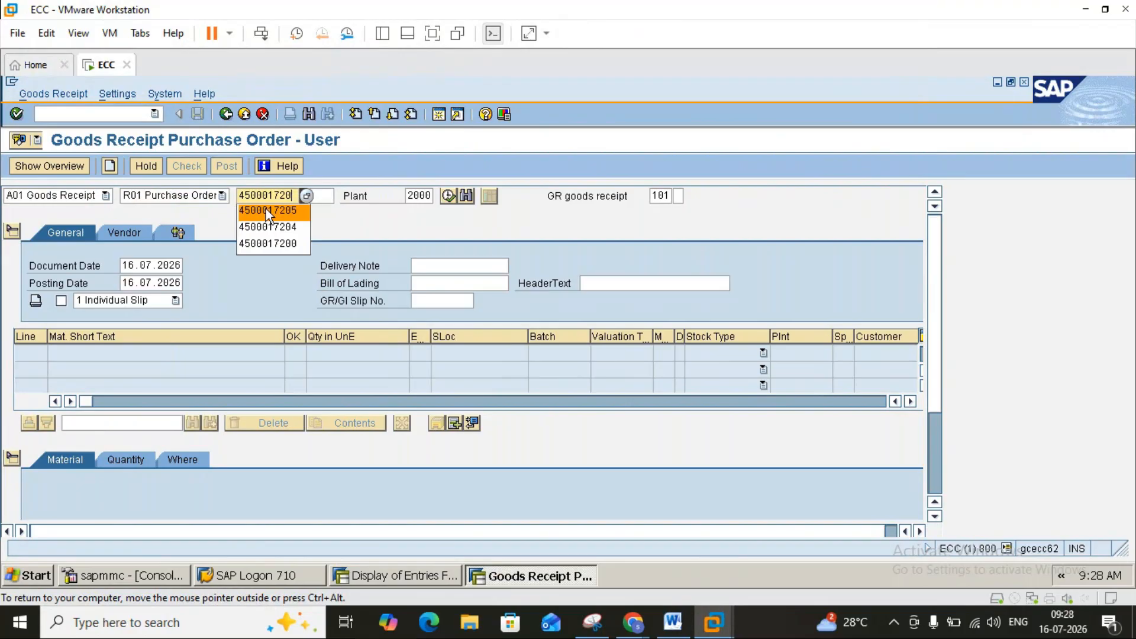
type("6")
key("Return")
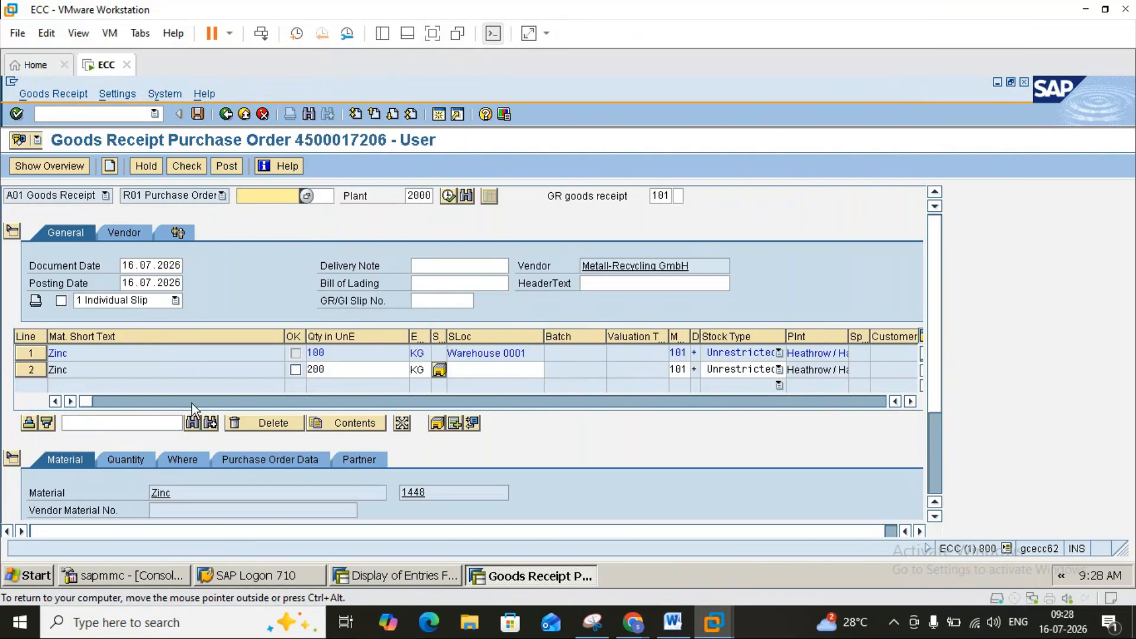
Mark line 1's 100 KG Zinc OK, check and post, then close the BSX error log.
left_click(935, 517)
left_click(934, 517)
left_click(935, 518)
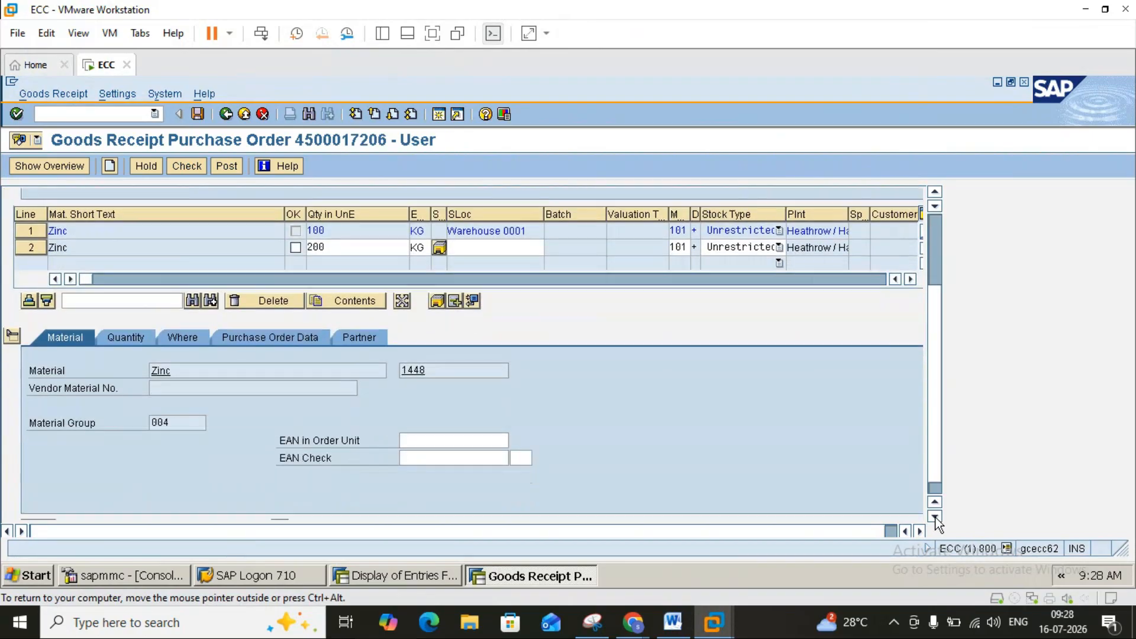
left_click(935, 517)
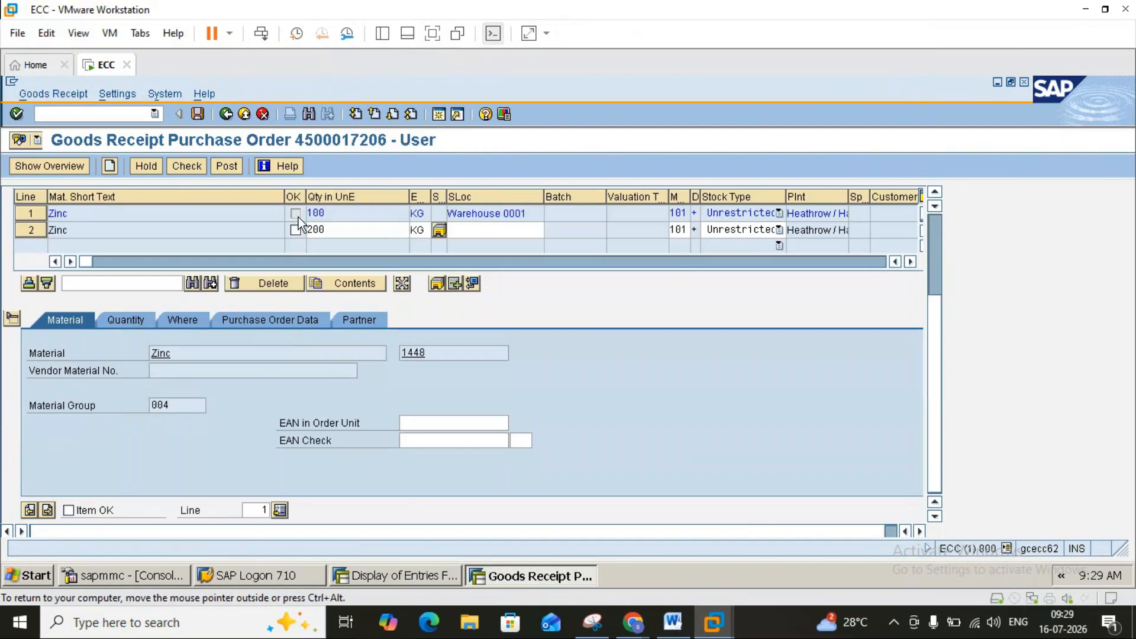
left_click(69, 511)
left_click(197, 167)
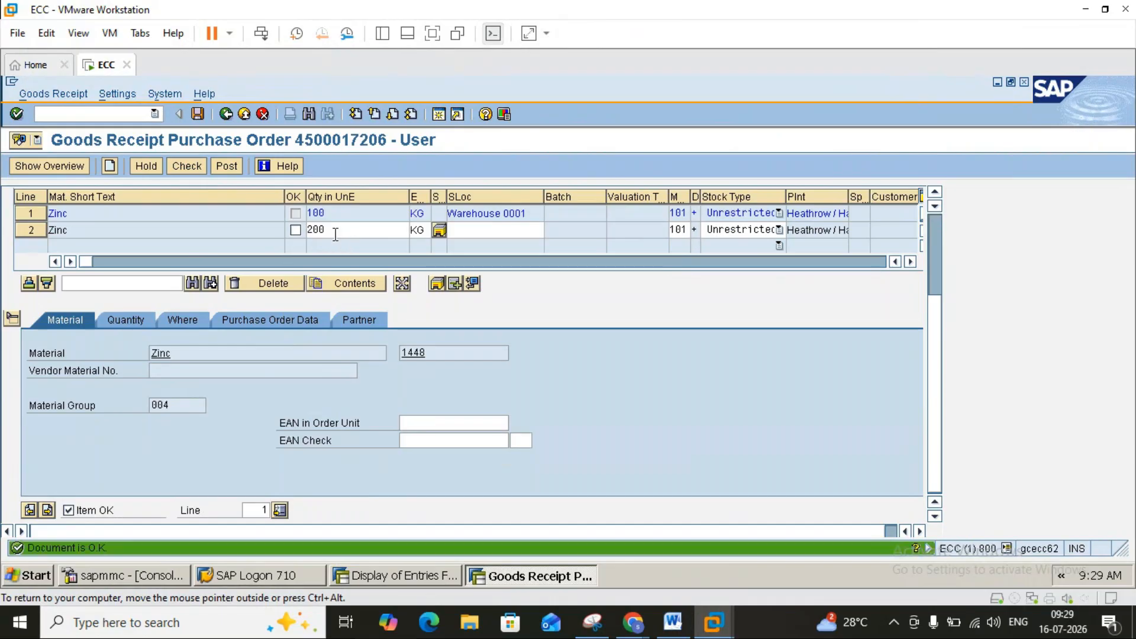
left_click(197, 114)
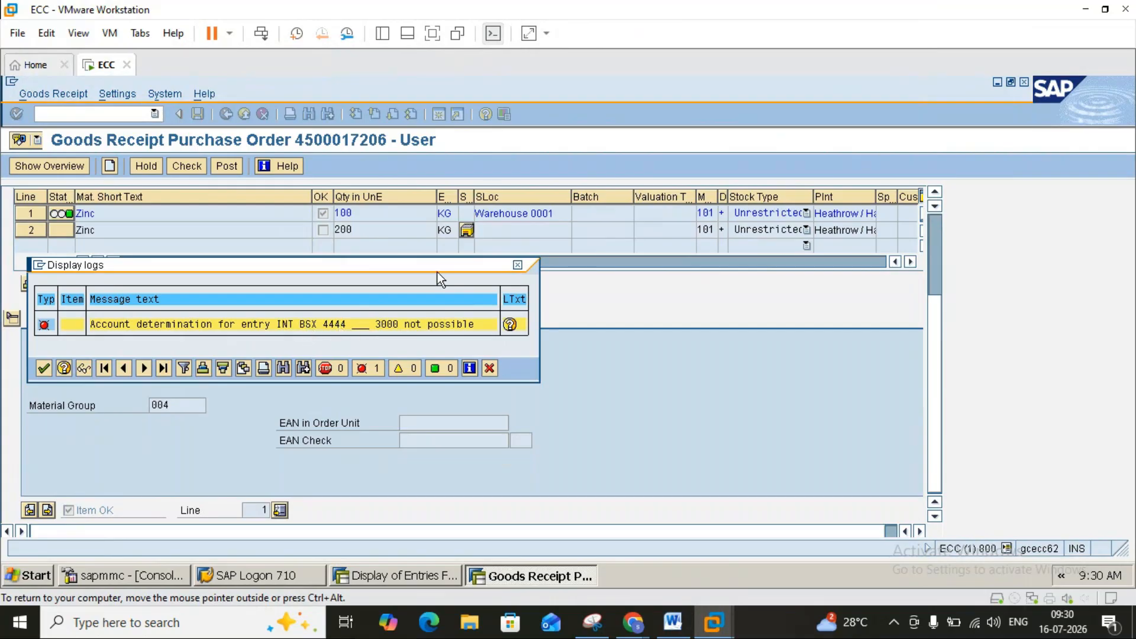
left_click(517, 265)
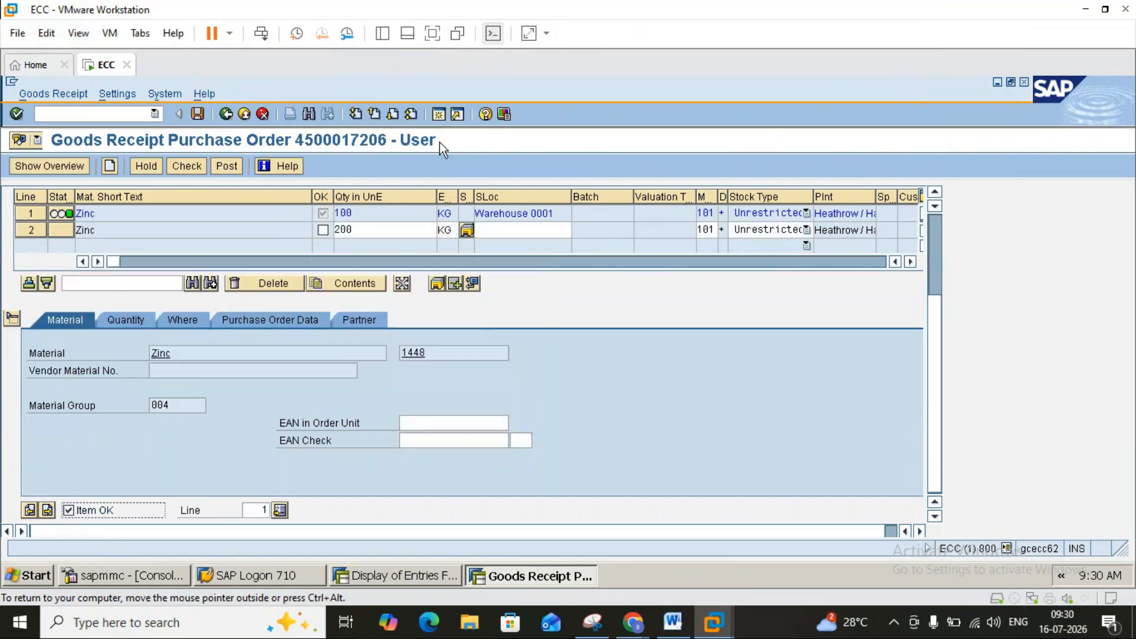
In a new session, open the OBYC BSX inventory posting settings for chart INT.
left_click(439, 114)
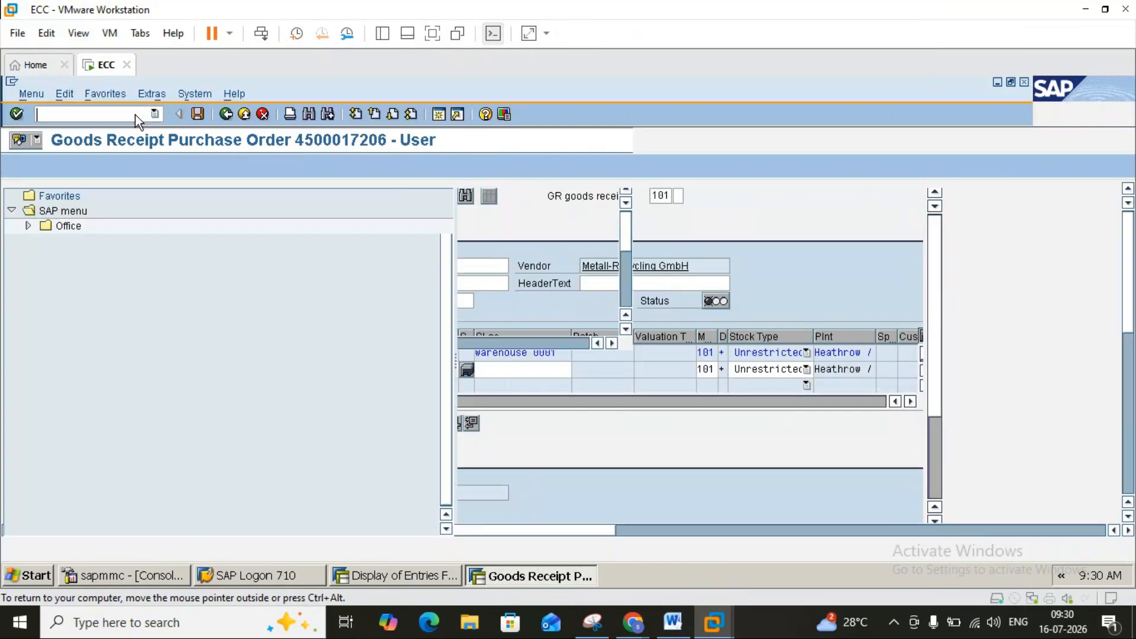
type("o")
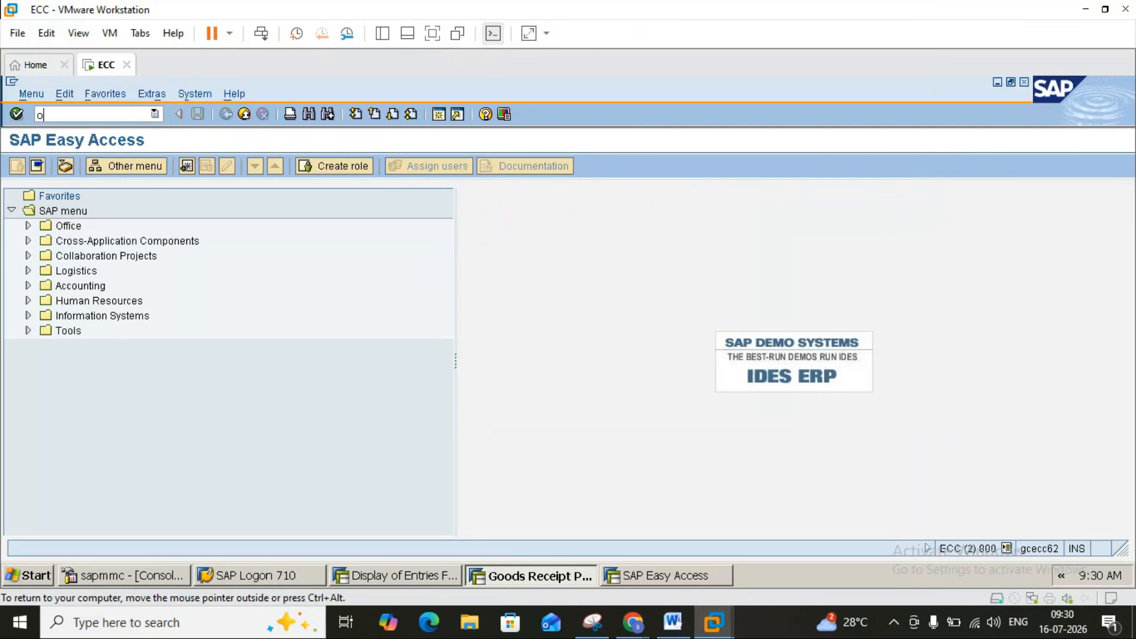
type("byc")
key("Return")
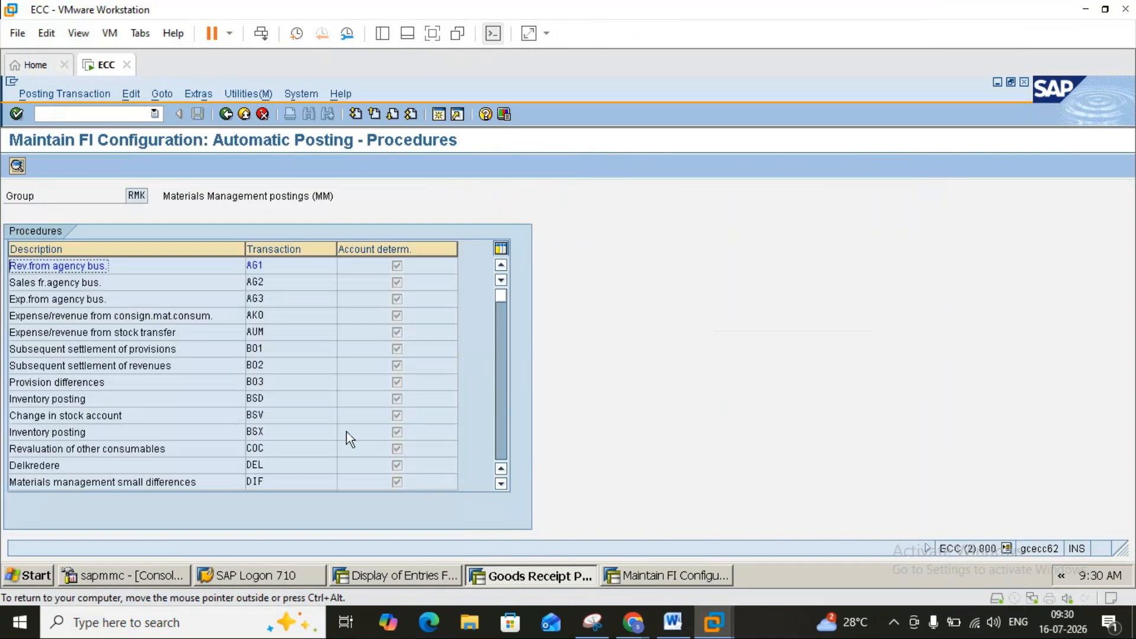
double_click(253, 433)
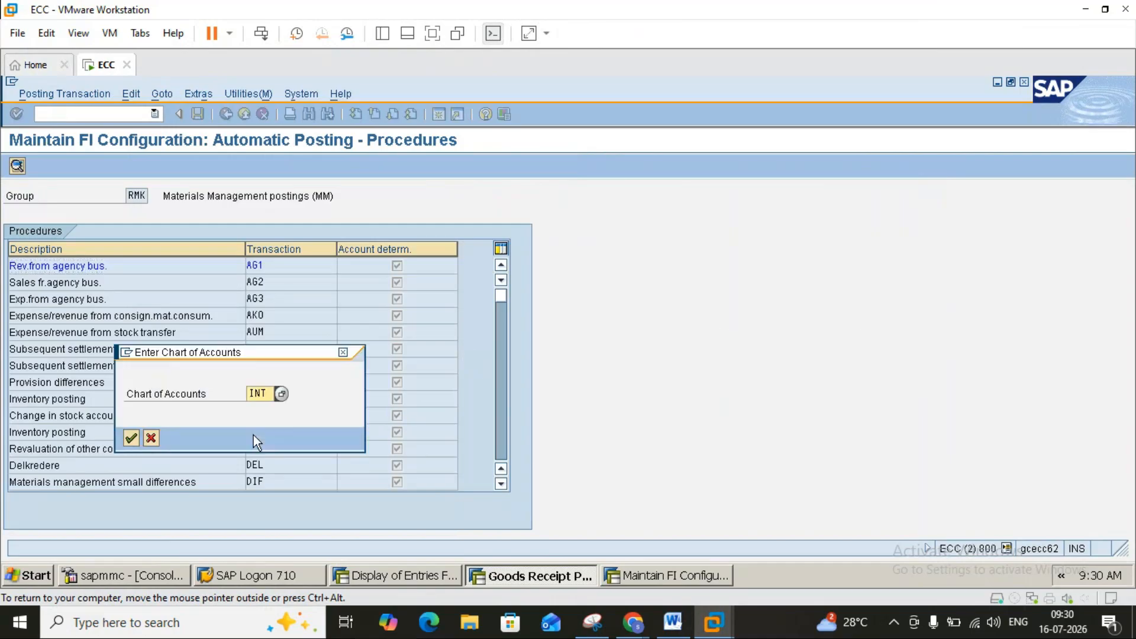
left_click(132, 438)
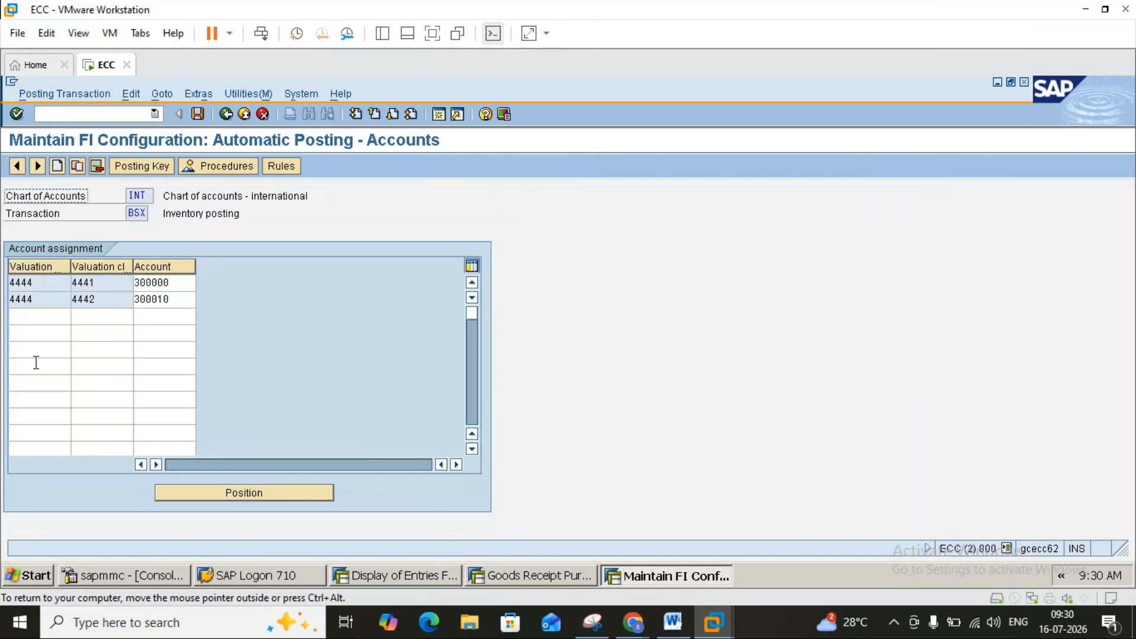
Add BSX row 4444 / class 3000 / account 300020, save to the customizing request, and exit.
left_click(32, 316)
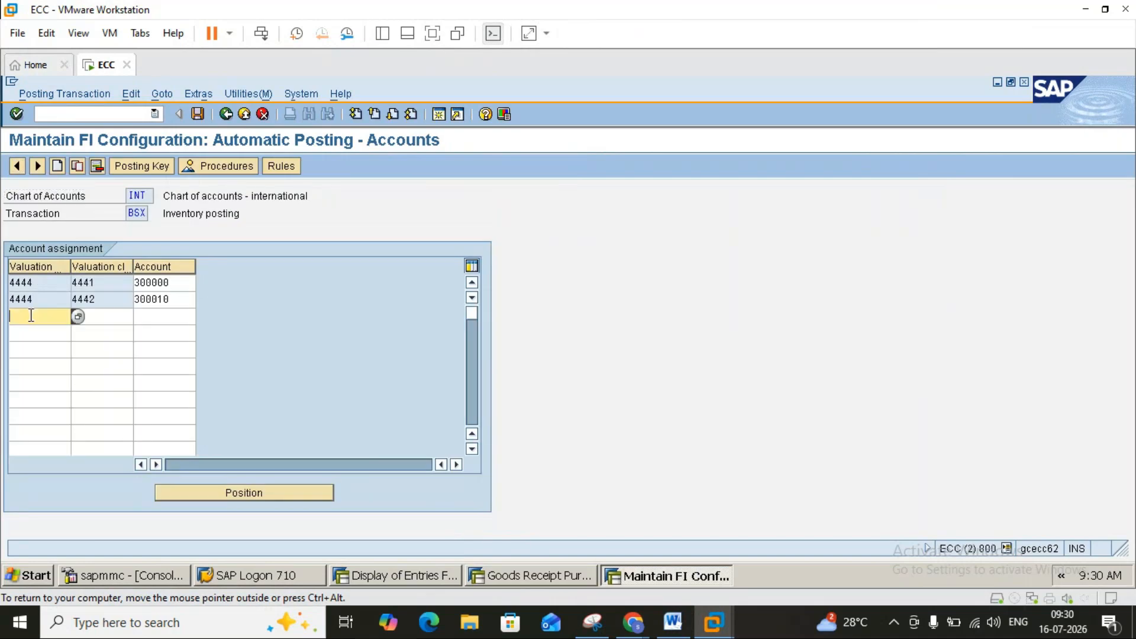
type("4444")
left_click(108, 317)
type("3000")
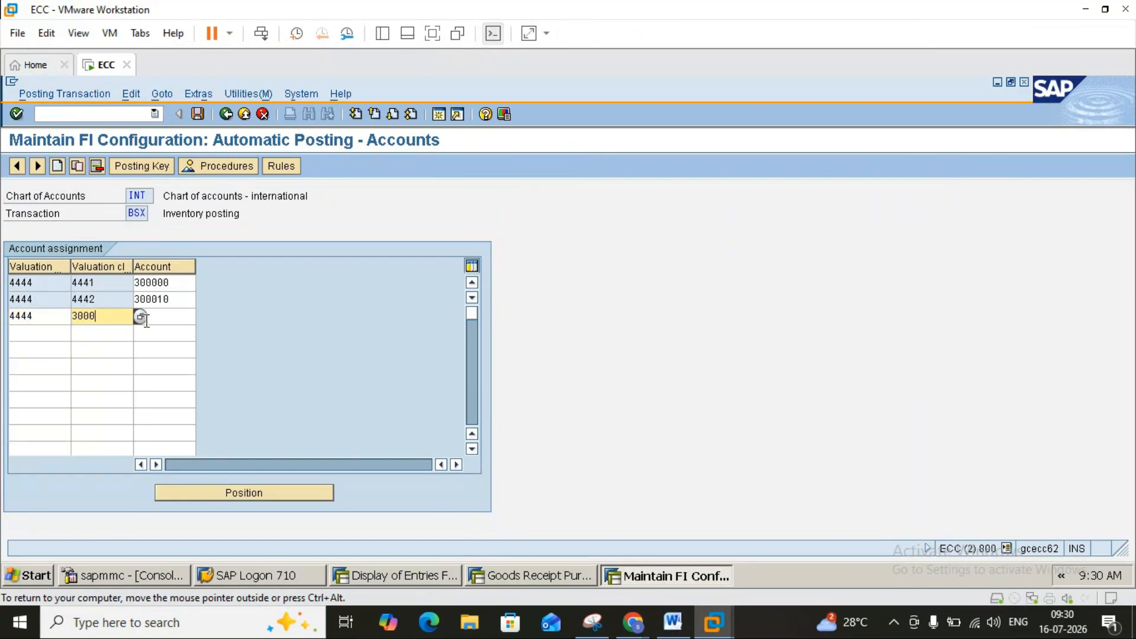
left_click(160, 321)
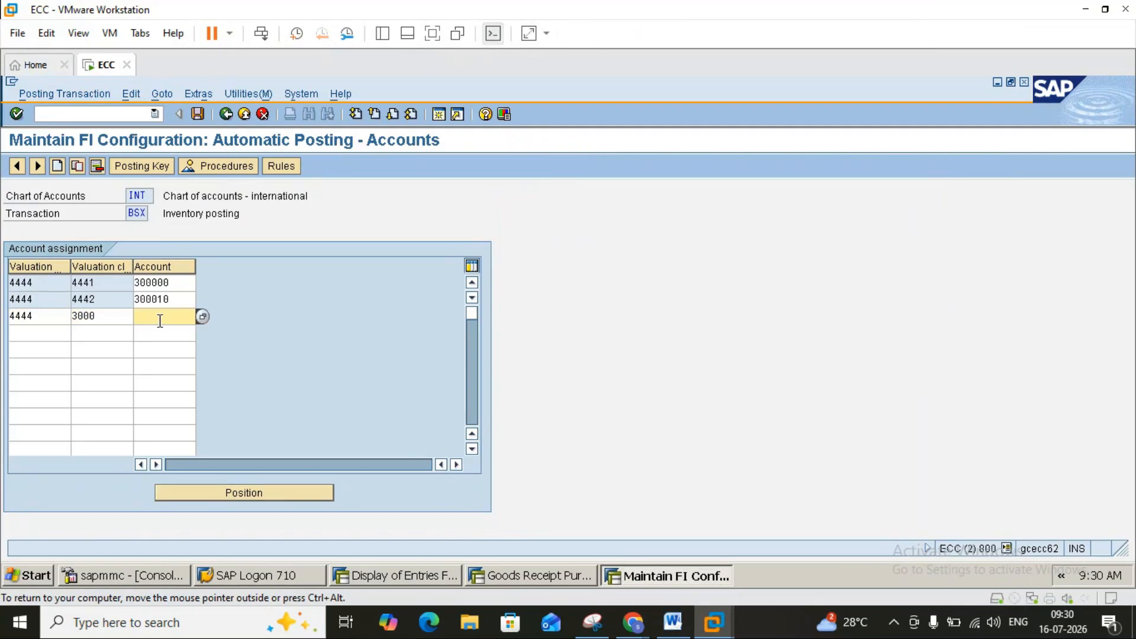
type("300020")
key("Return")
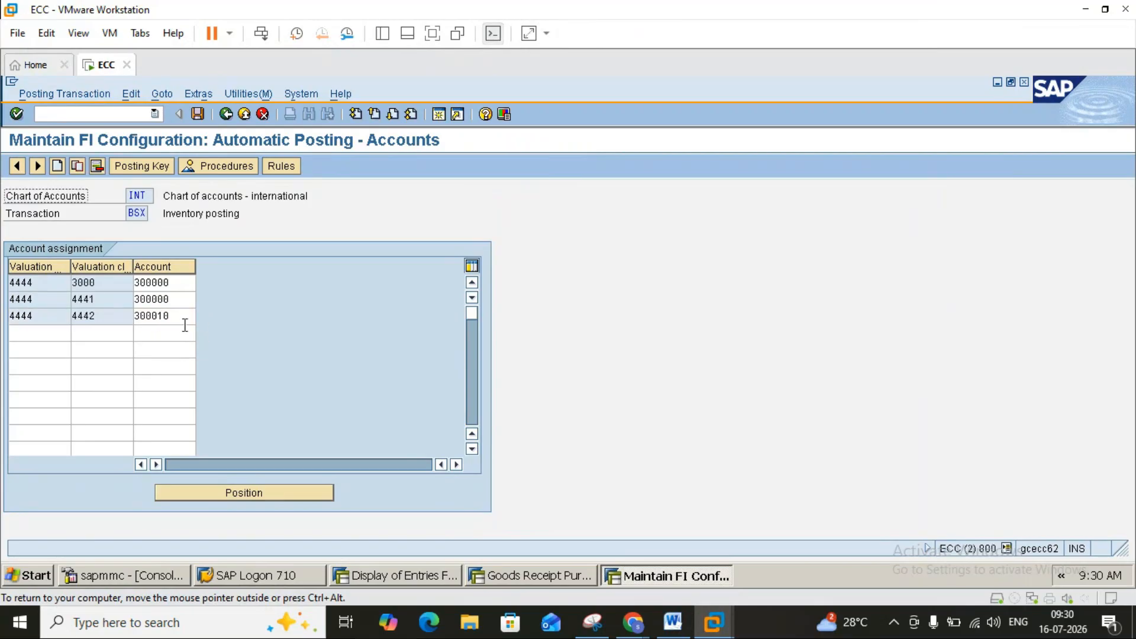
left_click(197, 114)
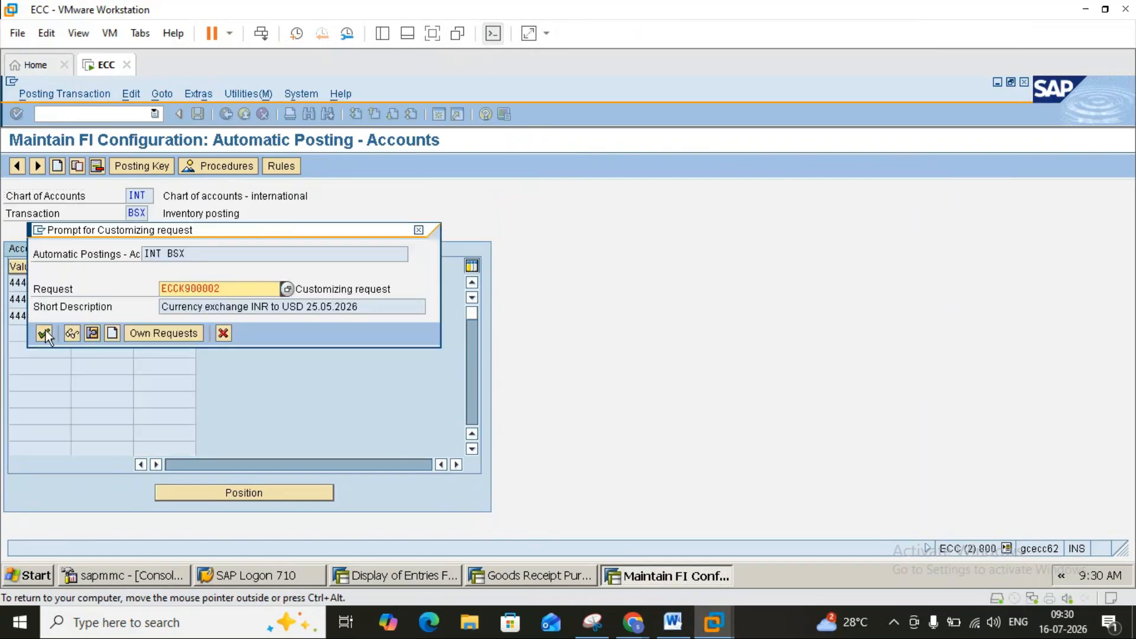
left_click(44, 332)
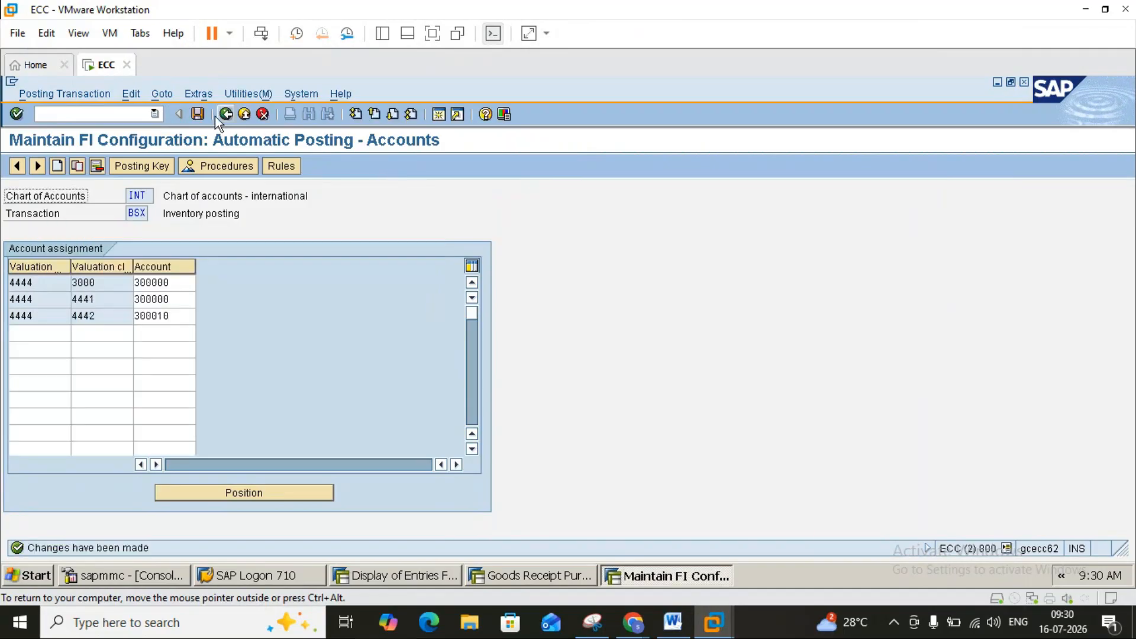
left_click(226, 114)
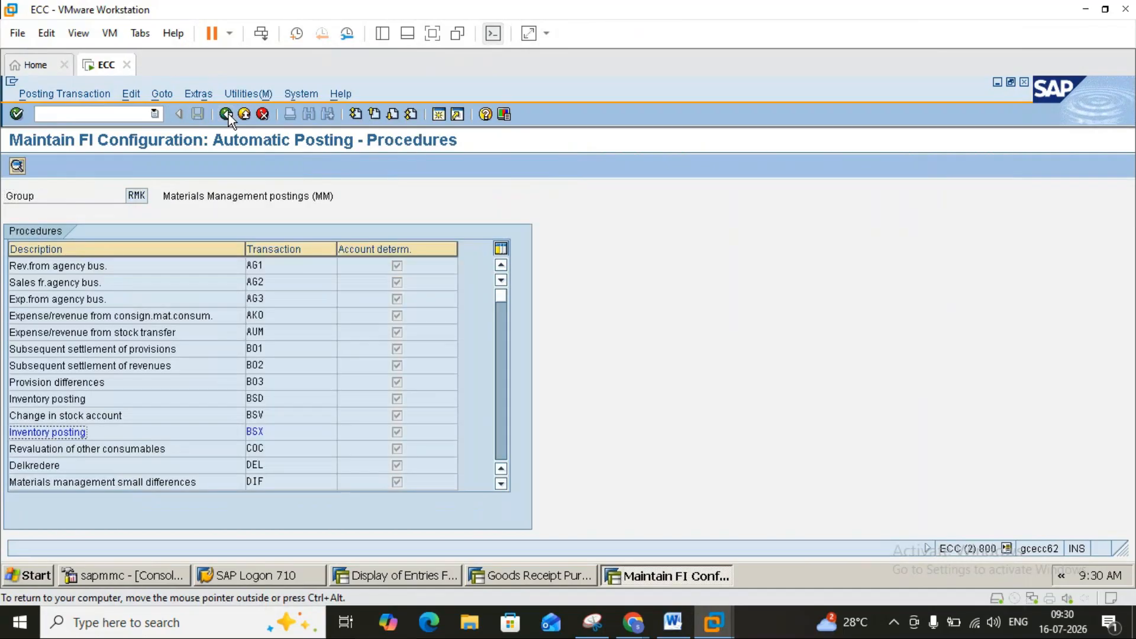
left_click(227, 114)
Close the configuration session, recheck and post the goods receipt, then stop the hung transaction.
left_click(245, 115)
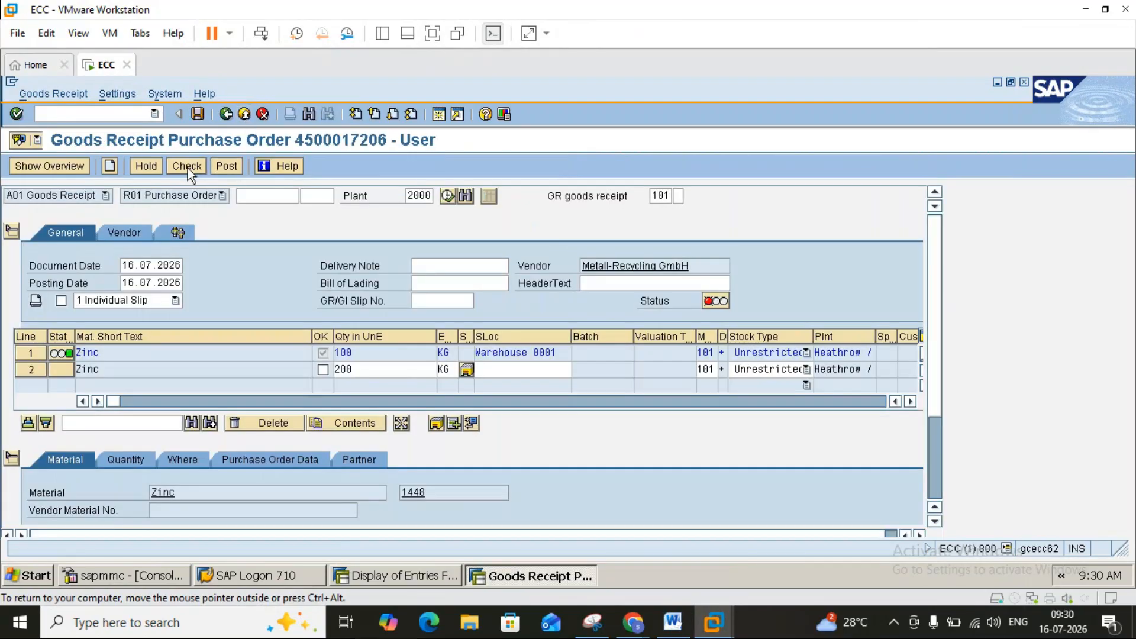
left_click(187, 166)
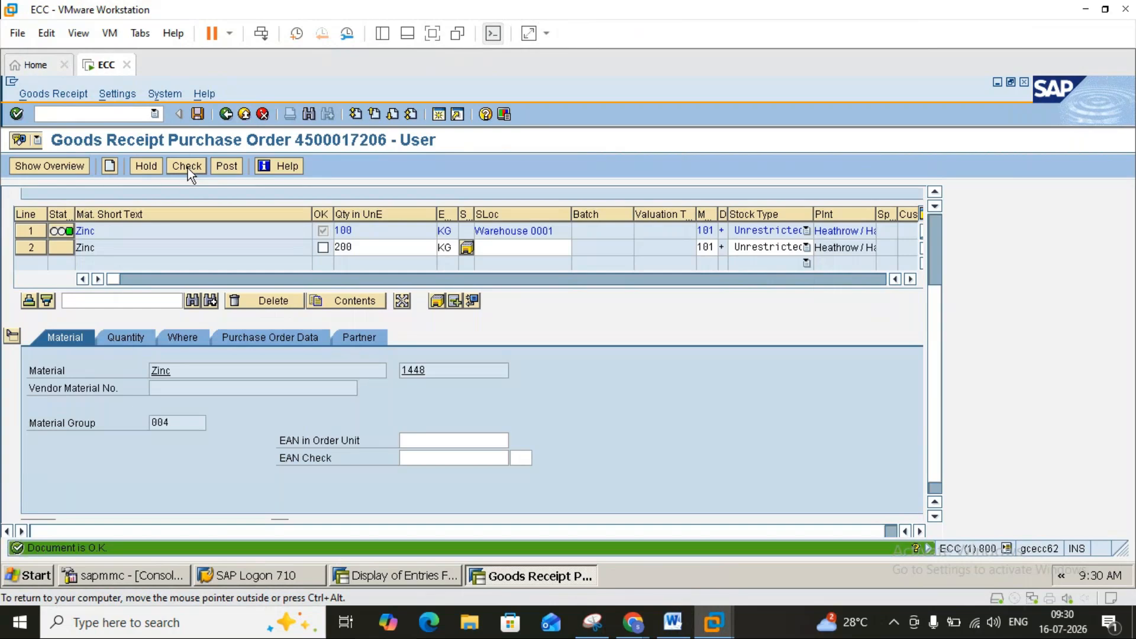
left_click(226, 167)
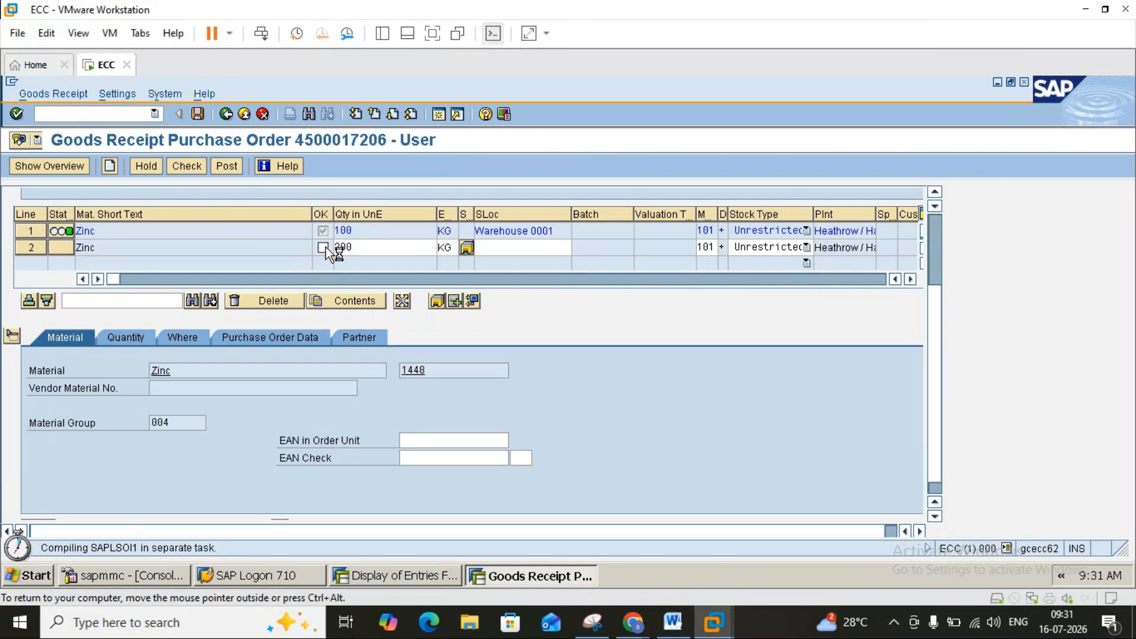
left_click(12, 81)
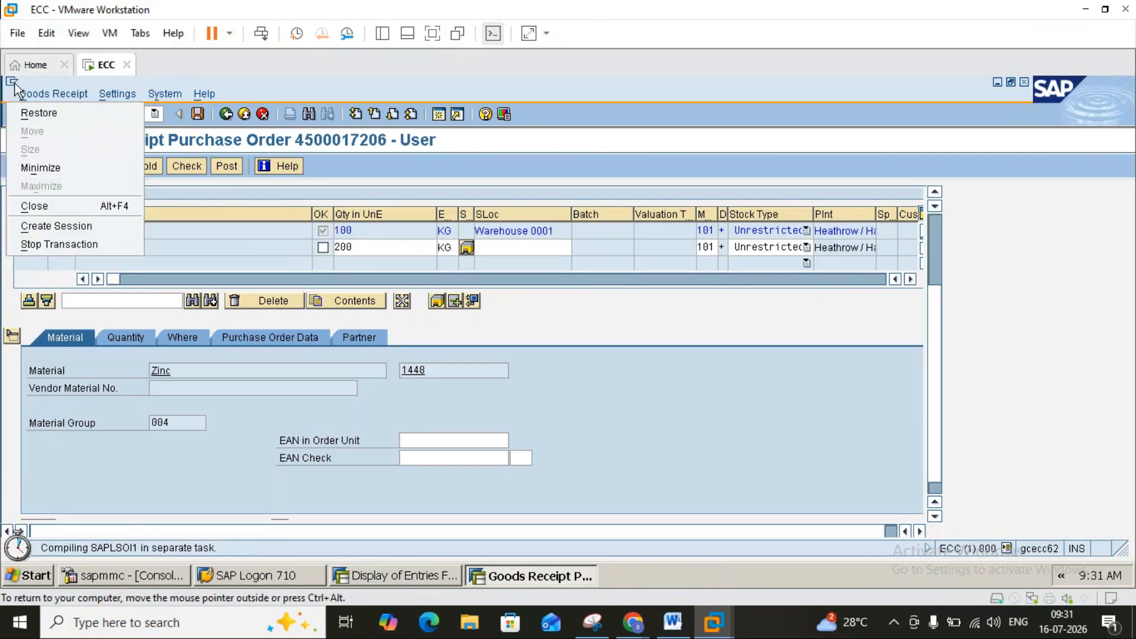
left_click(51, 243)
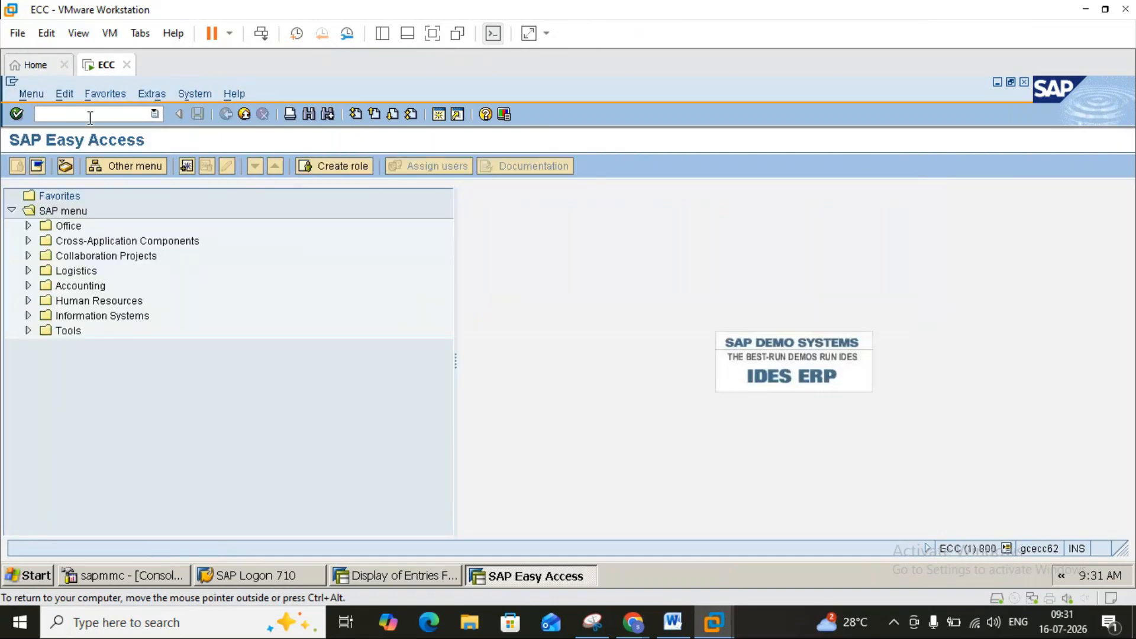
type("migo")
key("Return")
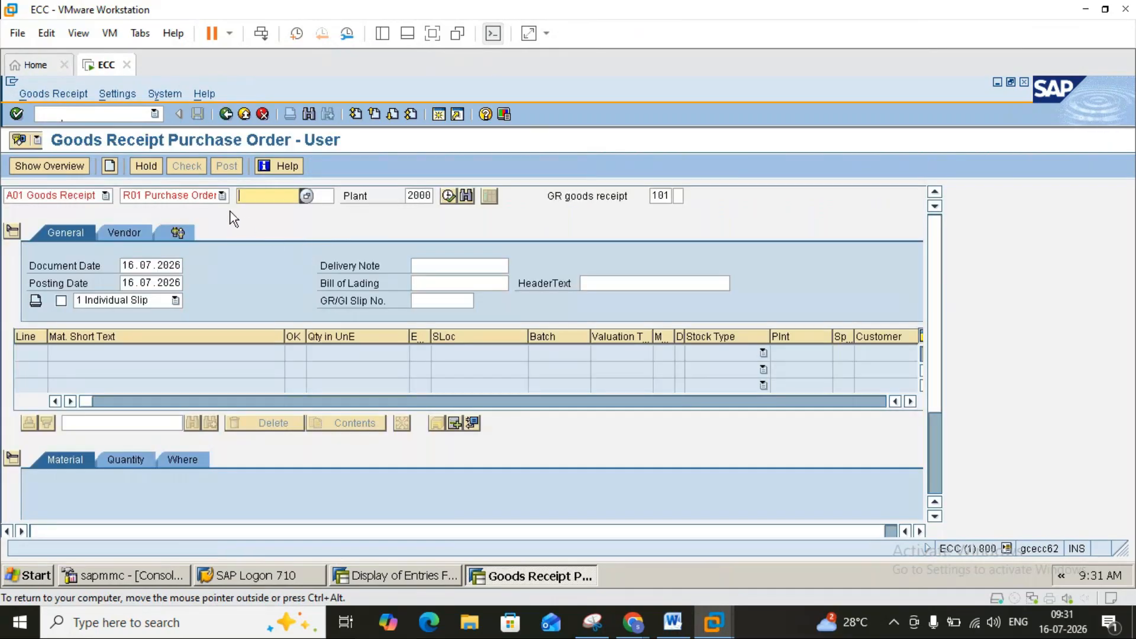
left_click(258, 195)
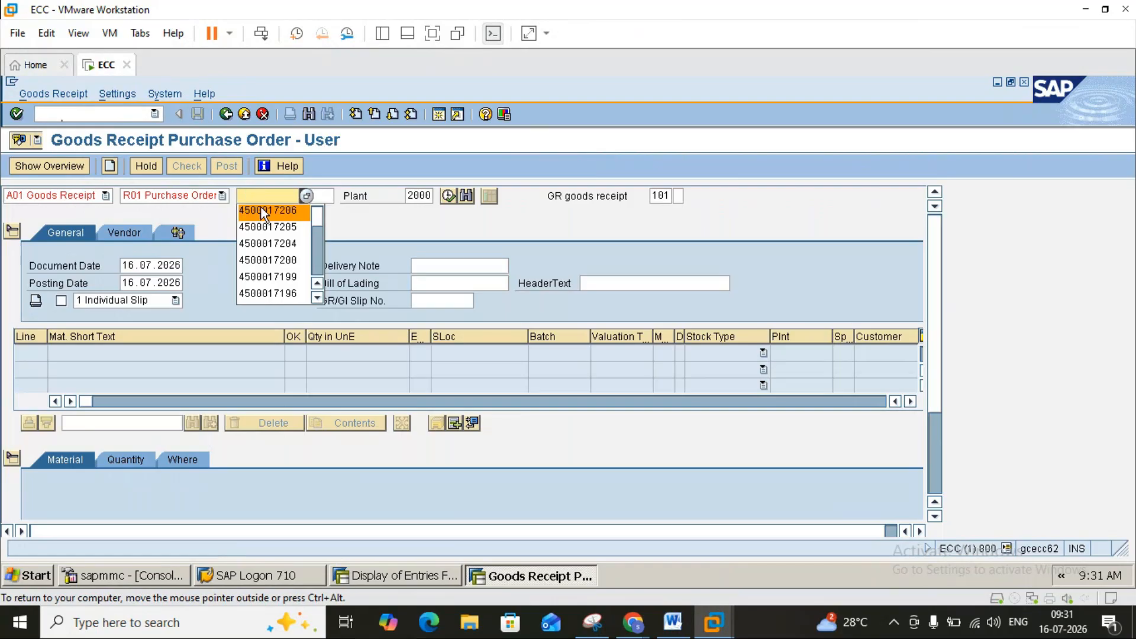
left_click(261, 208)
key("Return")
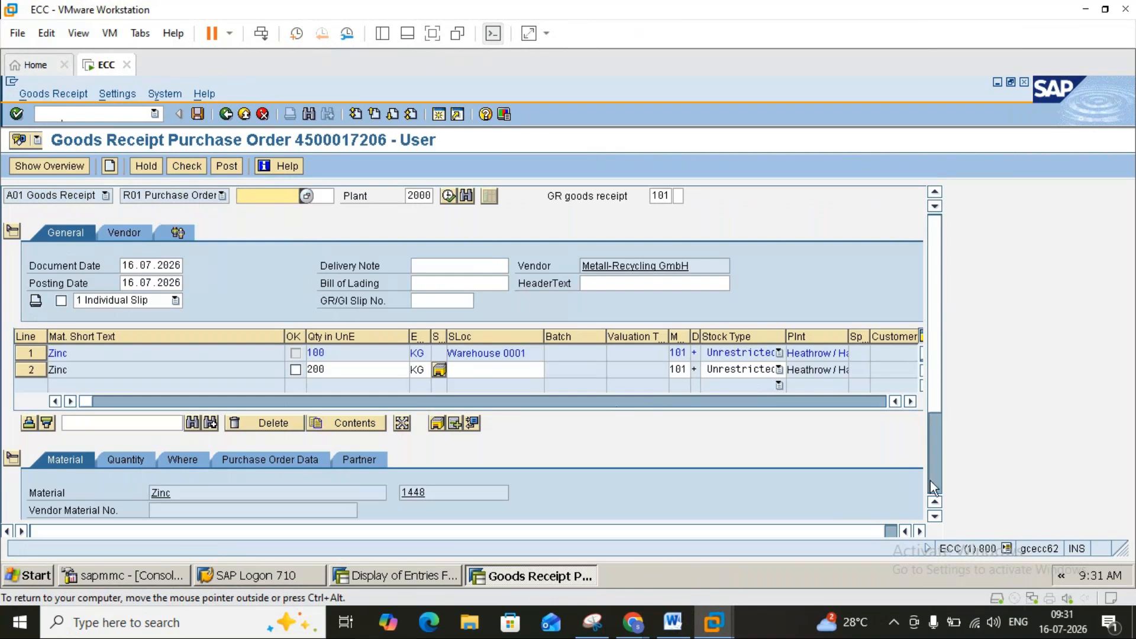
Mark both Zinc lines OK, check the document, and view line details on the Where tab.
scroll(930, 481, "down", 3)
left_click(69, 513)
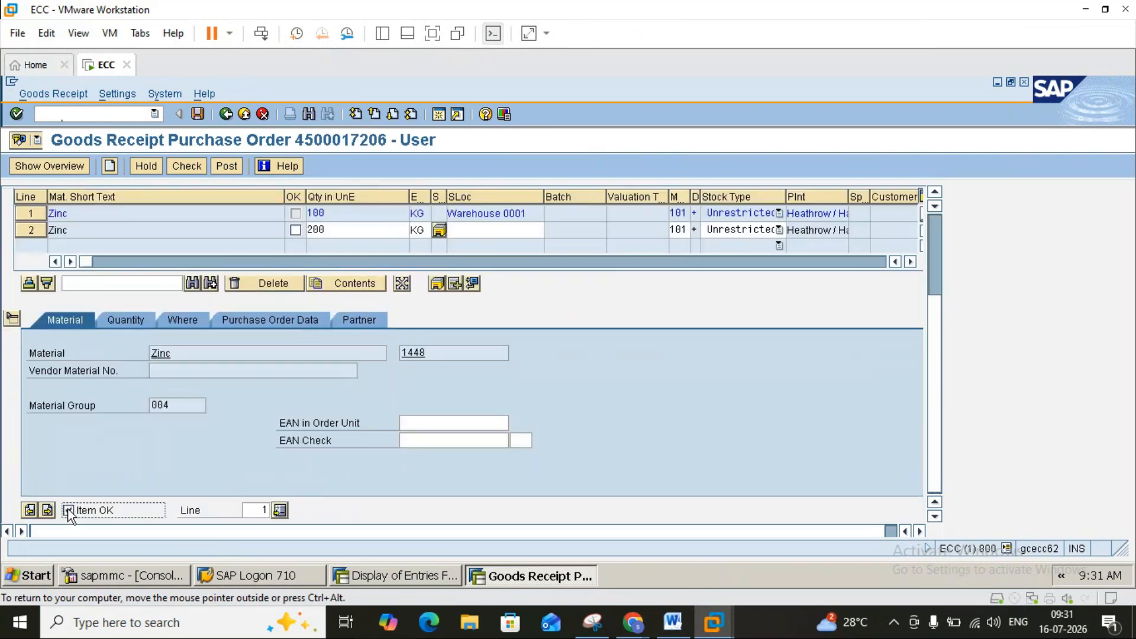
left_click(297, 215)
left_click(298, 231)
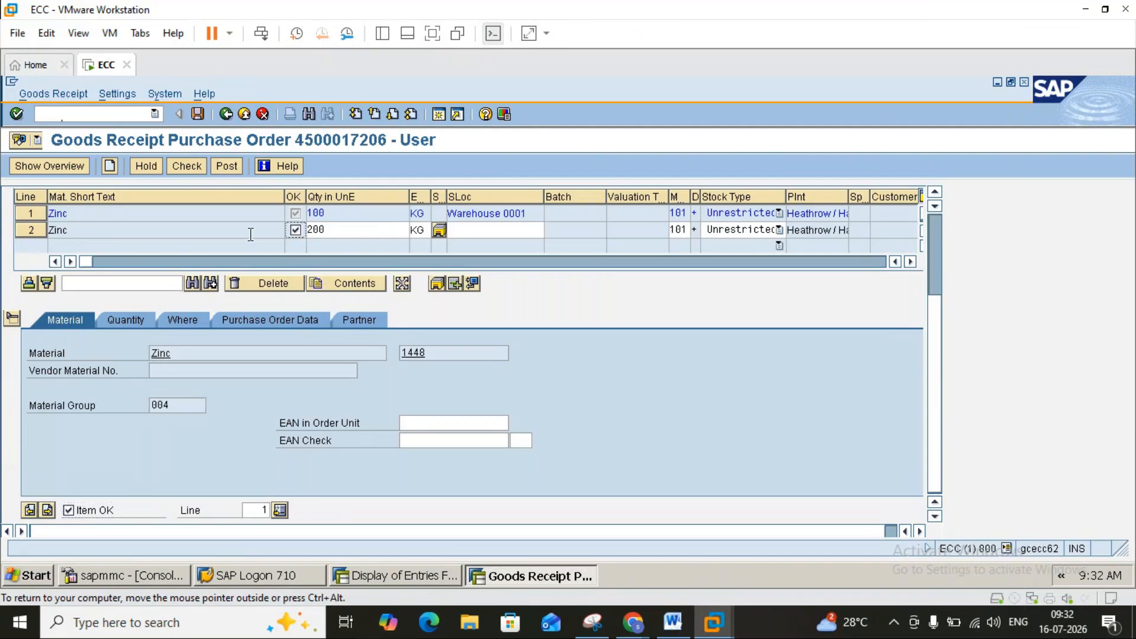
left_click(199, 169)
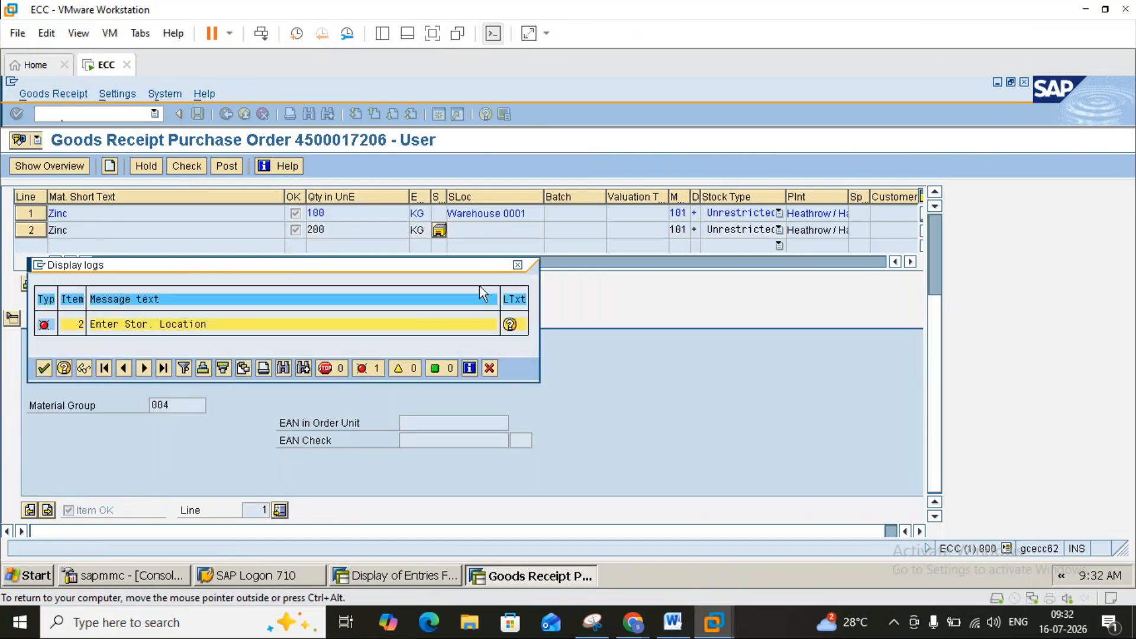
left_click(519, 265)
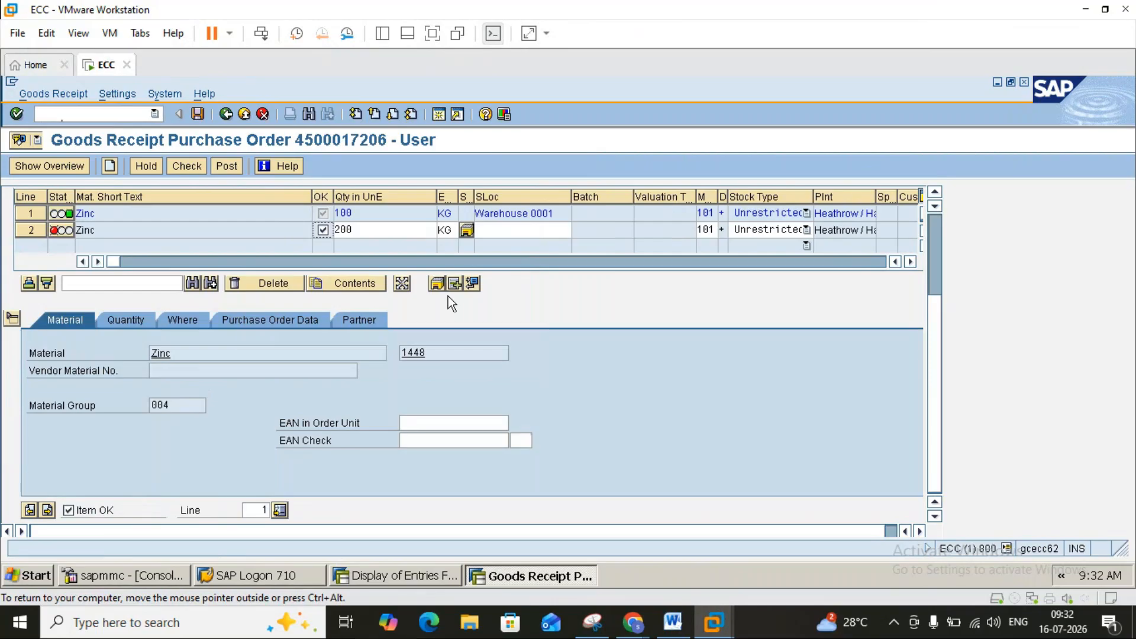
left_click(175, 321)
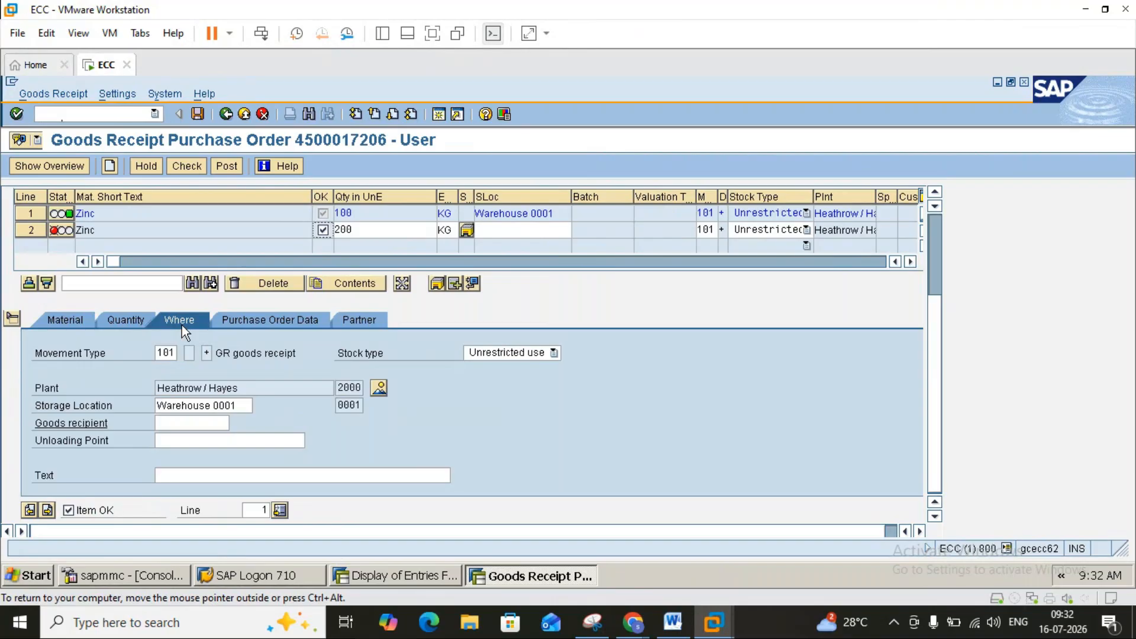
Compare the storage location details of line 2 and line 1.
left_click(27, 229)
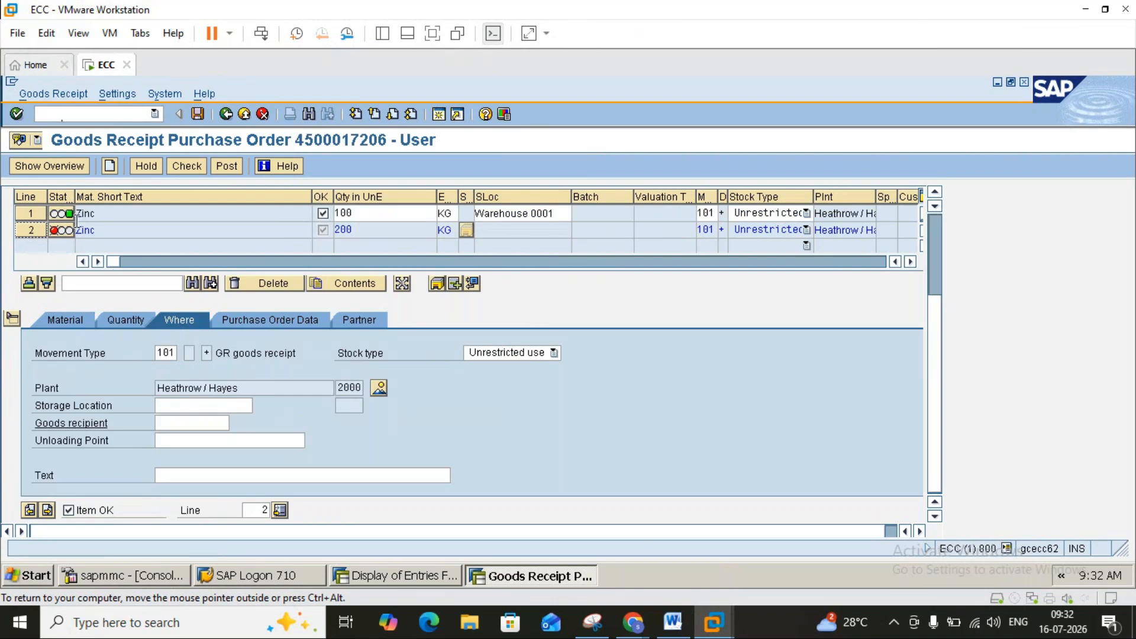
left_click(30, 213)
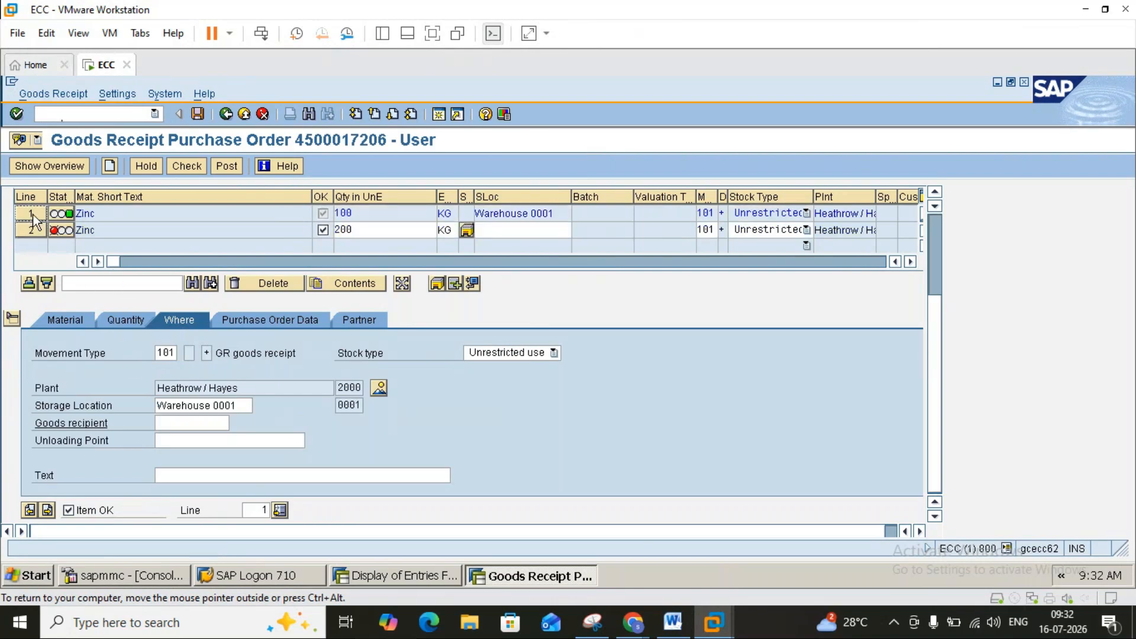
left_click(199, 405)
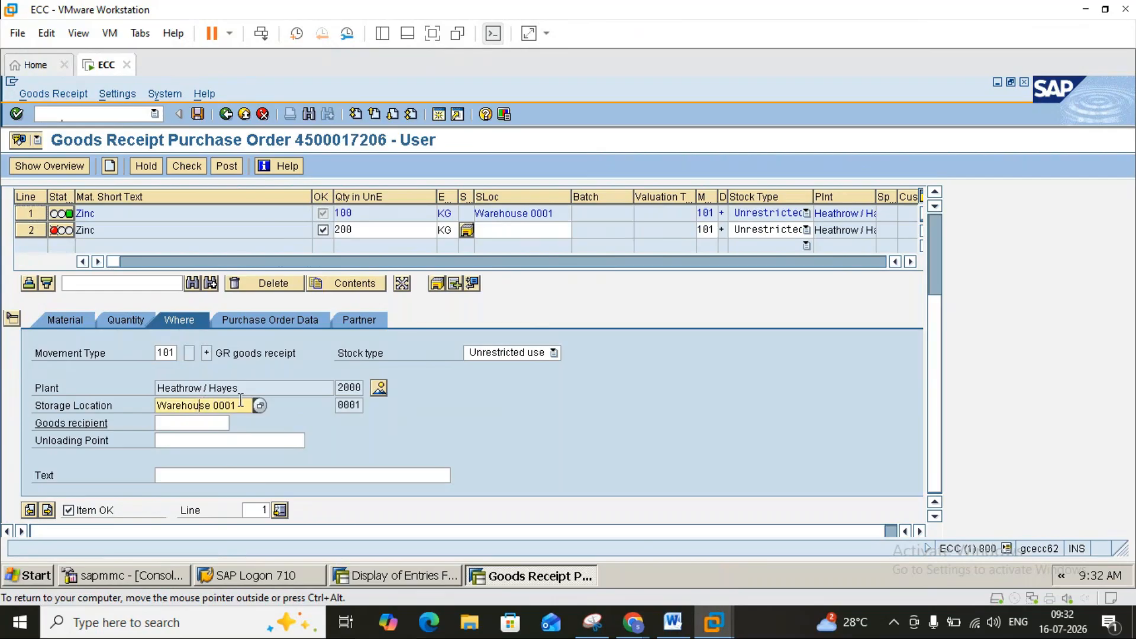
left_click(31, 229)
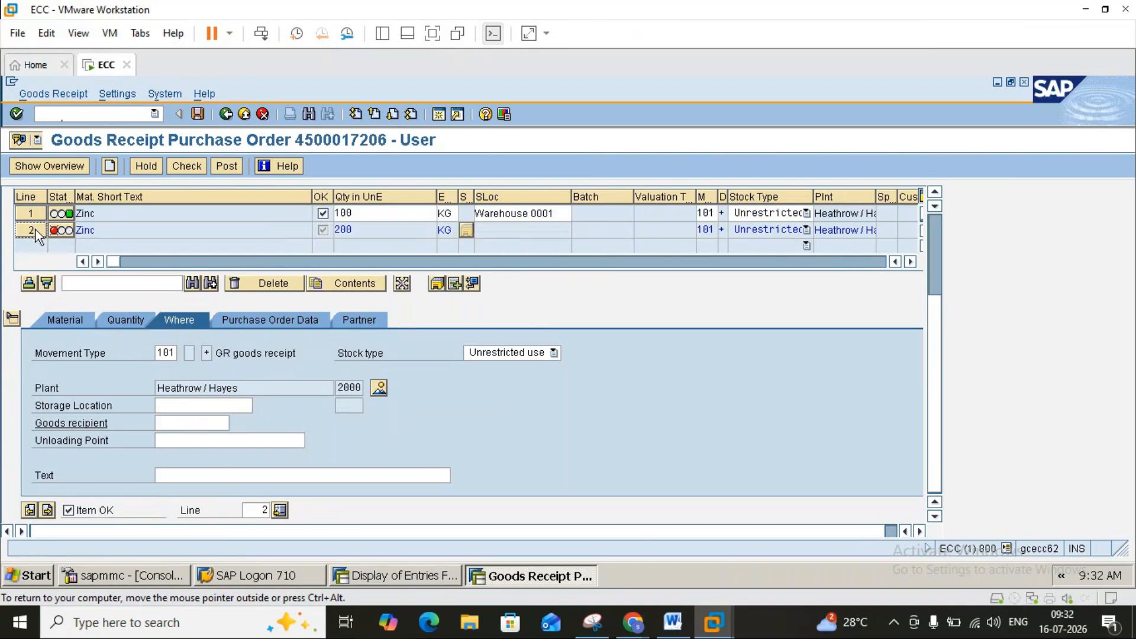
Give line 2 storage location 0001, post as material document 92, and exit.
left_click(163, 405)
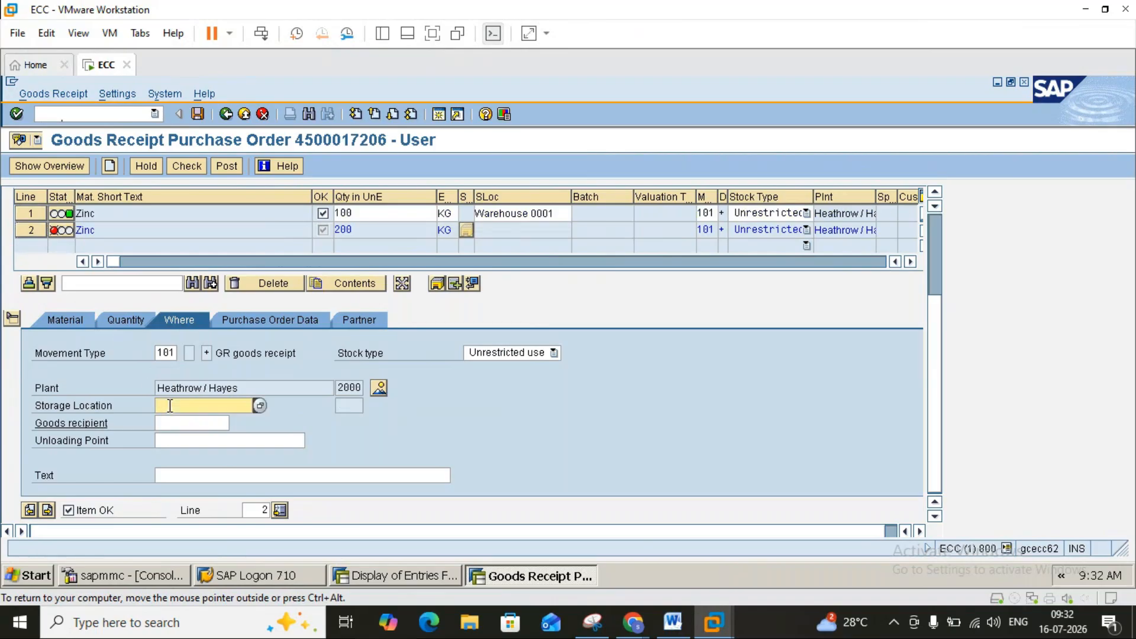
type("0001")
key("Return")
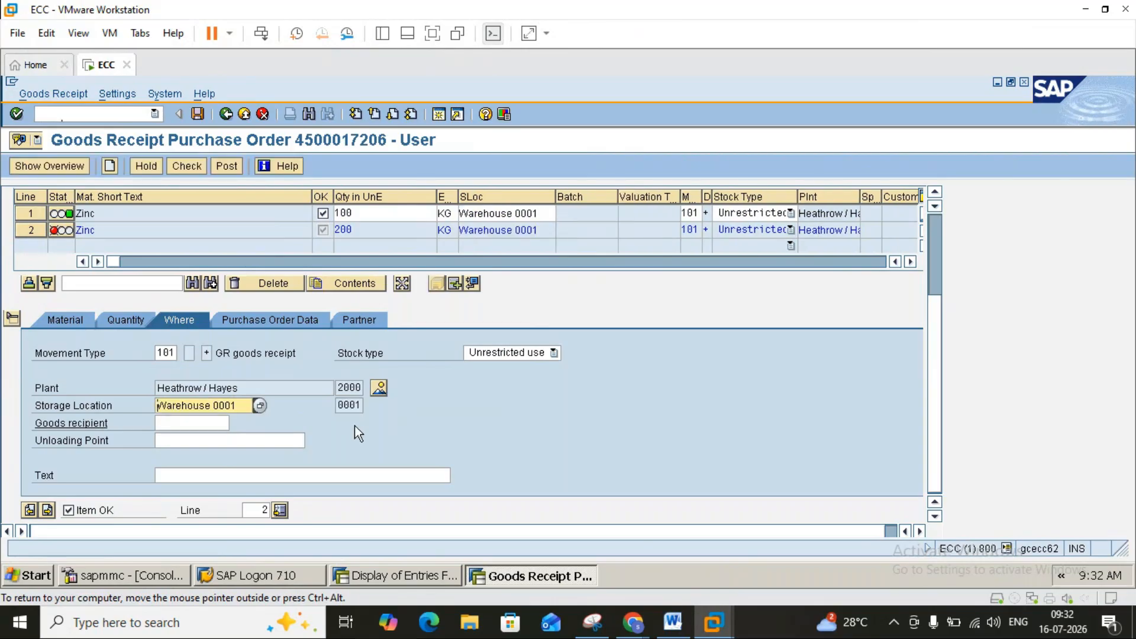
left_click(198, 114)
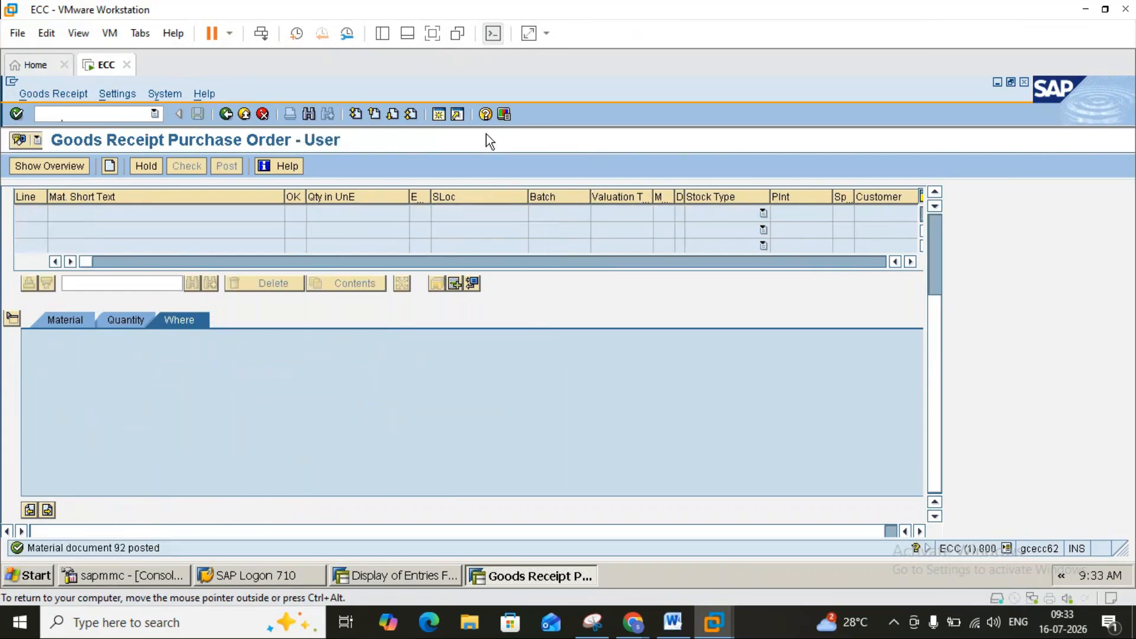
left_click(230, 117)
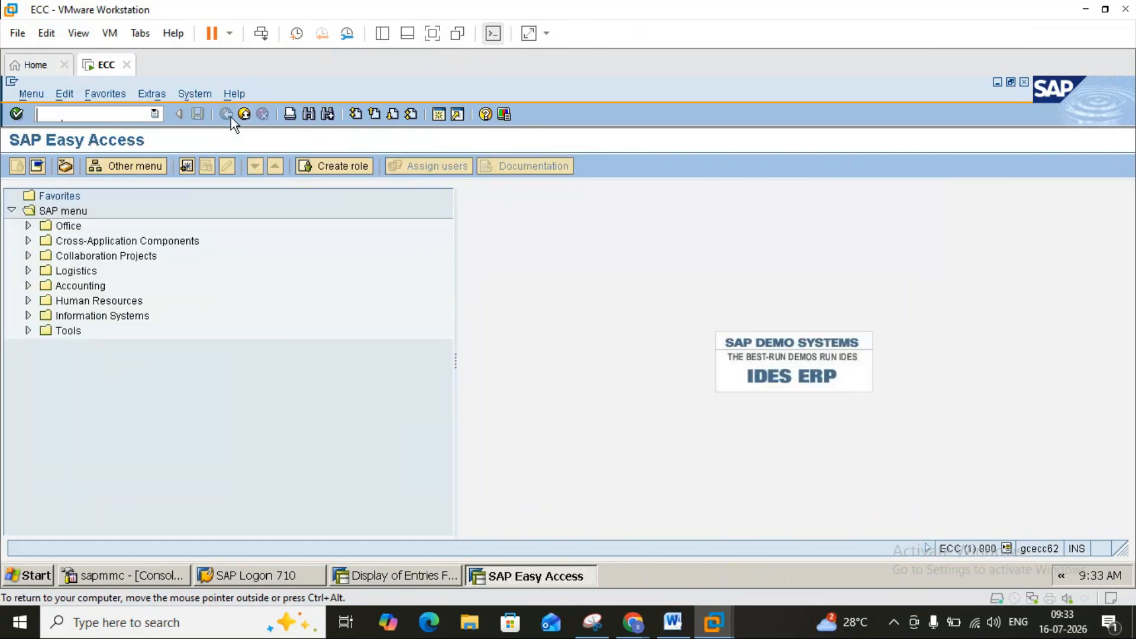
Close the extra session and leave the EKPO table display, returning to SAP Easy Access.
left_click(243, 114)
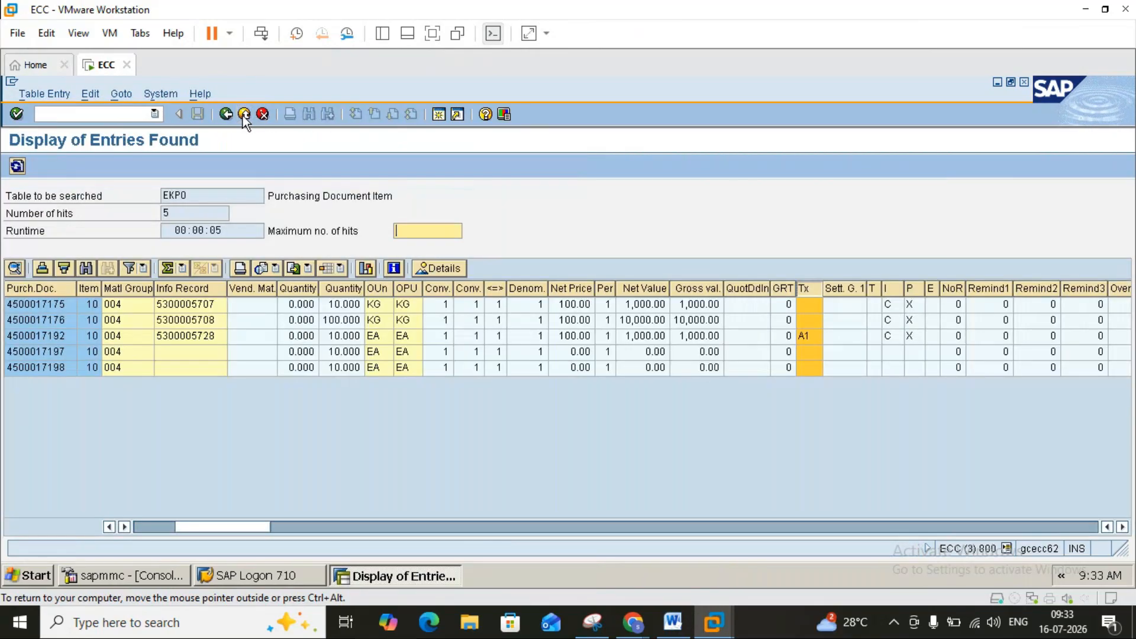
left_click(243, 114)
left_click(243, 115)
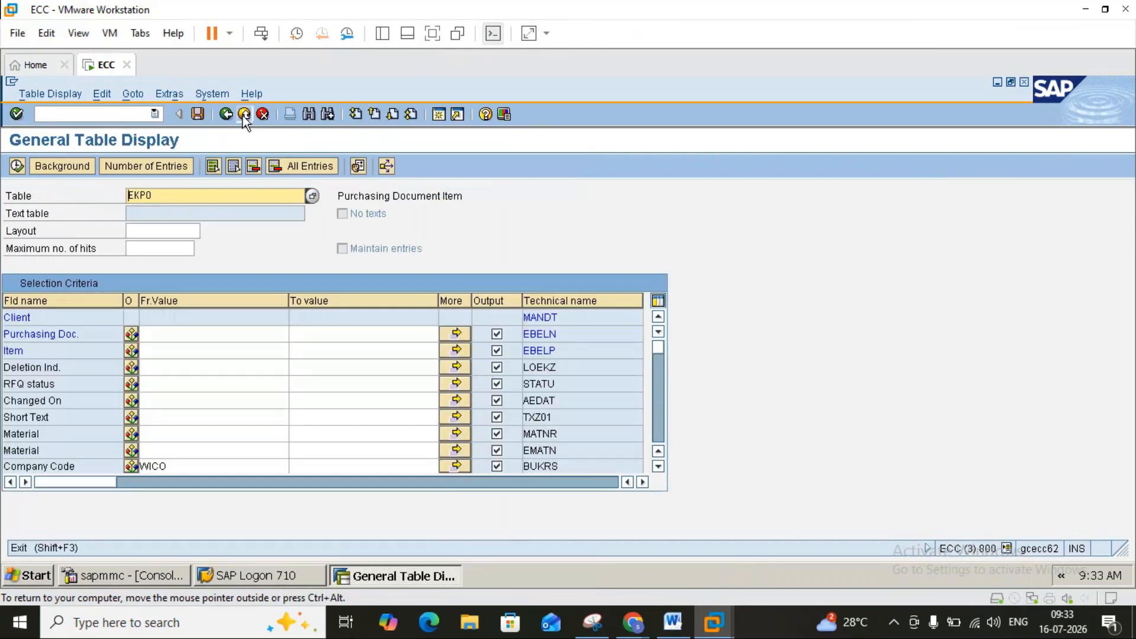
left_click(243, 115)
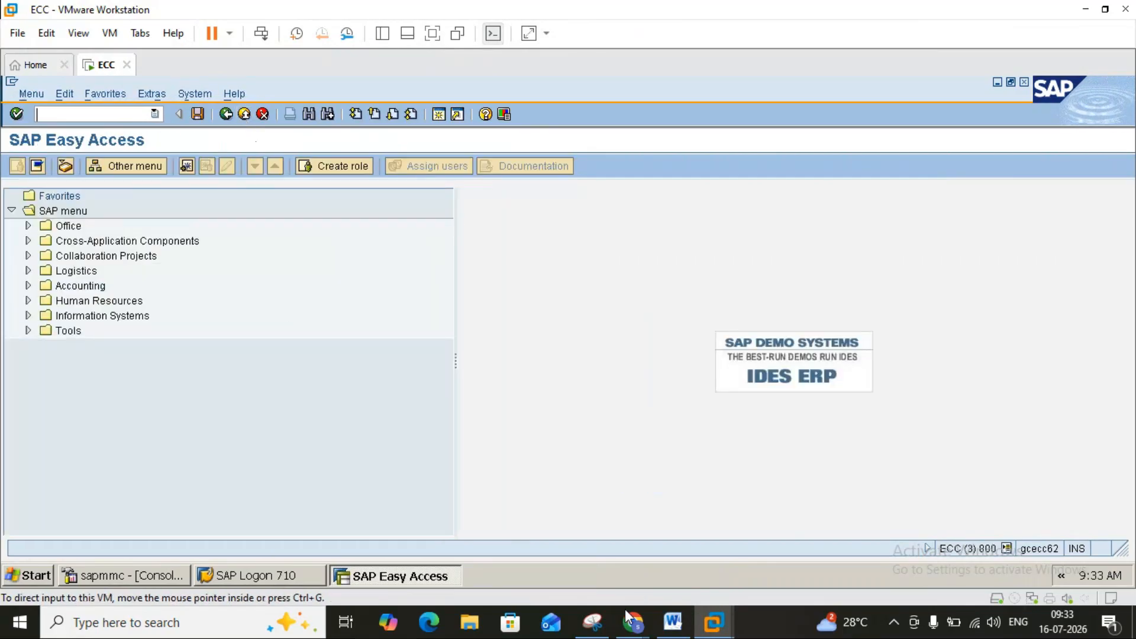
Glance at the purchase order snip, minimize it, and launch transaction ME21N.
left_click(593, 622)
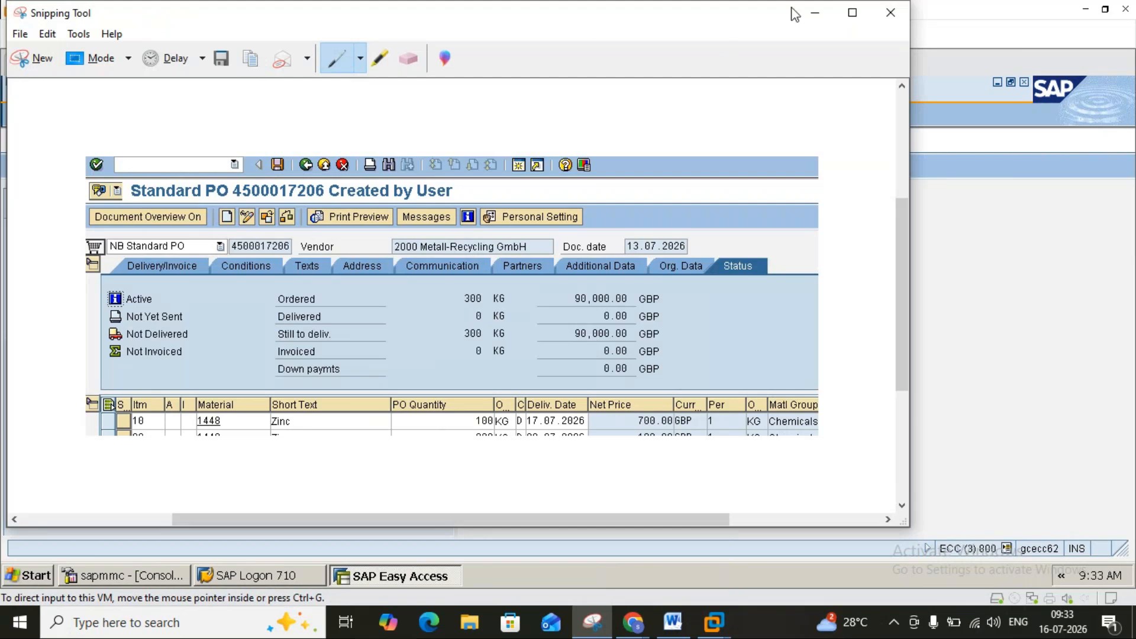
left_click(815, 18)
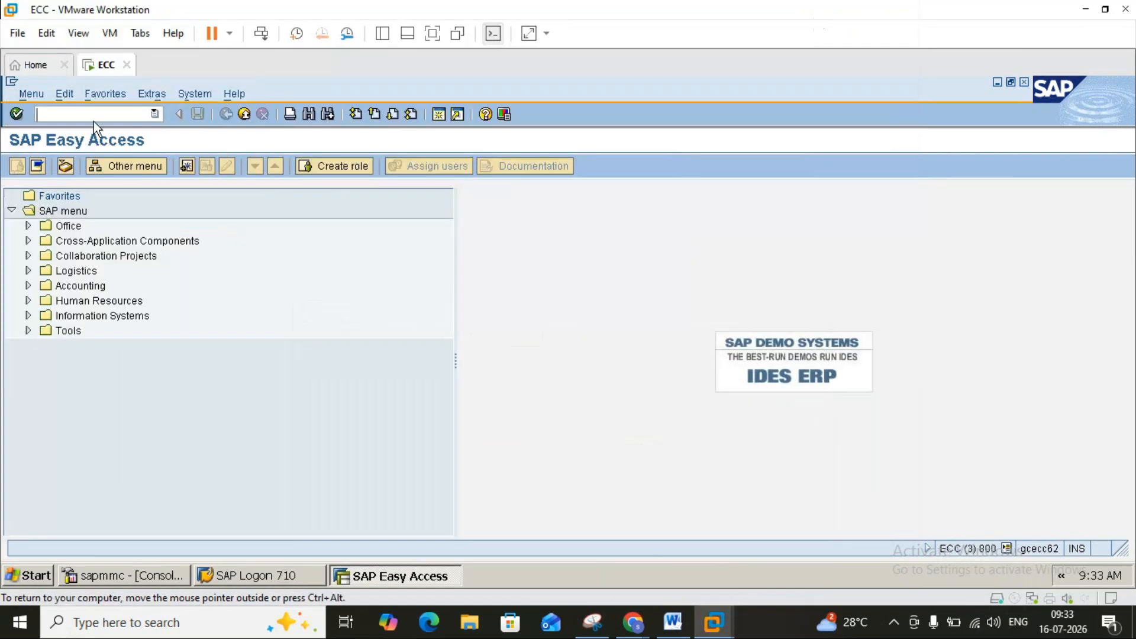
type("me")
type("21n")
key("Return")
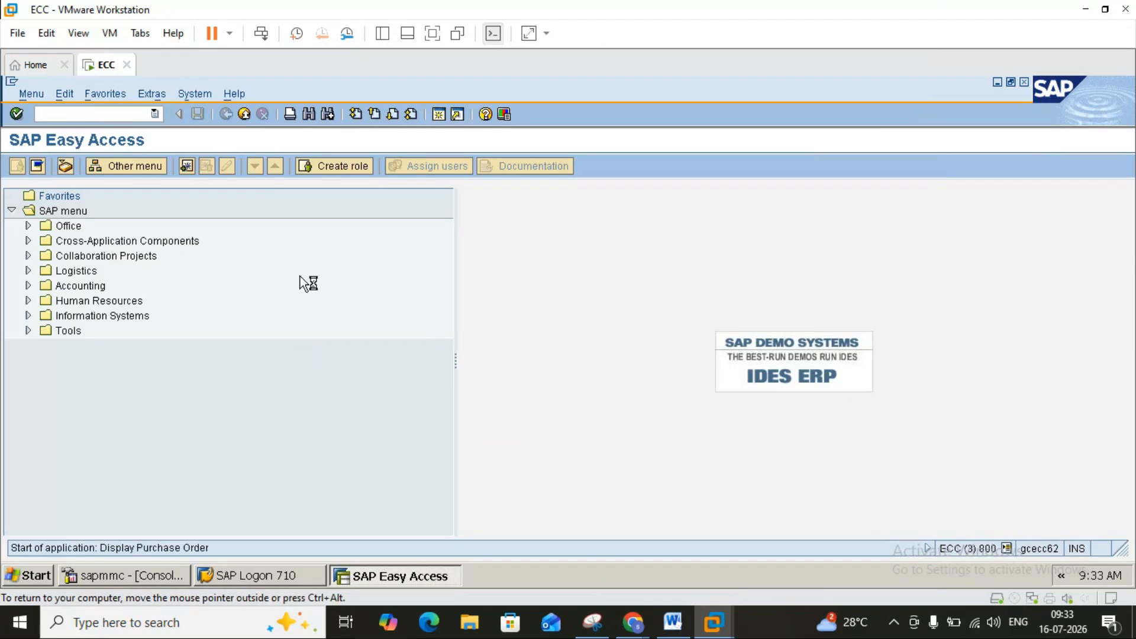
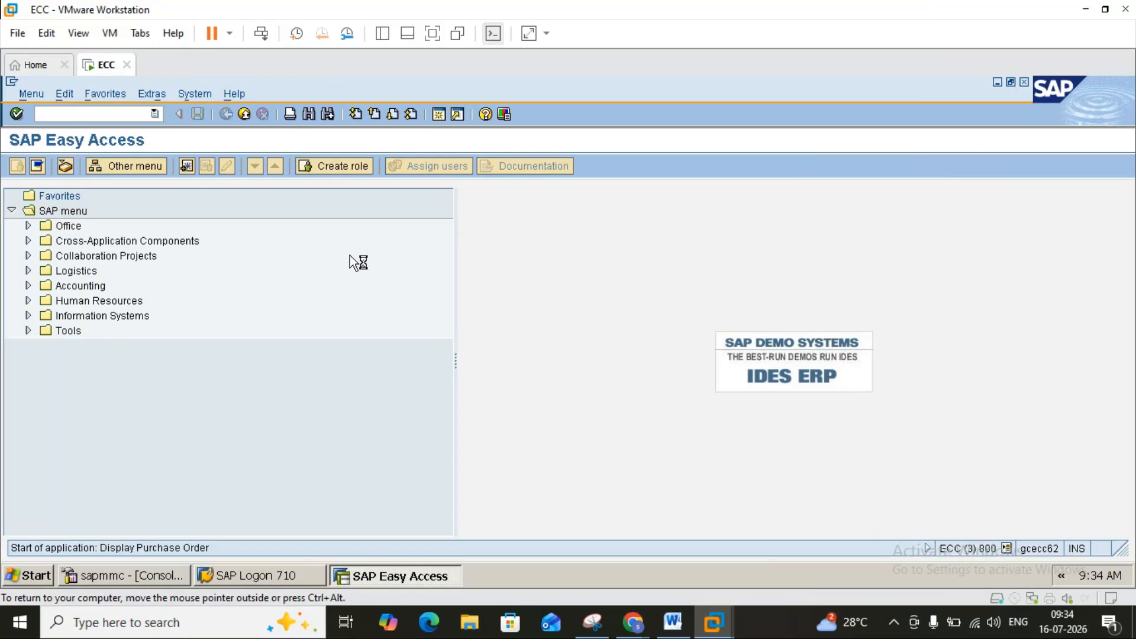
Stop the current transaction and cancel the log-off prompt that appears.
left_click(13, 81)
left_click(41, 243)
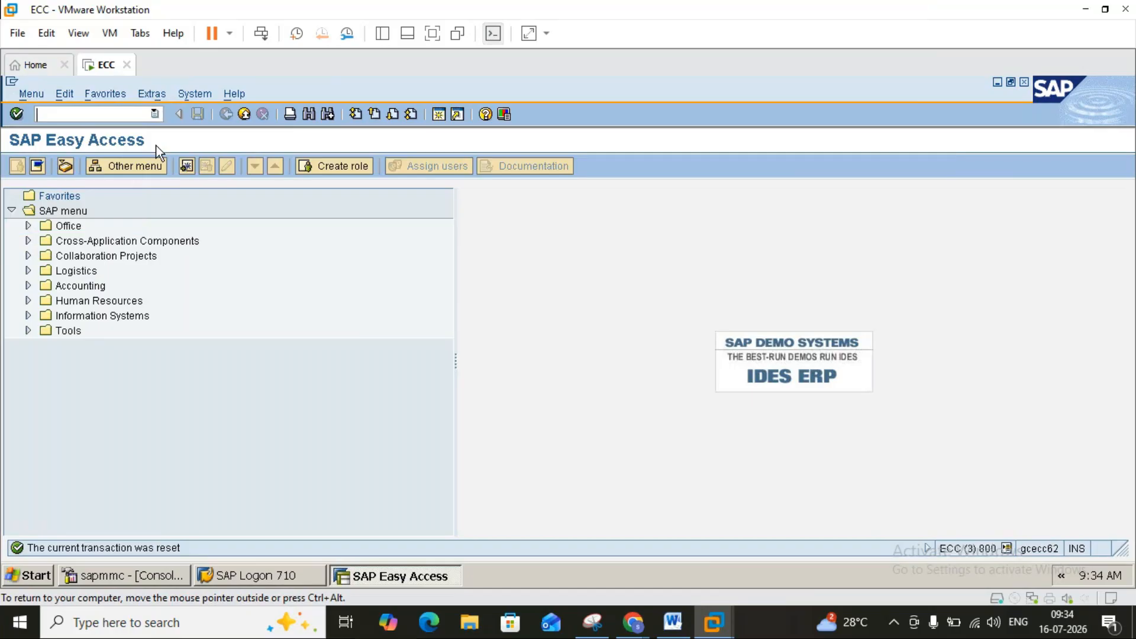
left_click(243, 113)
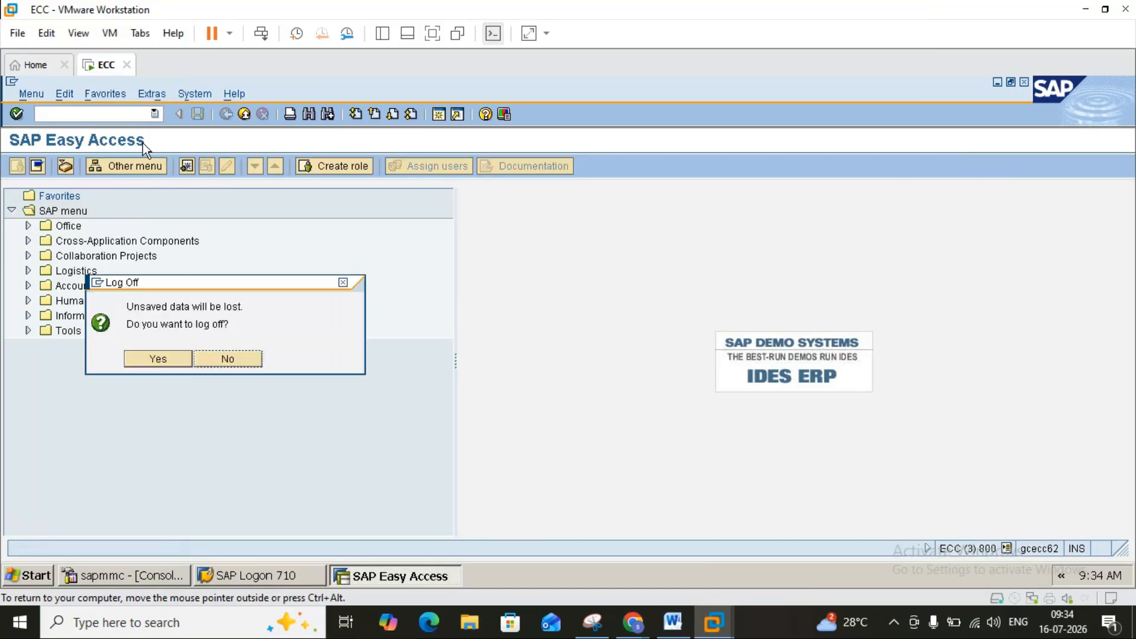
left_click(229, 354)
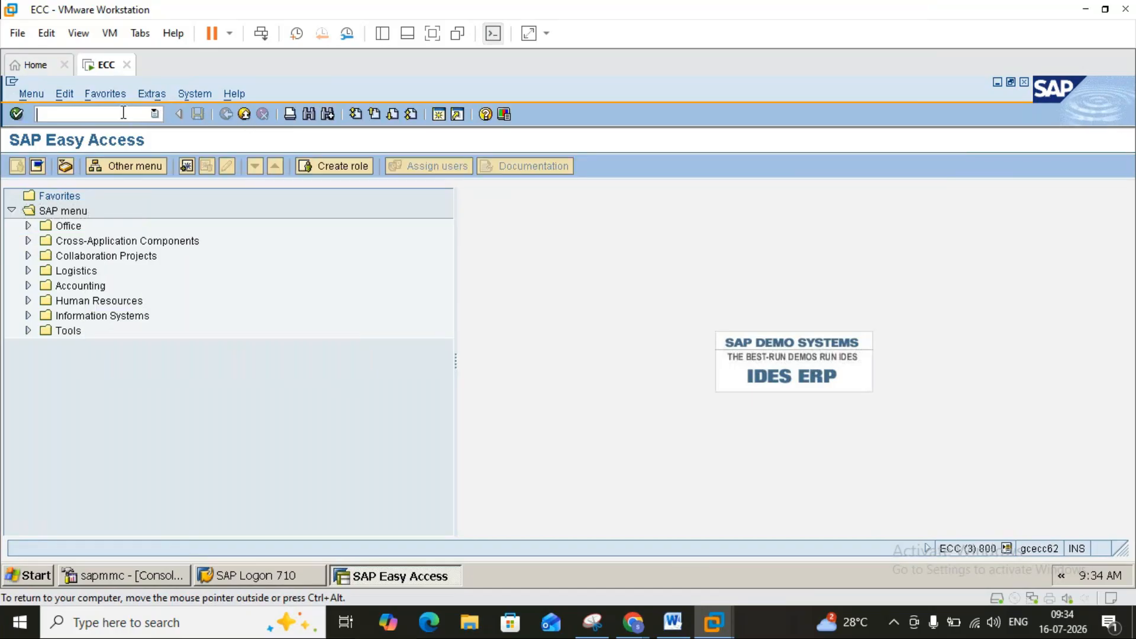
type("me23n")
key("Return")
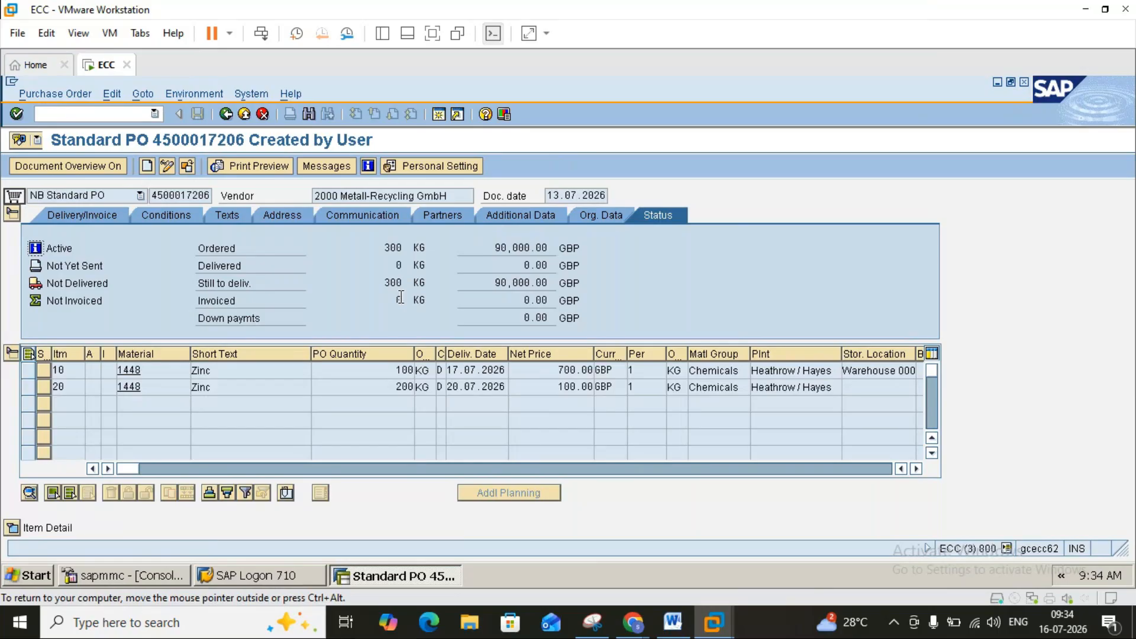
mouse_move(632, 627)
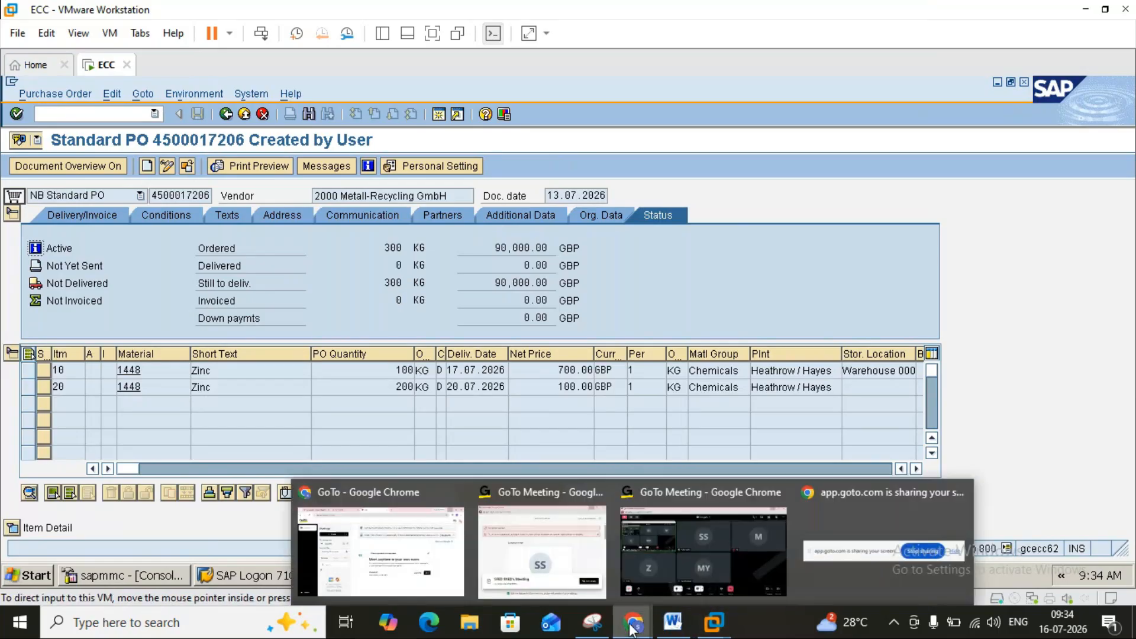
Compare against the earlier purchase order snip, then hide it again.
left_click(596, 622)
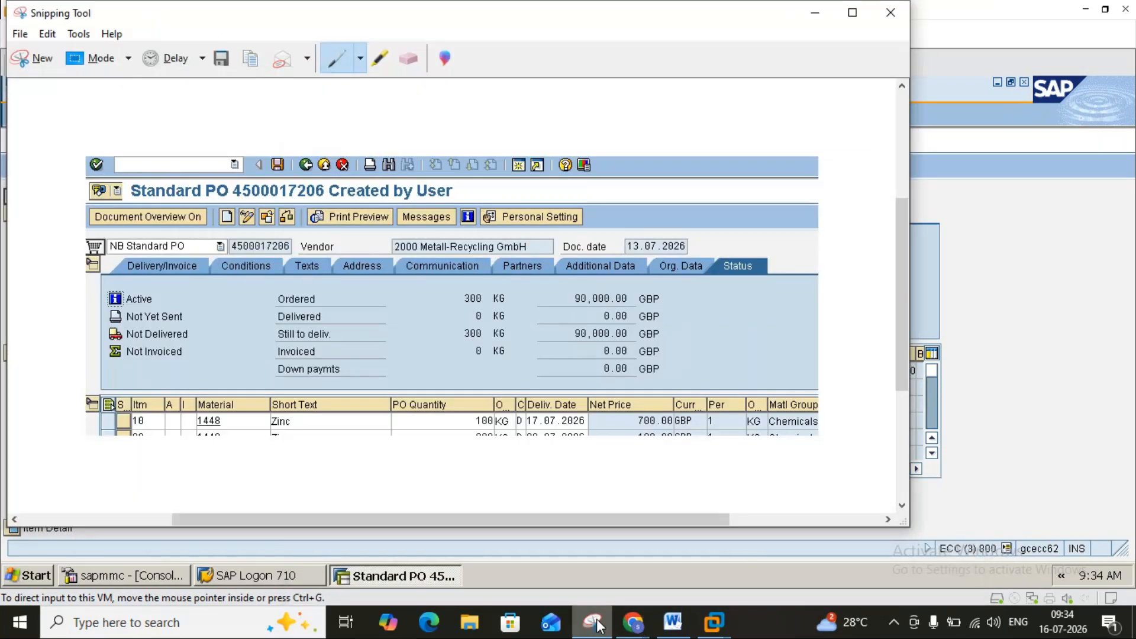
left_click(596, 622)
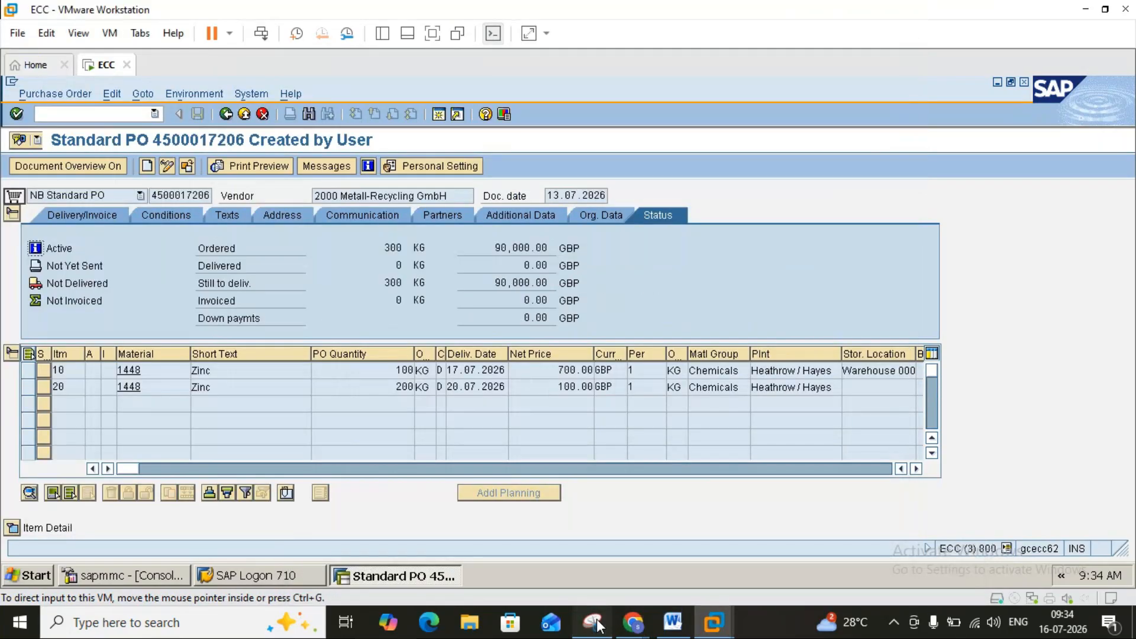
left_click(596, 623)
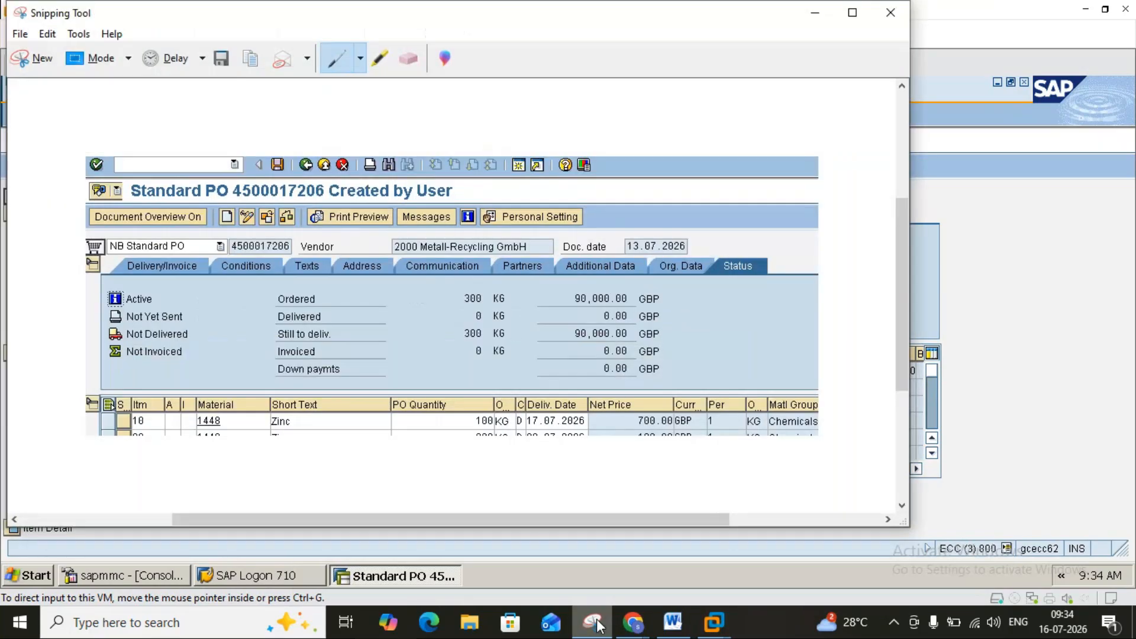
left_click(596, 622)
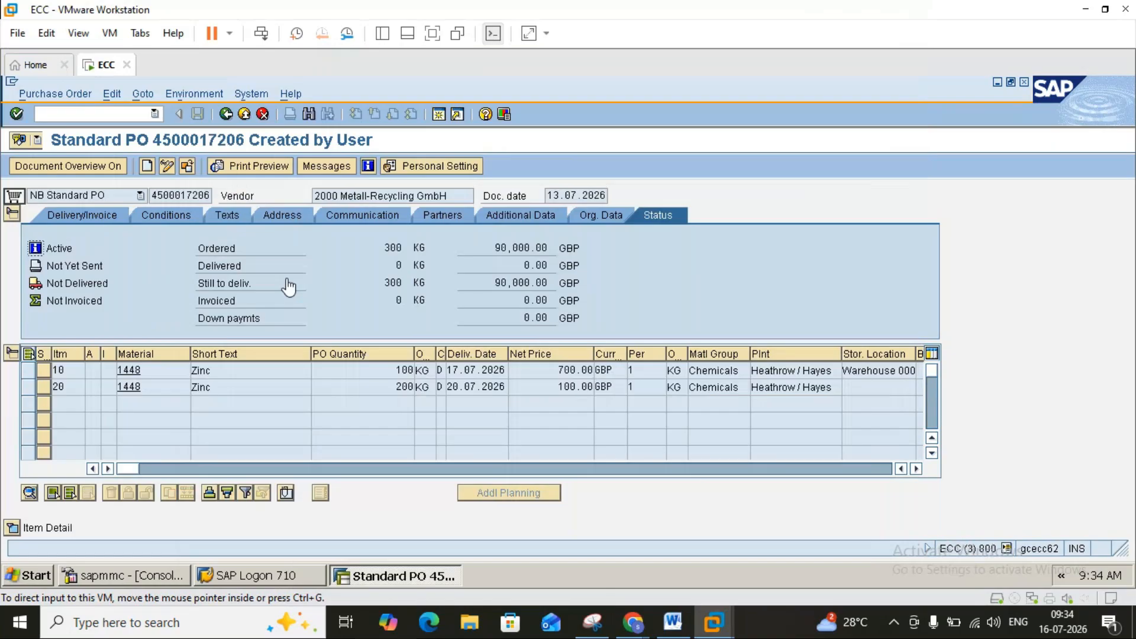
Leave the purchase order for Easy Access and request log-off.
left_click(226, 115)
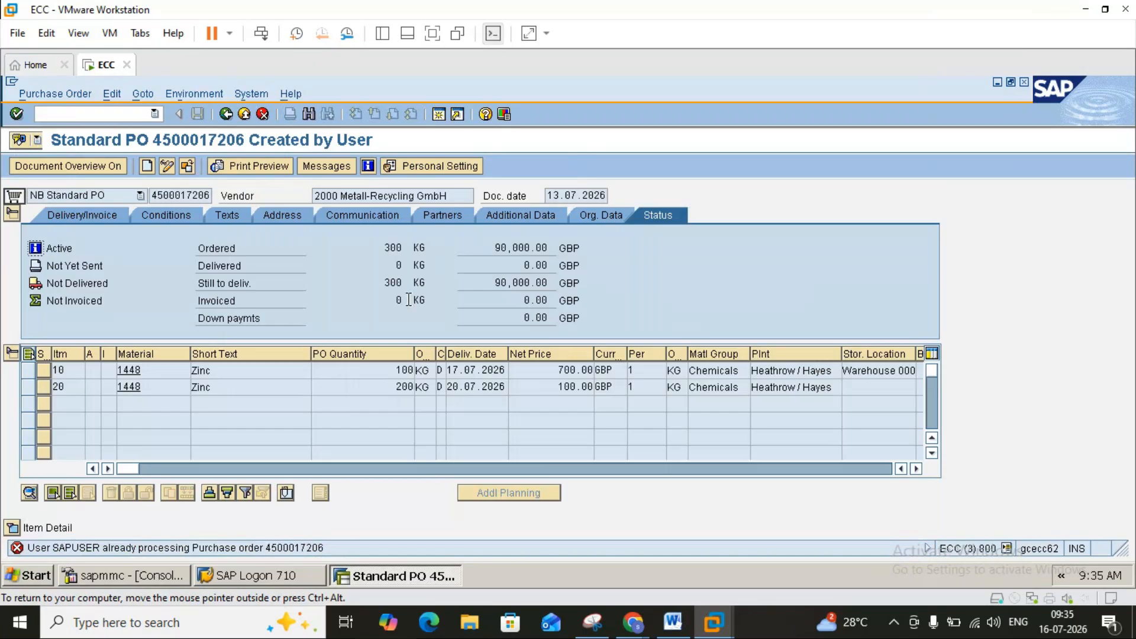
left_click(248, 113)
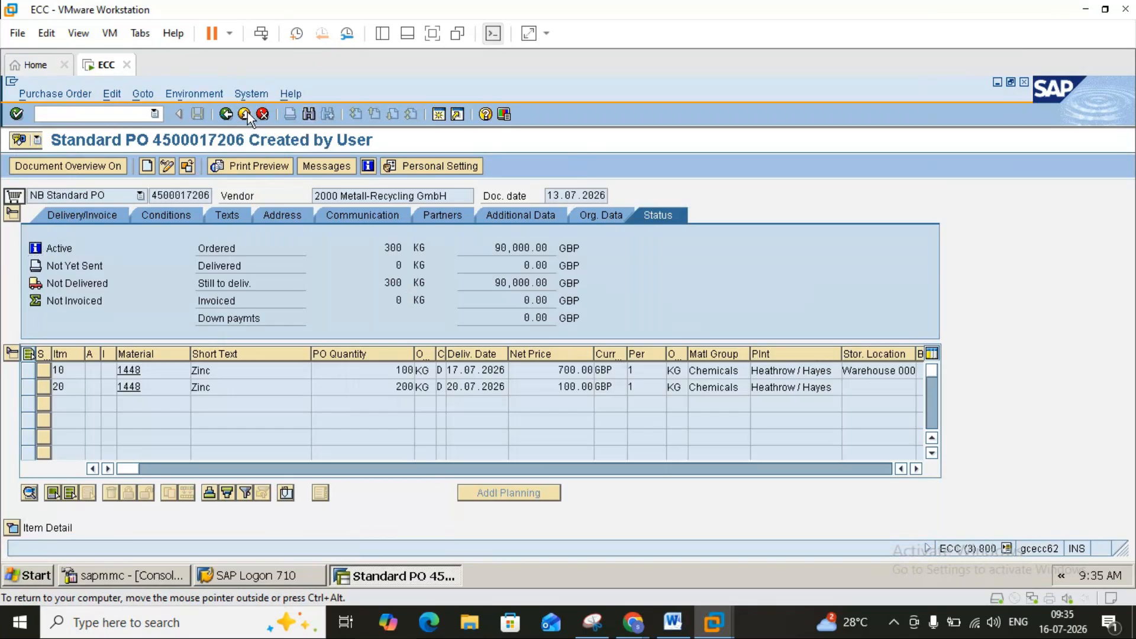
left_click(247, 113)
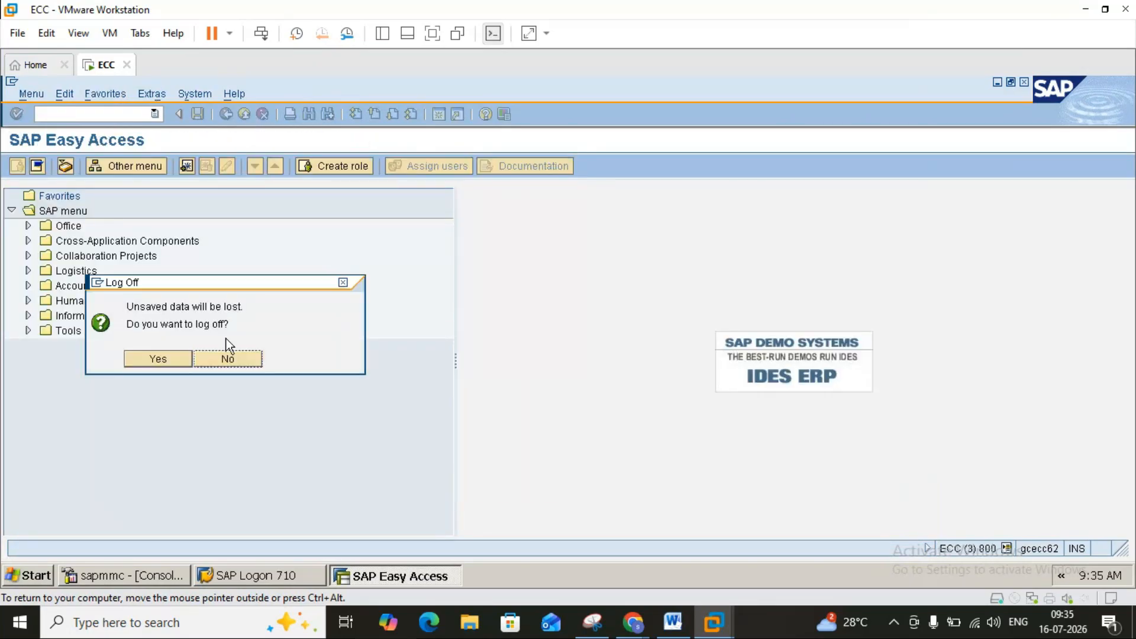
Log off, then log back on to ECC 6 with the saved user name and password.
left_click(173, 361)
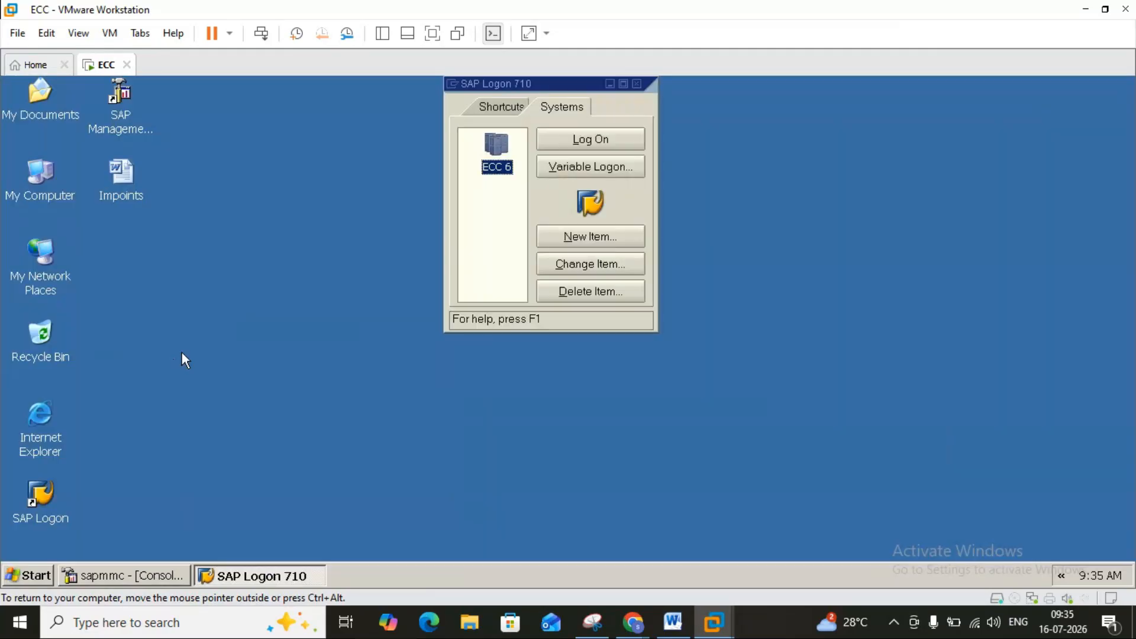
left_click(583, 148)
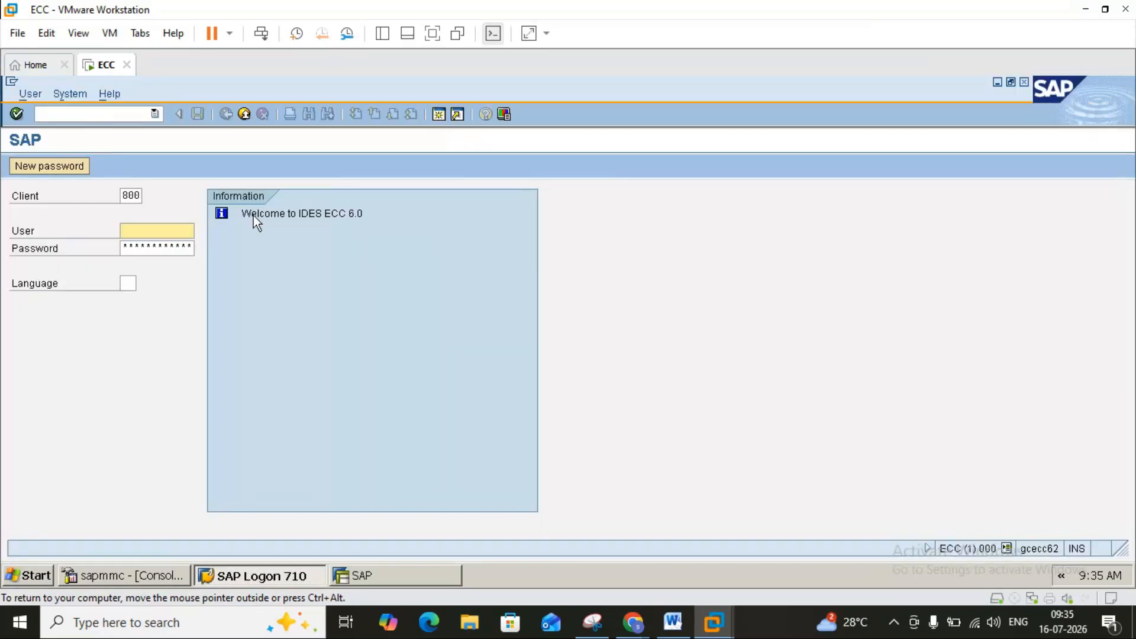
left_click(160, 228)
left_click(159, 245)
key("Tab")
type("********")
key("Return")
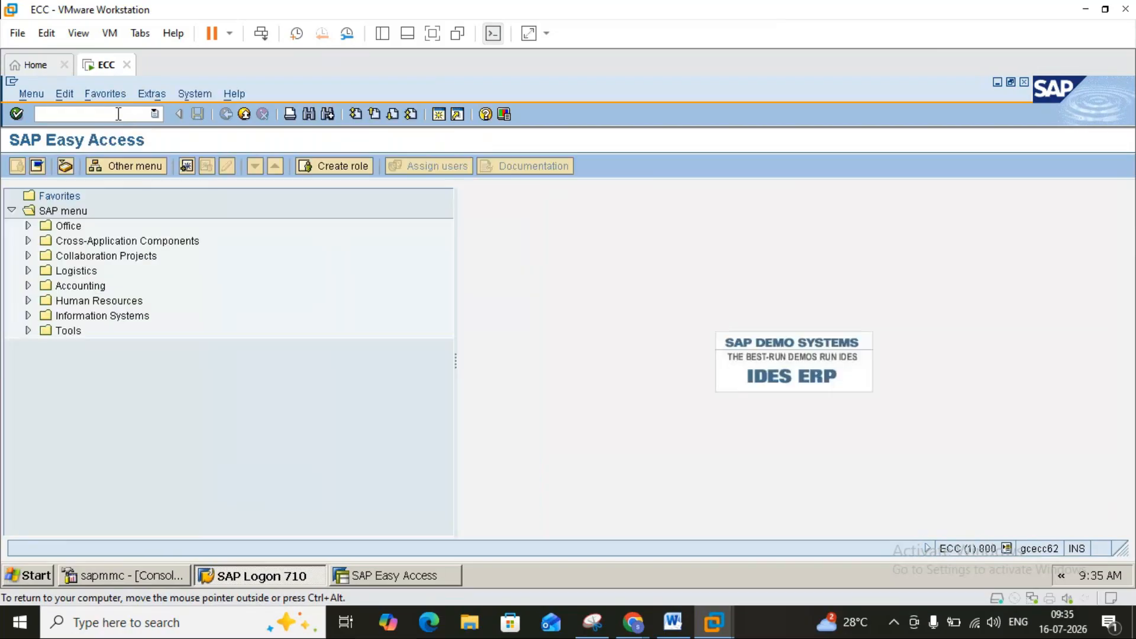
type("me22n")
key("Return")
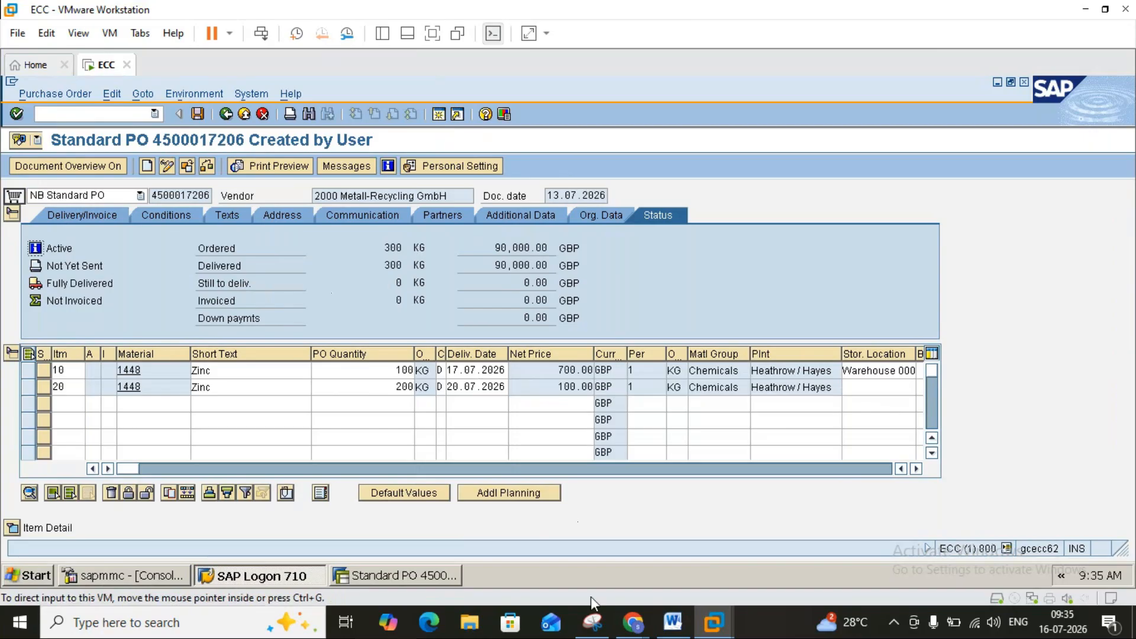
left_click(592, 621)
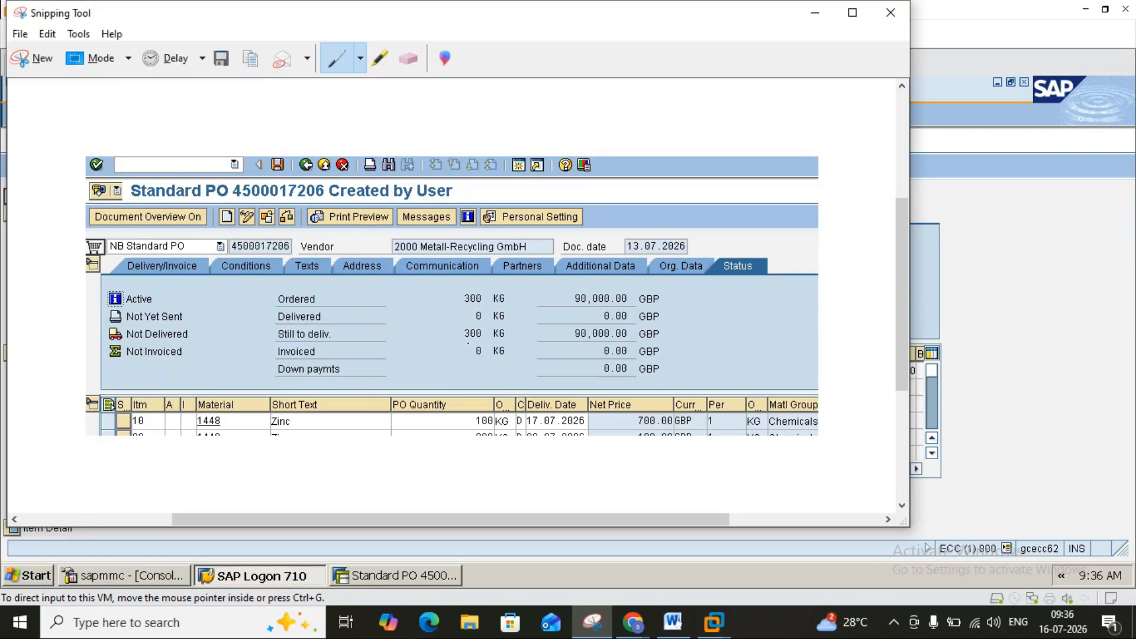
Close the old purchase order snip without saving it.
left_click(888, 11)
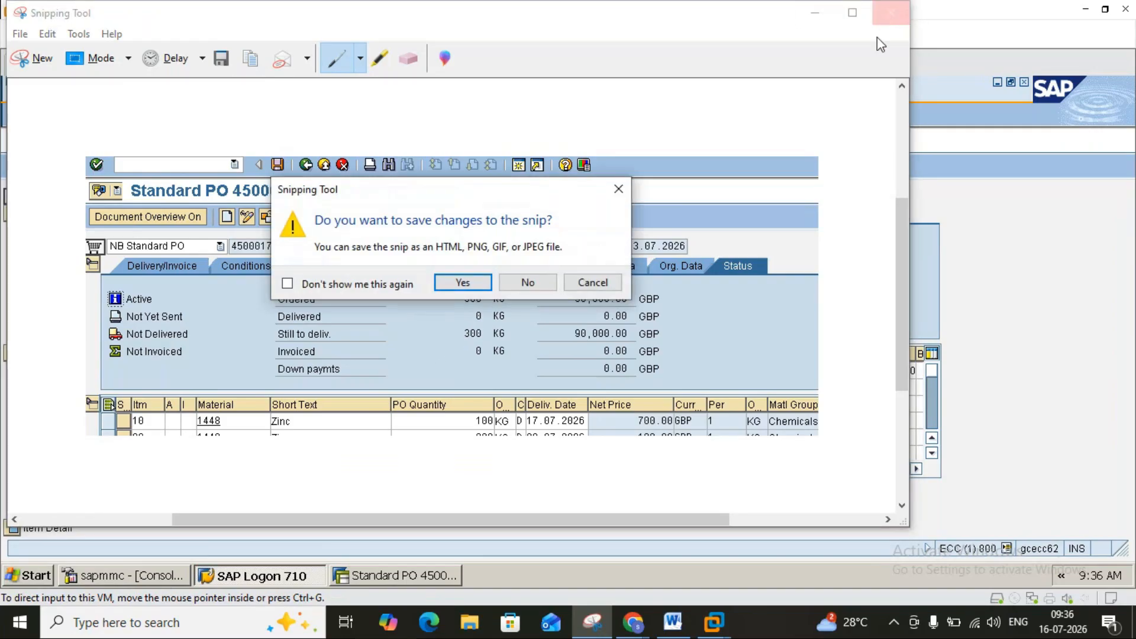
left_click(592, 282)
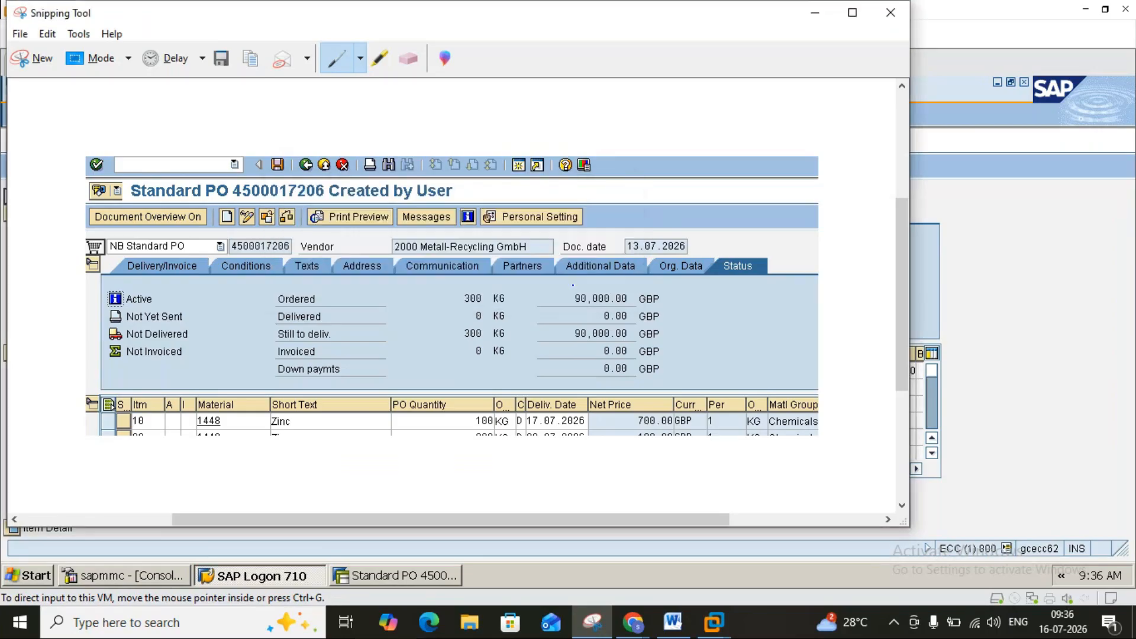
left_click(851, 18)
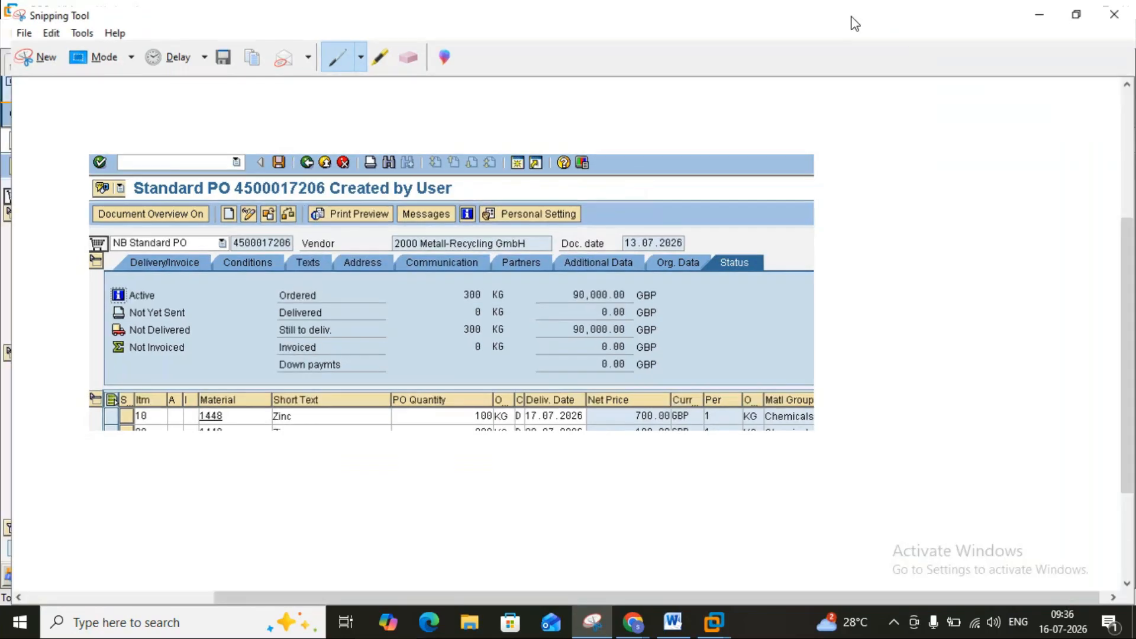
left_click(1116, 10)
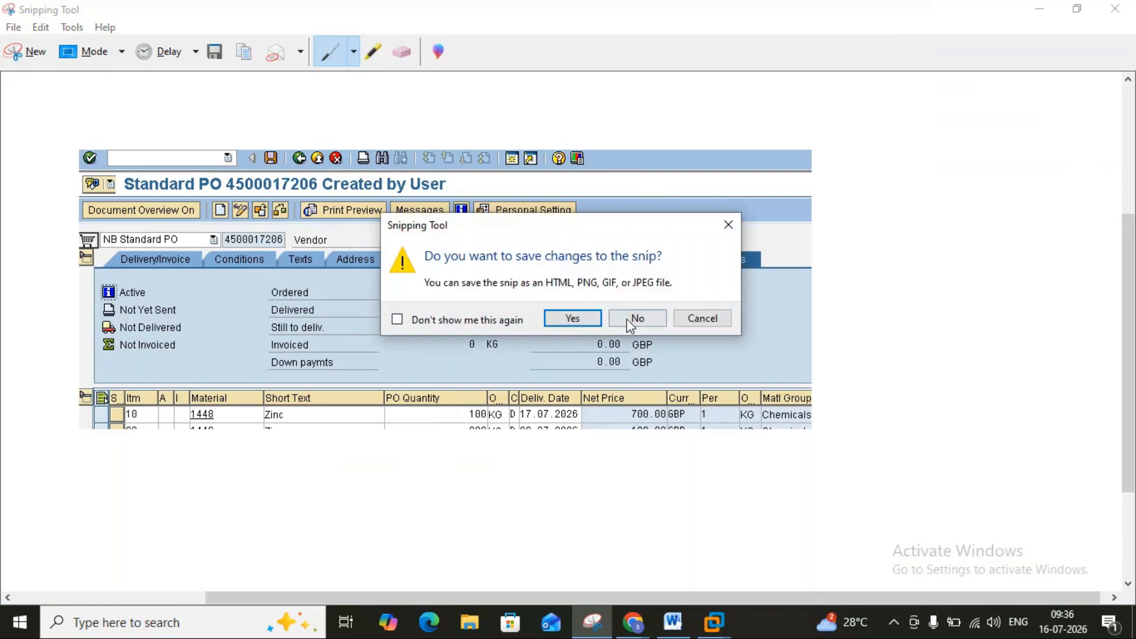
left_click(633, 319)
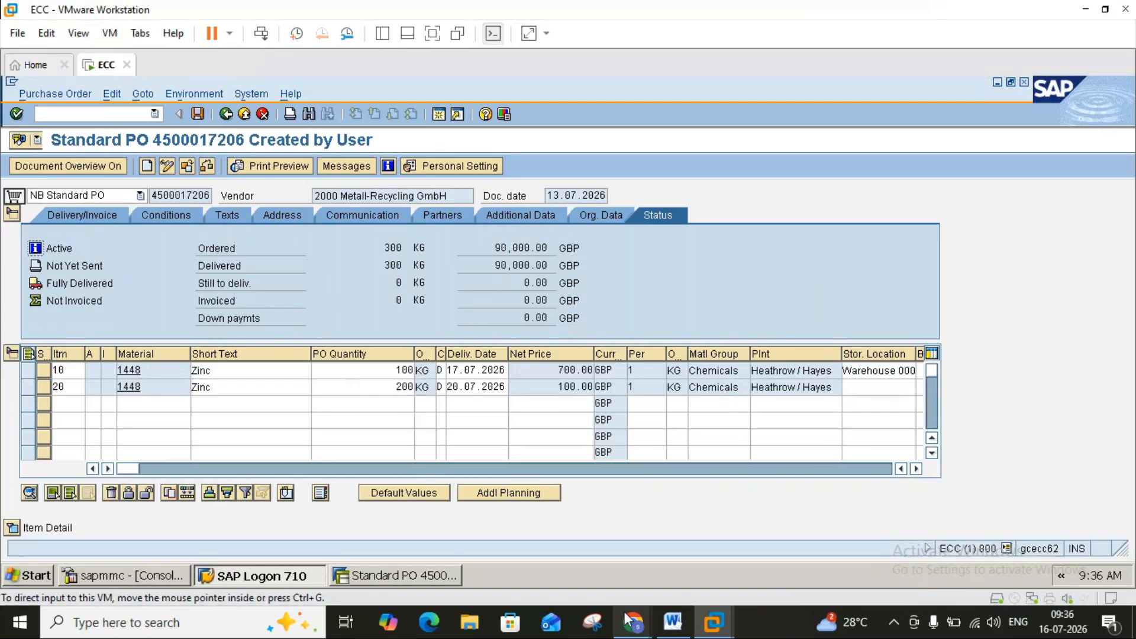
left_click(604, 622)
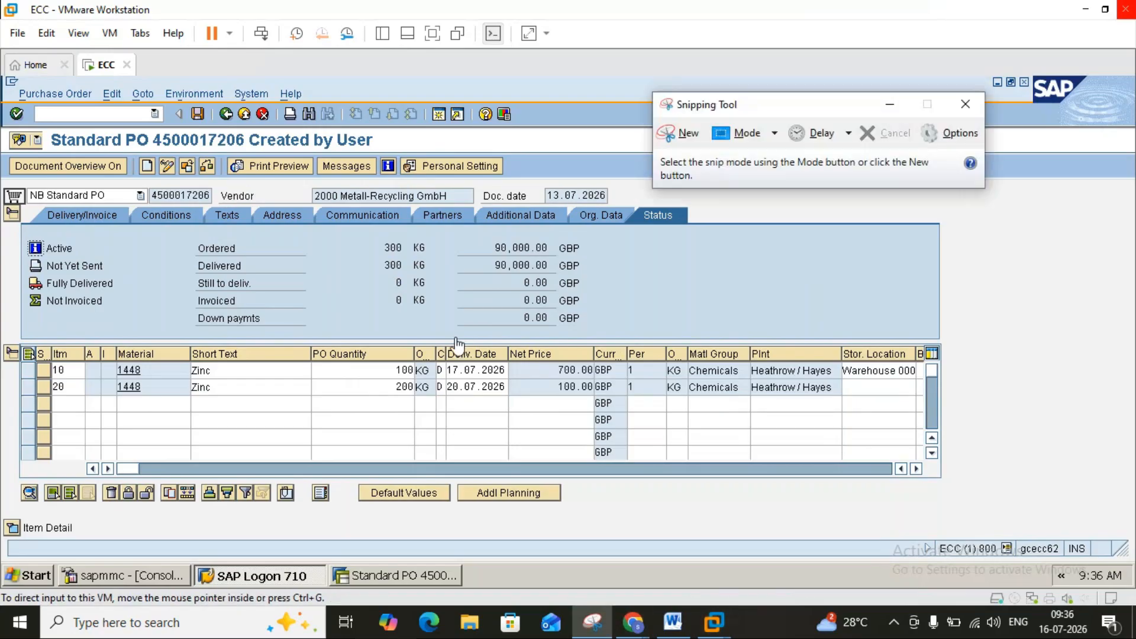
left_click(688, 138)
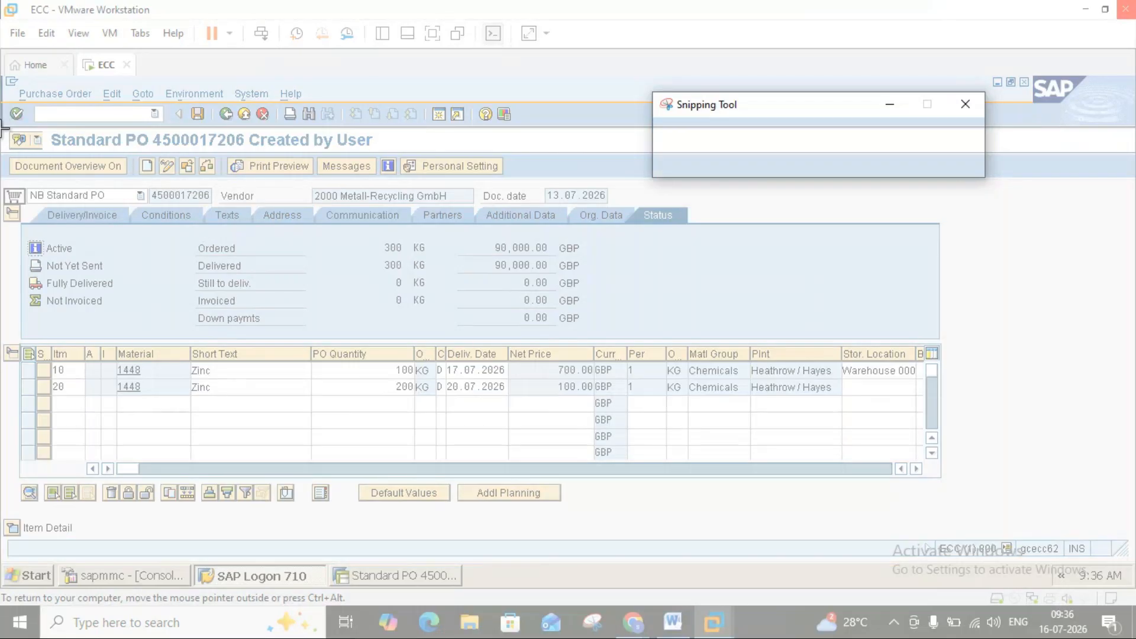
left_click_drag(1, 129, 640, 353)
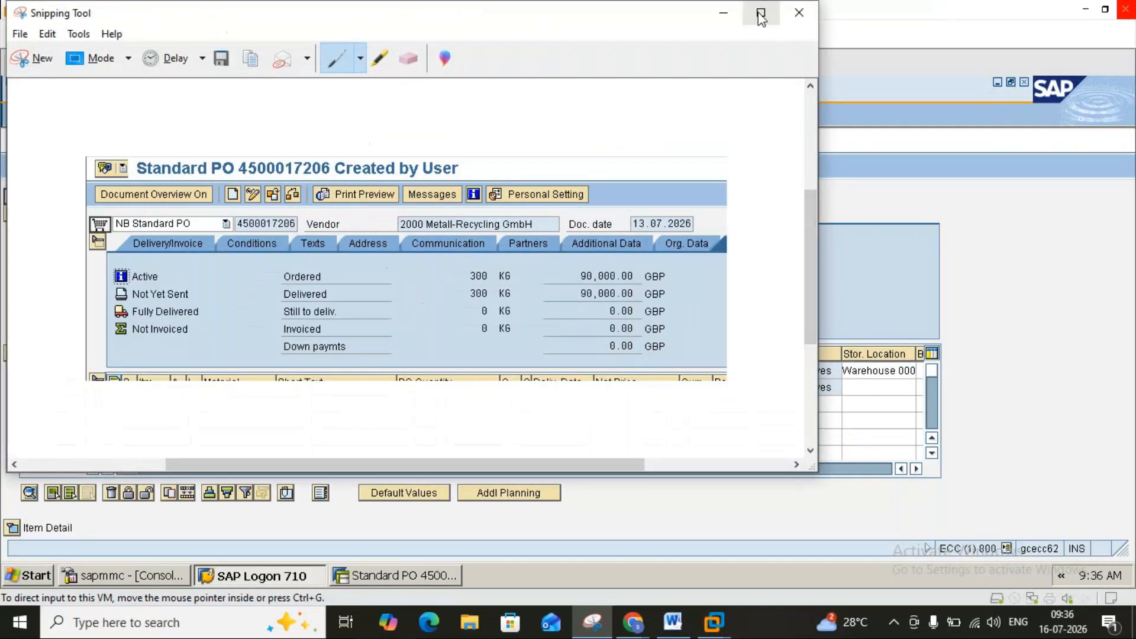
left_click(727, 13)
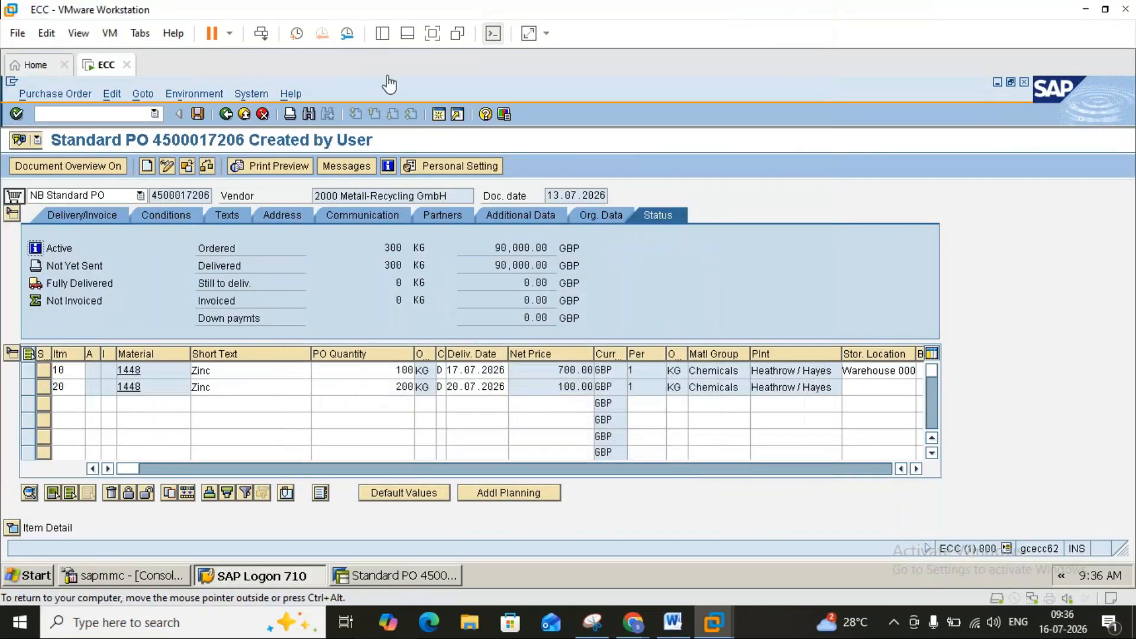
Return to the main menu and start incoming invoice entry with MIRO.
left_click(233, 114)
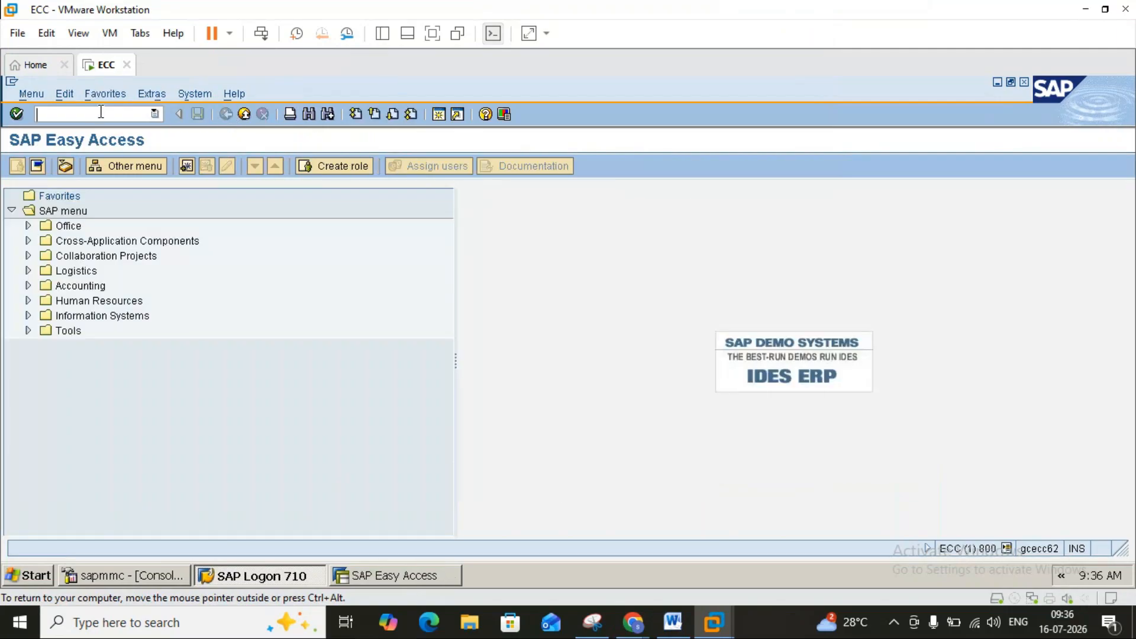
left_click(101, 111)
type("miro")
key("Return")
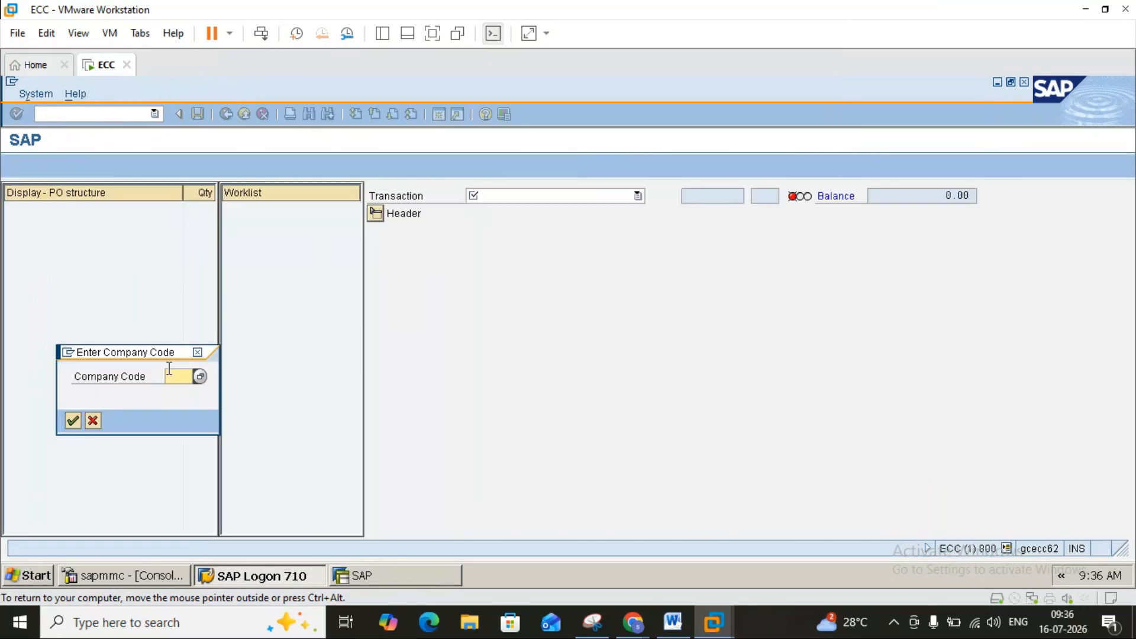
Set company code 2000 for the invoice after 000 is rejected.
type("000")
key("Return")
key("Delete")
key("Delete")
key("Delete")
type("2000")
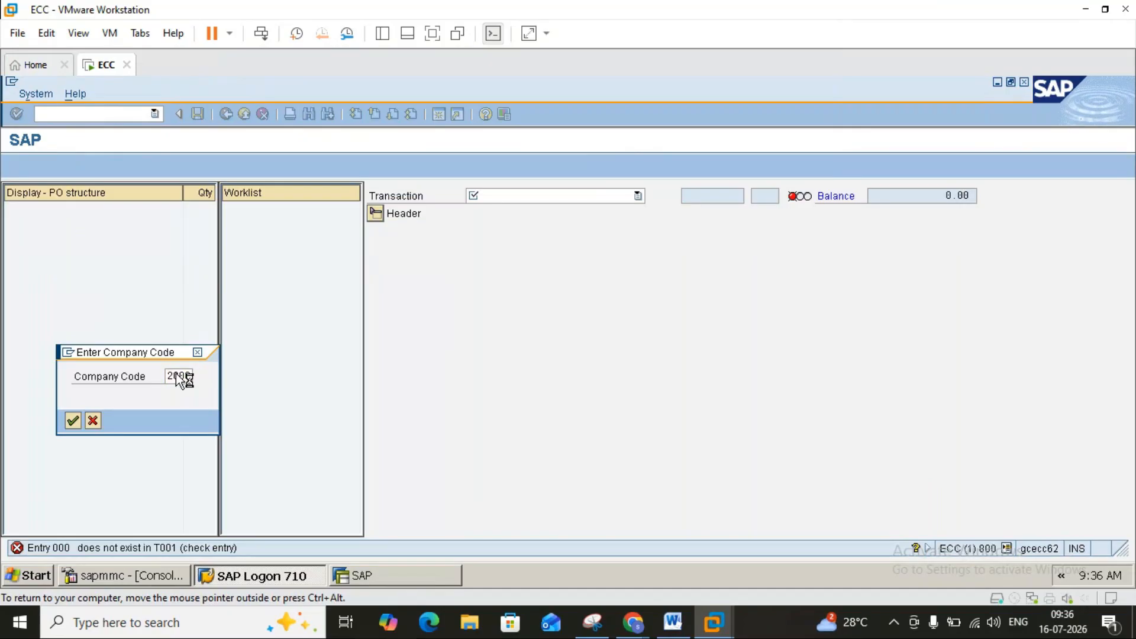
key("Return")
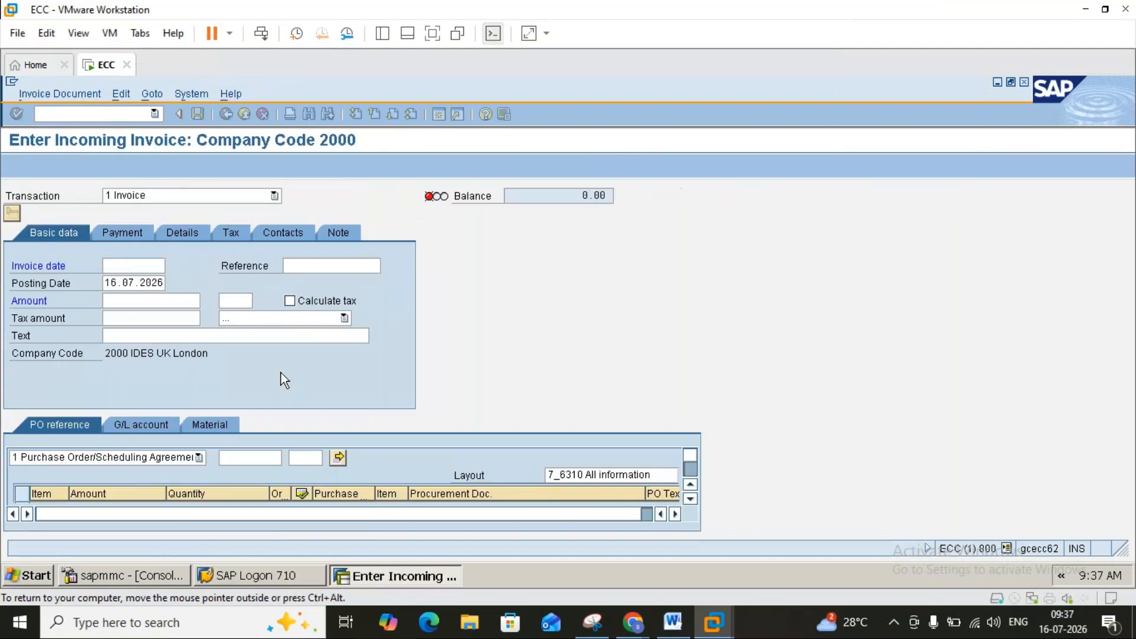
left_click(256, 457)
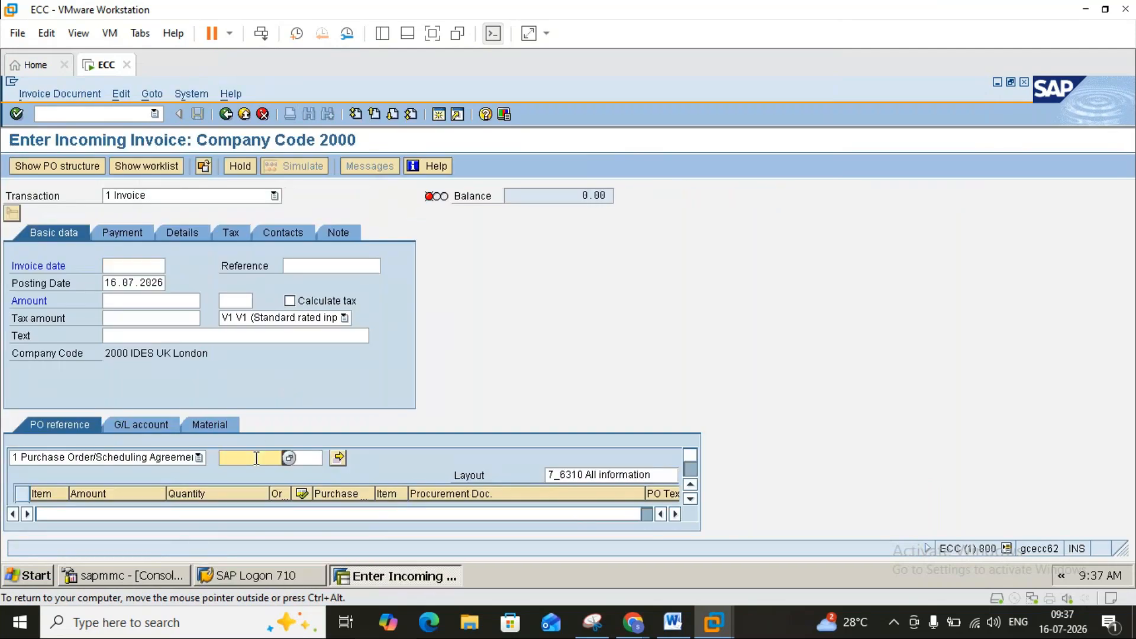
left_click(265, 339)
key("BackSpace")
type("6")
key("Return")
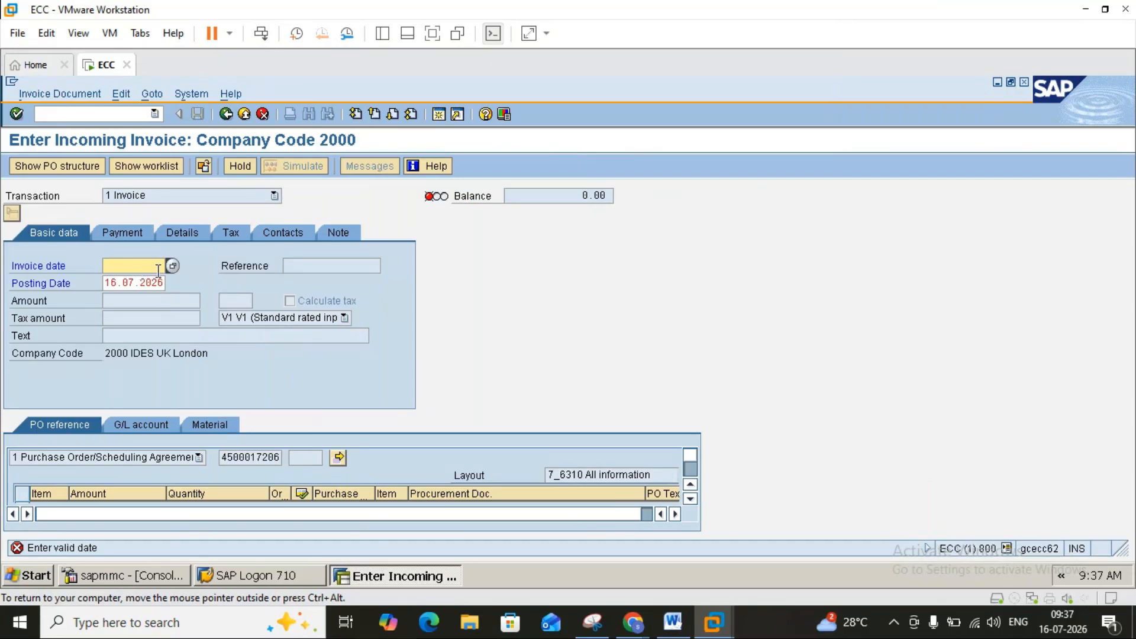
Set invoice date 16.07.2026 and open a second SAP session.
left_click(172, 267)
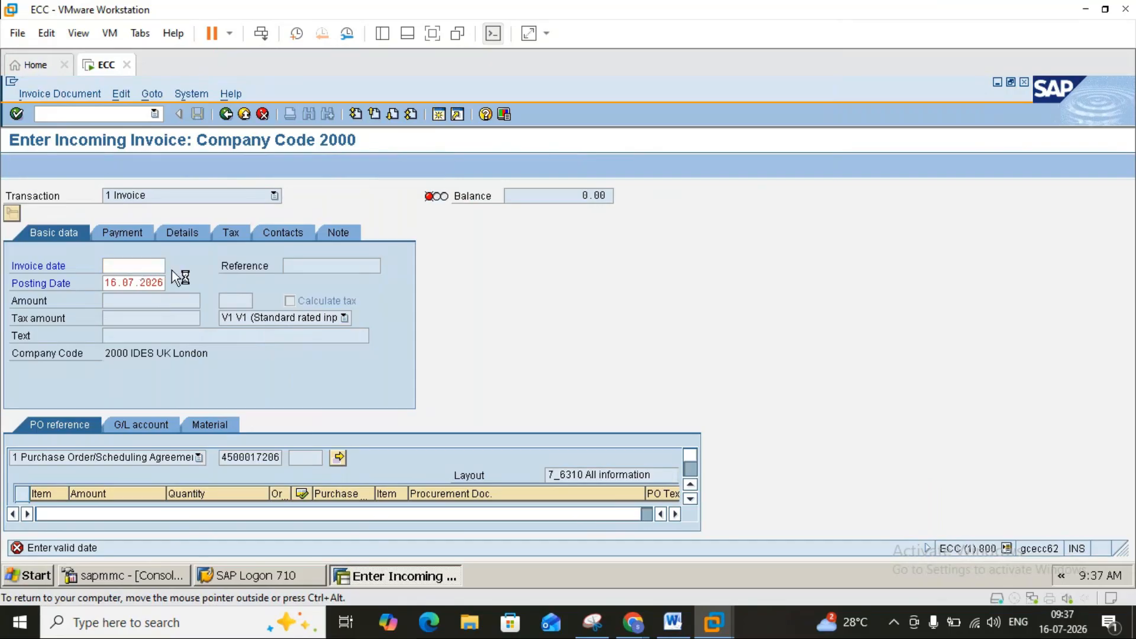
double_click(253, 401)
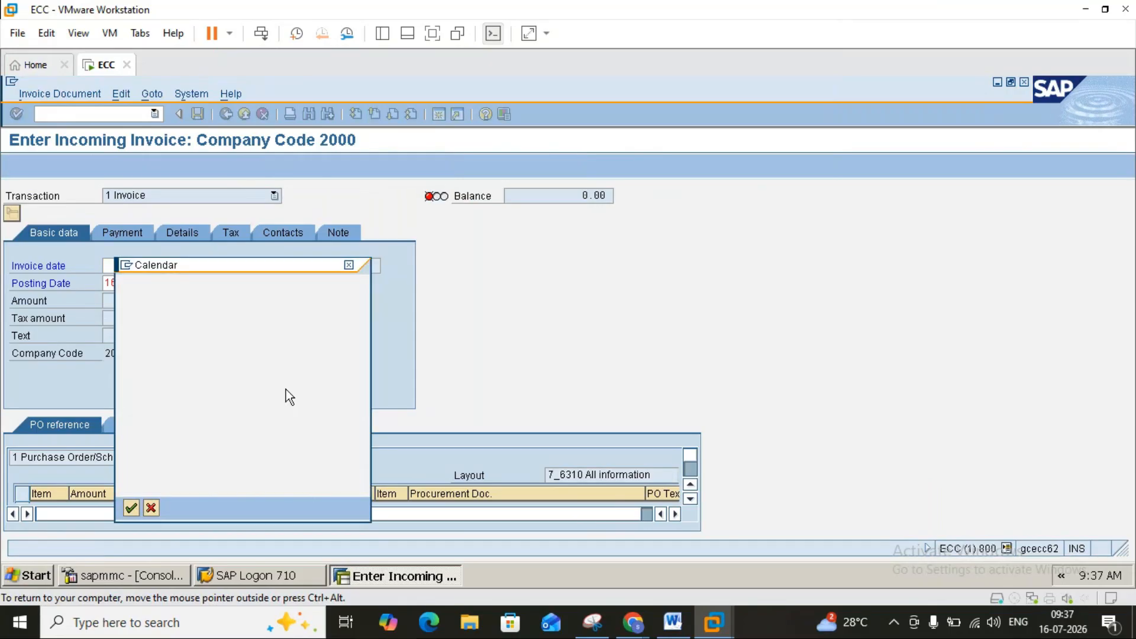
key("Return")
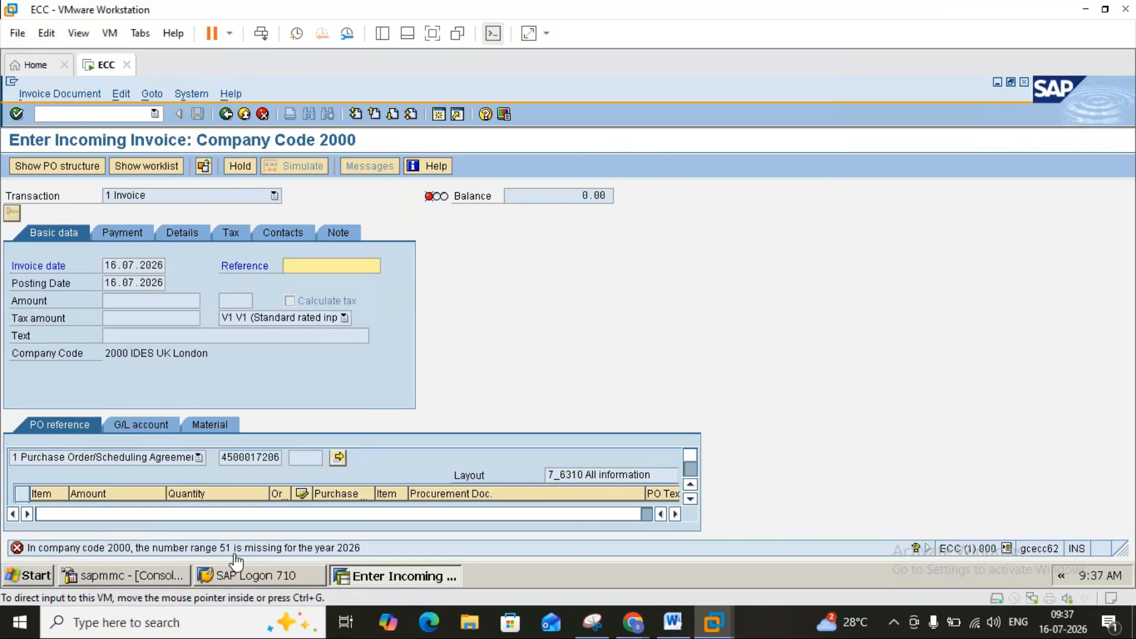
left_click(439, 115)
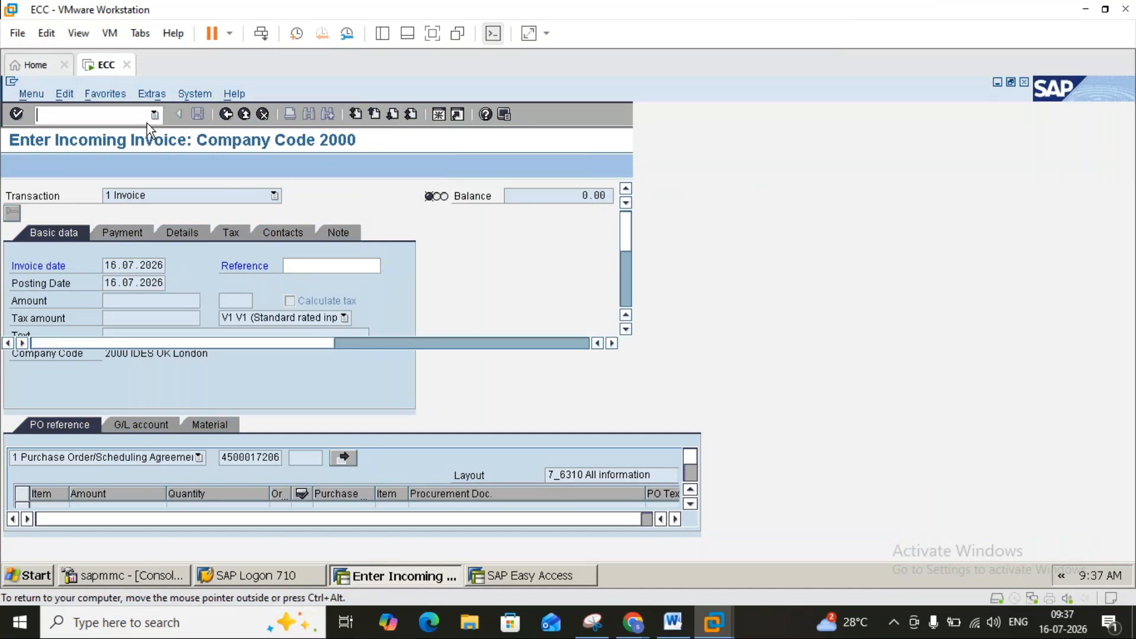
Open FBN1 number range intervals for company code 2000 in change mode.
type("fbn1")
key("Return")
type("2000")
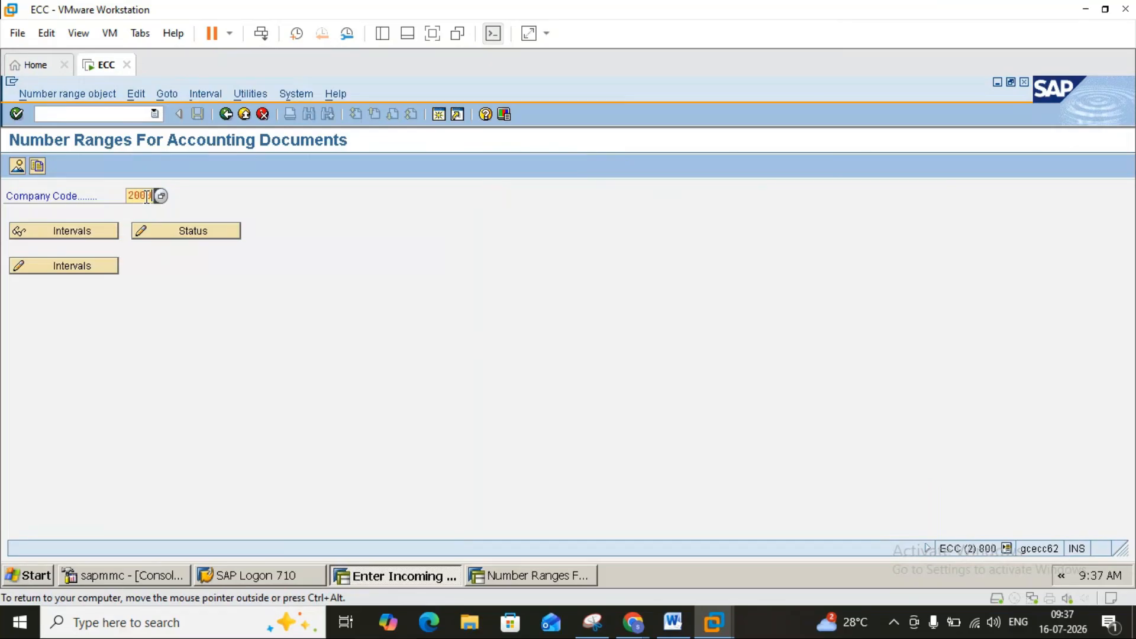
left_click(55, 264)
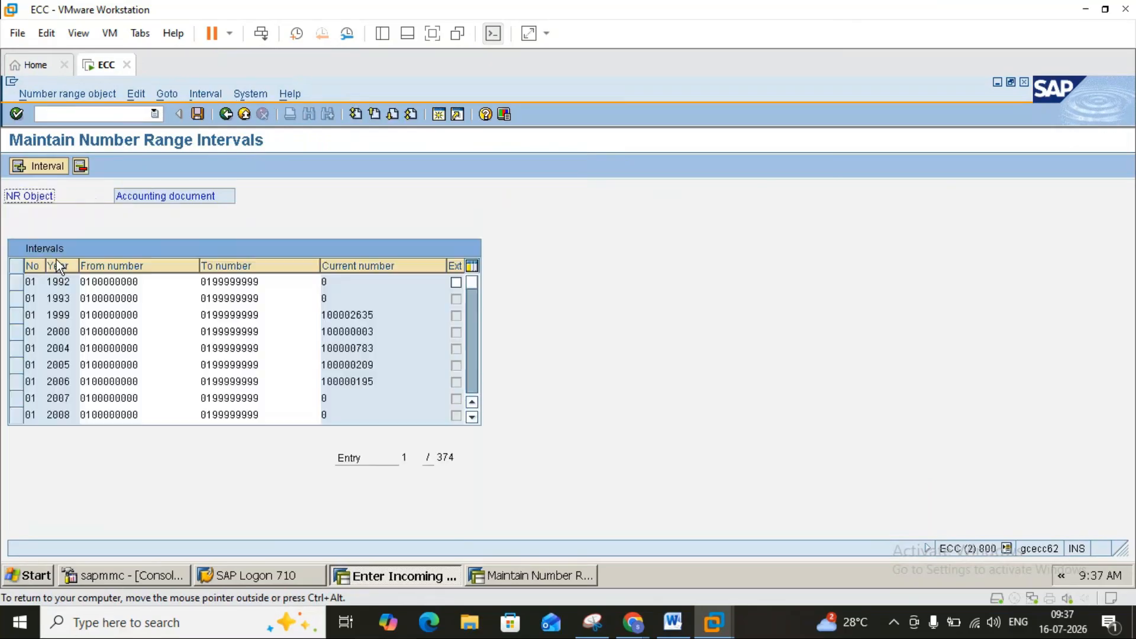
Insert new interval 51 with a year and the first free number range.
left_click(42, 168)
type("51")
left_click(64, 306)
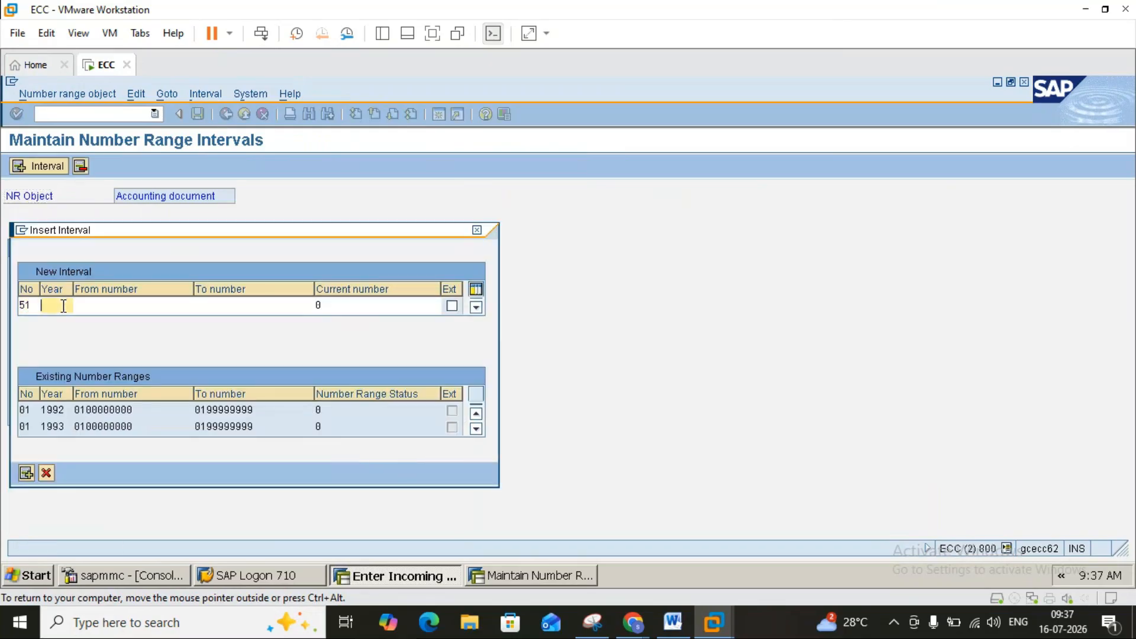
type("20")
type("6")
left_click(91, 309)
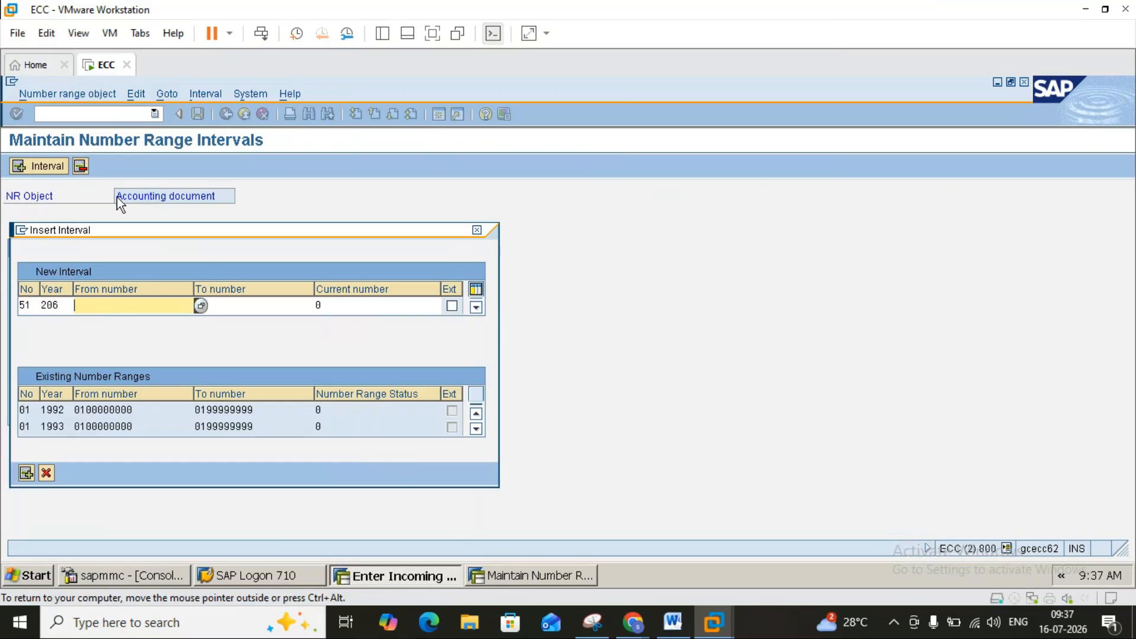
left_click(201, 305)
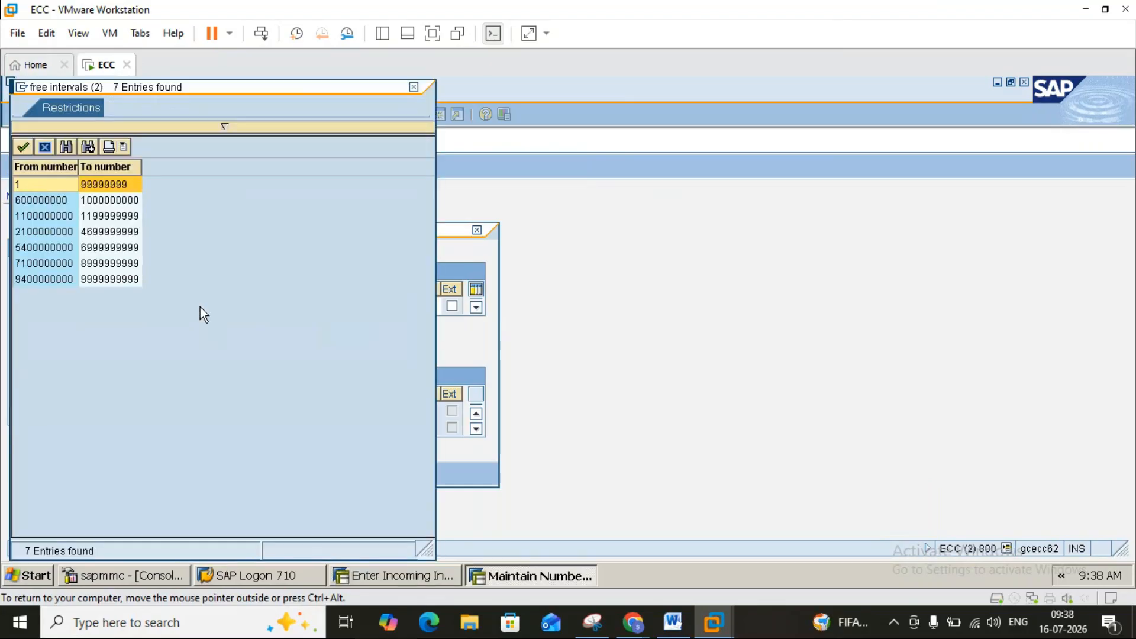
double_click(101, 186)
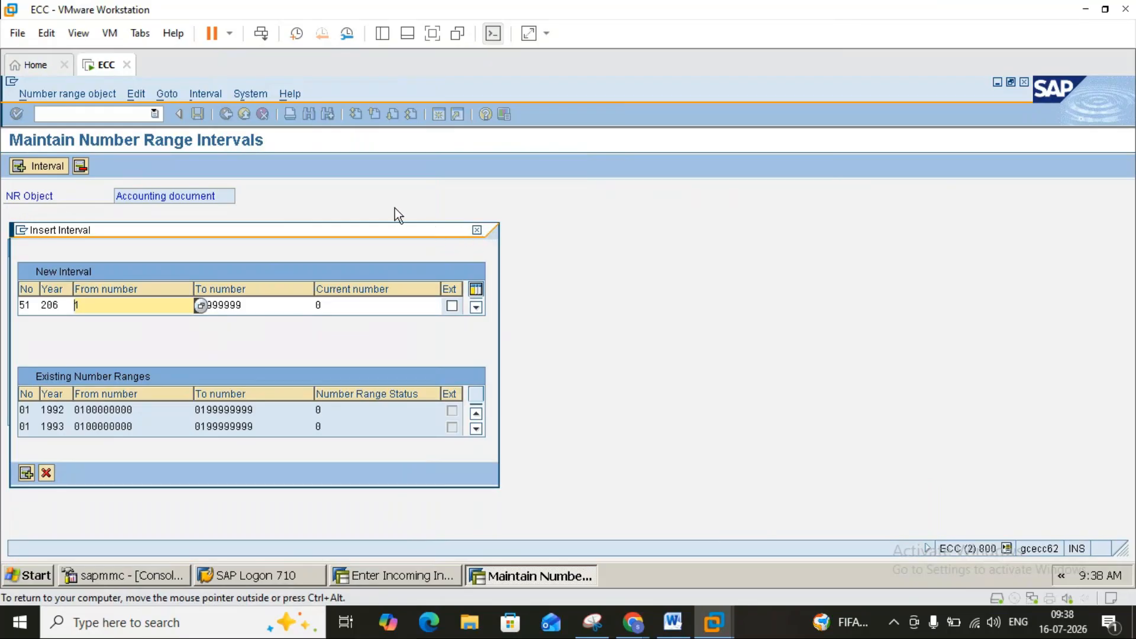
key("Return")
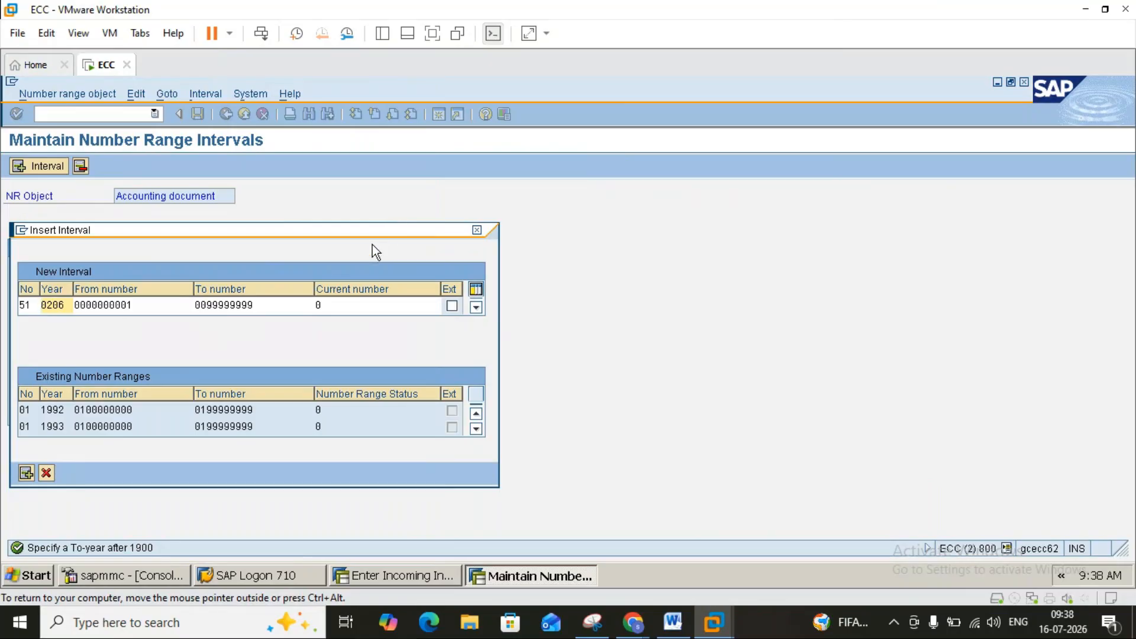
key("BackSpace")
key("BackSpace")
key("BackSpace")
key("BackSpace")
type("2026")
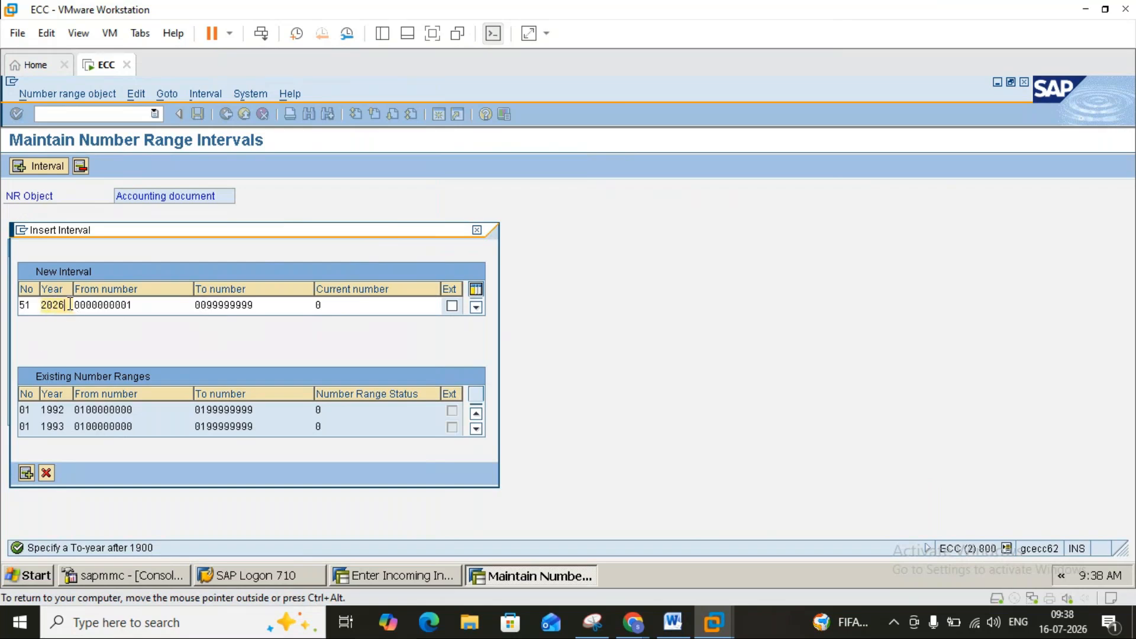
key("Return")
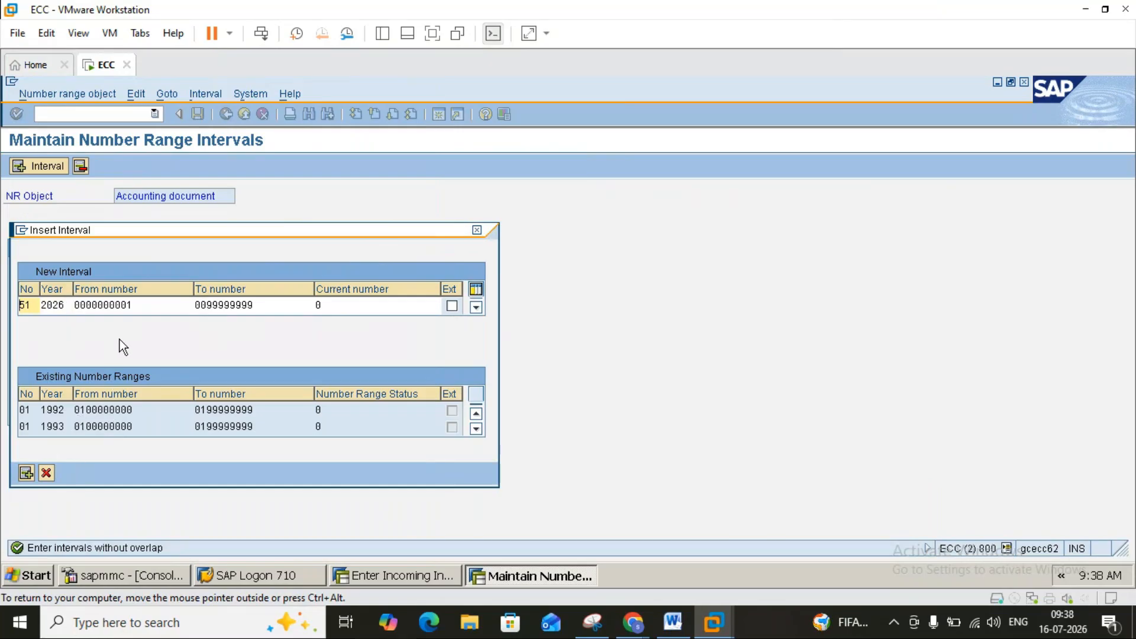
left_click(168, 303)
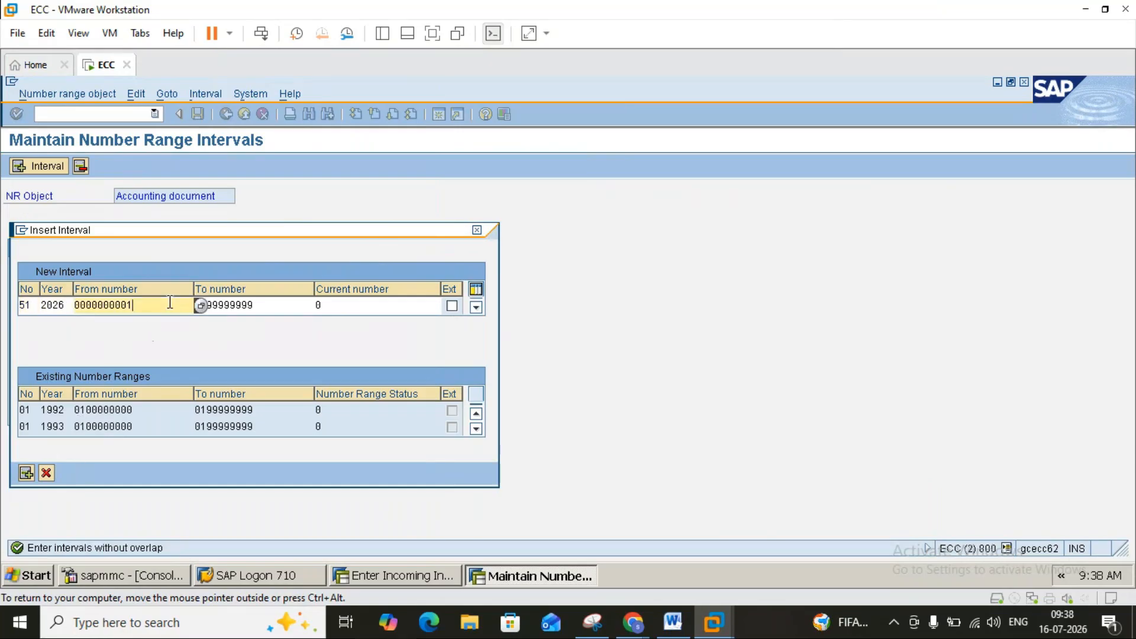
left_click(201, 309)
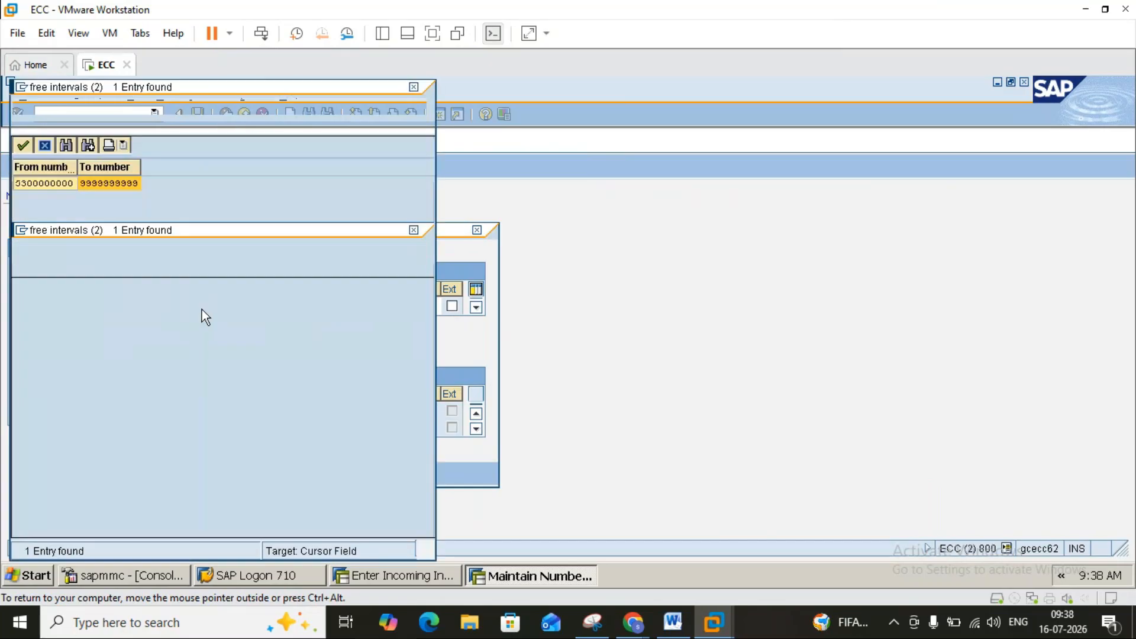
double_click(110, 186)
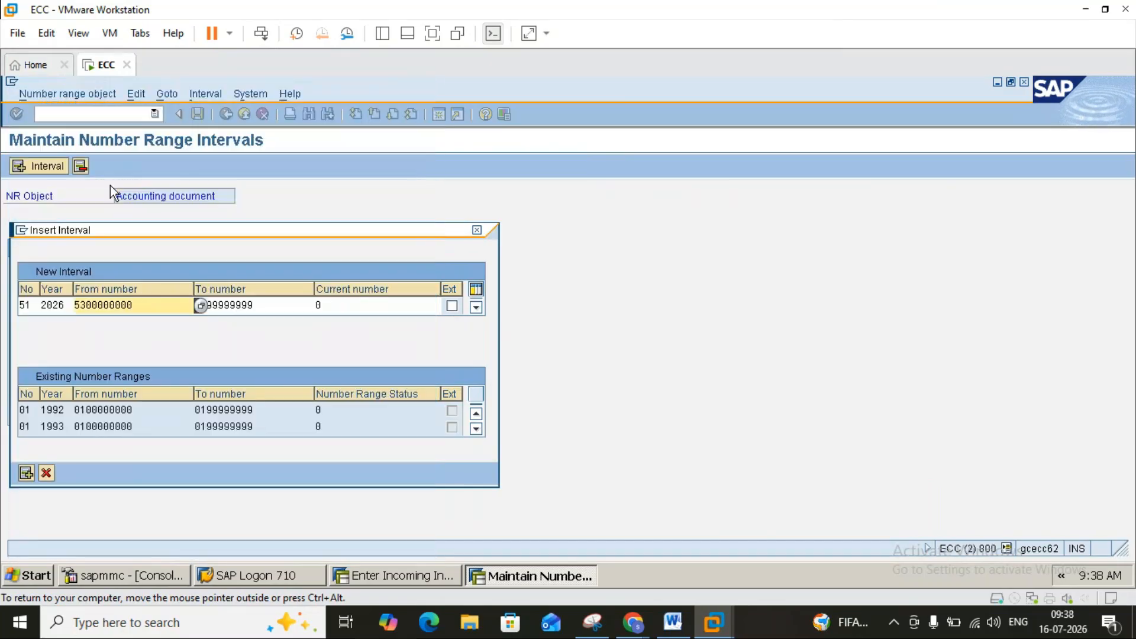
left_click(267, 302)
key("Return")
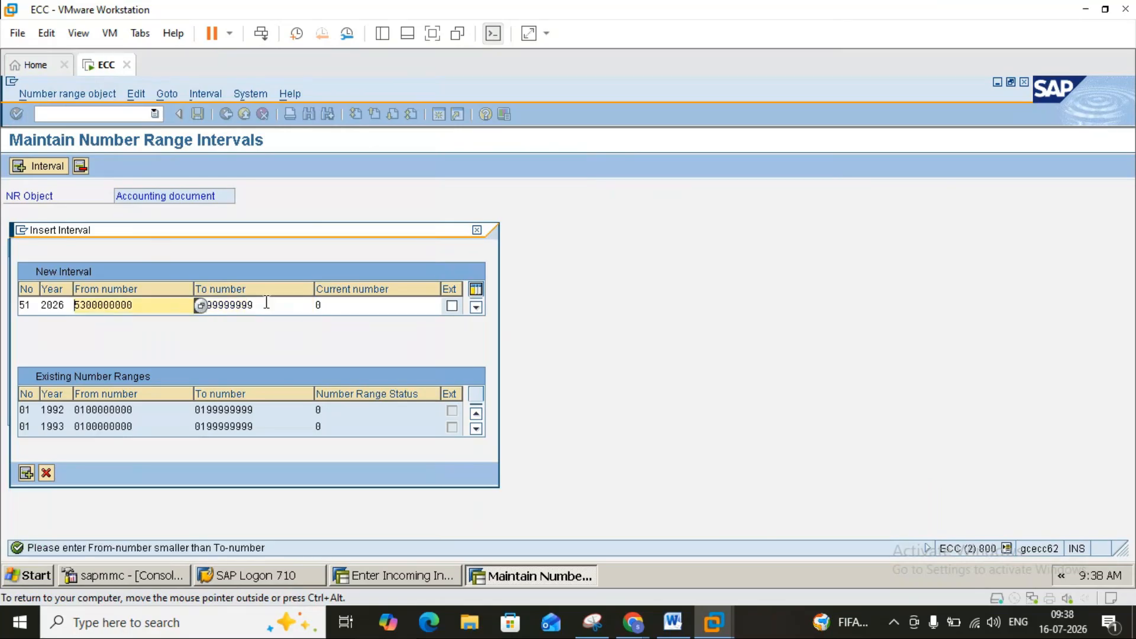
left_click(201, 304)
double_click(104, 185)
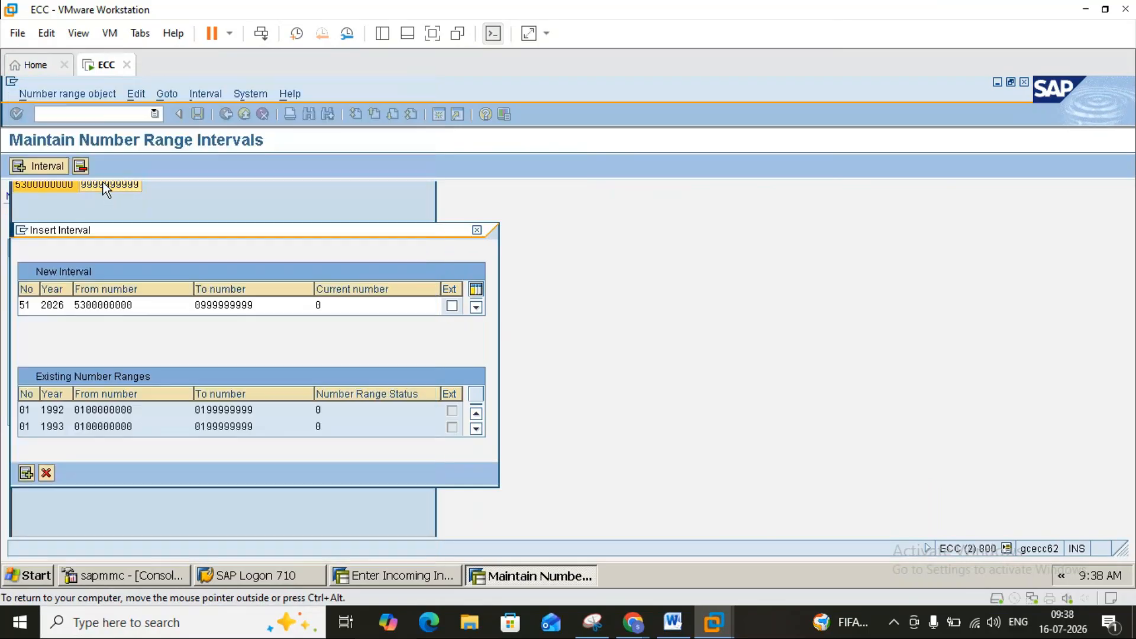
key("Return")
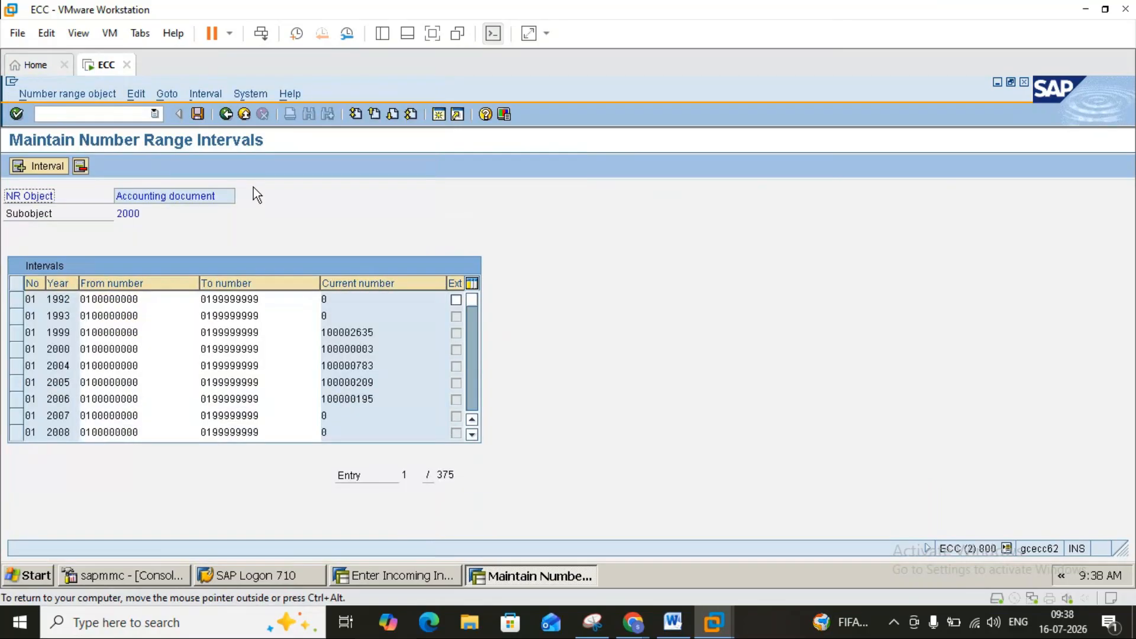
left_click(197, 113)
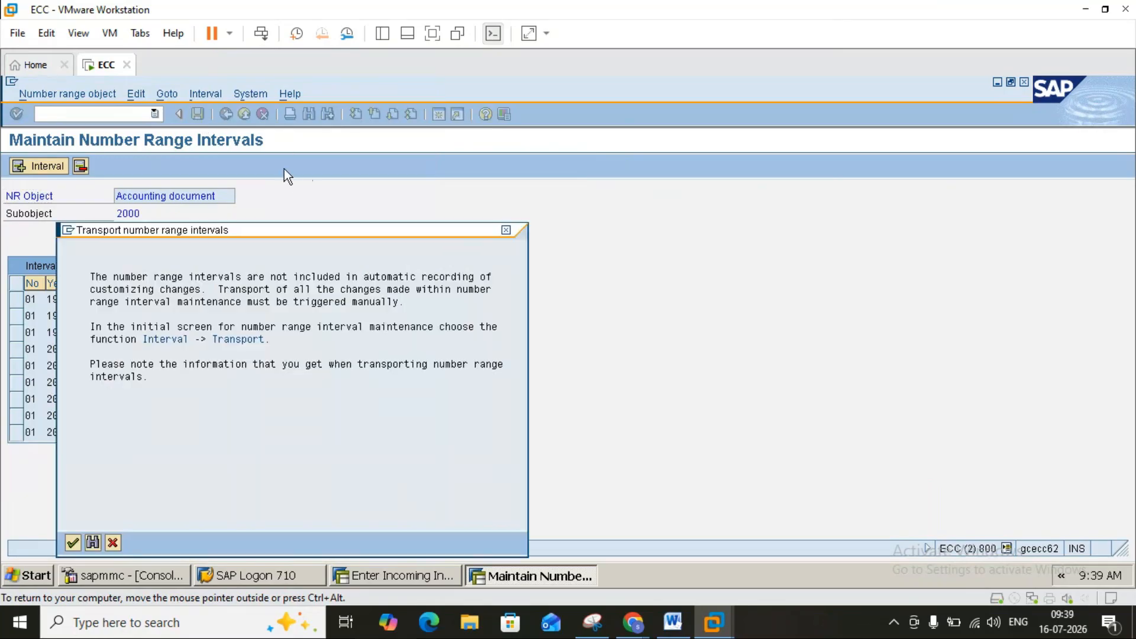
left_click(73, 542)
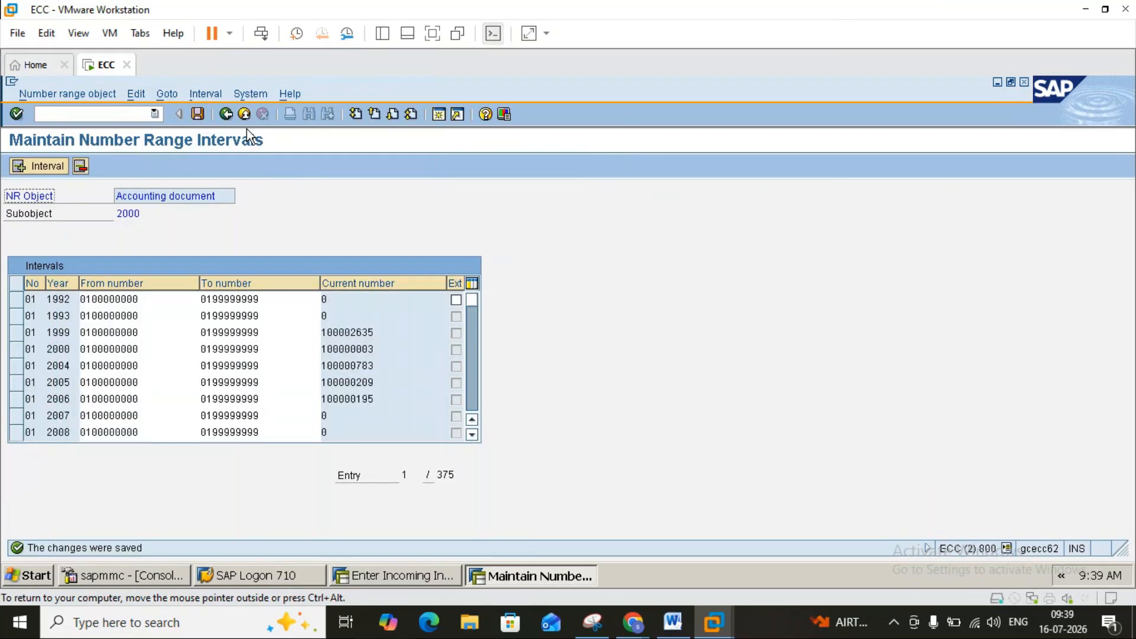
left_click(244, 114)
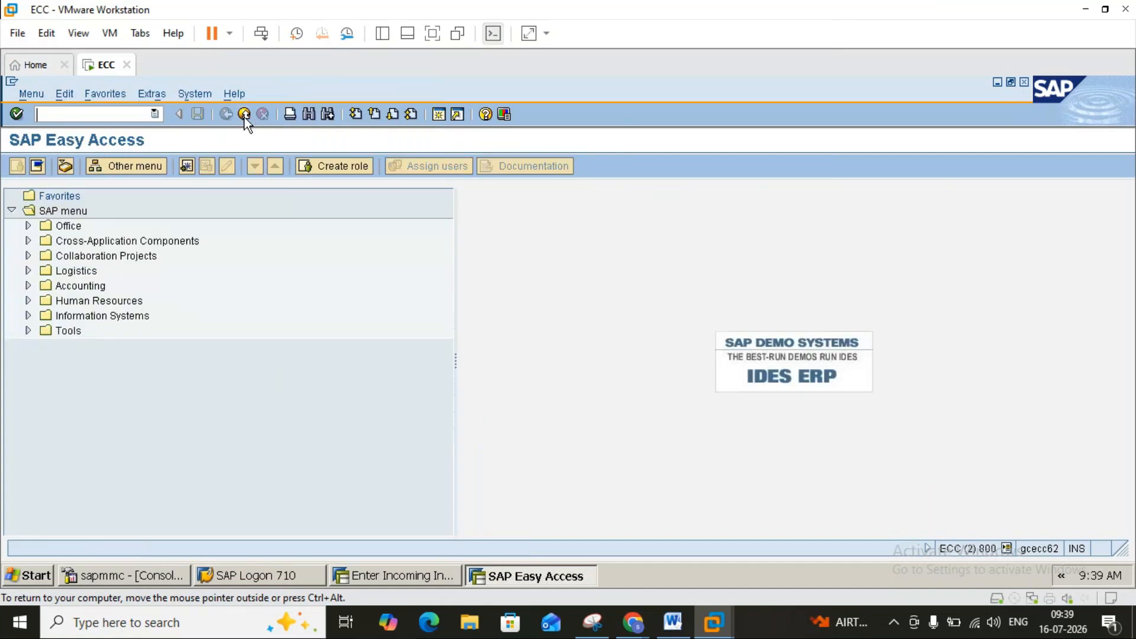
Close the second session and load the PO's 1,400.00 GBP line for 100 KG.
left_click(244, 114)
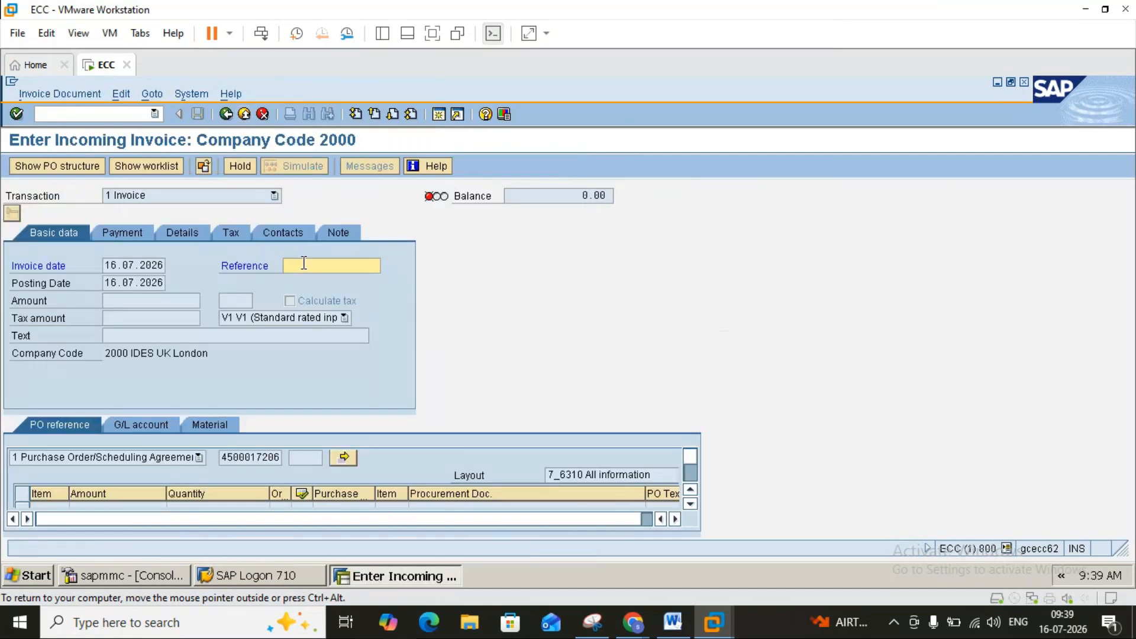
key("Return")
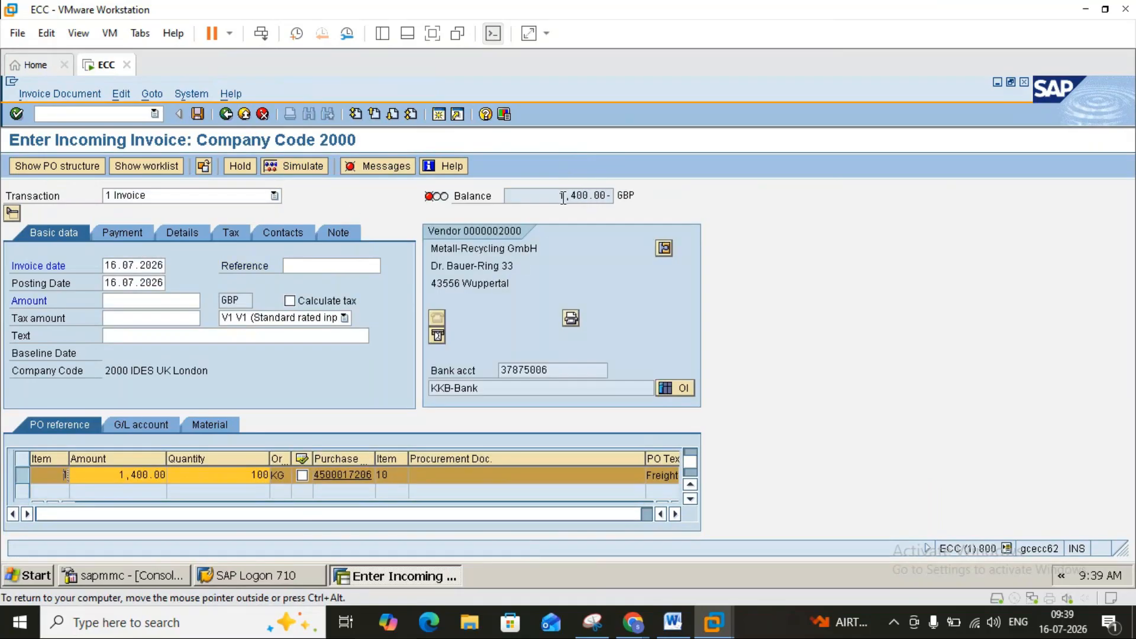
left_click_drag(561, 197, 607, 190)
left_click(607, 190)
left_click(149, 305)
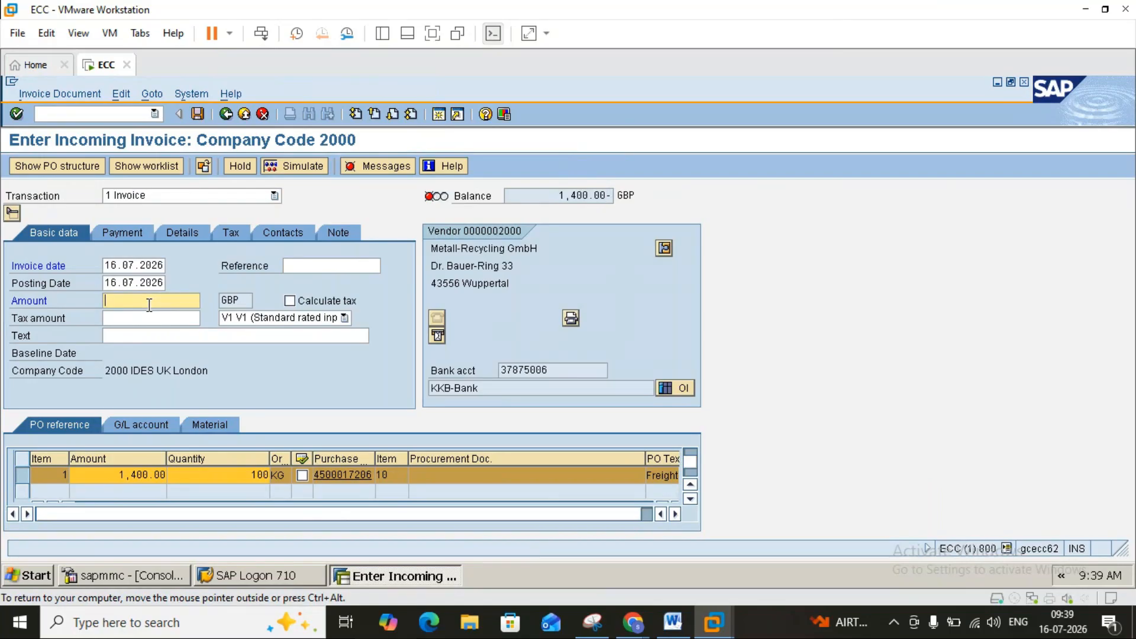
key("Return")
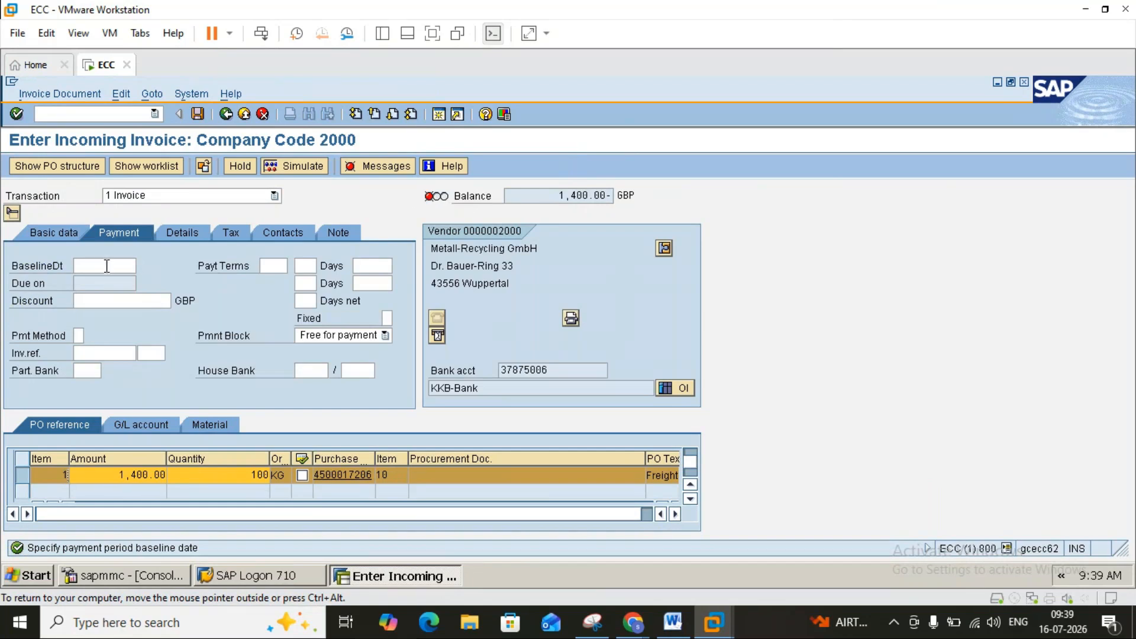
Set baseline date 16.07.2026 so the due date fills, and review the message log.
left_click(107, 266)
left_click(107, 266)
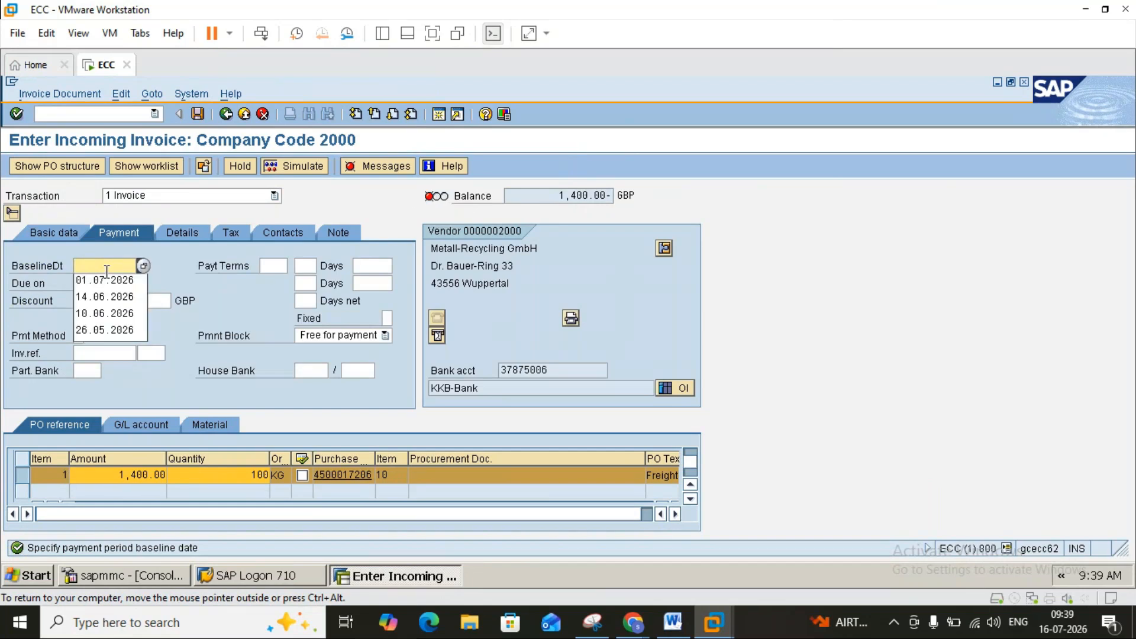
left_click(145, 267)
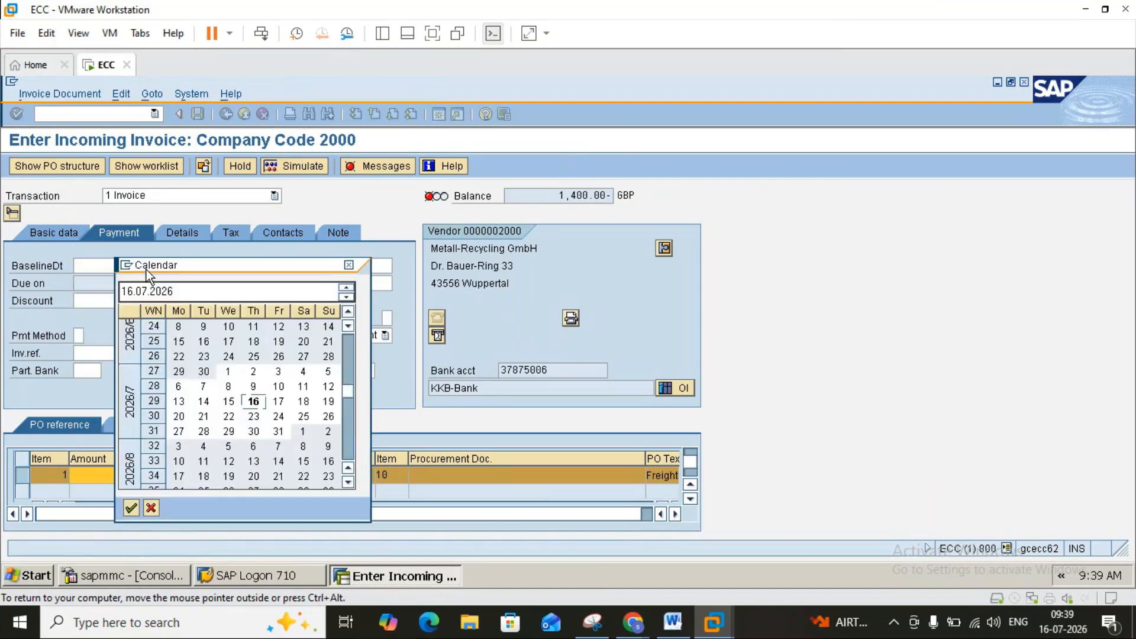
double_click(254, 401)
key("Return")
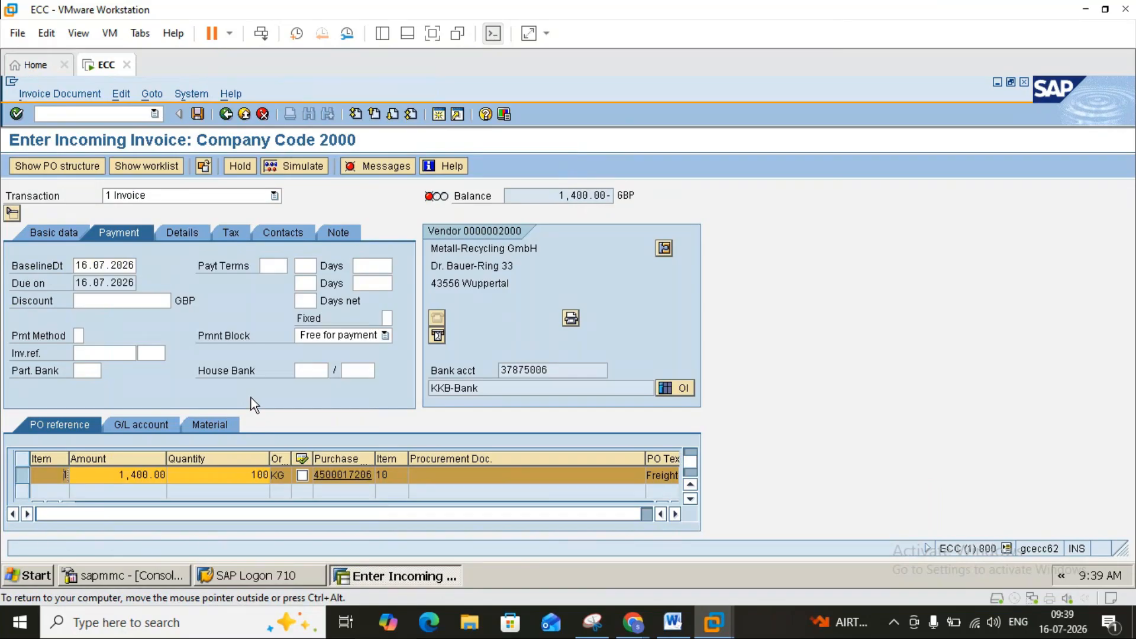
left_click(385, 172)
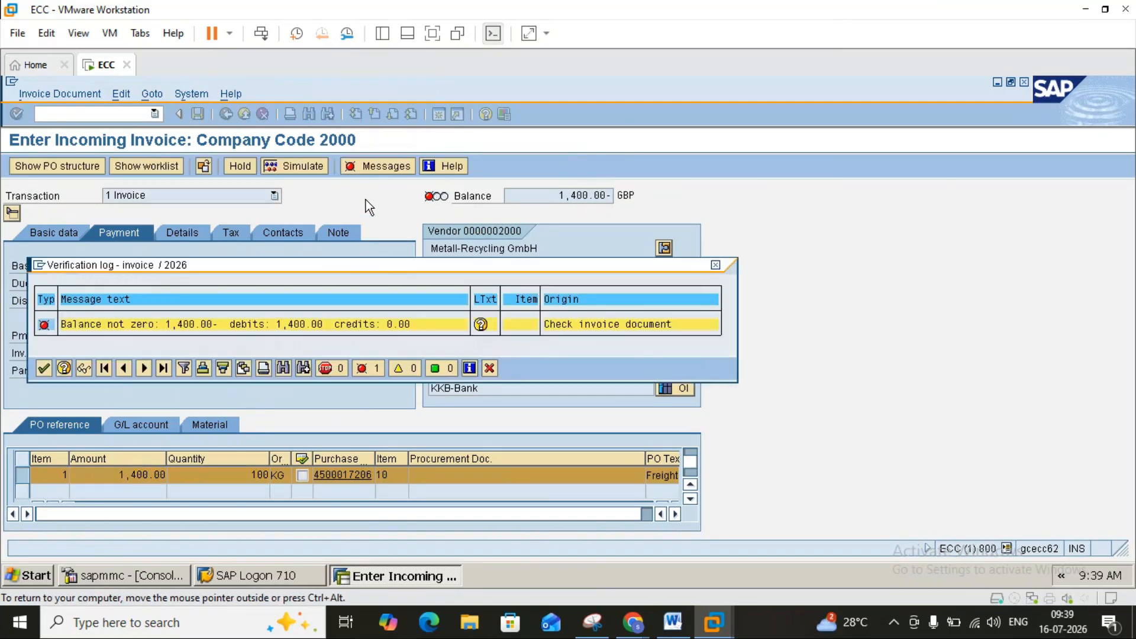
left_click(716, 266)
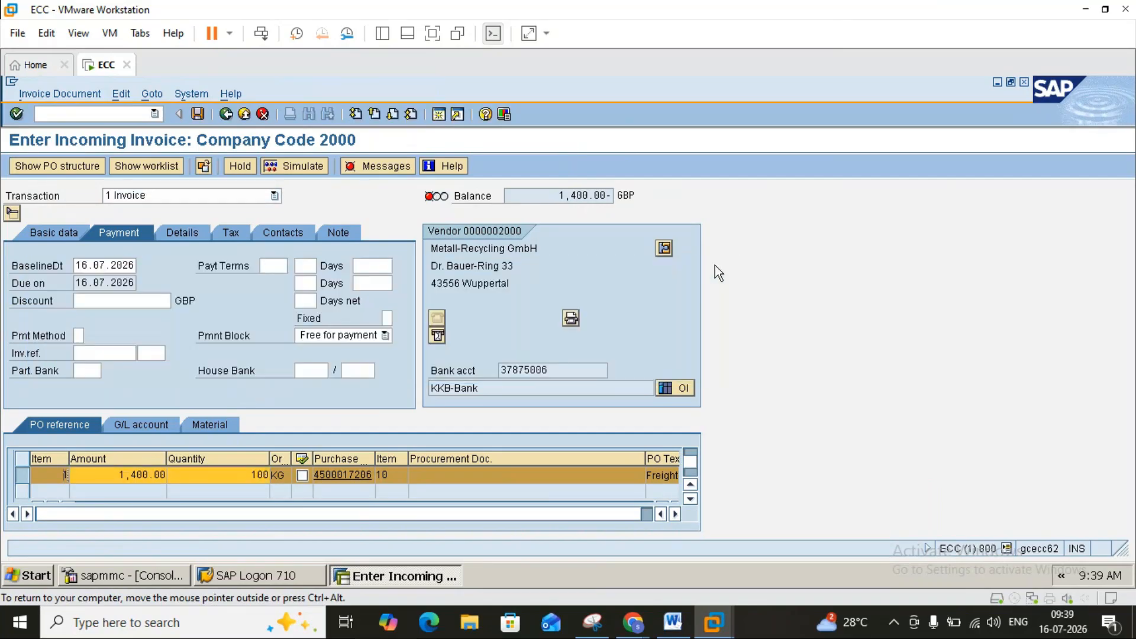
left_click(52, 235)
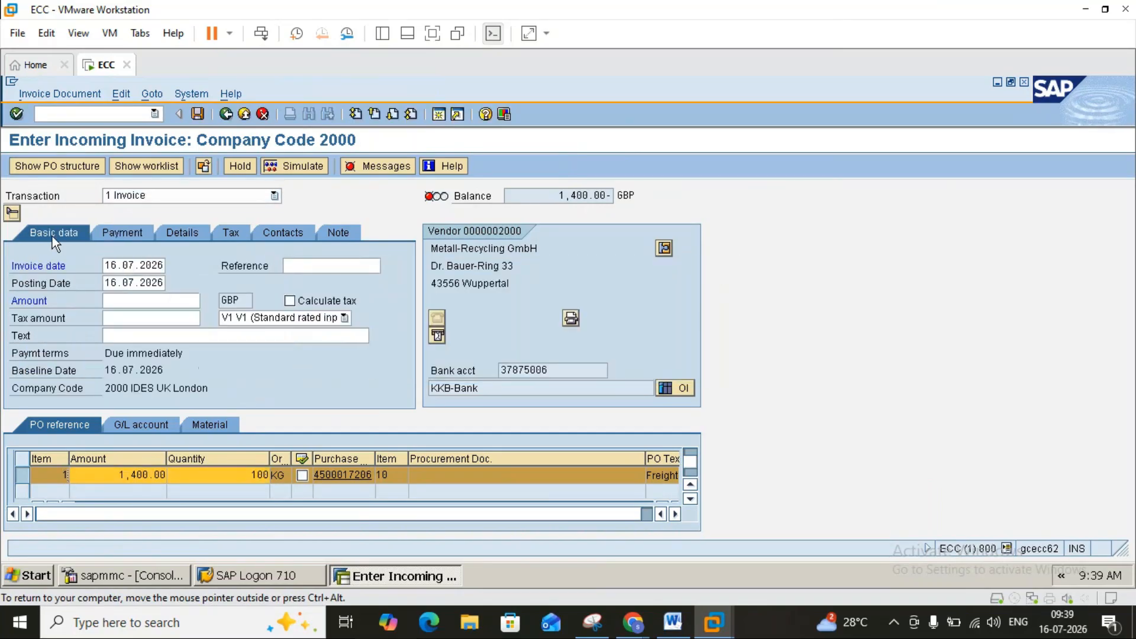
Enter amount 1,400.00 GBP to clear the balance and post the invoice, accepting the tax check.
left_click(125, 301)
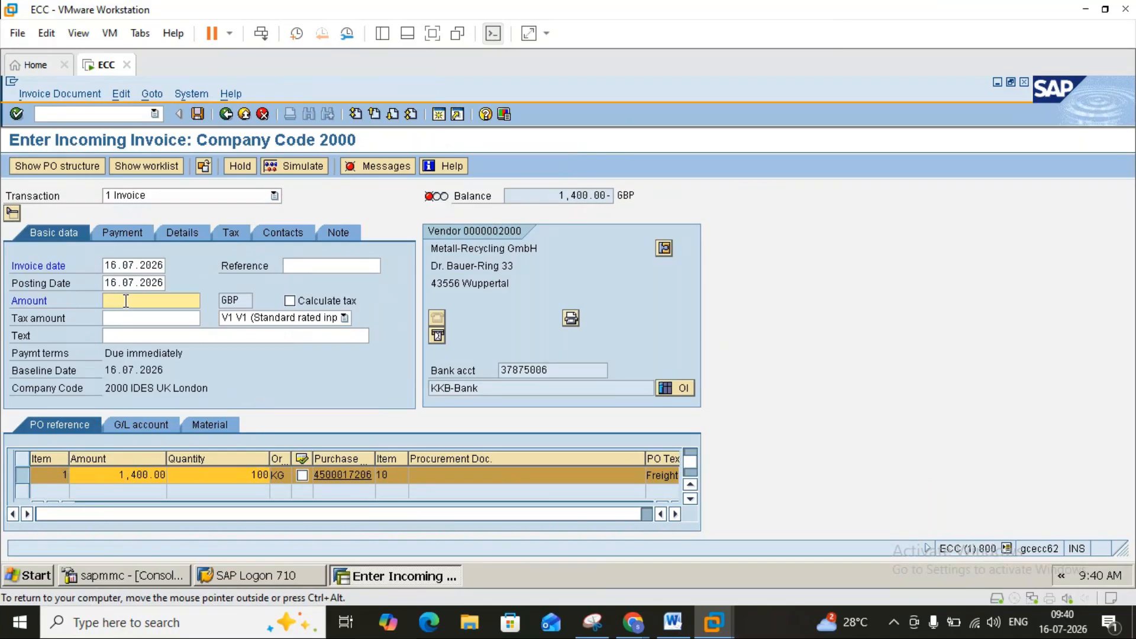
type("1,40")
type("00")
key("Return")
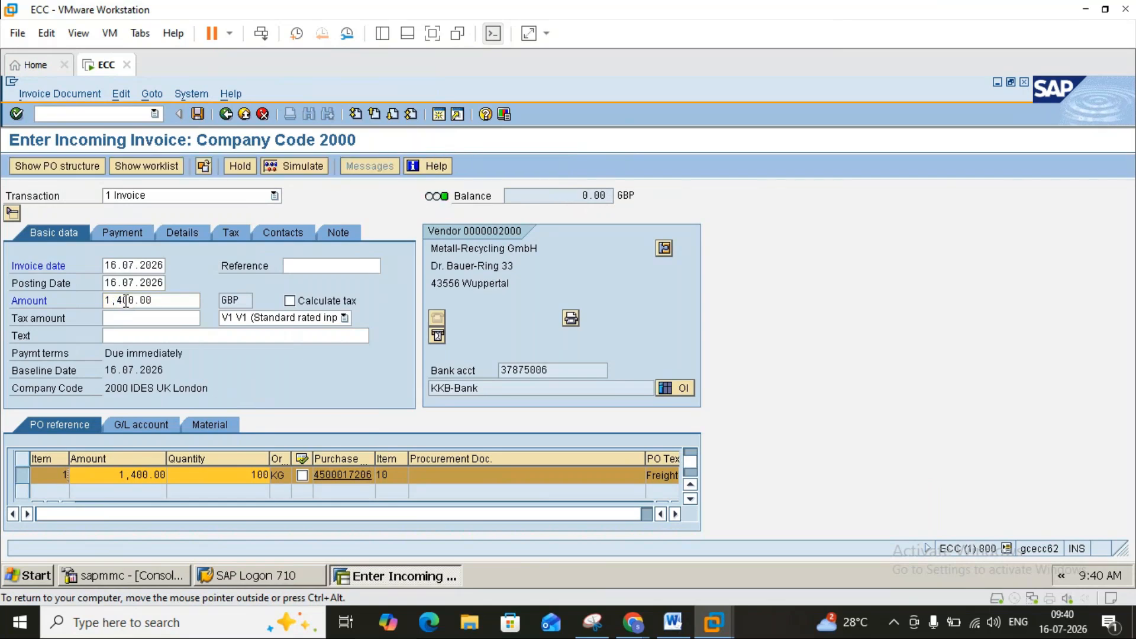
left_click(197, 114)
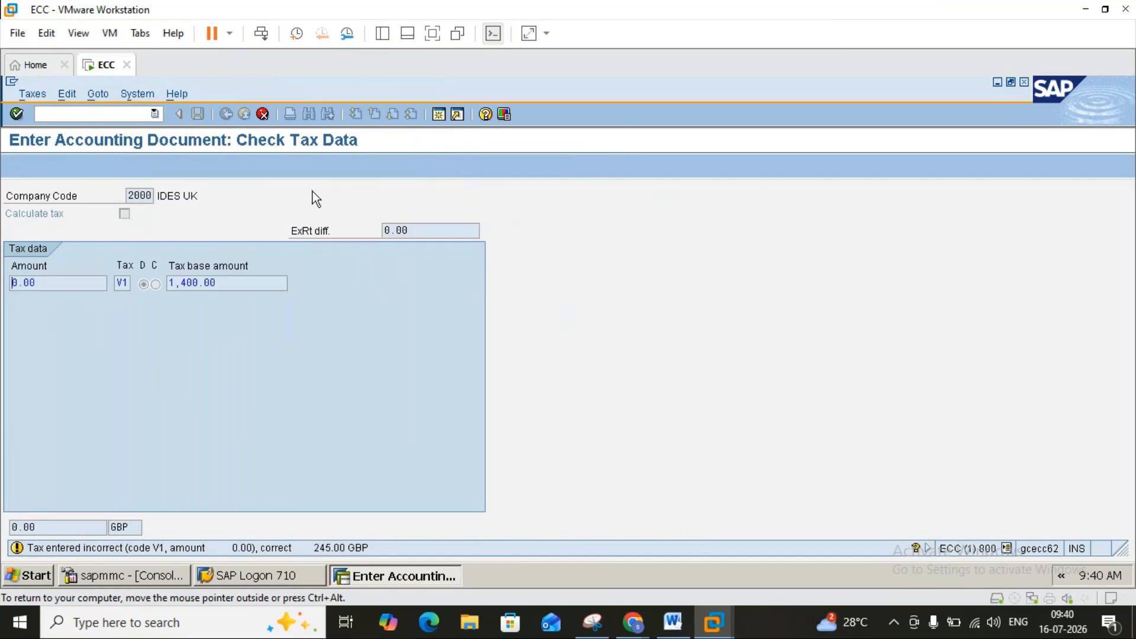
key("Return")
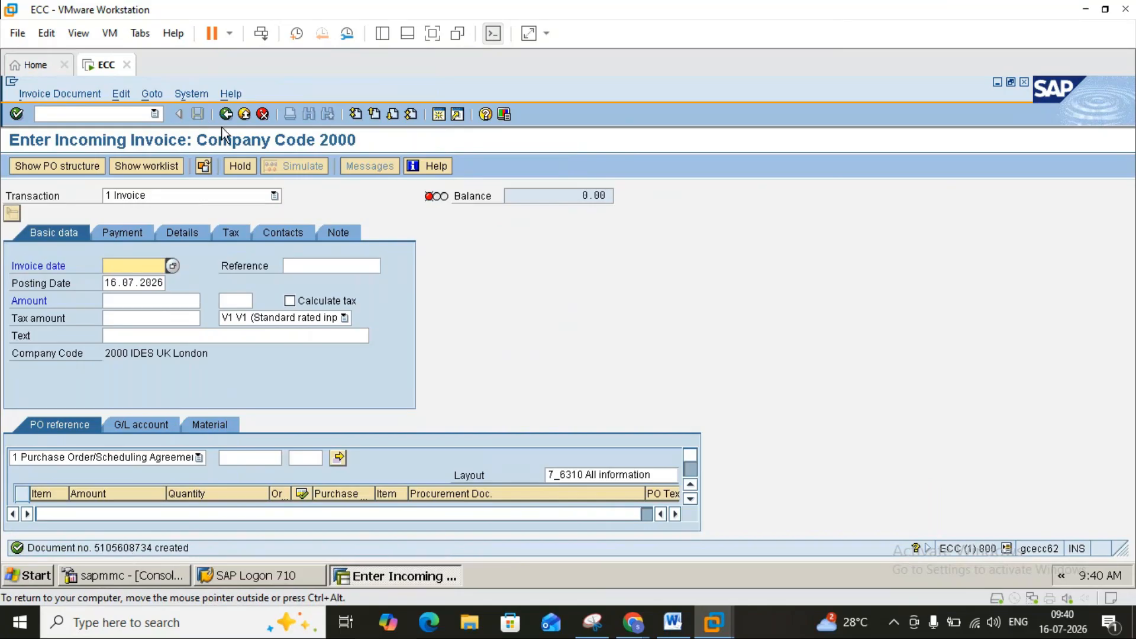
left_click(243, 114)
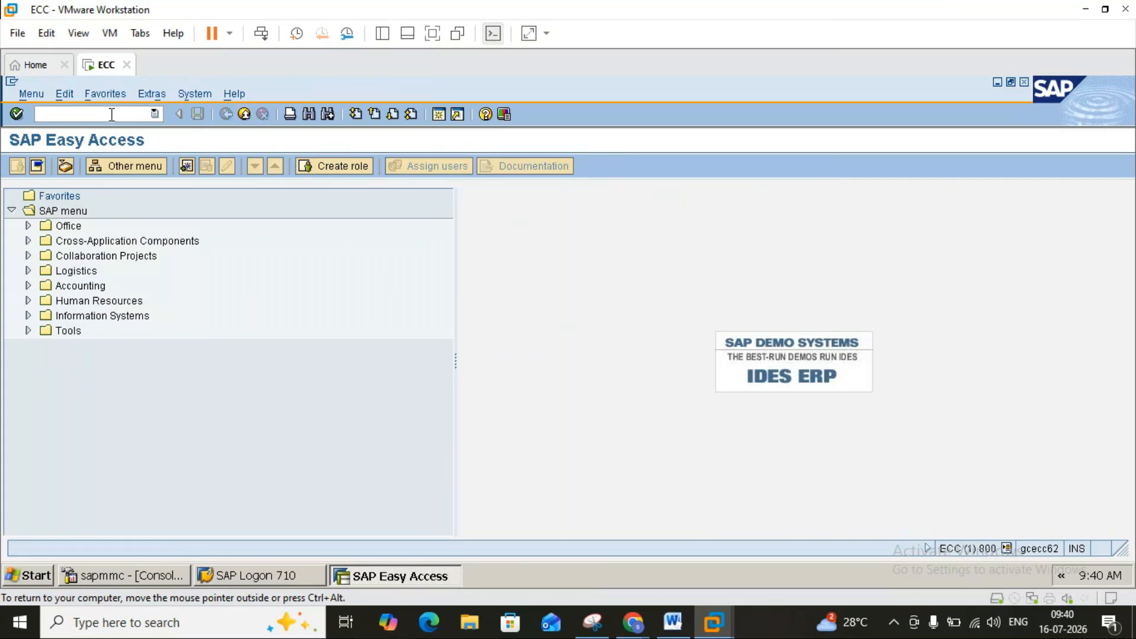
type("me22n")
key("Return")
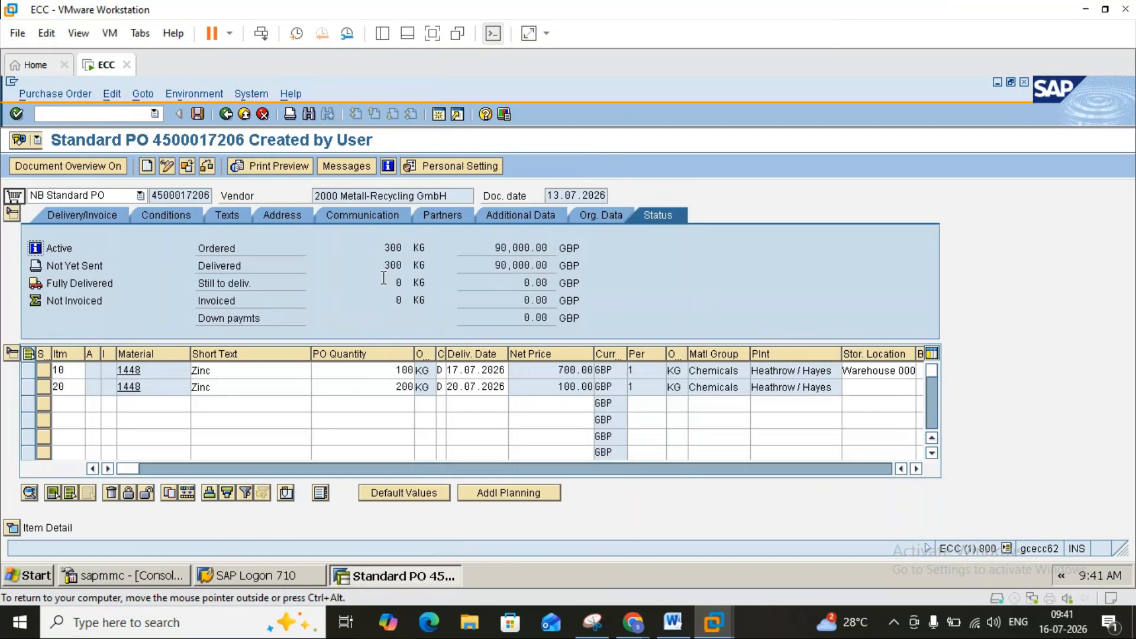
left_click(397, 248)
double_click(417, 280)
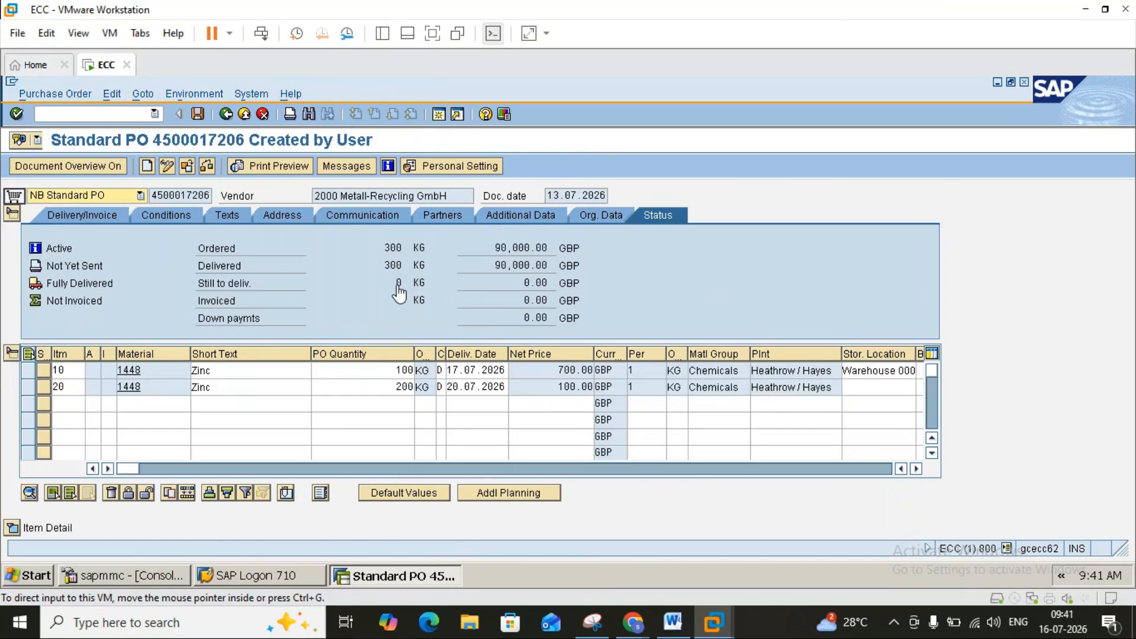
left_click(671, 625)
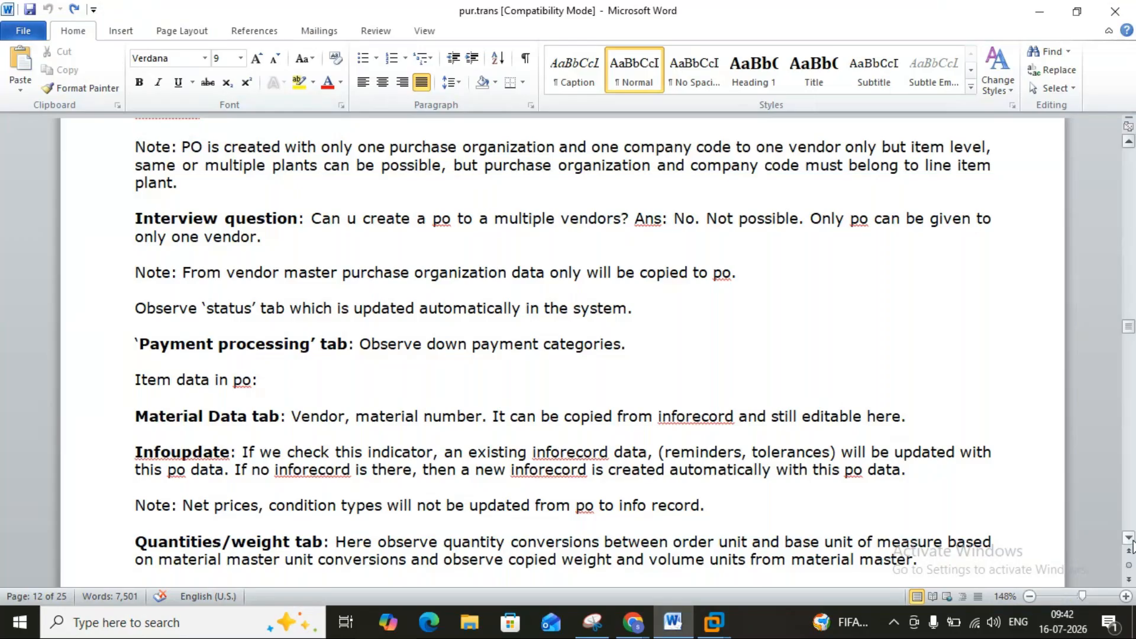
scroll(1131, 545, "down", 5)
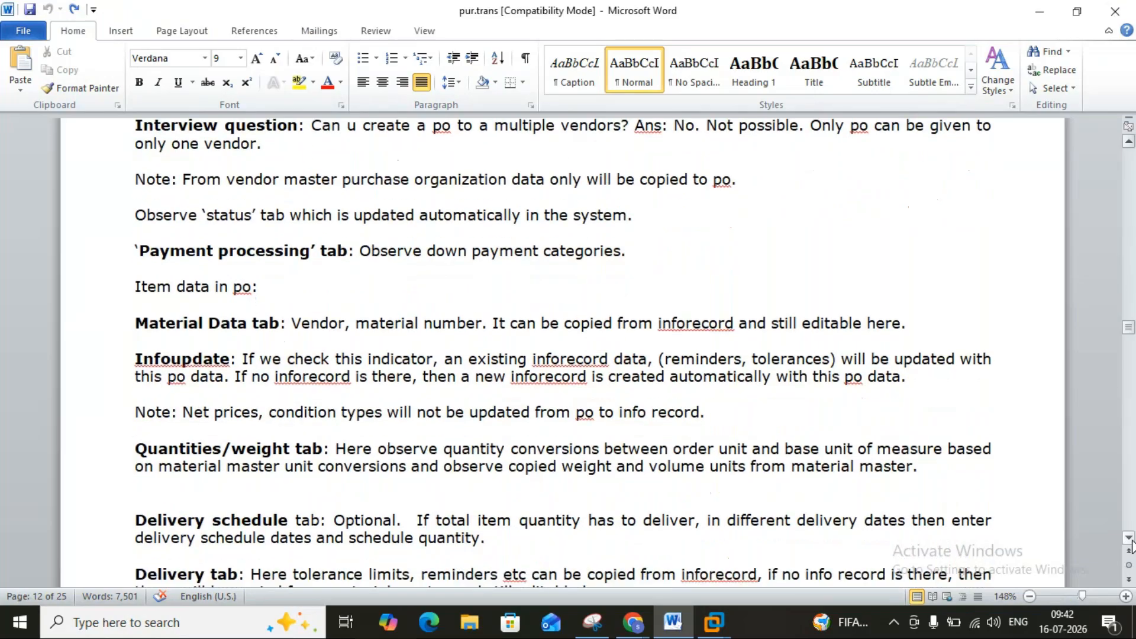
scroll(1131, 545, "down", 2)
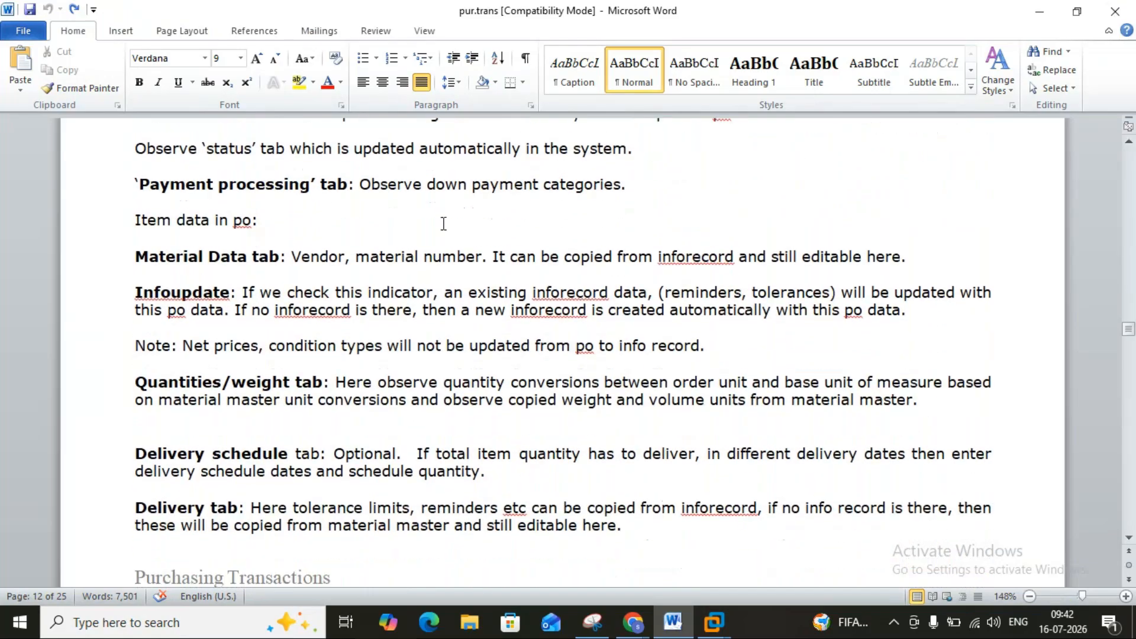
mouse_move(713, 621)
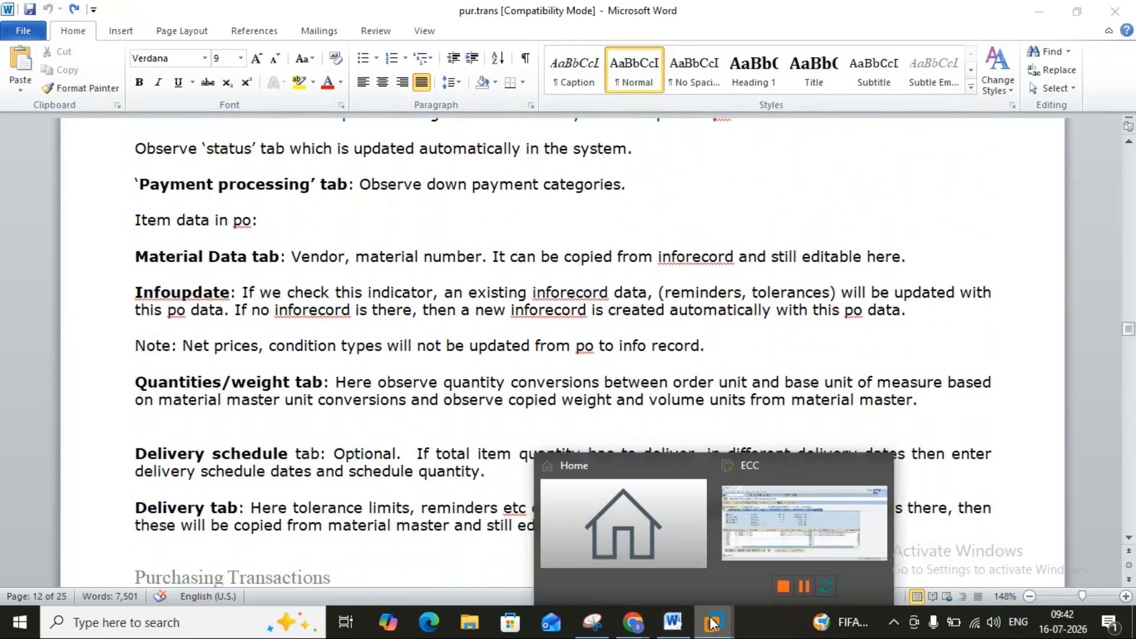
left_click(748, 531)
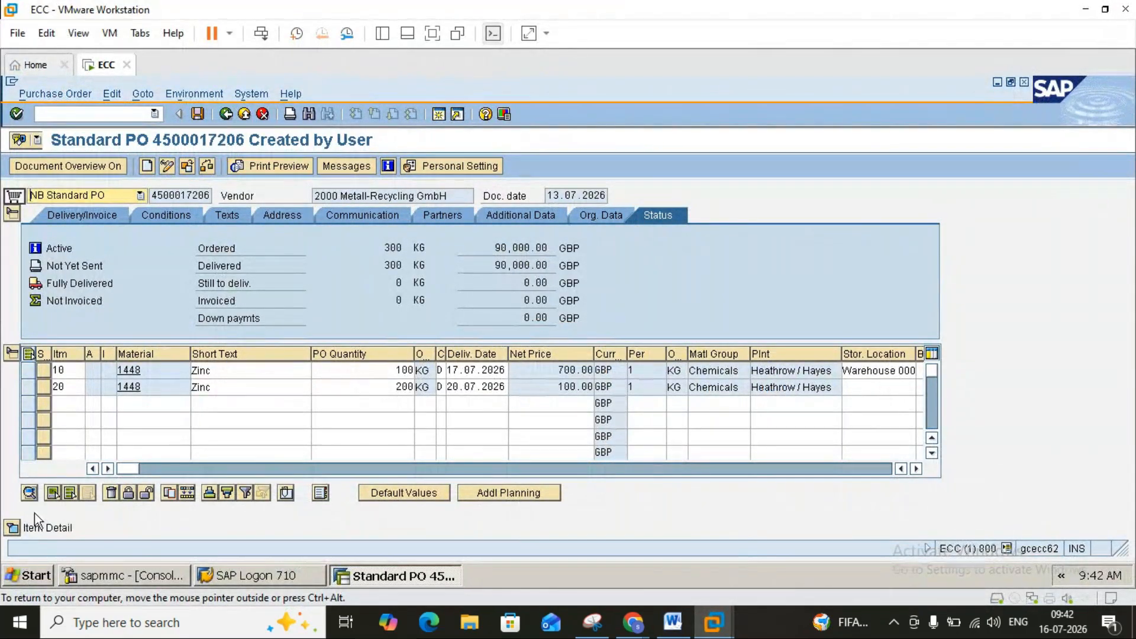
Show item 10's Material Data, listing material 1448 Zinc in material group 004.
left_click(18, 524)
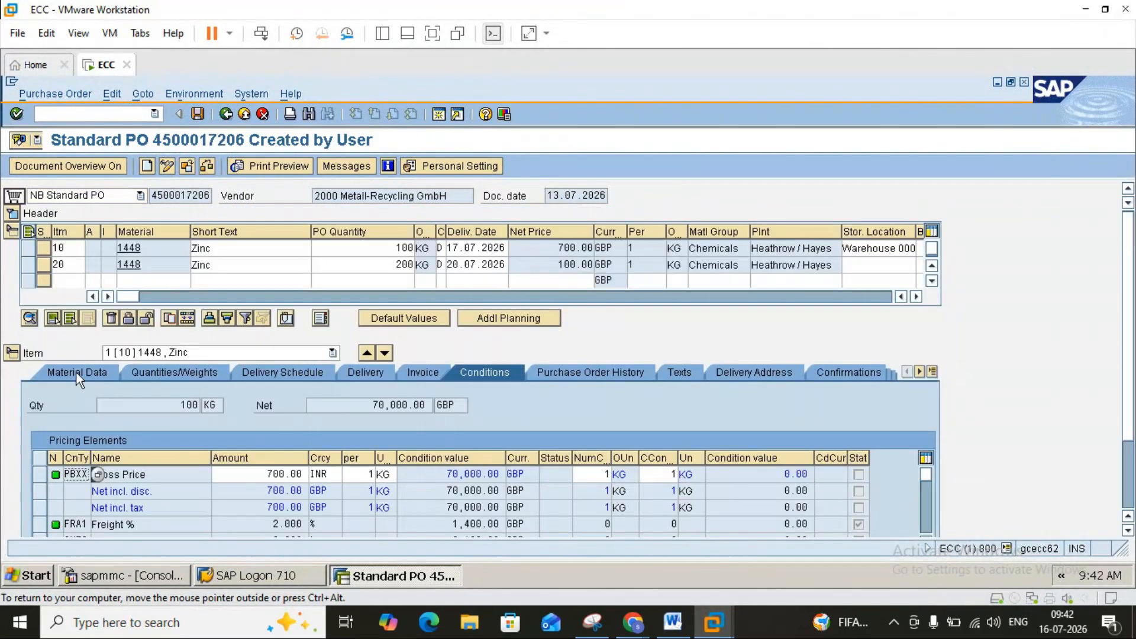
left_click(77, 373)
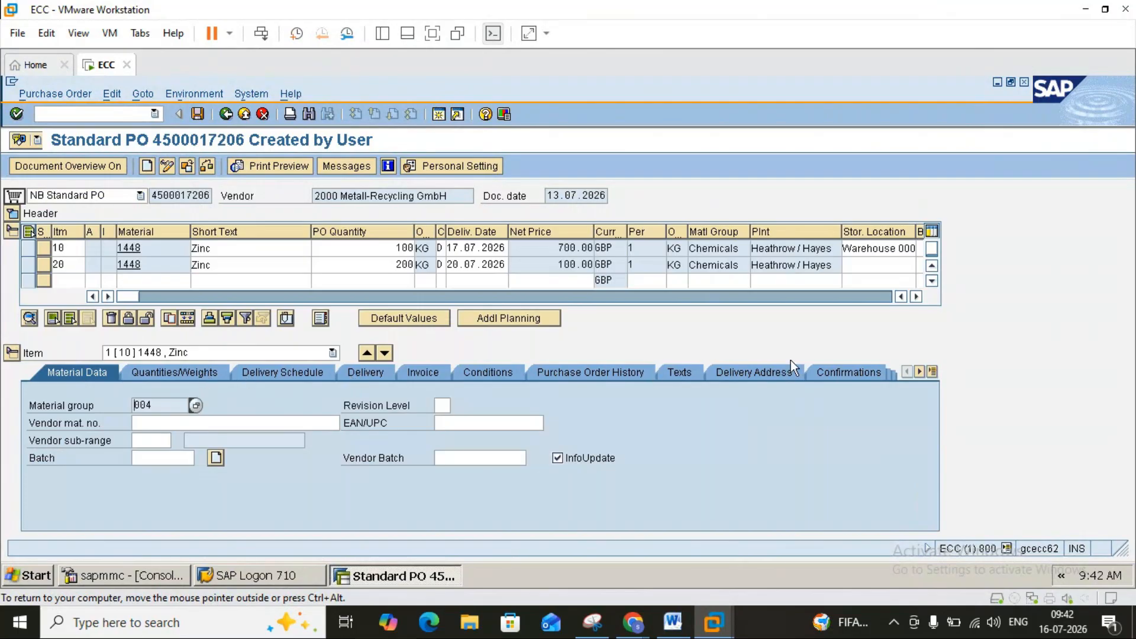
left_click(934, 373)
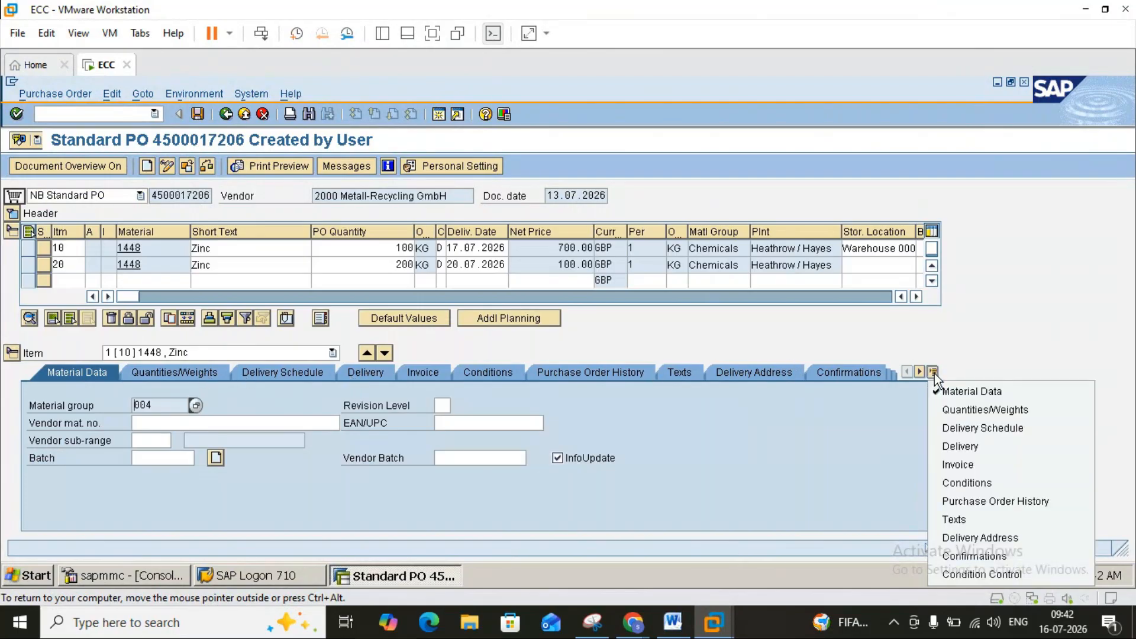
left_click(1025, 310)
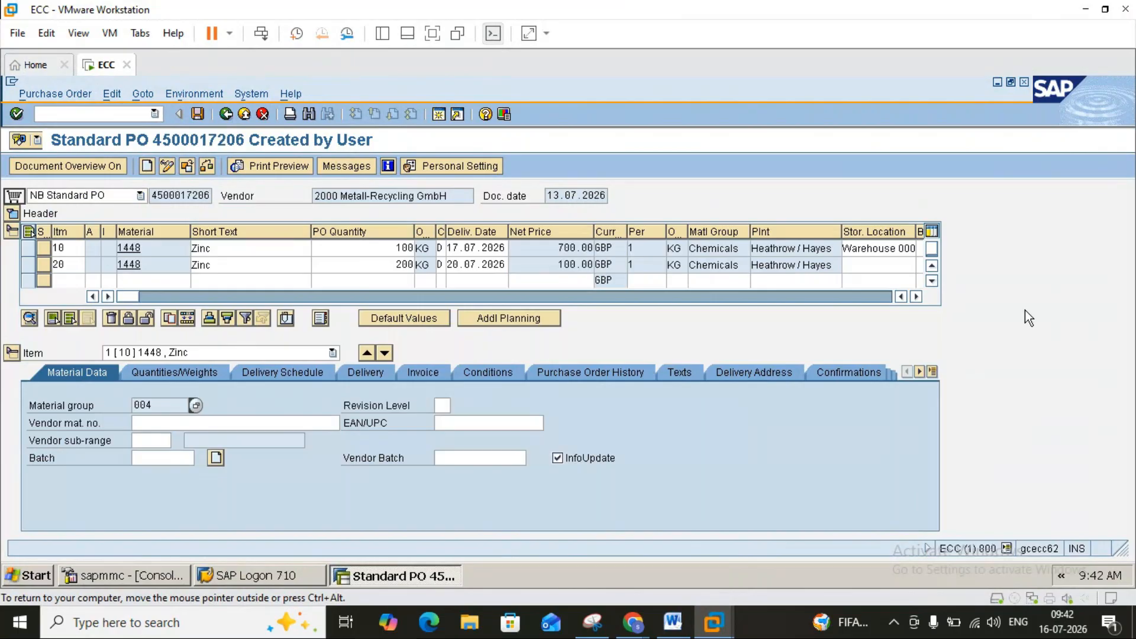
Suspend the ECC virtual machine and bring the GoTo Meeting window in Chrome to the front.
left_click(230, 33)
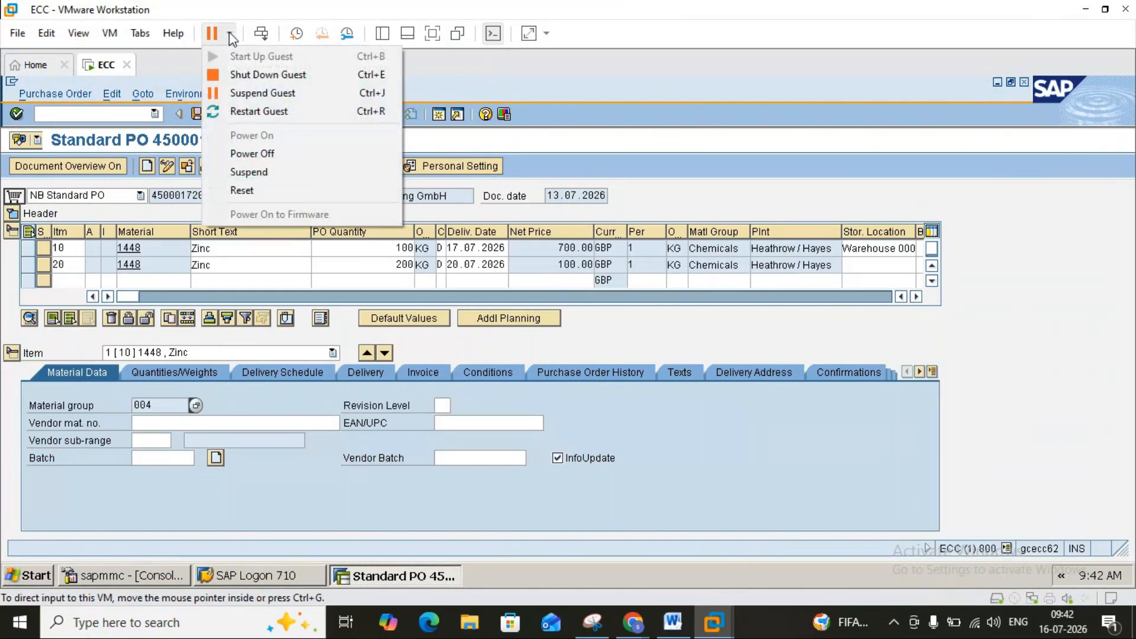
left_click(261, 171)
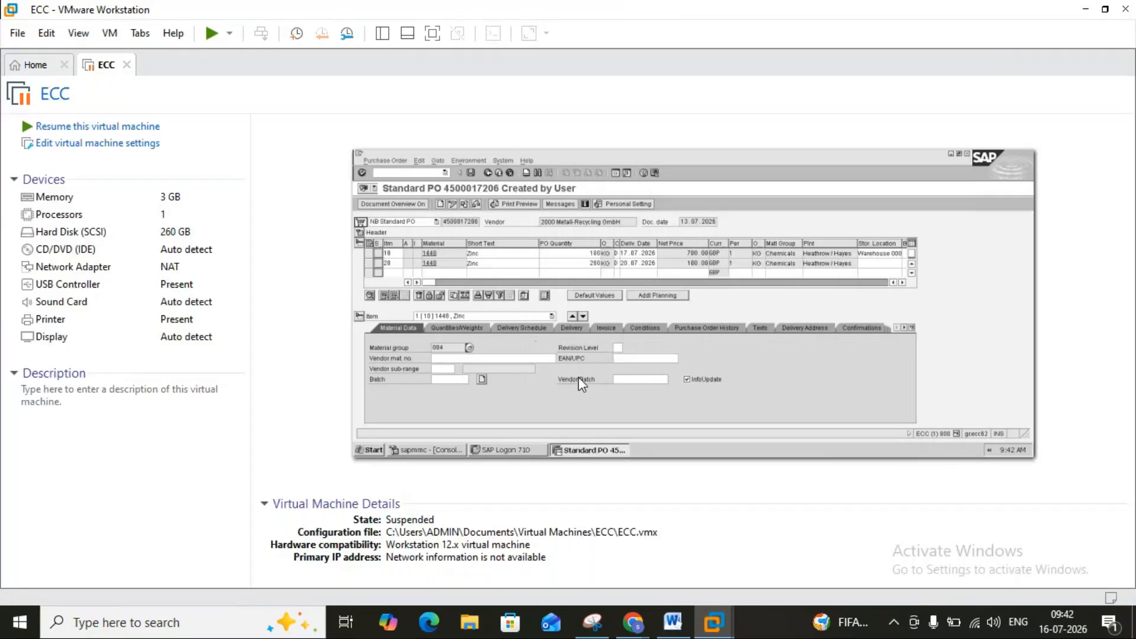
mouse_move(639, 624)
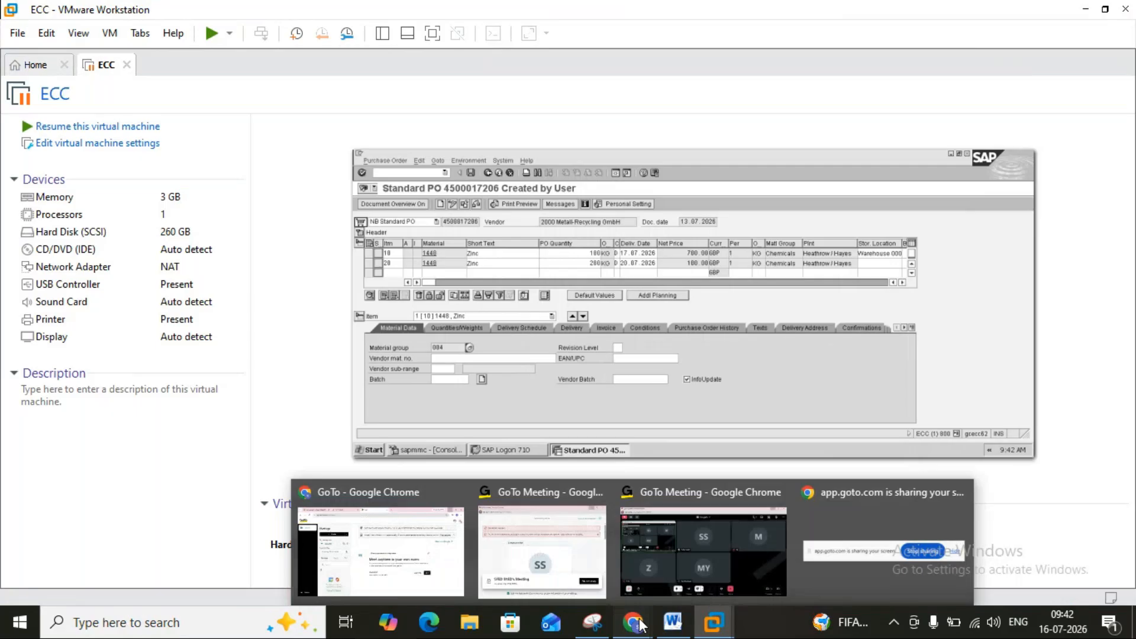
left_click(687, 549)
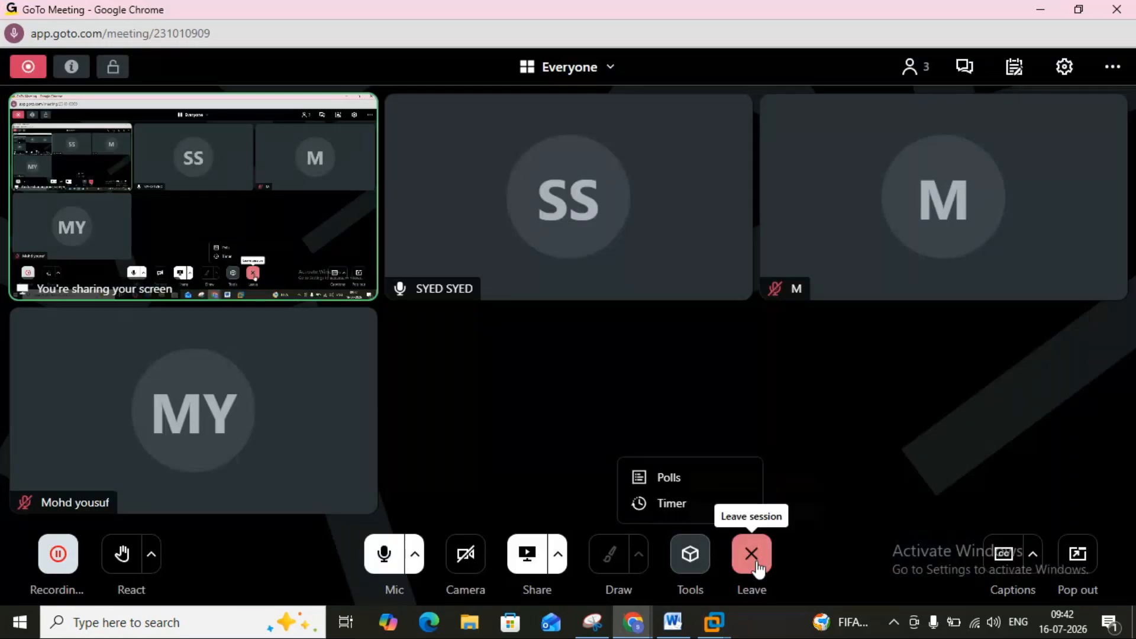